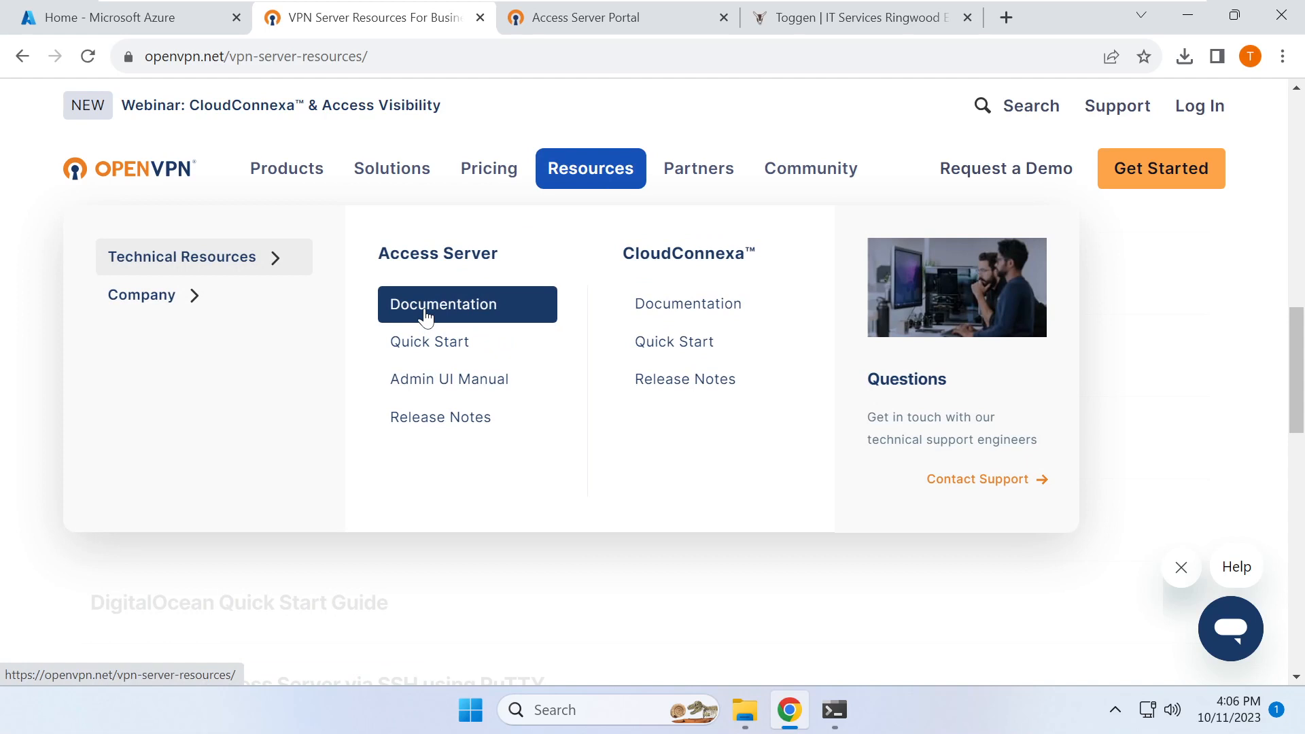
Step: Open the Access Server documentation and scroll to the deployment guides, including the Azure BYOL quick start
{"action": "left_click", "coordinate": [426, 313]}
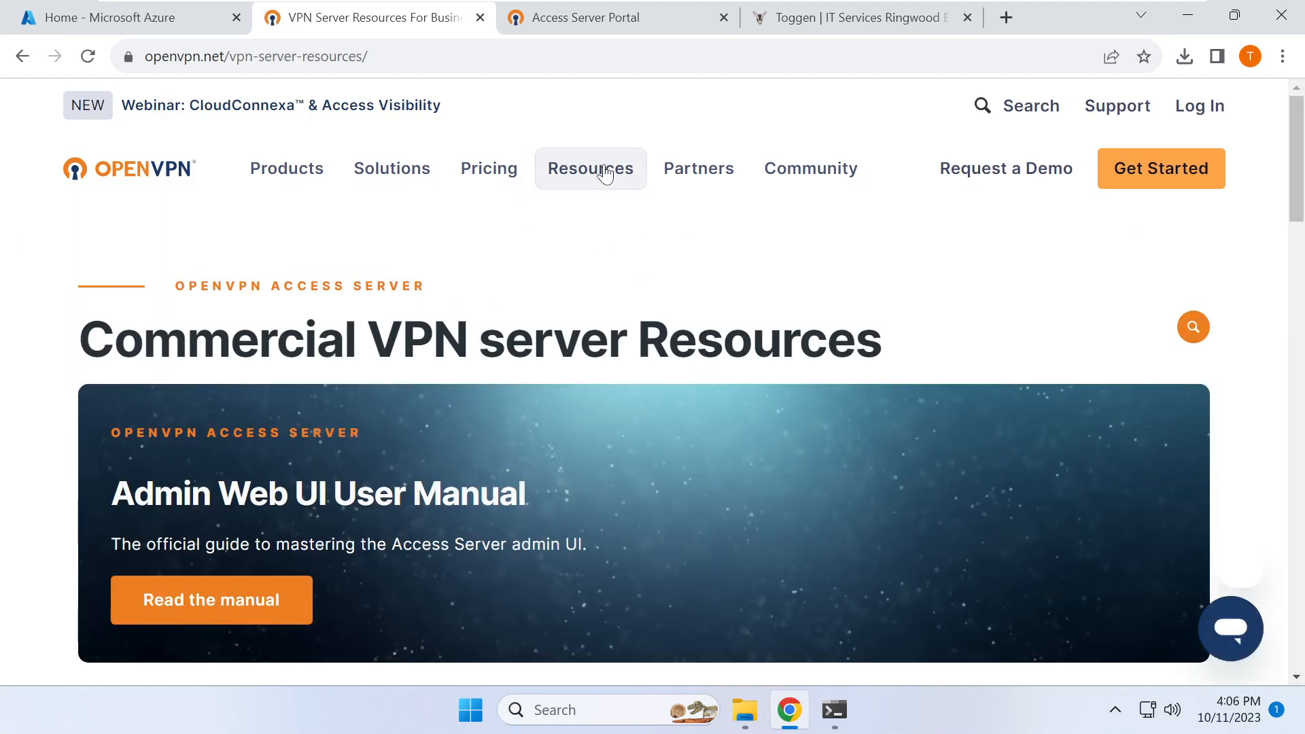
{"action": "left_click", "coordinate": [602, 169]}
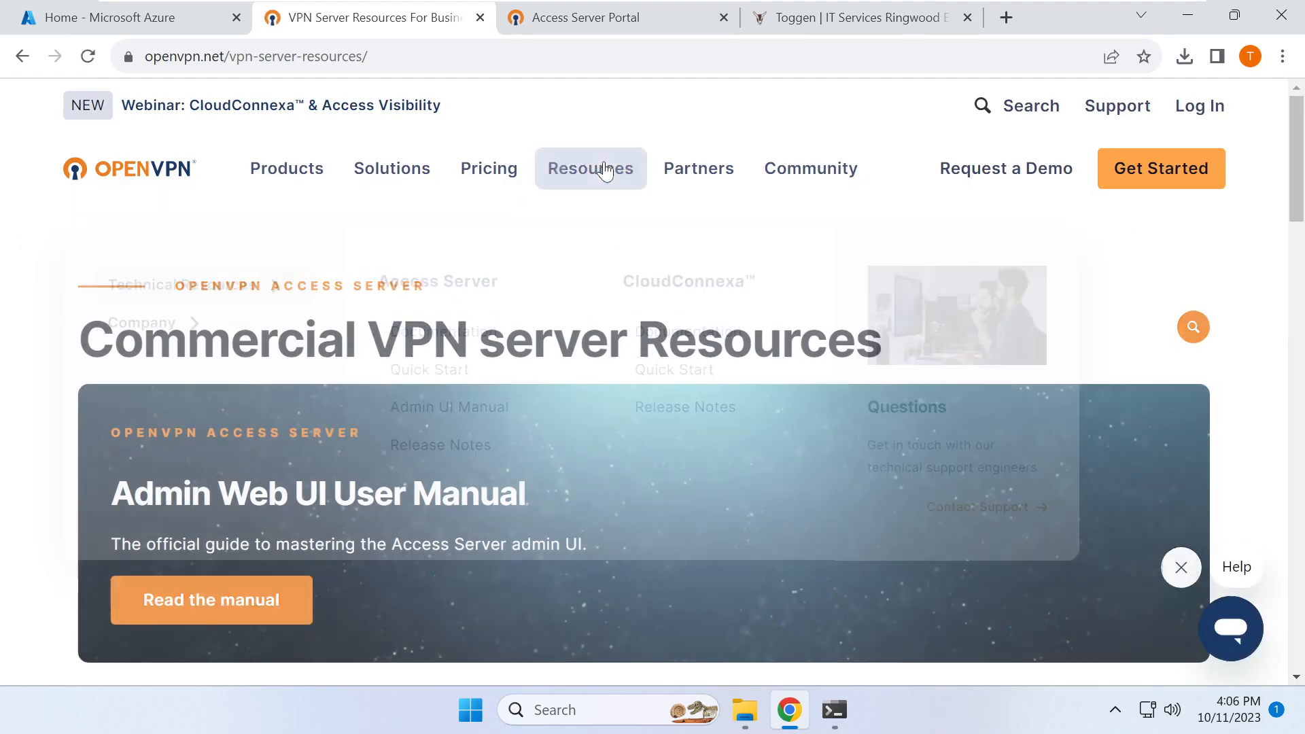
{"action": "left_click", "coordinate": [450, 314]}
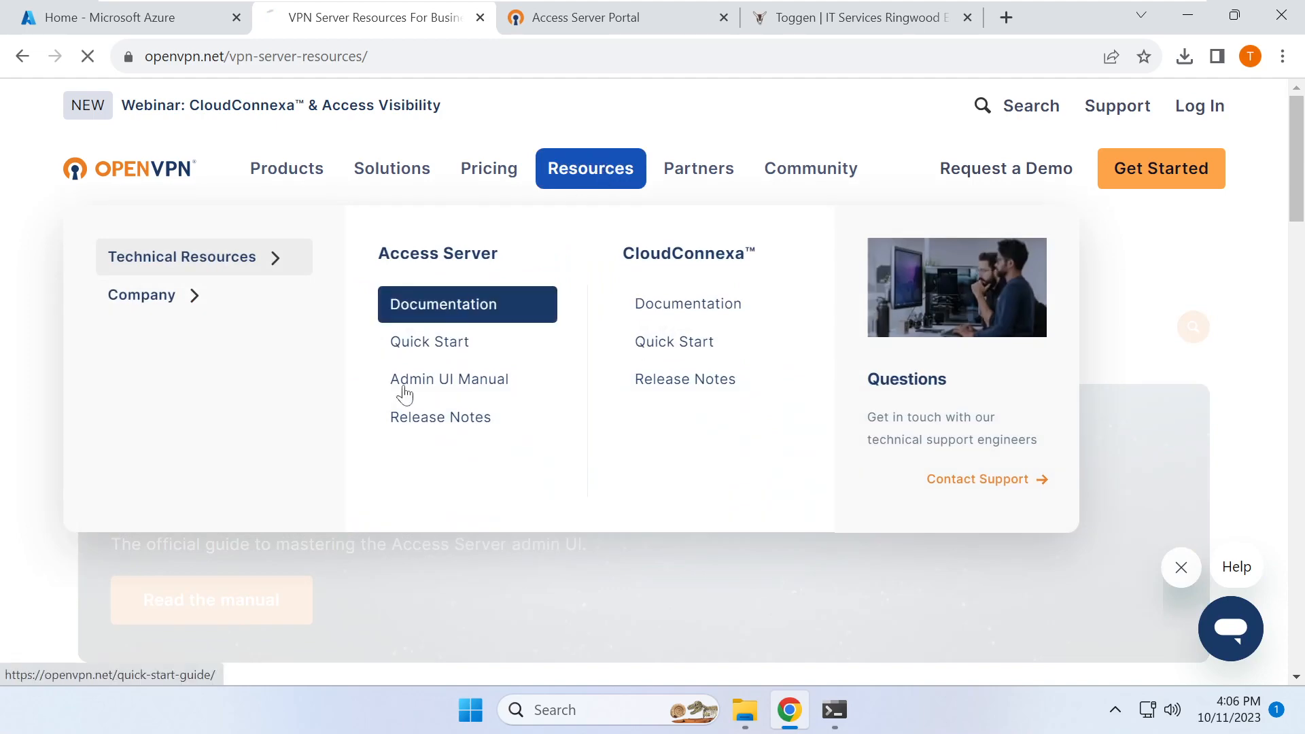
{"action": "scroll", "coordinate": [419, 520], "scroll_direction": "down", "scroll_amount": 15}
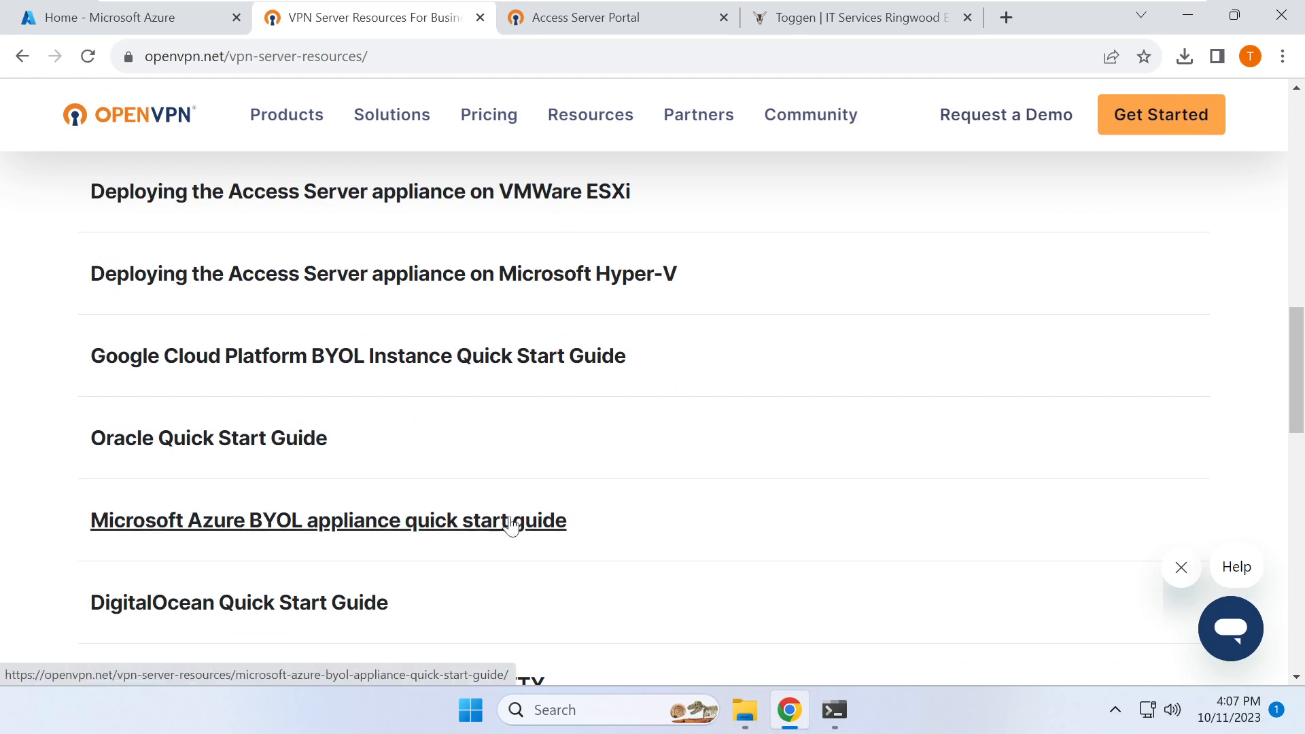
Step: Start creating a virtual network in a new resource group named tgn-rg-01
{"action": "left_click", "coordinate": [157, 23]}
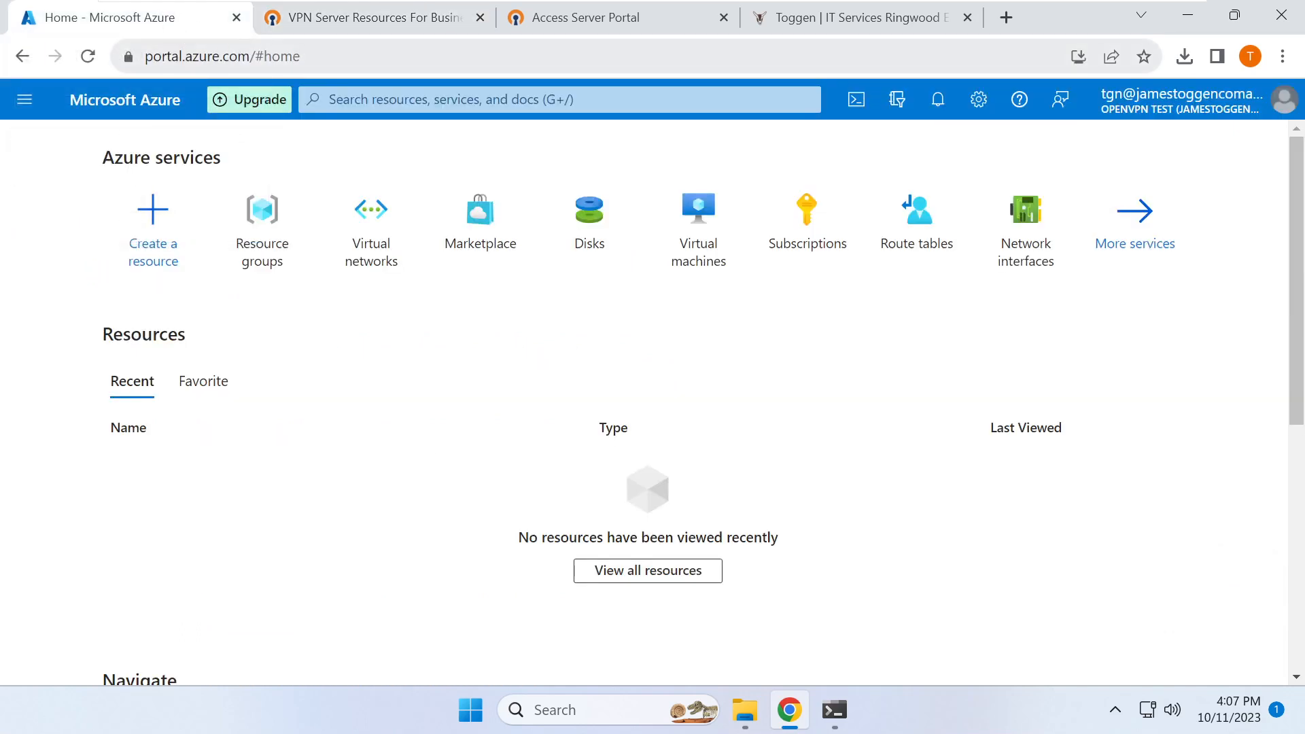
{"action": "mouse_move", "coordinate": [373, 226]}
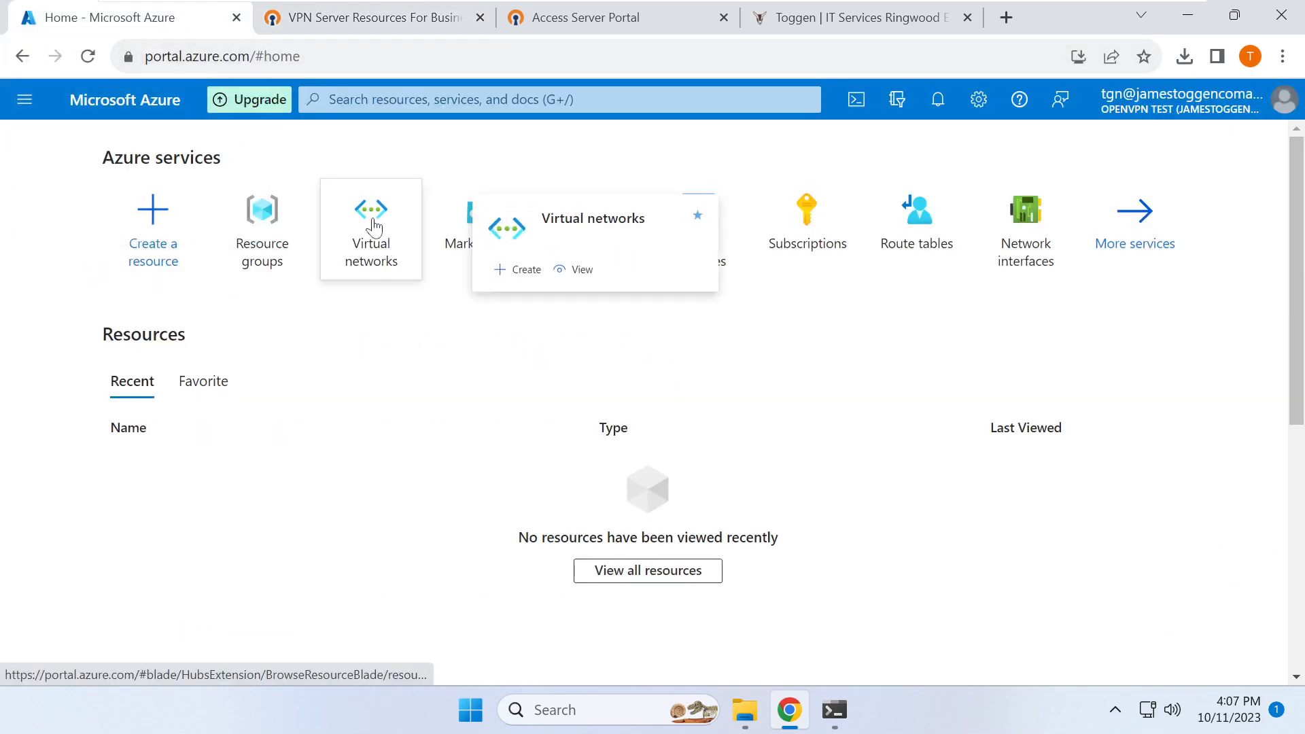
{"action": "left_click", "coordinate": [373, 226]}
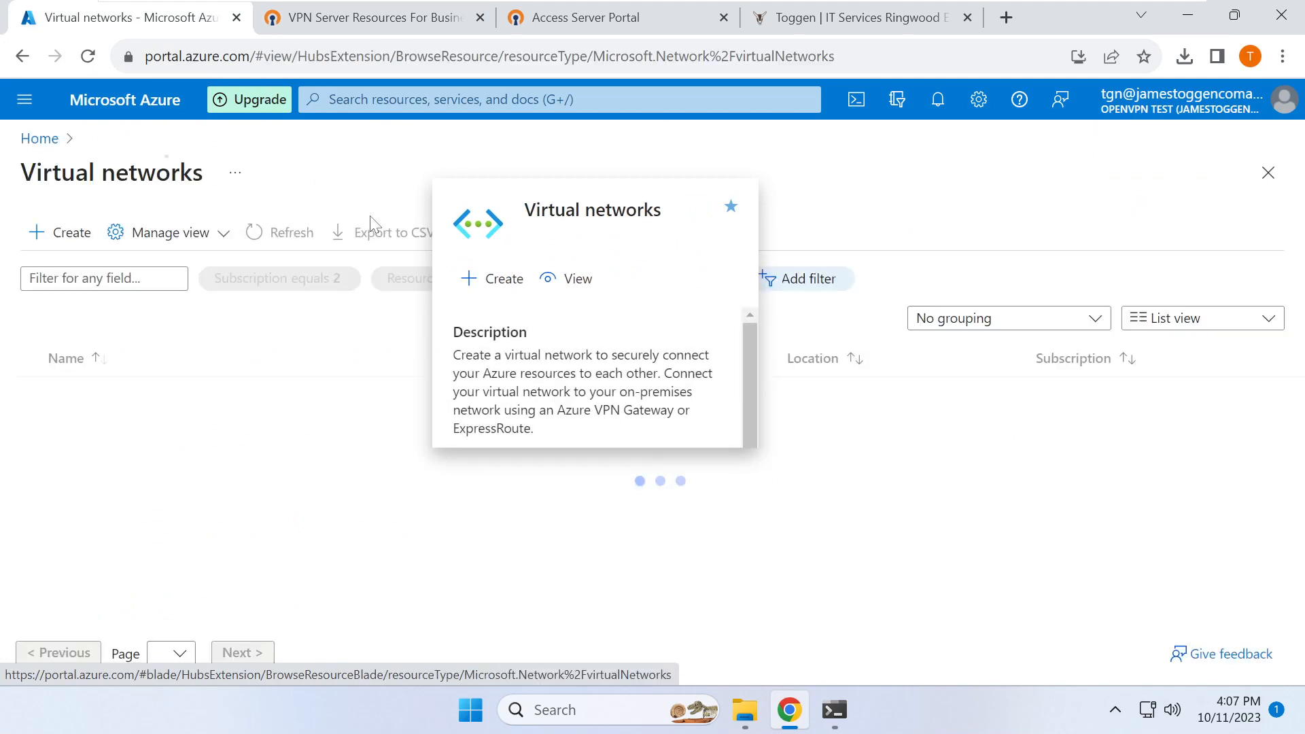
{"action": "left_click", "coordinate": [60, 234]}
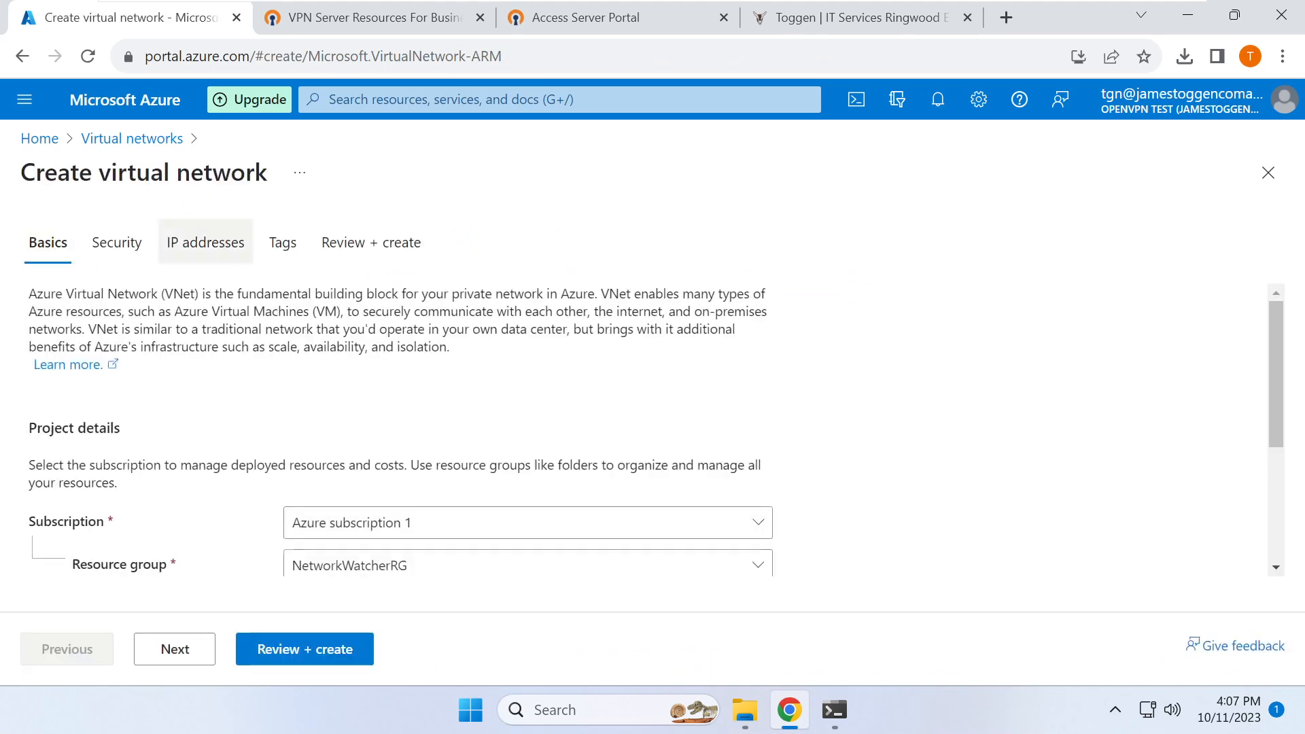
{"action": "scroll", "coordinate": [326, 506], "scroll_direction": "down", "scroll_amount": 1}
{"action": "scroll", "coordinate": [326, 507], "scroll_direction": "down", "scroll_amount": 3}
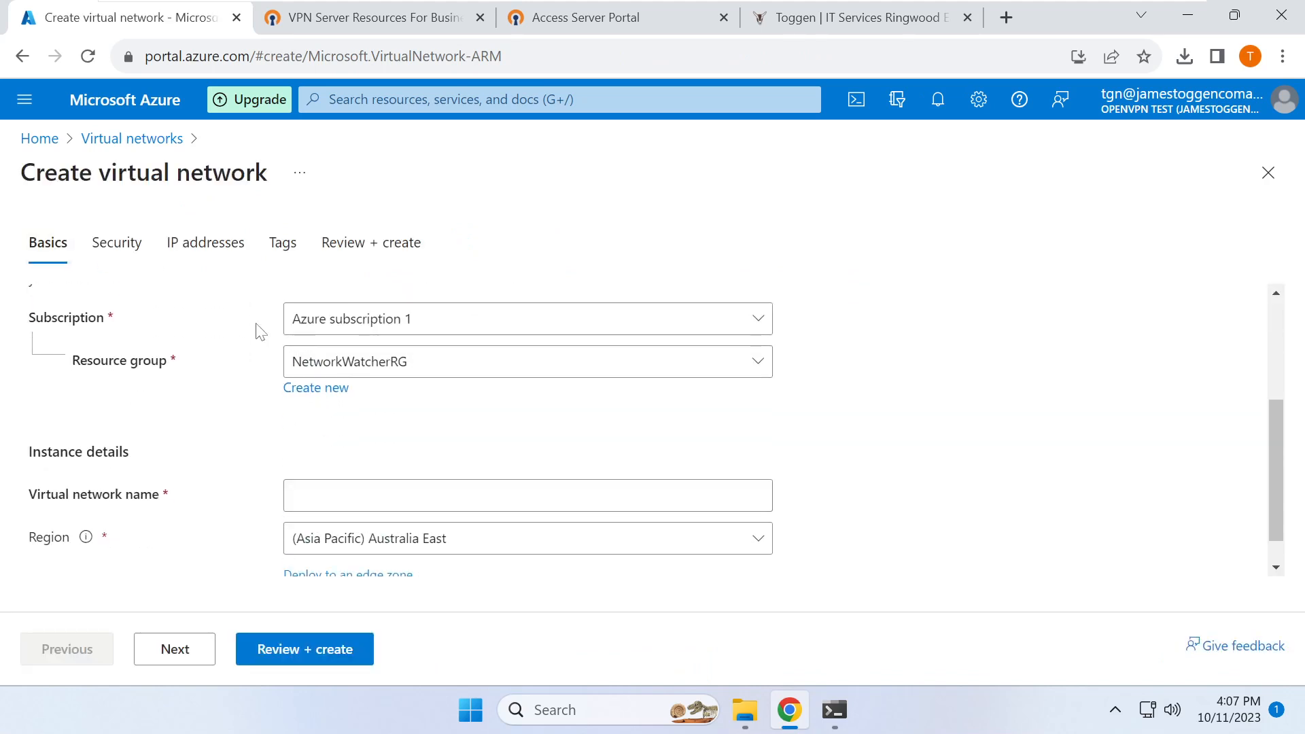
{"action": "left_click", "coordinate": [337, 390]}
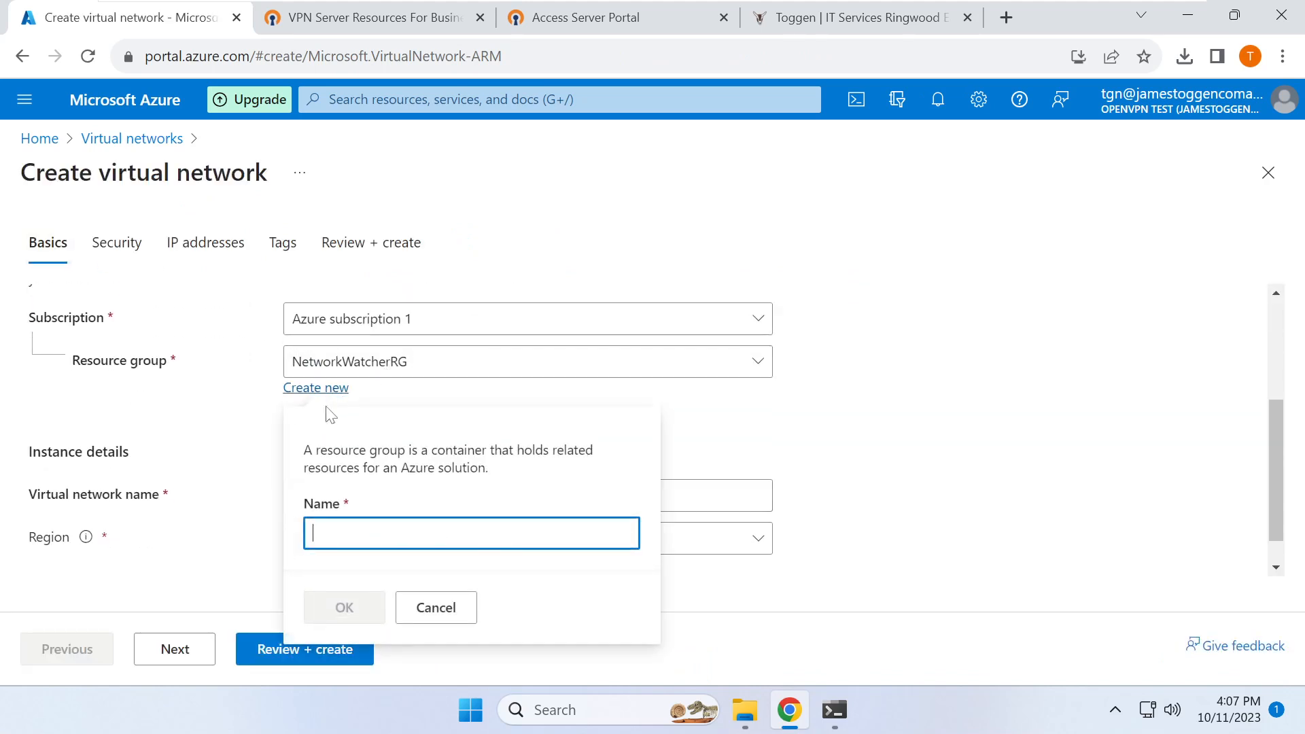
{"action": "type", "text": "tgn-"}
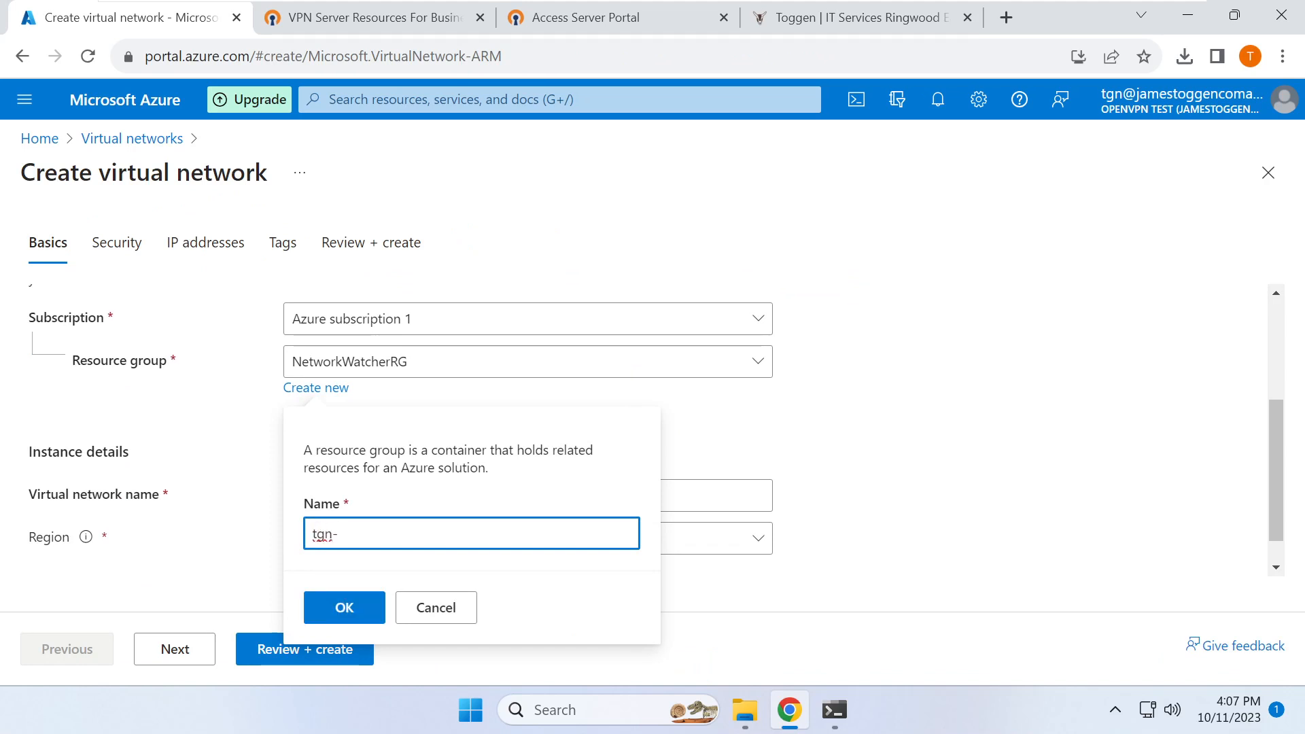
{"action": "type", "text": "rg-01"}
{"action": "left_click", "coordinate": [344, 608]}
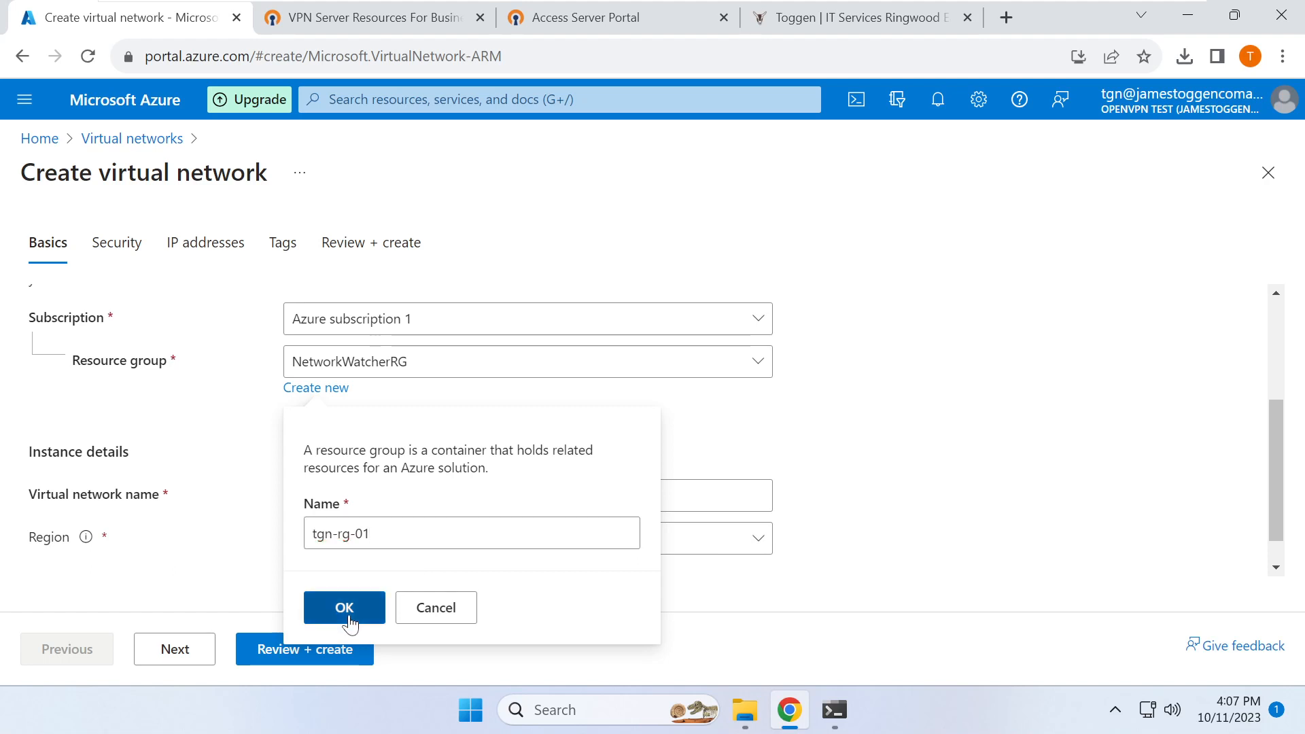
Step: Name the network tgn-vnet-01, keep Australia East, and continue to Security
{"action": "left_click", "coordinate": [354, 495]}
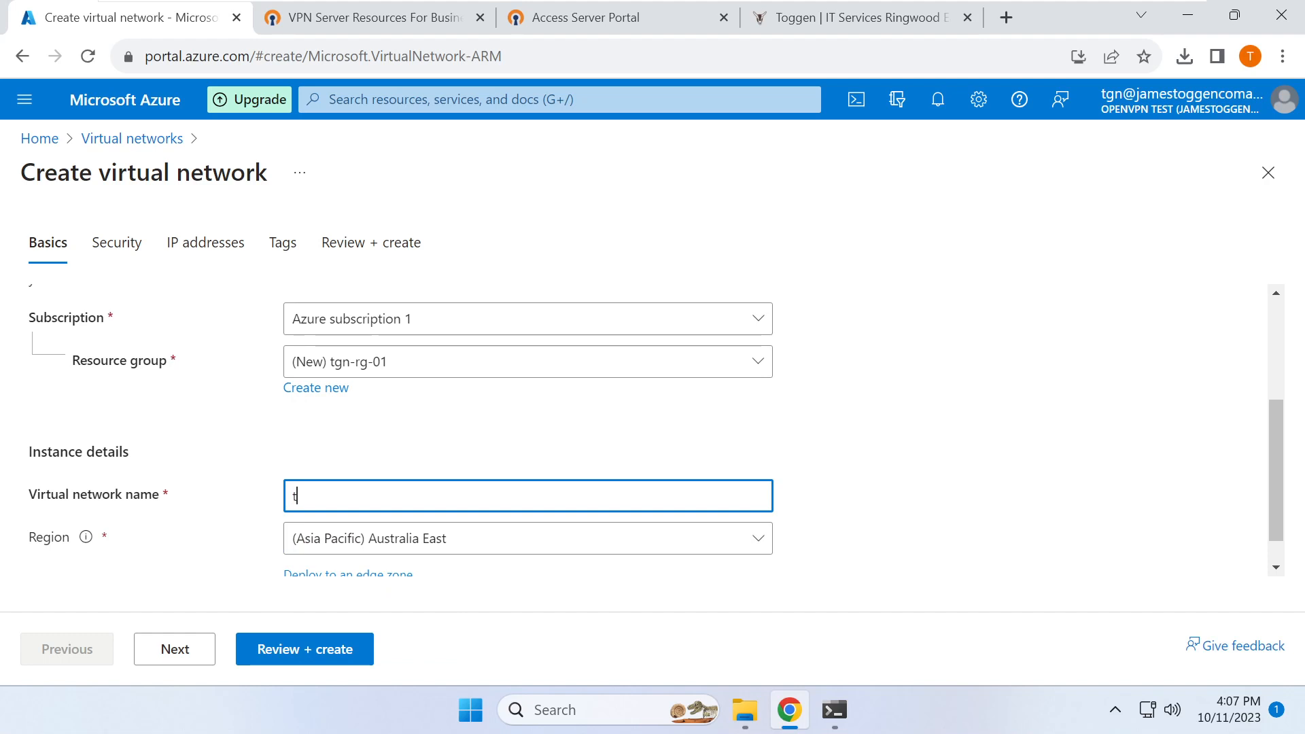
{"action": "type", "text": "tgn-vnet-0"}
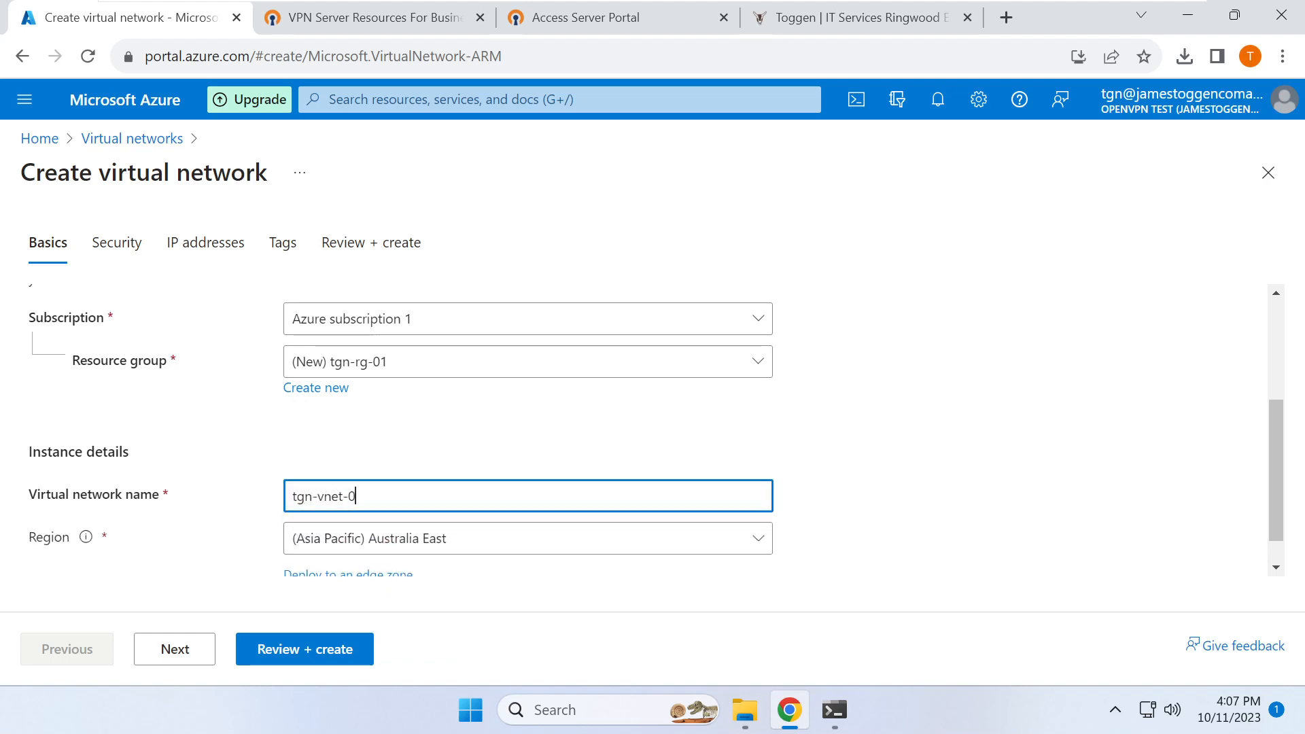
{"action": "type", "text": "1"}
{"action": "key", "text": "Tab"}
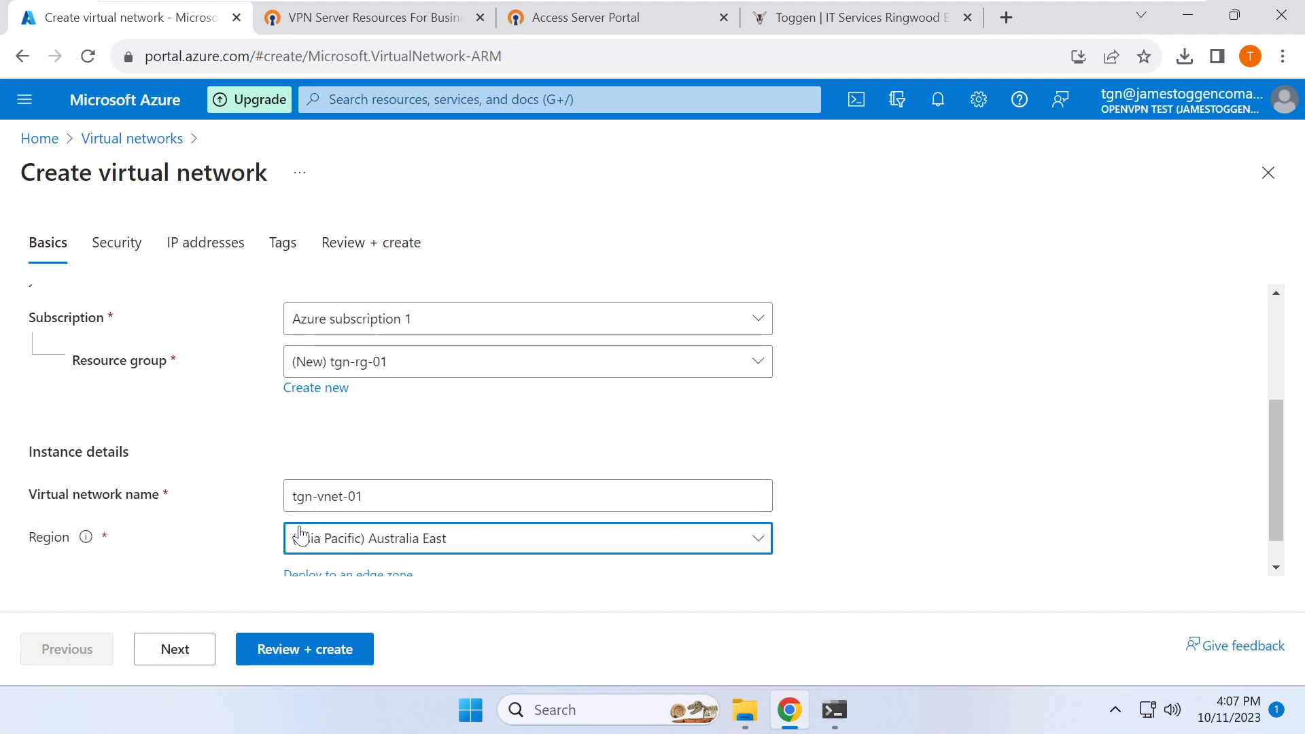
{"action": "scroll", "coordinate": [407, 535], "scroll_direction": "down", "scroll_amount": 1}
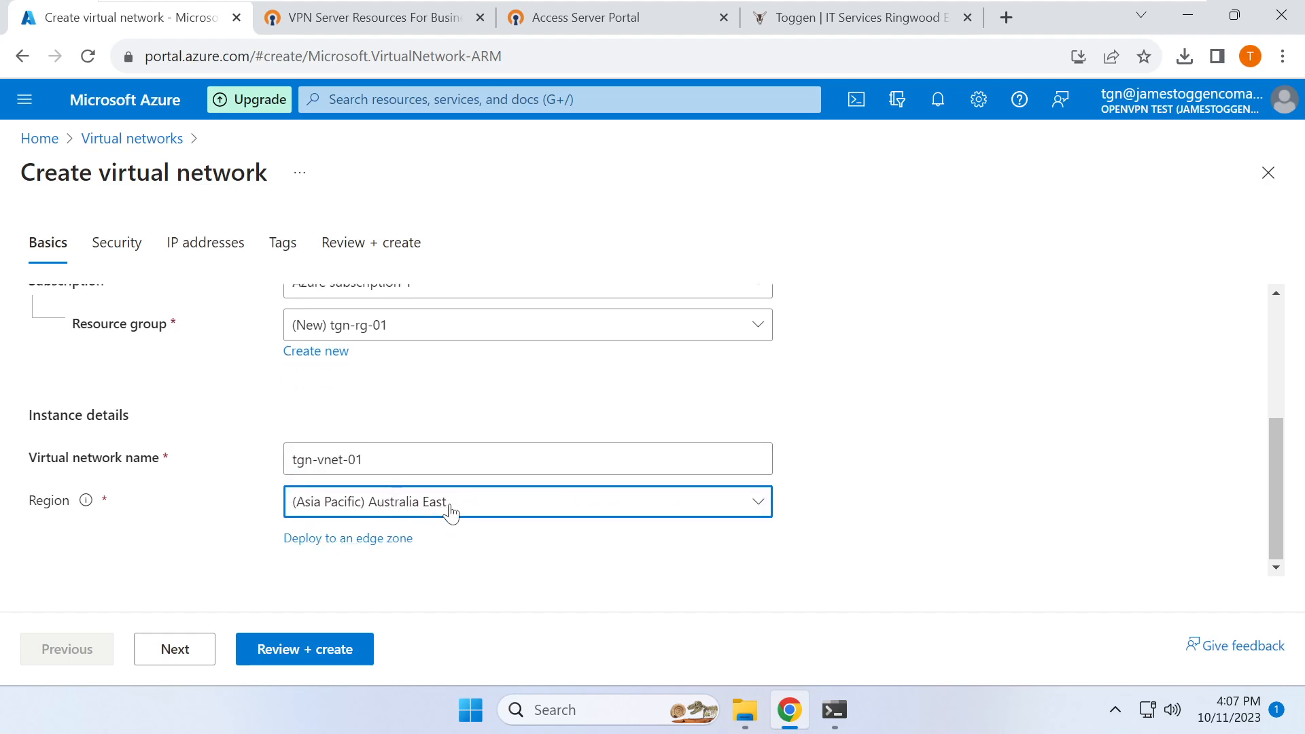
{"action": "left_click", "coordinate": [197, 655]}
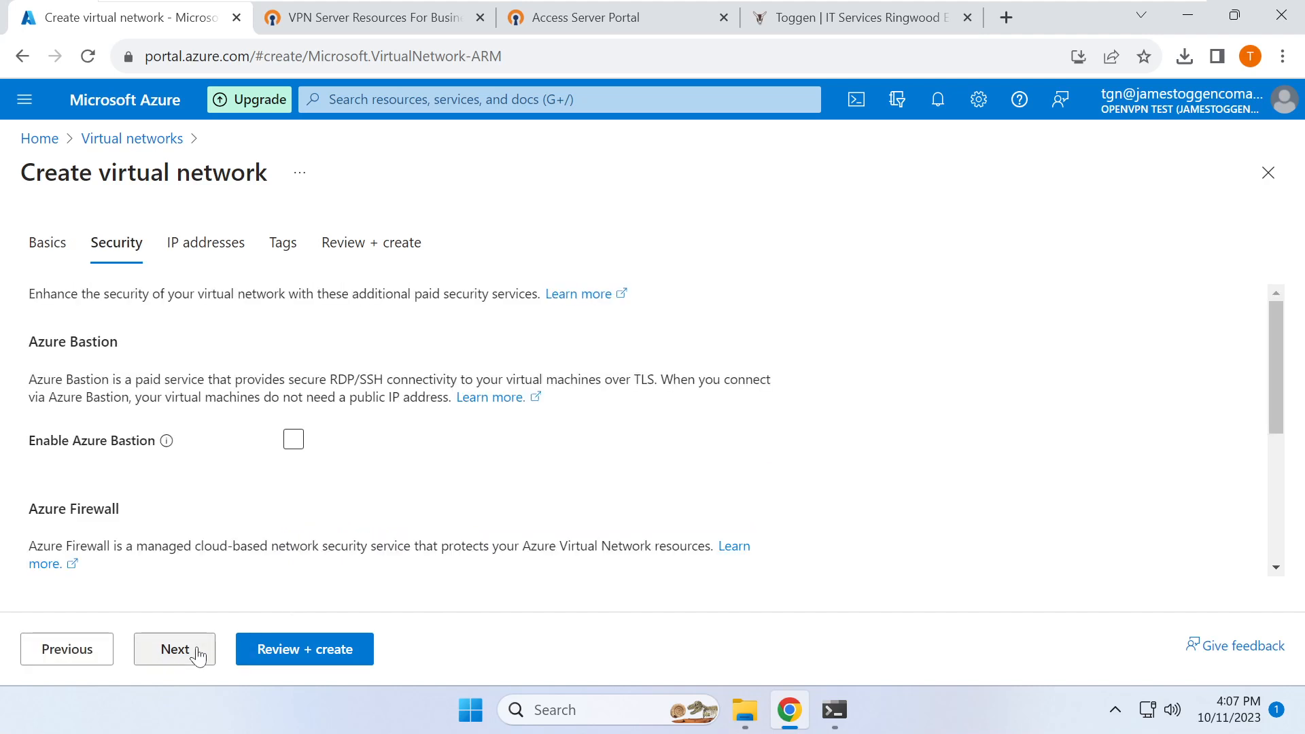
Step: On IP addresses, change the IPv4 address space to 10.67.0.0/16
{"action": "left_click", "coordinate": [179, 655]}
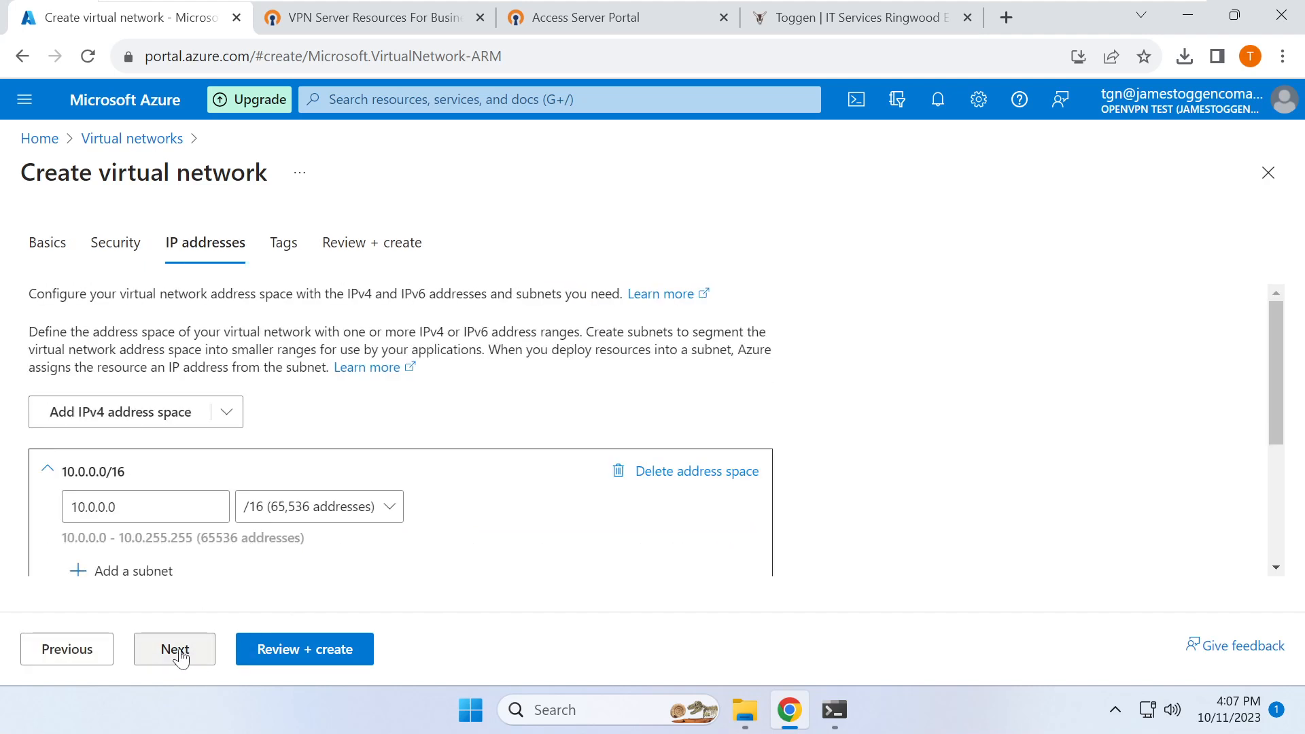
{"action": "left_click_drag", "start_coordinate": [88, 507], "coordinate": [95, 507]}
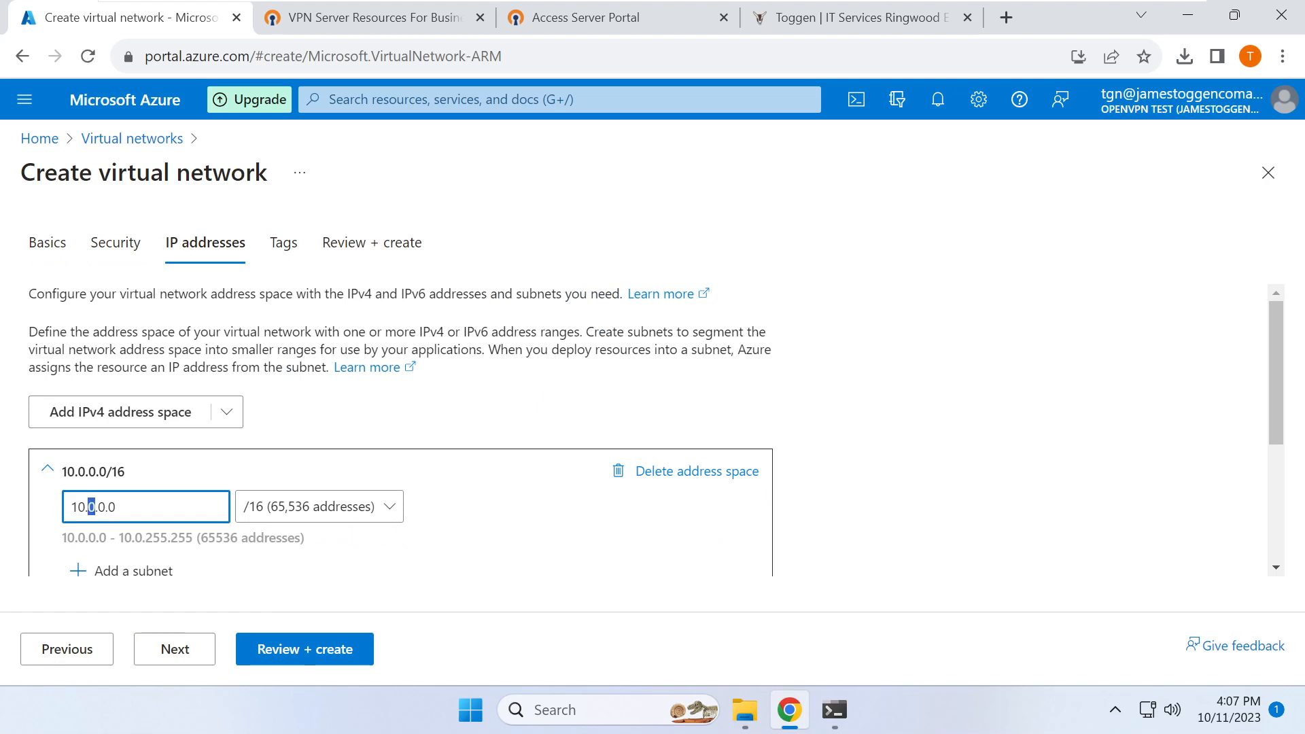
{"action": "type", "text": "67"}
{"action": "key", "text": "Tab"}
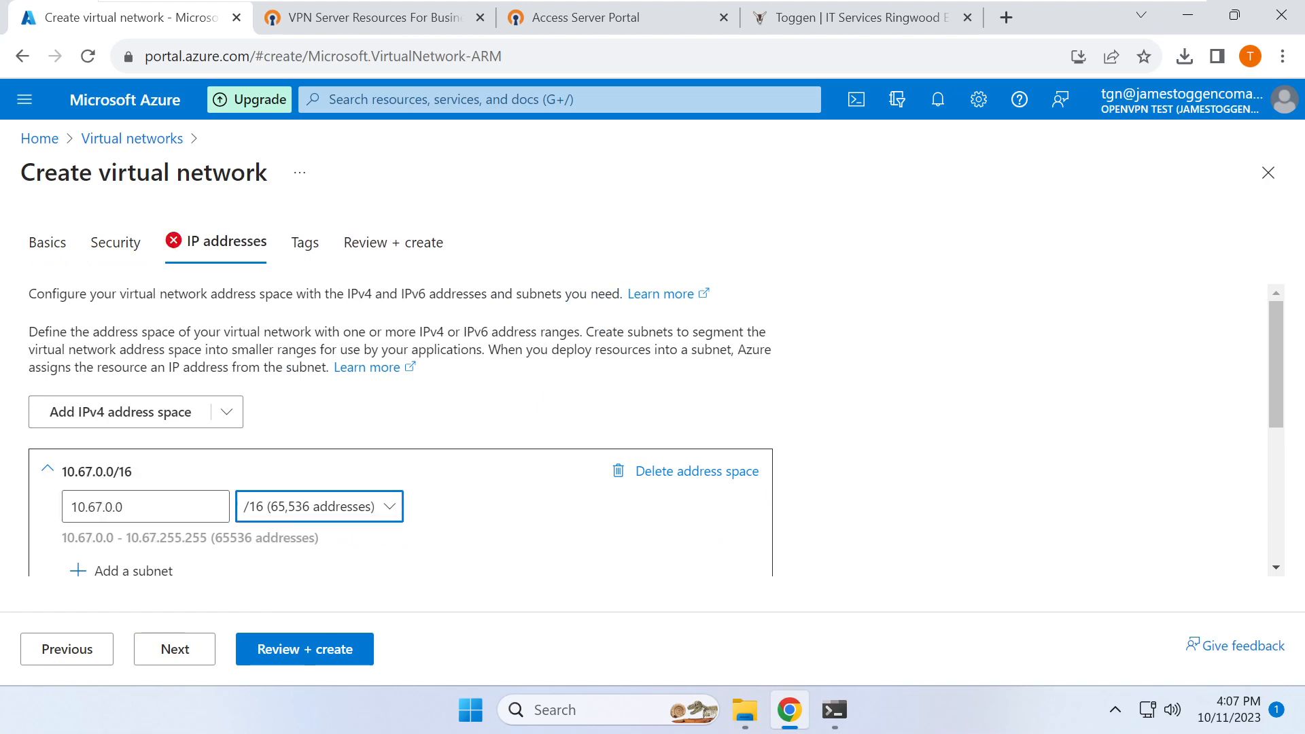
{"action": "left_click_drag", "start_coordinate": [160, 475], "coordinate": [122, 476]}
{"action": "left_click", "coordinate": [132, 484]}
{"action": "left_click", "coordinate": [148, 481]}
{"action": "left_click", "coordinate": [136, 479]}
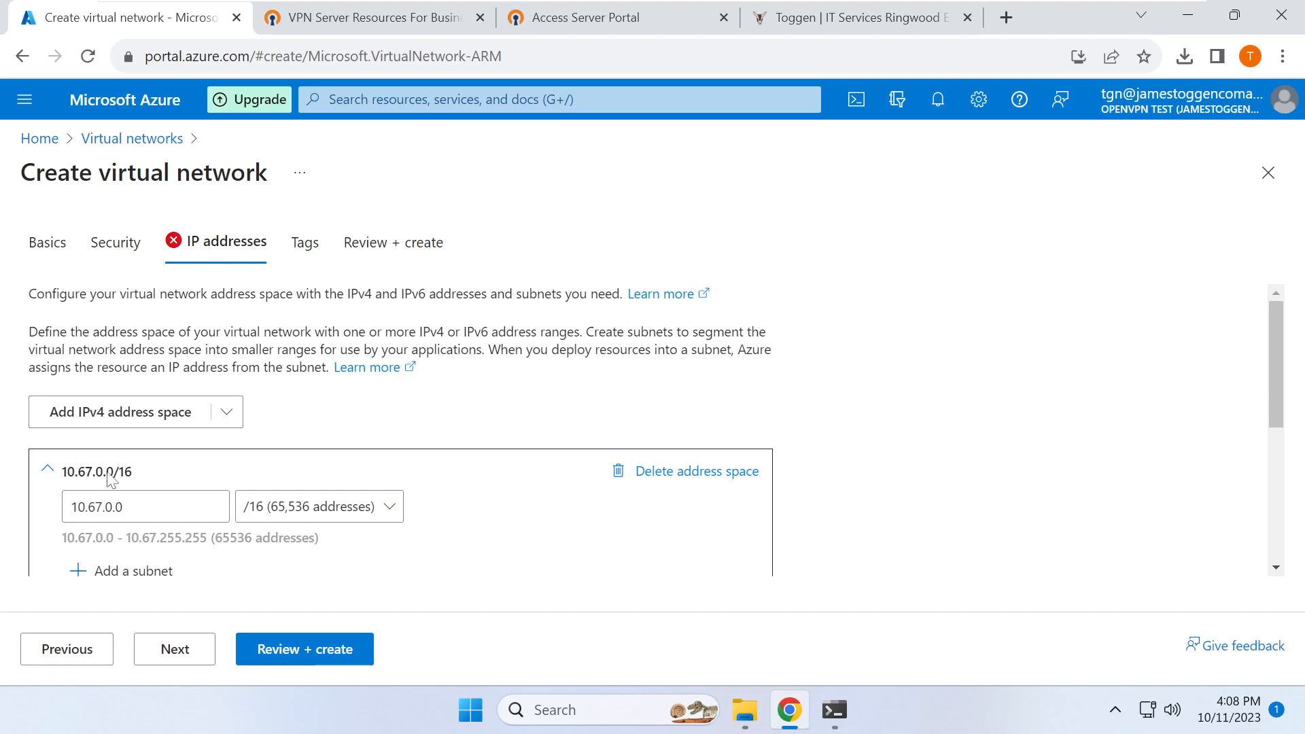
{"action": "left_click_drag", "start_coordinate": [62, 472], "coordinate": [133, 479]}
{"action": "left_click", "coordinate": [134, 479]}
Step: Open the Edit subnet panel for the out-of-range default subnet
{"action": "scroll", "coordinate": [153, 480], "scroll_direction": "down", "scroll_amount": 1}
{"action": "scroll", "coordinate": [157, 479], "scroll_direction": "down", "scroll_amount": 1}
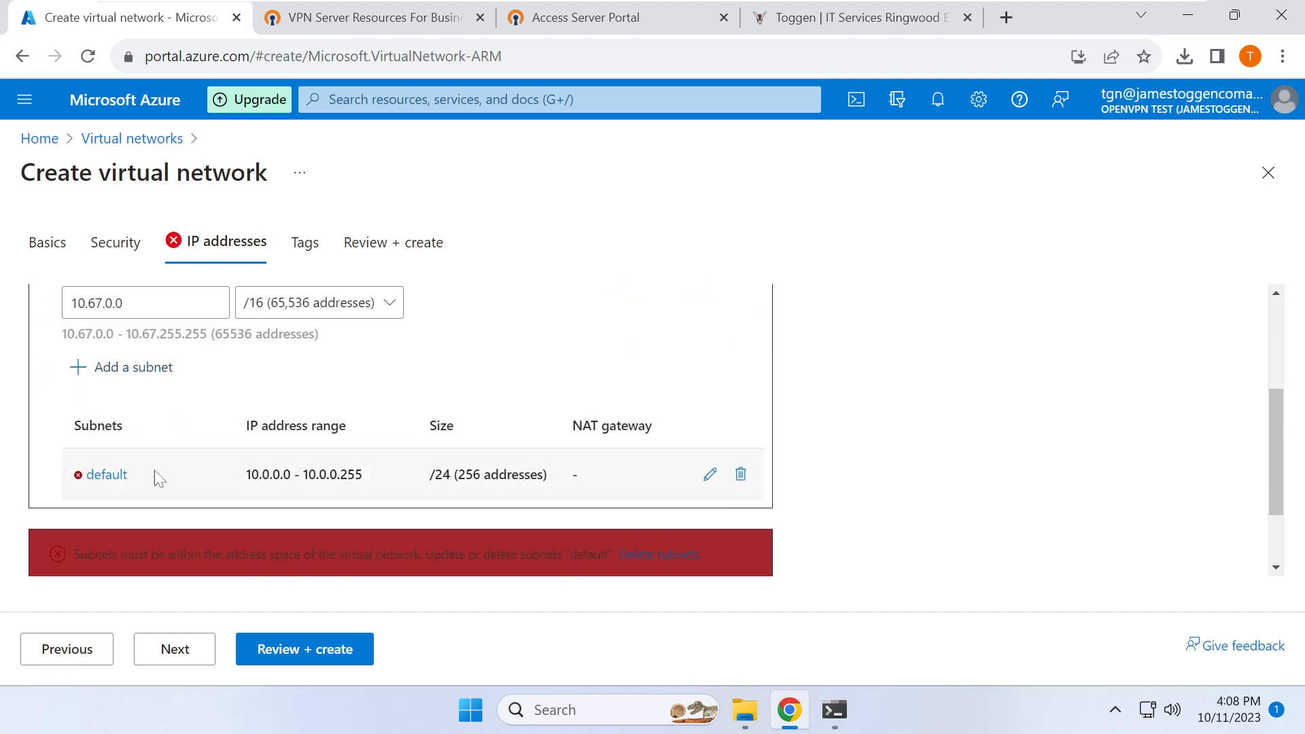
{"action": "mouse_move", "coordinate": [124, 303]}
{"action": "left_mouse_down"}
{"action": "mouse_move", "coordinate": [71, 304]}
{"action": "mouse_move", "coordinate": [124, 303]}
{"action": "left_mouse_up"}
{"action": "left_click", "coordinate": [95, 303]}
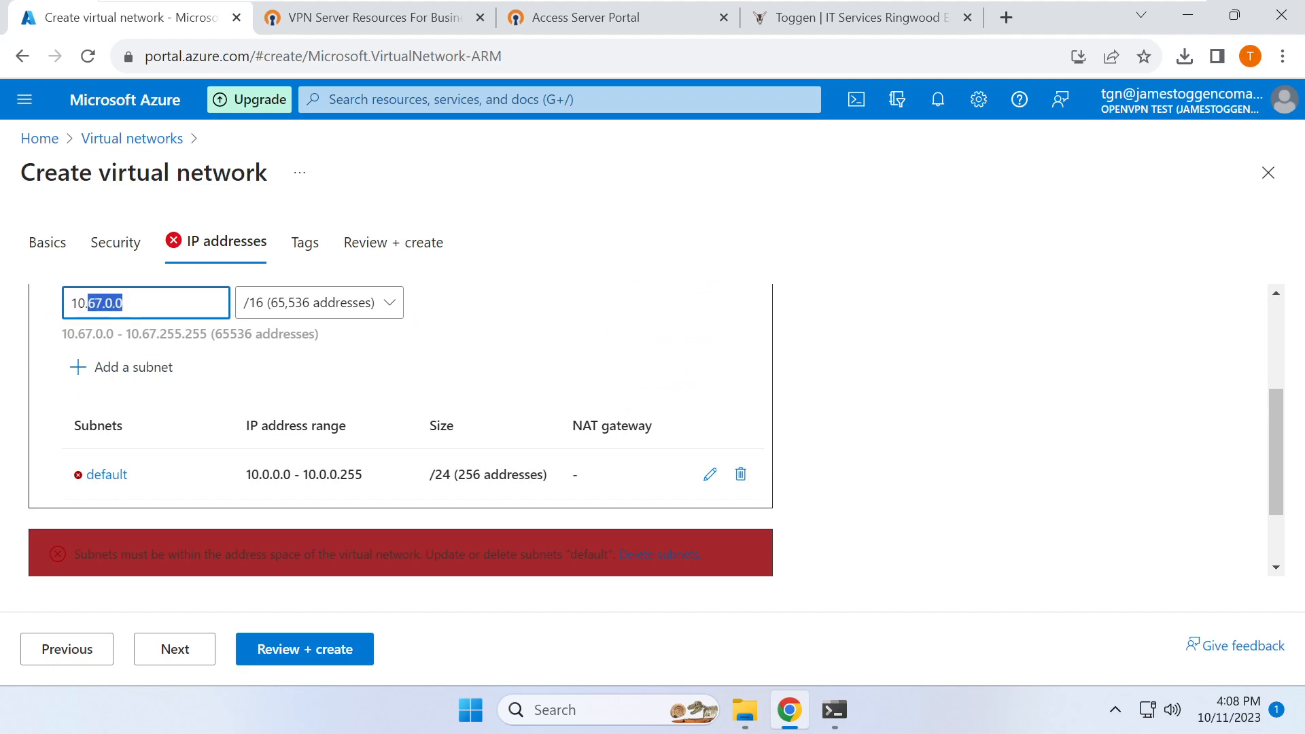
{"action": "left_click", "coordinate": [123, 304]}
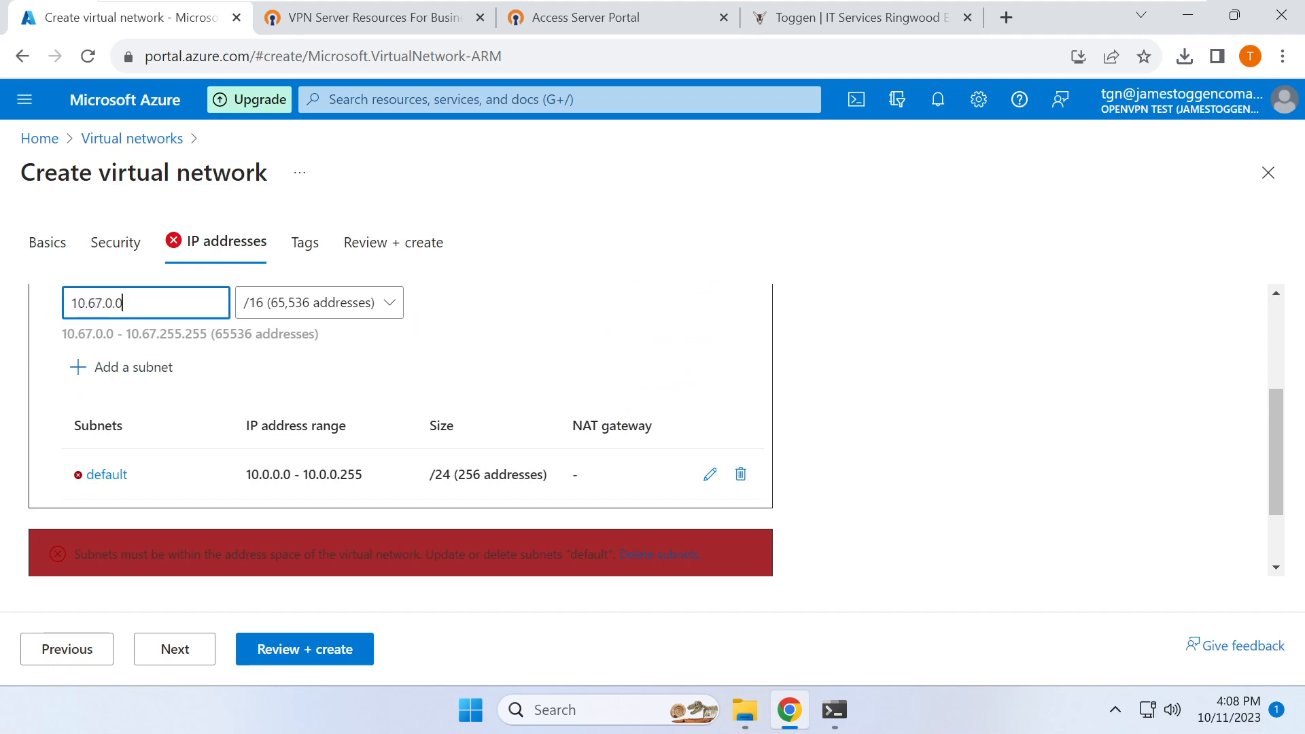
{"action": "left_click", "coordinate": [709, 474]}
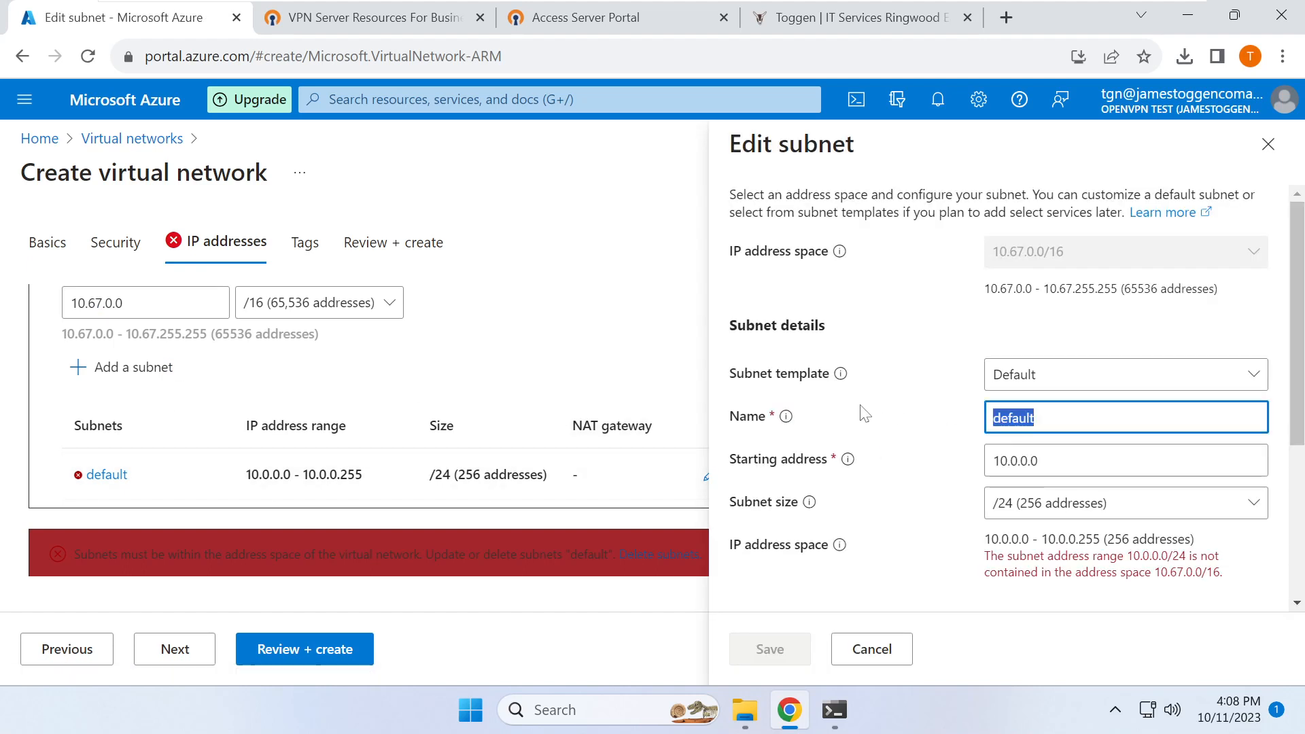
Step: Rename the default subnet to openas with range 10.67.0.0/24 and save it
{"action": "type", "text": "openv"}
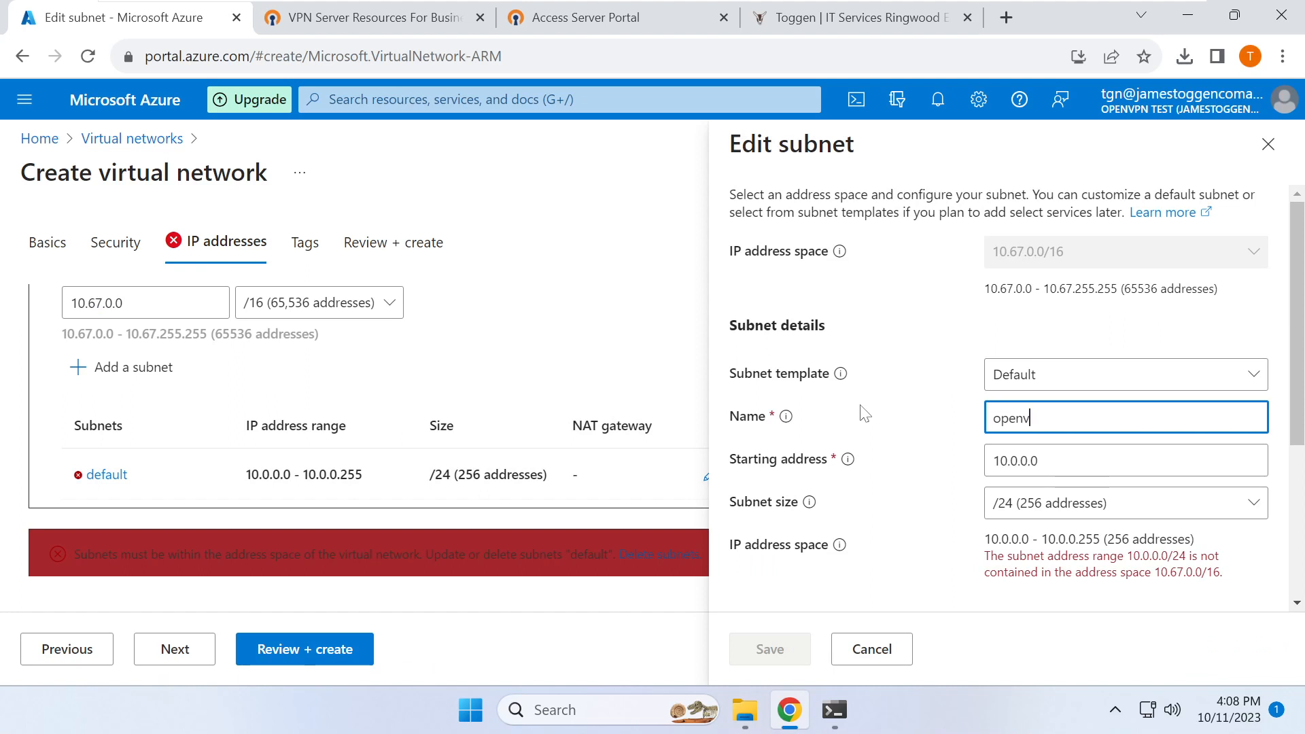
{"action": "key", "text": "Tab"}
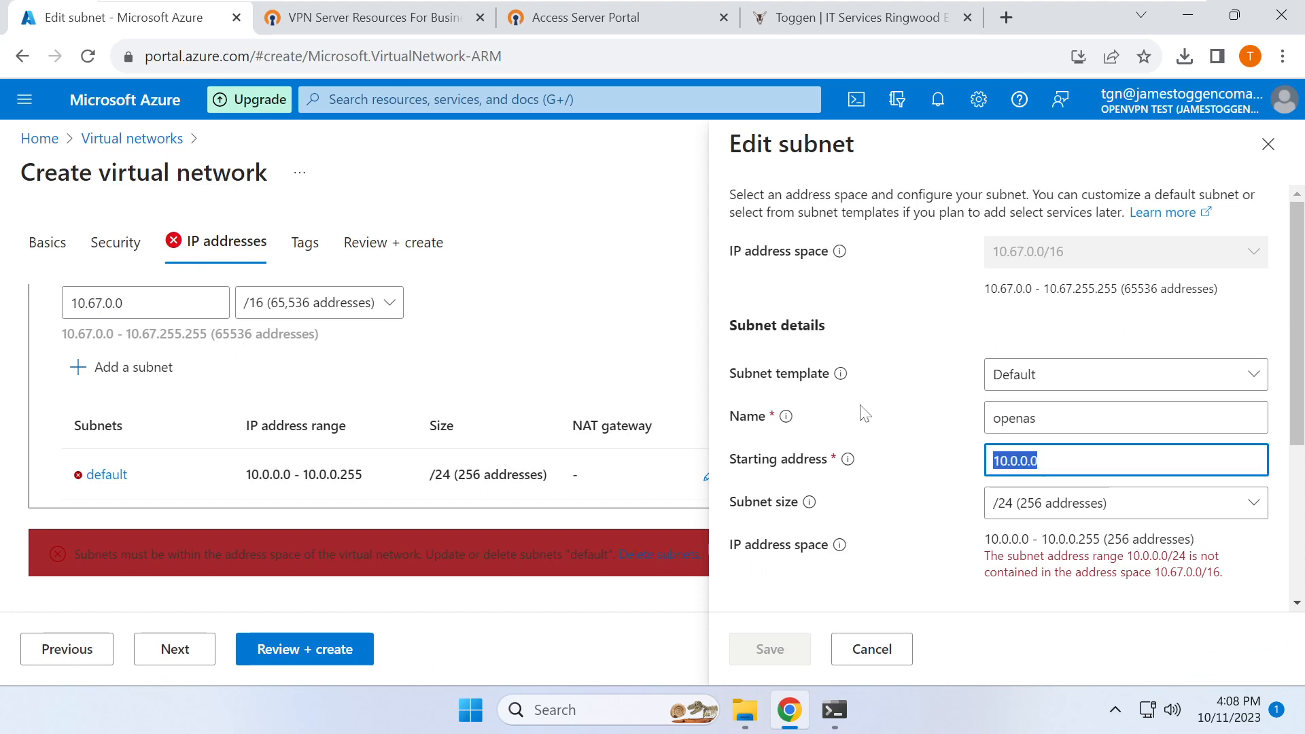
{"action": "key", "text": "Left"}
{"action": "key", "text": "Right"}
{"action": "key", "text": "Right"}
{"action": "key", "text": "Right"}
{"action": "key", "text": "Delete"}
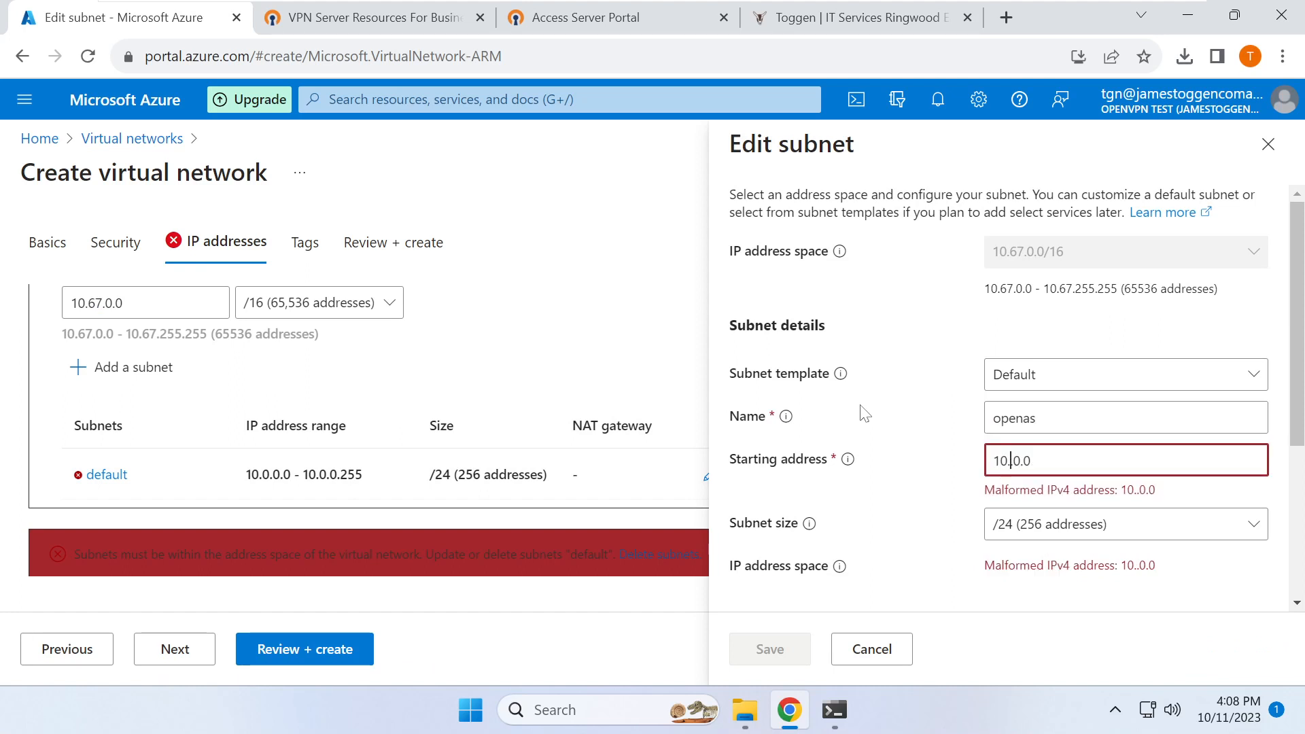
{"action": "type", "text": "67"}
{"action": "key", "text": "Tab"}
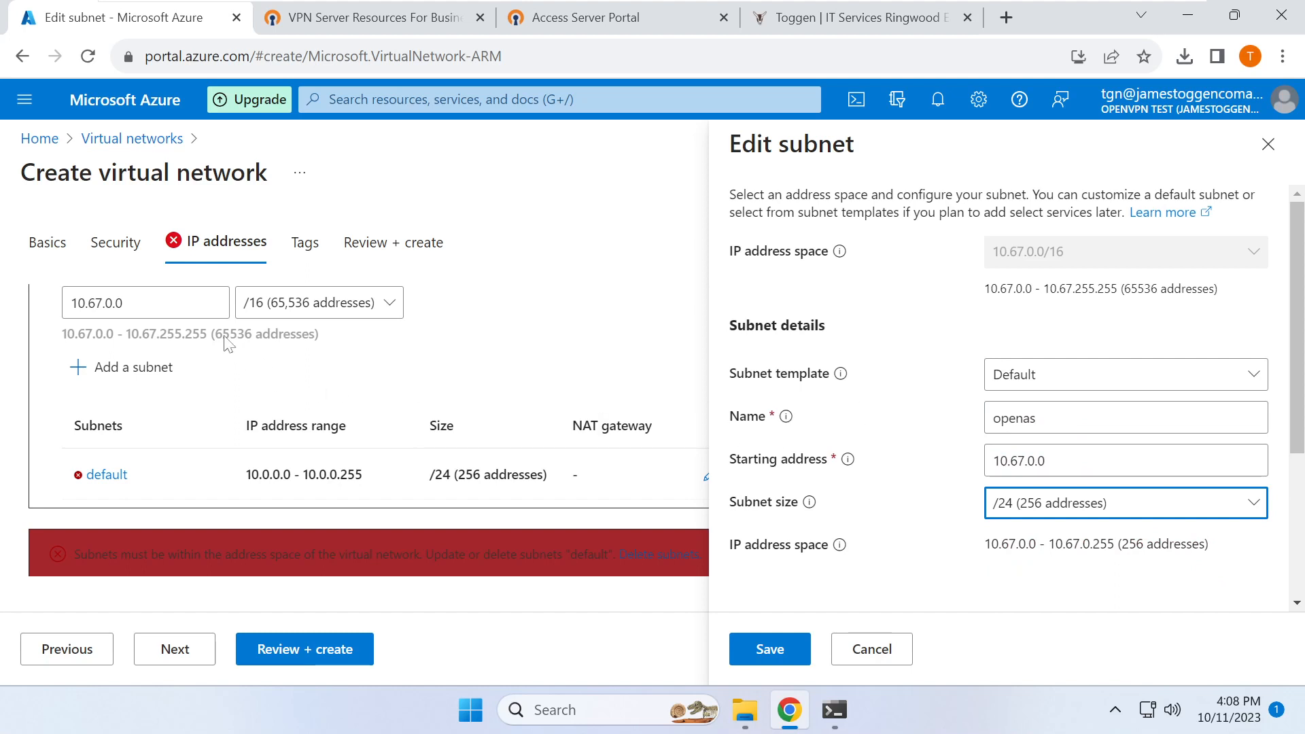
{"action": "left_click", "coordinate": [773, 650]}
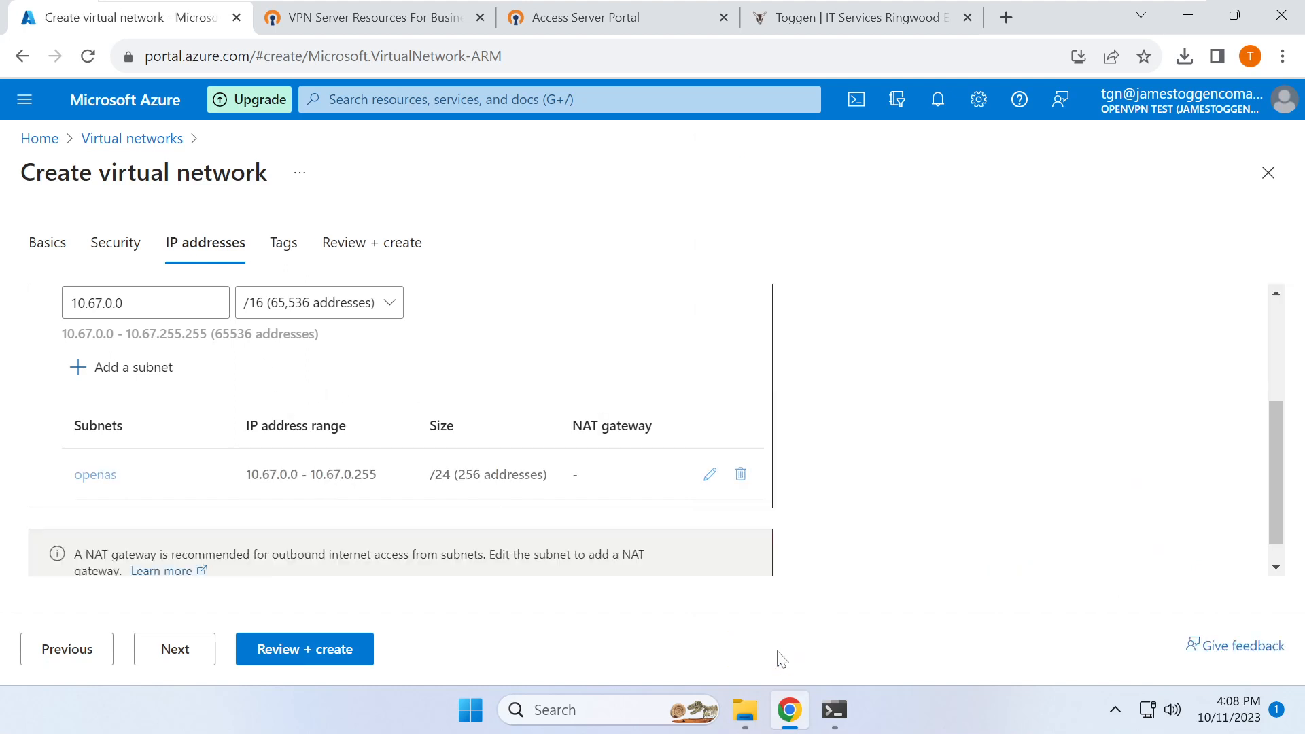
Step: Add a second subnet named compute at 10.67.1.0/24
{"action": "left_click", "coordinate": [96, 370]}
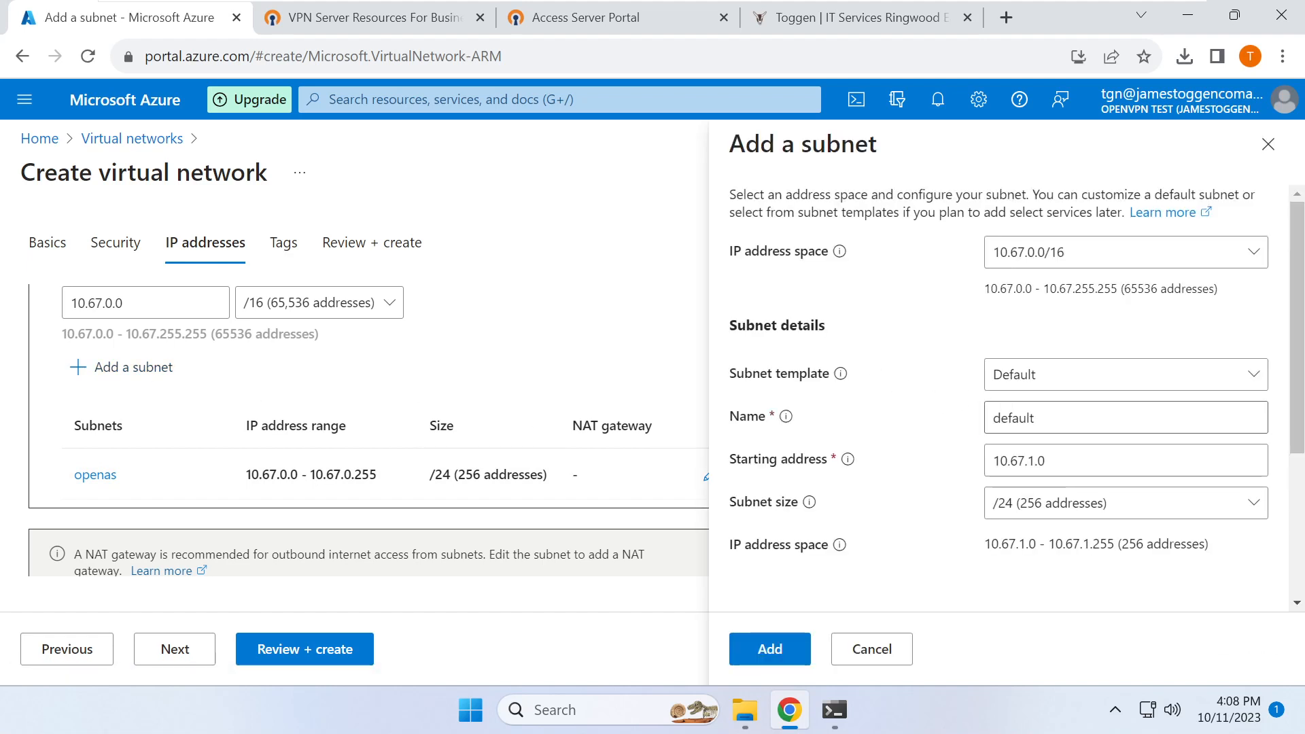
{"action": "type", "text": "compute"}
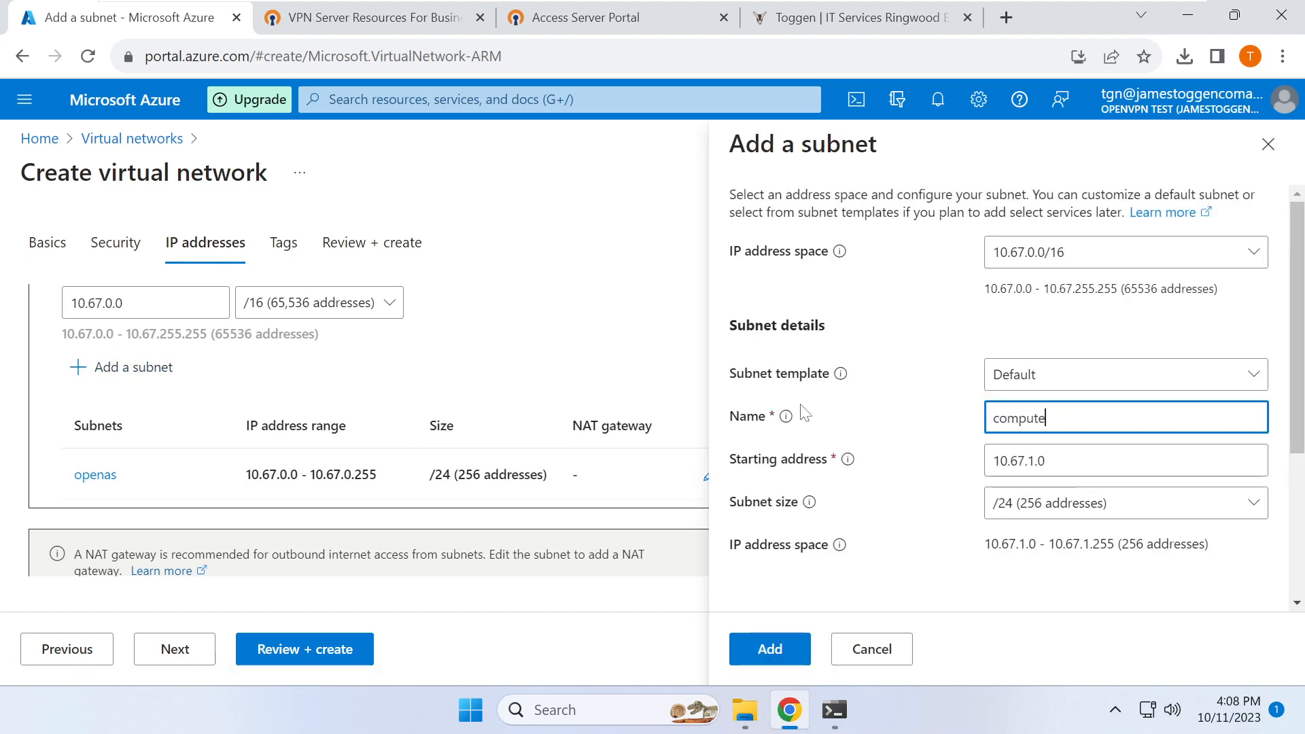
{"action": "key", "text": "Tab"}
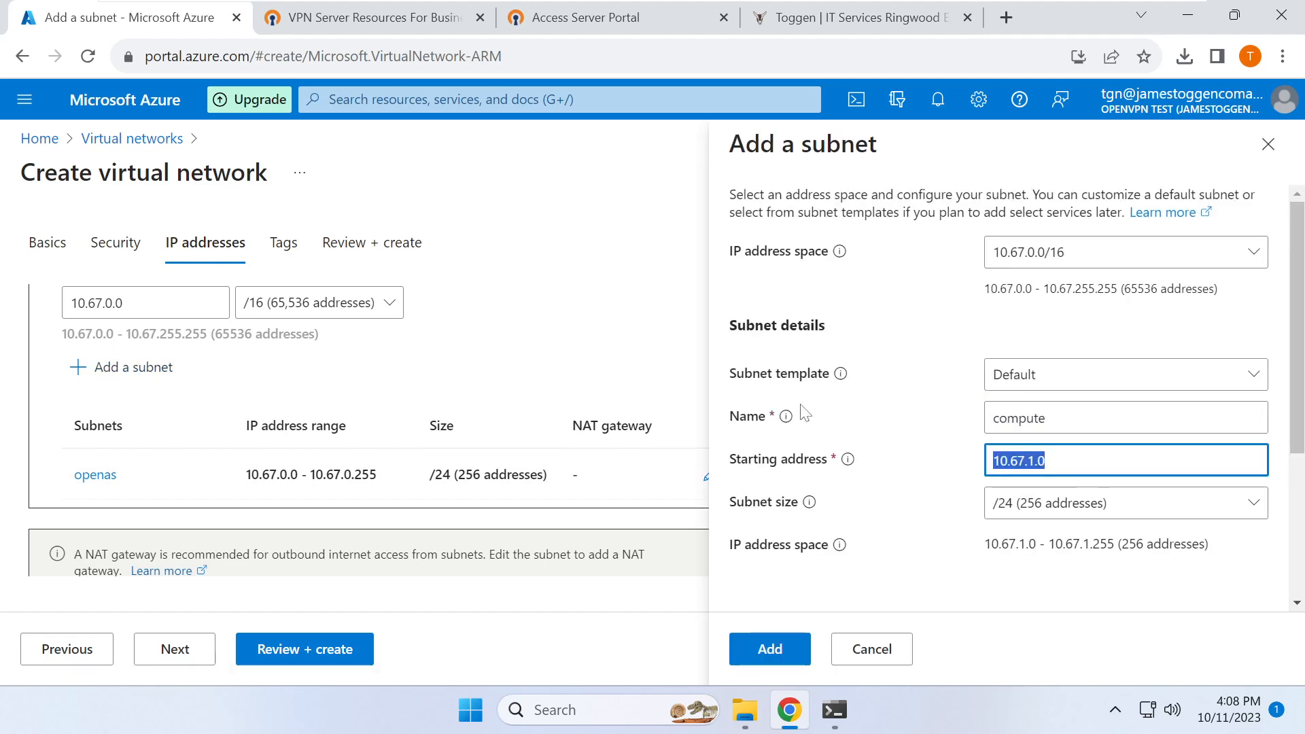
{"action": "left_click", "coordinate": [784, 651]}
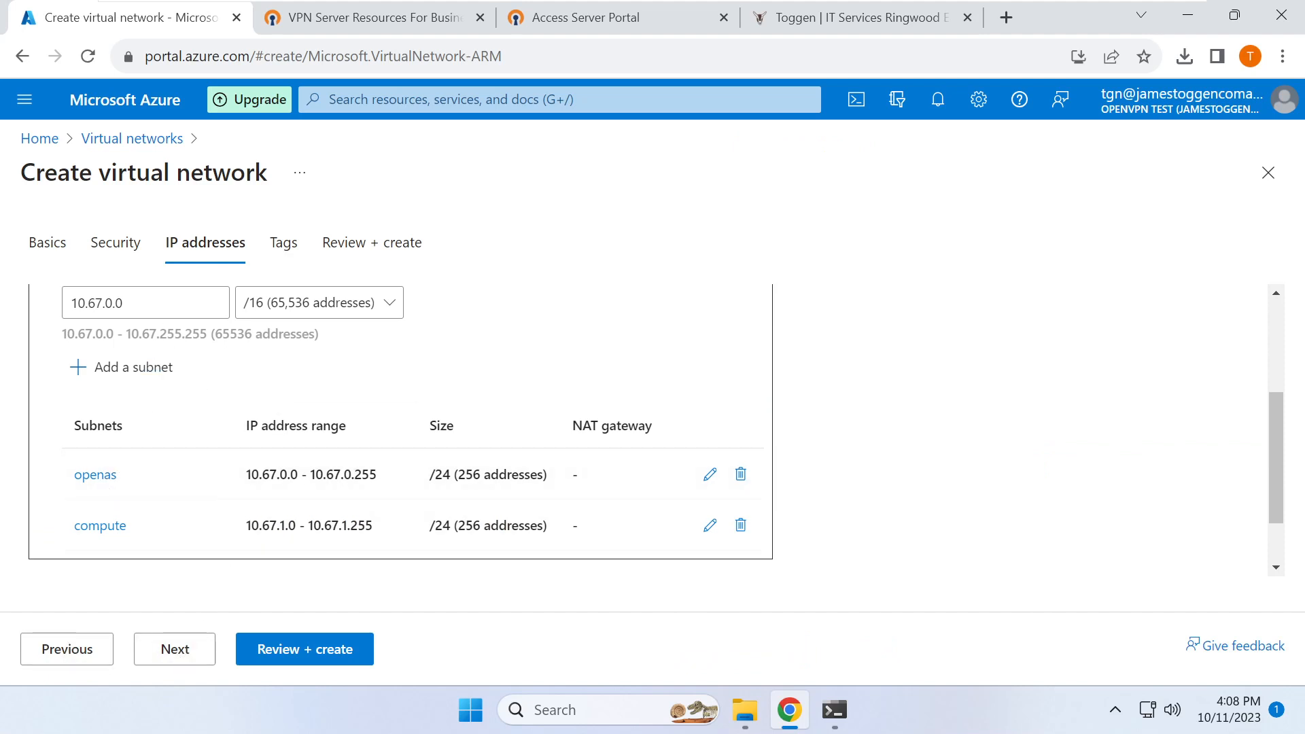
Step: Pass through Tags to Review + create, create tgn-vnet-01, and return to the home page
{"action": "left_click", "coordinate": [183, 651]}
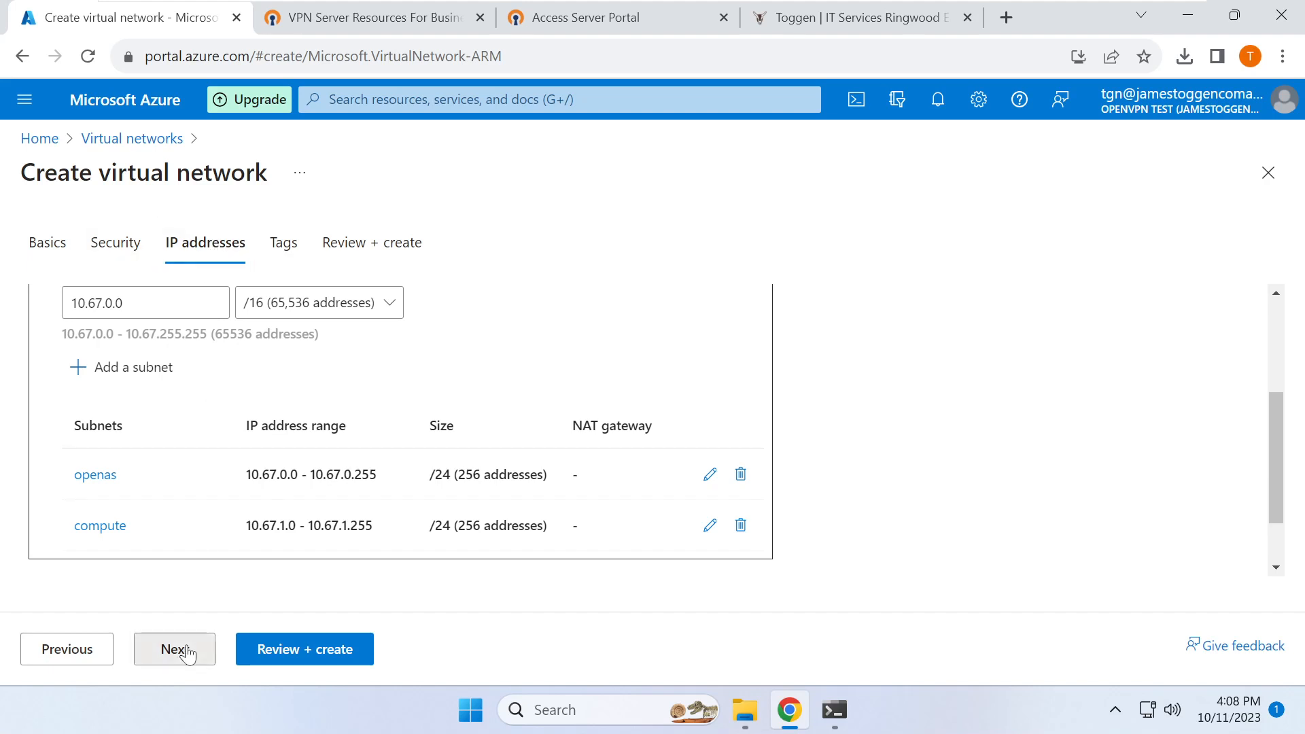
{"action": "left_click", "coordinate": [187, 654]}
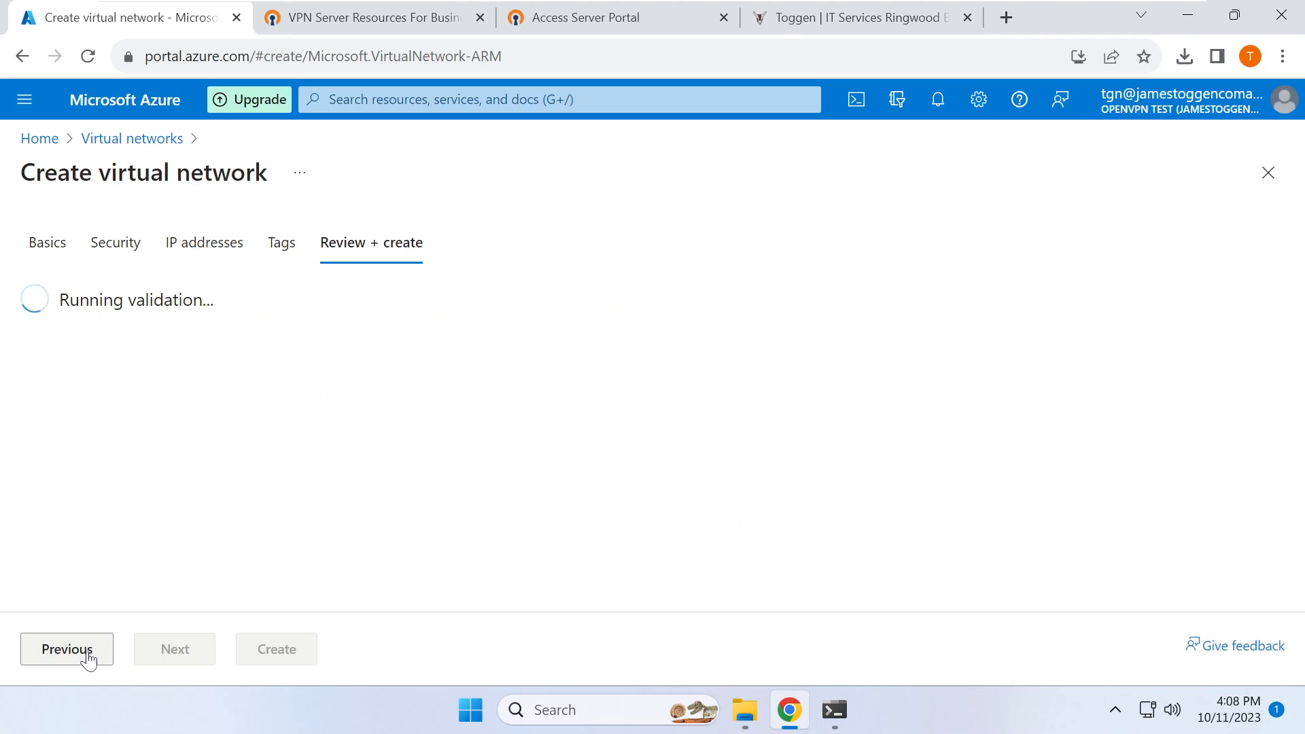
{"action": "left_click", "coordinate": [280, 650]}
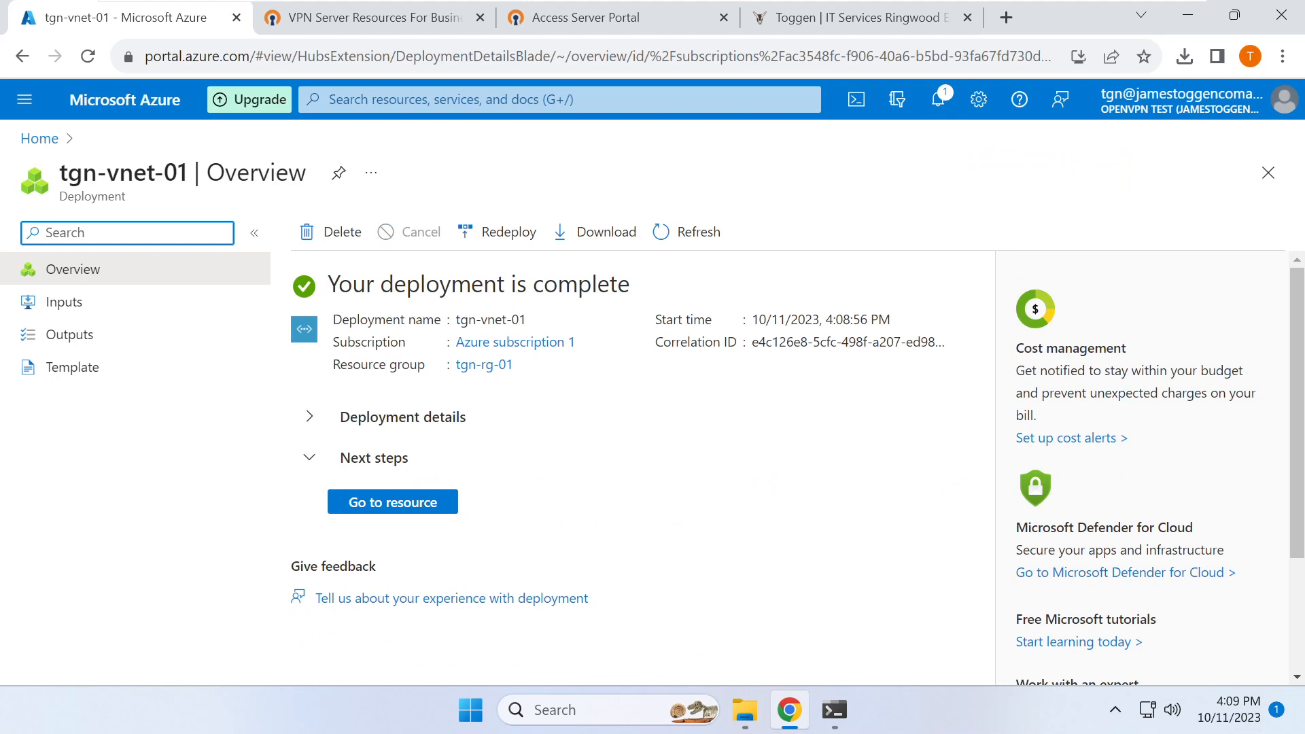
{"action": "left_click", "coordinate": [28, 139]}
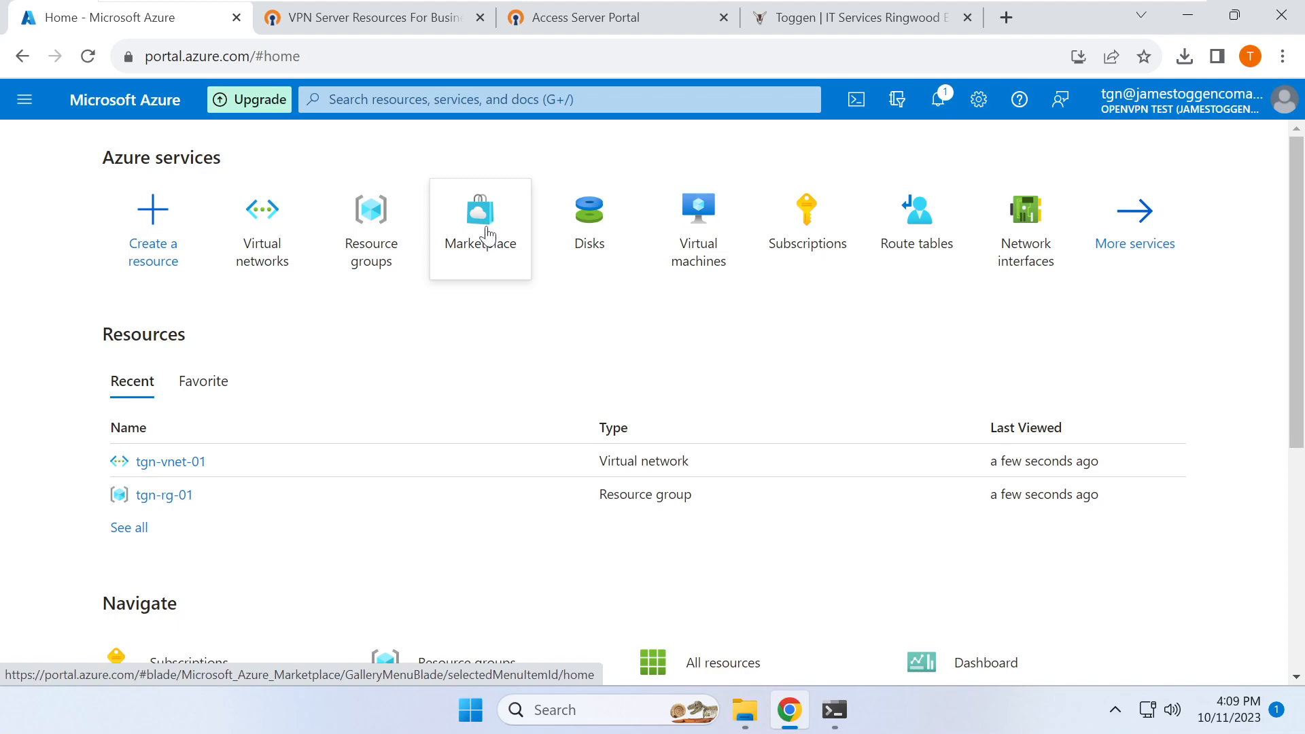
Step: Search the Marketplace for 'openvpn access server' and open the OpenVPN Access Server listing
{"action": "left_click", "coordinate": [491, 234]}
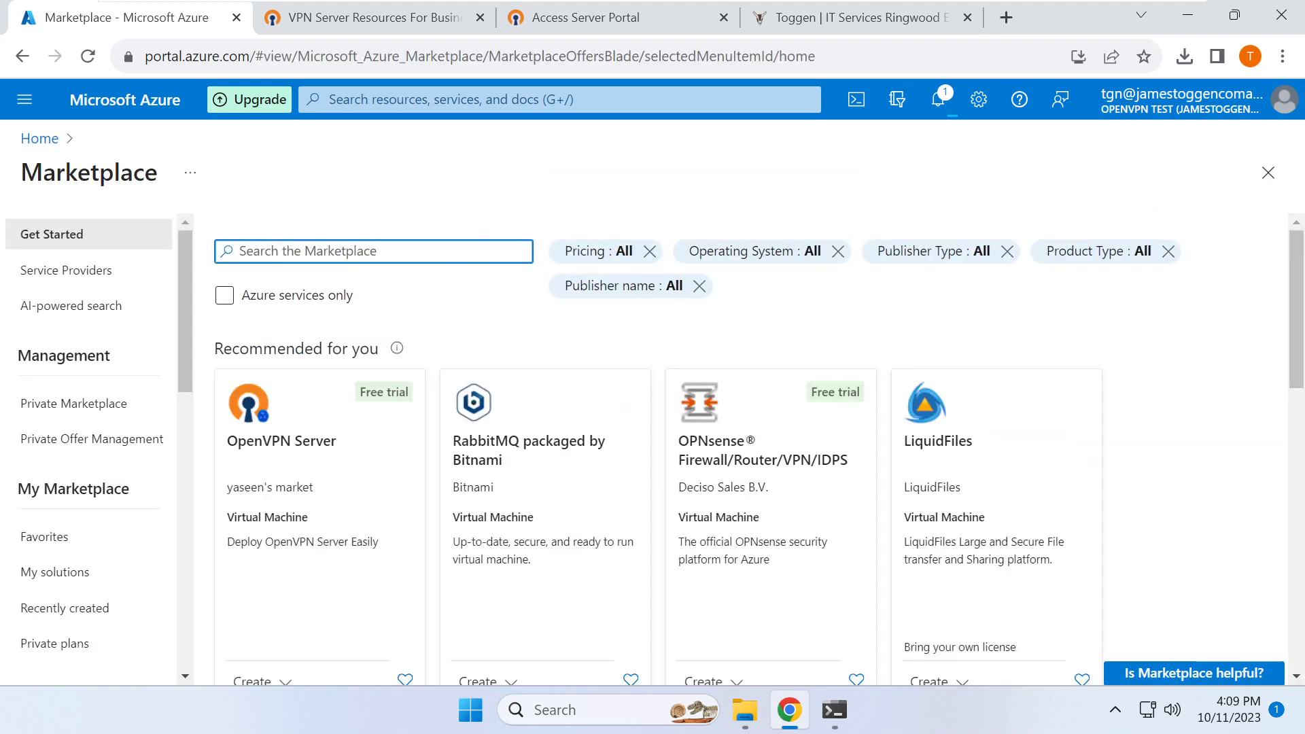
{"action": "type", "text": "openvpn"}
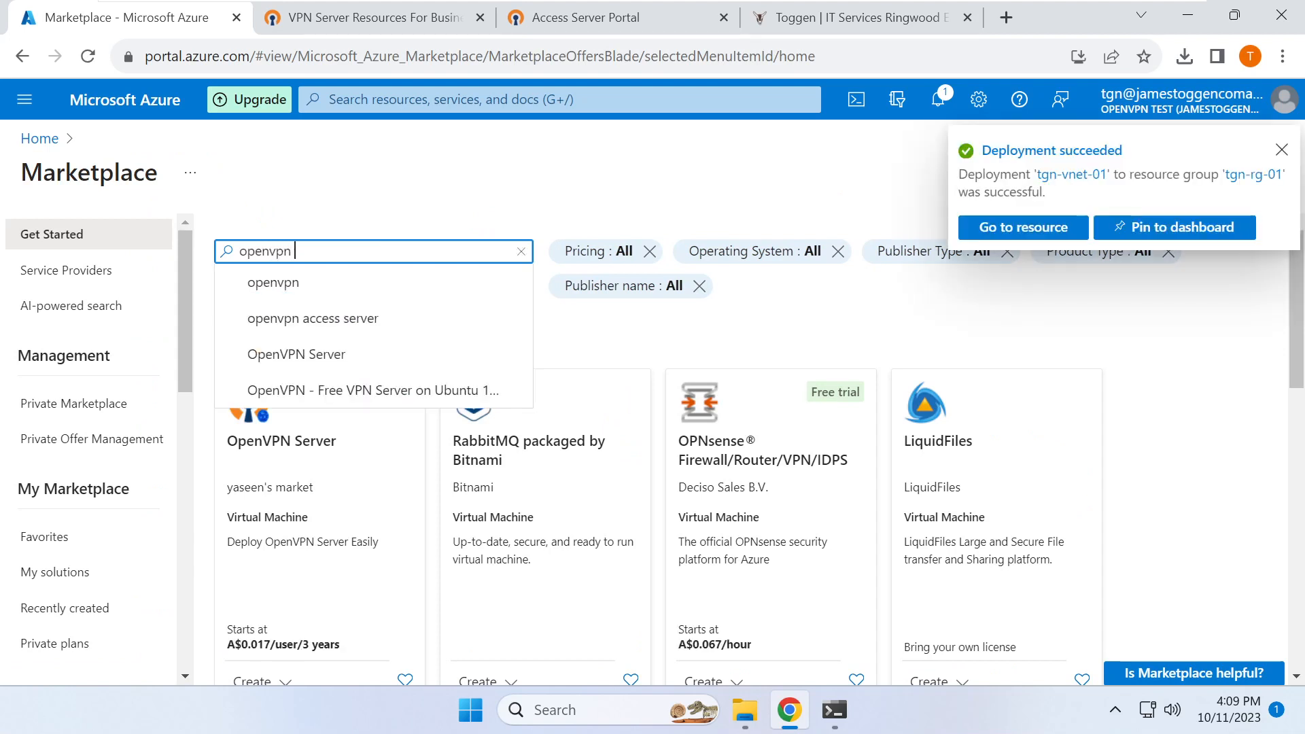
{"action": "type", "text": " access"}
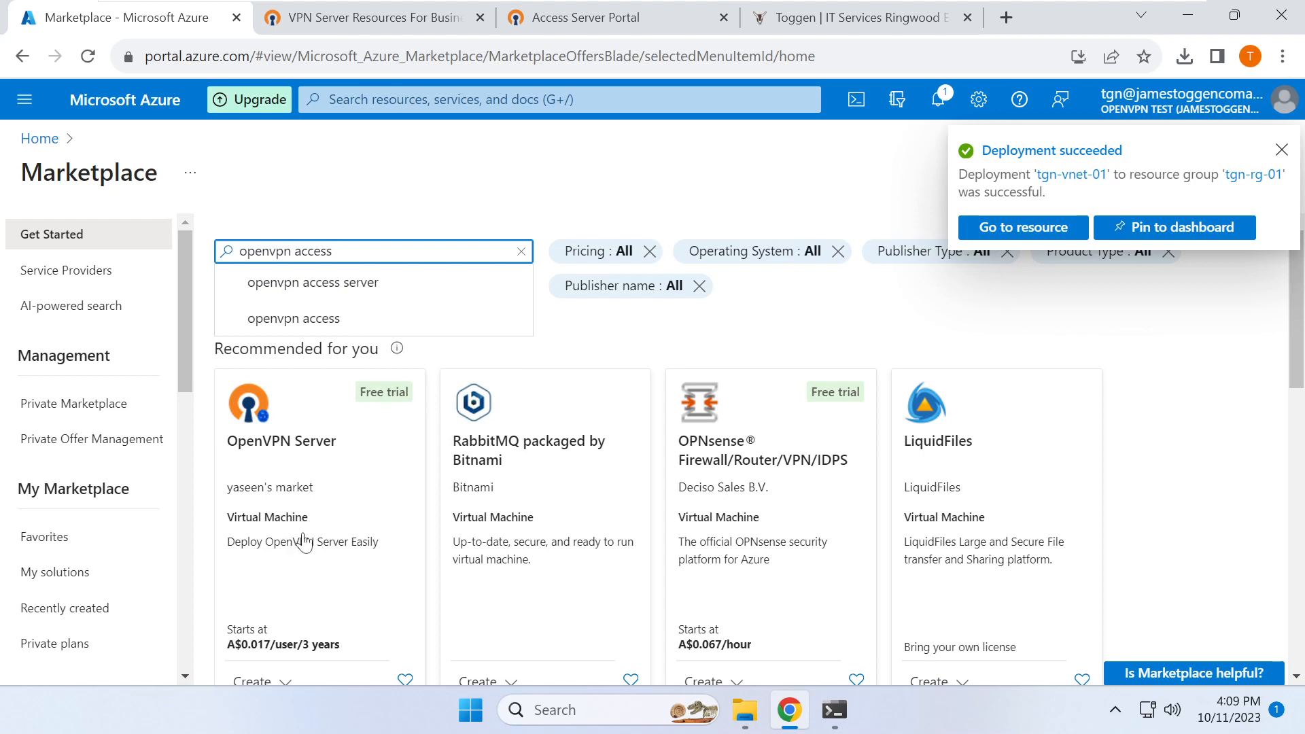
{"action": "left_click", "coordinate": [363, 292]}
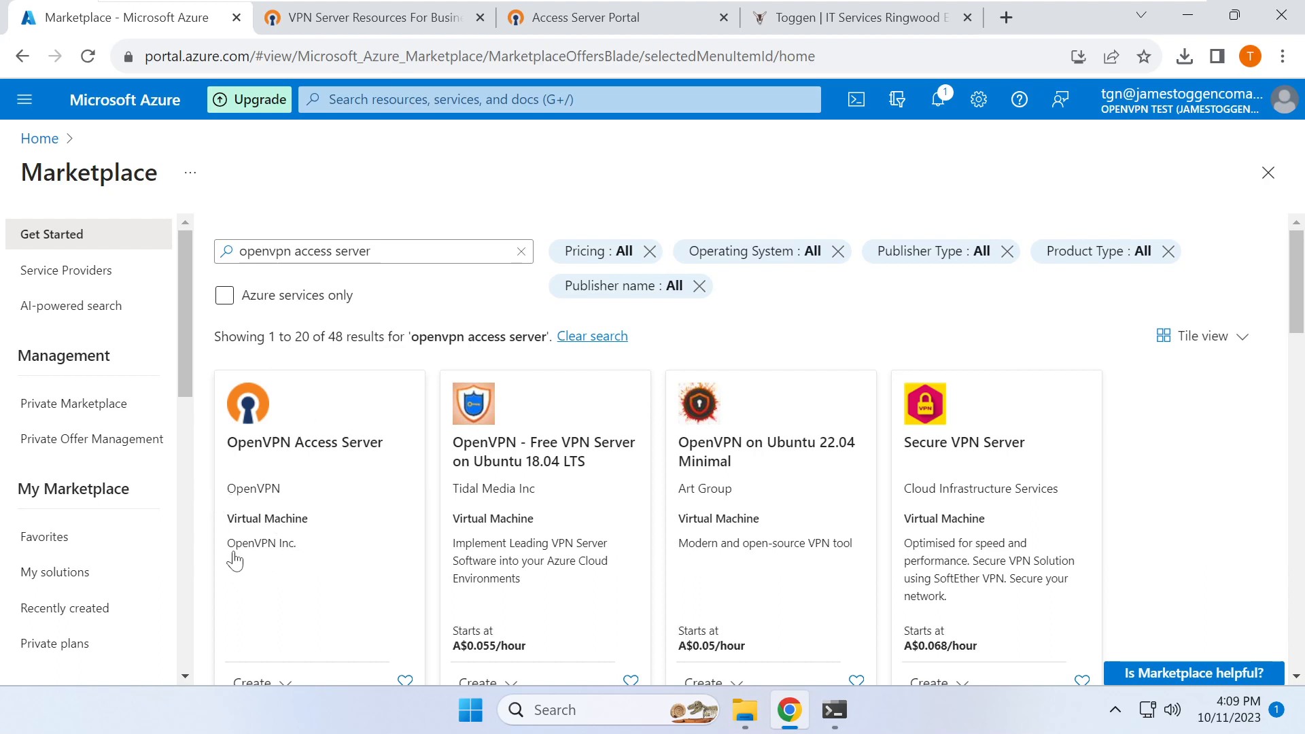
{"action": "left_click", "coordinate": [327, 461]}
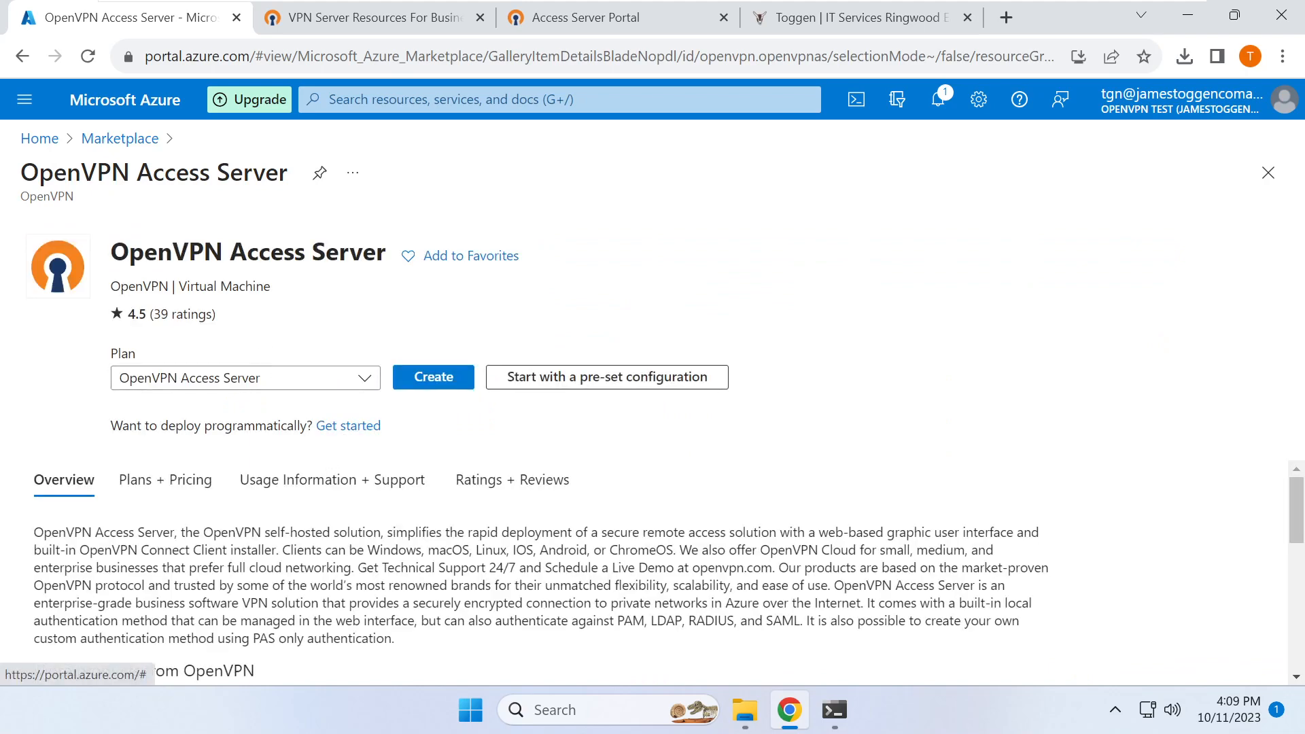
Step: Start the OpenVPN Access Server VM in resource group tgn-rg-01 named TGN-AS01
{"action": "left_click", "coordinate": [440, 381]}
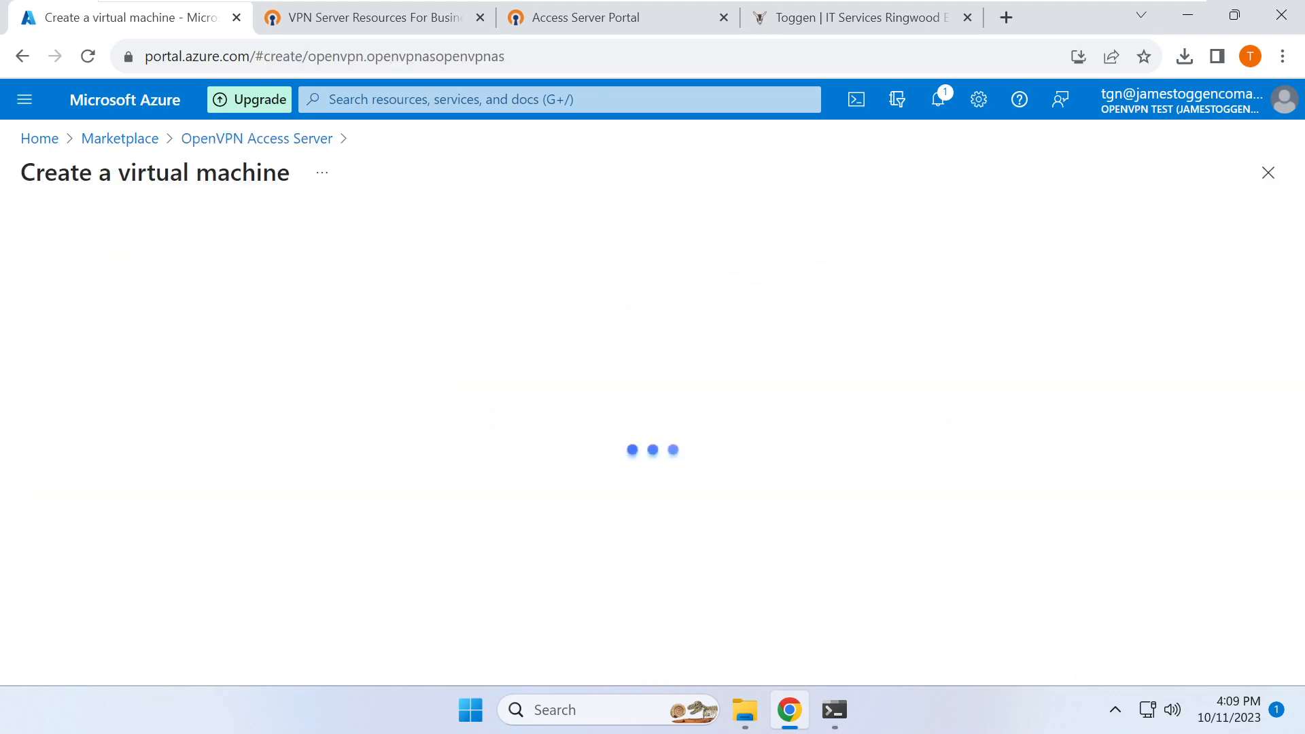
{"action": "left_click", "coordinate": [375, 500]}
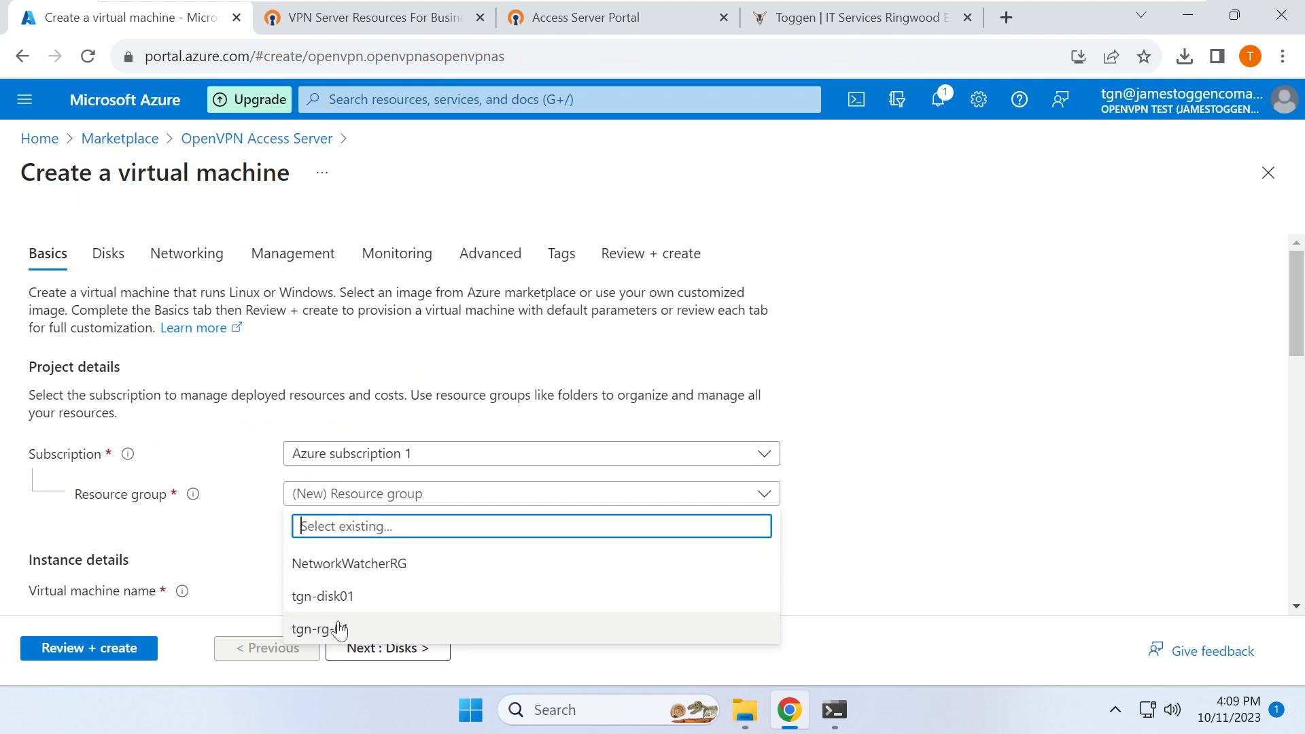
{"action": "left_click", "coordinate": [340, 628]}
{"action": "scroll", "coordinate": [376, 559], "scroll_direction": "down", "scroll_amount": 1}
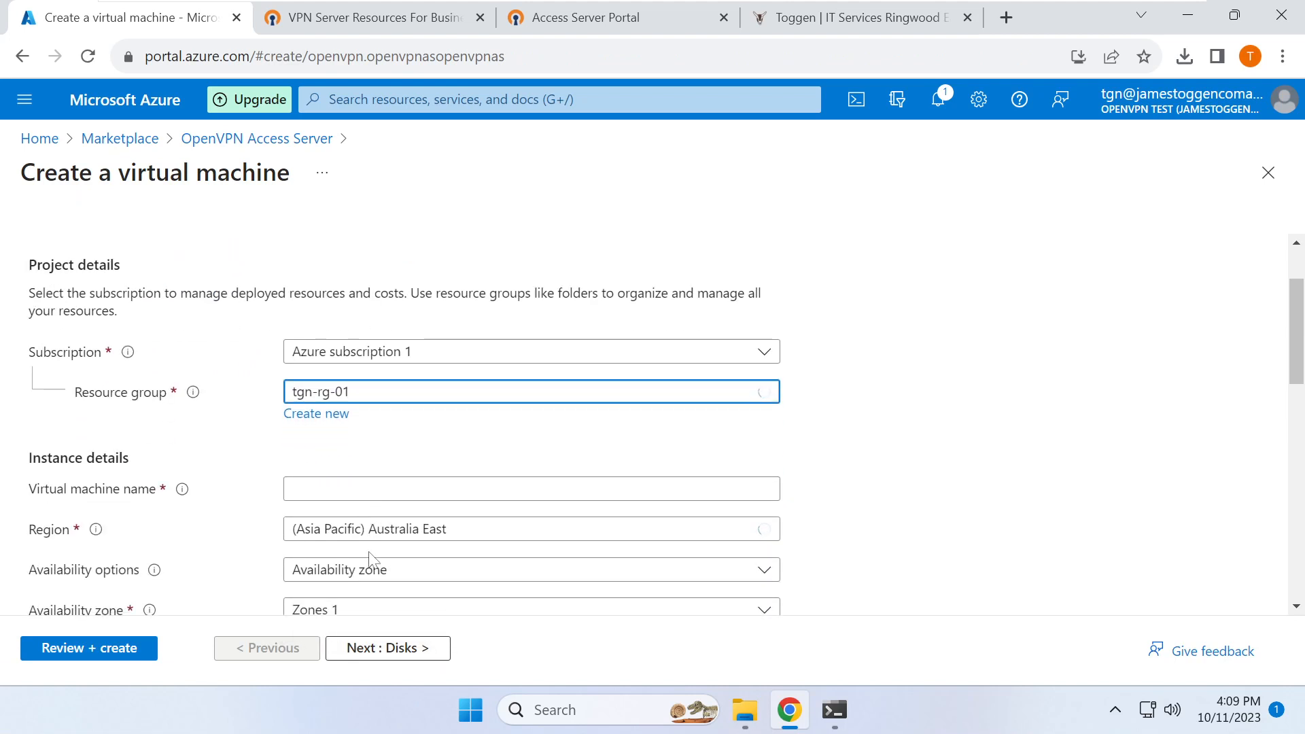
{"action": "left_click", "coordinate": [320, 489]}
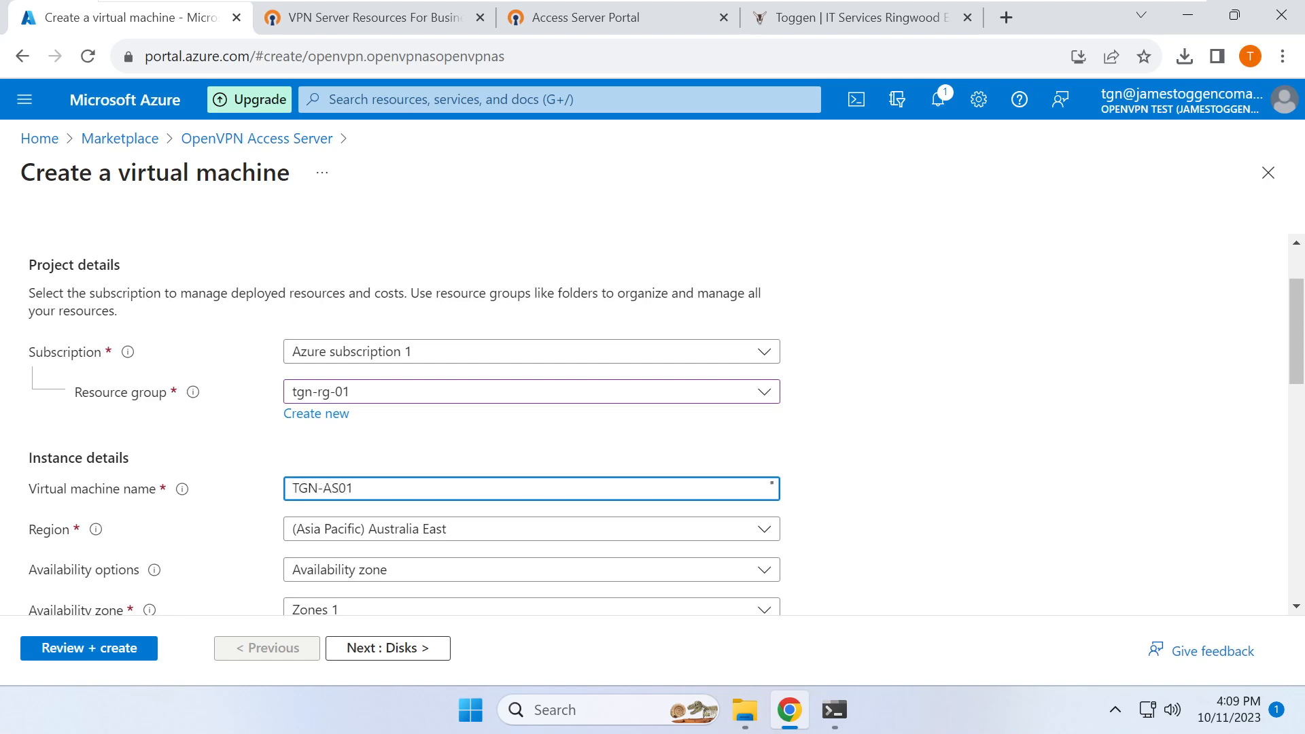
{"action": "scroll", "coordinate": [352, 487], "scroll_direction": "down", "scroll_amount": 2}
{"action": "left_click_drag", "start_coordinate": [358, 285], "coordinate": [274, 288]}
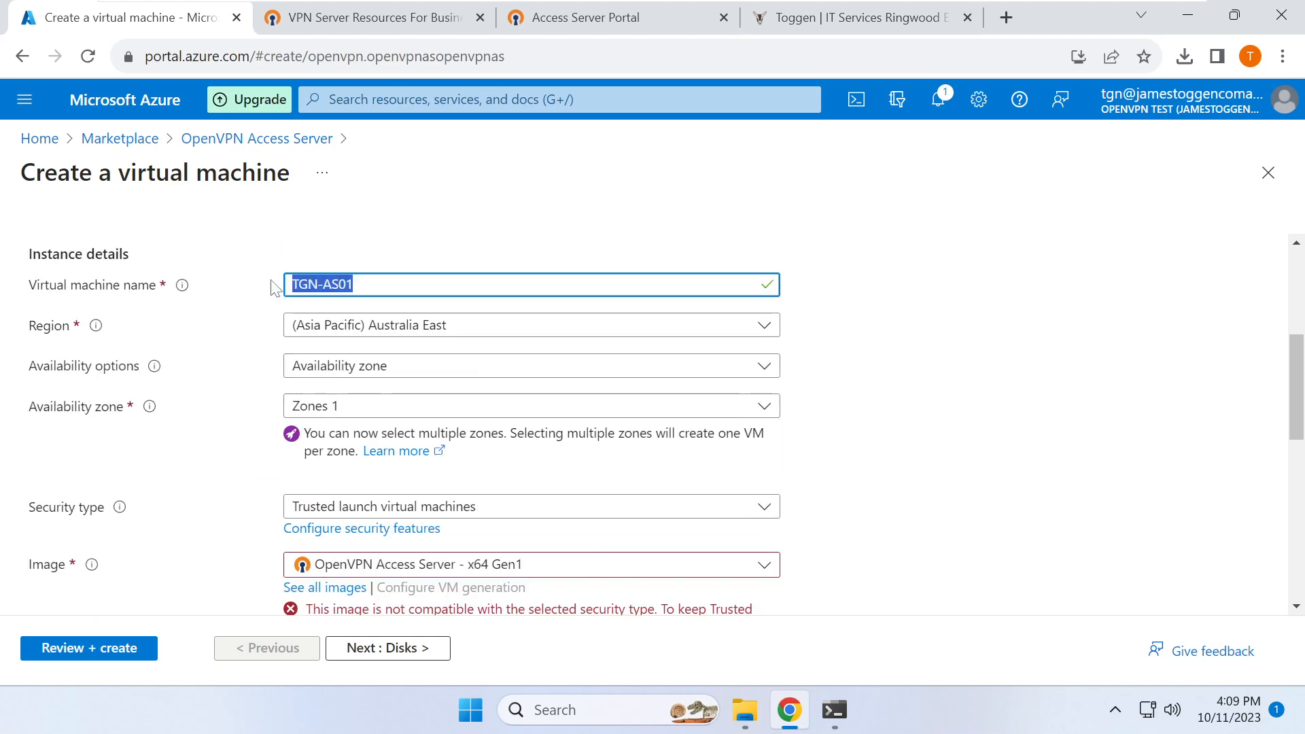
{"action": "scroll", "coordinate": [302, 311], "scroll_direction": "down", "scroll_amount": 1}
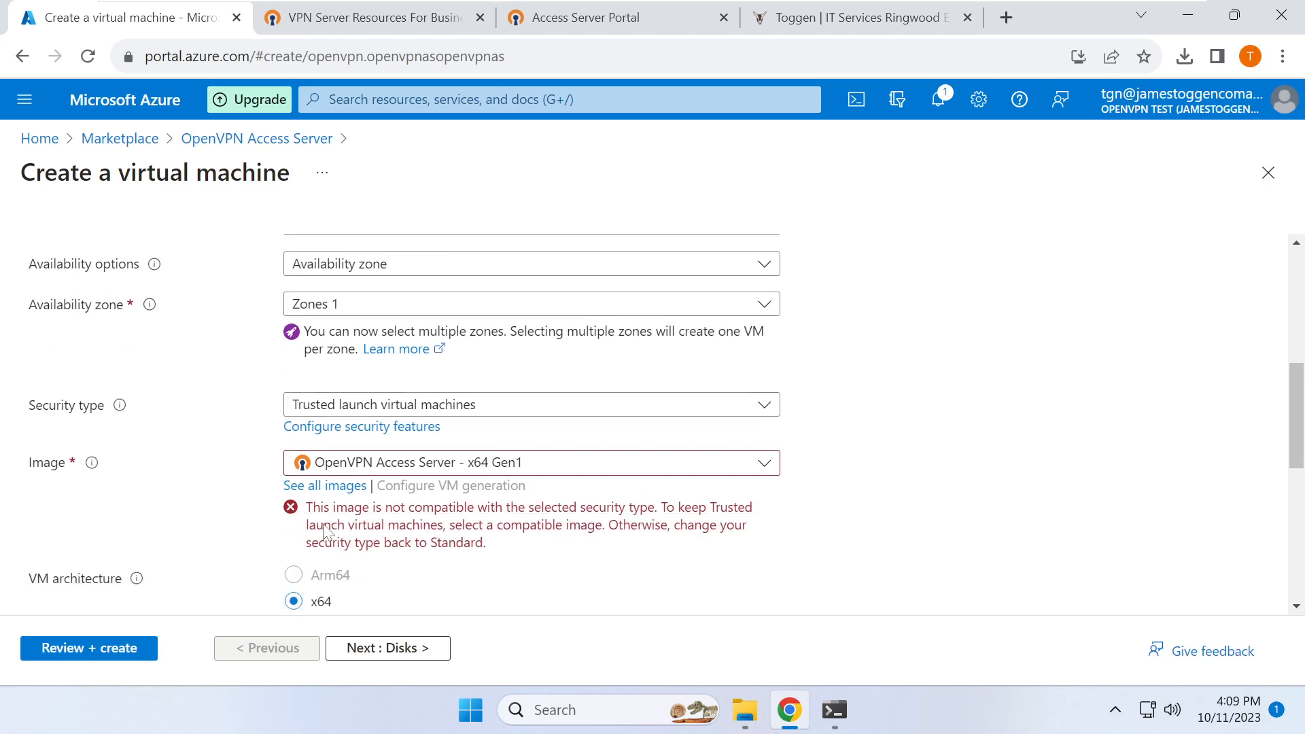
Step: Set the security type to Standard and keep the Standard_B1s VM size
{"action": "left_click", "coordinate": [407, 411]}
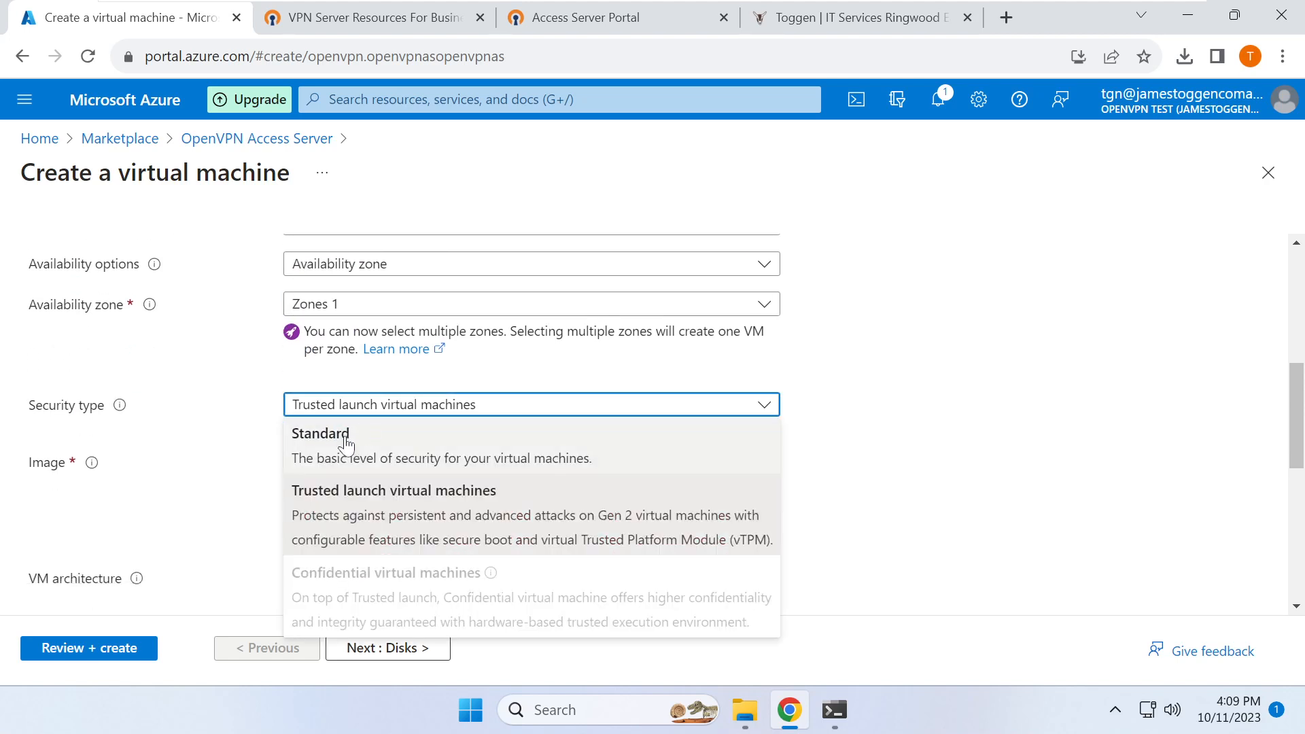
{"action": "left_click", "coordinate": [340, 436]}
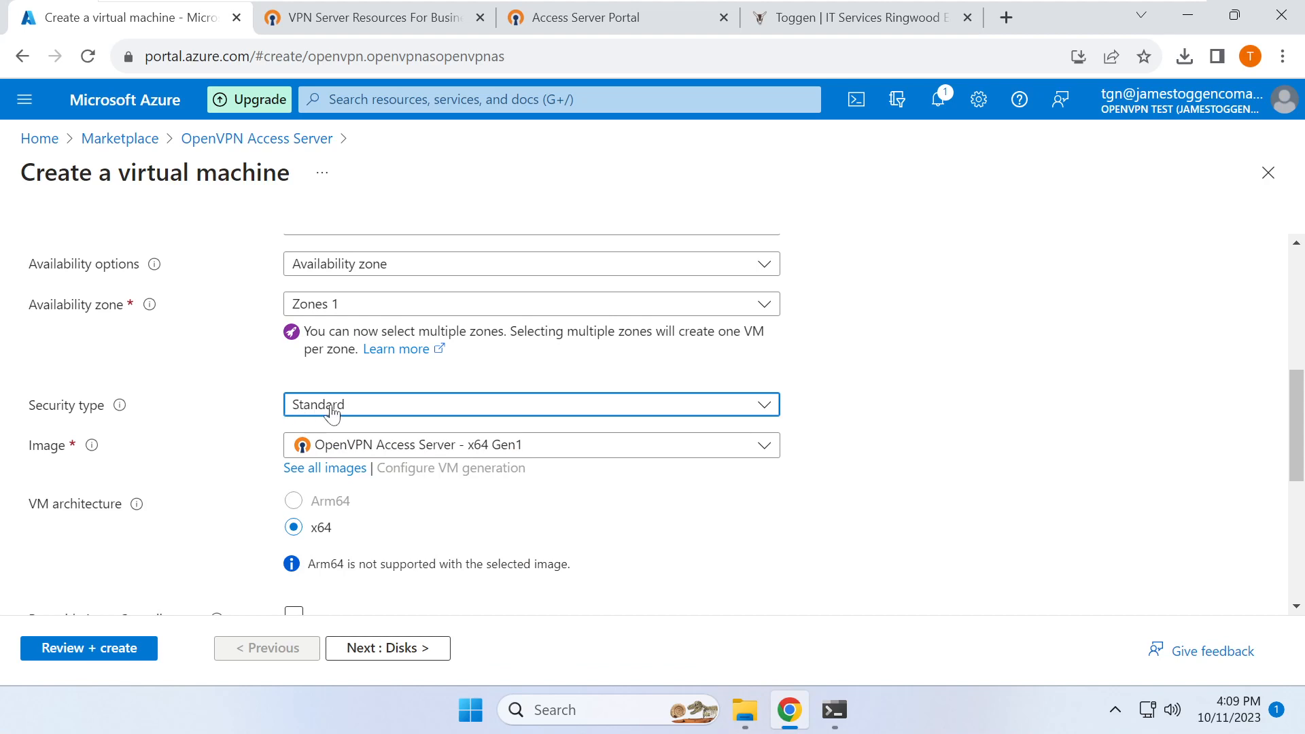
{"action": "scroll", "coordinate": [331, 413], "scroll_direction": "down", "scroll_amount": 2}
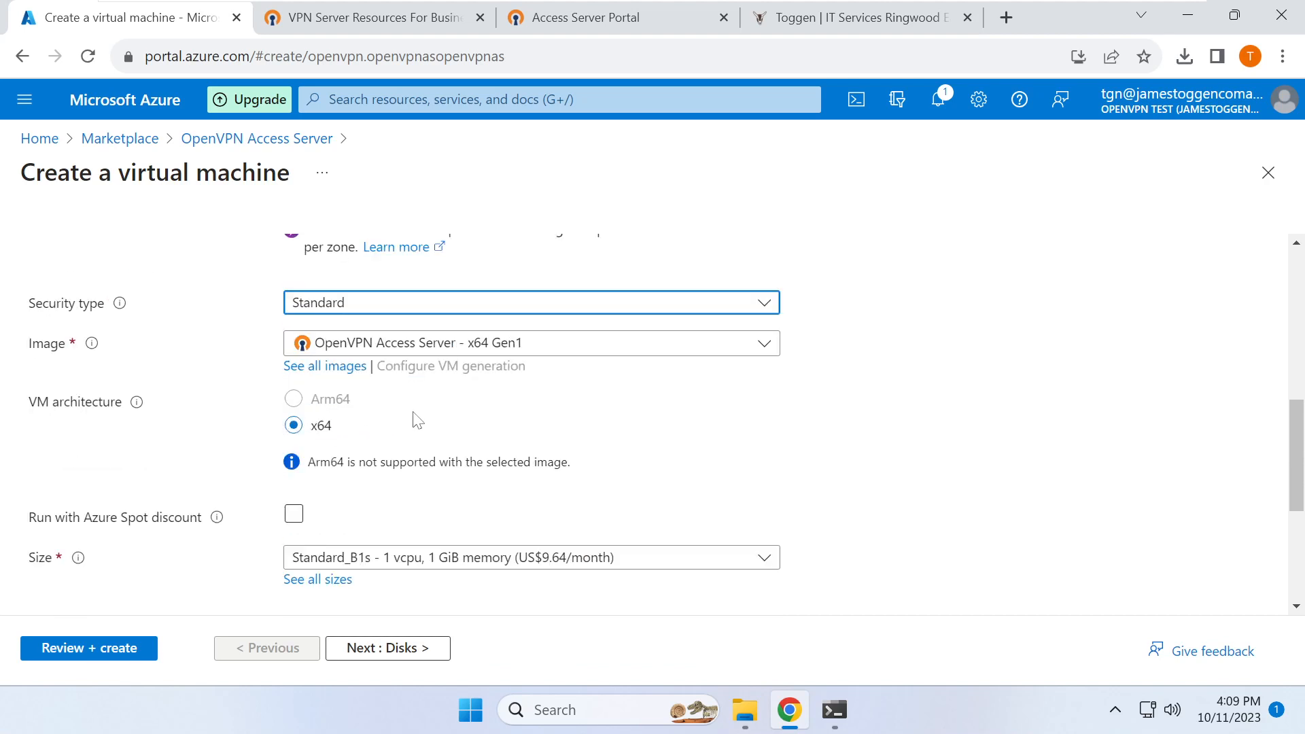
{"action": "scroll", "coordinate": [418, 420], "scroll_direction": "down", "scroll_amount": 2}
{"action": "left_click", "coordinate": [457, 459]}
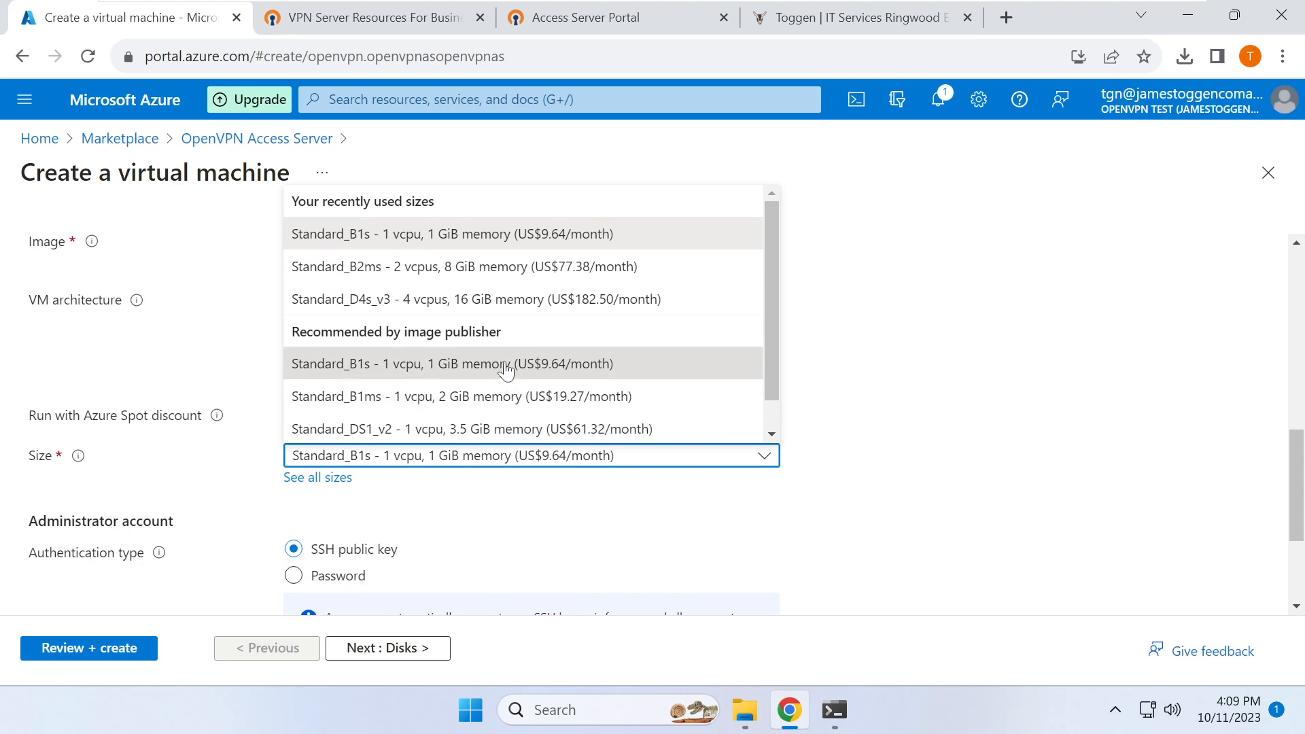
{"action": "left_click", "coordinate": [503, 367]}
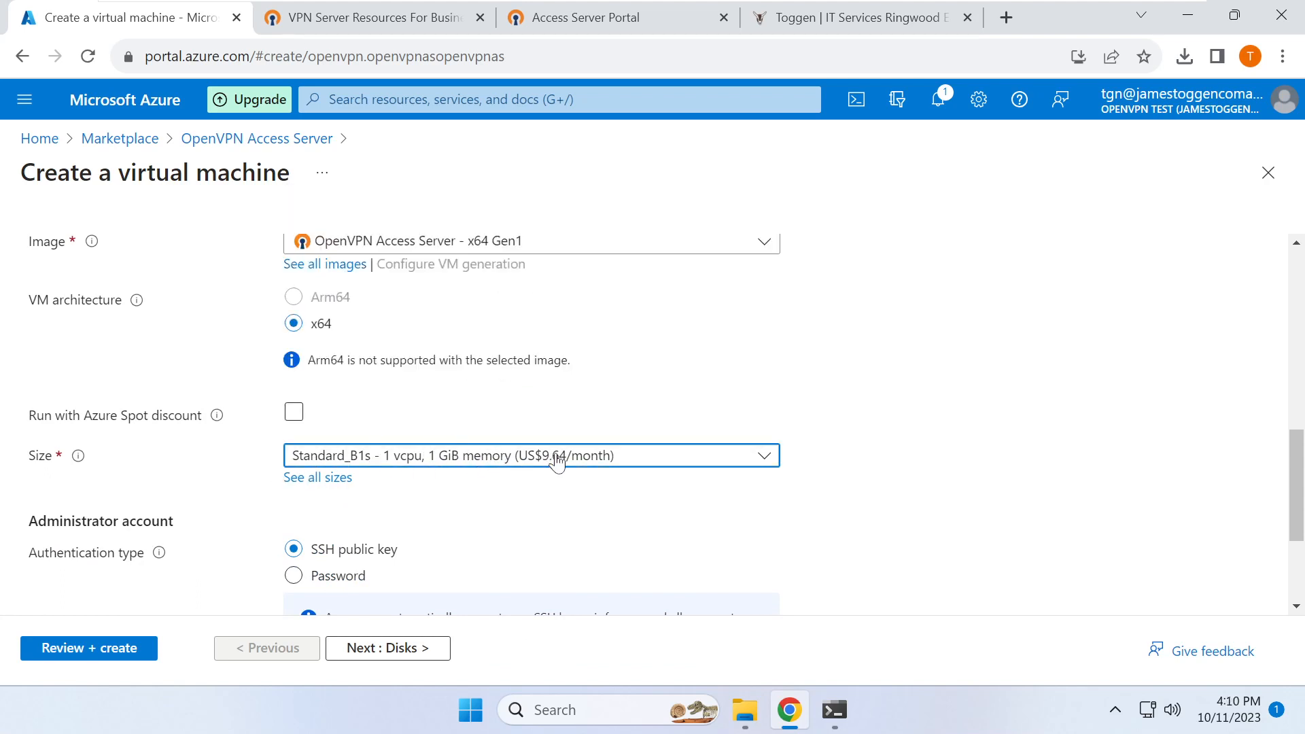
{"action": "scroll", "coordinate": [553, 460], "scroll_direction": "down", "scroll_amount": 1}
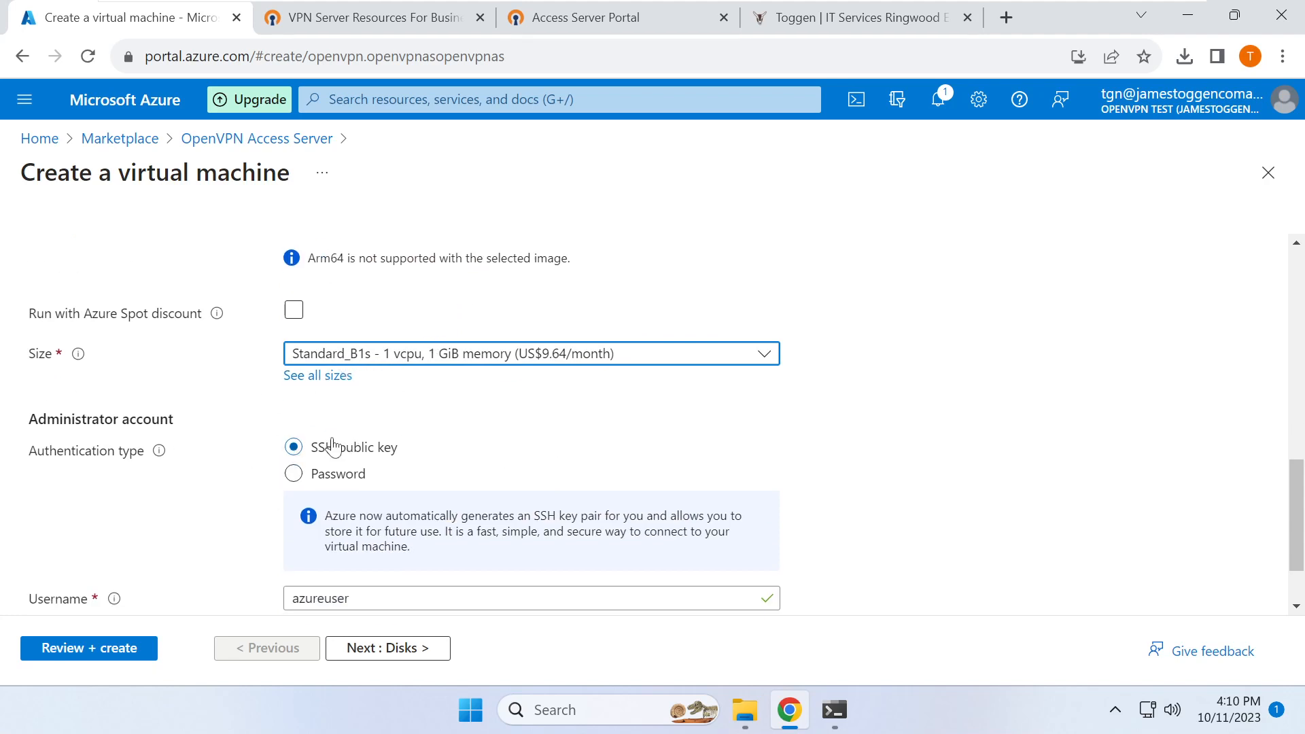
{"action": "scroll", "coordinate": [263, 454], "scroll_direction": "down", "scroll_amount": 1}
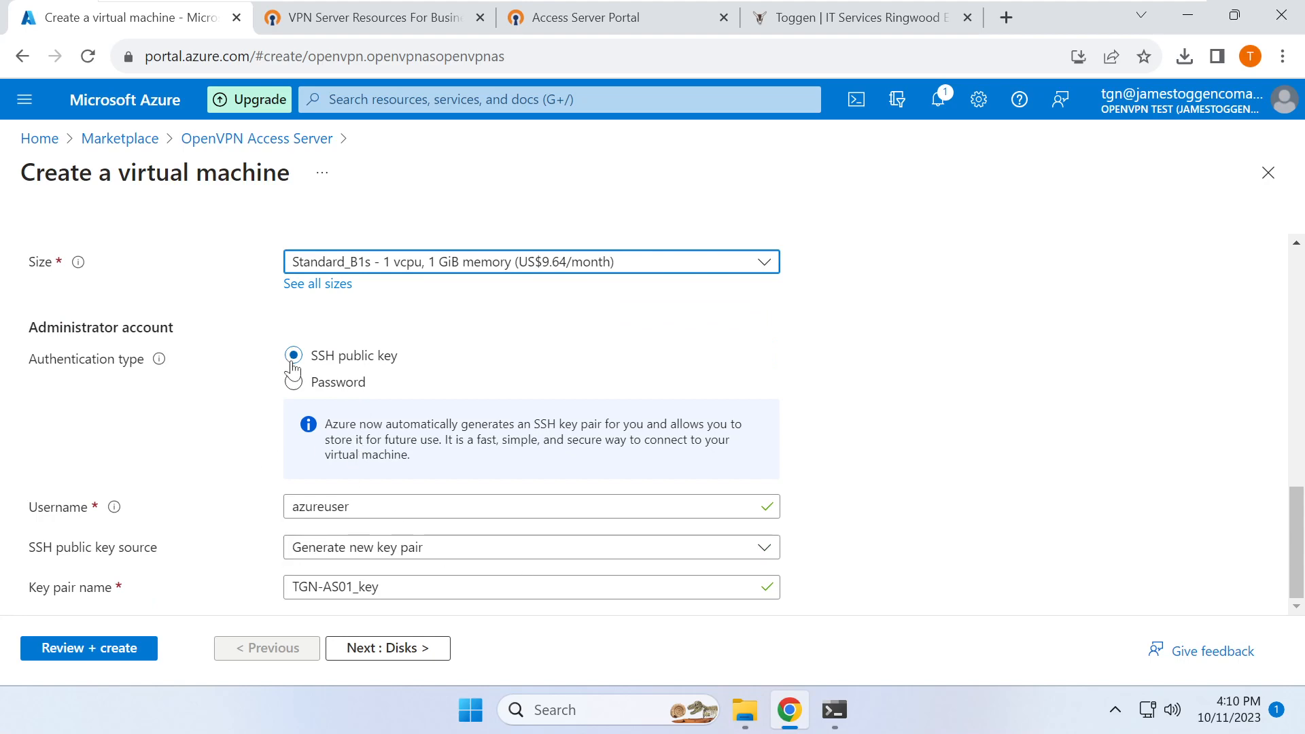
Step: Generate a 2048-bit RSA key pair with ssh-keygen.exe, default location and no passphrase
{"action": "left_click", "coordinate": [837, 712]}
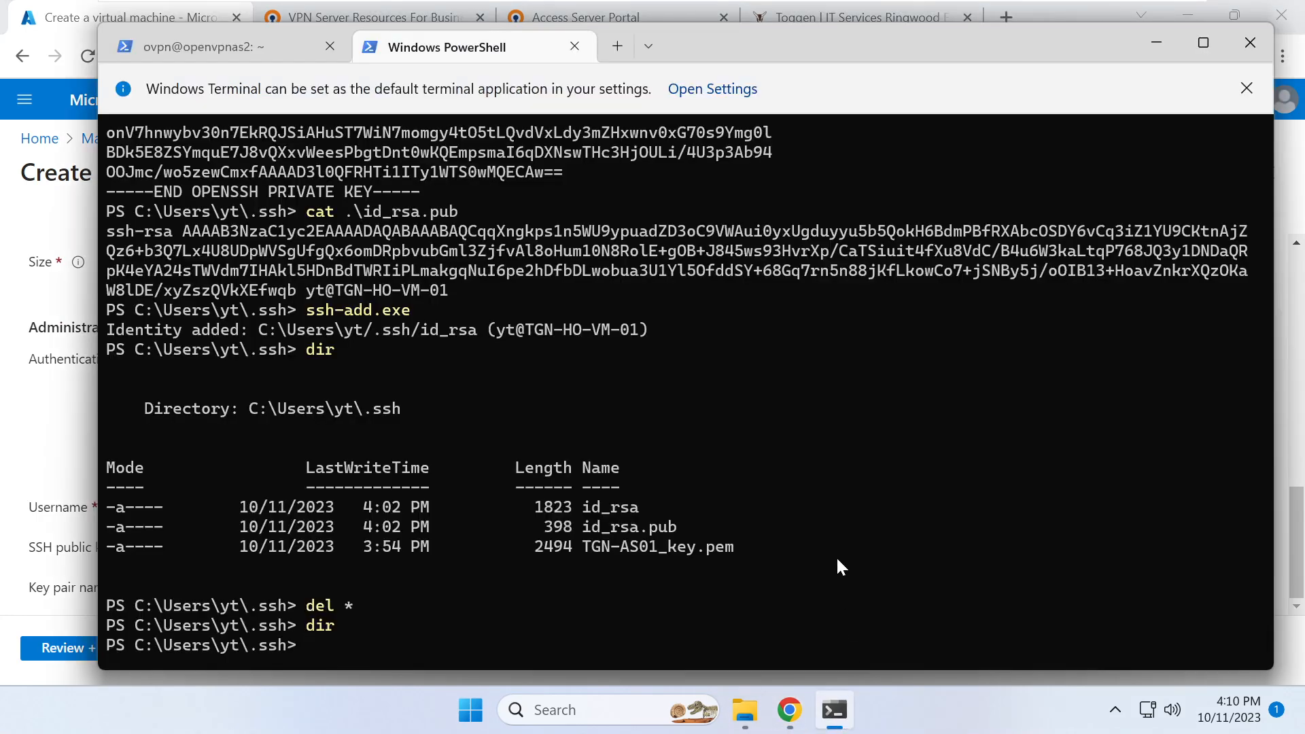
{"action": "key", "text": "Return"}
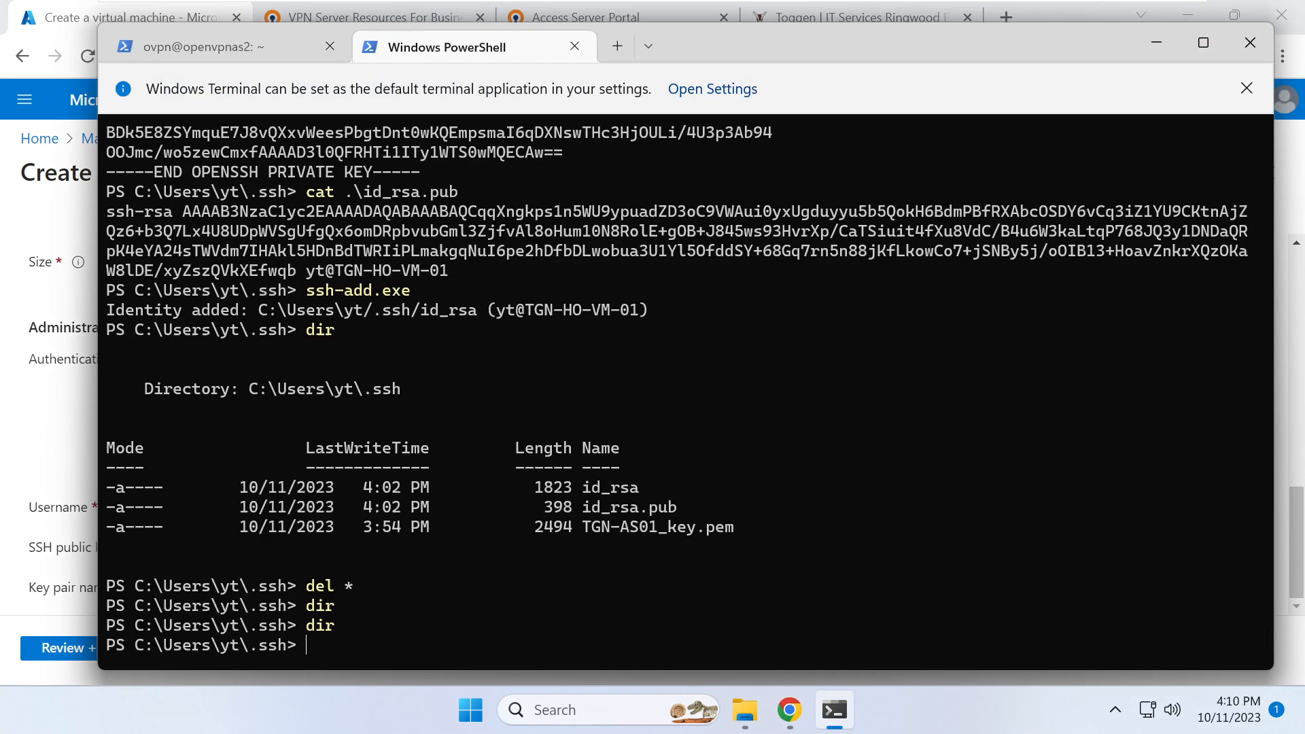
{"action": "type", "text": "ssh-key"}
{"action": "key", "text": "ctrl+l"}
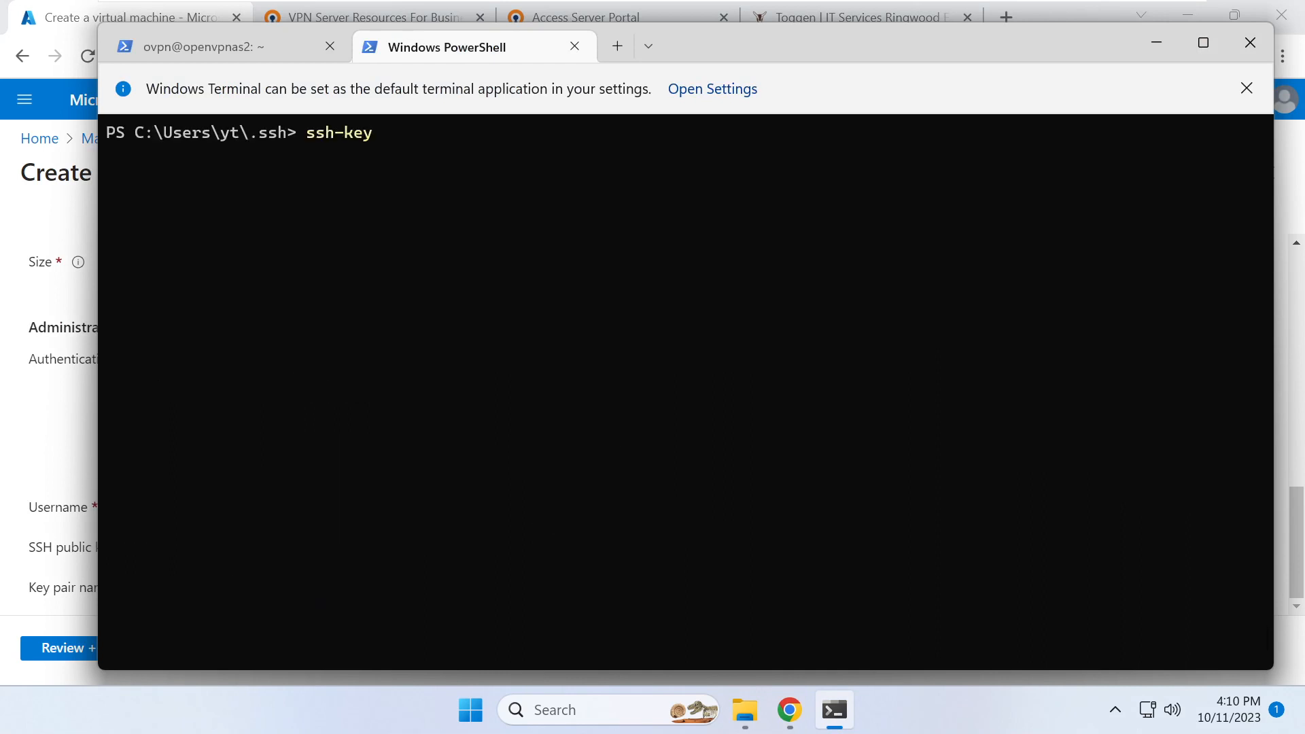
{"action": "type", "text": "g"}
{"action": "key", "text": "Tab"}
{"action": "type", "text": "-t rsa -b 20"}
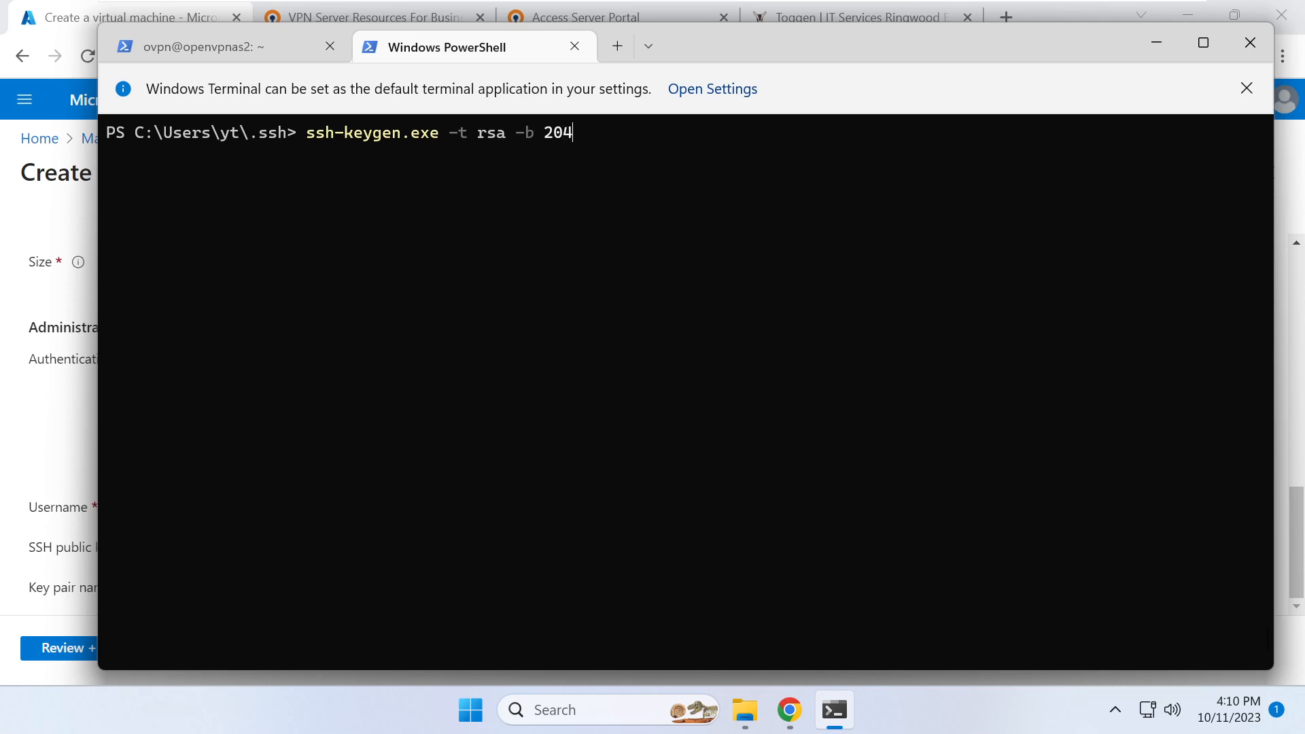
{"action": "key", "text": "Return"}
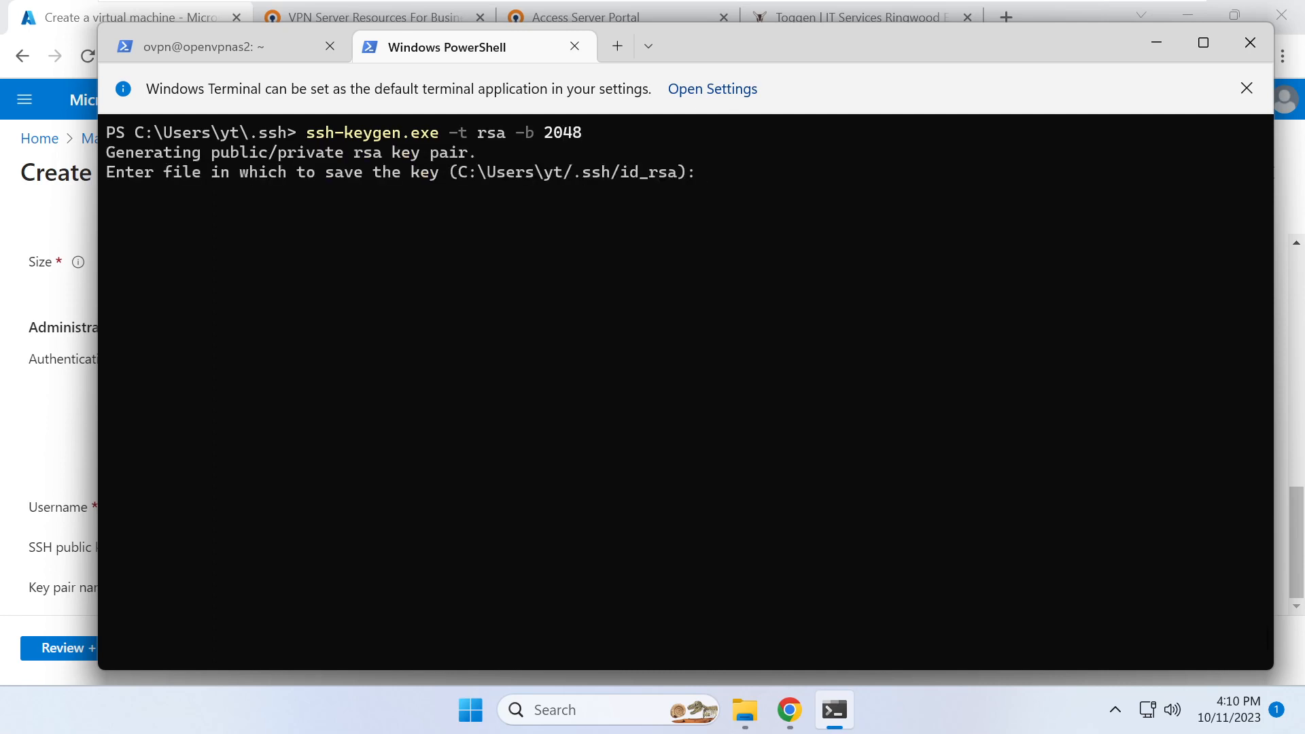
{"action": "key", "text": "Return"}
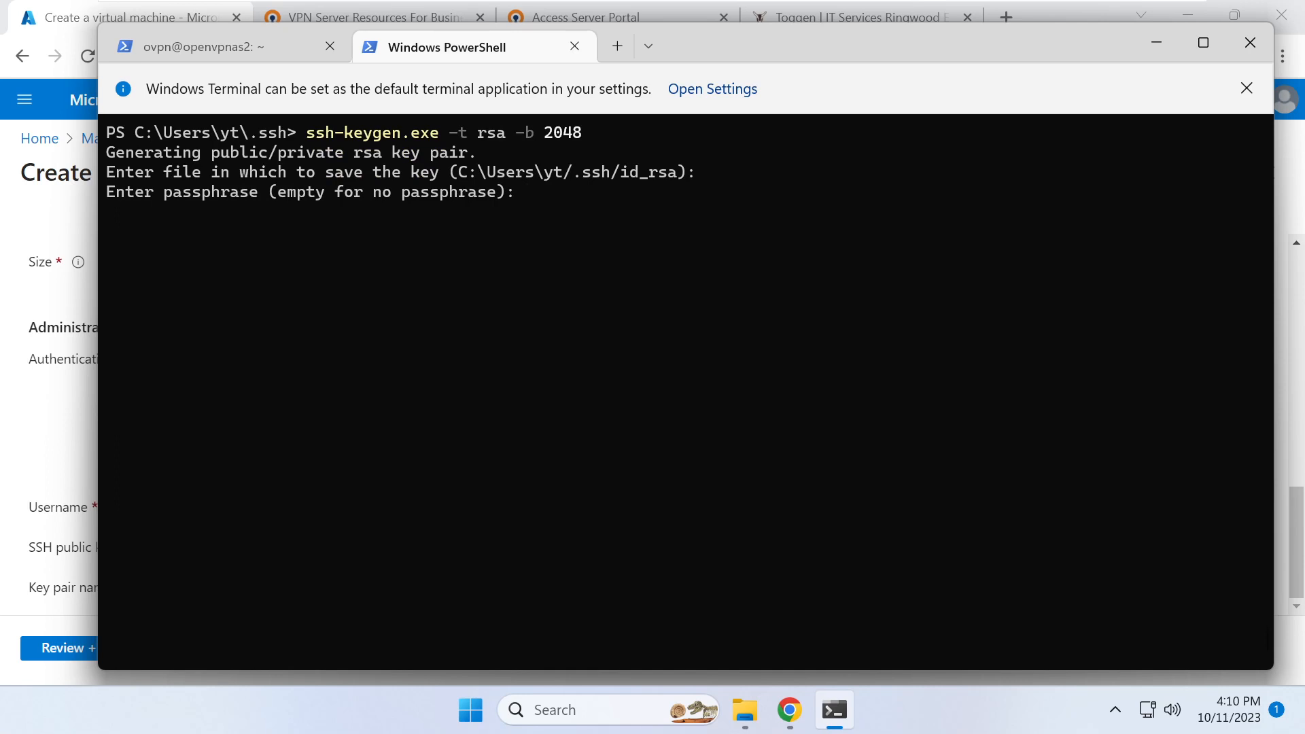
{"action": "key", "text": "Return"}
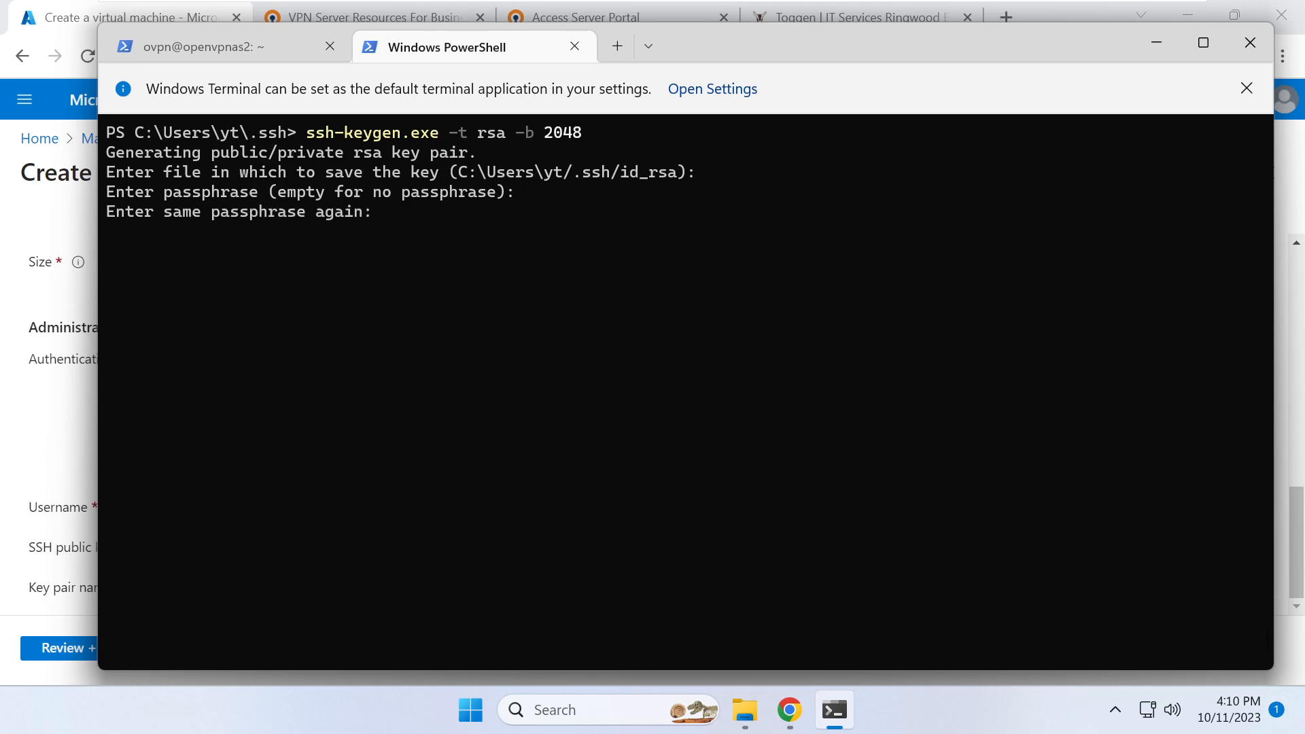
{"action": "key", "text": "Return"}
Step: List the folder, print id_rsa.pub, and copy the public key text
{"action": "type", "text": "ddi"}
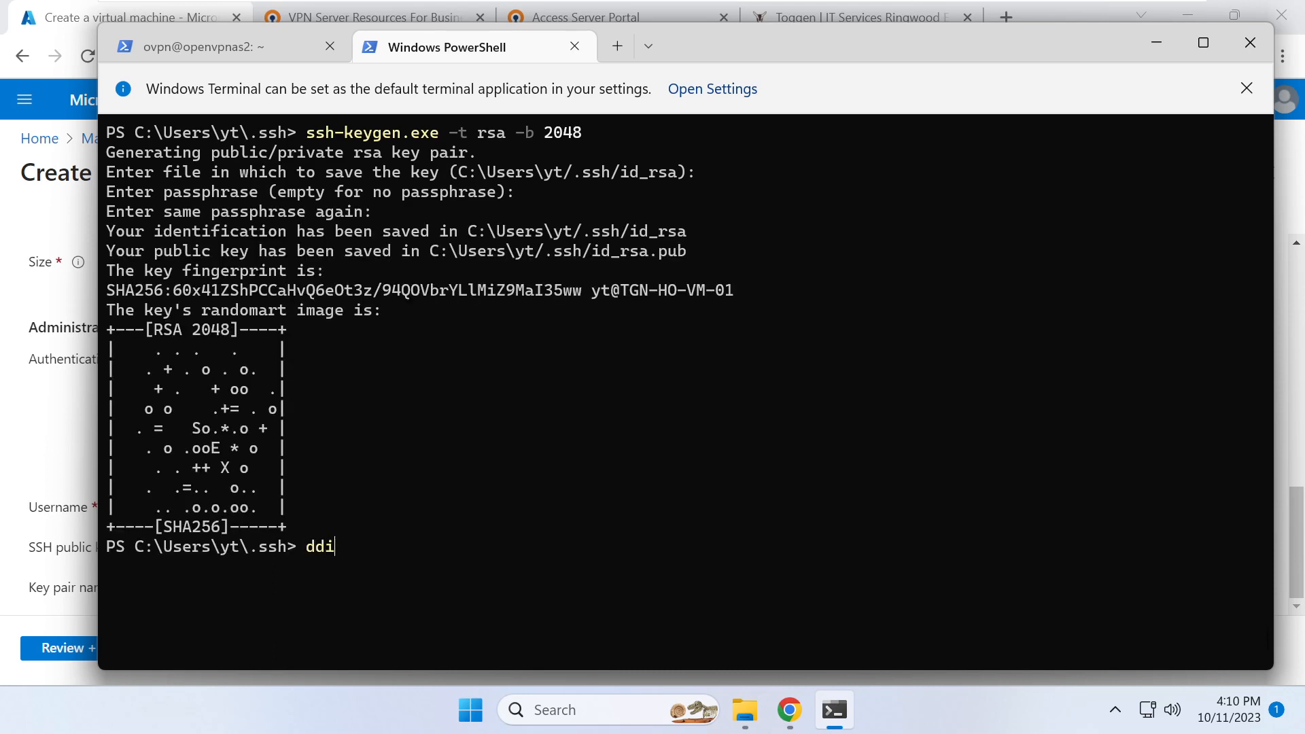
{"action": "key", "text": "BackSpace"}
{"action": "key", "text": "BackSpace"}
{"action": "type", "text": "ir"}
{"action": "key", "text": "Return"}
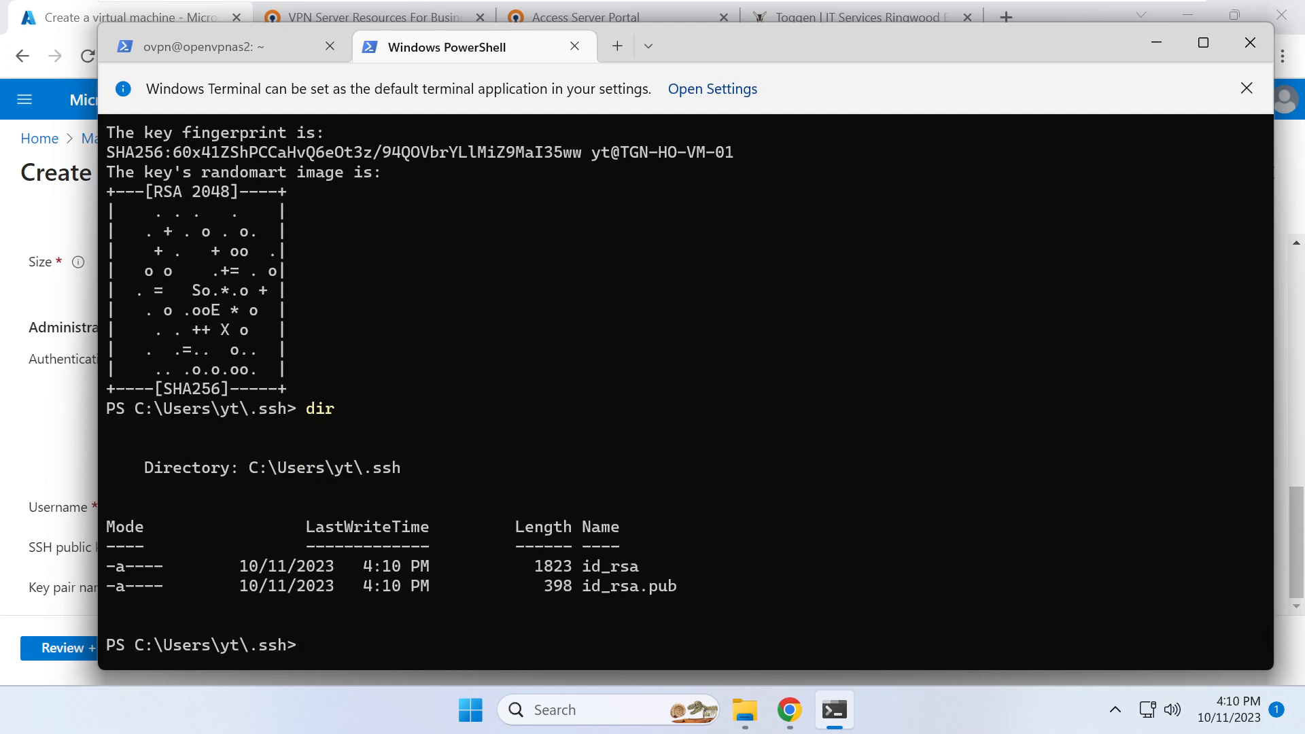
{"action": "type", "text": "cat .\\id"}
{"action": "key", "text": "Tab"}
{"action": "key", "text": "Tab"}
{"action": "key", "text": "Return"}
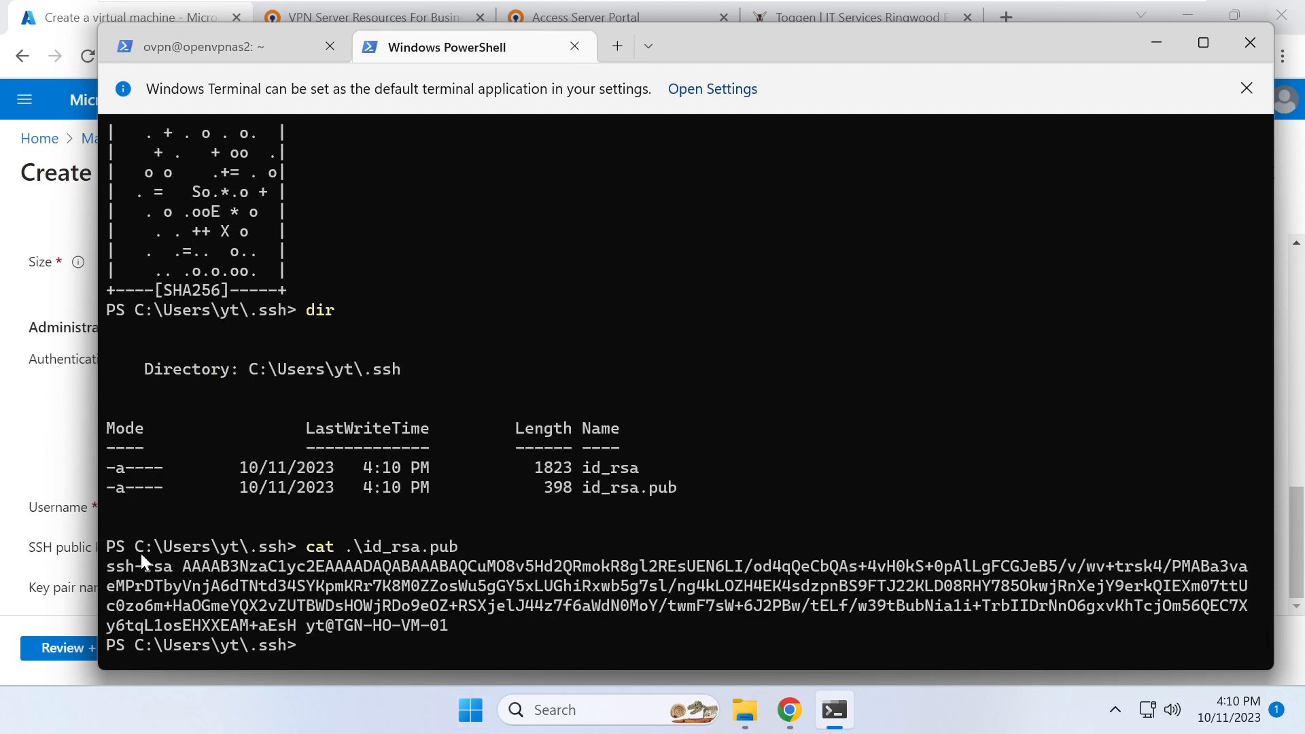
{"action": "left_click_drag", "start_coordinate": [103, 563], "coordinate": [444, 619]}
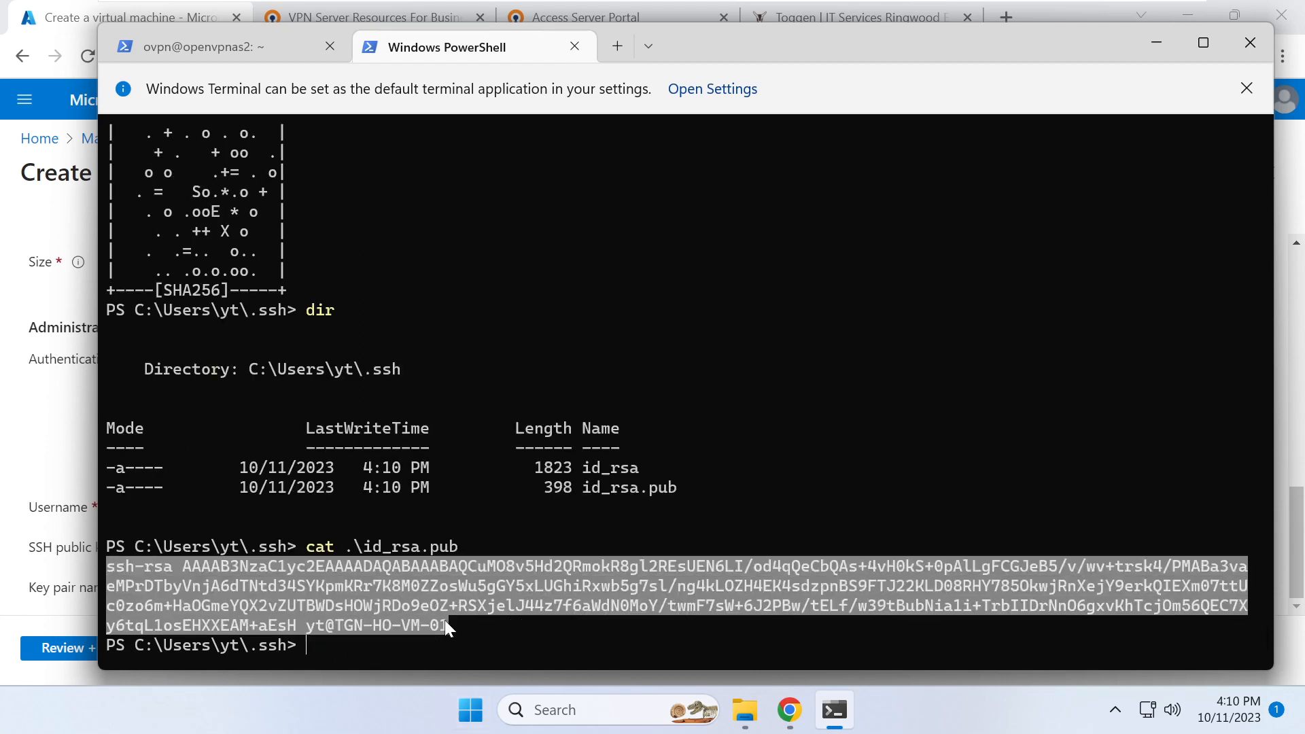
{"action": "right_click", "coordinate": [443, 621]}
Step: Load the new private key into the SSH agent with ssh-add.exe
{"action": "type", "text": "ssh> s"}
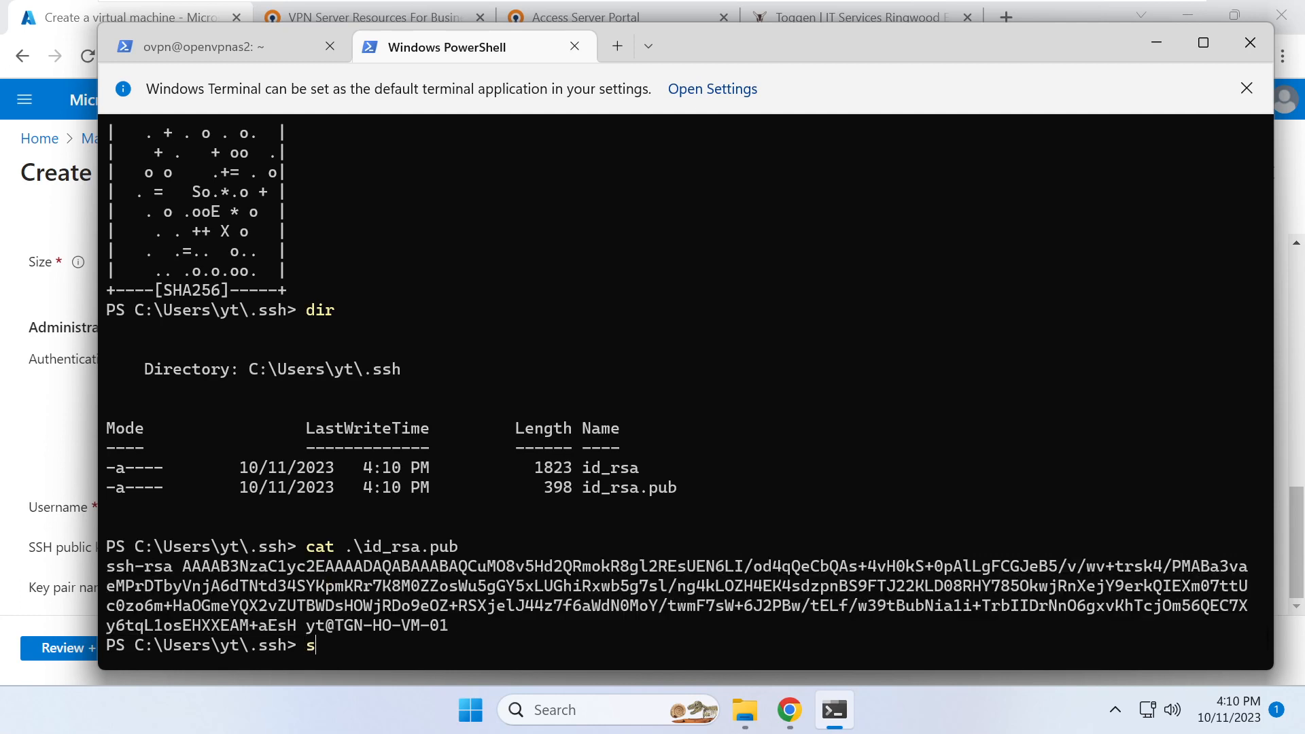
{"action": "type", "text": "sh-add"}
{"action": "key", "text": "Tab"}
{"action": "key", "text": "Return"}
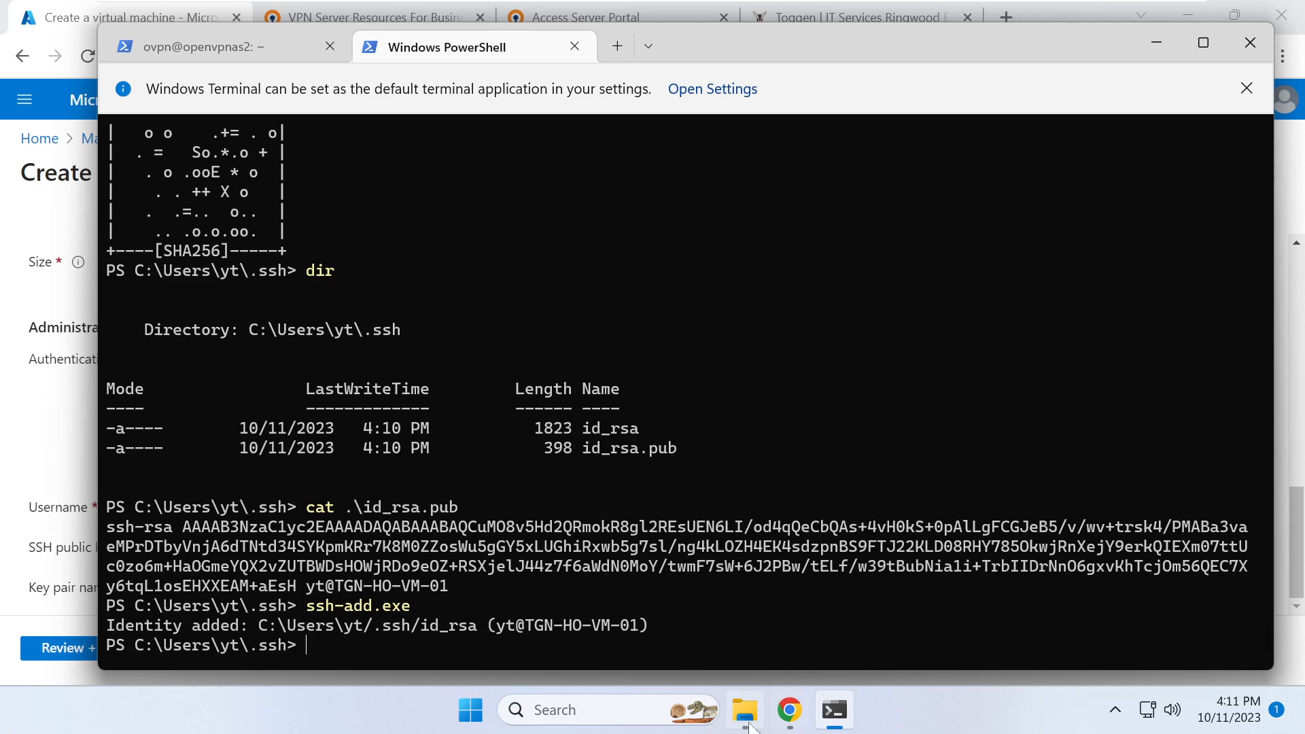
{"action": "left_click", "coordinate": [789, 711]}
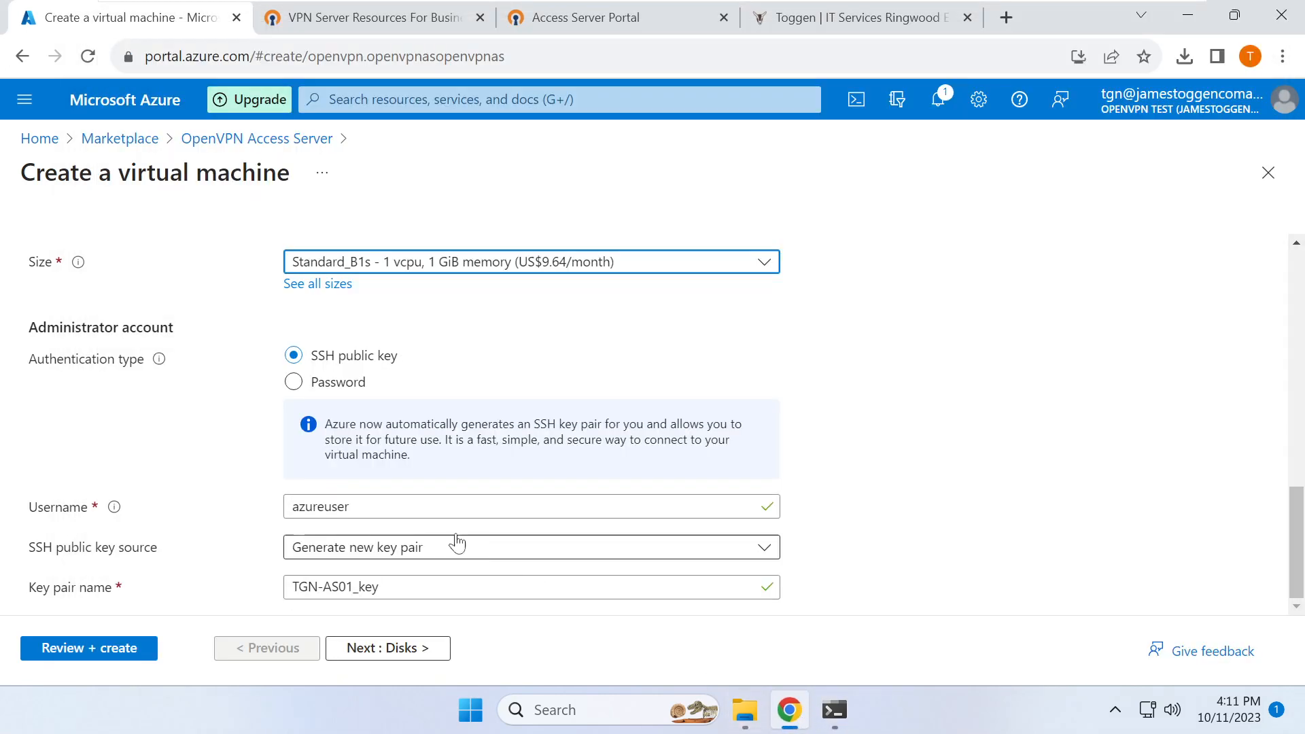
Step: Set admin username ovpn, paste the generated key as an existing public key, and continue to Disks
{"action": "double_click", "coordinate": [319, 507]}
{"action": "type", "text": "ov"}
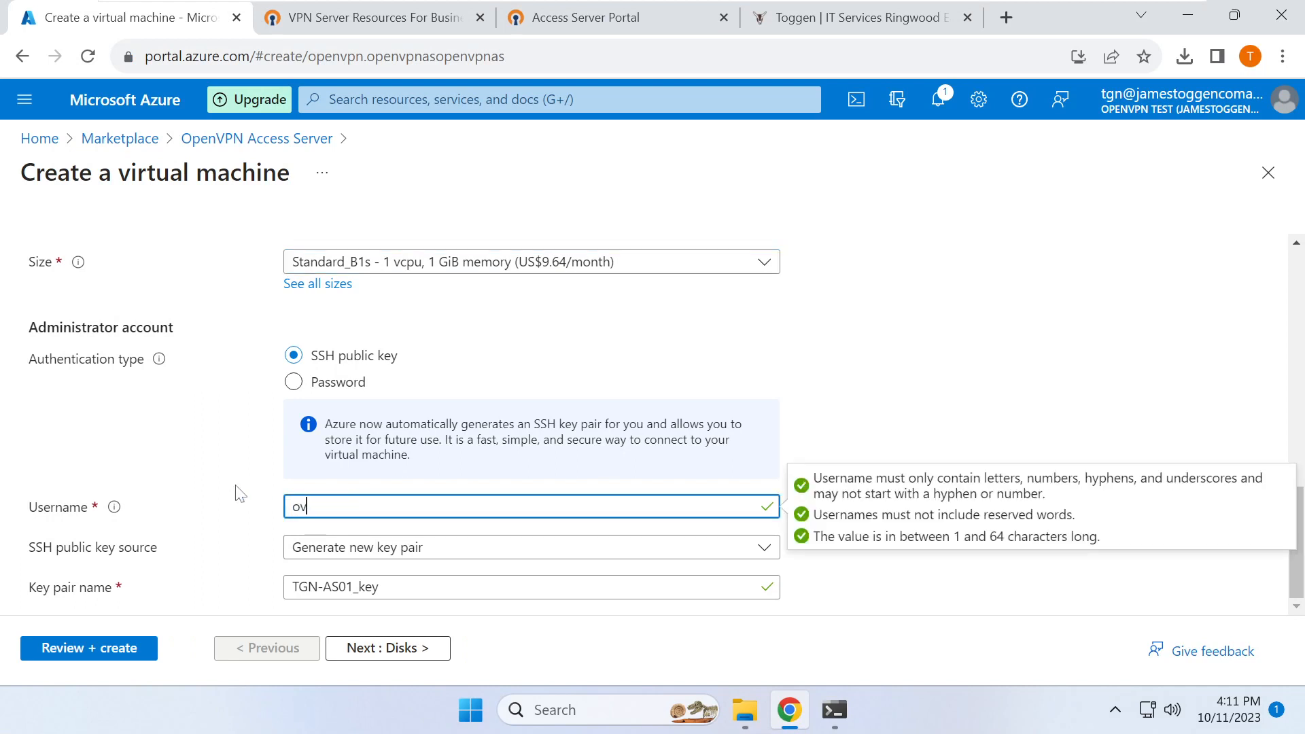
{"action": "type", "text": "pn"}
{"action": "key", "text": "Tab"}
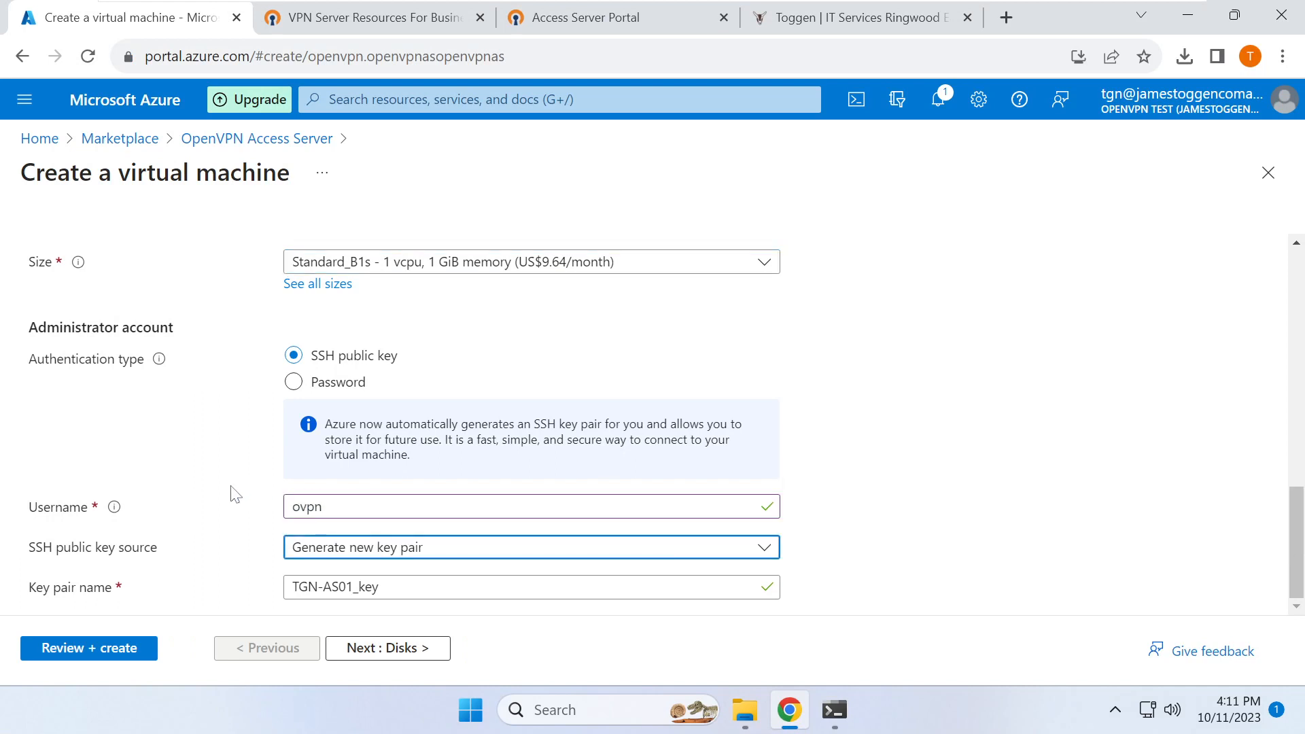
{"action": "left_click", "coordinate": [380, 549]}
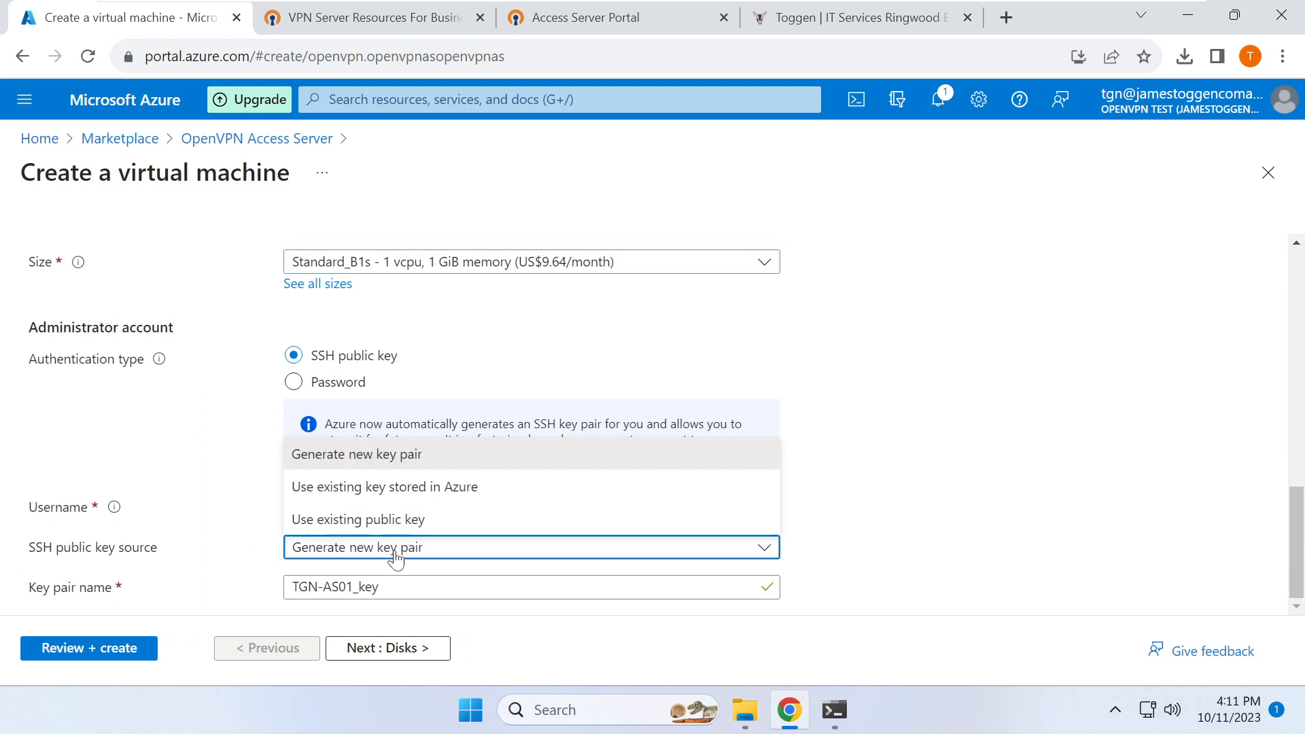
{"action": "left_click", "coordinate": [369, 523]}
{"action": "key", "text": "Tab"}
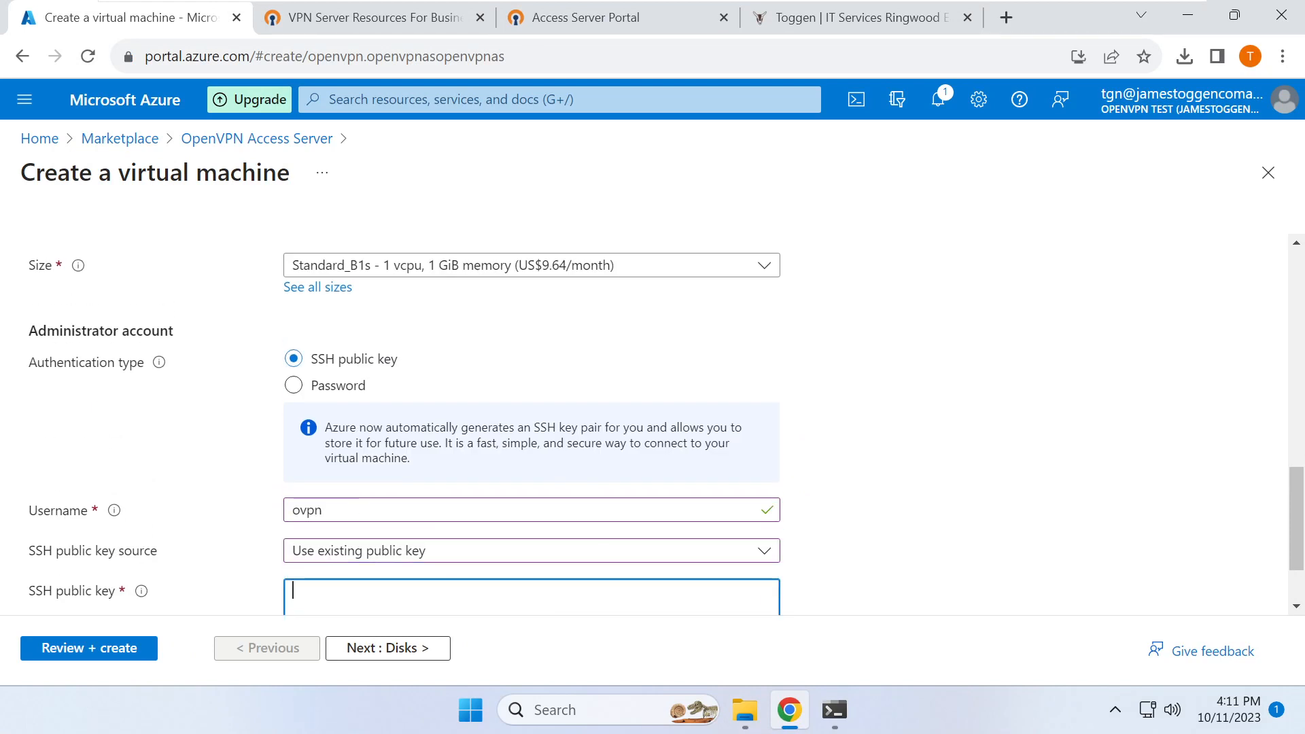
{"action": "key", "text": "ctrl+v"}
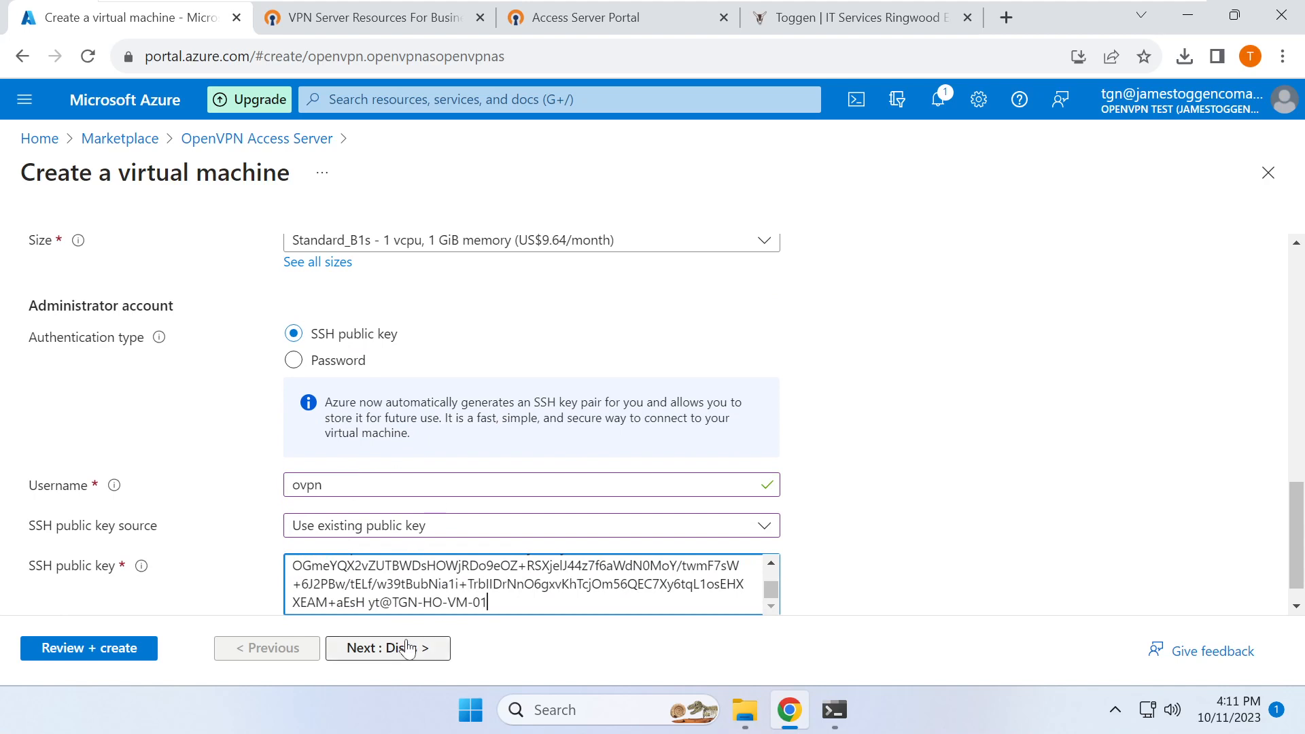
{"action": "left_click_drag", "start_coordinate": [488, 602], "coordinate": [221, 527]}
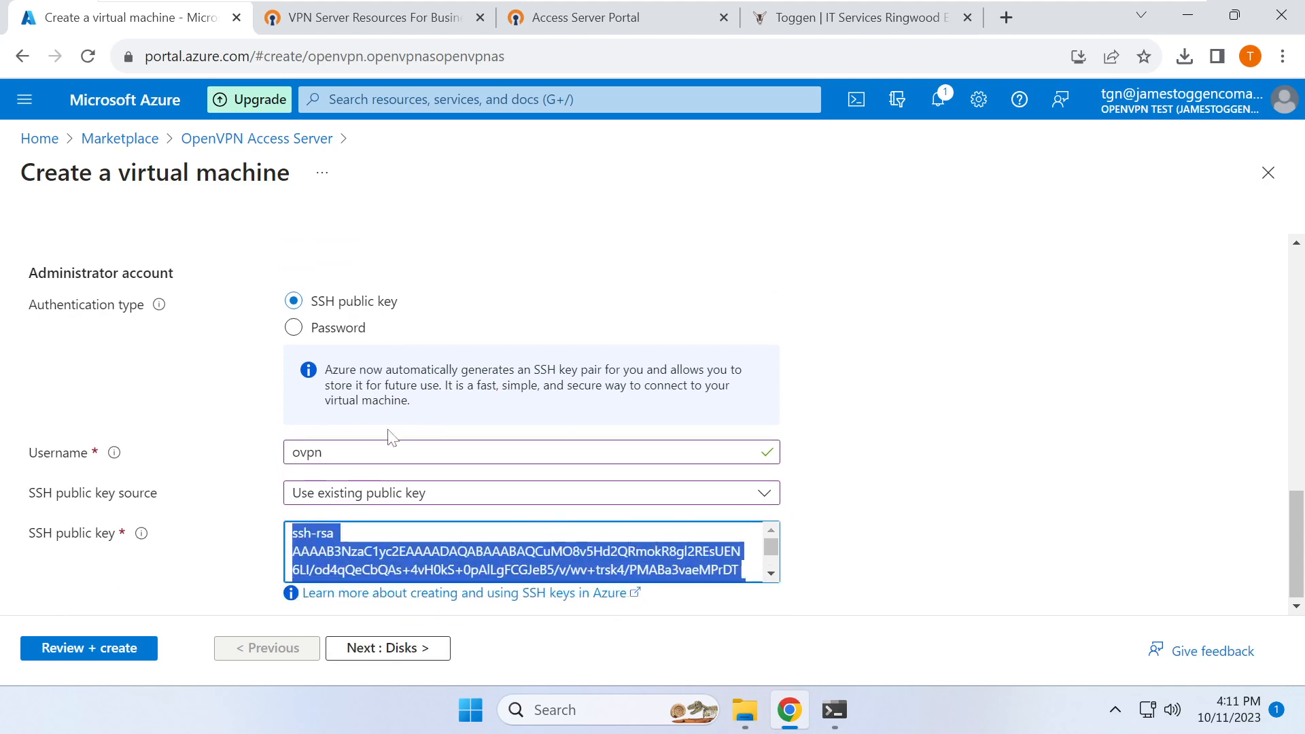
{"action": "left_click", "coordinate": [345, 452]}
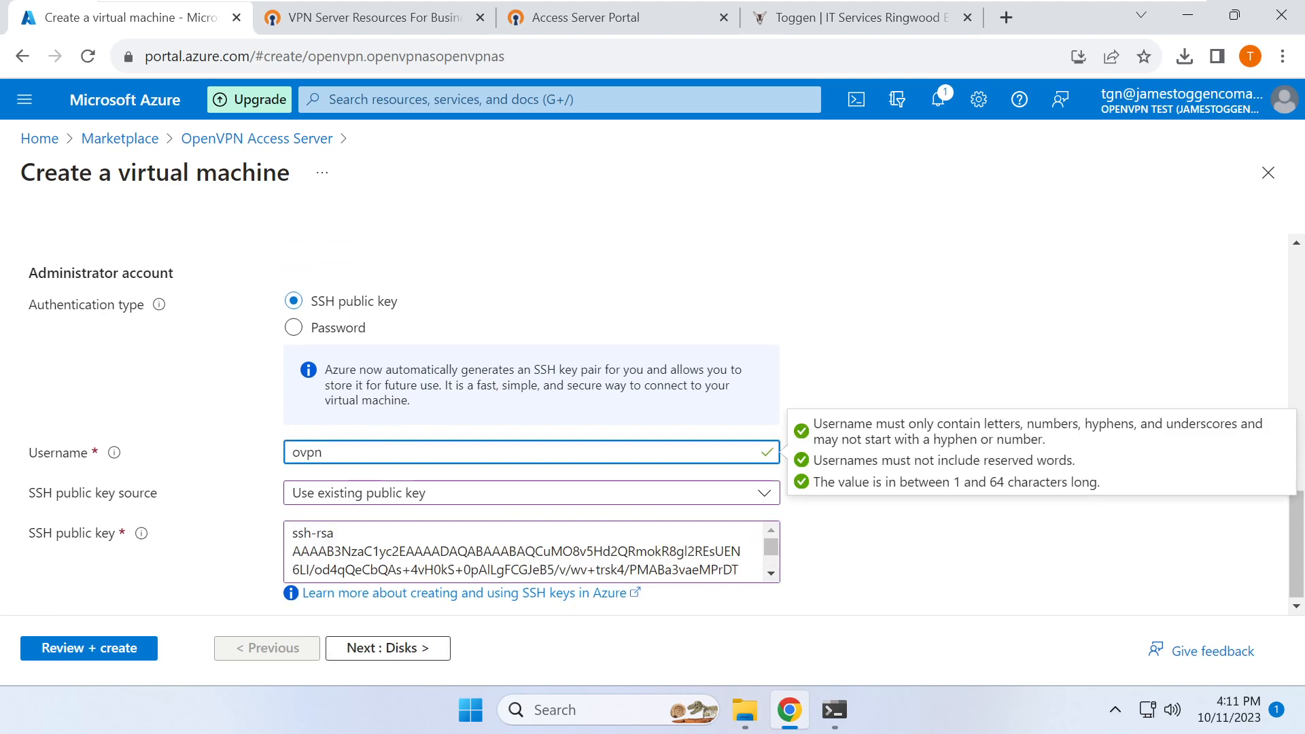
{"action": "left_click", "coordinate": [416, 655]}
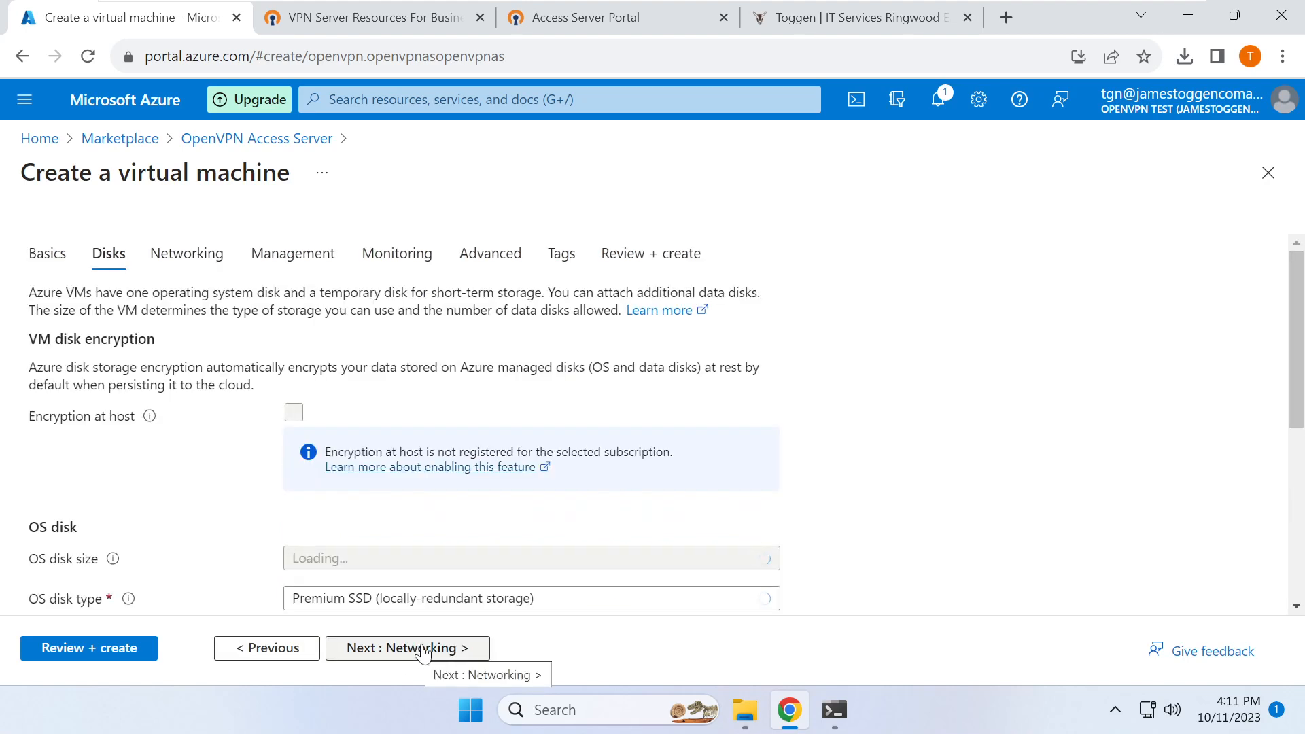
Step: On Networking, place the VM in the openas (10.67.0.0/24) subnet
{"action": "left_click", "coordinate": [421, 649]}
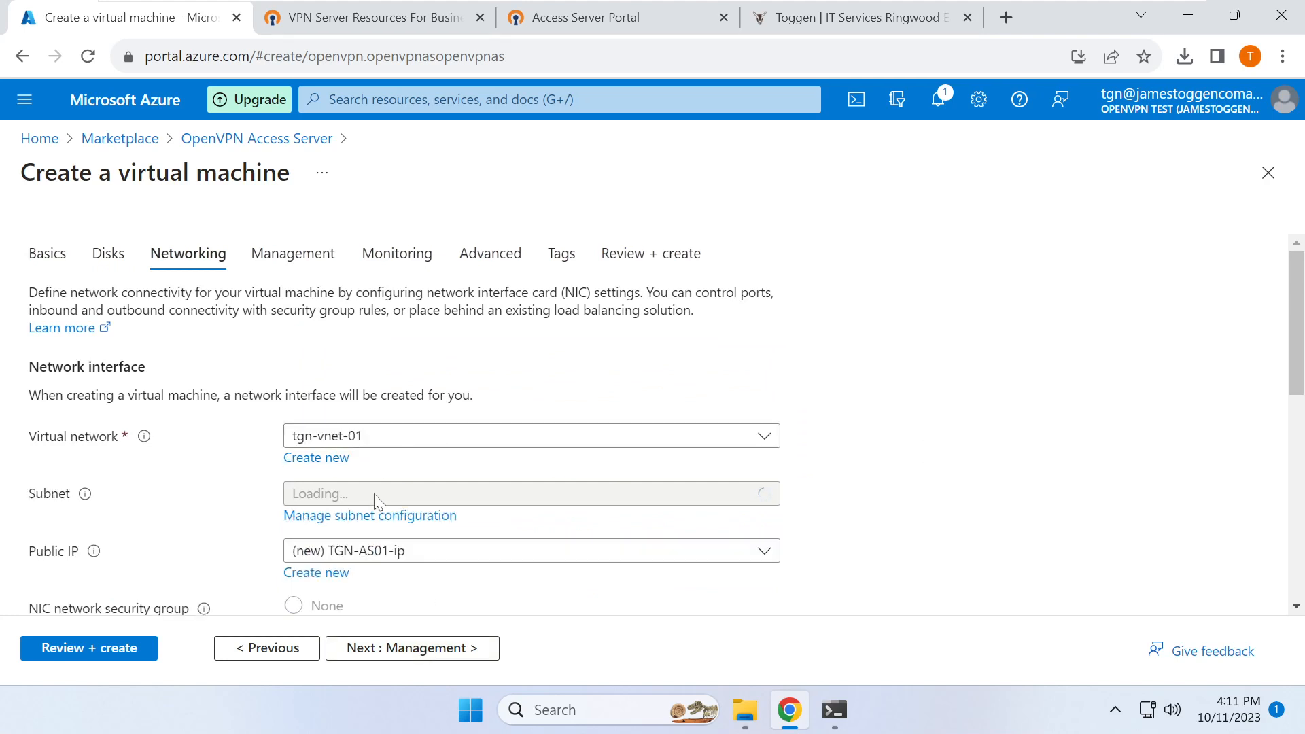
{"action": "left_click", "coordinate": [407, 499]}
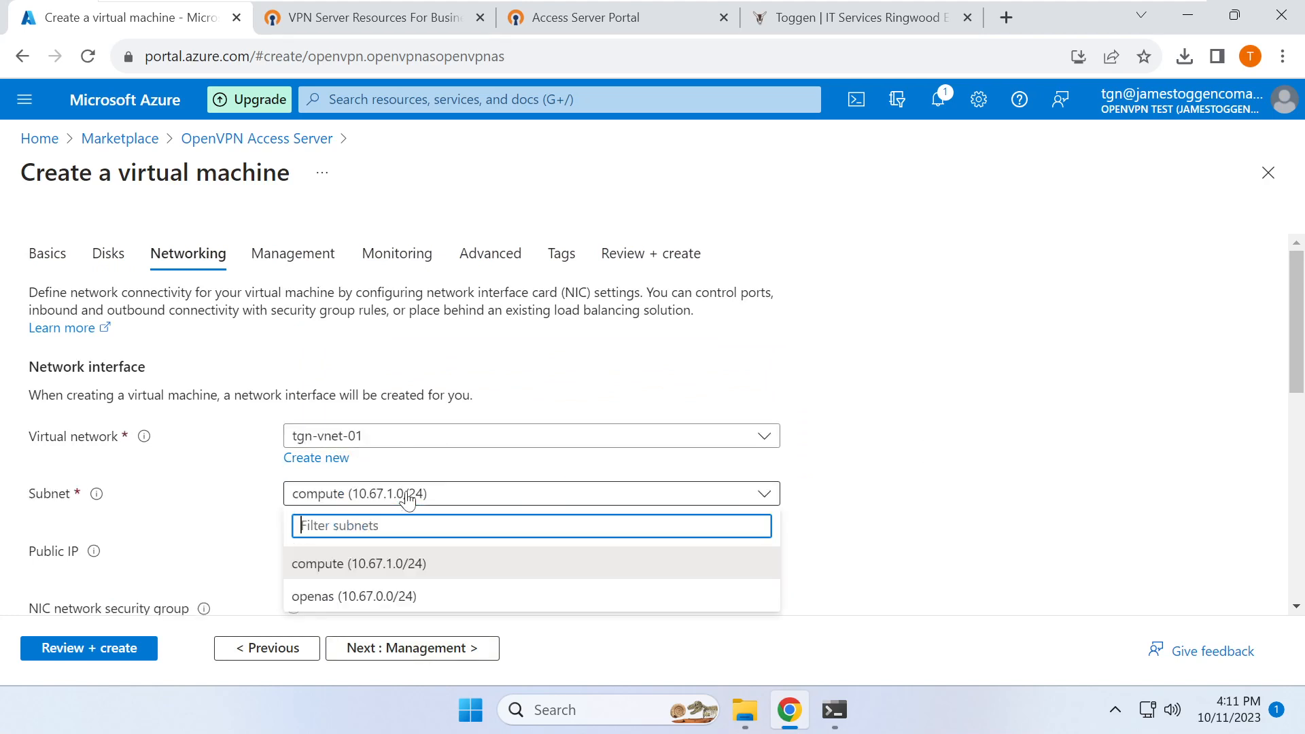
{"action": "left_click", "coordinate": [367, 596]}
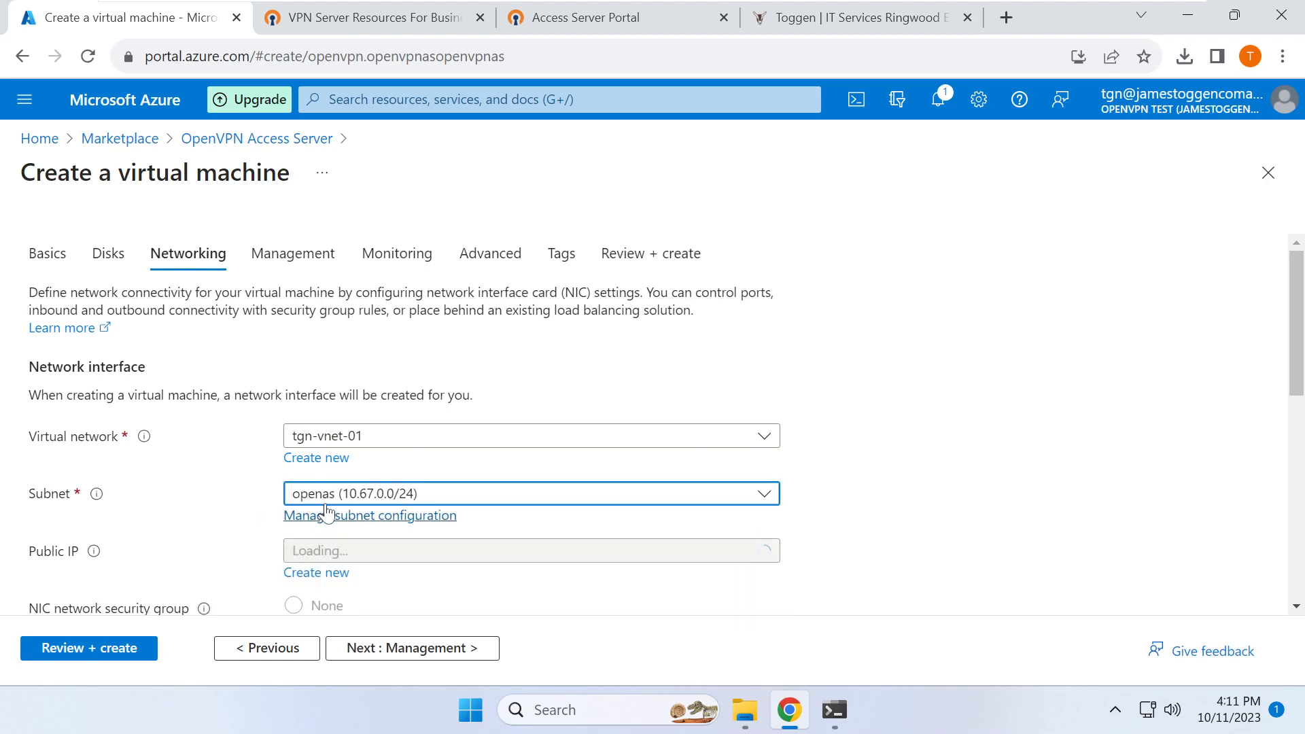
{"action": "scroll", "coordinate": [224, 503], "scroll_direction": "down", "scroll_amount": 2}
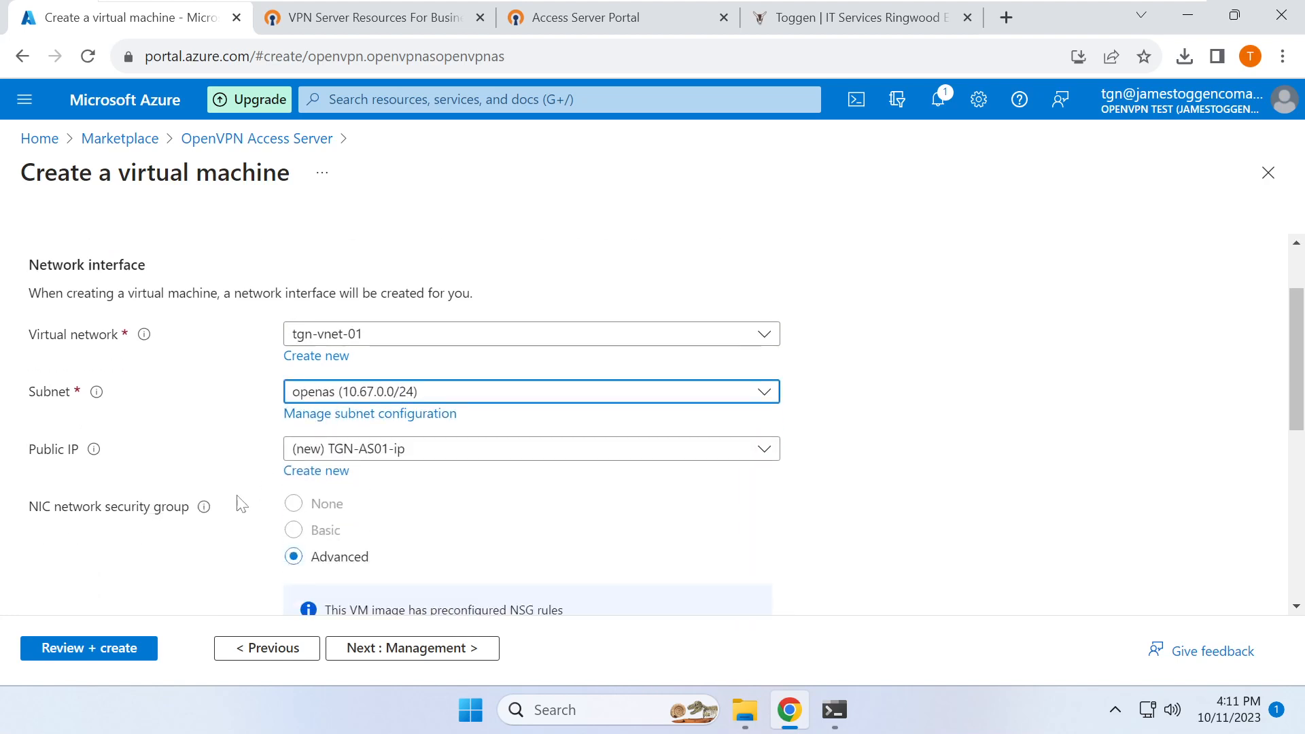
{"action": "scroll", "coordinate": [574, 524], "scroll_direction": "down", "scroll_amount": 3}
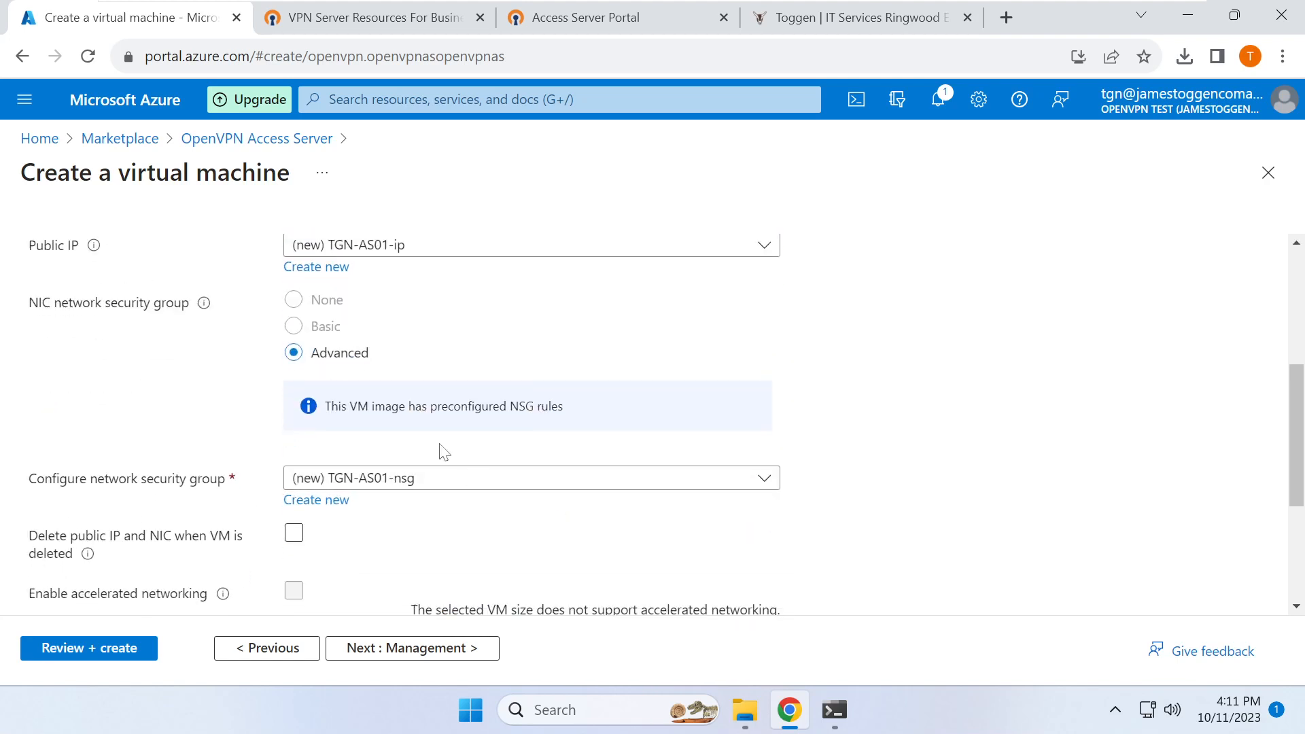
Step: Advance through Management, Monitoring, Advanced and Tags with default settings
{"action": "left_click", "coordinate": [433, 652]}
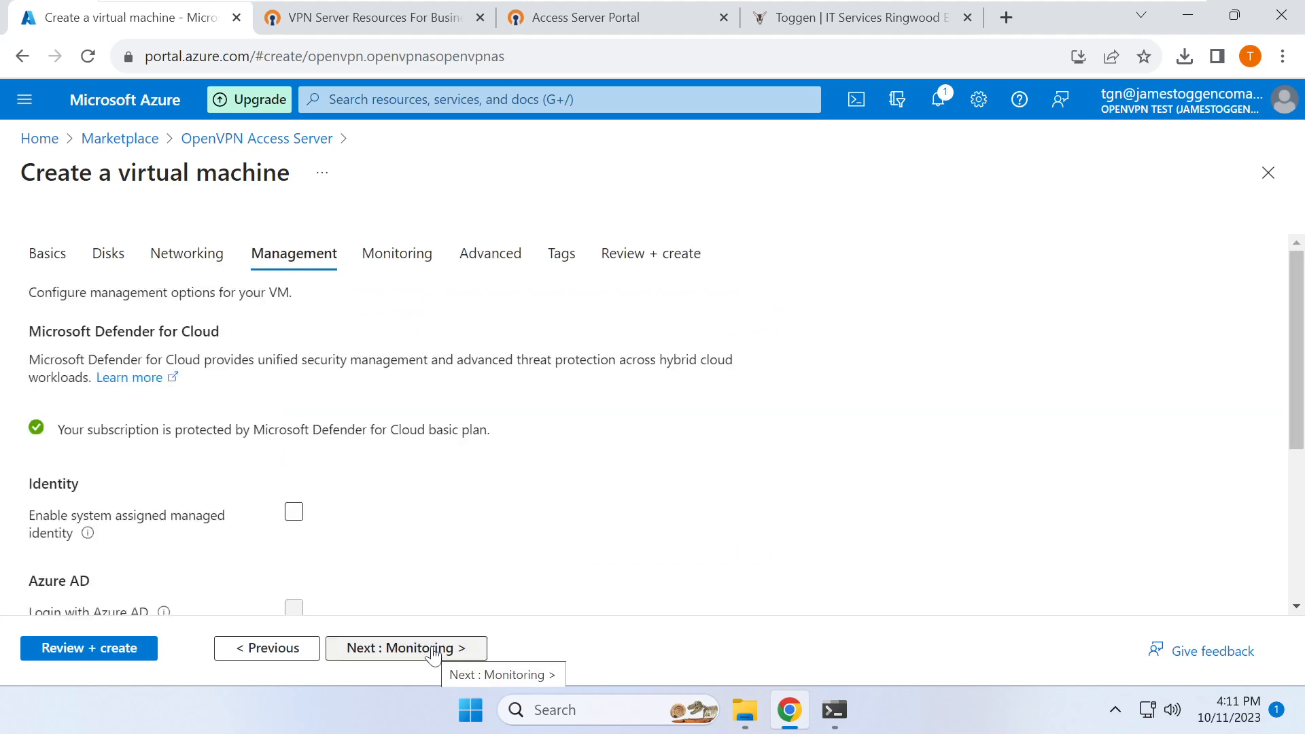
{"action": "left_click", "coordinate": [433, 650]}
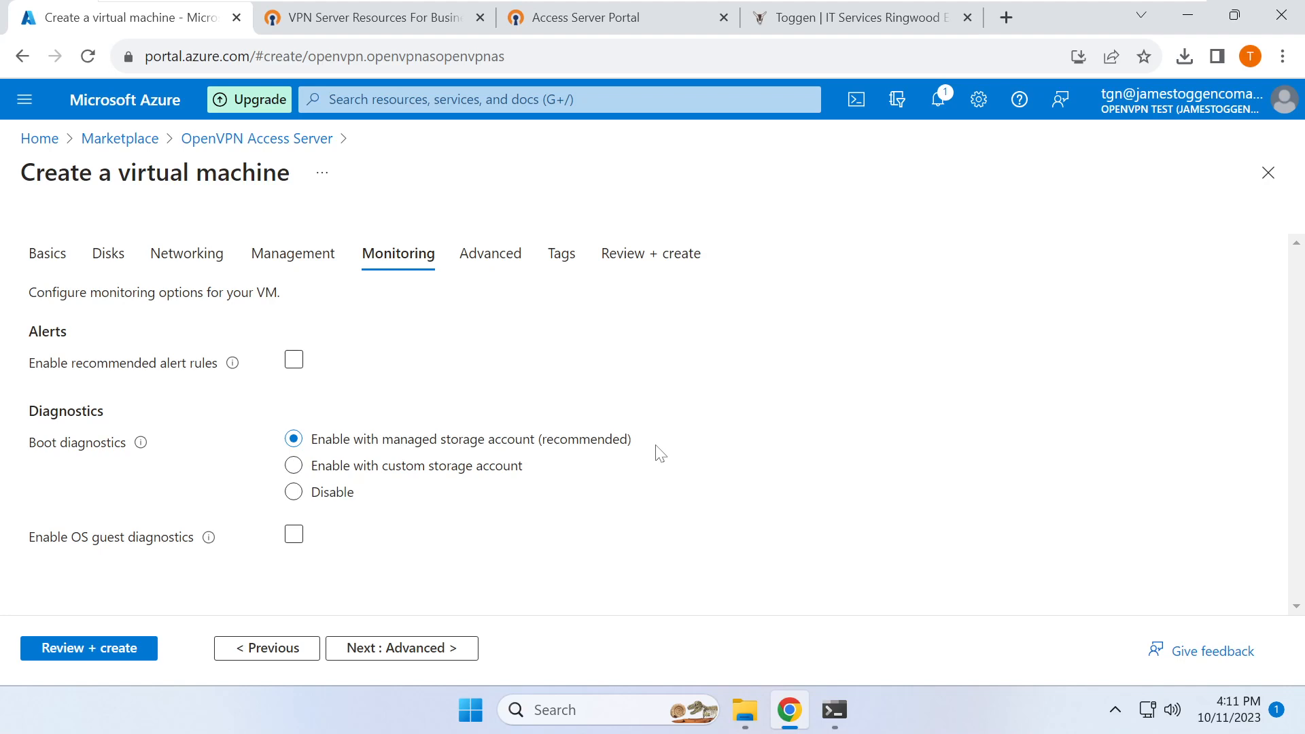
{"action": "left_click", "coordinate": [426, 655]}
{"action": "left_click", "coordinate": [425, 654]}
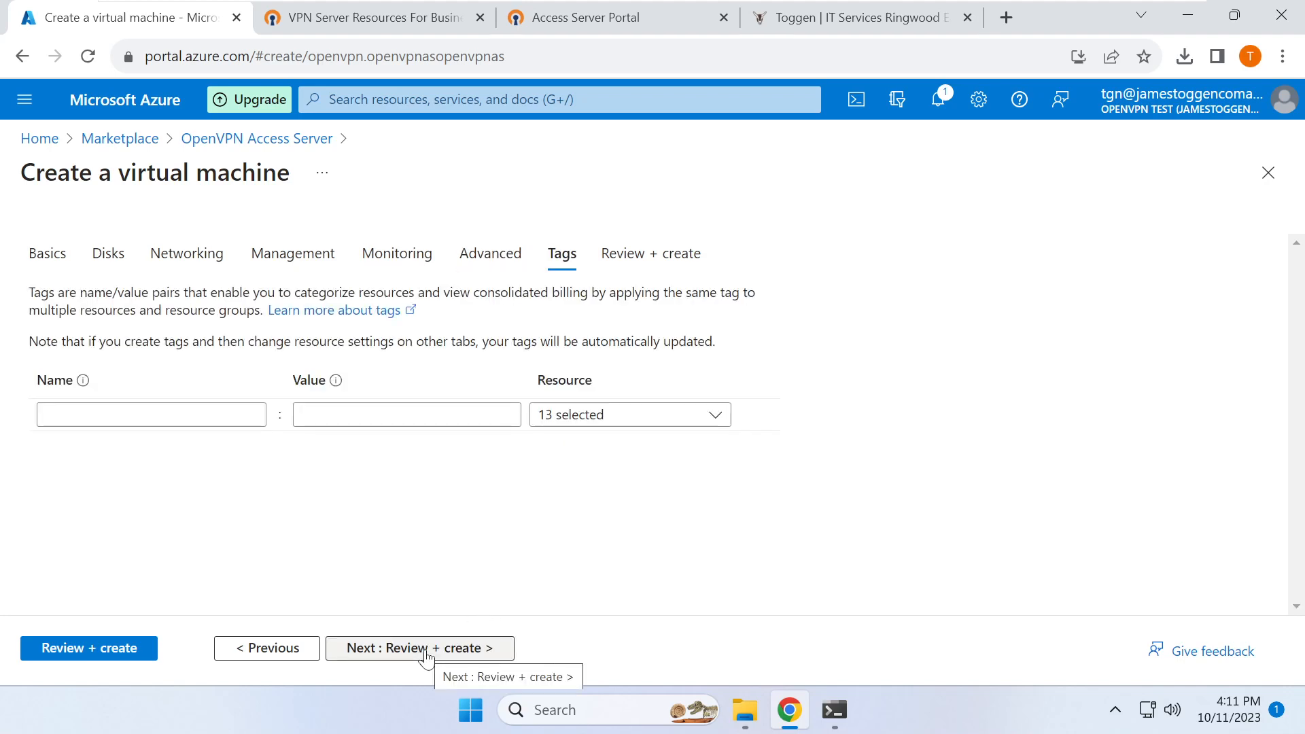
{"action": "left_click", "coordinate": [427, 654]}
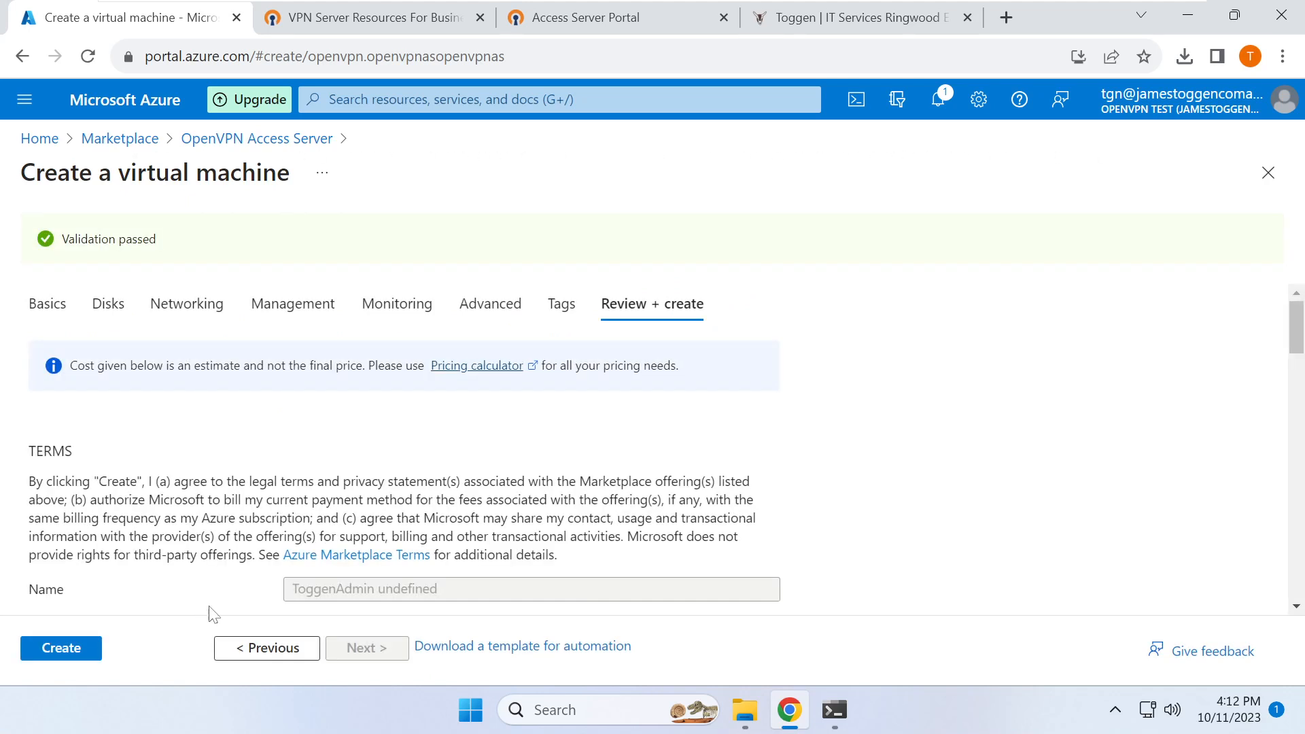
Step: Launch the TGN-AS01 deployment into tgn-rg-01, then go back to the Azure home page
{"action": "left_click", "coordinate": [77, 650]}
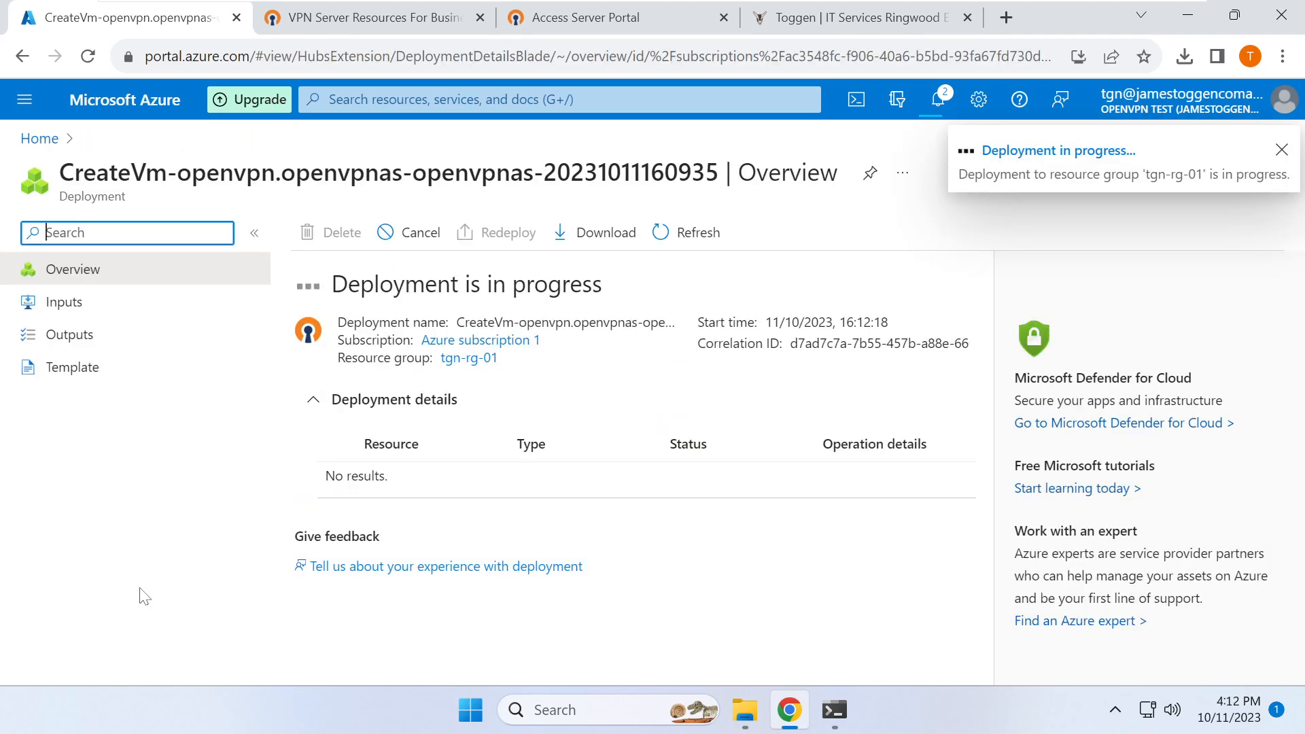
{"action": "left_click", "coordinate": [46, 144]}
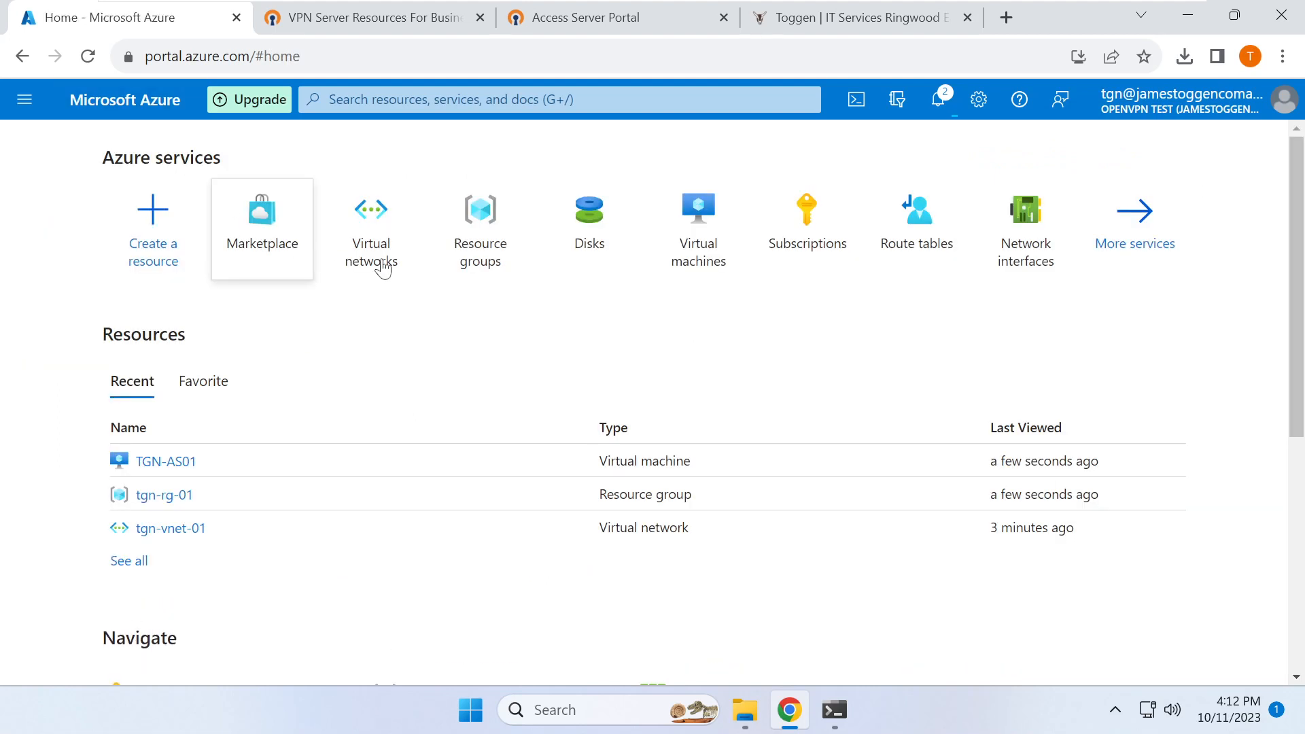
Step: From Disks, open the unattached 127 GiB tgn-dc01-disk-v2 and start creating a VM from it
{"action": "left_click", "coordinate": [594, 231]}
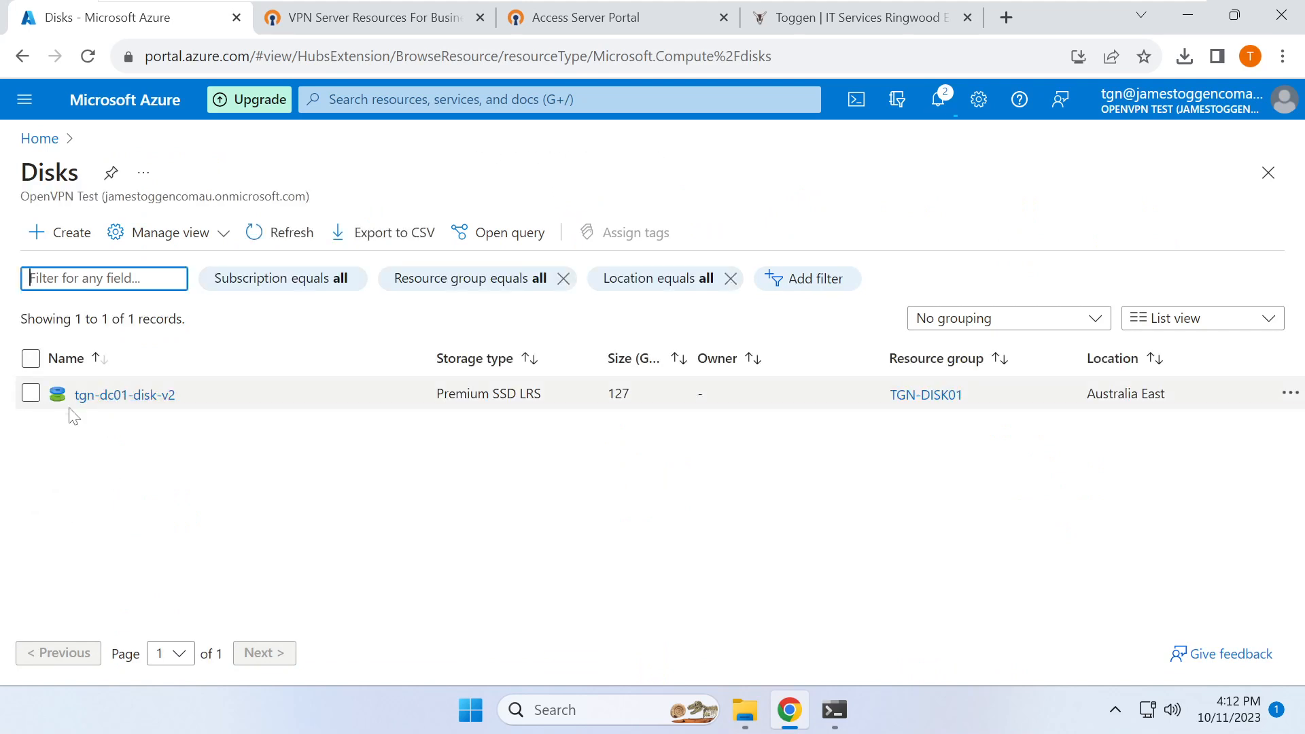
{"action": "left_click", "coordinate": [142, 399]}
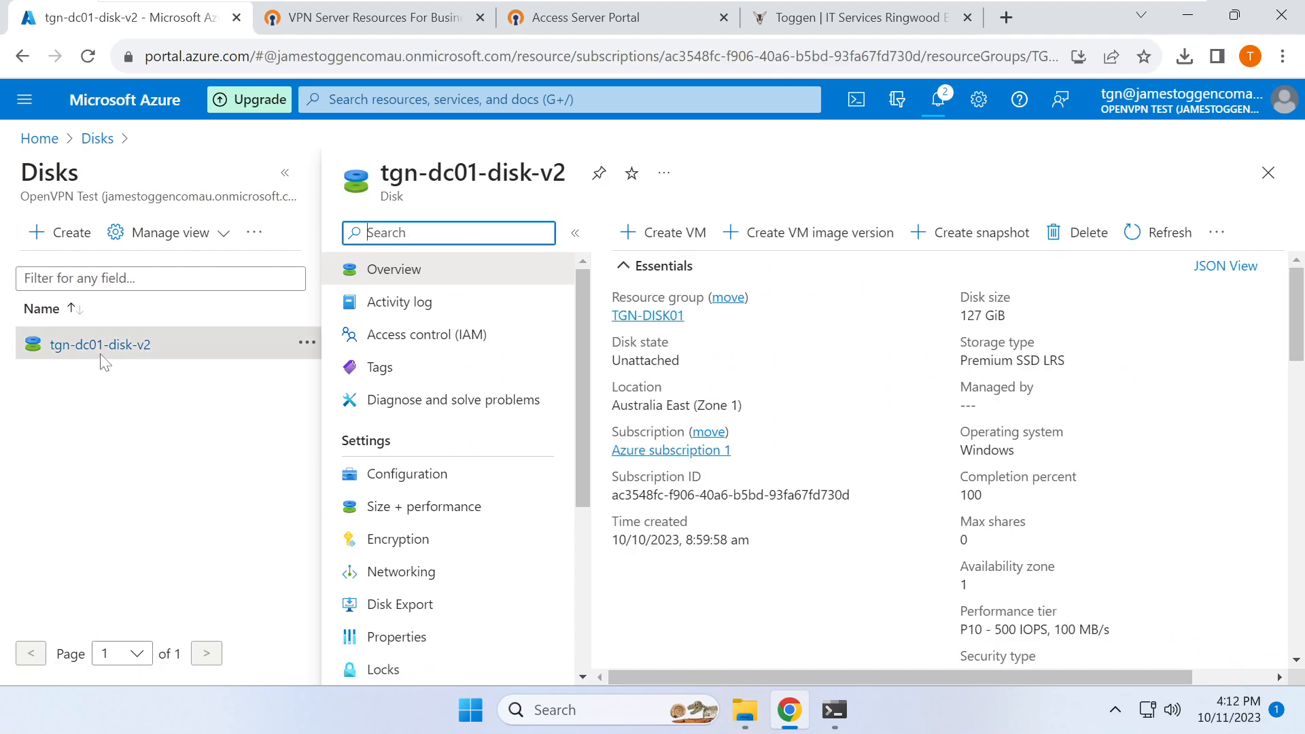
{"action": "left_click", "coordinate": [680, 238]}
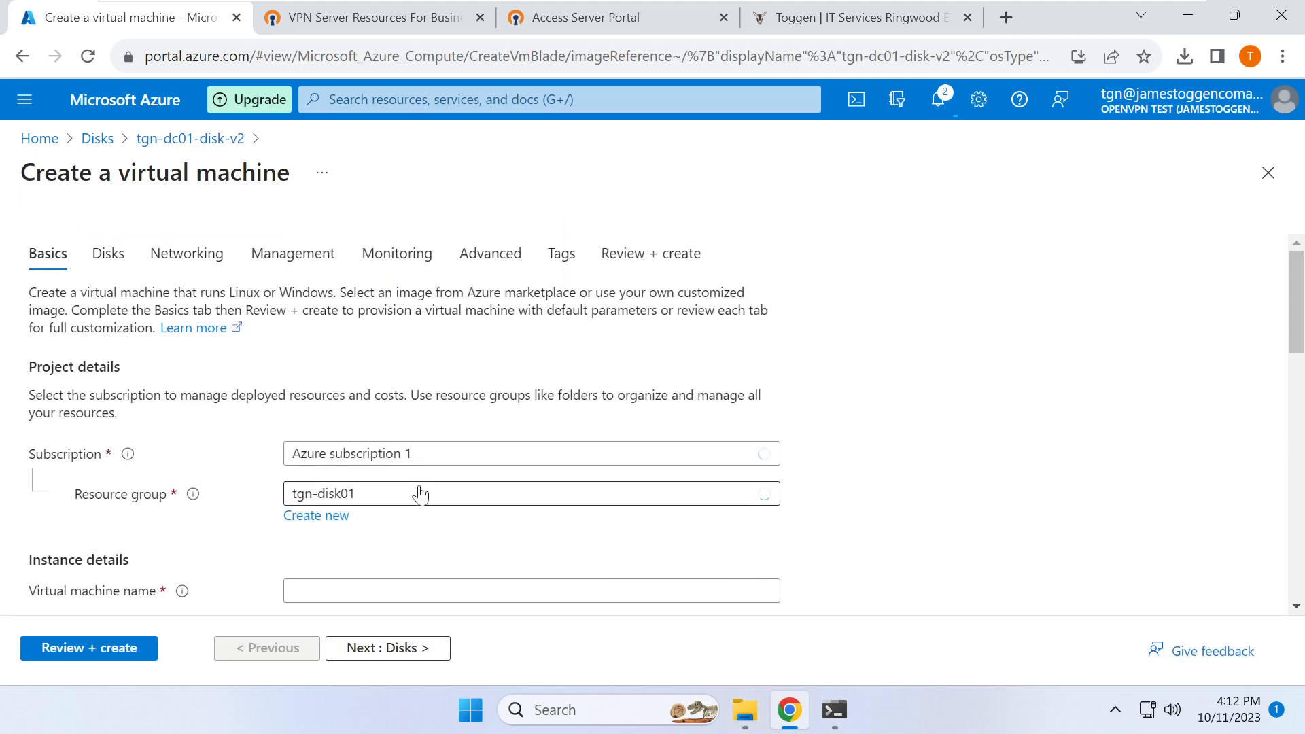
Step: Place the new VM in resource group tgn-rg-01 and name it TGN-DC01
{"action": "scroll", "coordinate": [407, 486], "scroll_direction": "down", "scroll_amount": 1}
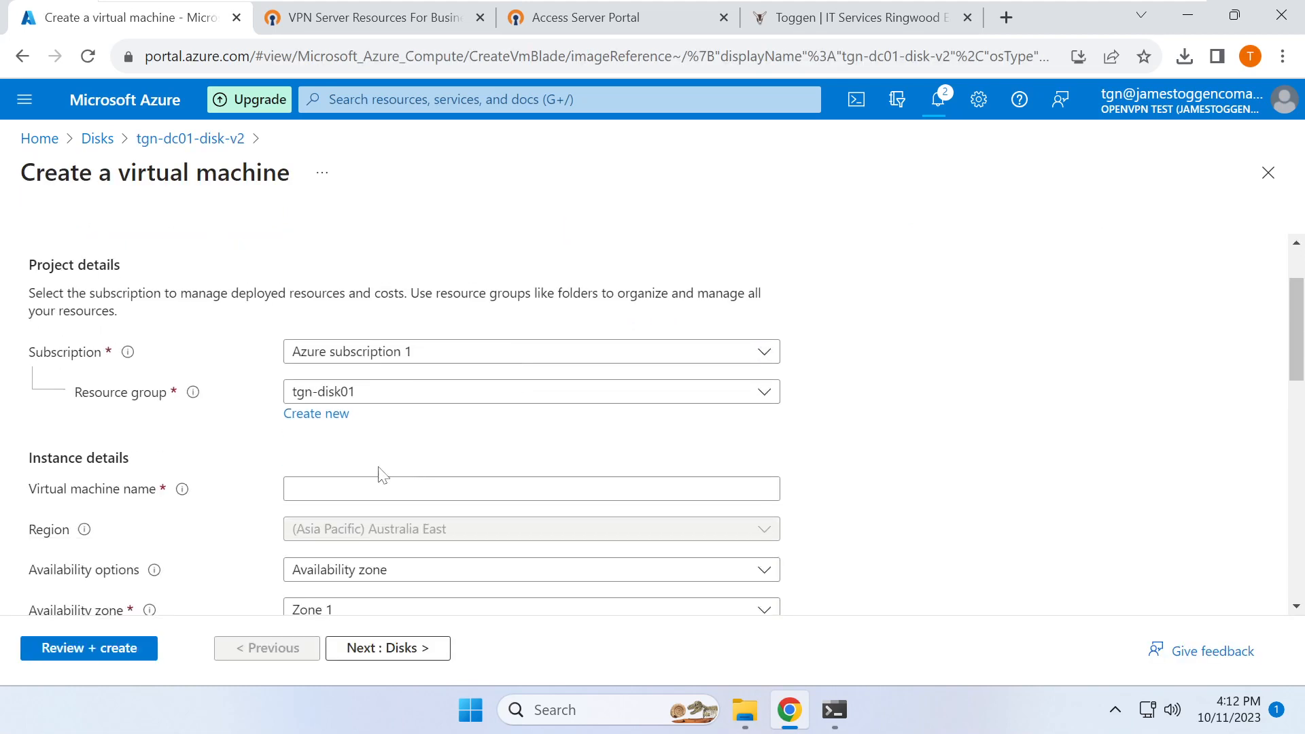
{"action": "left_click", "coordinate": [381, 402]}
{"action": "left_click", "coordinate": [333, 533]}
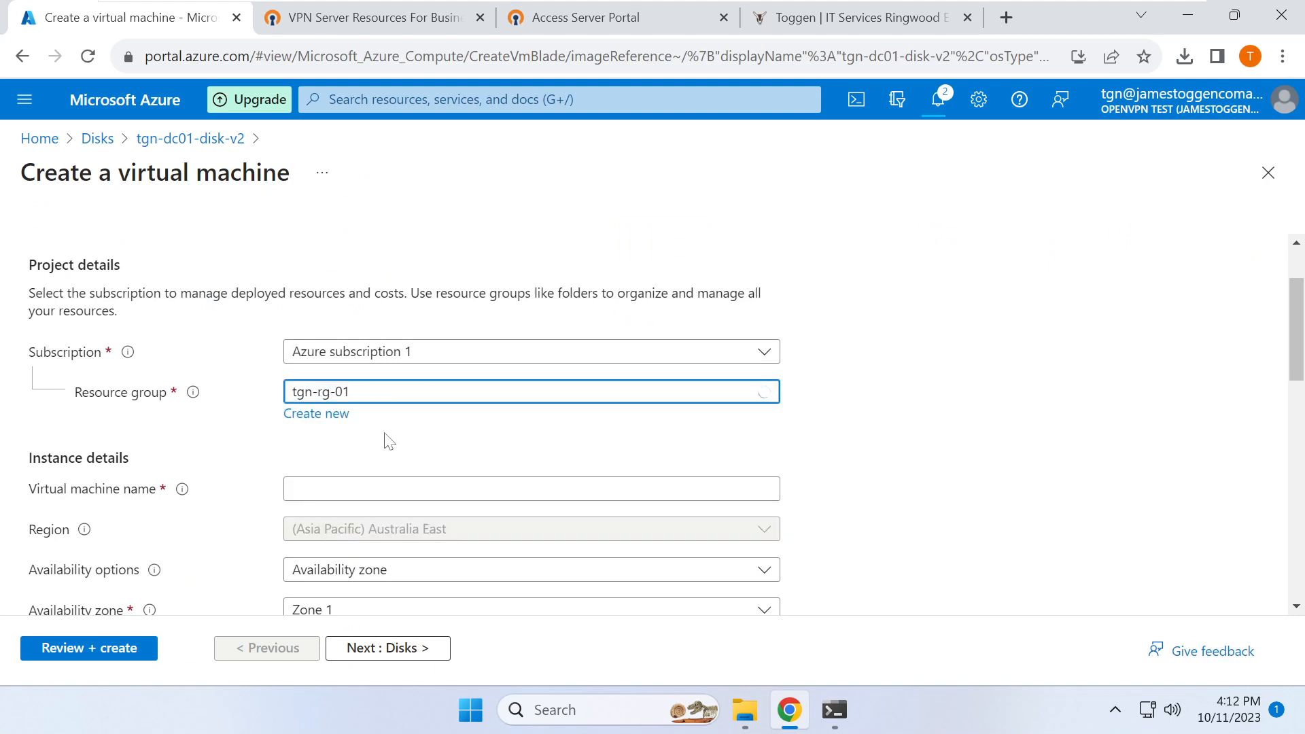
{"action": "scroll", "coordinate": [389, 440], "scroll_direction": "down", "scroll_amount": 1}
{"action": "left_click", "coordinate": [389, 386]}
{"action": "type", "text": "TGN"}
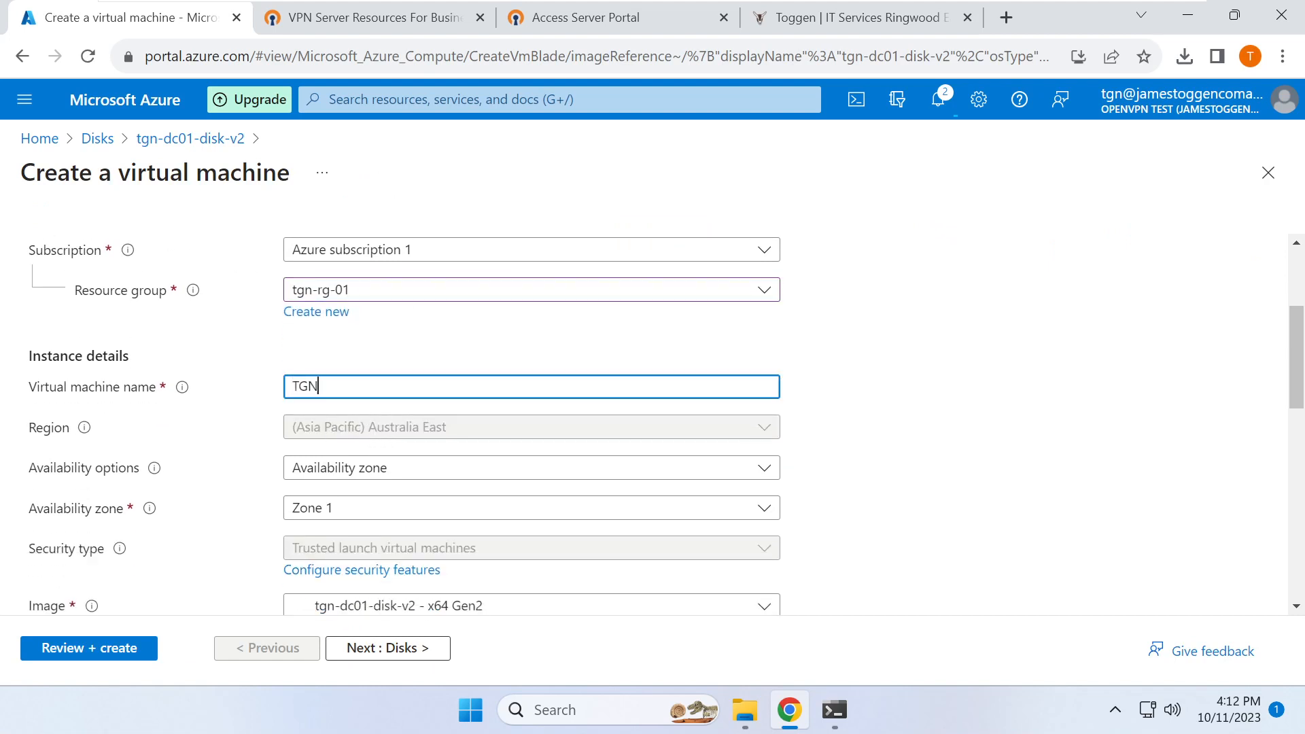
{"action": "type", "text": "-DC01"}
Step: Give TGN-DC01 the Standard_B2ms size and continue to the Disks tab
{"action": "scroll", "coordinate": [379, 399], "scroll_direction": "down", "scroll_amount": 5}
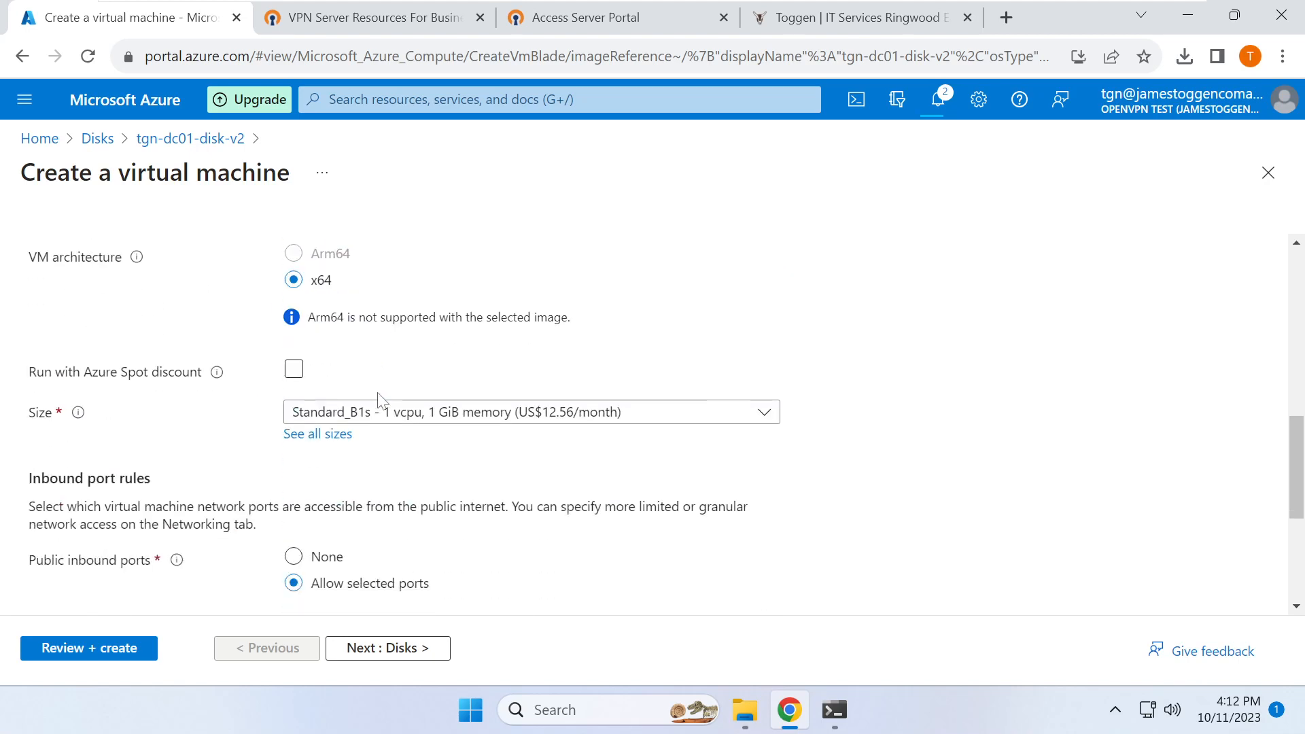
{"action": "scroll", "coordinate": [379, 399], "scroll_direction": "up", "scroll_amount": 3}
{"action": "scroll", "coordinate": [385, 408], "scroll_direction": "down", "scroll_amount": 3}
{"action": "left_click", "coordinate": [385, 411]}
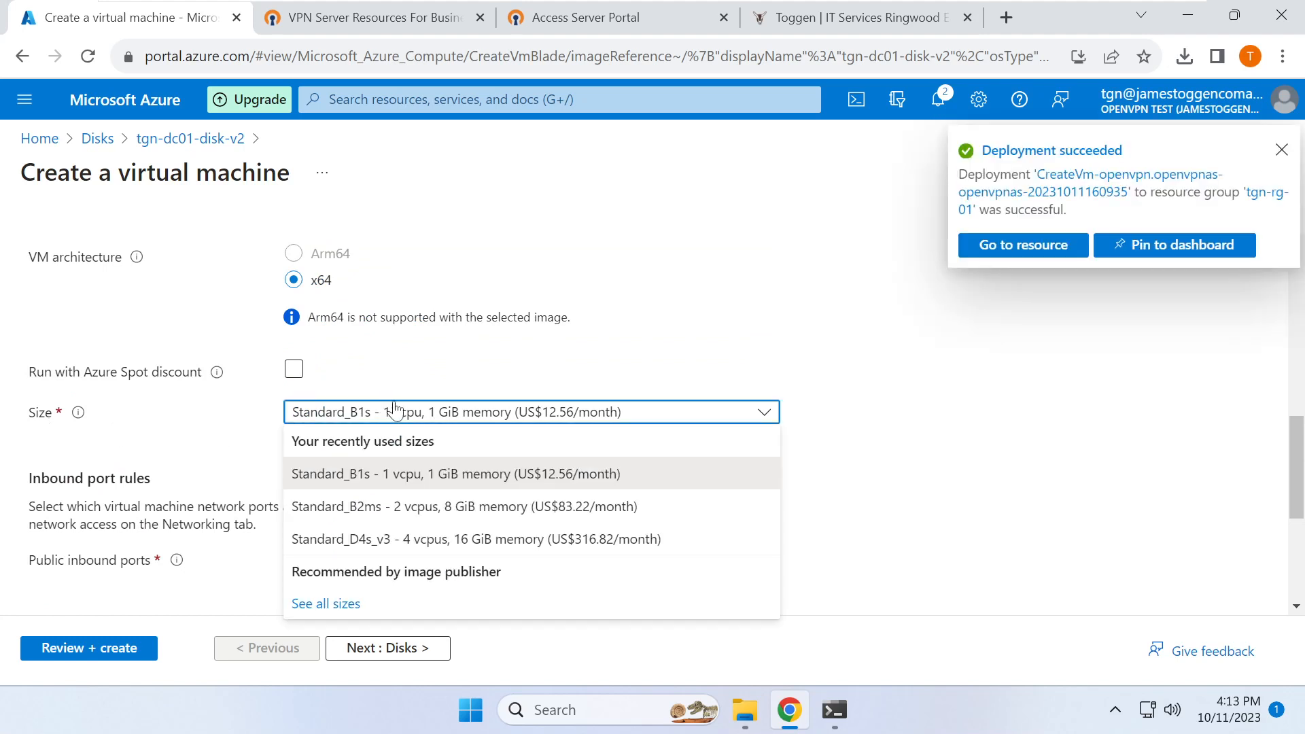
{"action": "left_click", "coordinate": [481, 517]}
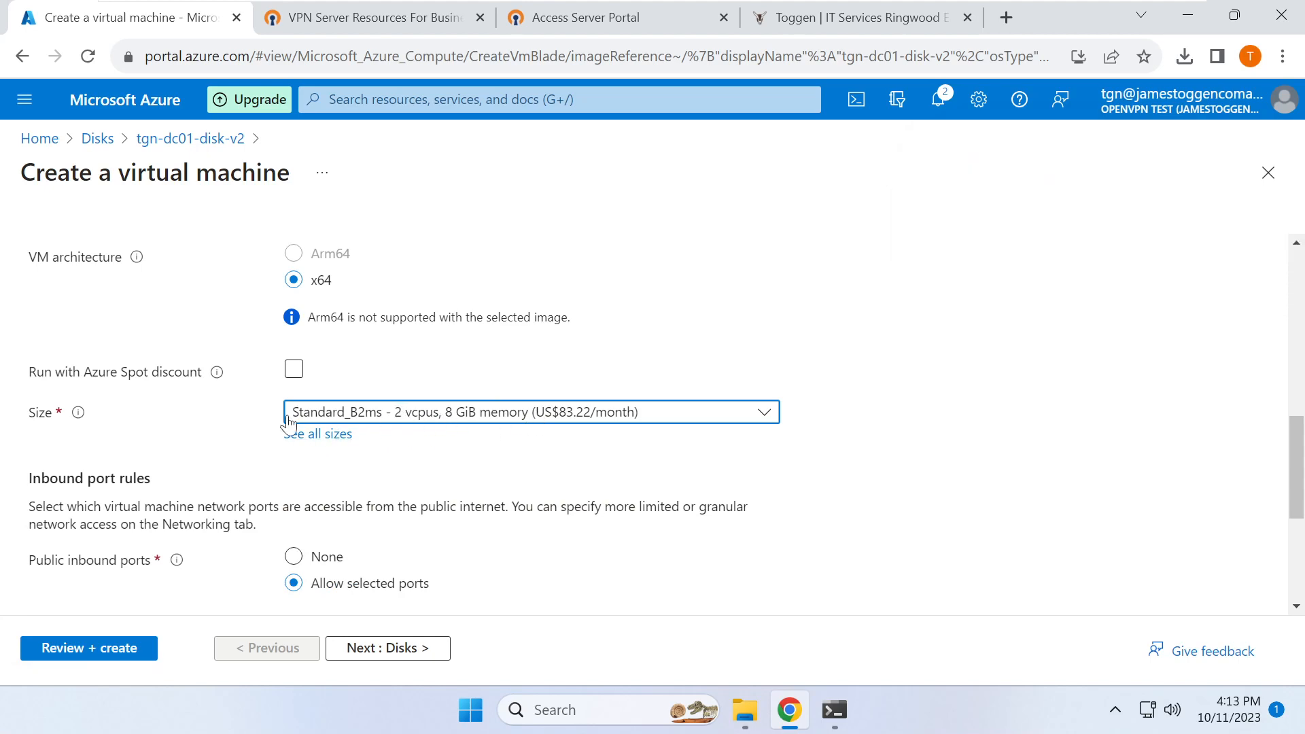
{"action": "scroll", "coordinate": [422, 416], "scroll_direction": "down", "scroll_amount": 3}
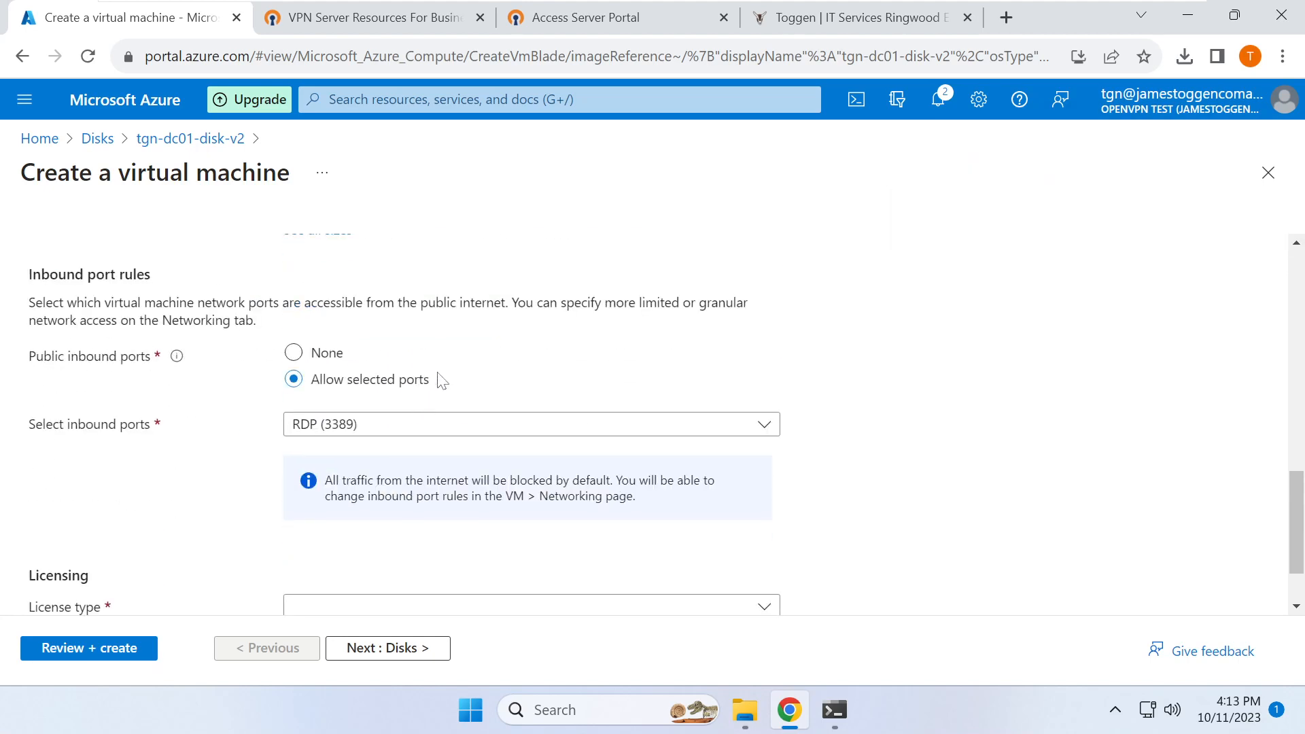
{"action": "scroll", "coordinate": [458, 574], "scroll_direction": "down", "scroll_amount": 2}
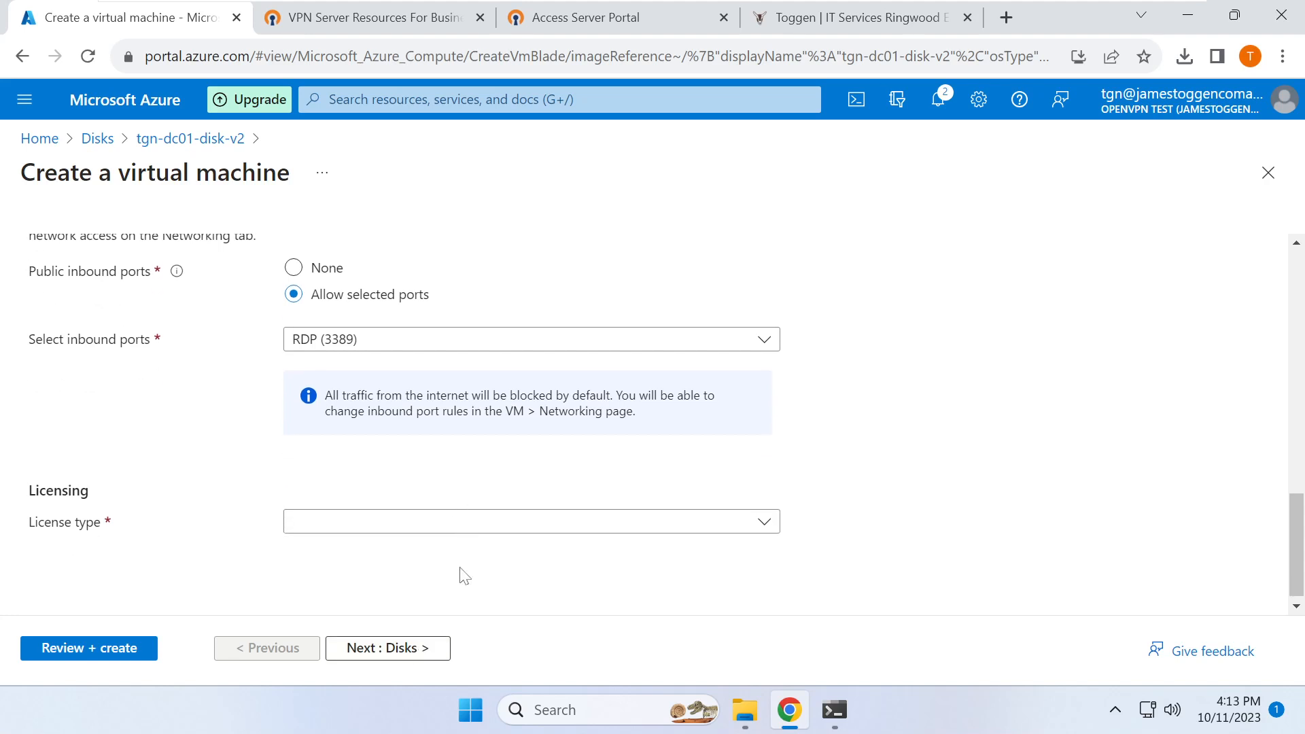
{"action": "left_click", "coordinate": [417, 648]}
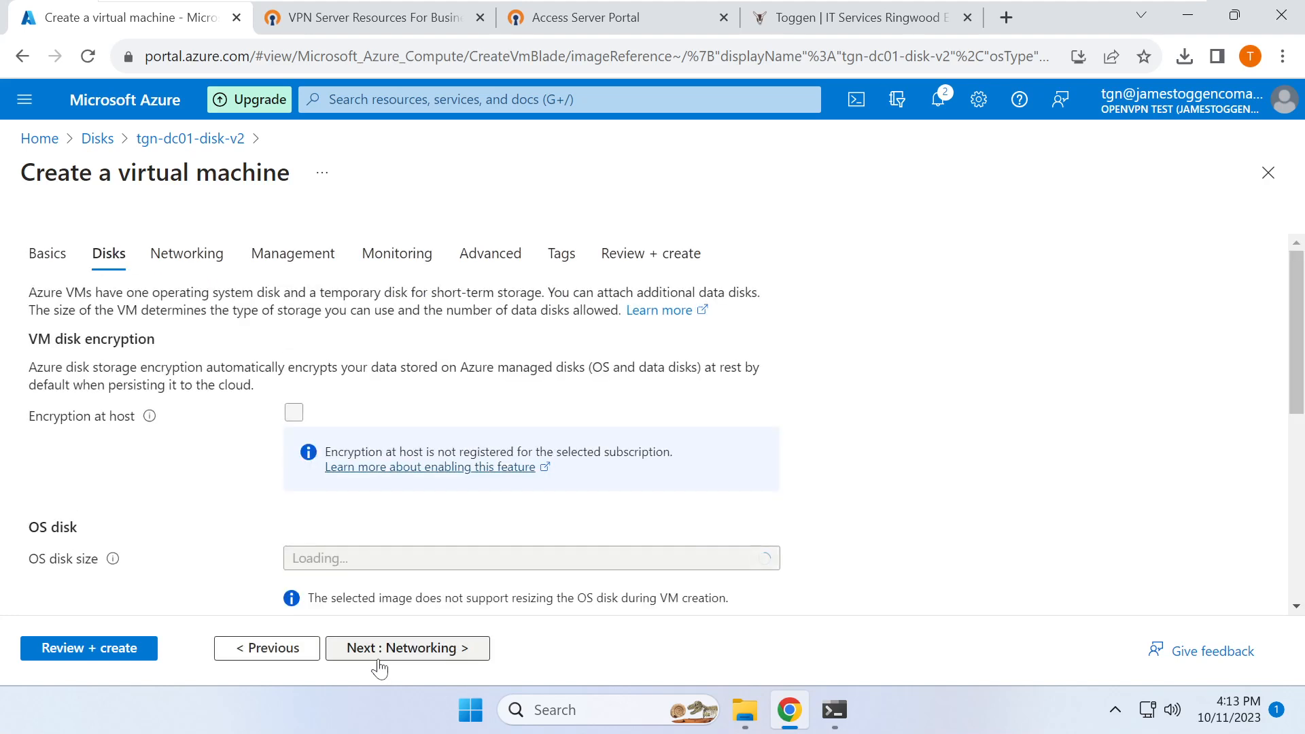
Step: Set TGN-DC01's public IP to None in the networking settings
{"action": "left_click", "coordinate": [414, 656]}
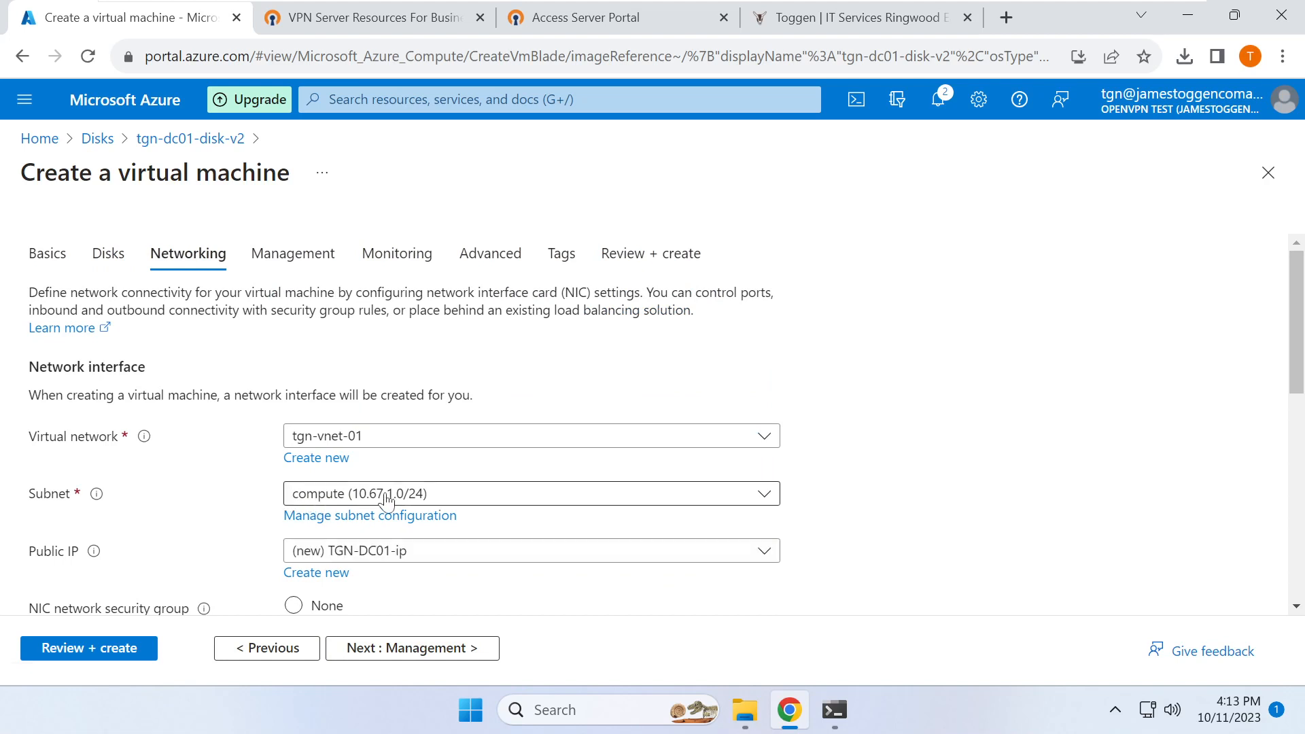
{"action": "left_click", "coordinate": [358, 554]}
{"action": "left_click", "coordinate": [358, 616]}
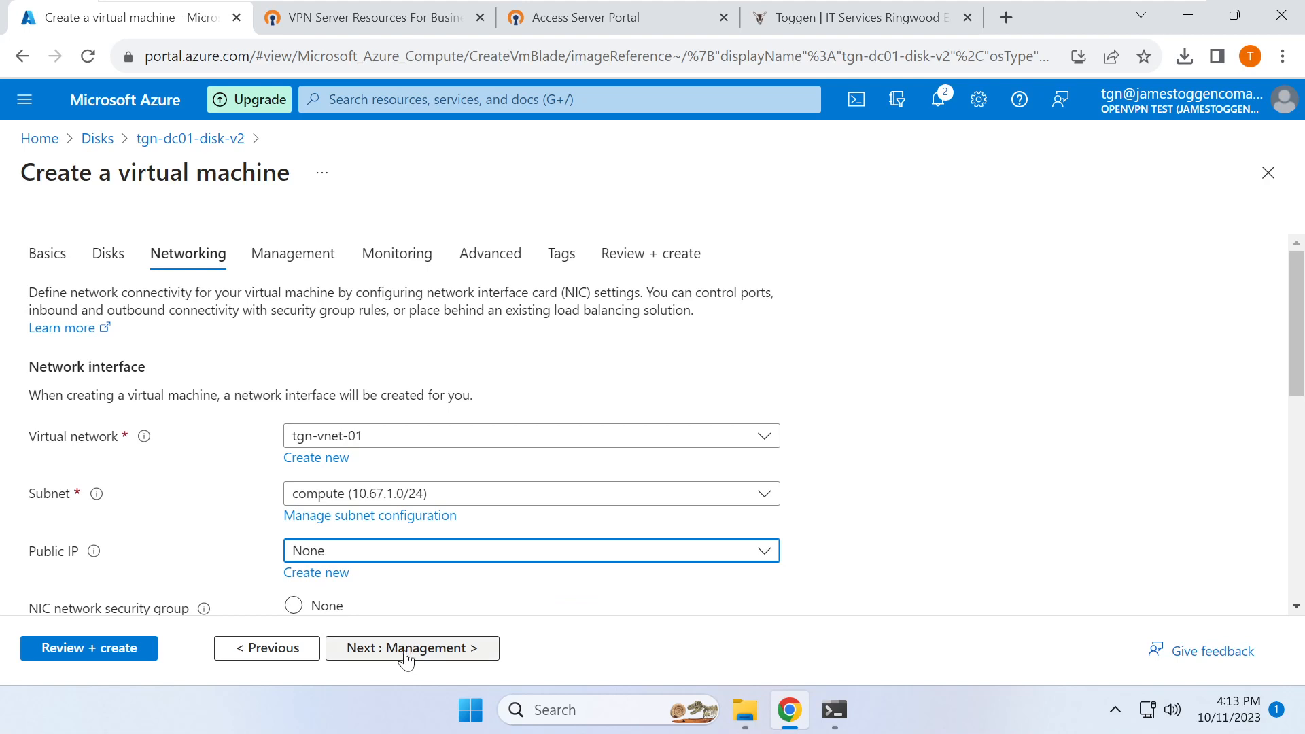
Step: Keep default Management, Monitoring, Advanced and Tags settings and create TGN-DC01
{"action": "left_click", "coordinate": [405, 654]}
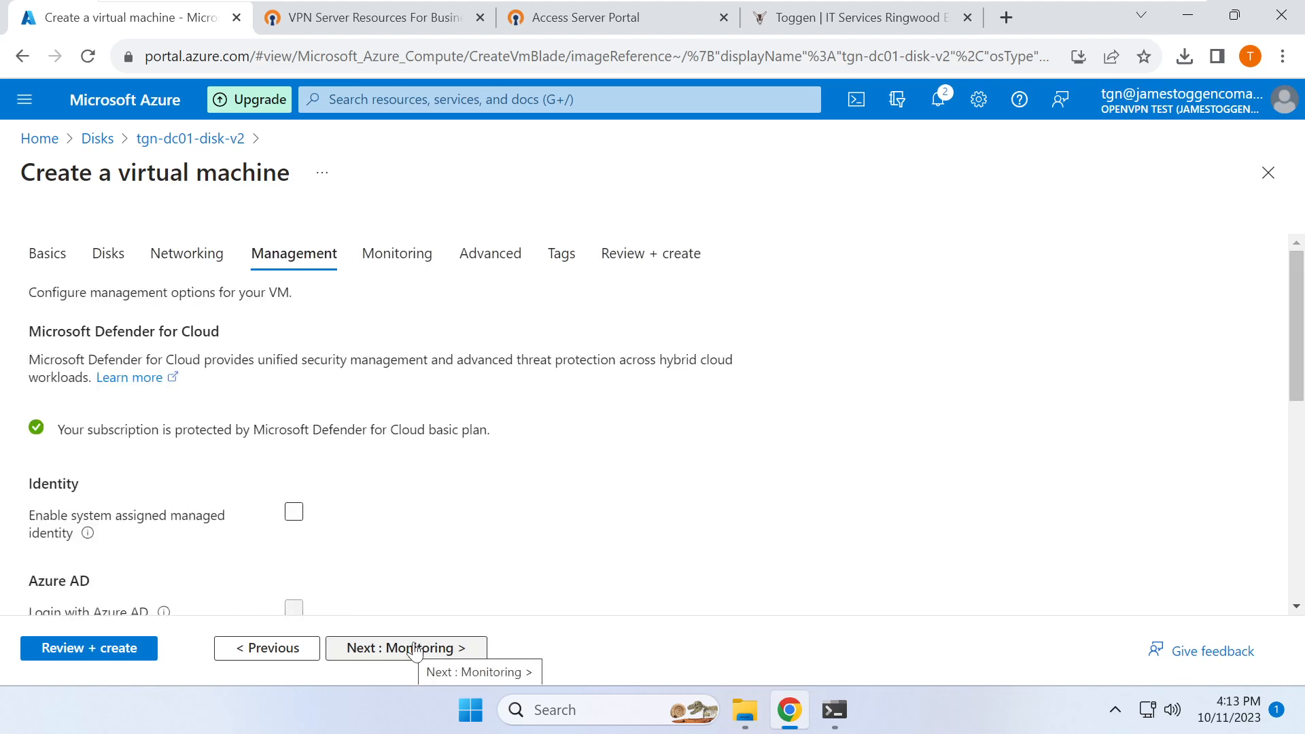
{"action": "left_click", "coordinate": [435, 648]}
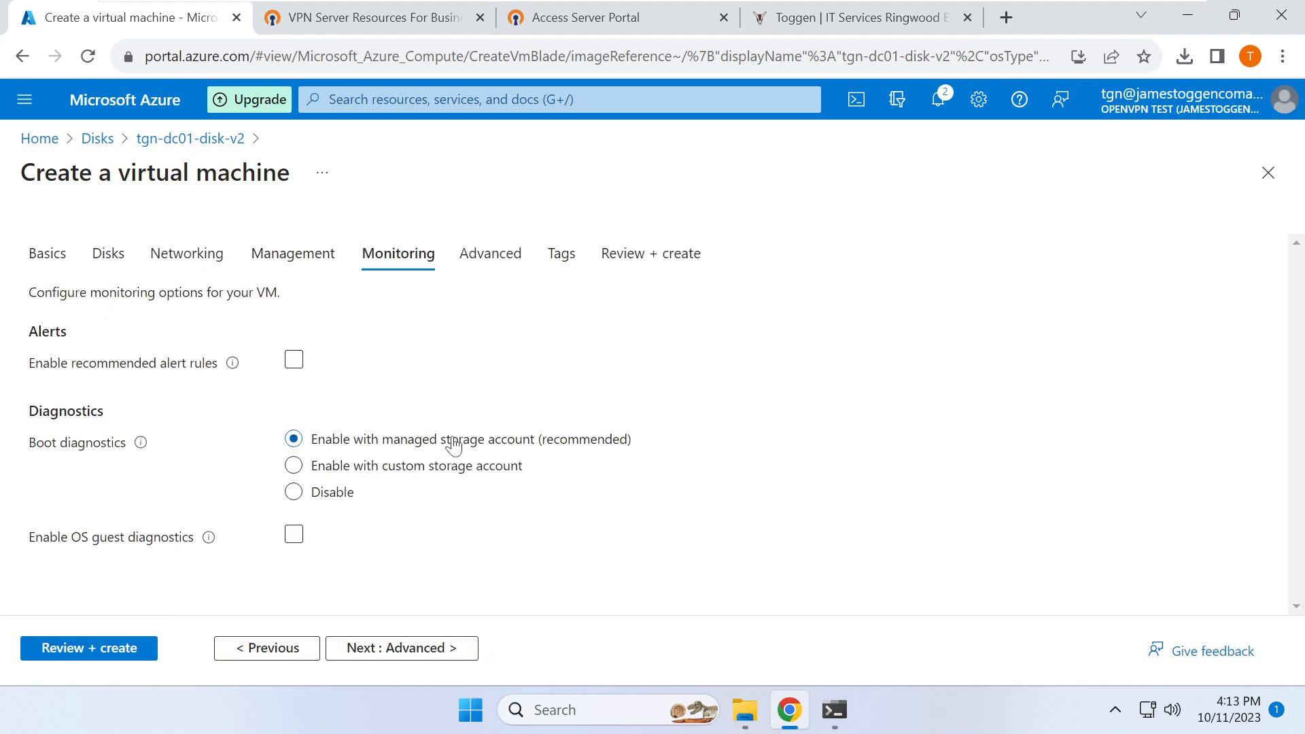
{"action": "left_click", "coordinate": [440, 648]}
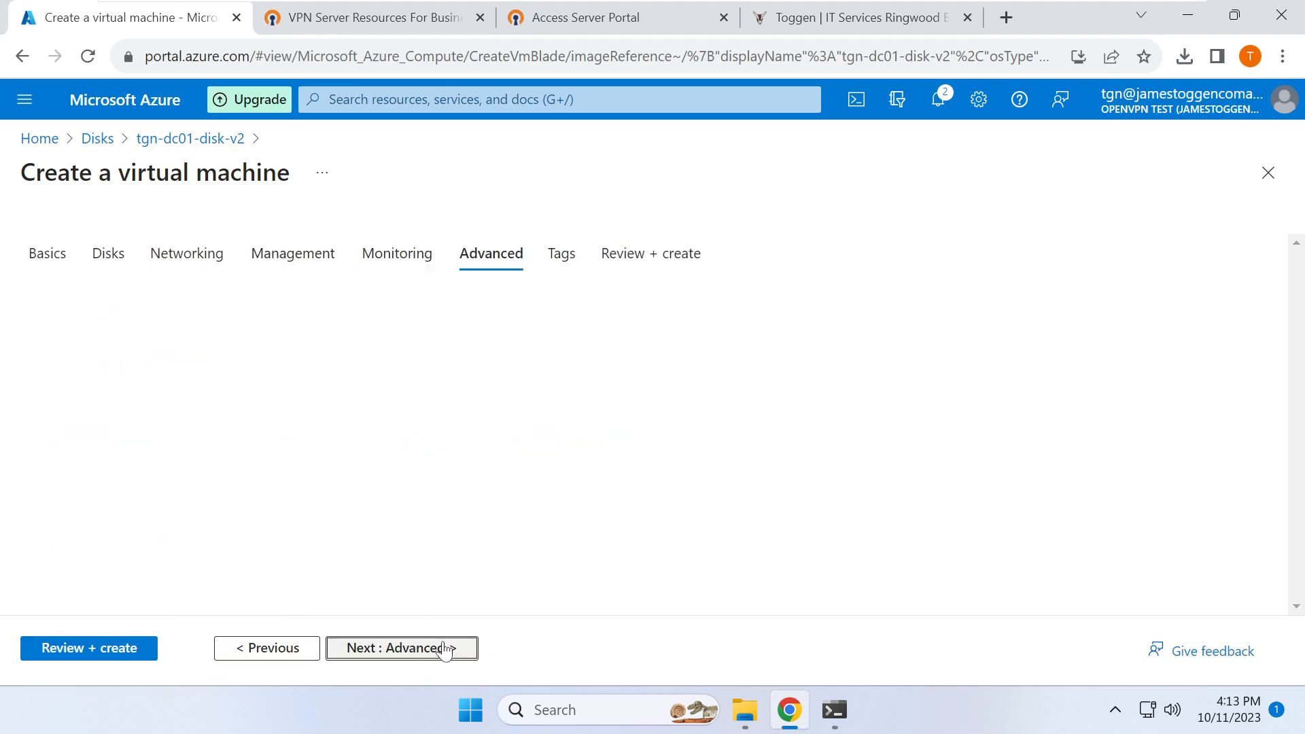
{"action": "left_click", "coordinate": [444, 648]}
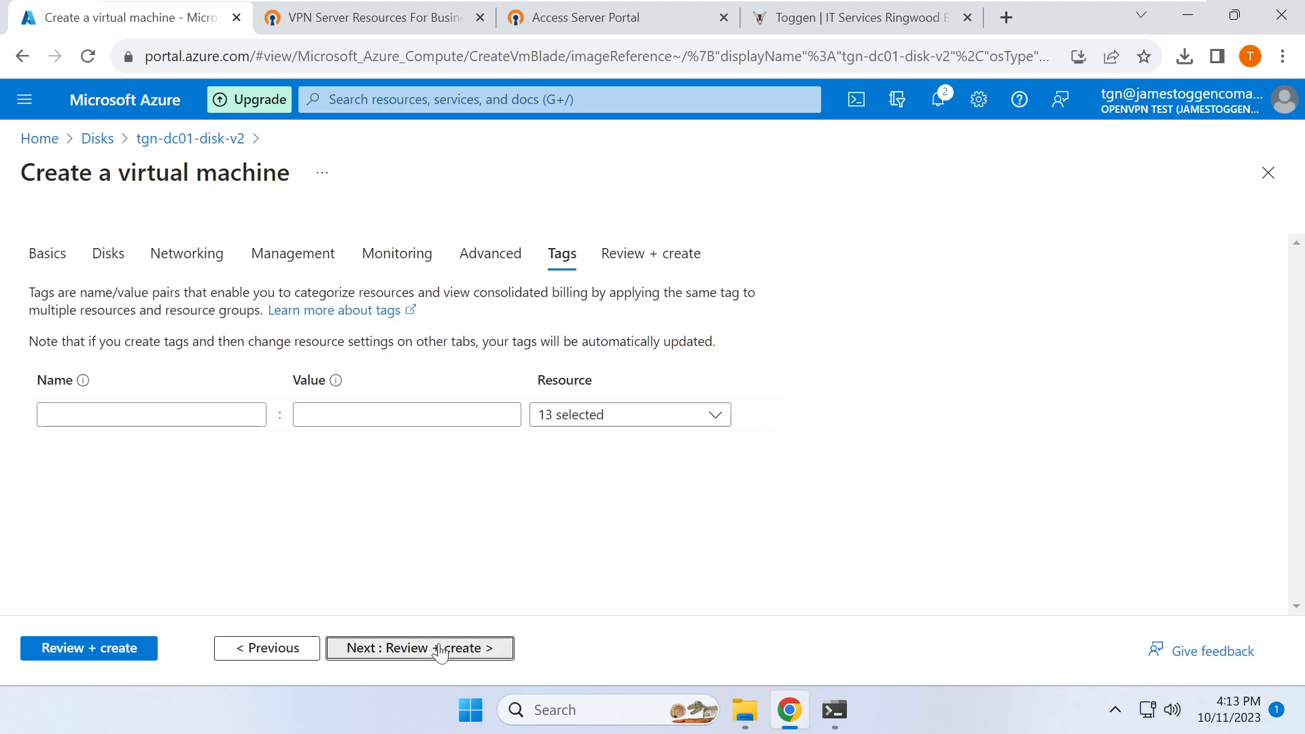
{"action": "left_click", "coordinate": [439, 647]}
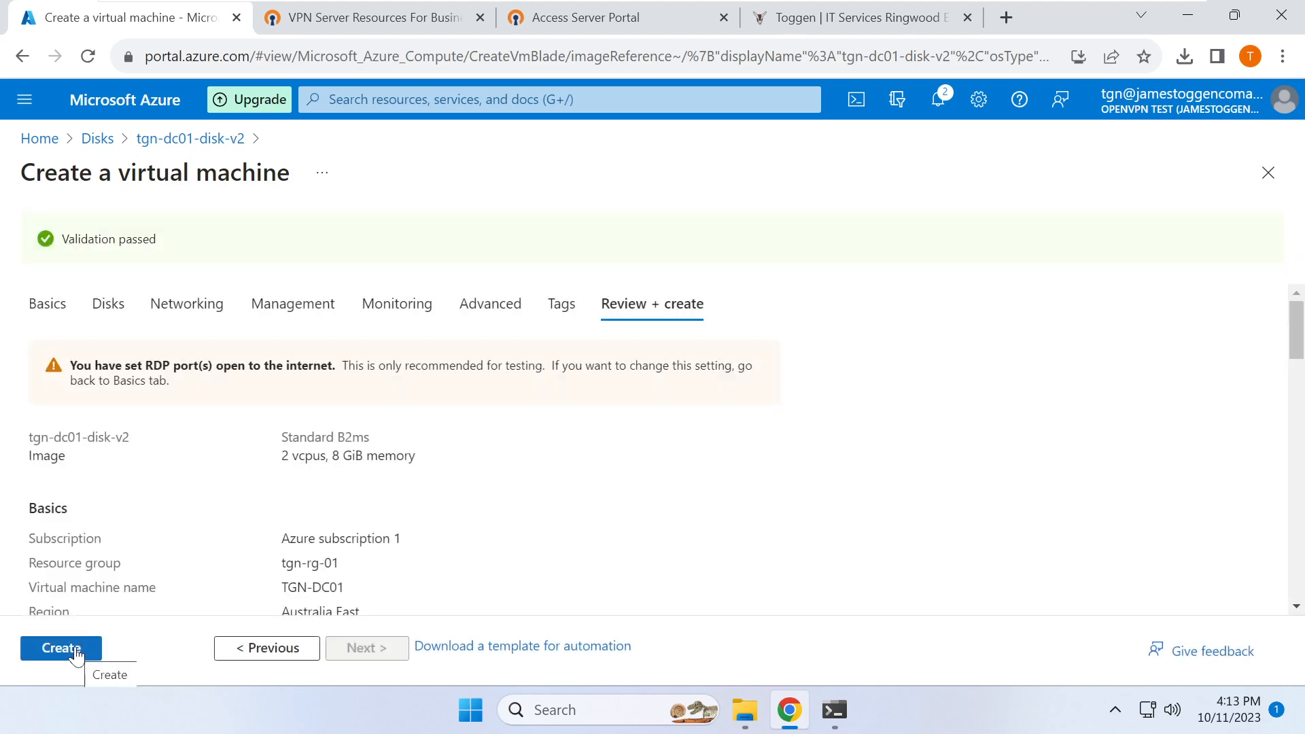
{"action": "left_click", "coordinate": [76, 654]}
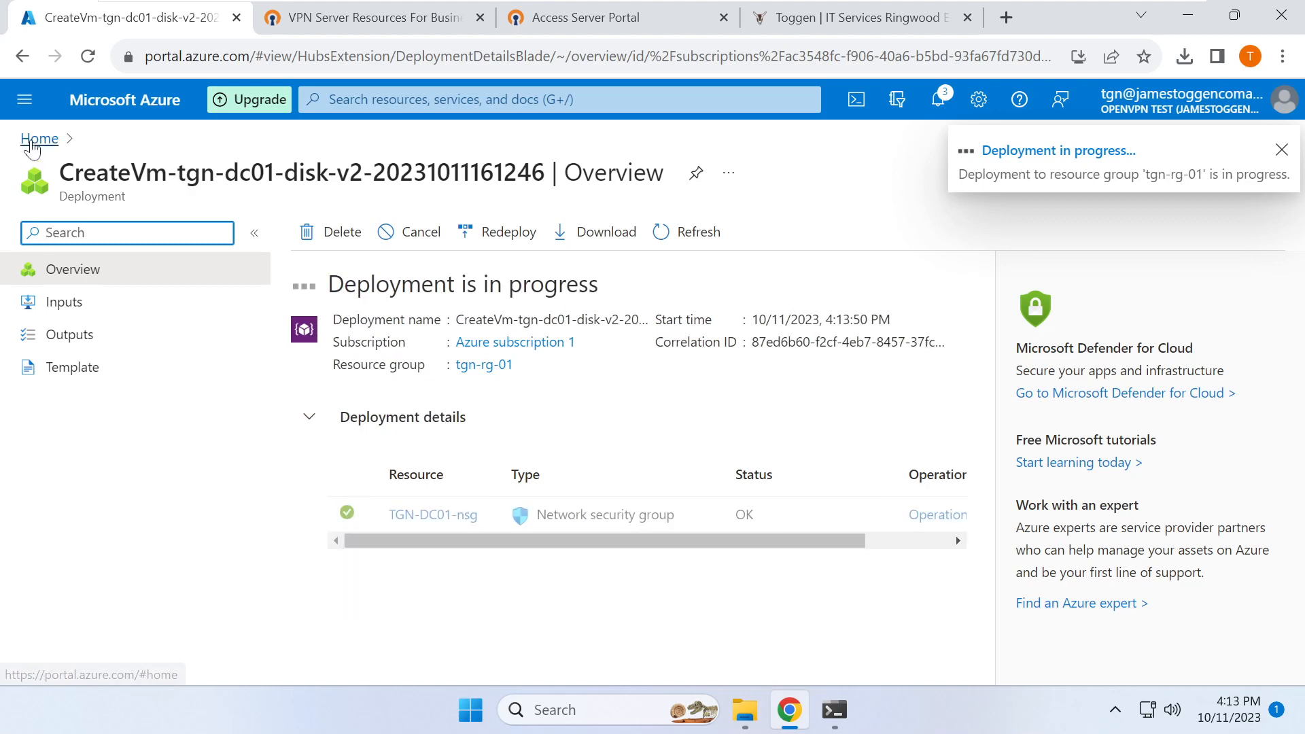
Step: Open the TGN-AS01 virtual machine and check its boot diagnostics screenshot
{"action": "left_click", "coordinate": [30, 138]}
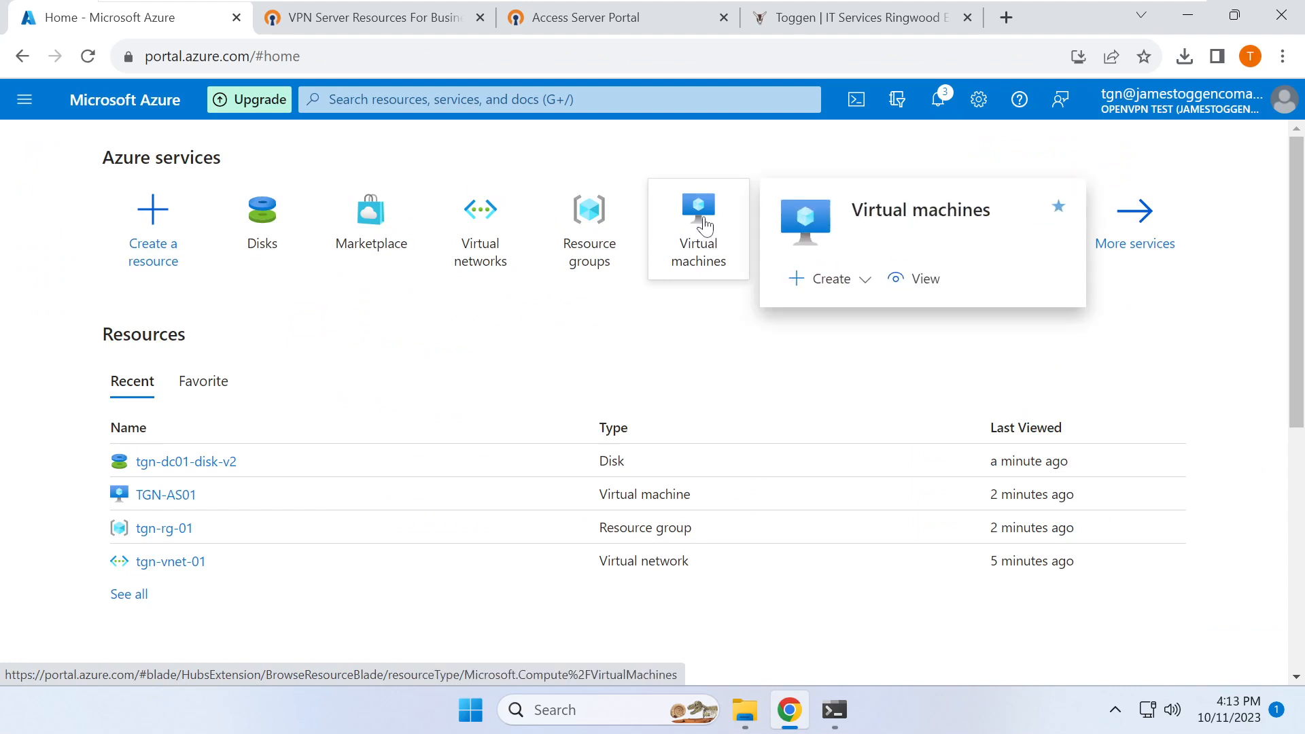
{"action": "left_click", "coordinate": [702, 226]}
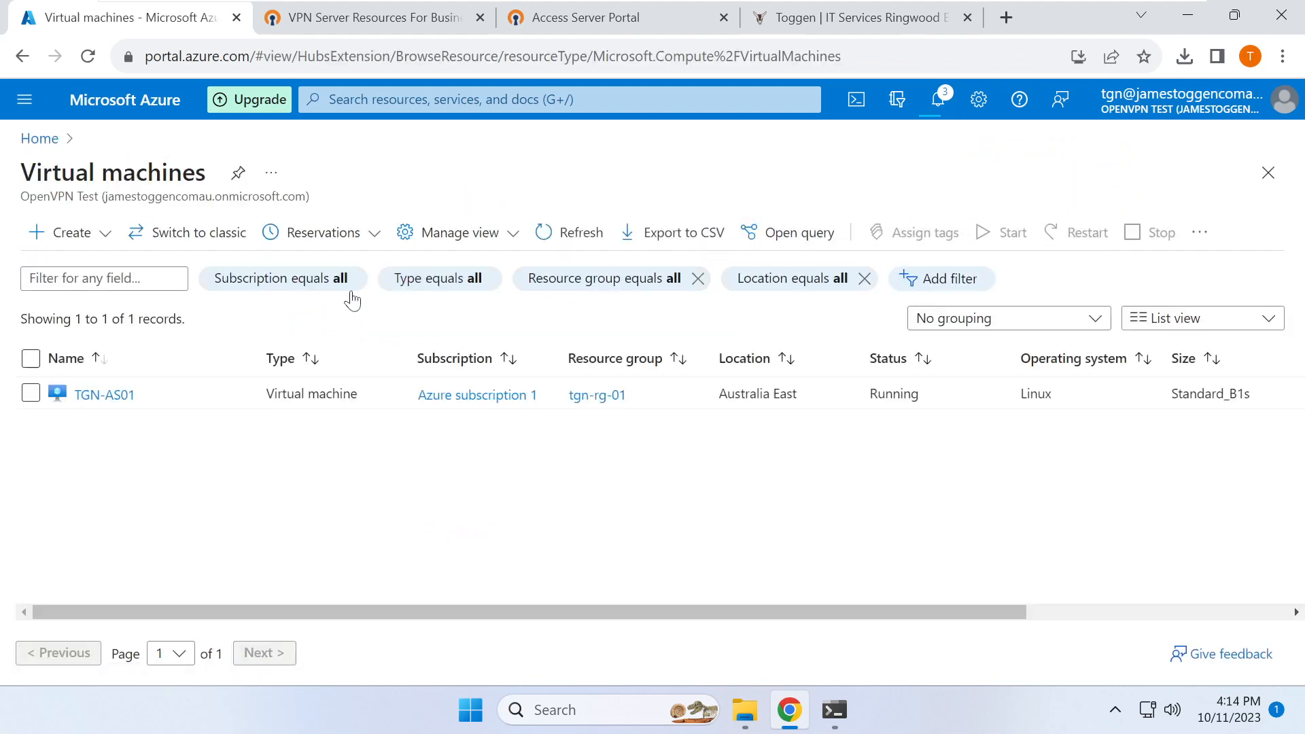
{"action": "left_click", "coordinate": [93, 400]}
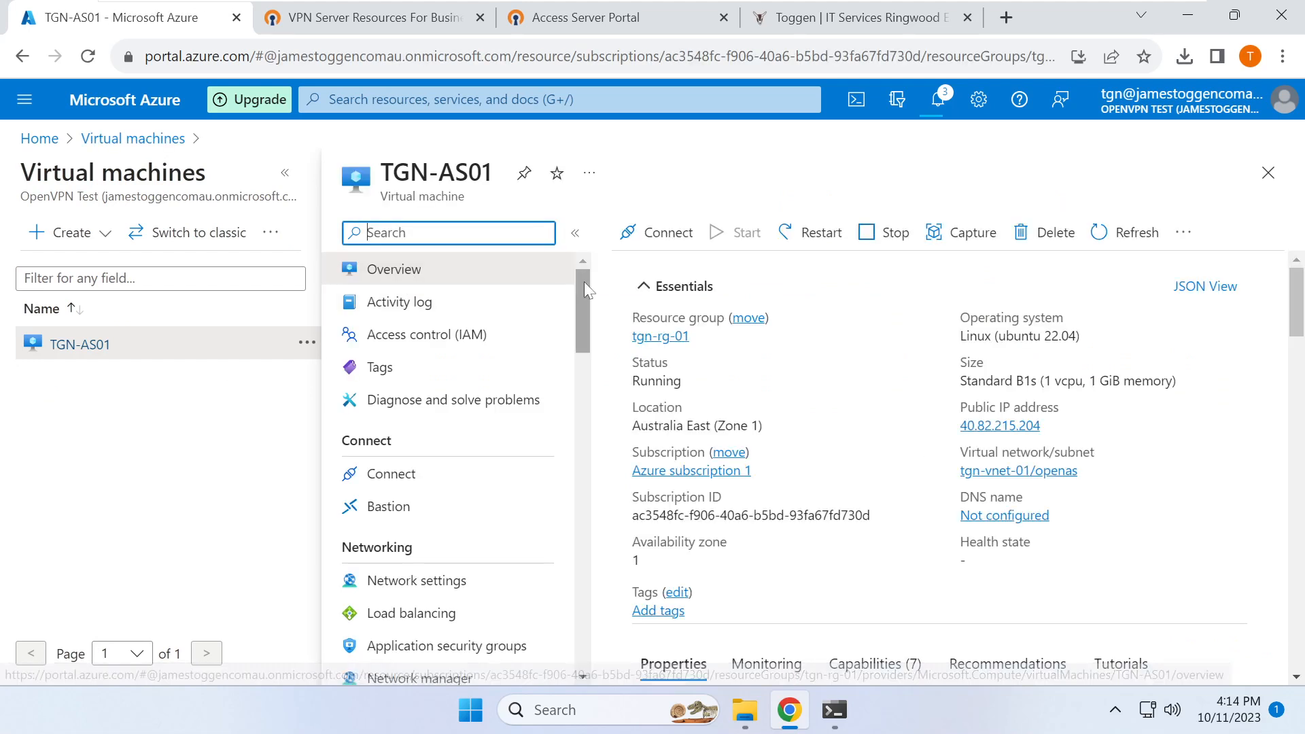
{"action": "left_click_drag", "start_coordinate": [583, 293], "coordinate": [559, 594]}
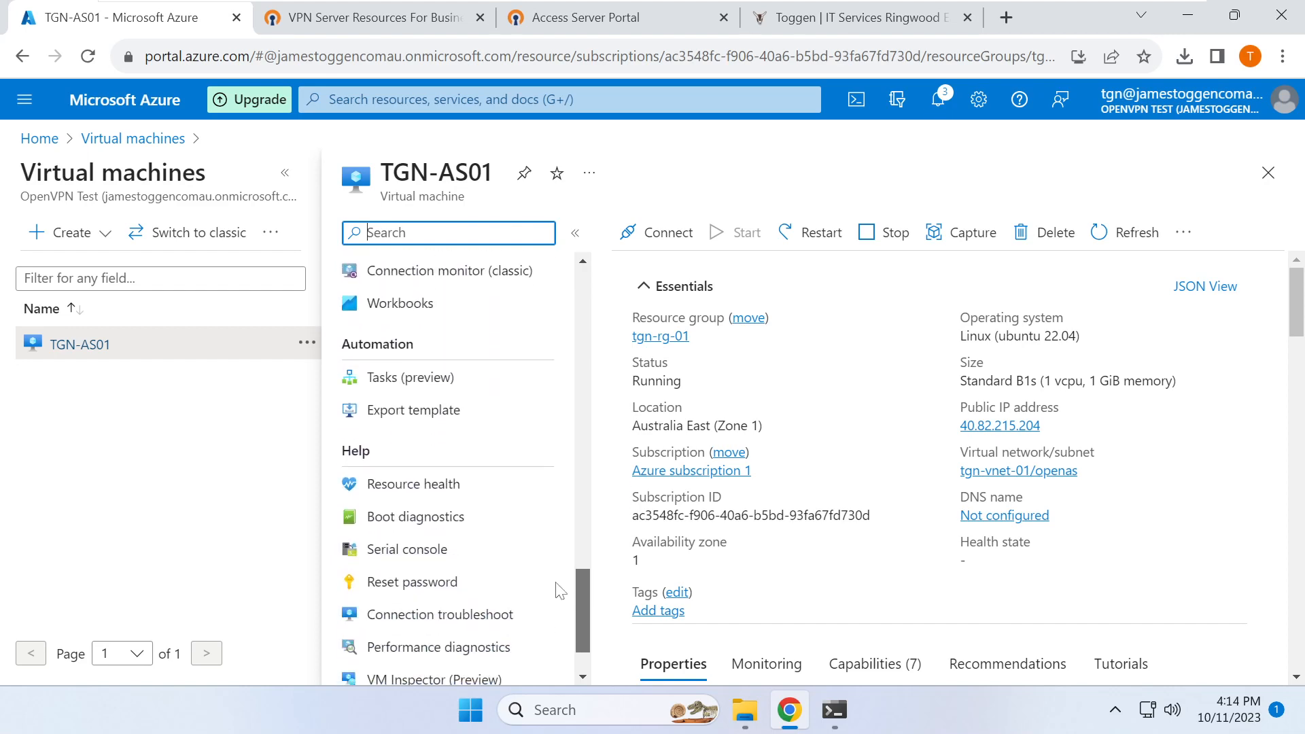
{"action": "left_click", "coordinate": [440, 520]}
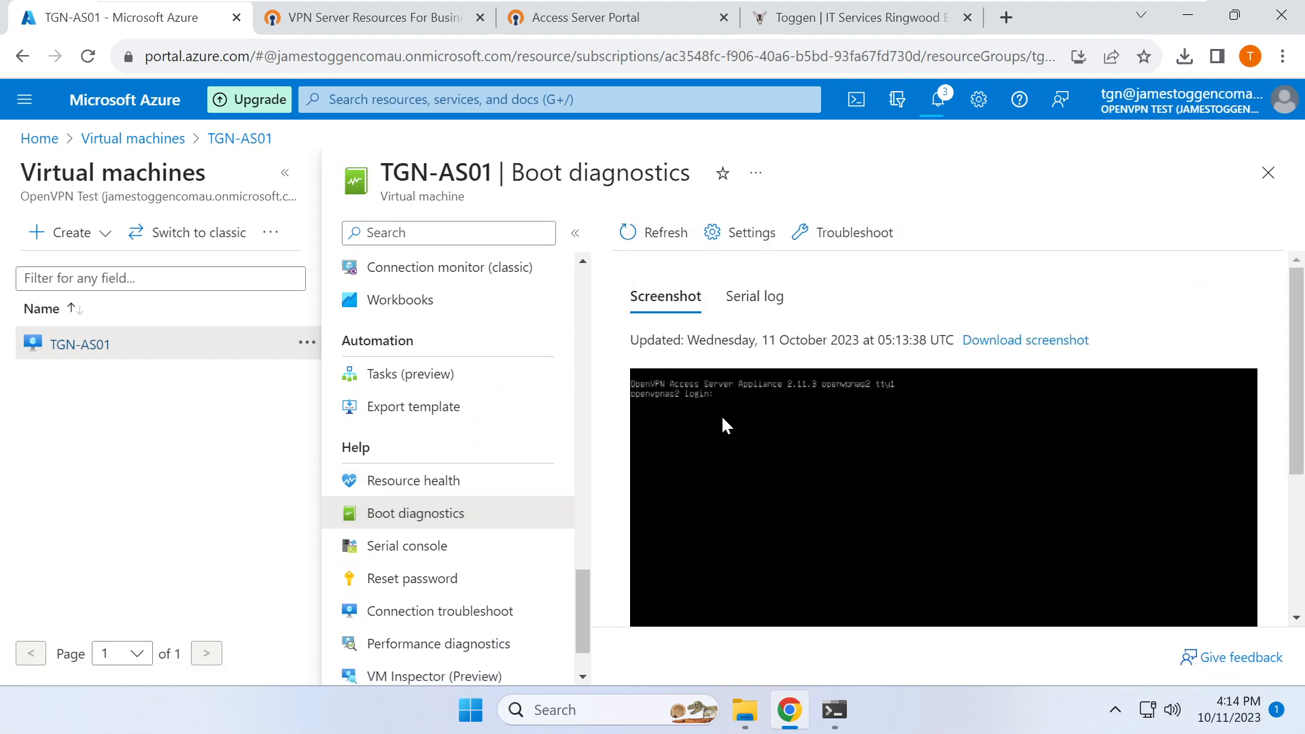
{"action": "left_click_drag", "start_coordinate": [580, 613], "coordinate": [588, 276]}
{"action": "left_click", "coordinate": [429, 268]}
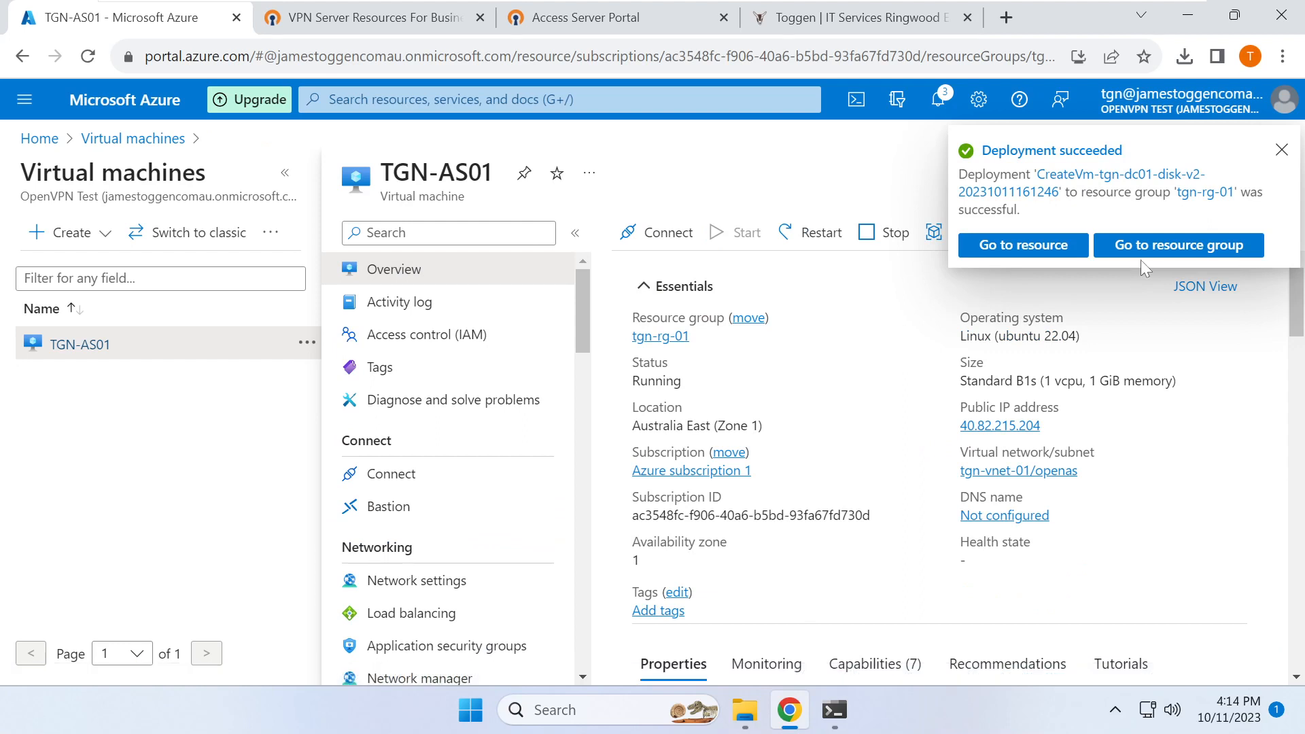
Step: Copy TGN-AS01's public IP 40.82.215.204 and switch to Windows Terminal
{"action": "left_click", "coordinate": [1283, 149]}
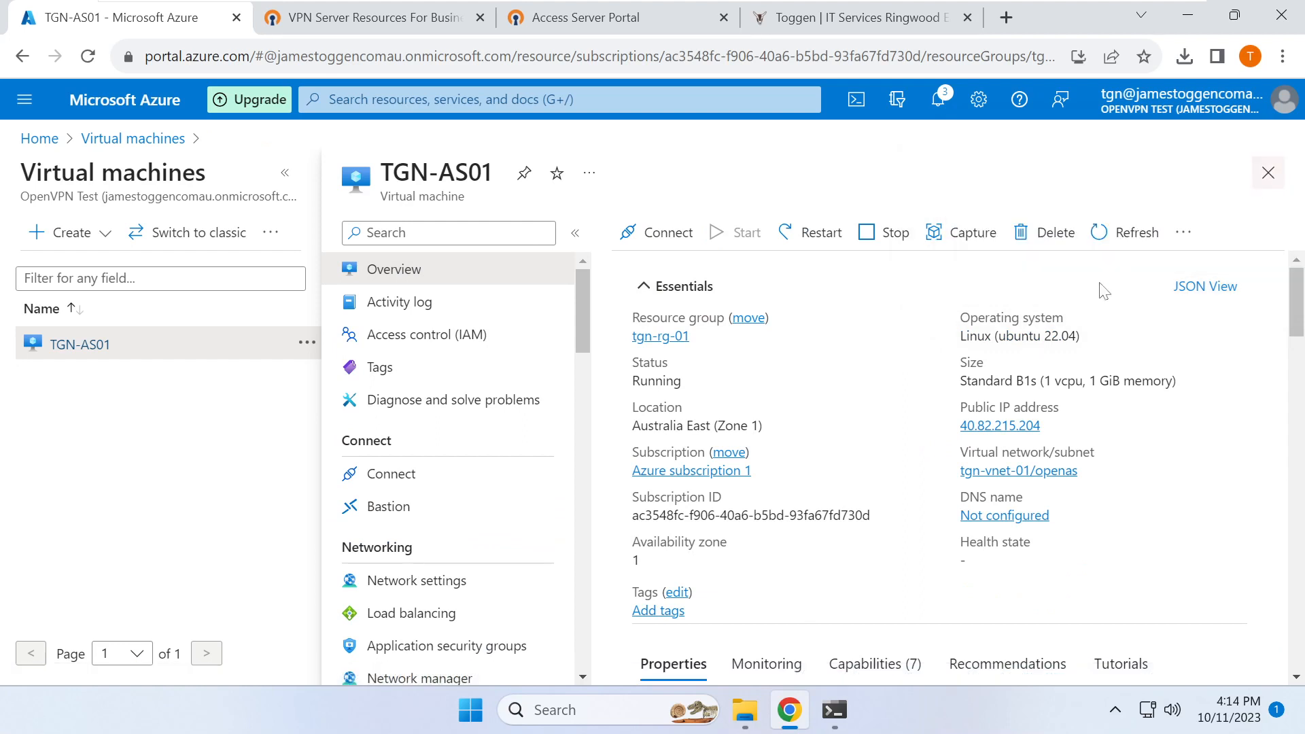
{"action": "left_click", "coordinate": [1055, 427]}
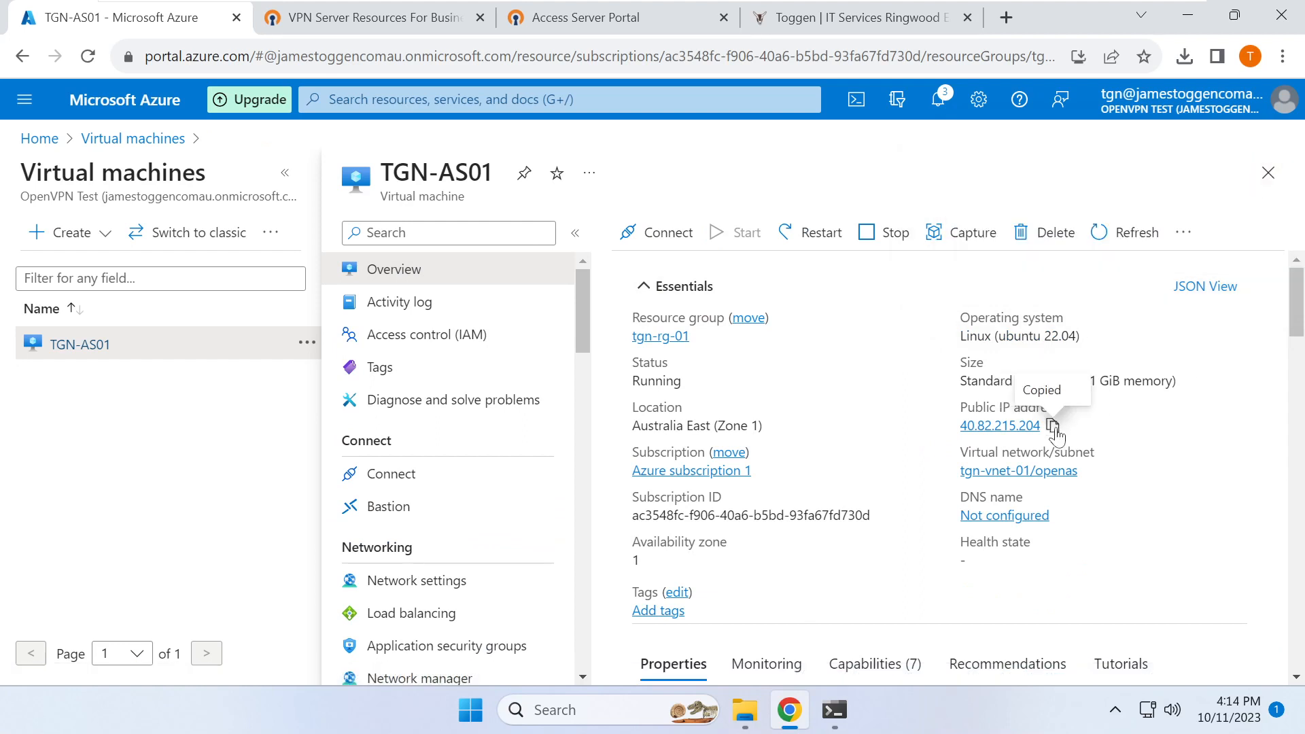
{"action": "left_click", "coordinate": [842, 723]}
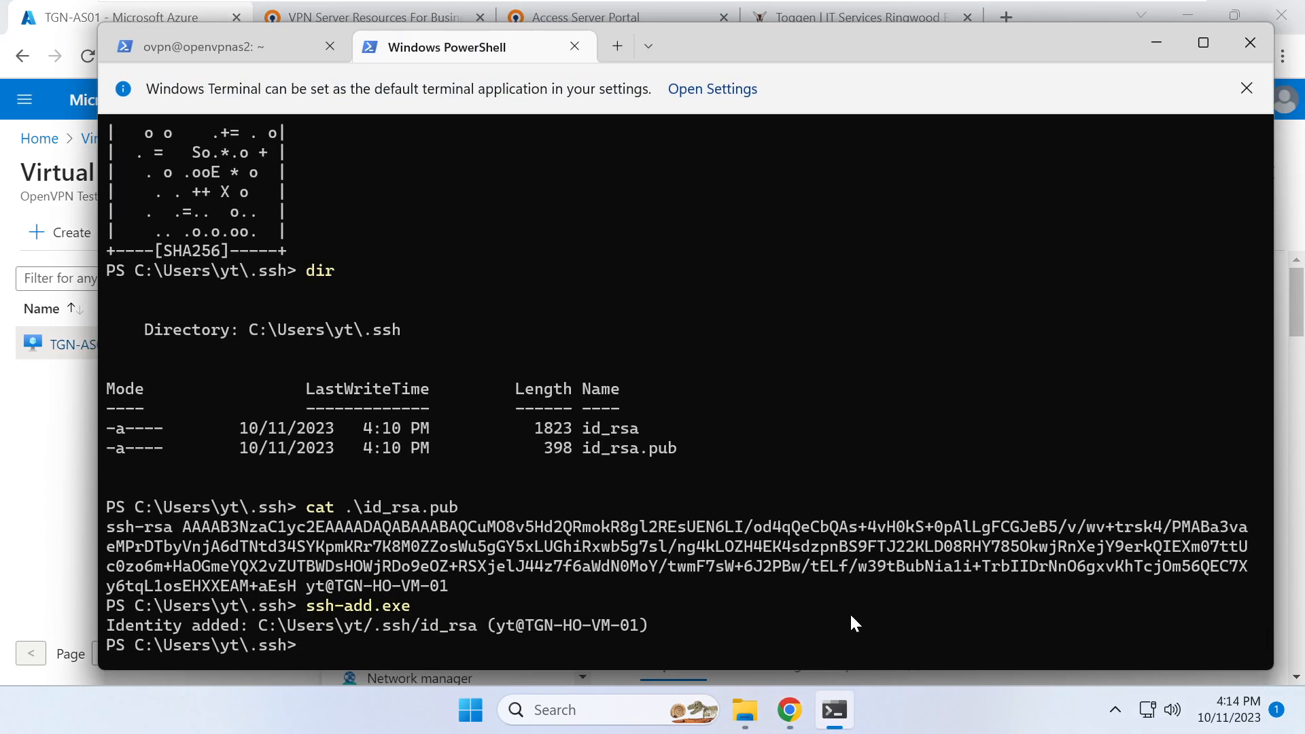
Step: Clear the terminal, move up to the user folder and list its contents
{"action": "type", "text": "cls"}
{"action": "key", "text": "Return"}
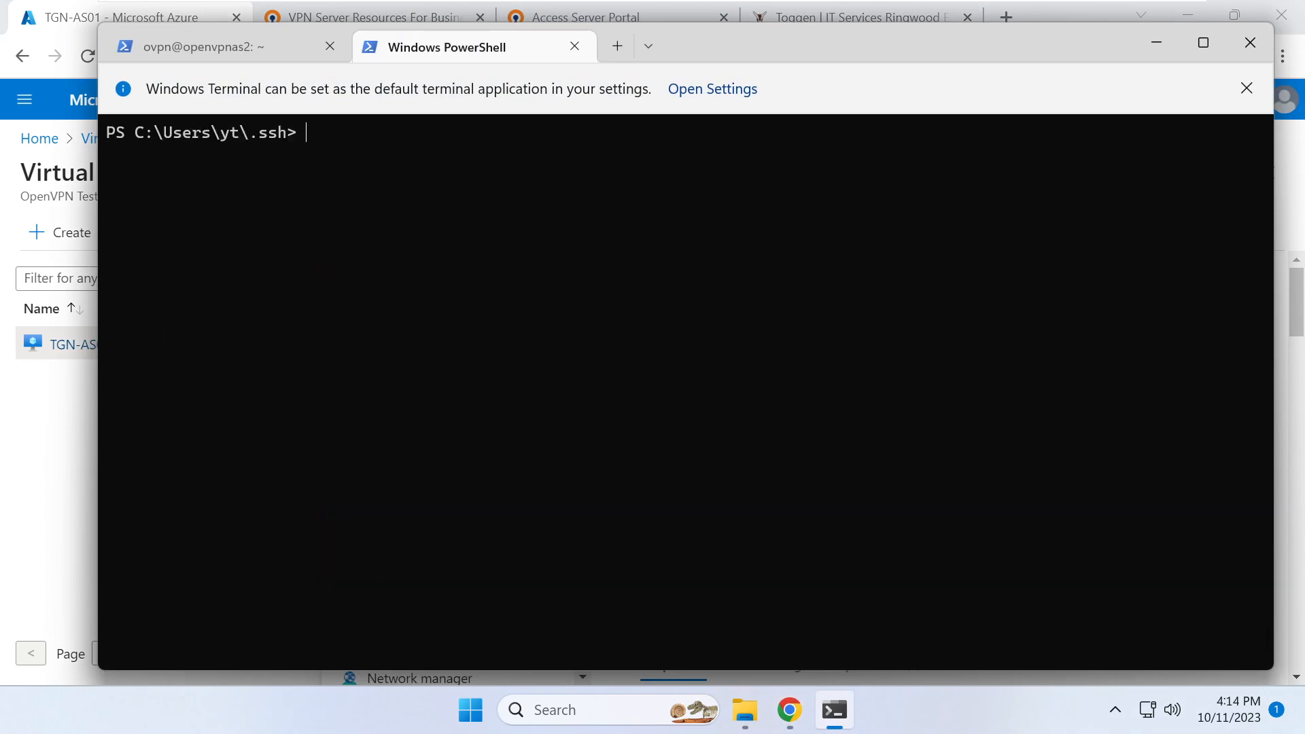
{"action": "type", "text": "cd .."}
{"action": "key", "text": "Return"}
{"action": "type", "text": "dir"}
{"action": "key", "text": "Return"}
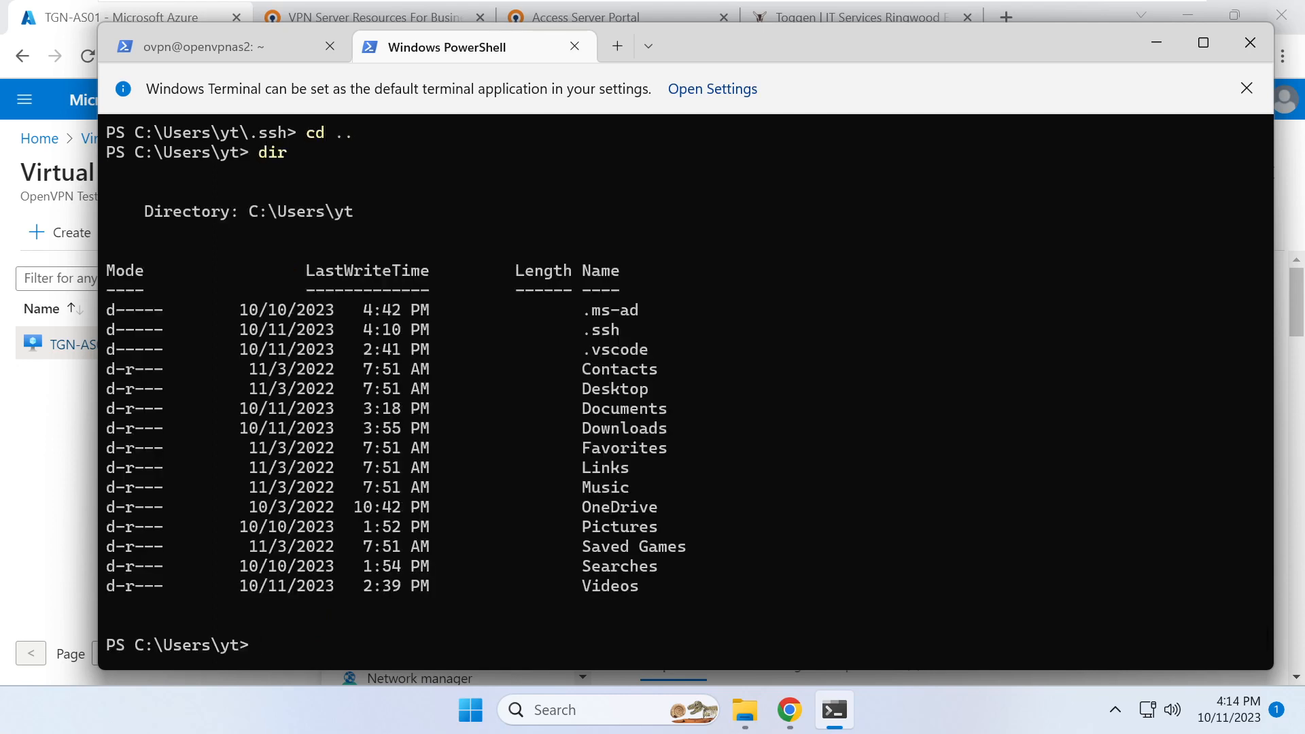
Step: SSH as ovpn to 40.82.215.204 and accept the host key with yes
{"action": "type", "text": "ssh ovpn@"}
{"action": "key", "text": "ctrl+v"}
{"action": "key", "text": "Return"}
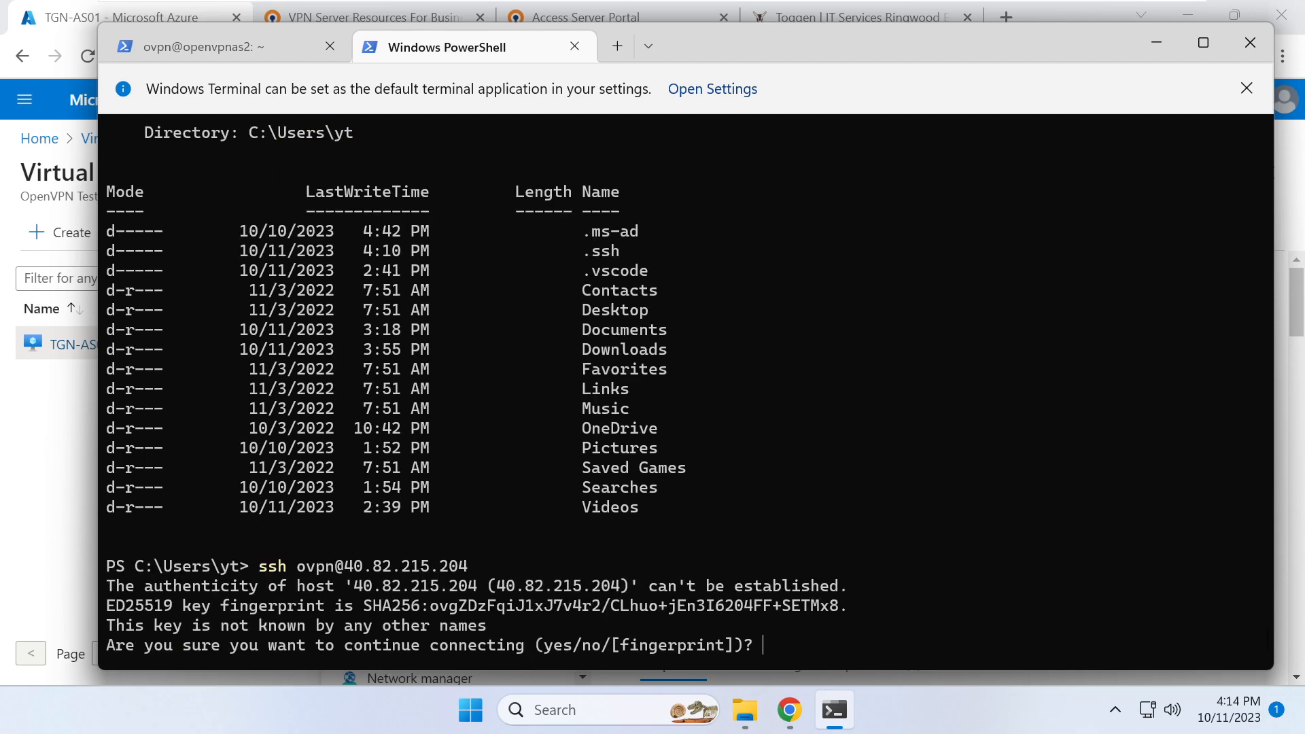
{"action": "type", "text": "yes"}
{"action": "key", "text": "Return"}
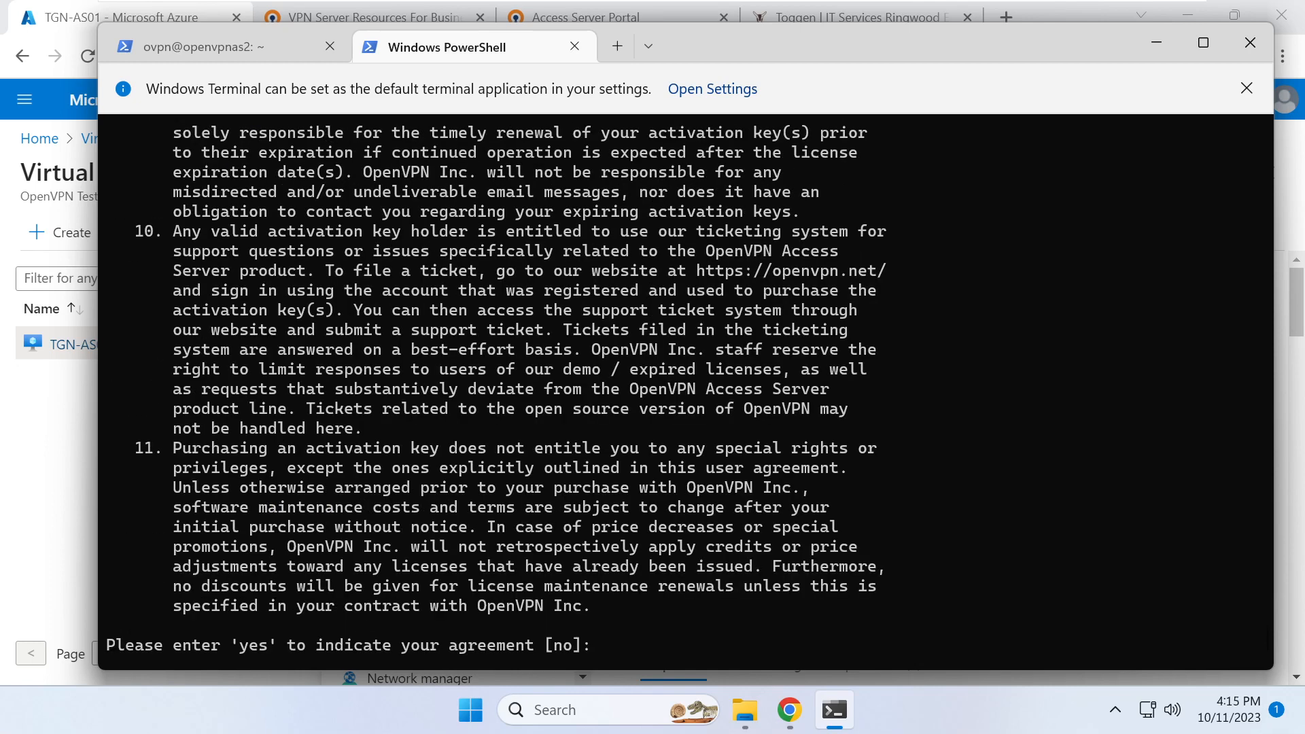
Step: Accept the licence, make this the primary node, and serve the Admin UI on all interfaces (1)
{"action": "type", "text": "yes"}
{"action": "key", "text": "Return"}
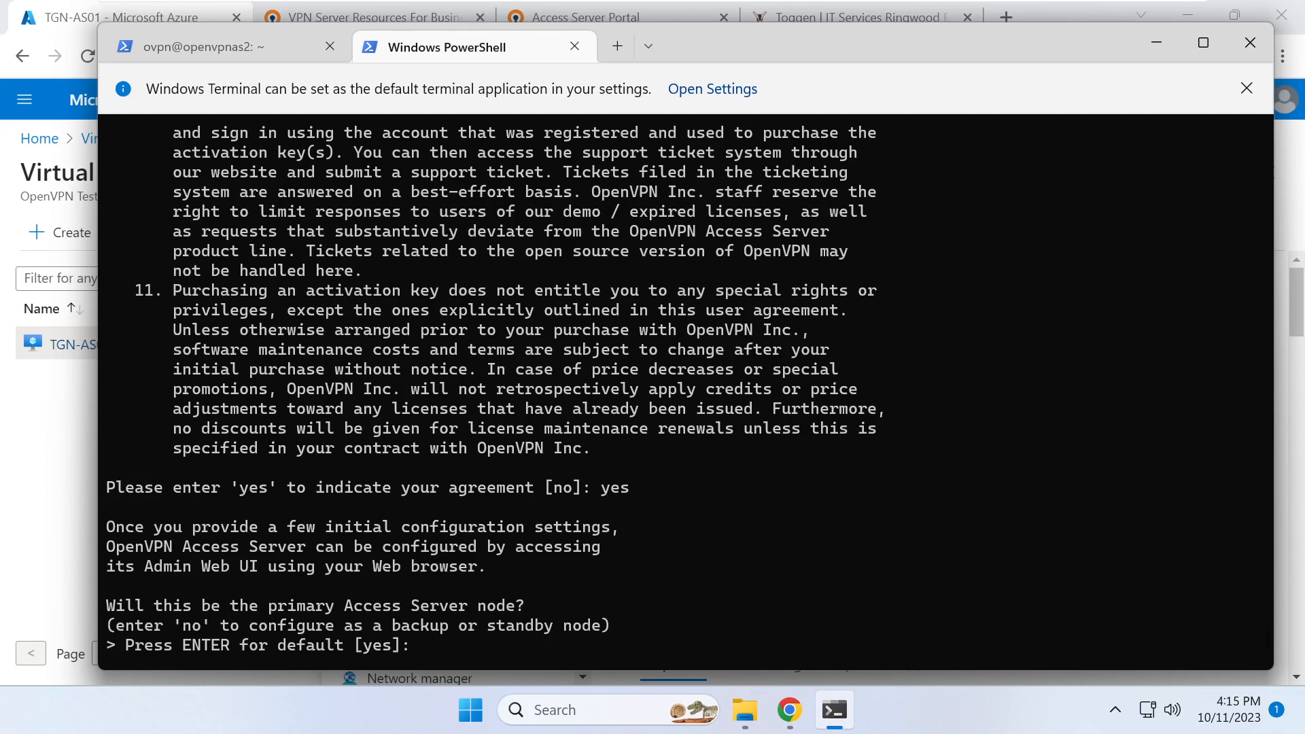
{"action": "key", "text": "Return"}
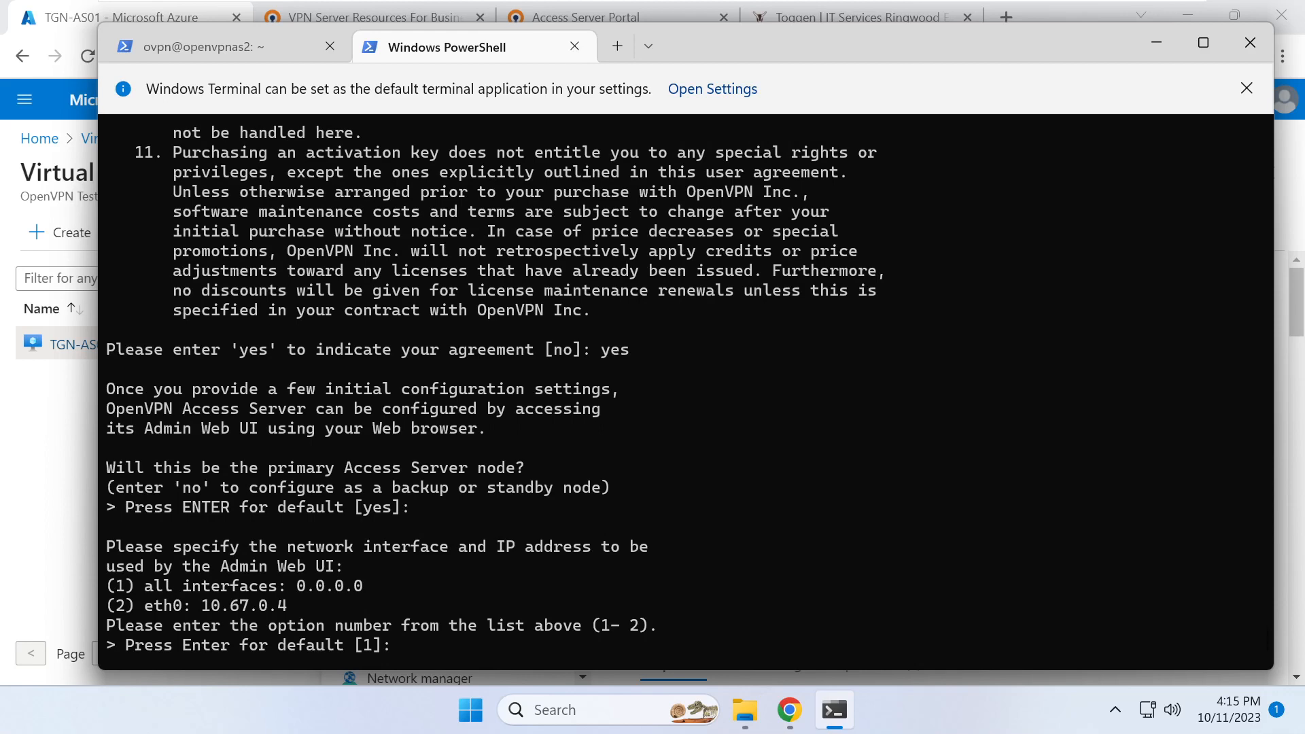
{"action": "type", "text": "1"}
{"action": "key", "text": "Return"}
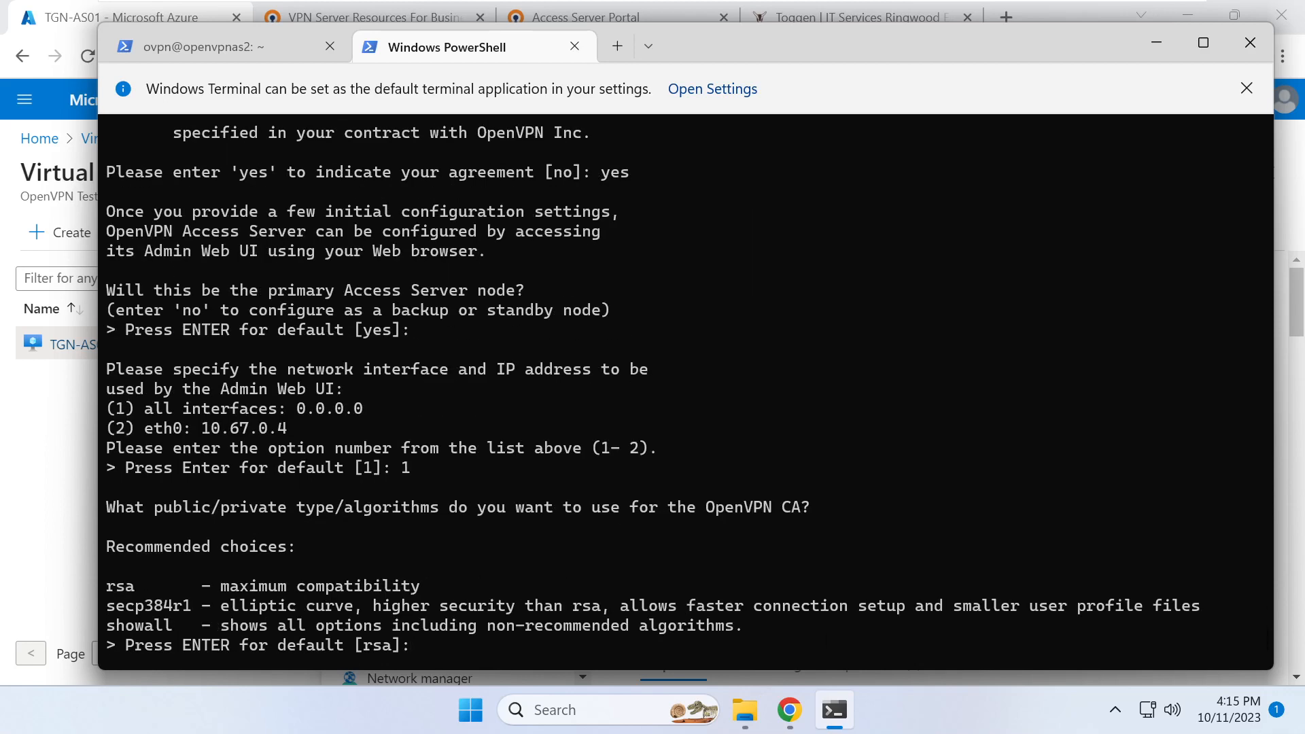
Step: Use secp384r1 as the algorithm for both the OpenVPN CA and the web certificate
{"action": "double_click", "coordinate": [154, 607]}
{"action": "right_click", "coordinate": [447, 648]}
{"action": "double_click", "coordinate": [136, 609]}
{"action": "right_click", "coordinate": [135, 609]}
{"action": "right_click", "coordinate": [519, 641]}
{"action": "key", "text": "Return"}
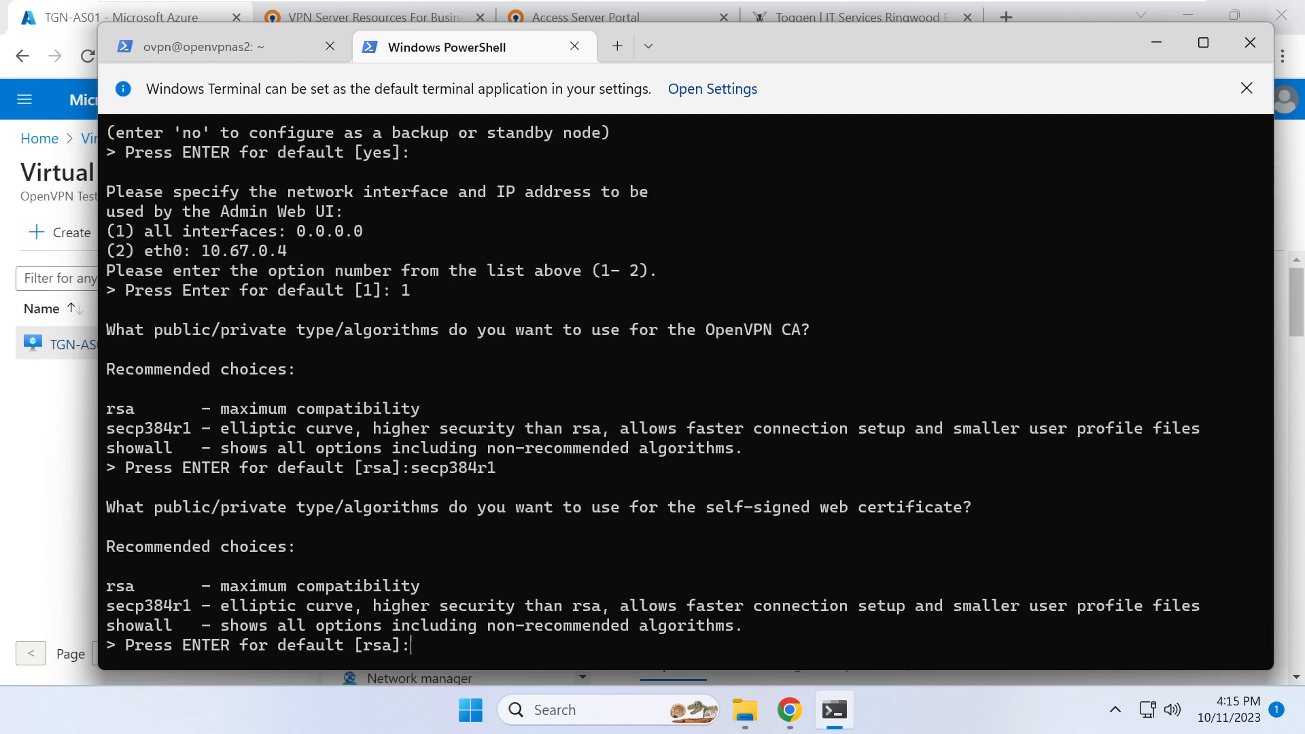
{"action": "right_click", "coordinate": [465, 647]}
{"action": "key", "text": "Return"}
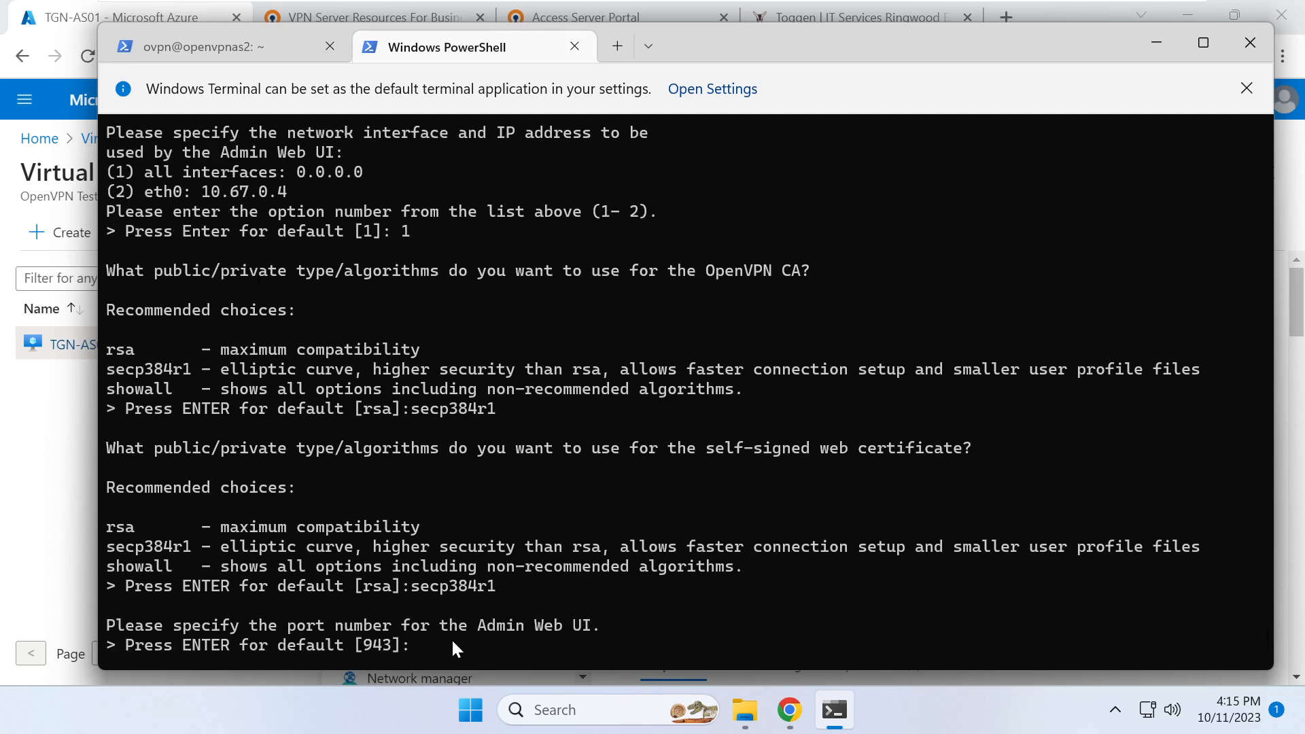
Step: Set the Admin Web UI port to 50443 and keep daemon TCP port 443
{"action": "type", "text": "50443"}
{"action": "key", "text": "Return"}
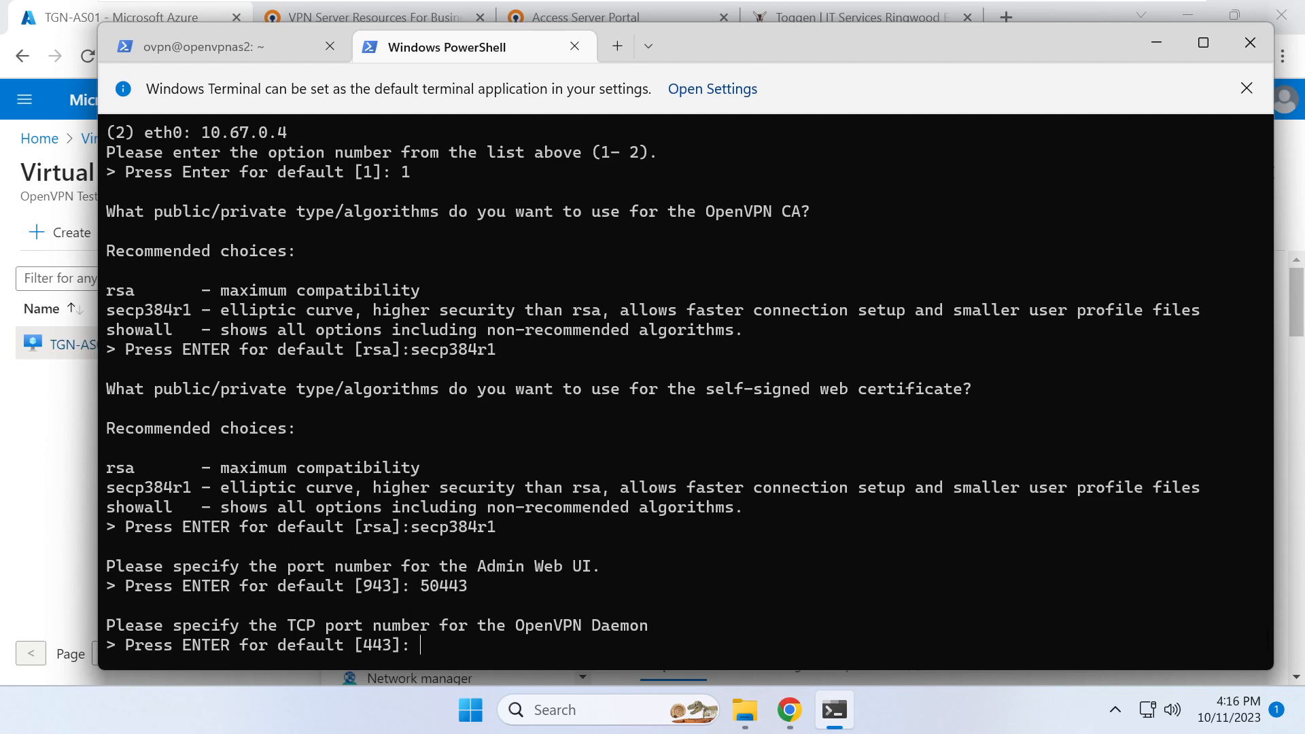
{"action": "key", "text": "Return"}
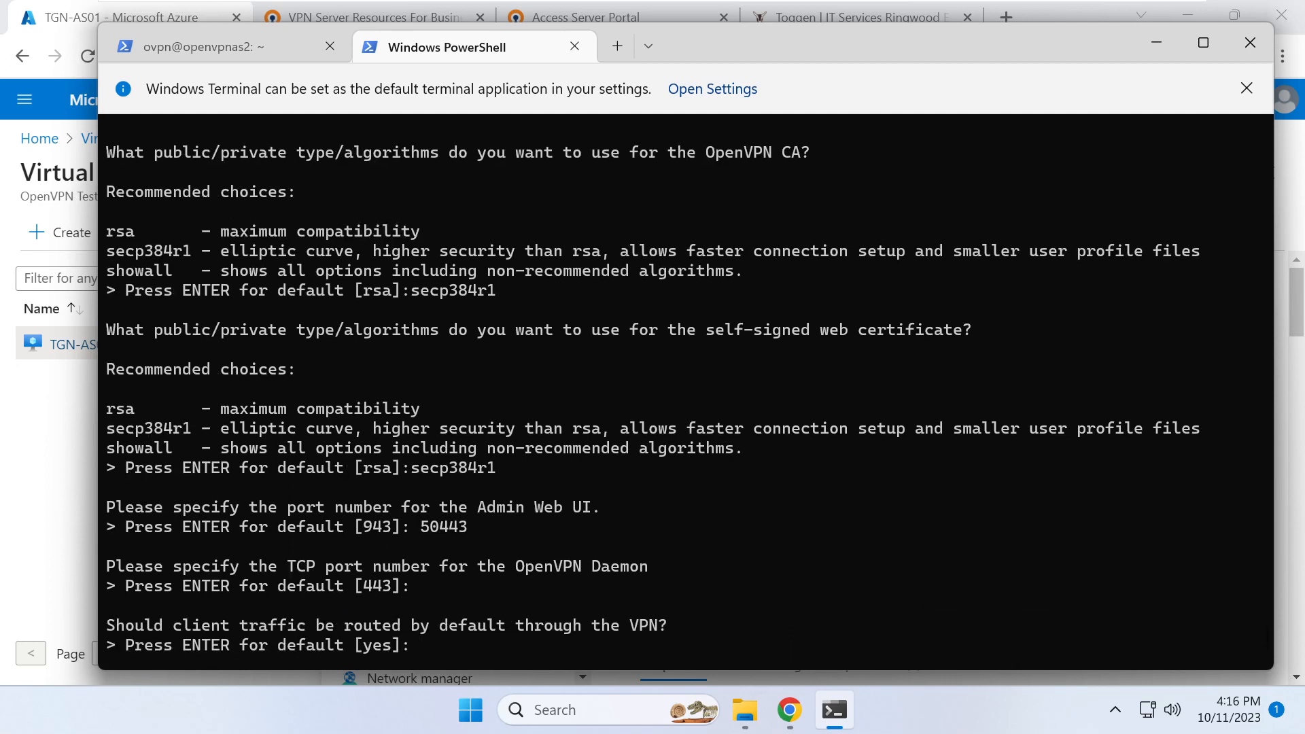
Step: Disable client traffic and DNS routing, keep private subnets, and use openvpn as admin login
{"action": "type", "text": "no"}
{"action": "key", "text": "Return"}
{"action": "type", "text": "no"}
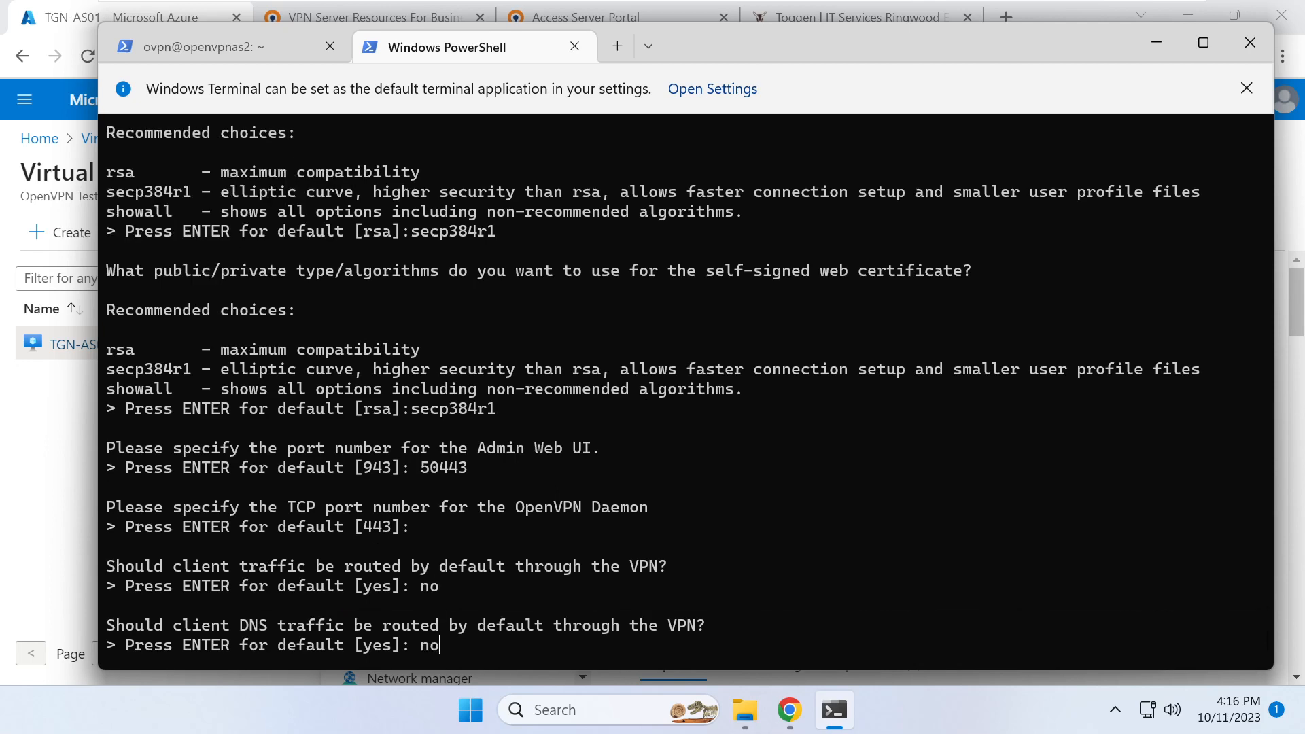
{"action": "key", "text": "Return"}
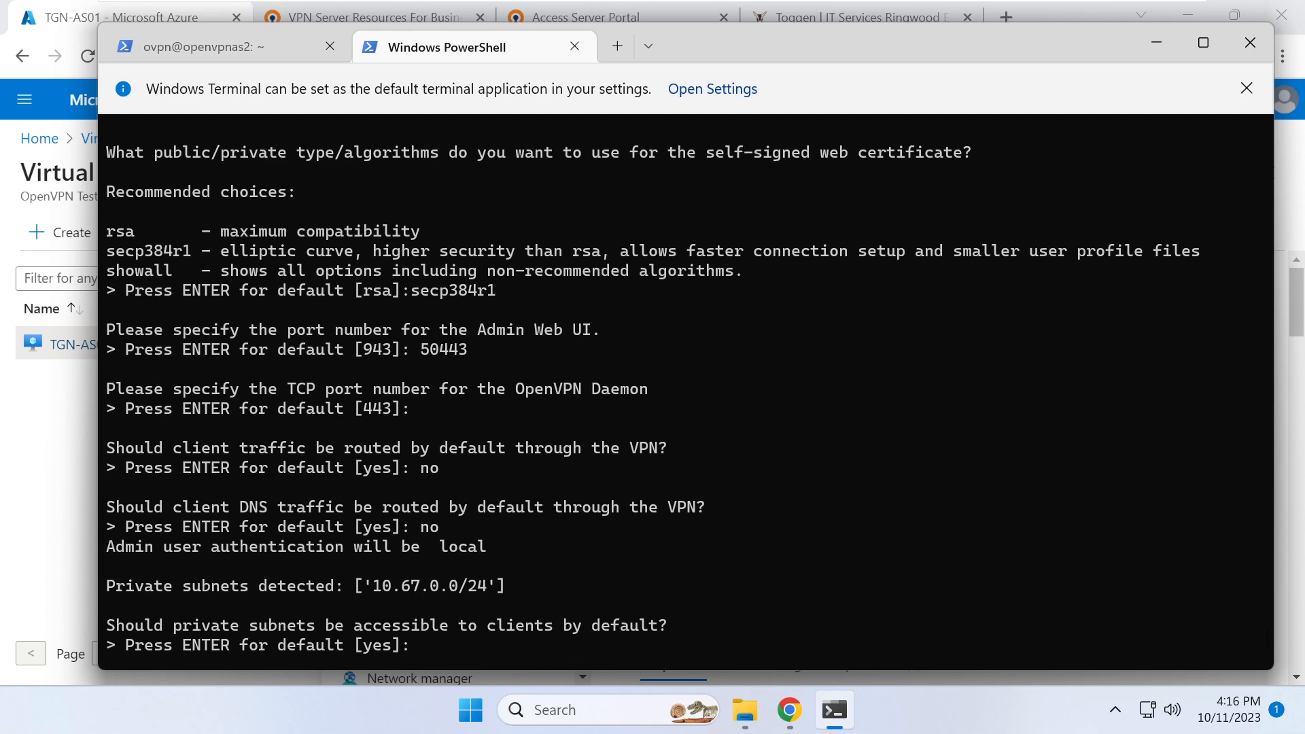
{"action": "key", "text": "Return"}
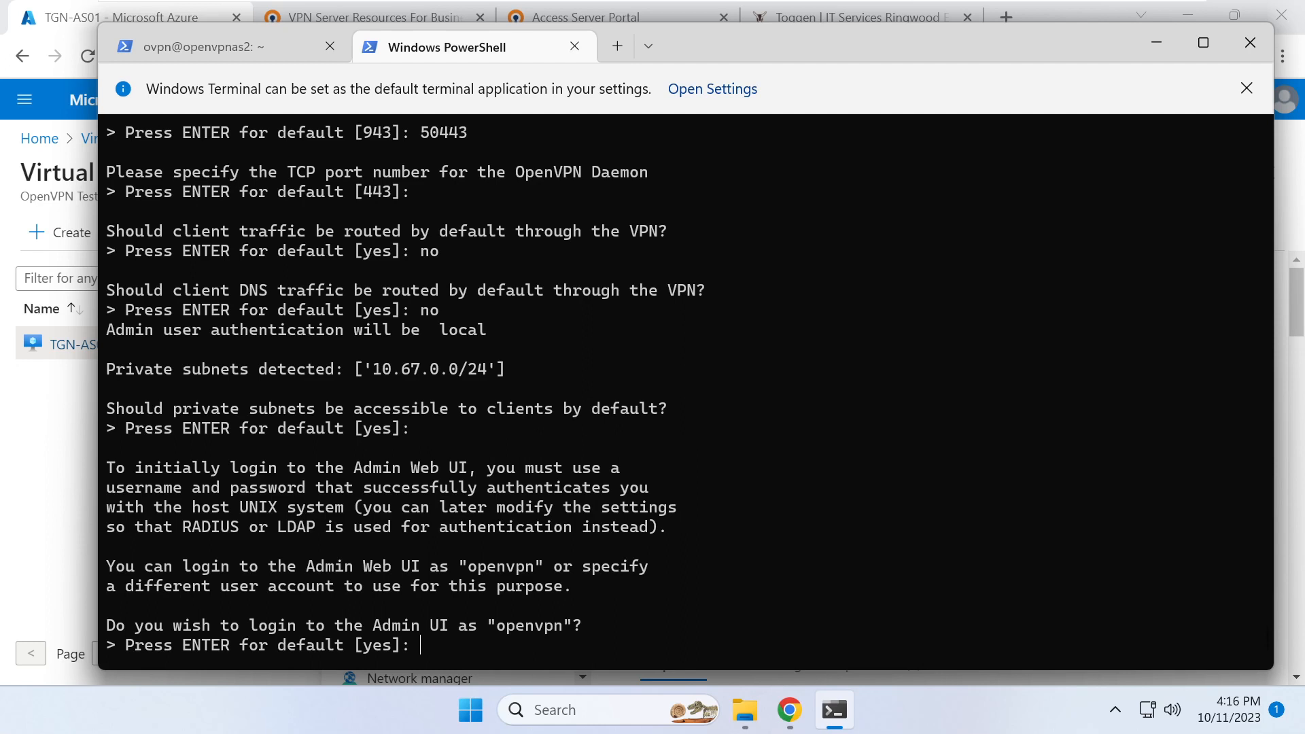
{"action": "key", "text": "Return"}
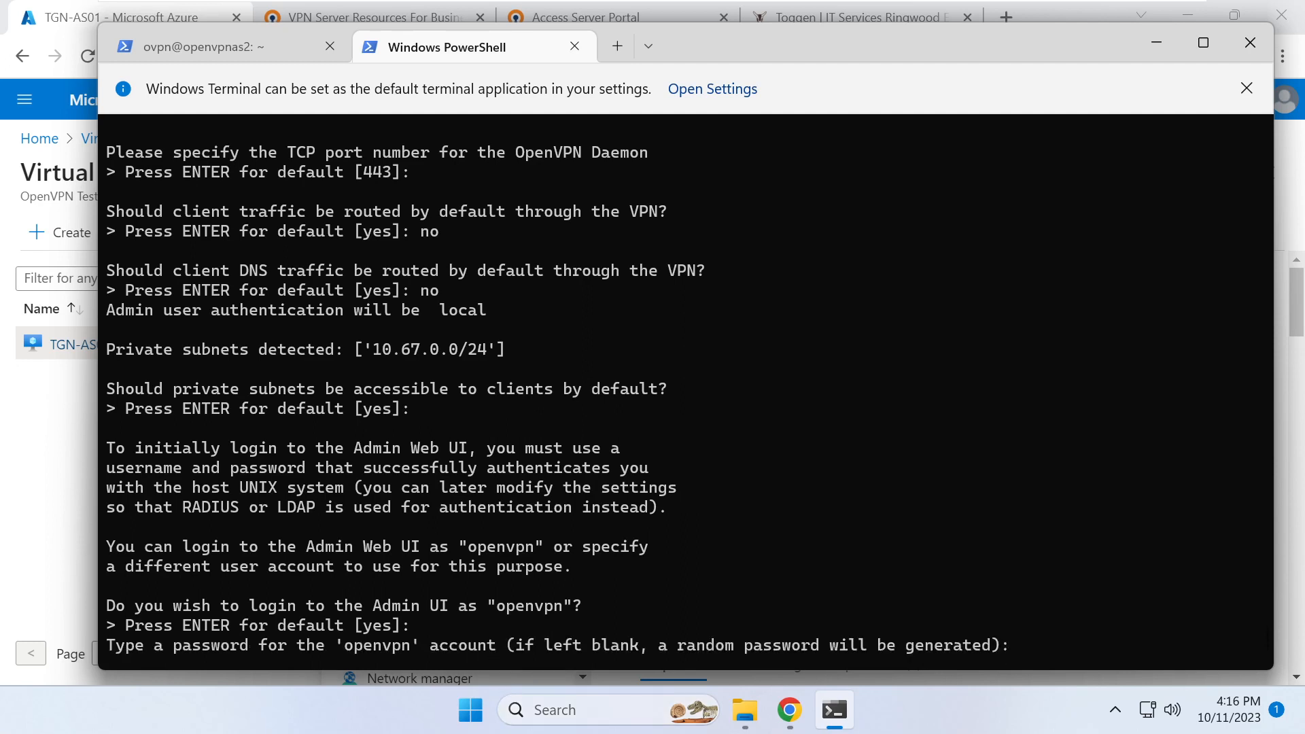
Step: Open OpenVPNAS.md from Documents\OpenVPN AS in VS Code and select the stored password
{"action": "left_click", "coordinate": [745, 709]}
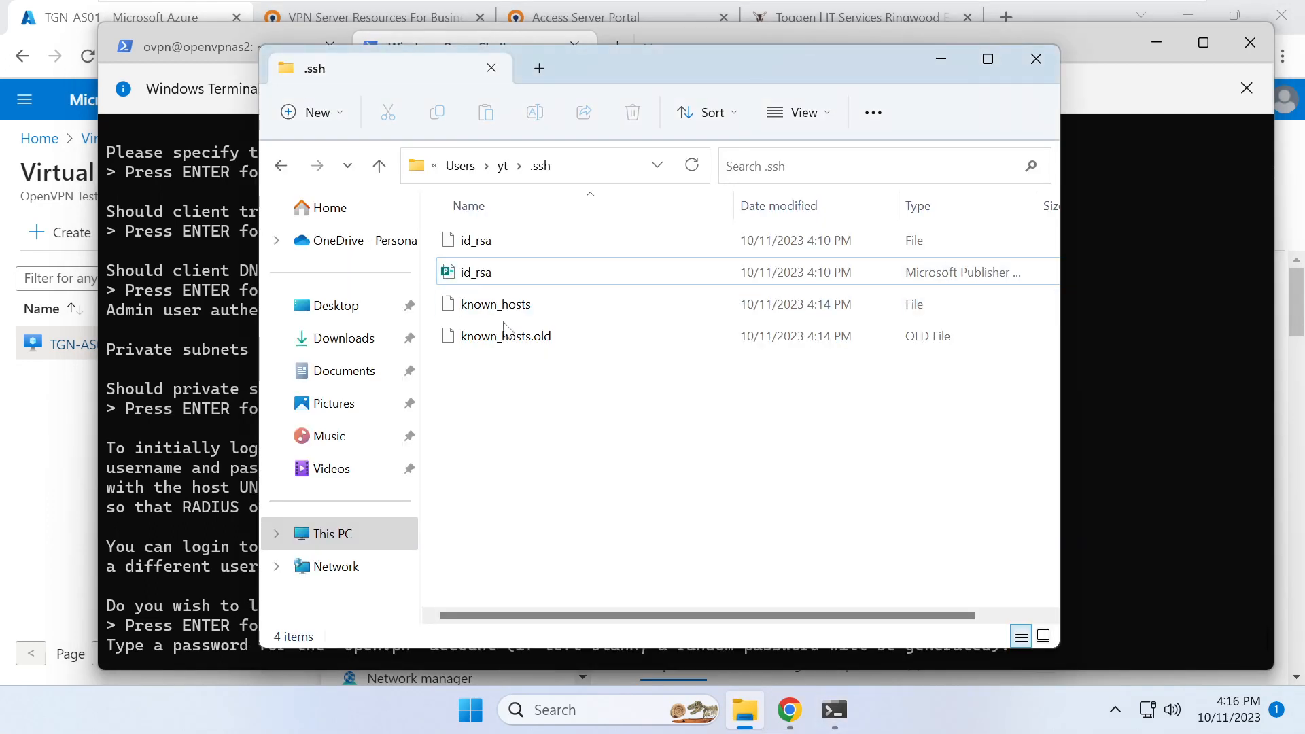
{"action": "left_click", "coordinate": [343, 370]}
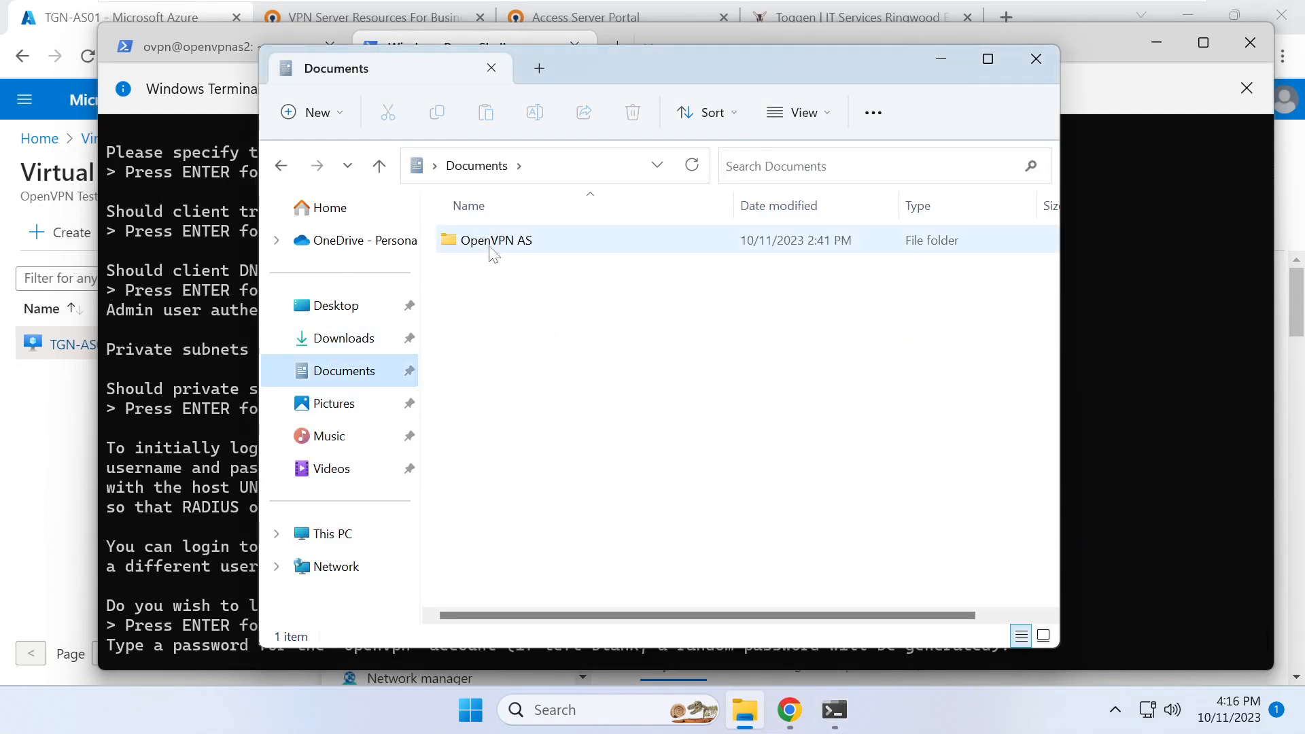
{"action": "double_click", "coordinate": [489, 248]}
{"action": "left_click", "coordinate": [510, 249]}
{"action": "right_click", "coordinate": [512, 250]}
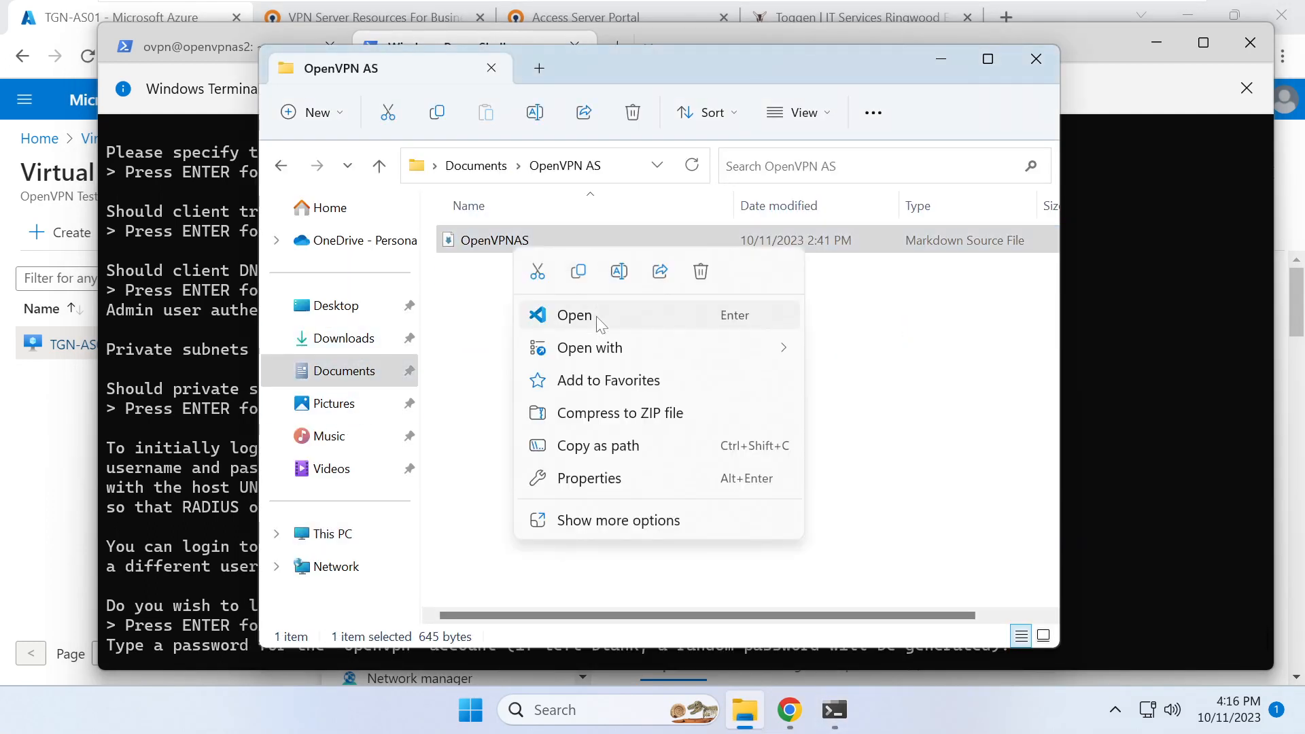
{"action": "left_click", "coordinate": [597, 316]}
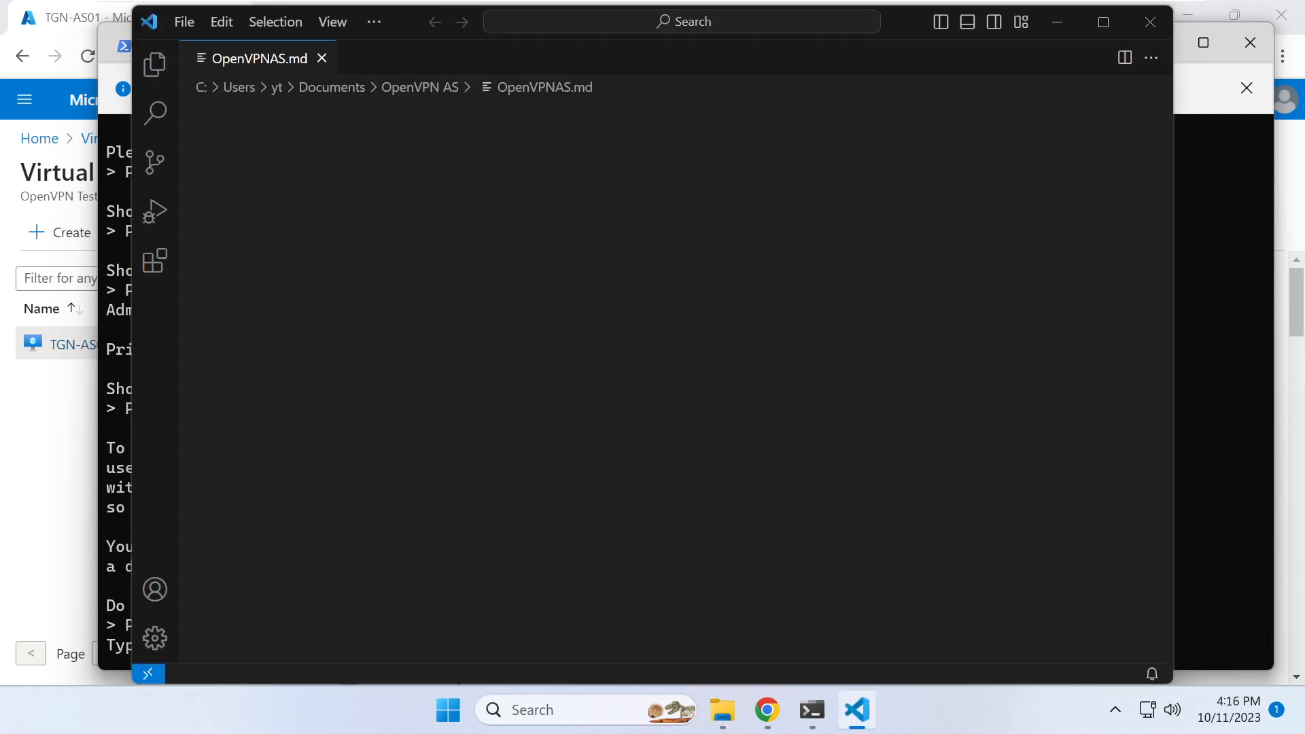
{"action": "left_click_drag", "start_coordinate": [375, 223], "coordinate": [249, 224]}
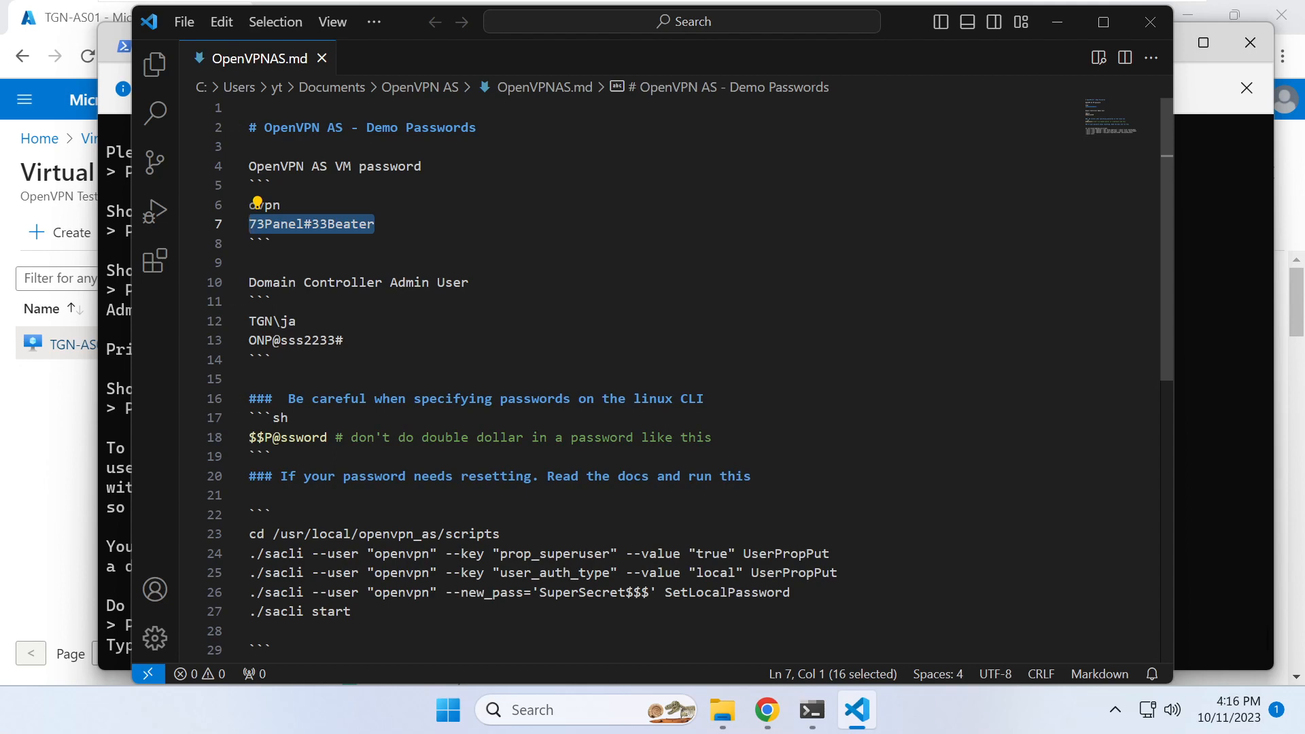
Step: Enter and confirm the openvpn account password, leaving the activation key blank
{"action": "left_click", "coordinate": [767, 710]}
{"action": "left_click", "coordinate": [813, 714]}
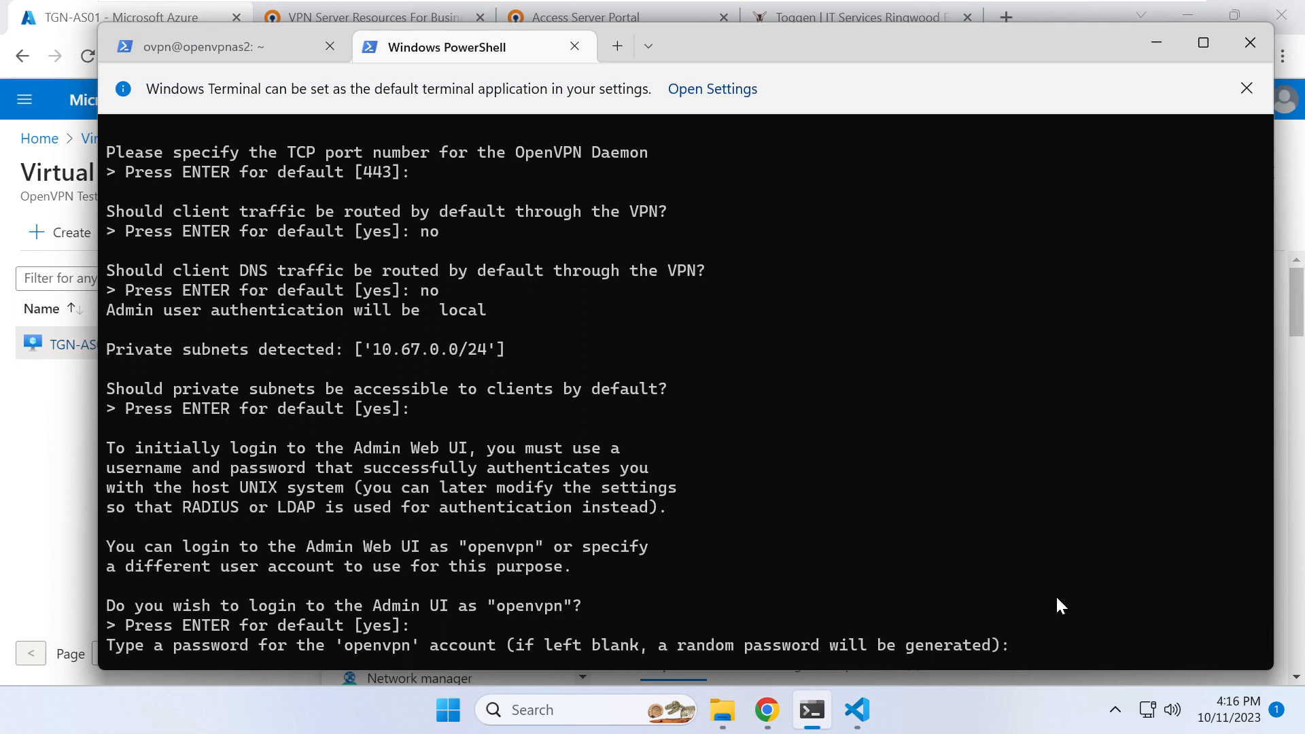
{"action": "key", "text": "Return"}
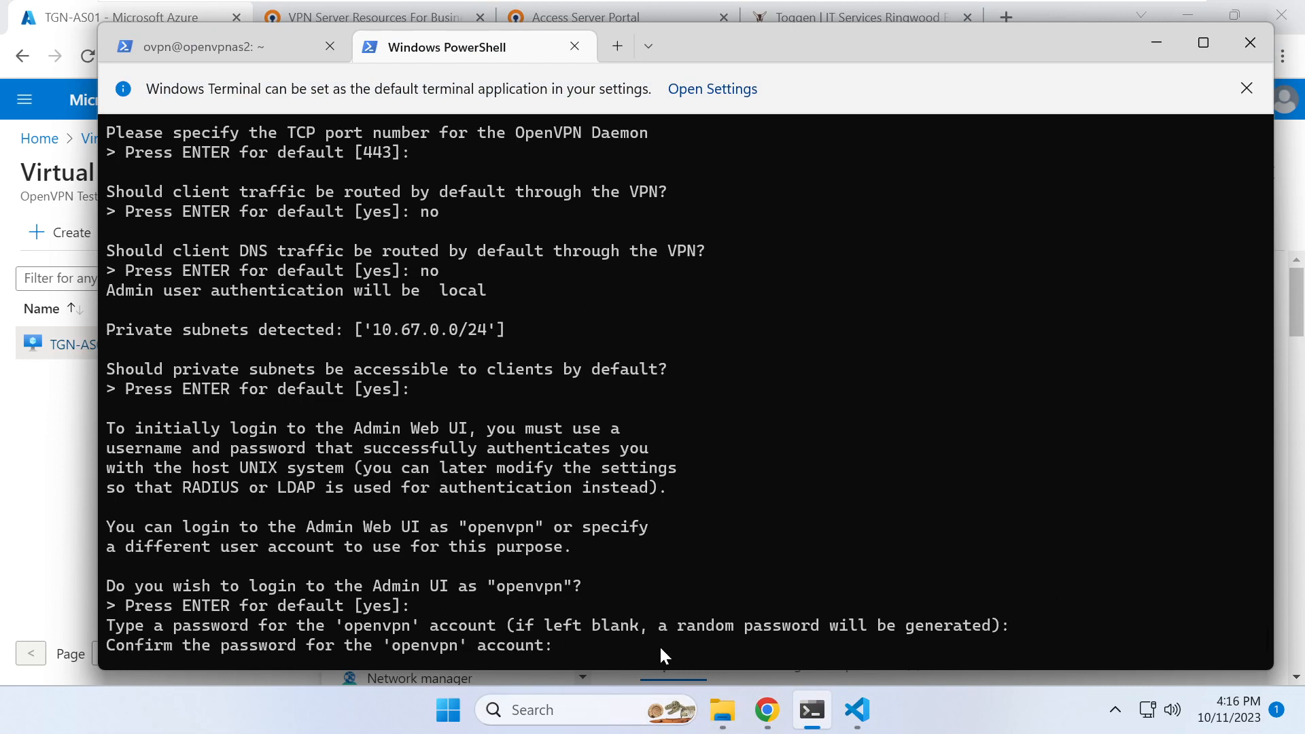
{"action": "key", "text": "Return"}
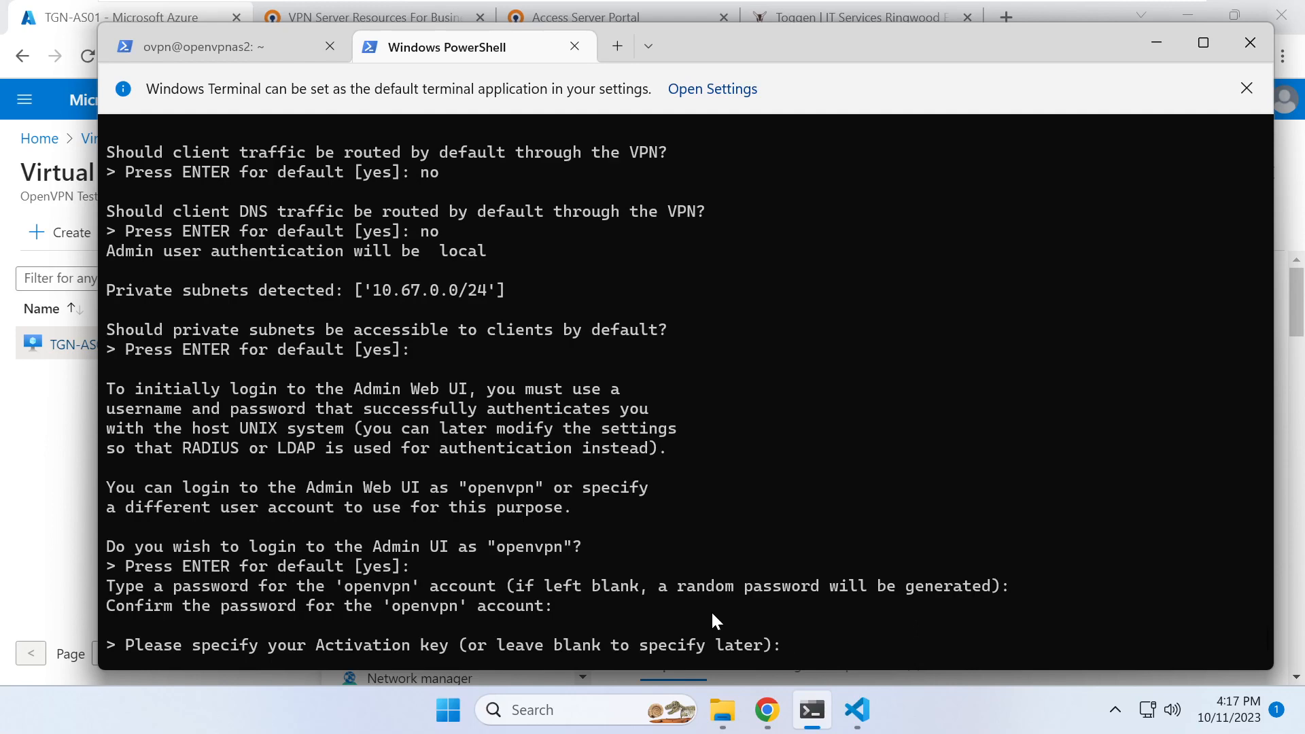
{"action": "key", "text": "Return"}
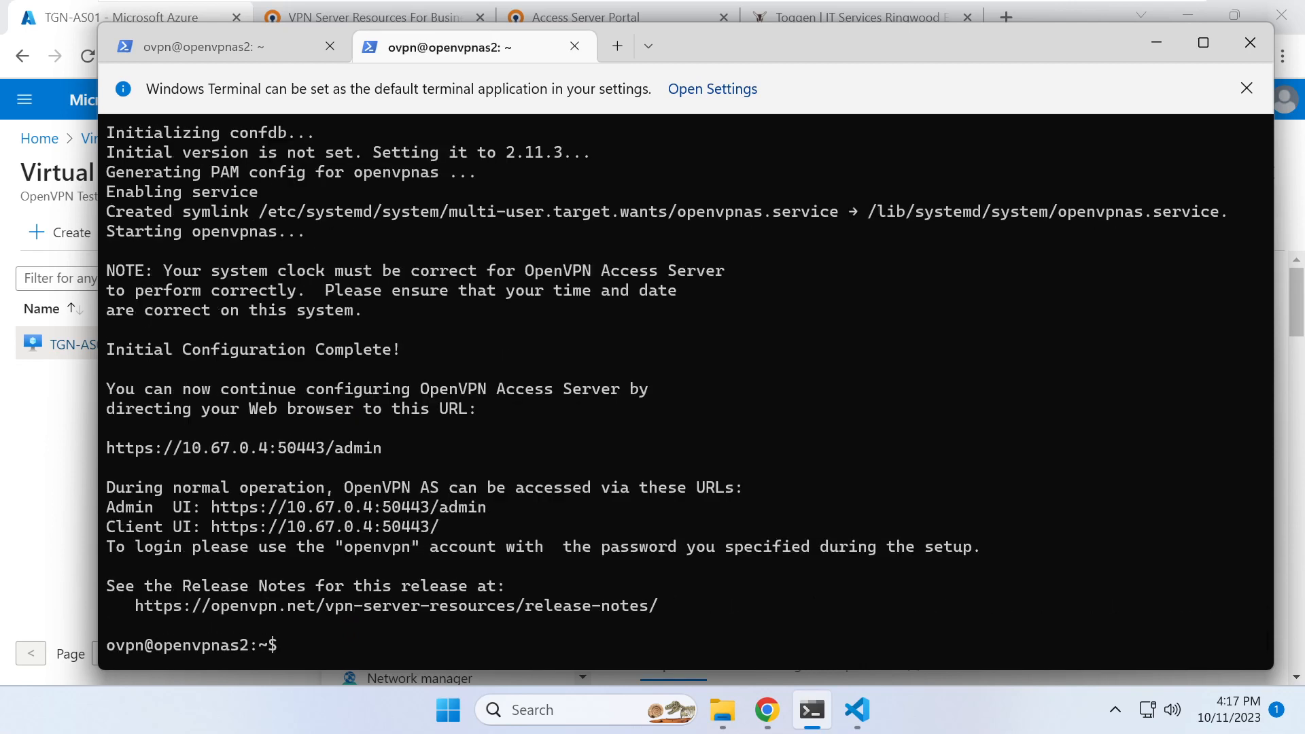
Step: Copy the double-dollar example password from line 18 of the OpenVPNAS.md notes
{"action": "left_click", "coordinate": [858, 712]}
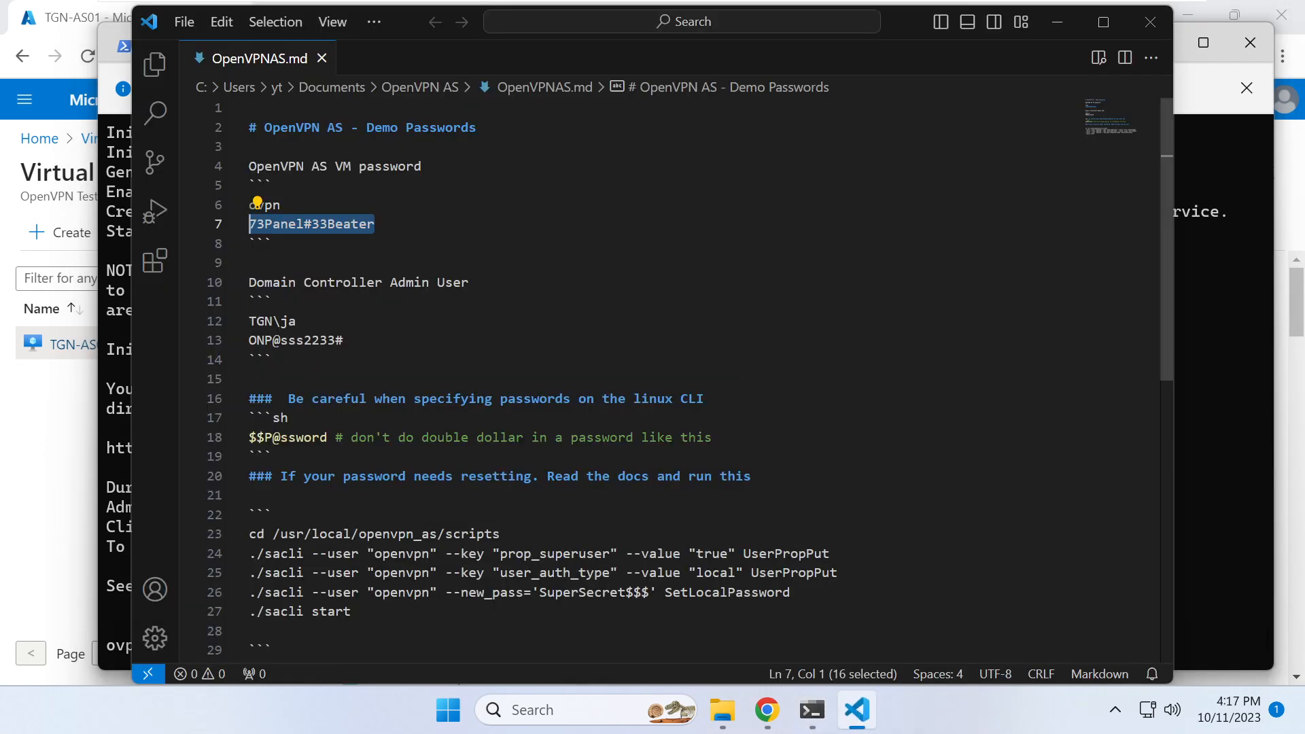
{"action": "left_click_drag", "start_coordinate": [407, 17], "coordinate": [660, 13]}
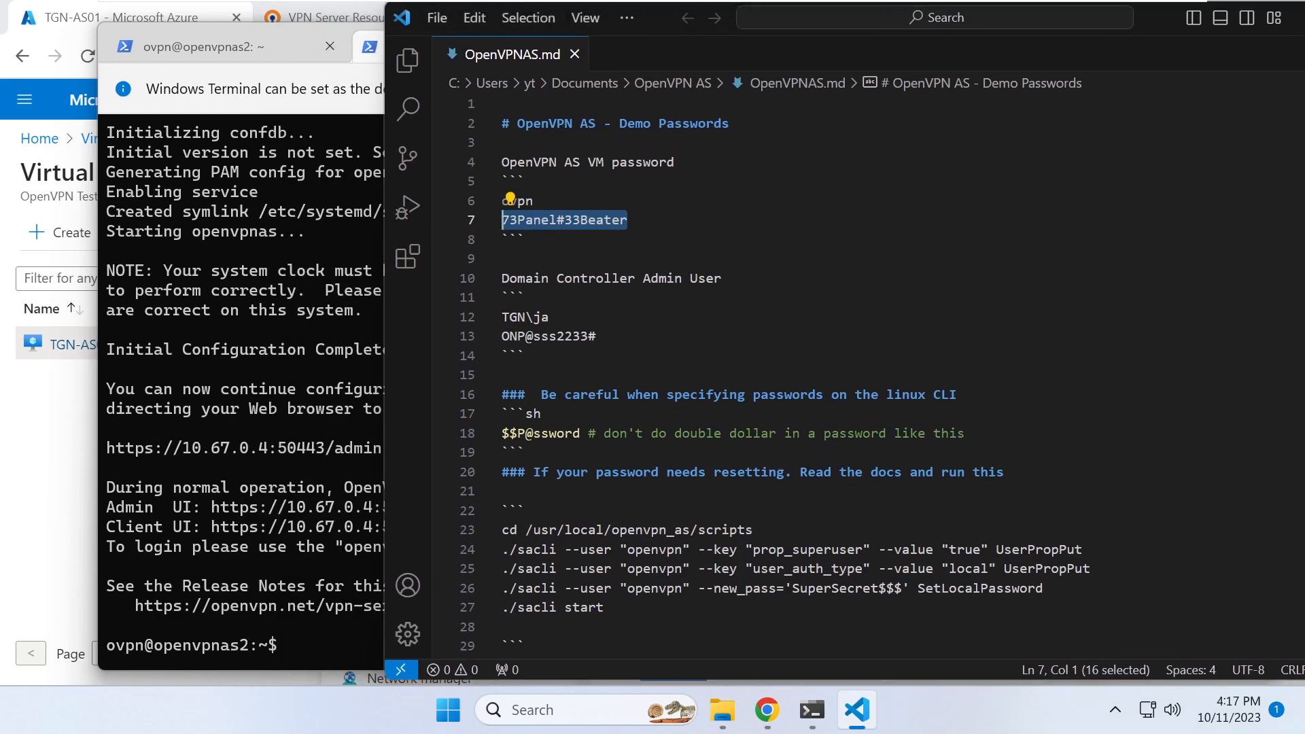
{"action": "mouse_move", "coordinate": [502, 221]}
{"action": "left_mouse_down"}
{"action": "mouse_move", "coordinate": [628, 220]}
{"action": "mouse_move", "coordinate": [502, 220]}
{"action": "left_mouse_up"}
{"action": "left_click_drag", "start_coordinate": [580, 433], "coordinate": [501, 433]}
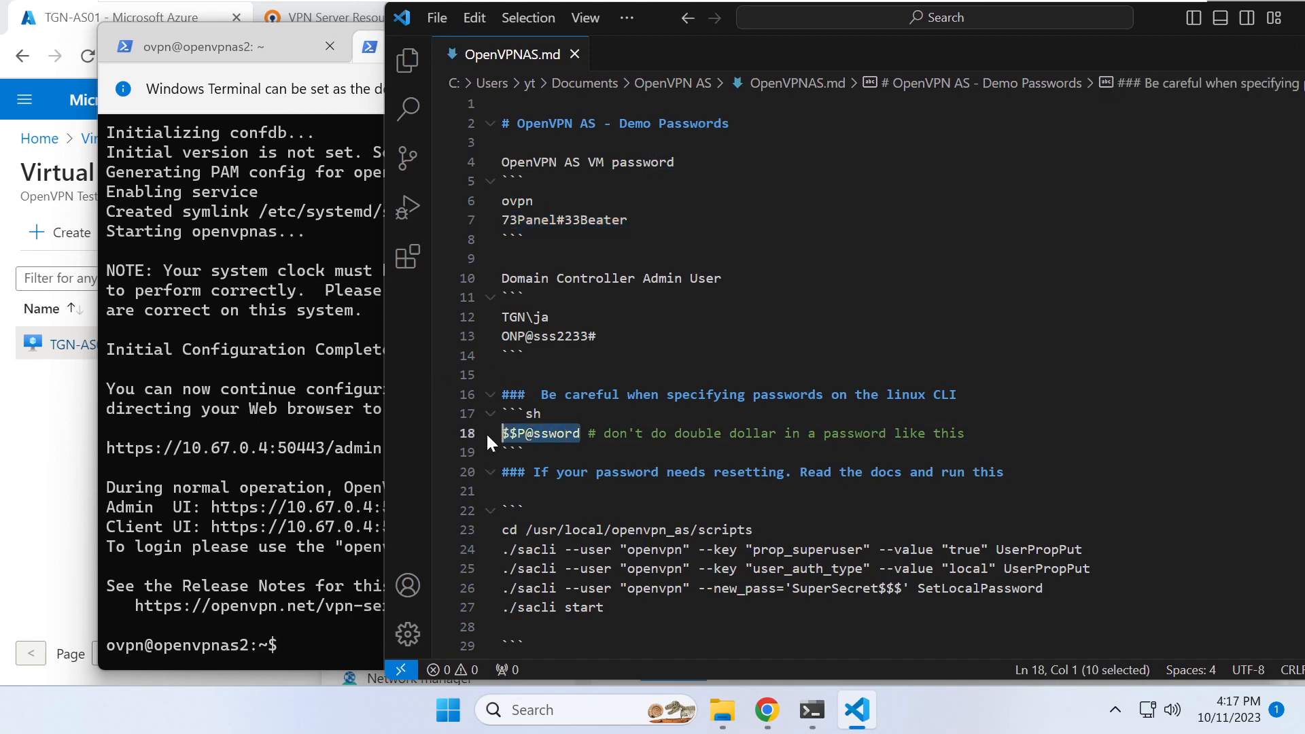
{"action": "key", "text": "ctrl+c"}
Step: Run the example password in the terminal unquoted, then in single quotes, to show $$ expansion
{"action": "left_click", "coordinate": [312, 649]}
{"action": "right_click", "coordinate": [336, 645]}
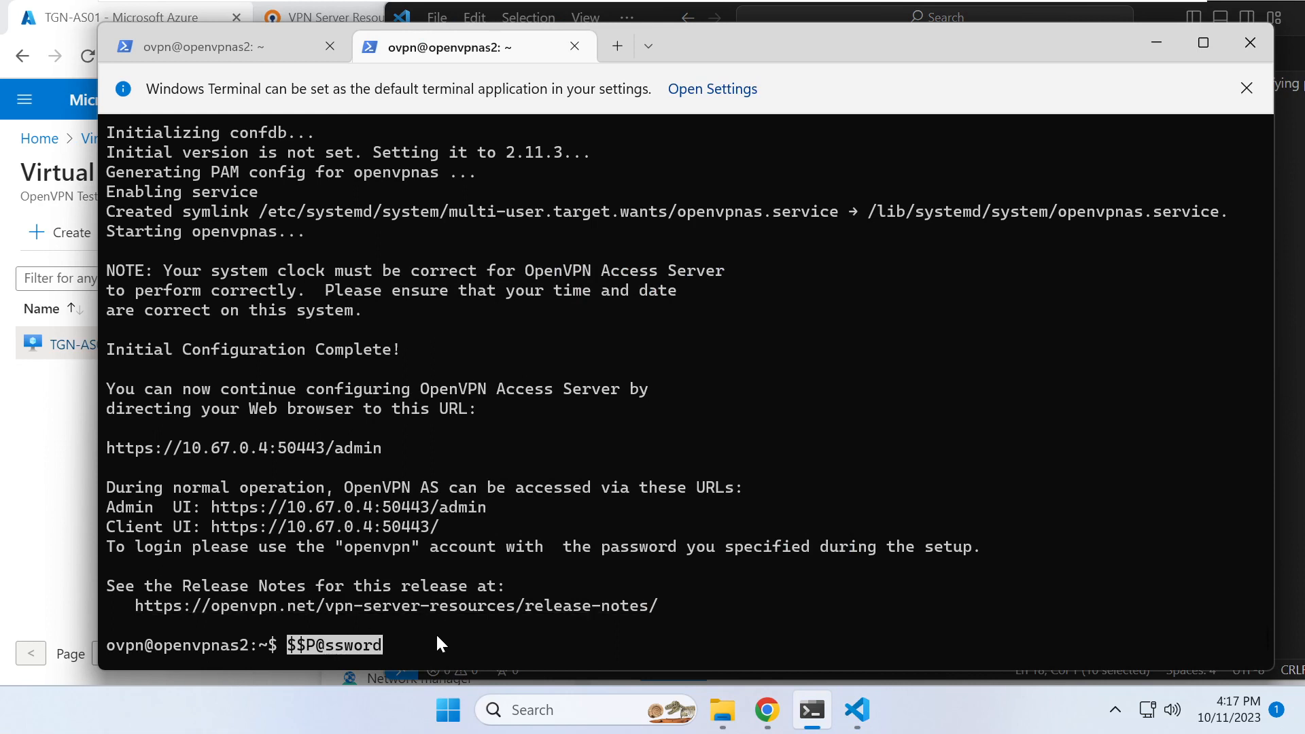
{"action": "key", "text": "Return"}
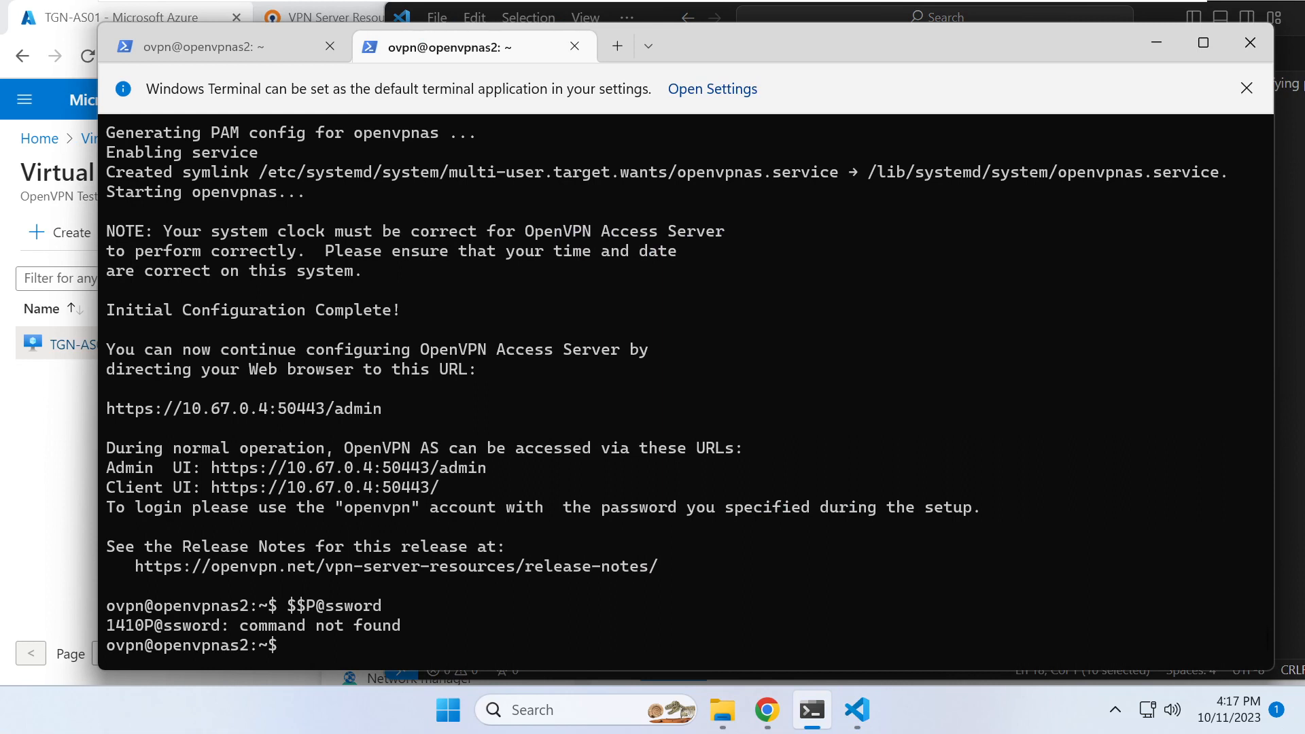
{"action": "key", "text": "Up"}
{"action": "type", "text": "'"}
{"action": "type", "text": "'"}
{"action": "key", "text": "Return"}
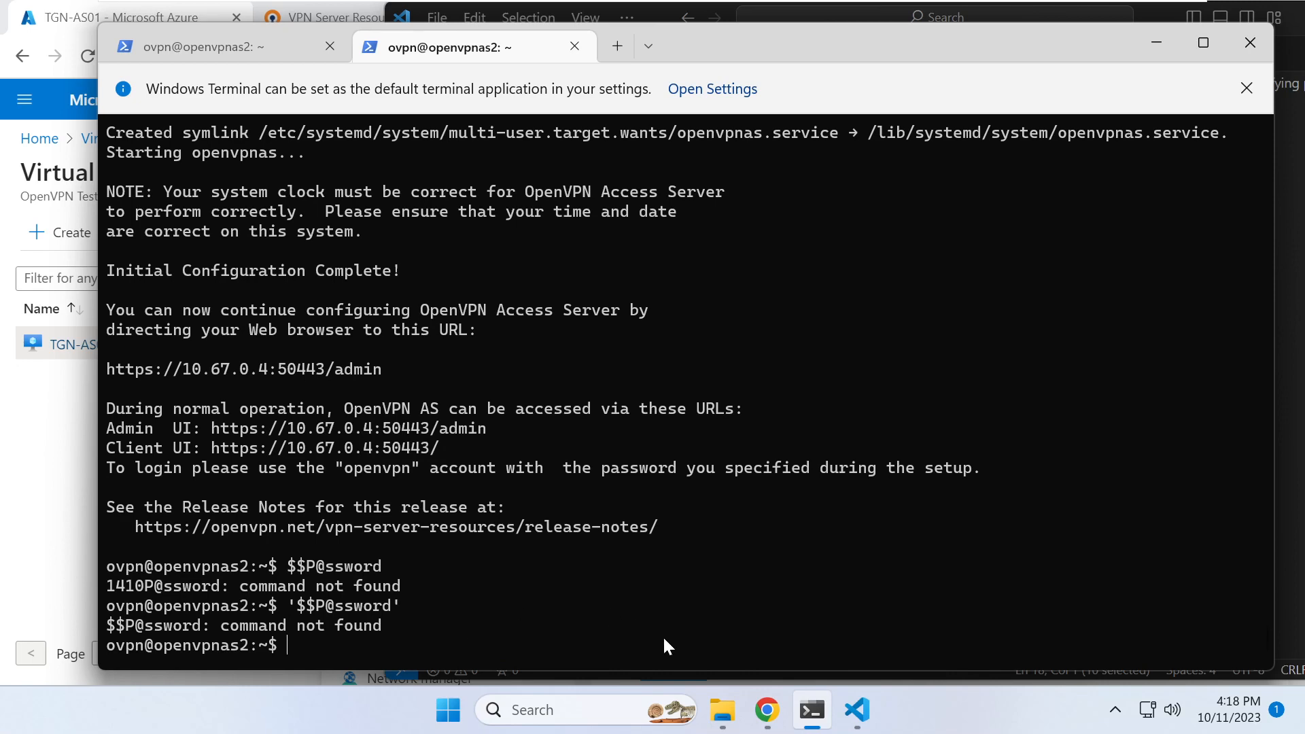
Step: Copy the cd command for the sacli scripts folder from line 23 of the notes
{"action": "left_click", "coordinate": [856, 711]}
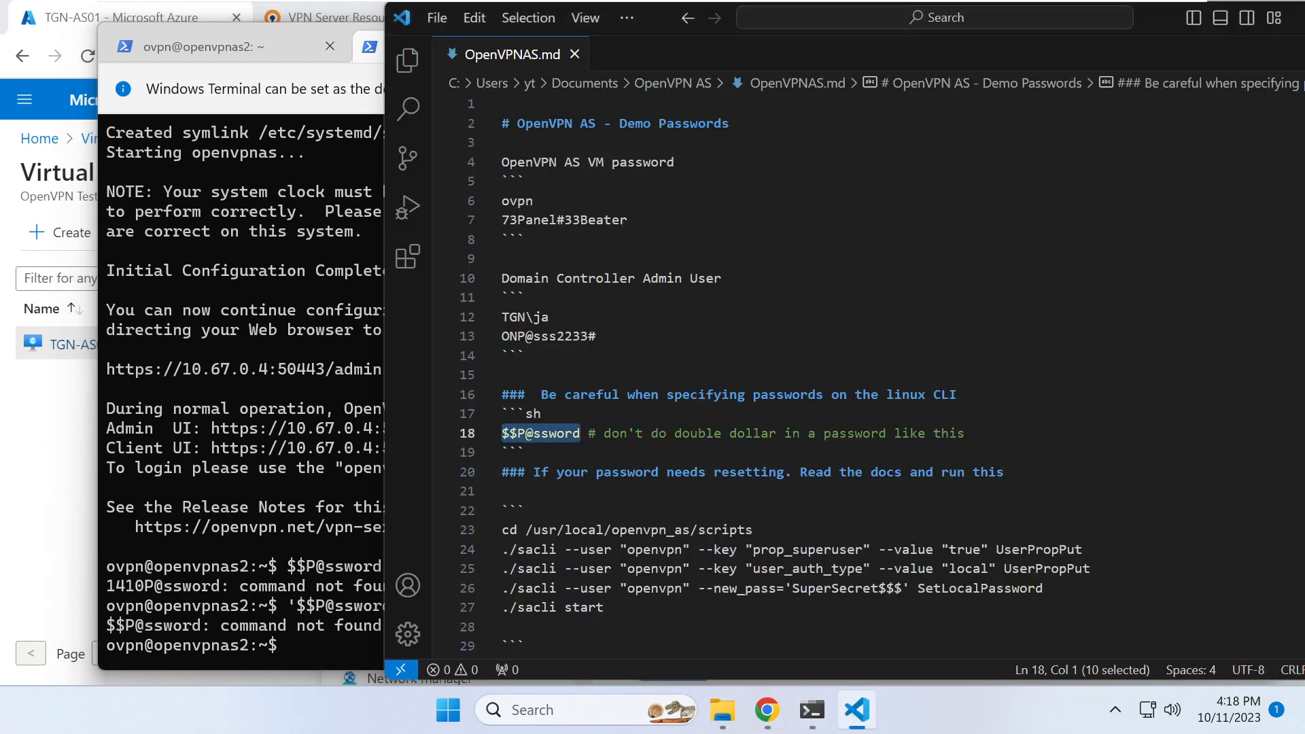
{"action": "left_click_drag", "start_coordinate": [503, 529], "coordinate": [753, 530]}
{"action": "key", "text": "ctrl+c"}
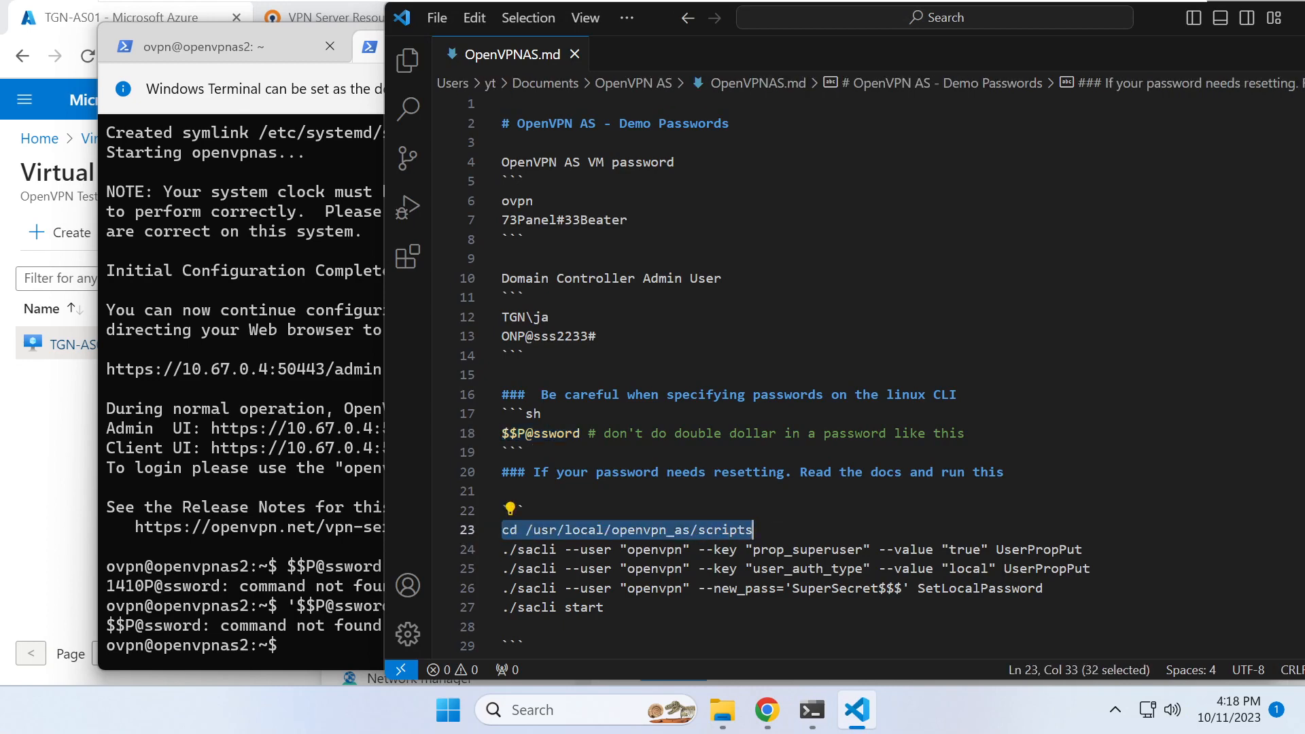
Step: Change into /usr/local/openvpn_as/scripts and list it to confirm sacli is there
{"action": "left_click", "coordinate": [326, 637]}
{"action": "right_click", "coordinate": [324, 639]}
{"action": "key", "text": "Return"}
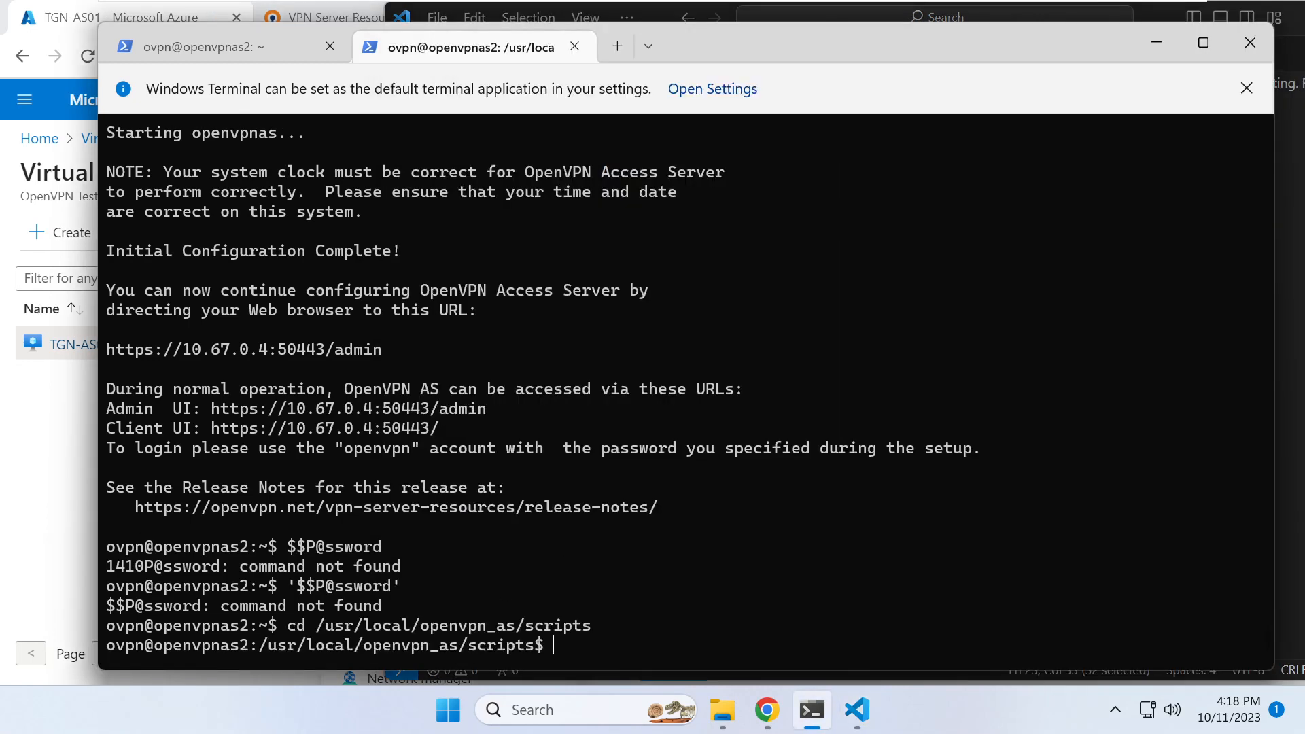
{"action": "type", "text": "ls"}
{"action": "key", "text": "Return"}
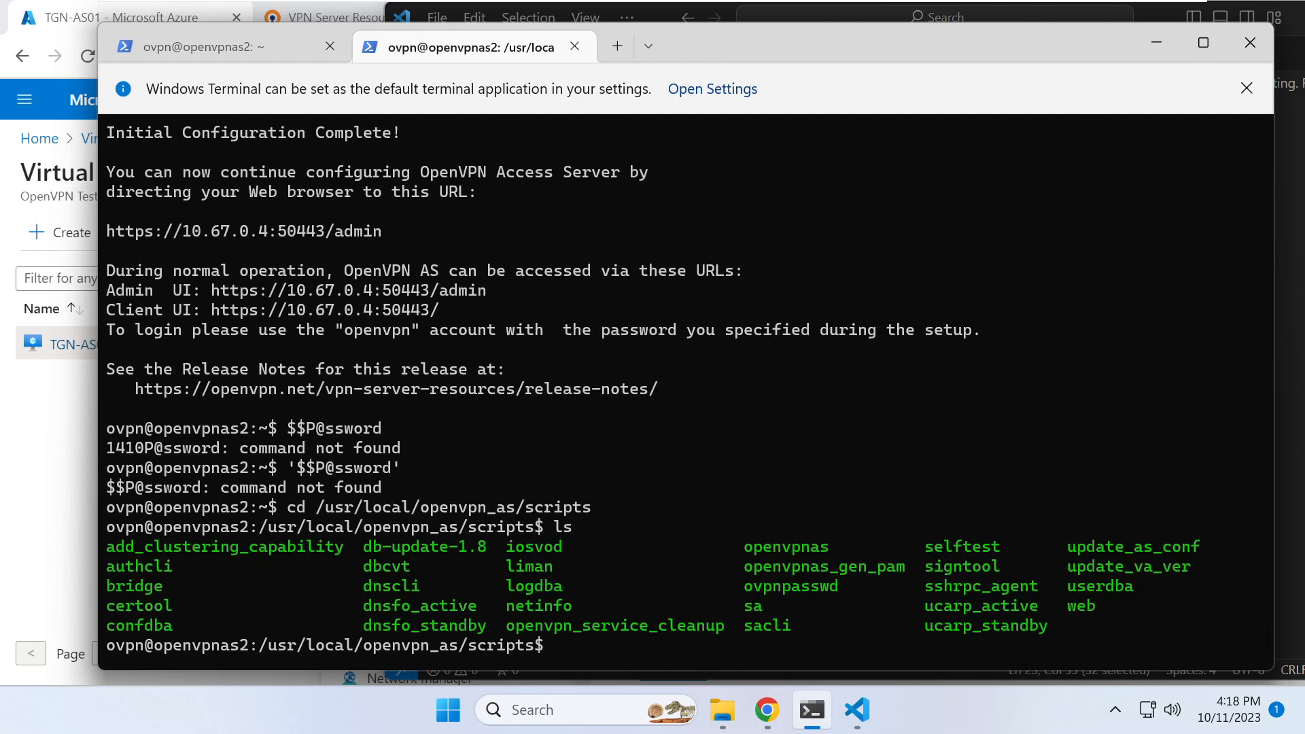
Step: Review the user_auth_type, password-reset and start sacli lines in the notes, deleting the empty line after them
{"action": "left_click", "coordinate": [858, 710]}
{"action": "left_click", "coordinate": [533, 568]}
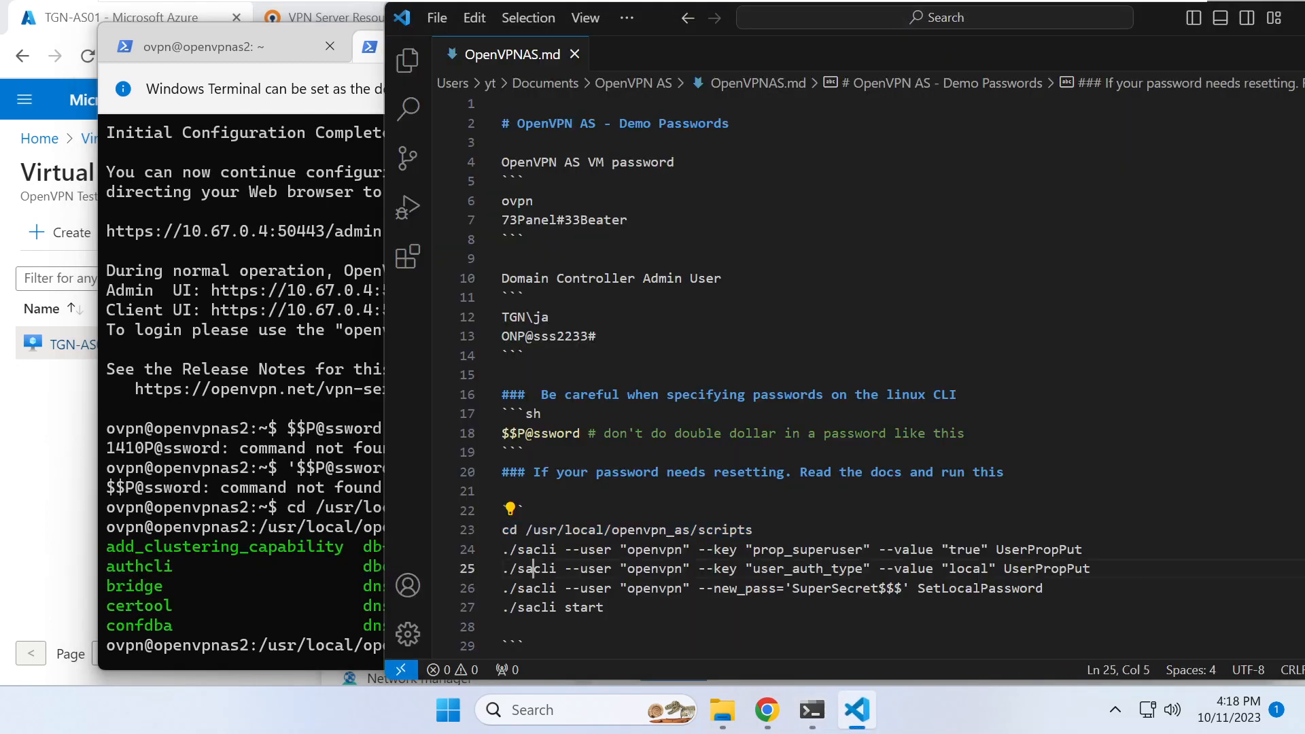
{"action": "left_click_drag", "start_coordinate": [503, 549], "coordinate": [503, 626]}
{"action": "left_click", "coordinate": [668, 549]}
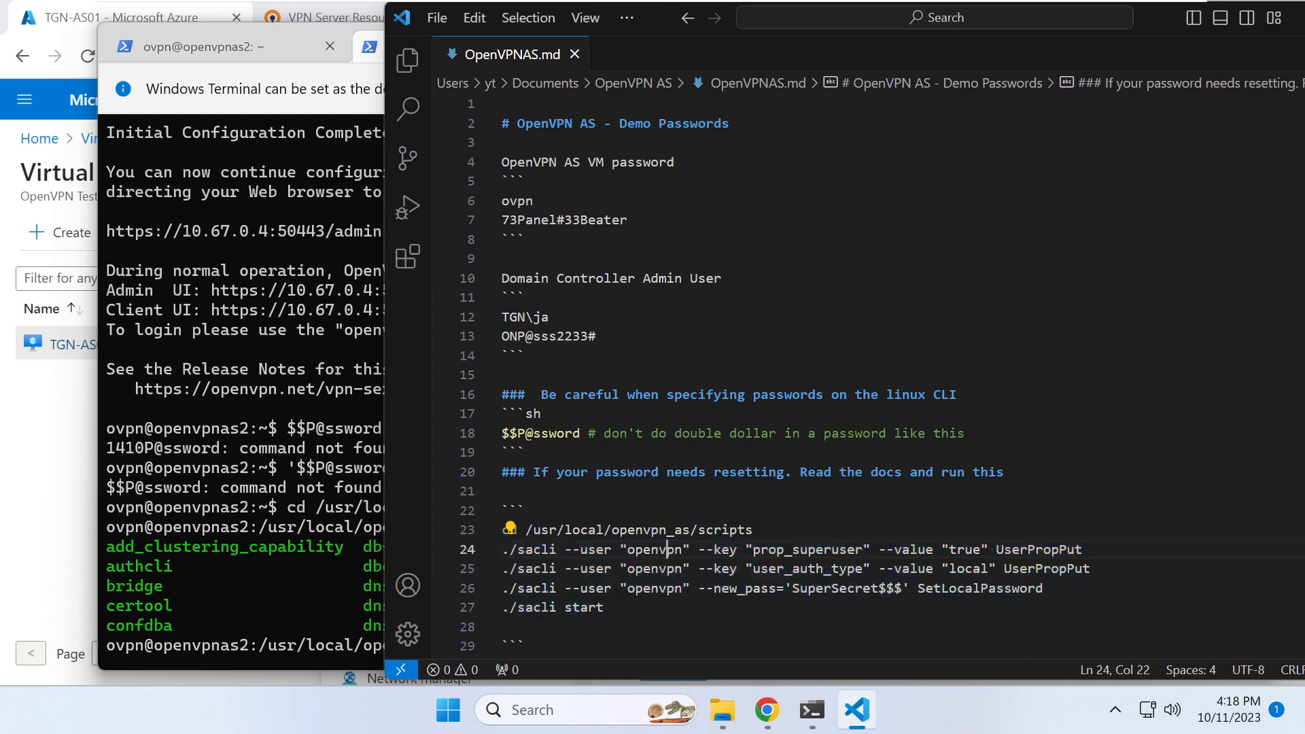
{"action": "left_click_drag", "start_coordinate": [1091, 549], "coordinate": [552, 569]}
{"action": "left_click_drag", "start_coordinate": [1091, 568], "coordinate": [502, 568]}
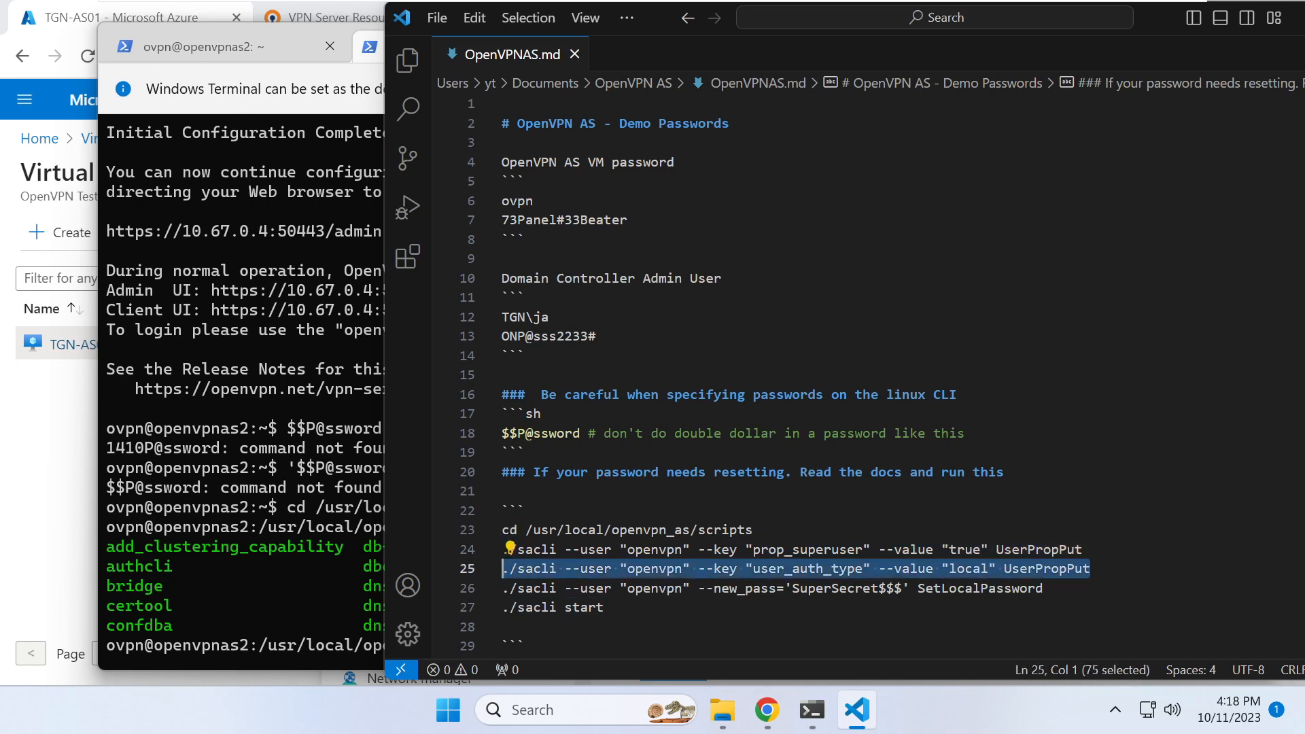
{"action": "left_click_drag", "start_coordinate": [1051, 588], "coordinate": [503, 607]}
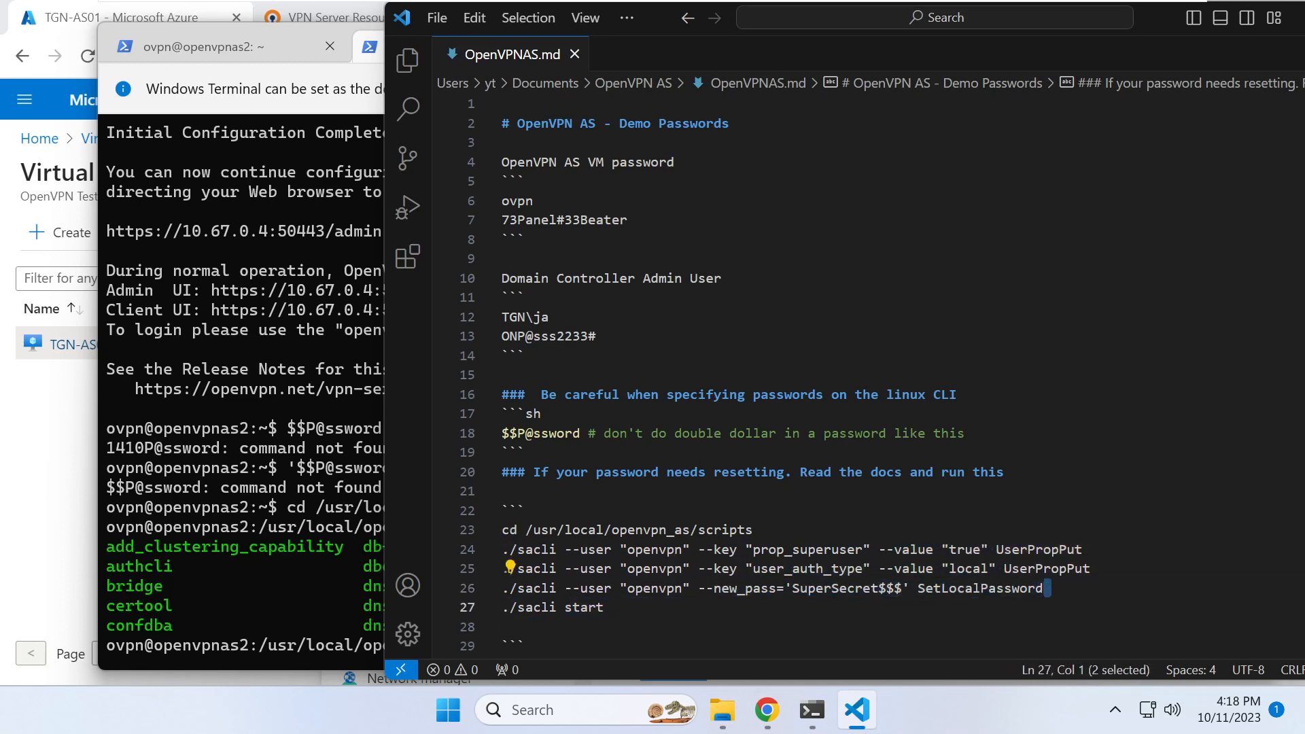
{"action": "left_click_drag", "start_coordinate": [603, 607], "coordinate": [503, 607]}
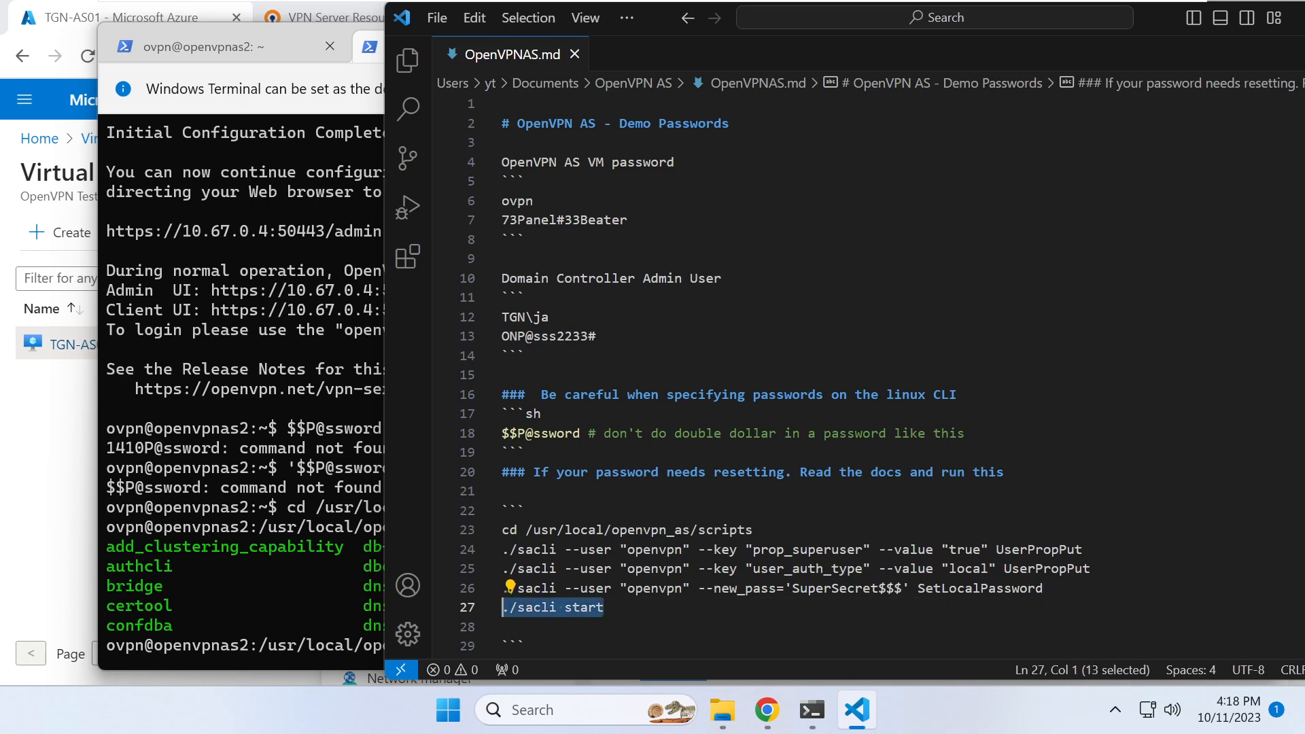
{"action": "key", "text": "Down"}
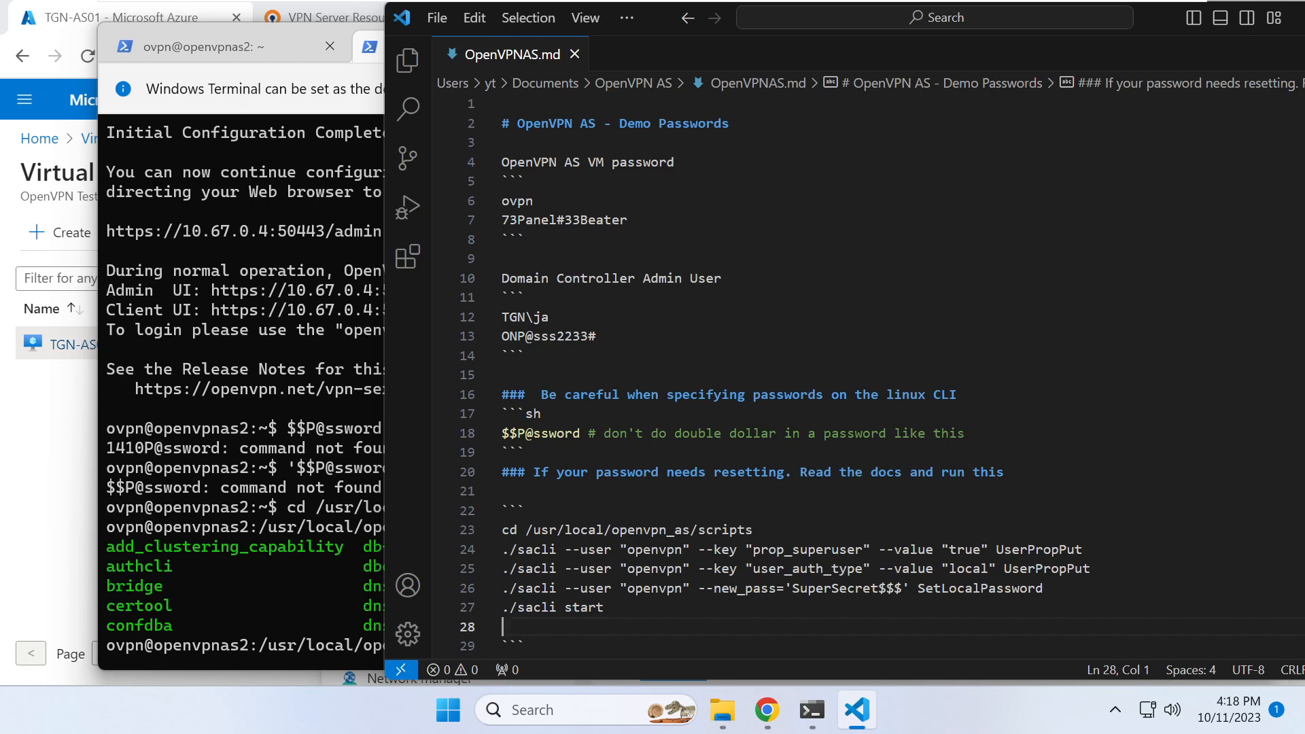
{"action": "key", "text": "BackSpace"}
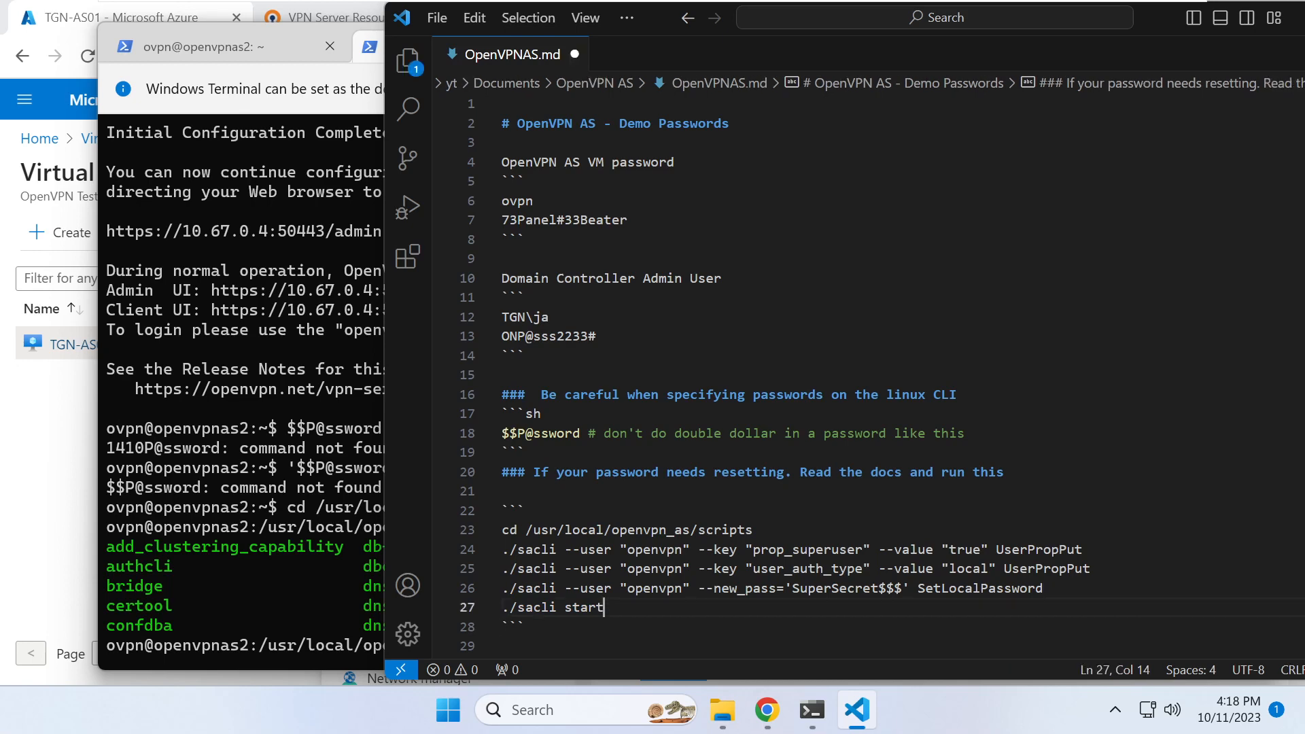
{"action": "left_click", "coordinate": [259, 626]}
Step: Return to the home directory and run sudo apt-get update
{"action": "type", "text": "cd"}
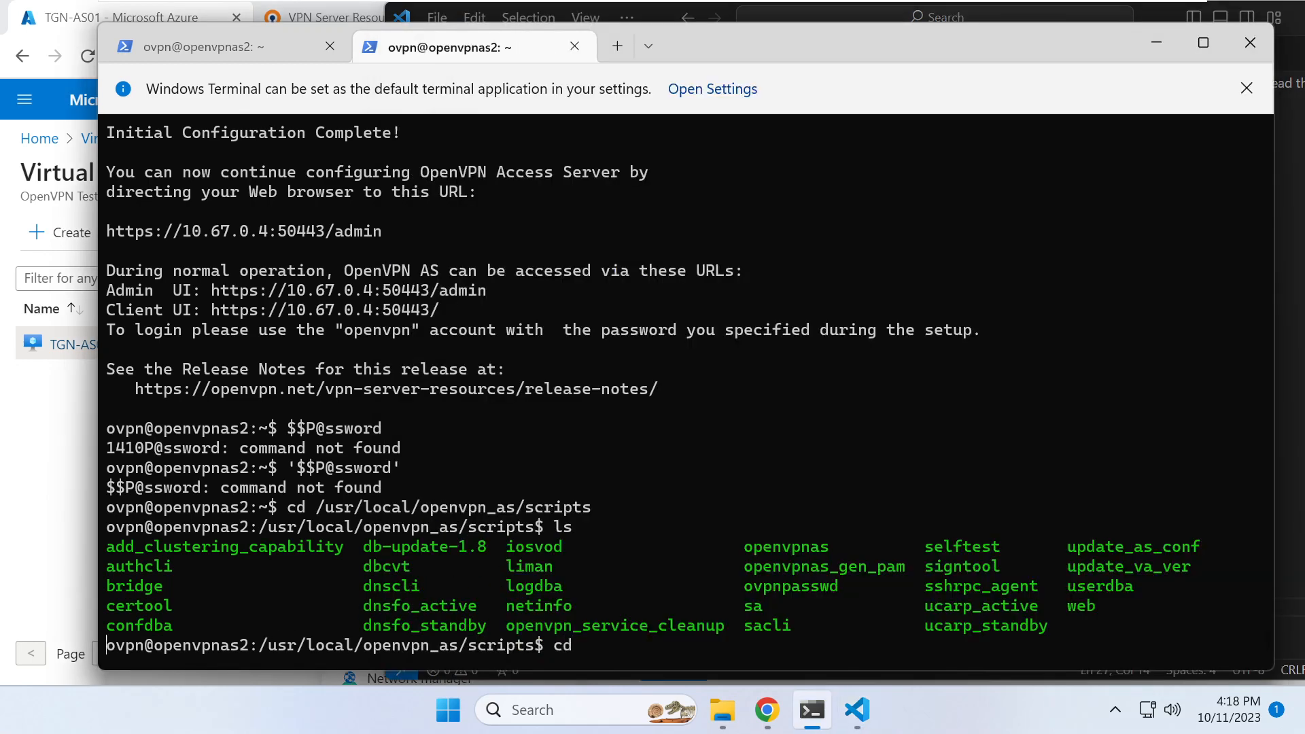
{"action": "key", "text": "Return"}
{"action": "type", "text": "sudo"}
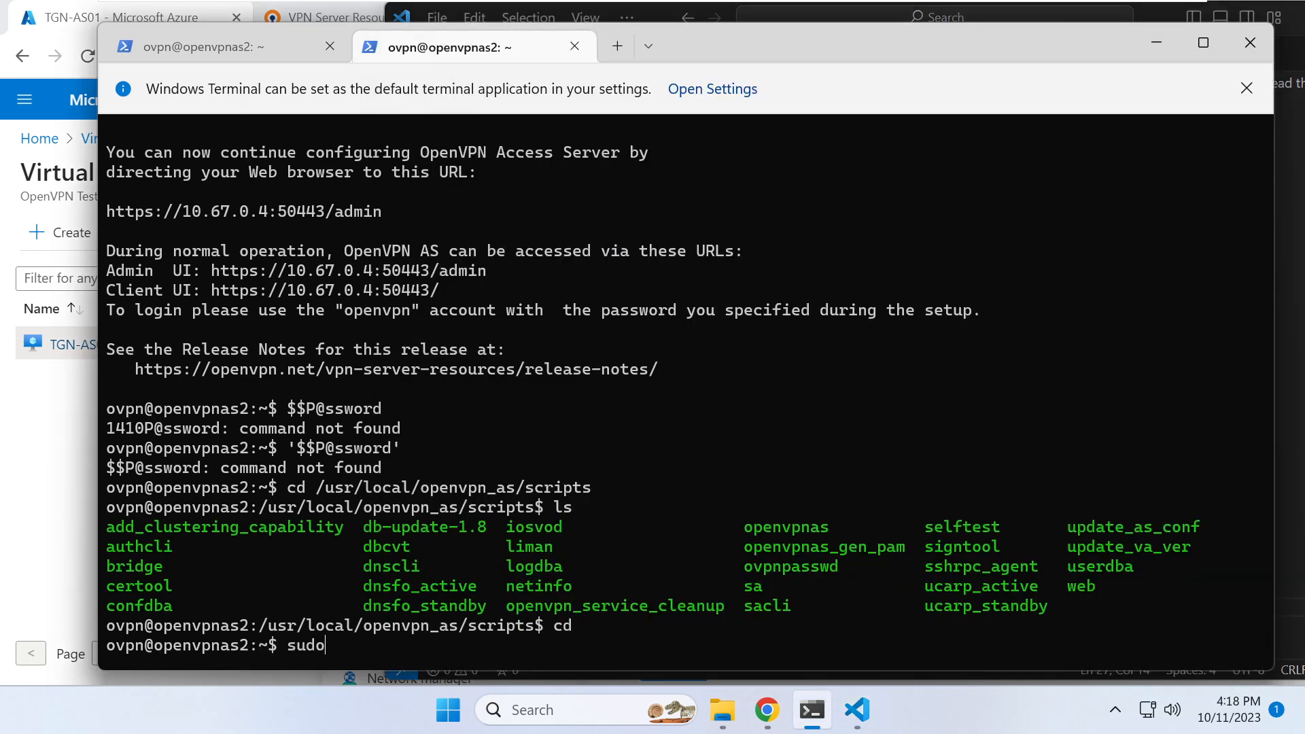
{"action": "type", "text": " apt-get update"}
{"action": "key", "text": "Return"}
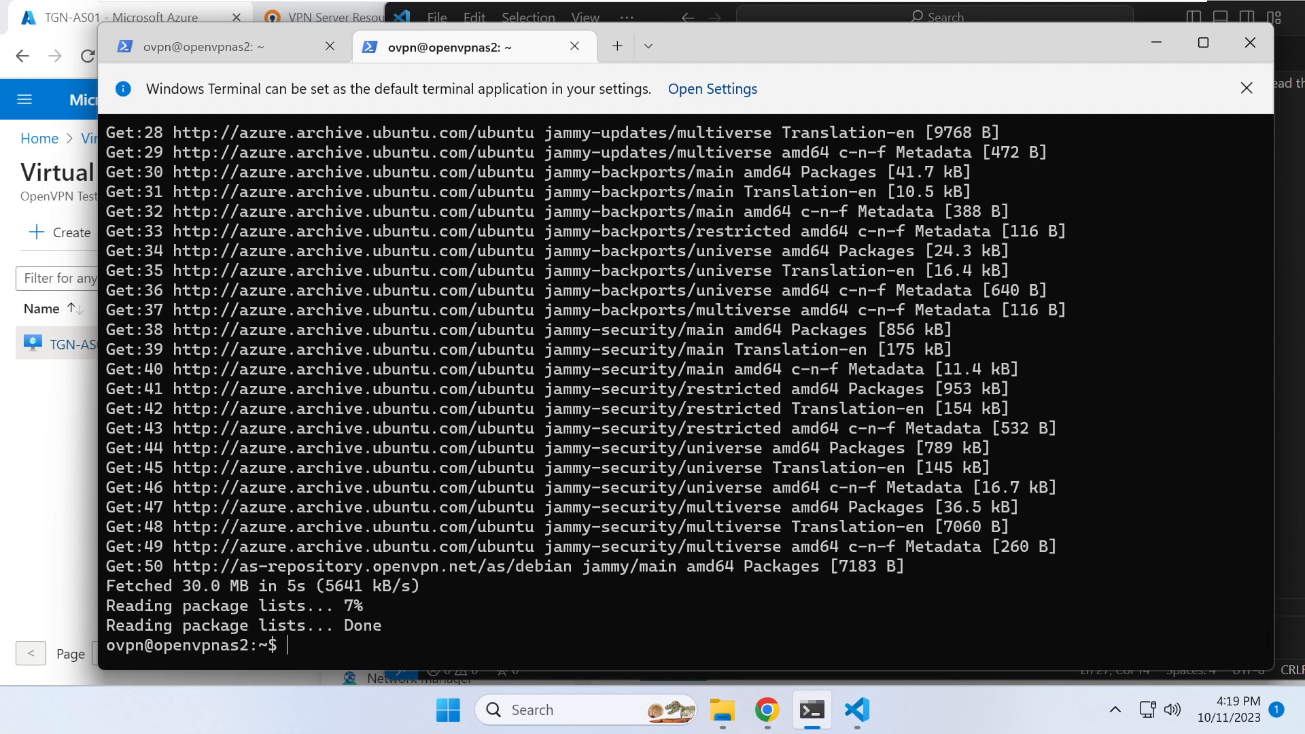
Step: Run sudo apt-get upgrade, decline it with n, then enter sudo apt-get install ntp
{"action": "key", "text": "Up"}
{"action": "key", "text": "BackSpace"}
{"action": "key", "text": "BackSpace"}
{"action": "key", "text": "BackSpace"}
{"action": "key", "text": "BackSpace"}
{"action": "key", "text": "BackSpace"}
{"action": "key", "text": "BackSpace"}
{"action": "type", "text": "up"}
{"action": "type", "text": "grade3"}
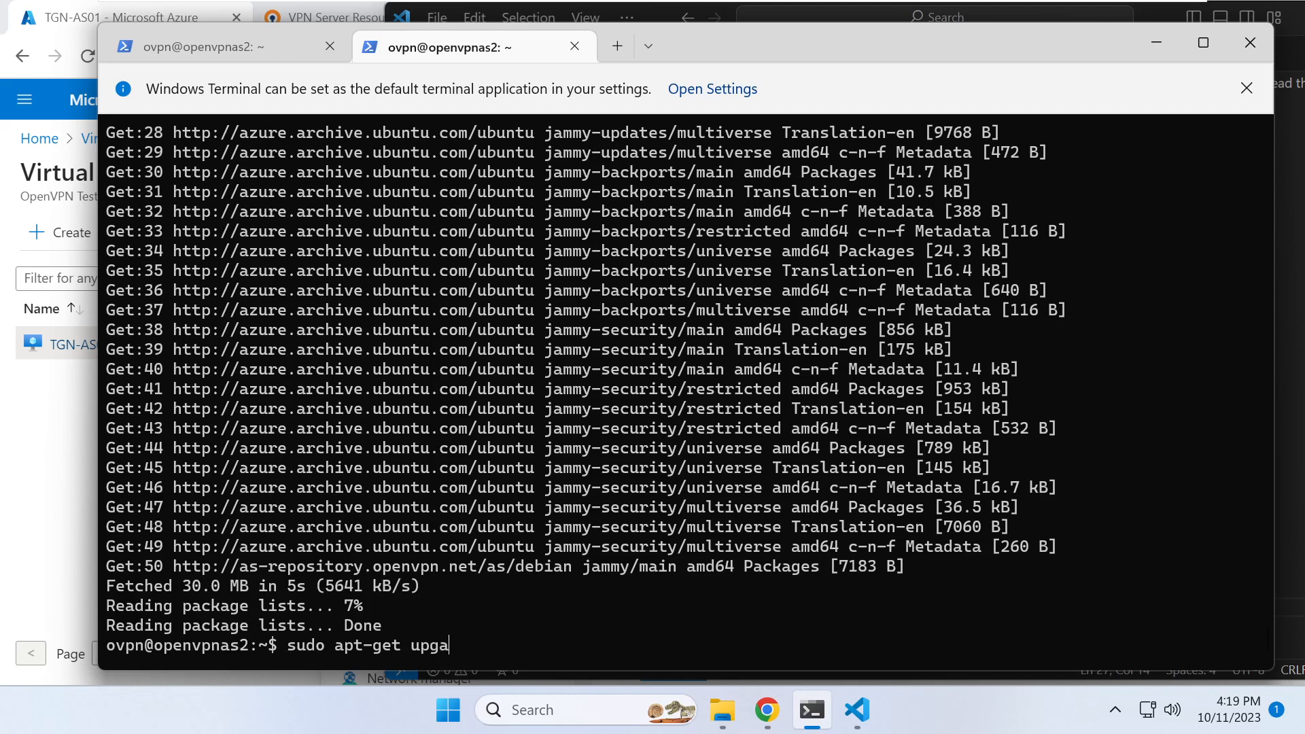
{"action": "key", "text": "BackSpace"}
{"action": "key", "text": "Return"}
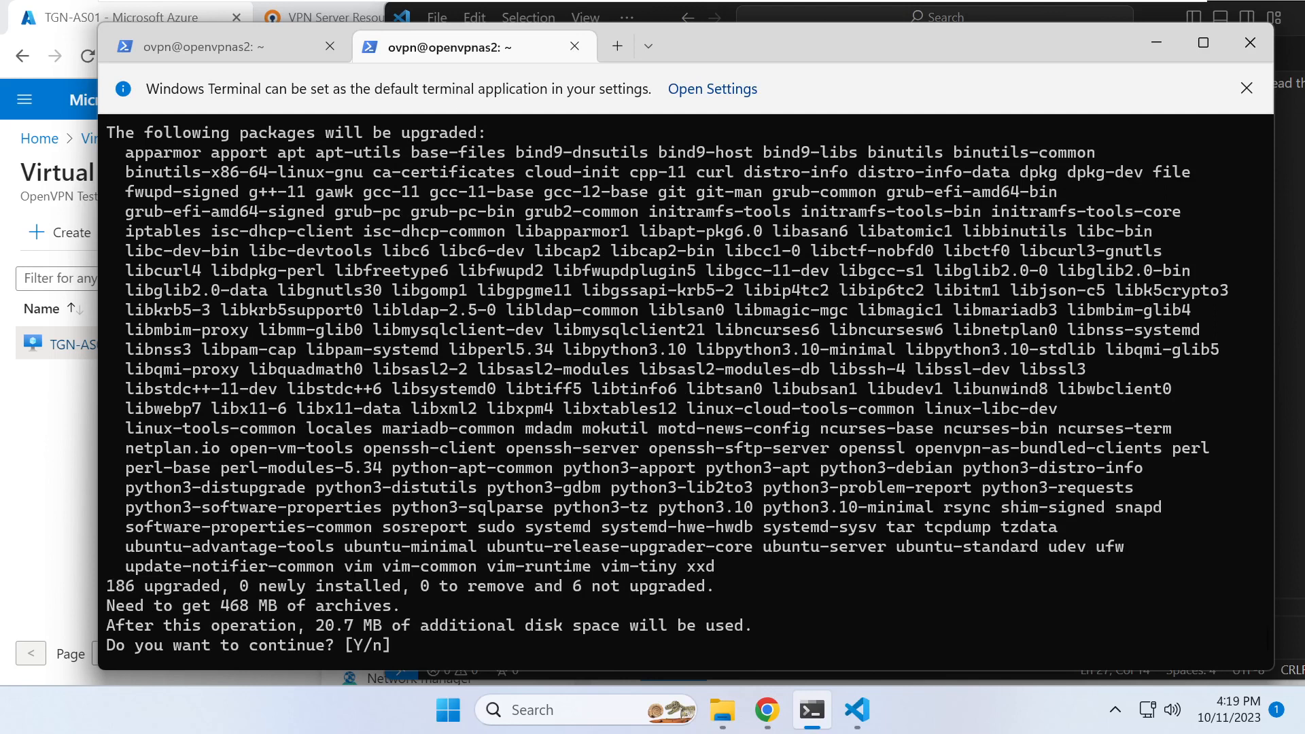
{"action": "type", "text": "n"}
{"action": "key", "text": "Return"}
{"action": "type", "text": "sudo "}
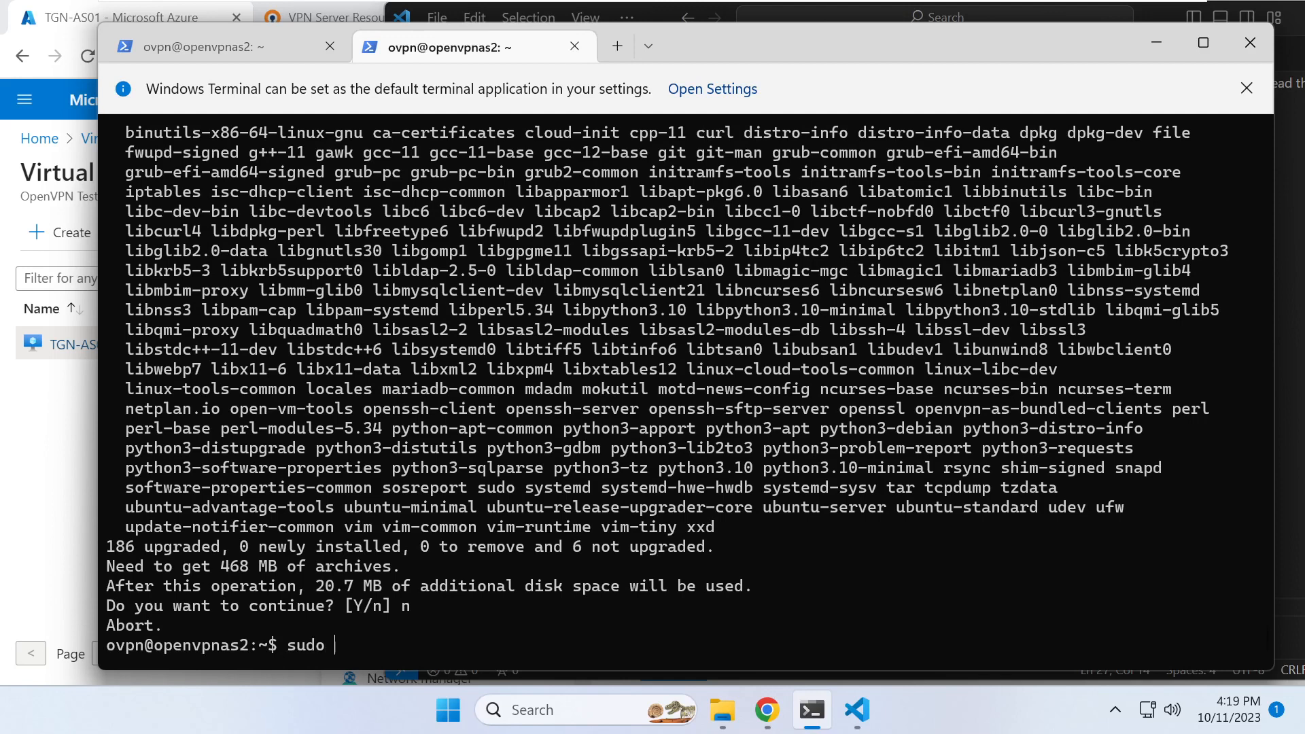
{"action": "type", "text": "apt-get install ntp"}
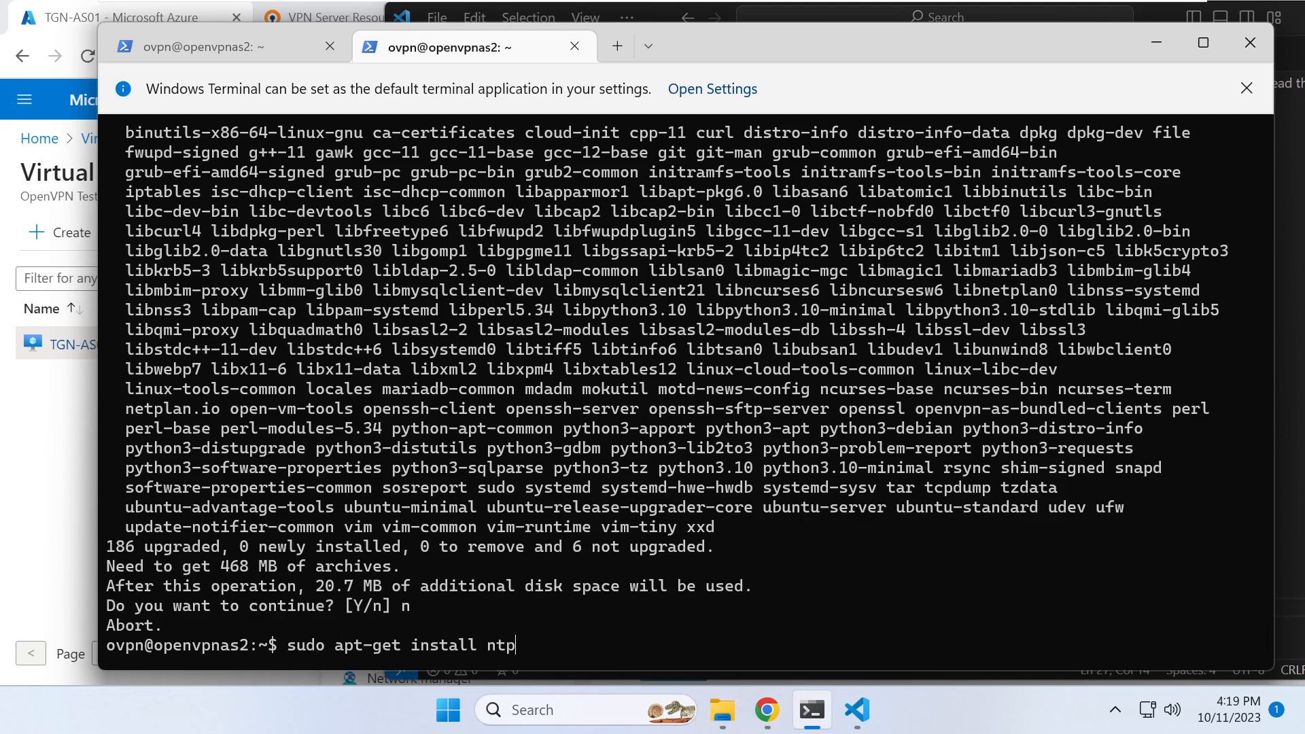
Step: Install ntp, verify it runs with ps -ef | grep ntp, and check the server date
{"action": "key", "text": "Return"}
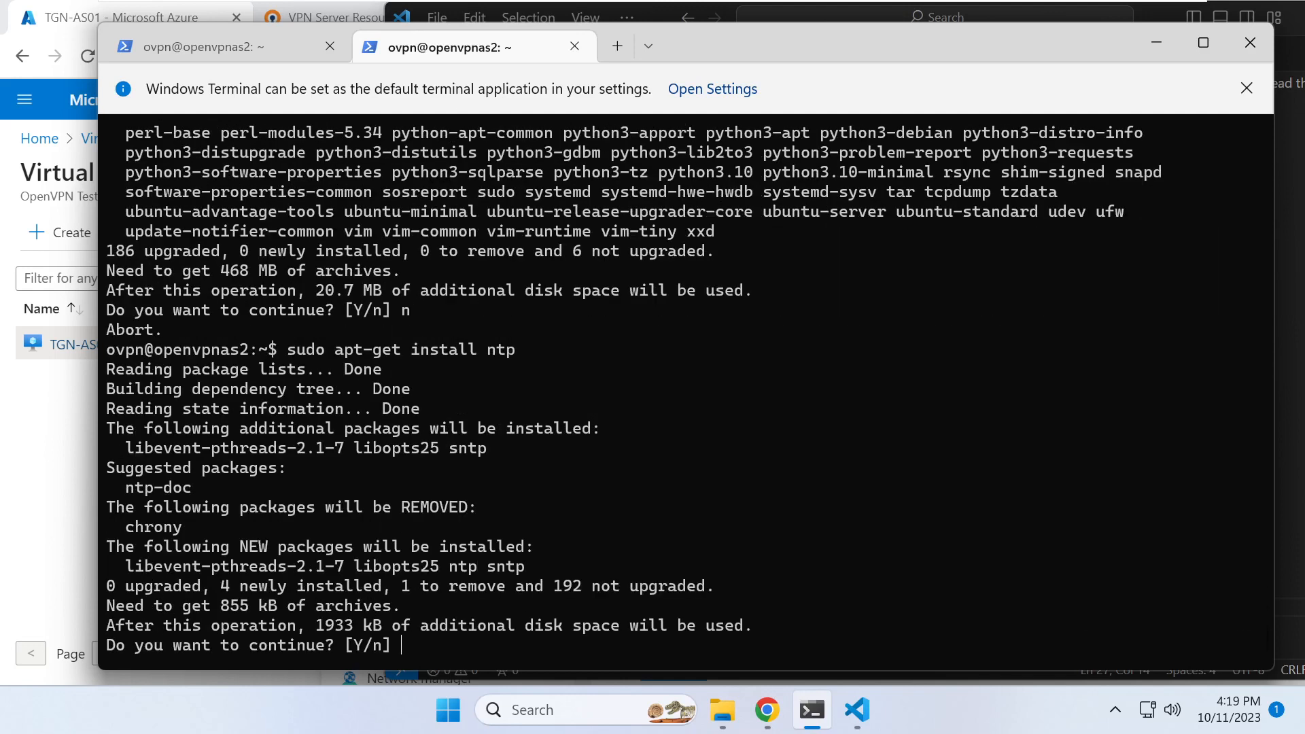
{"action": "type", "text": "Y"}
{"action": "key", "text": "Return"}
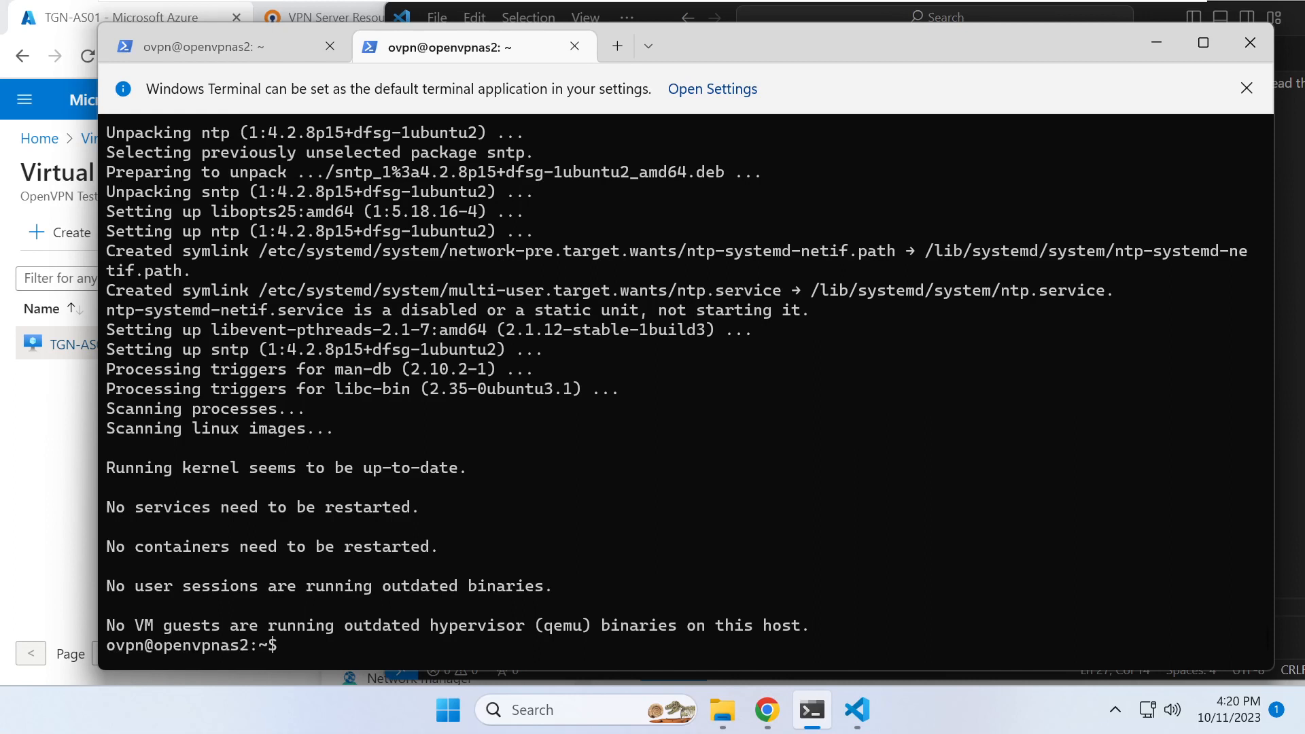
{"action": "type", "text": "ps -ef | grep ntp"}
{"action": "key", "text": "Return"}
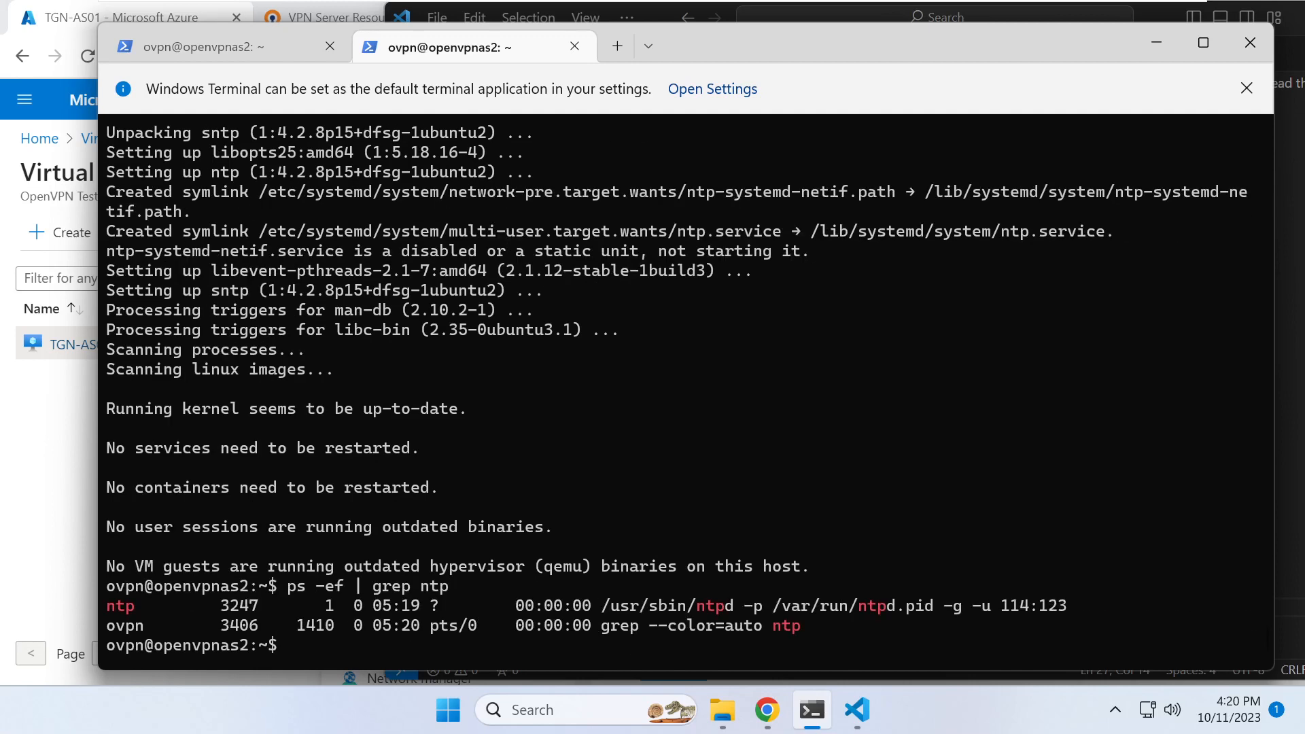
{"action": "type", "text": "date"}
{"action": "key", "text": "Return"}
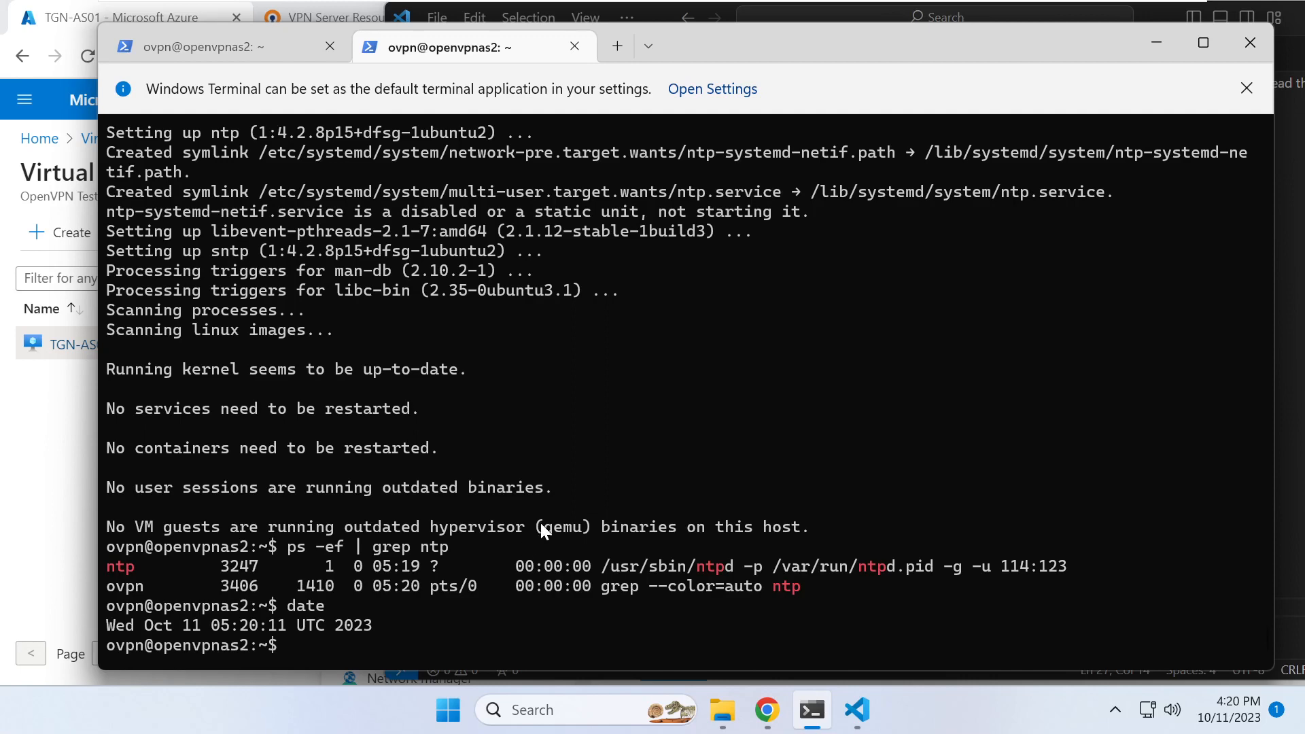
{"action": "scroll", "coordinate": [540, 524], "scroll_direction": "up", "scroll_amount": 14}
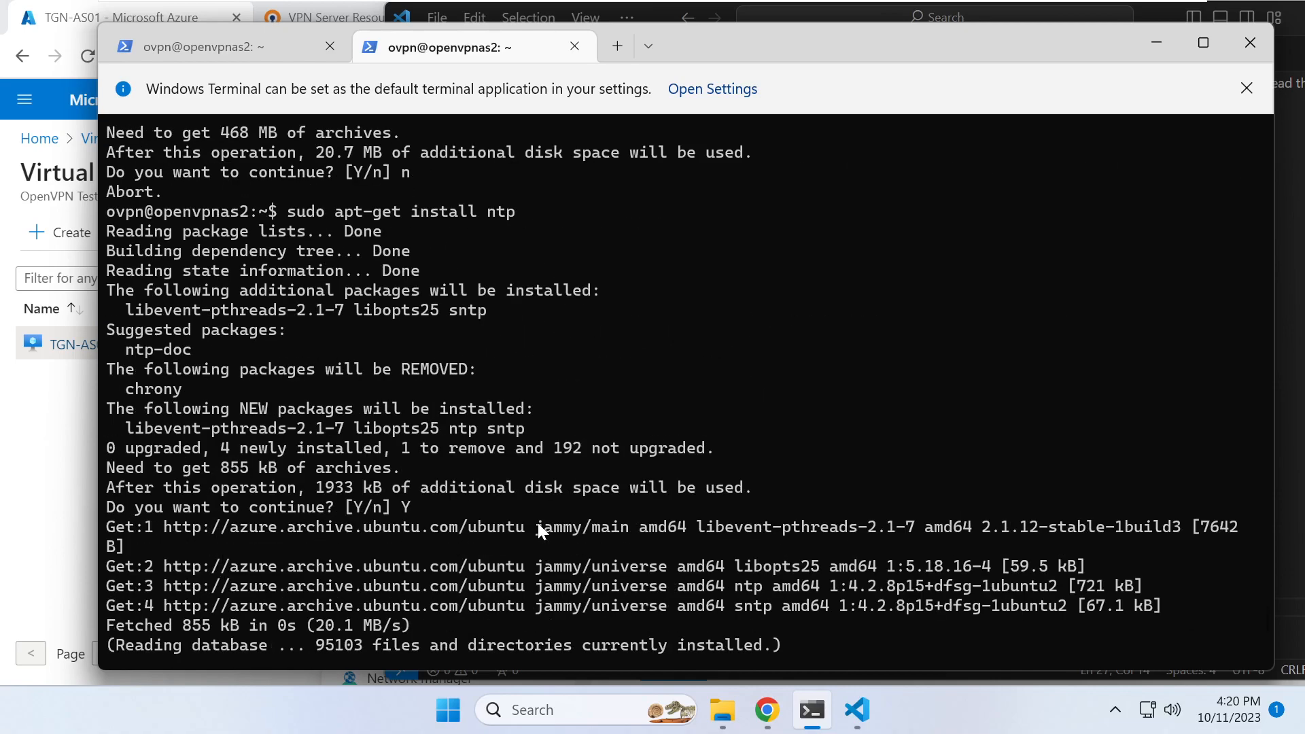
{"action": "scroll", "coordinate": [535, 522], "scroll_direction": "up", "scroll_amount": 12}
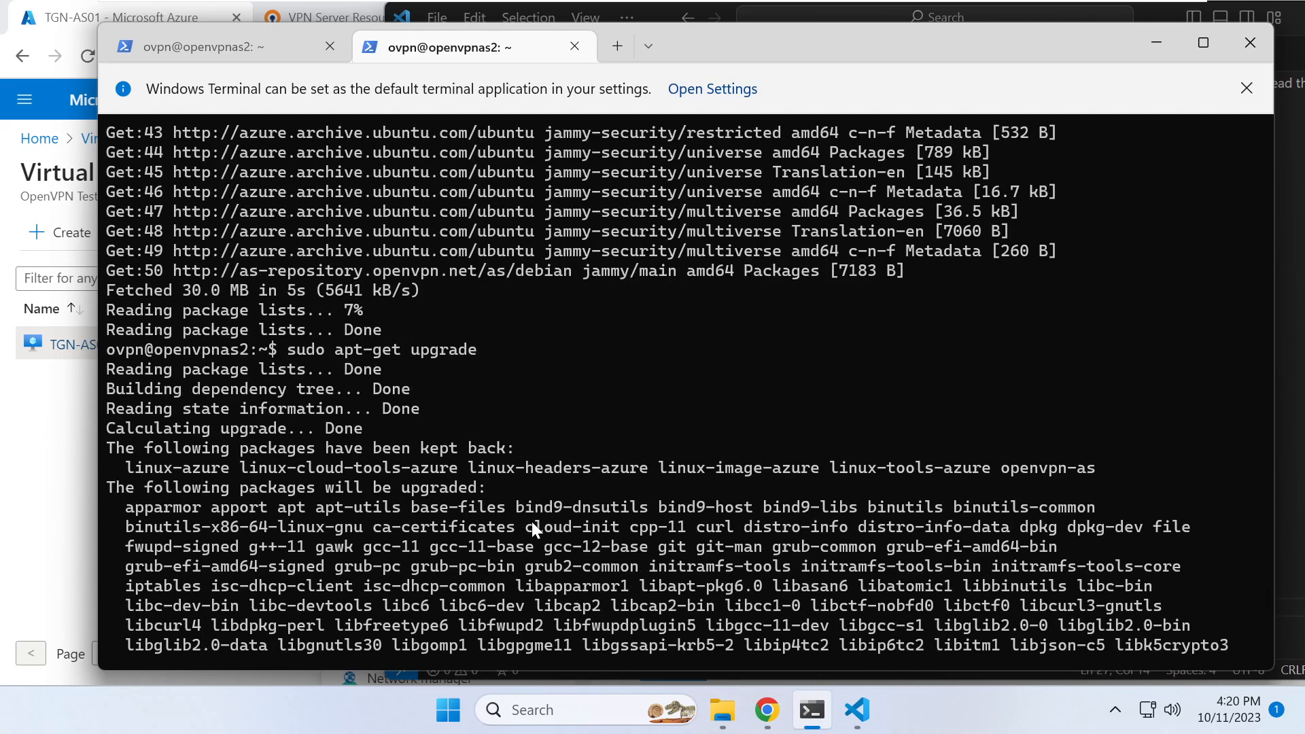
{"action": "scroll", "coordinate": [530, 519], "scroll_direction": "up", "scroll_amount": 20}
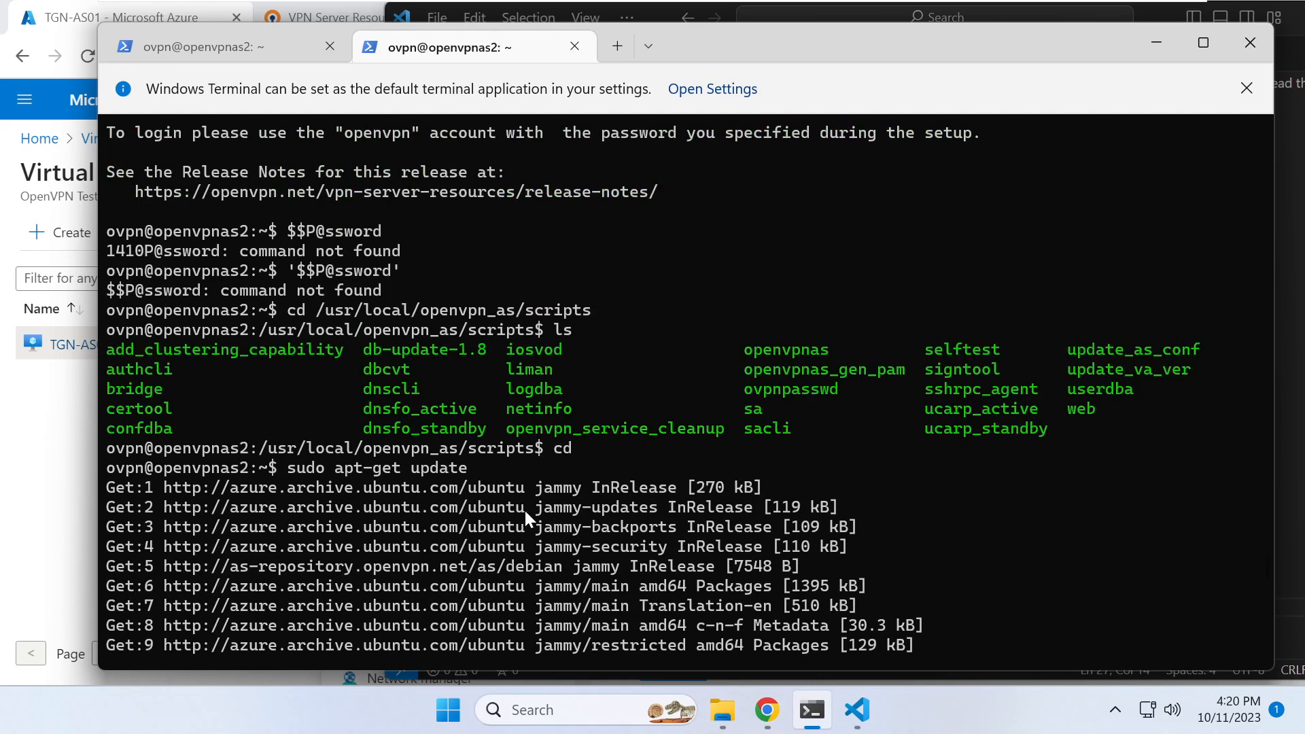
{"action": "scroll", "coordinate": [525, 511], "scroll_direction": "up", "scroll_amount": 6}
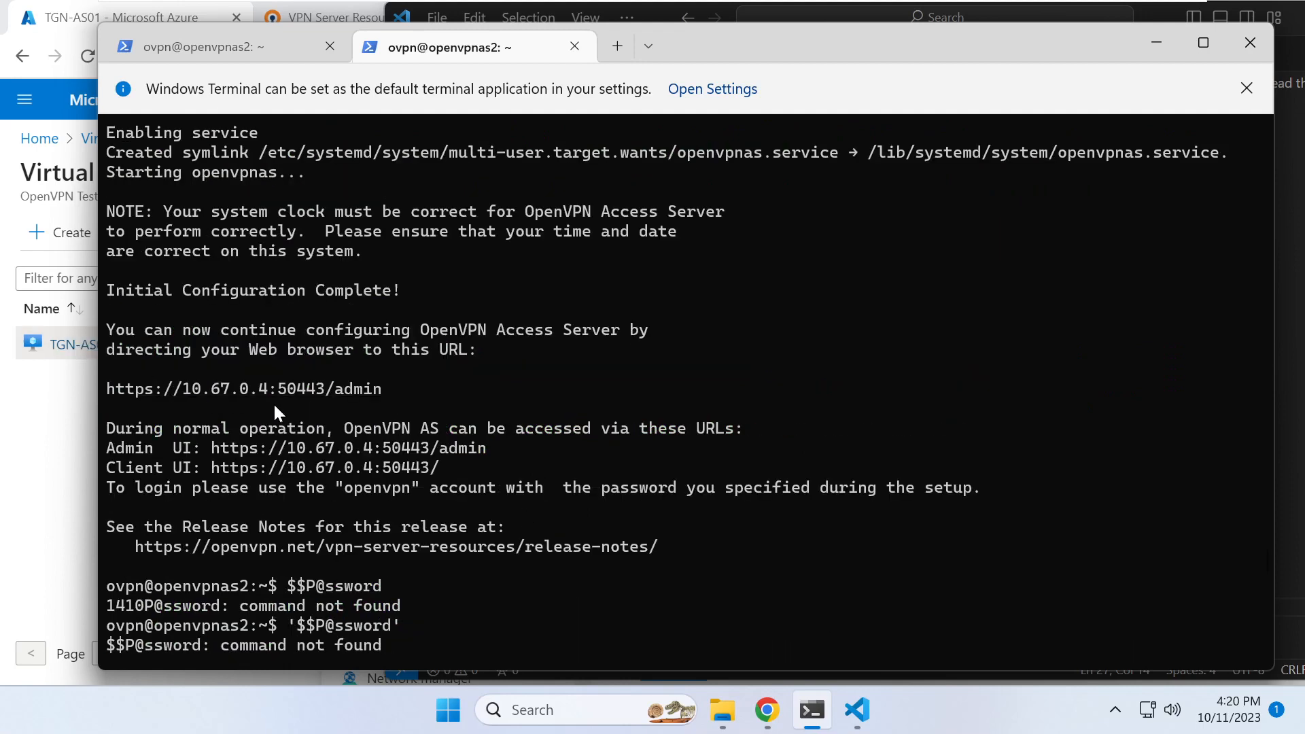
{"action": "left_click_drag", "start_coordinate": [210, 447], "coordinate": [463, 448]}
{"action": "left_click", "coordinate": [487, 445]}
{"action": "left_click", "coordinate": [297, 15]}
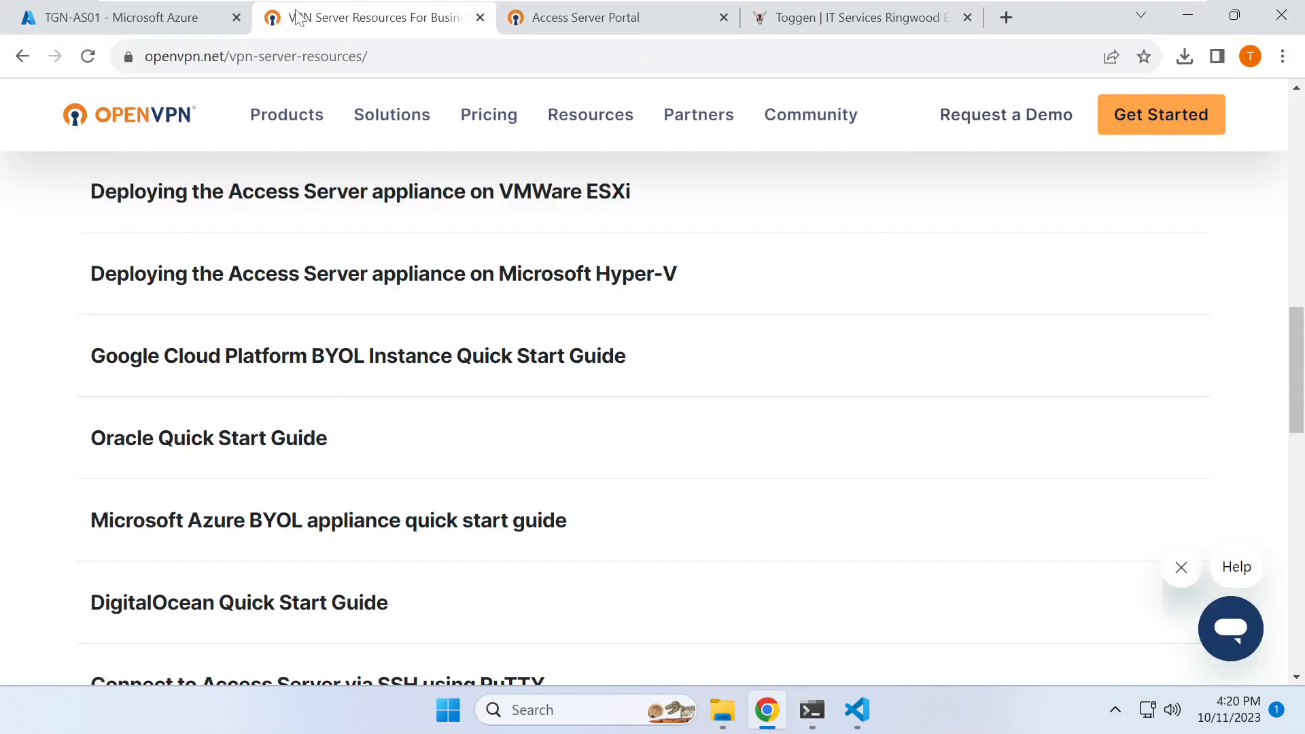
{"action": "left_click", "coordinate": [612, 19]}
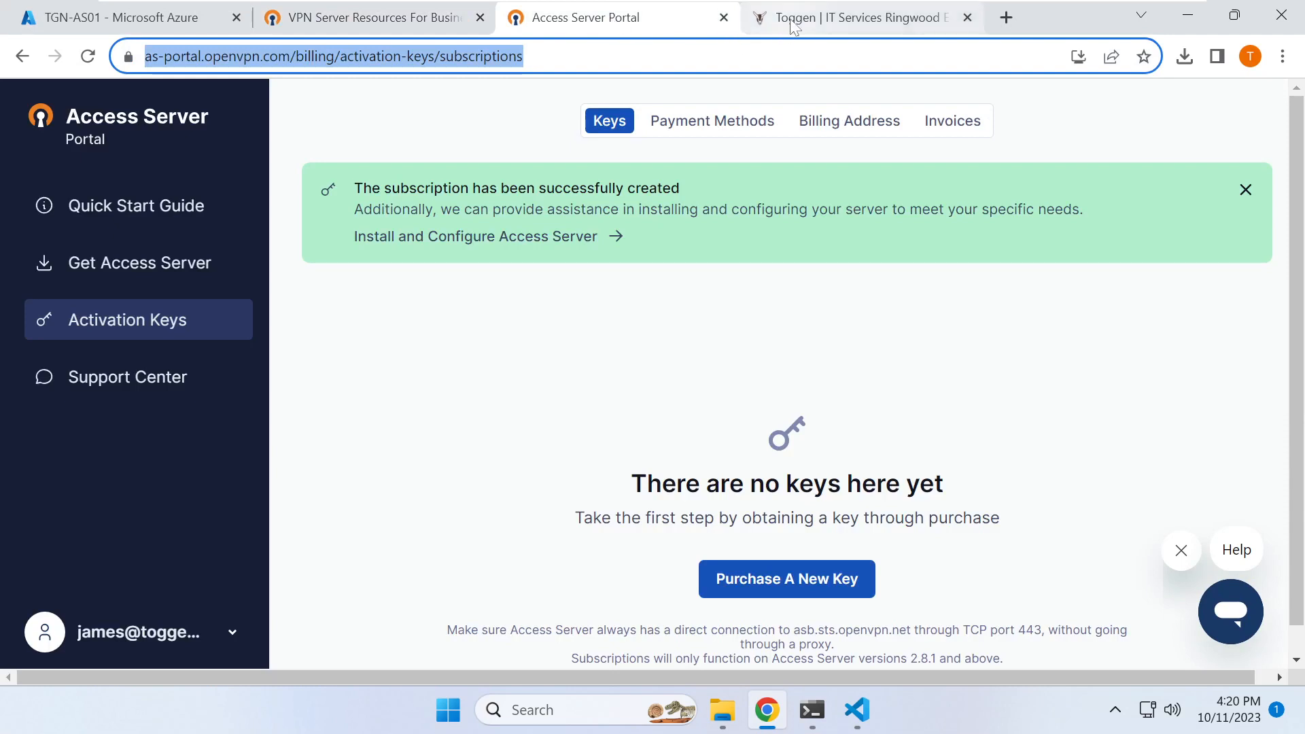
{"action": "left_click", "coordinate": [816, 18]}
{"action": "left_click", "coordinate": [170, 63]}
{"action": "type", "text": "https://10.67.0.4:50443/admin"}
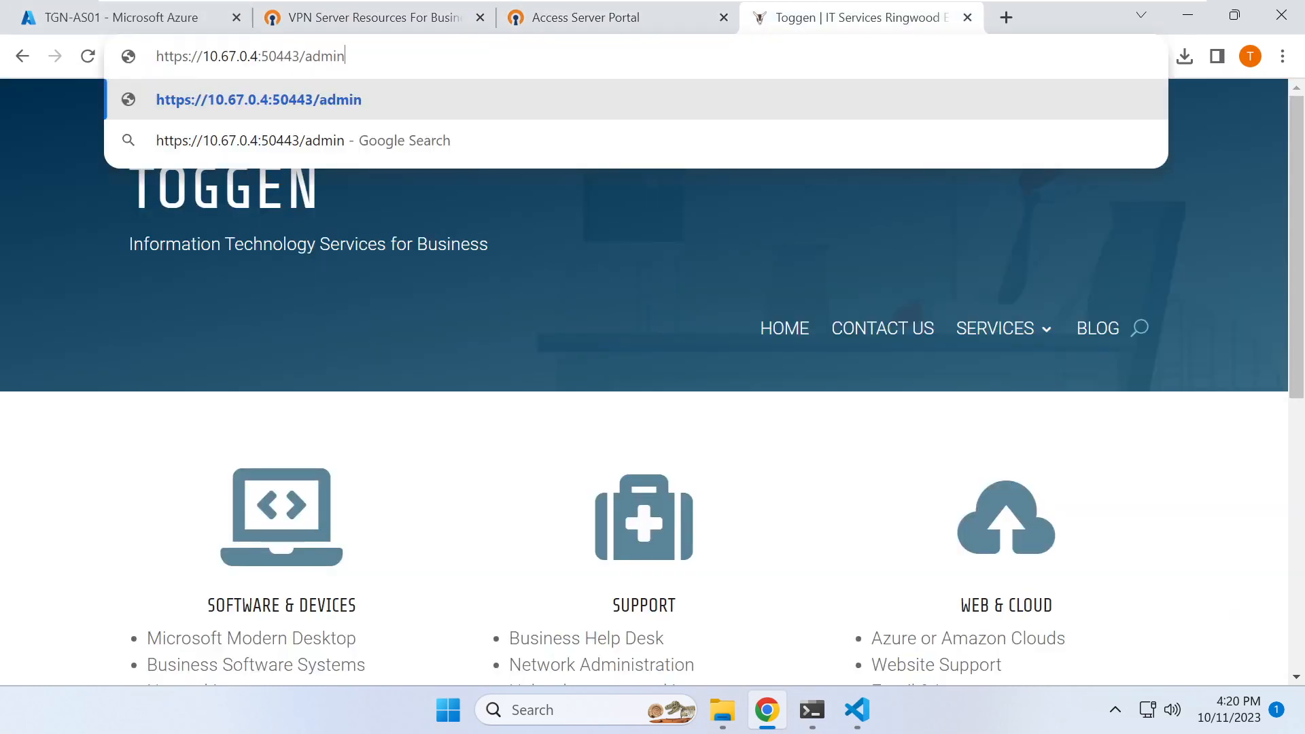
{"action": "left_click_drag", "start_coordinate": [203, 56], "coordinate": [259, 56]}
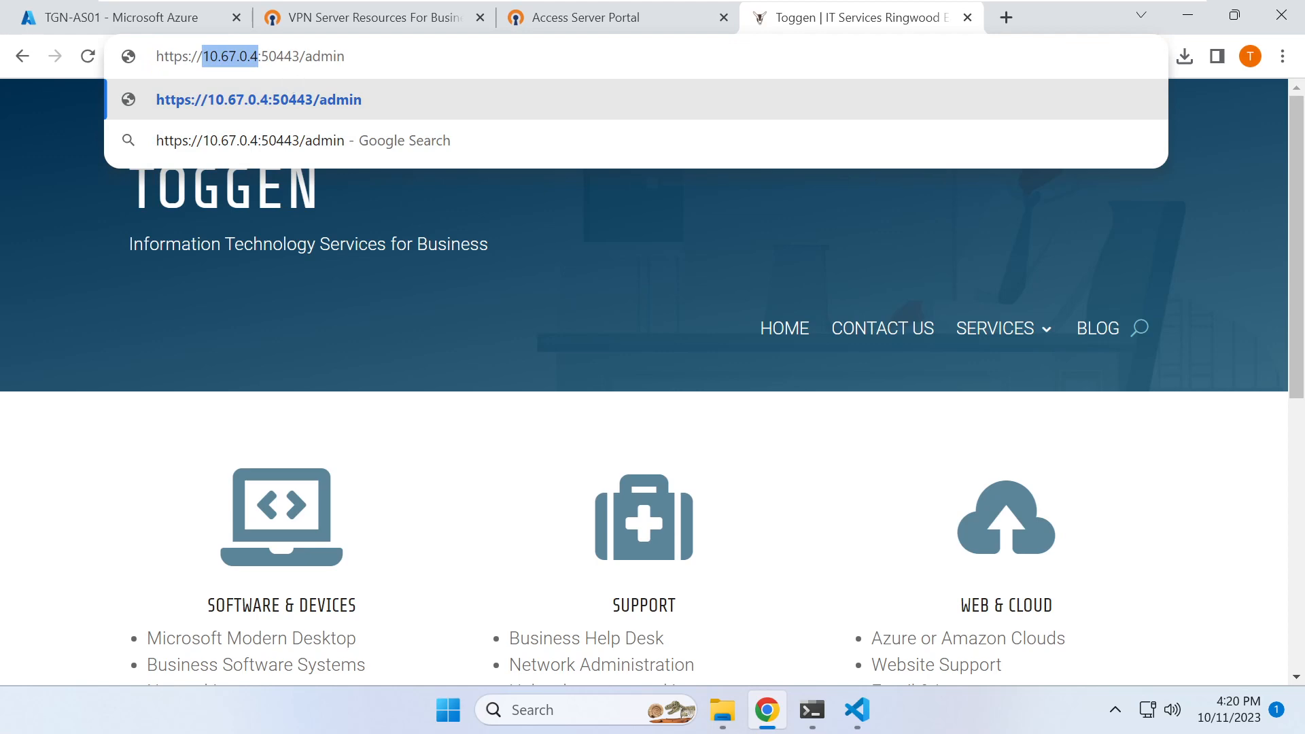
{"action": "double_click", "coordinate": [279, 56]}
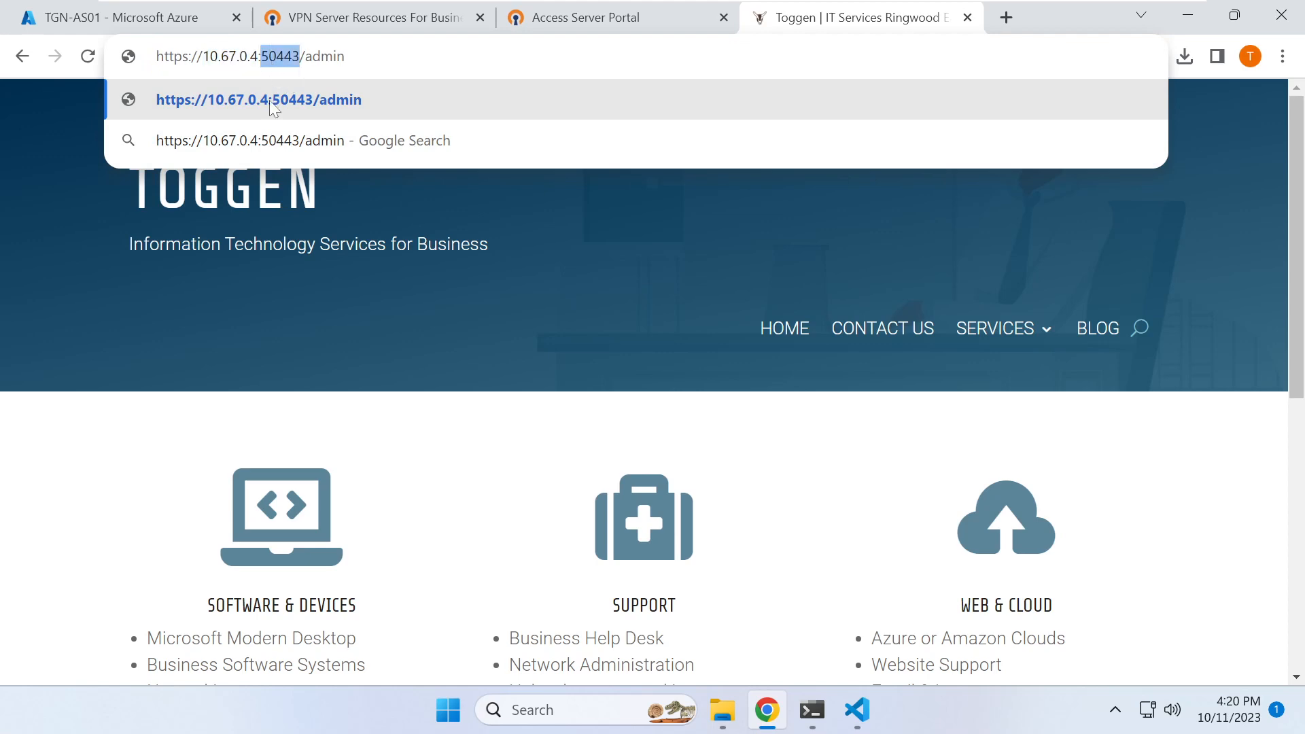
Step: Copy the VM's public IP 40.82.215.204 from Azure and replace 10.67.0.4 in the address with it
{"action": "left_click", "coordinate": [181, 26]}
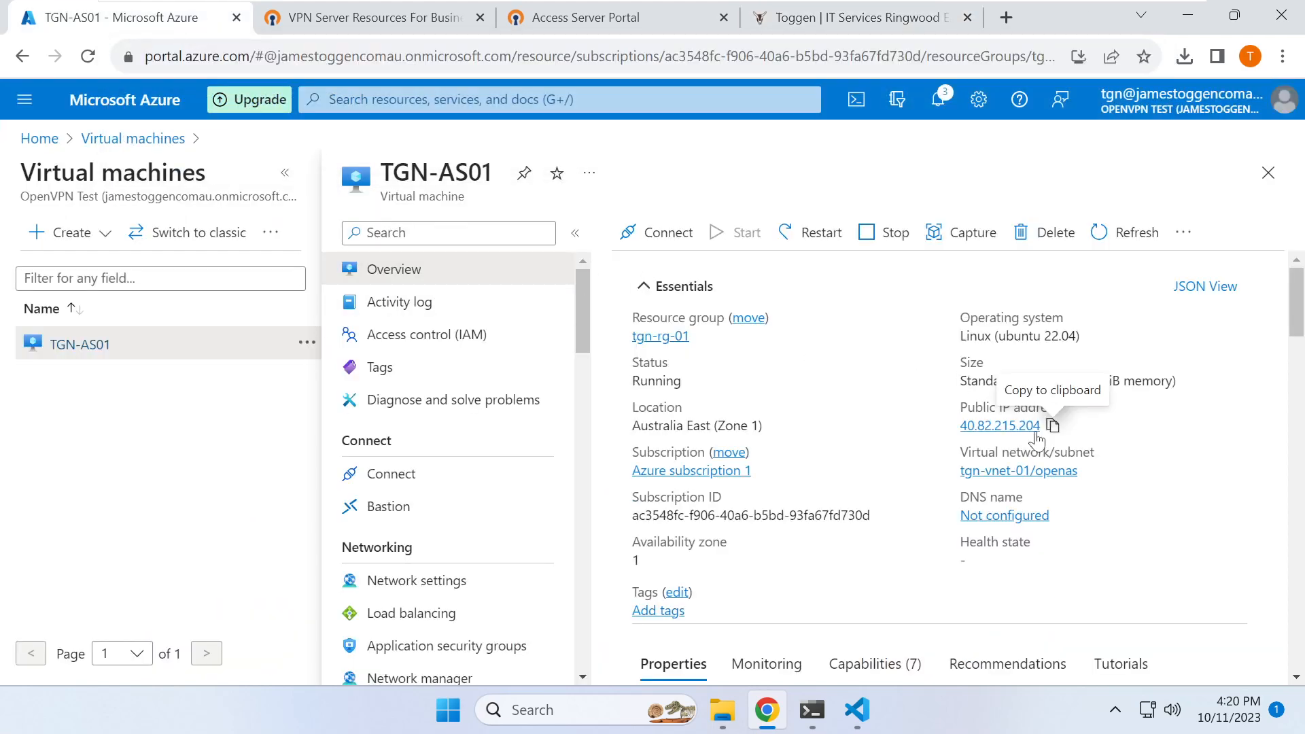
{"action": "left_click", "coordinate": [1054, 427]}
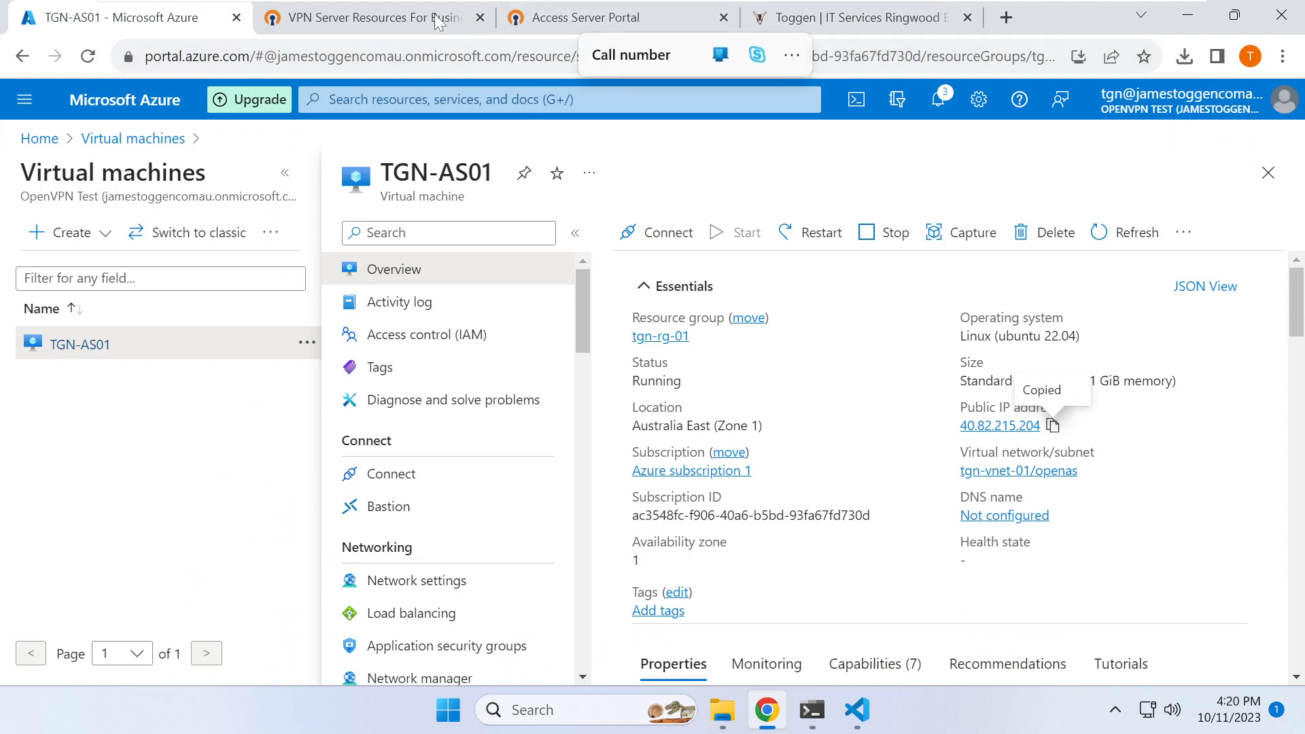
{"action": "left_click", "coordinate": [550, 25]}
{"action": "left_click", "coordinate": [802, 25]}
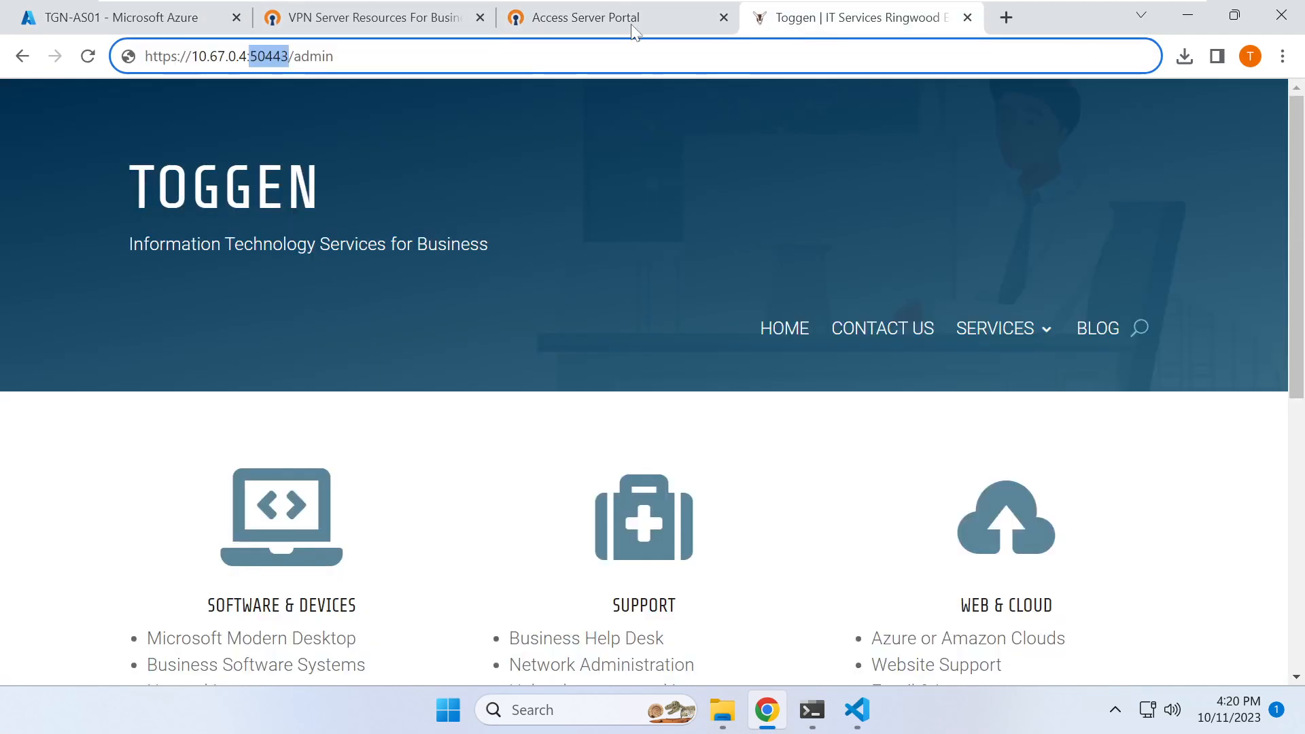
{"action": "left_click_drag", "start_coordinate": [248, 56], "coordinate": [192, 55]}
{"action": "key", "text": "ctrl+v"}
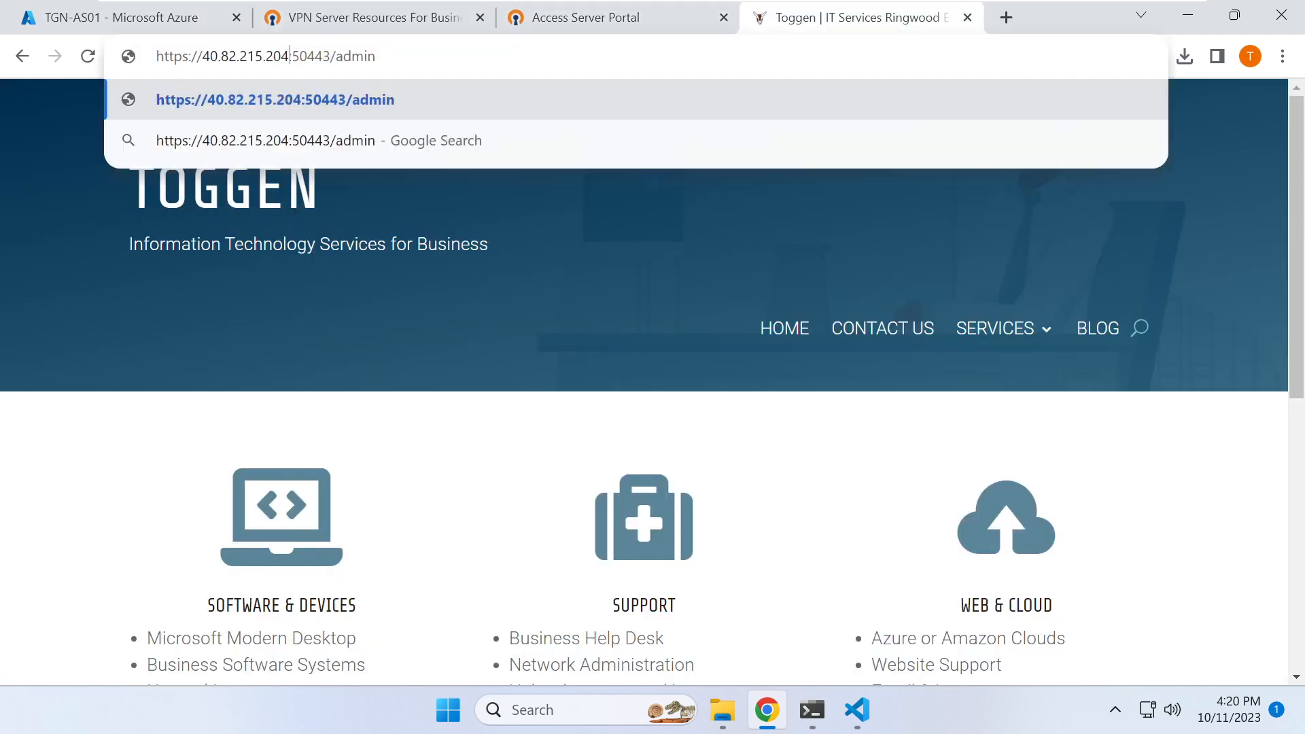
{"action": "left_click", "coordinate": [170, 24]}
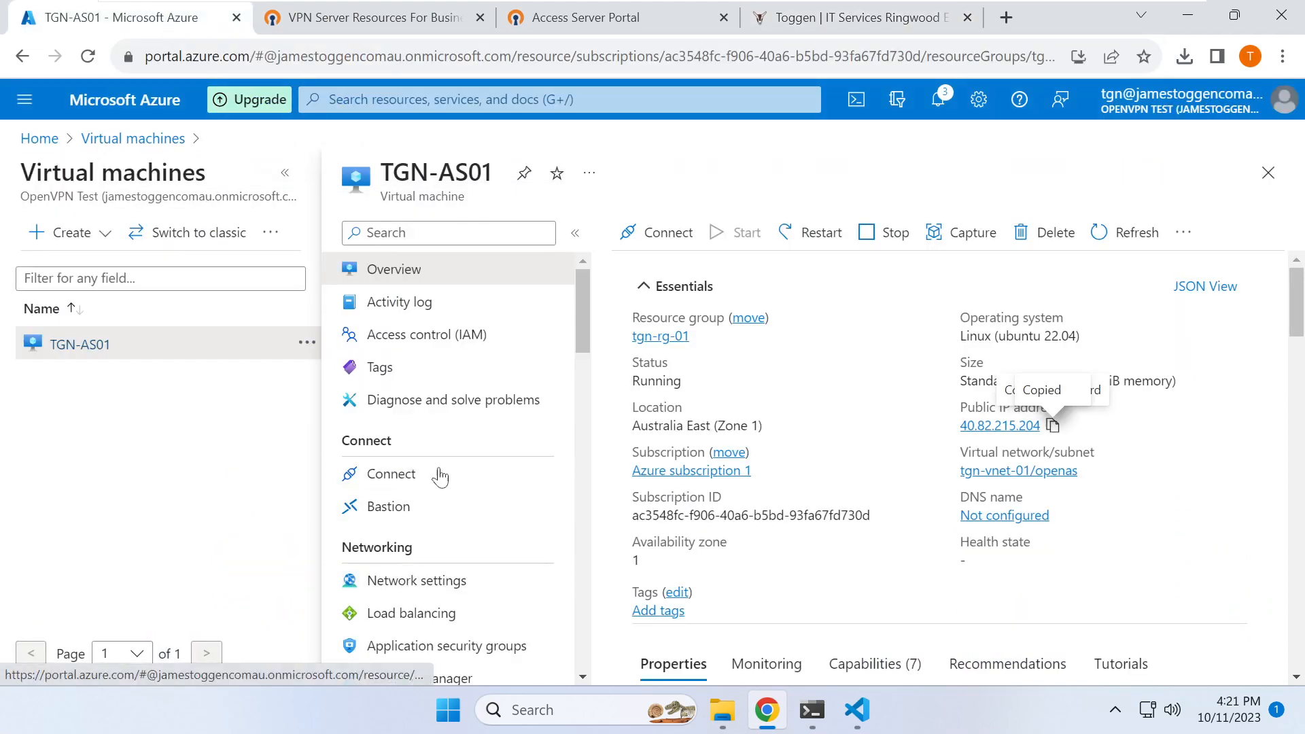
Step: Change the TGN-AS01-nsg Admin_TCP inbound rule's destination port from 943 to 50443 and save
{"action": "left_click", "coordinate": [408, 580]}
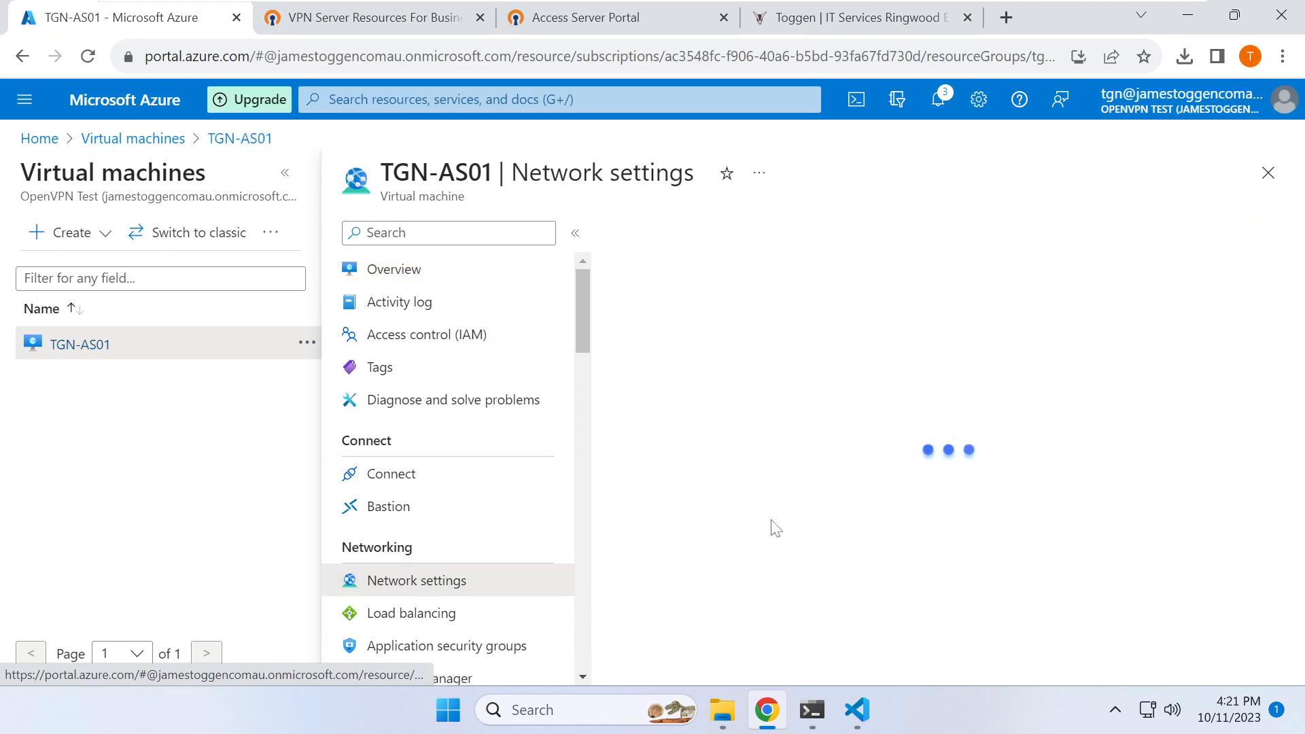
{"action": "scroll", "coordinate": [756, 518], "scroll_direction": "down", "scroll_amount": 8}
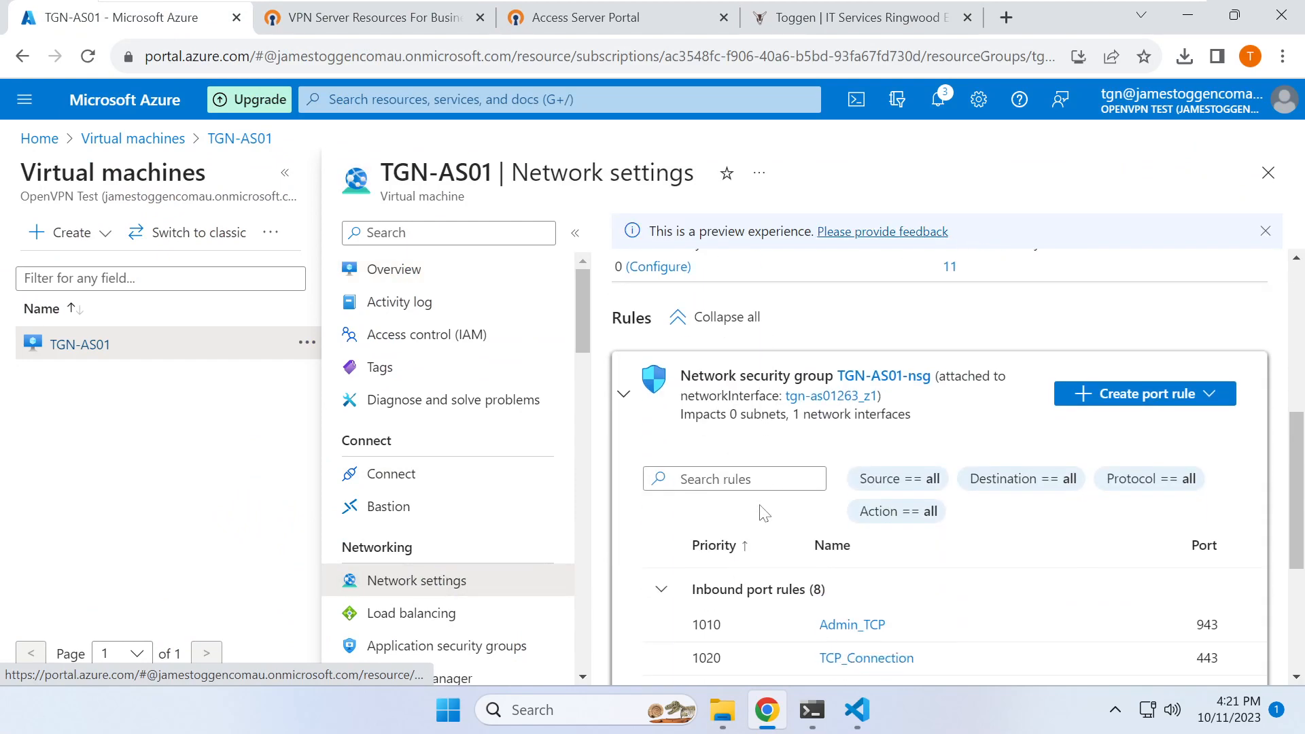
{"action": "left_click", "coordinate": [843, 525]}
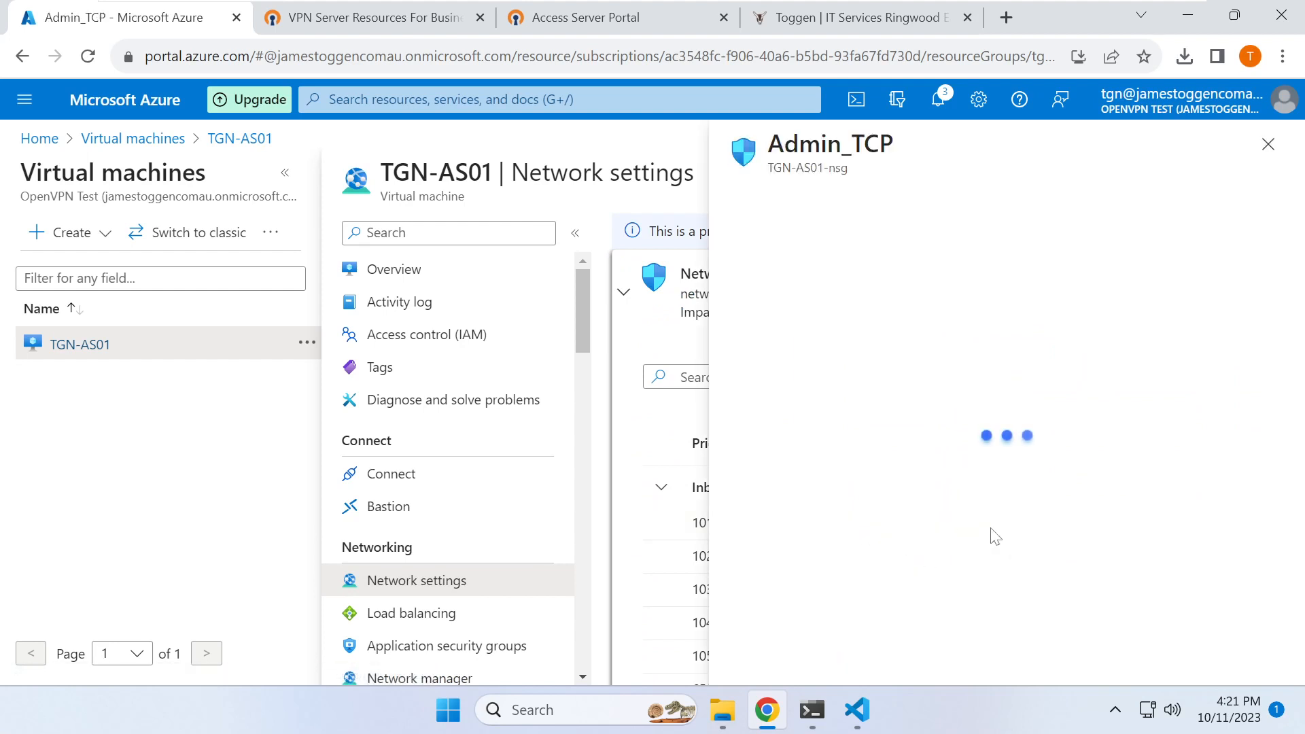
{"action": "left_click", "coordinate": [779, 524]}
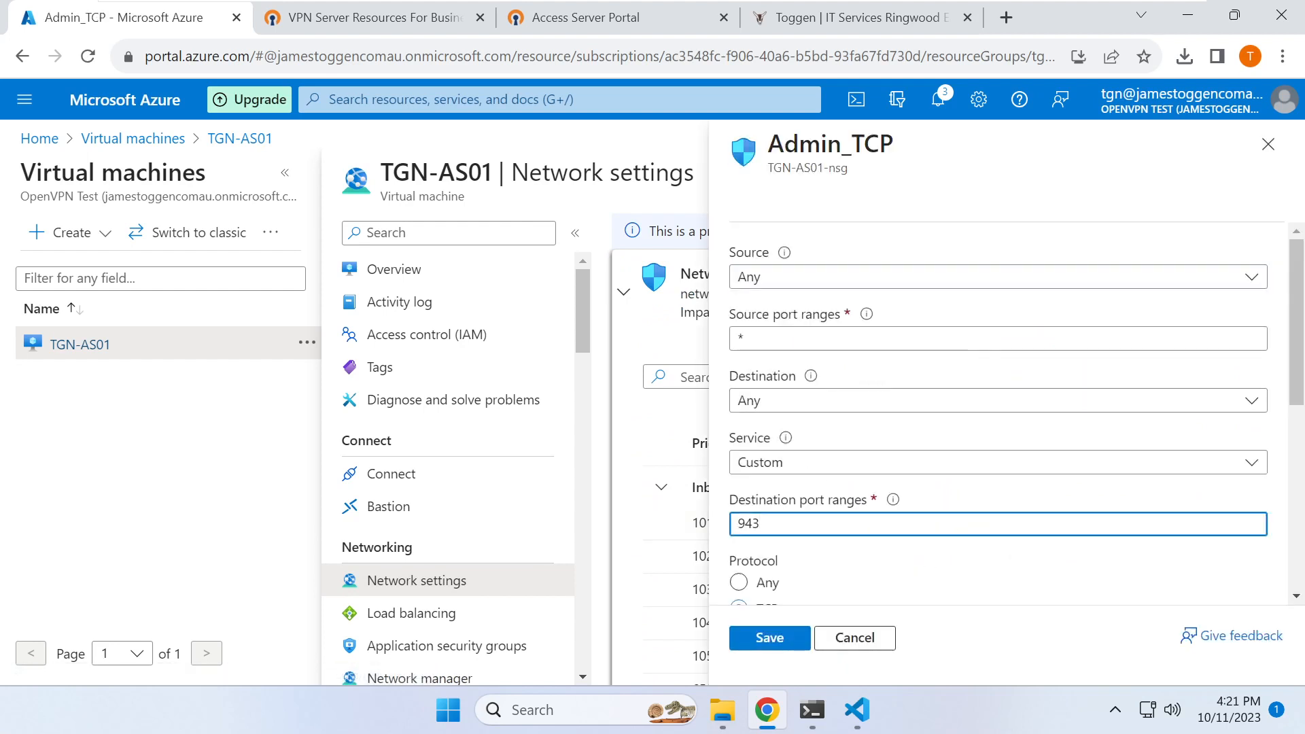
{"action": "type", "text": "504"}
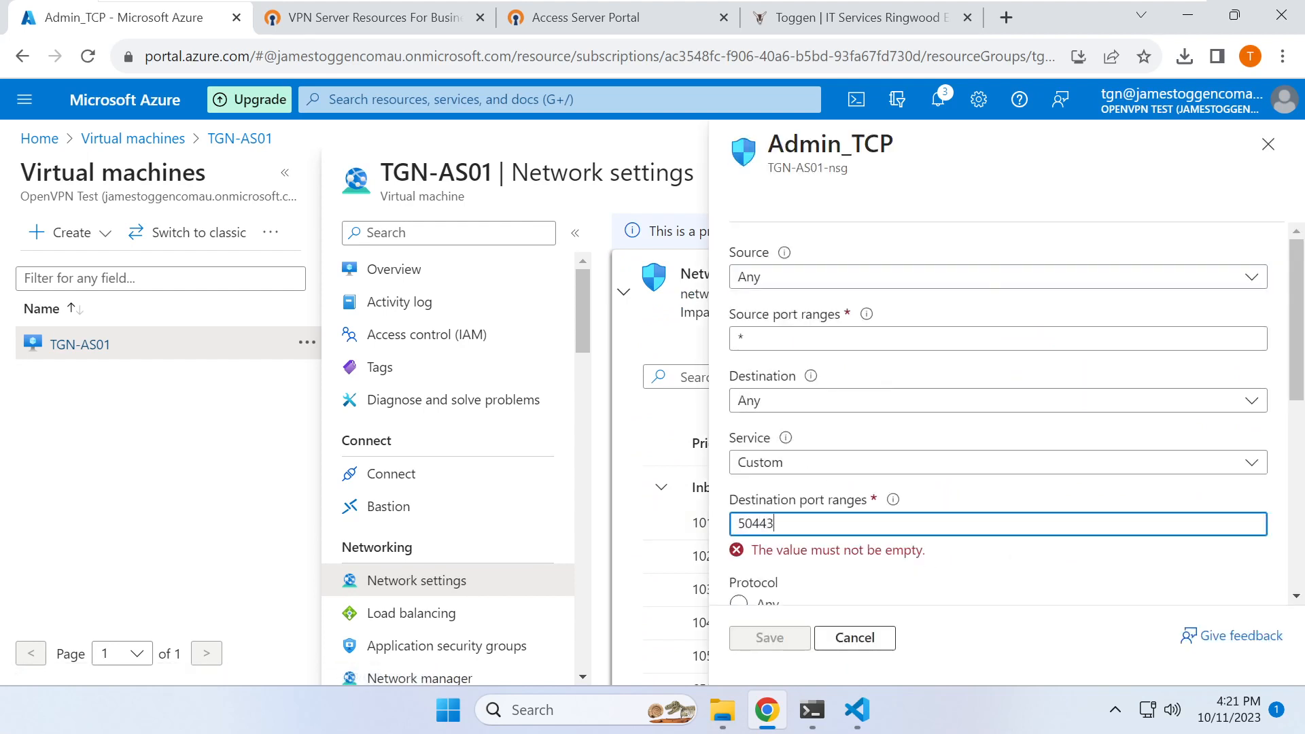
{"action": "left_click", "coordinate": [757, 642]}
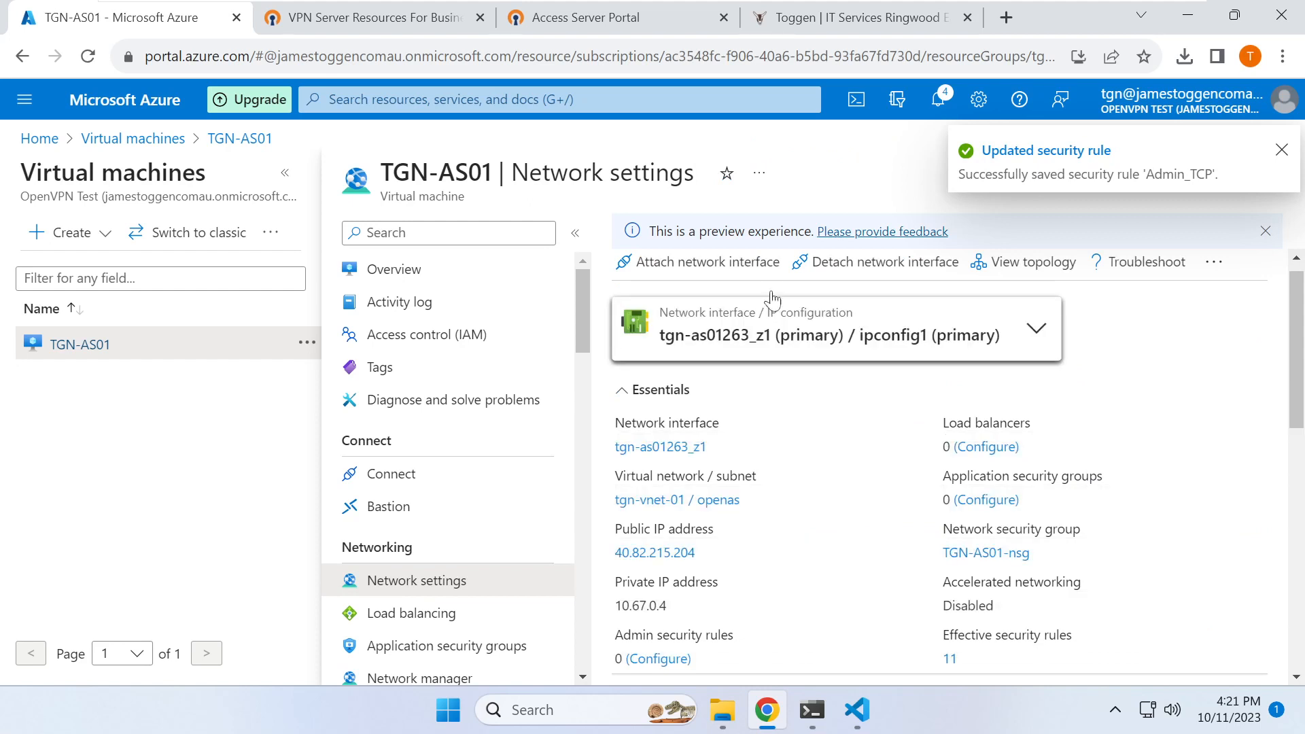
{"action": "left_click", "coordinate": [863, 18]}
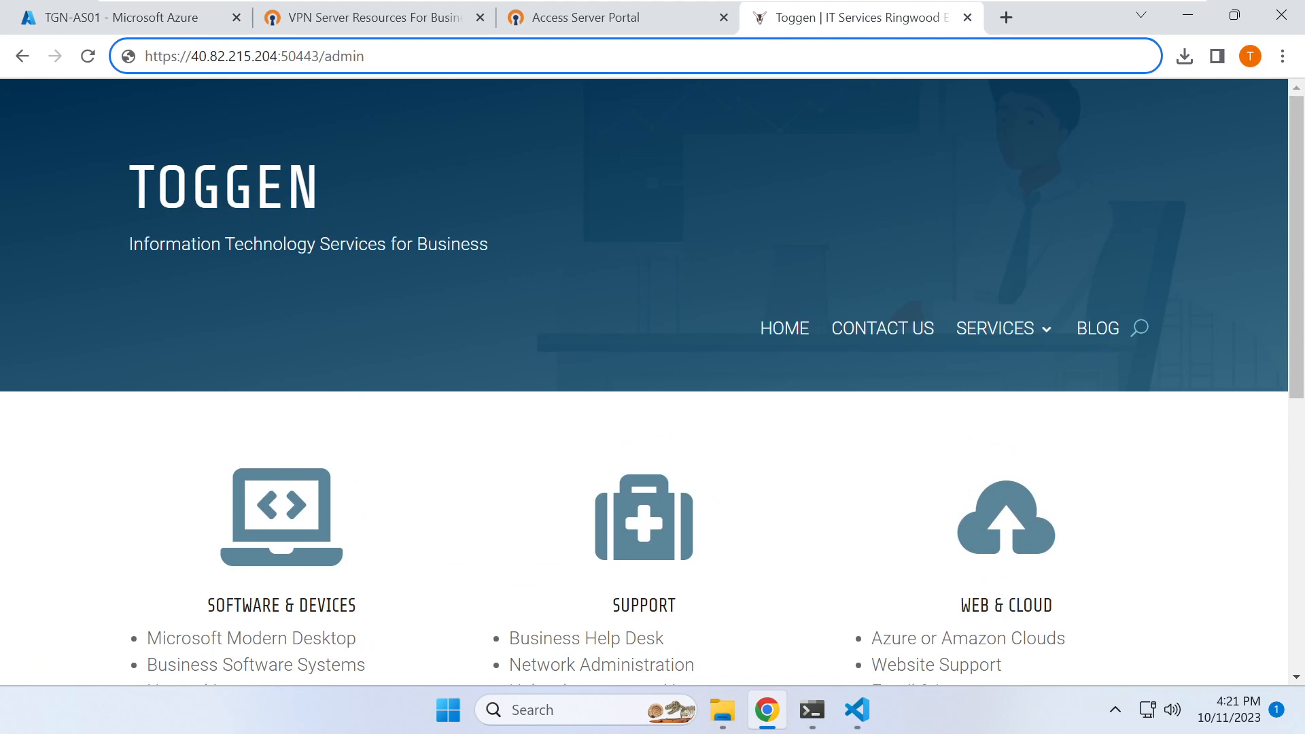
{"action": "key", "text": "Return"}
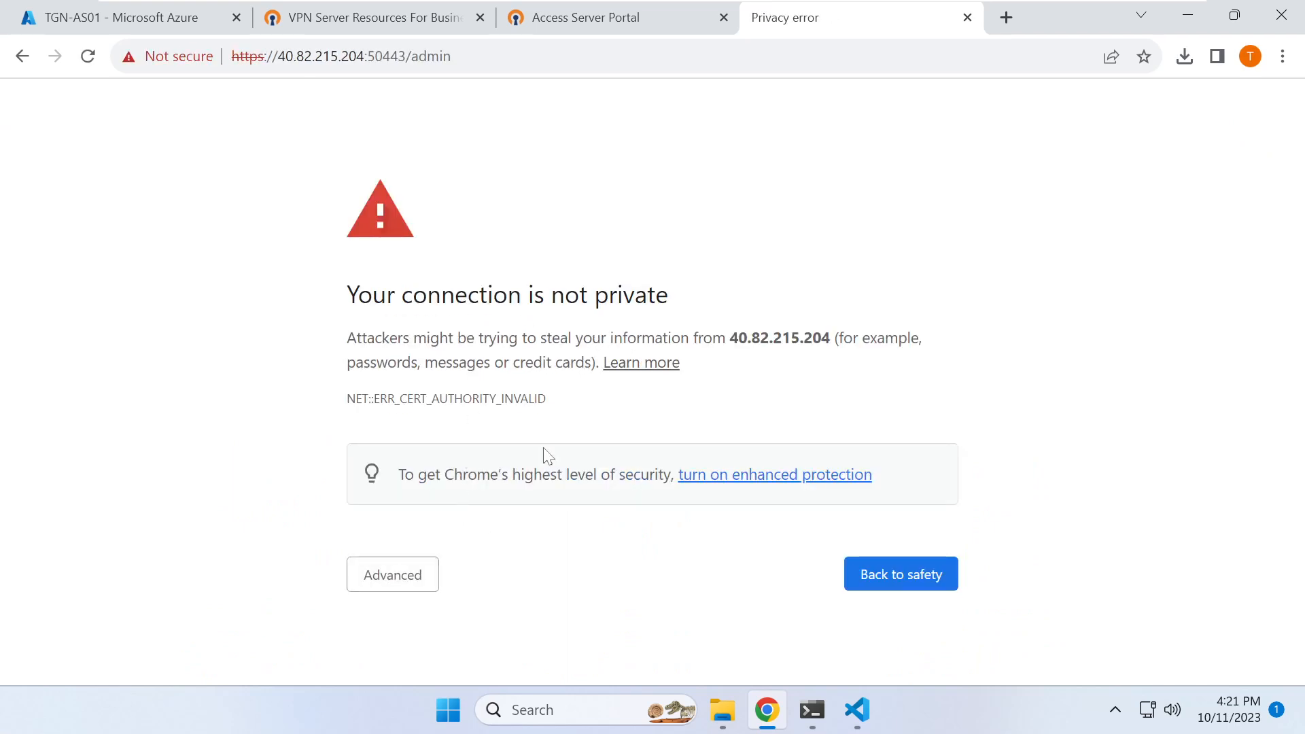
{"action": "left_click", "coordinate": [417, 577]}
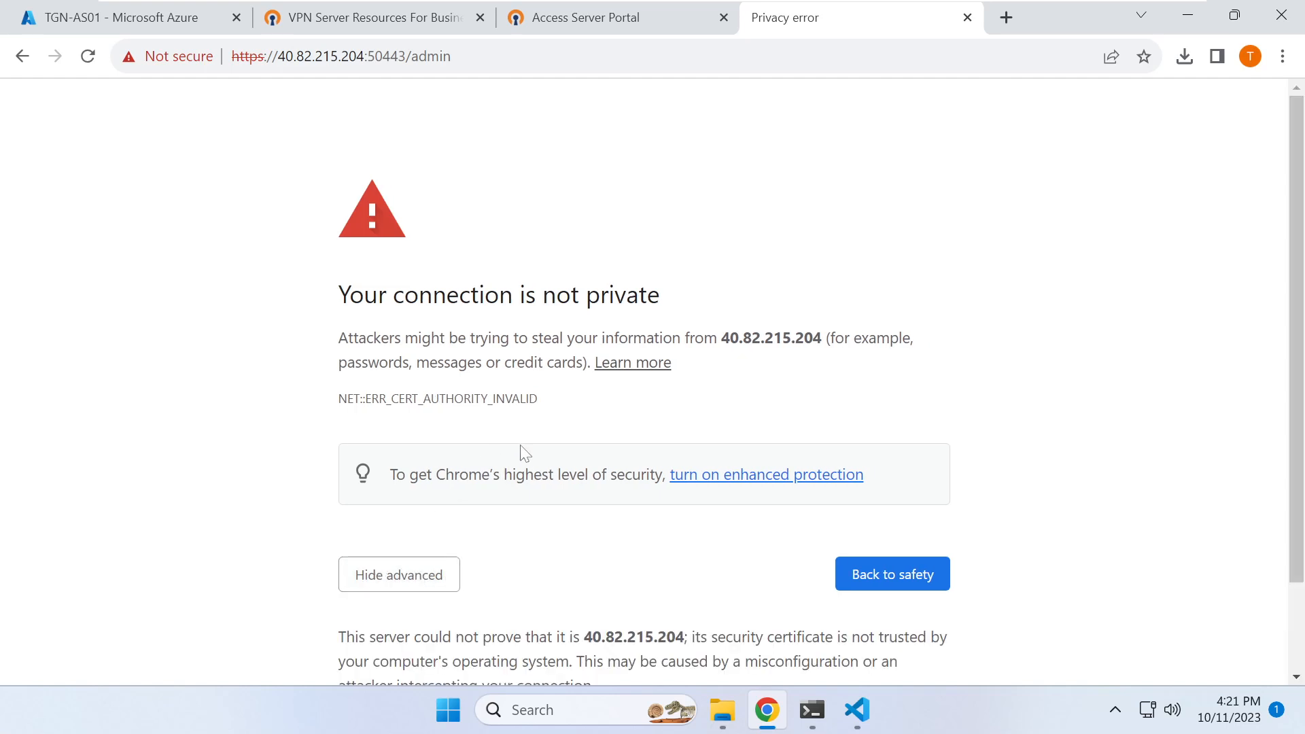
{"action": "scroll", "coordinate": [522, 452], "scroll_direction": "down", "scroll_amount": 2}
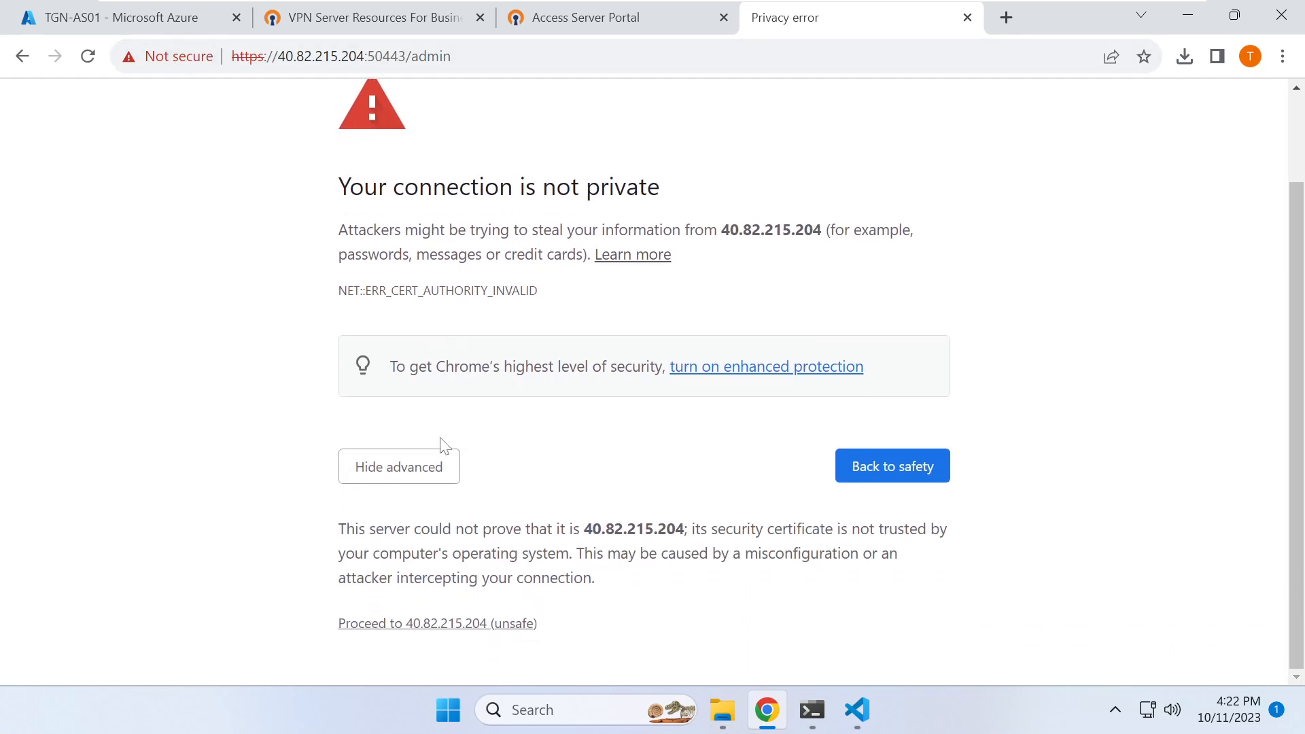
{"action": "left_click", "coordinate": [467, 626]}
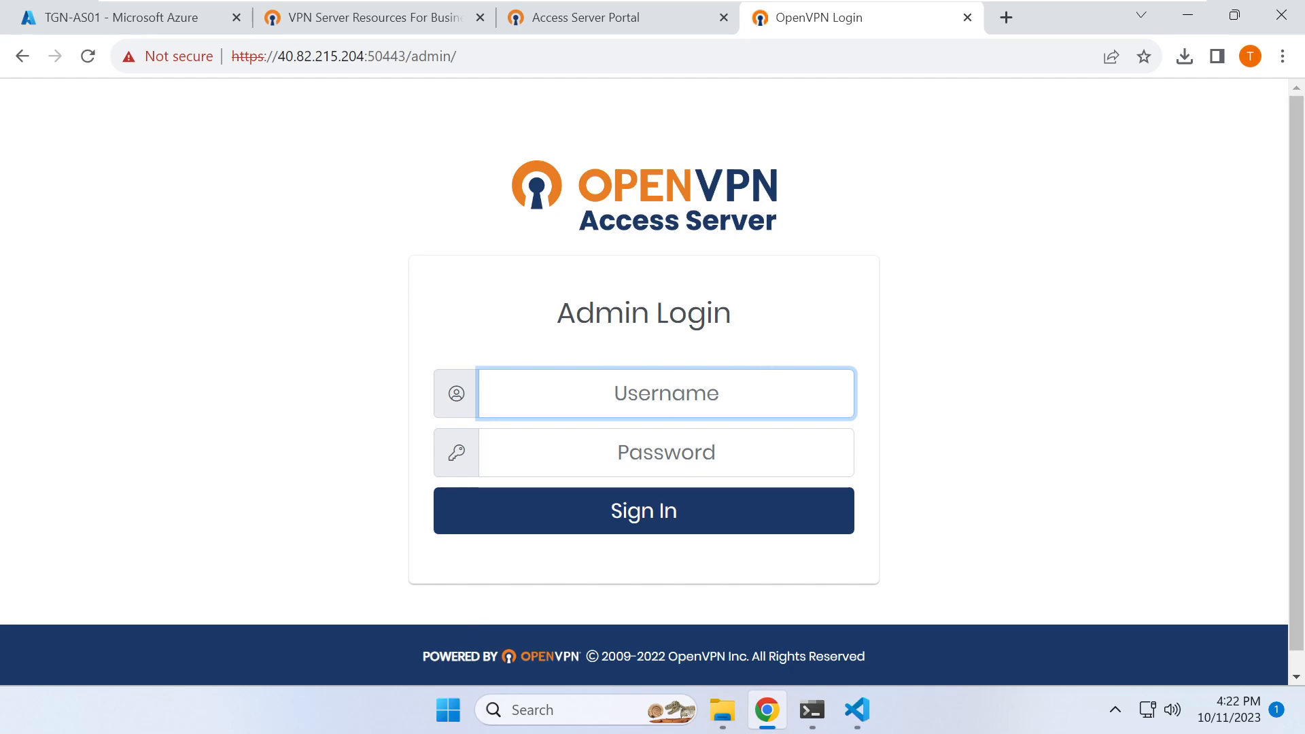
Step: Enter username openvpn and paste the VM password line from the notes into the password field
{"action": "type", "text": "openvpn"}
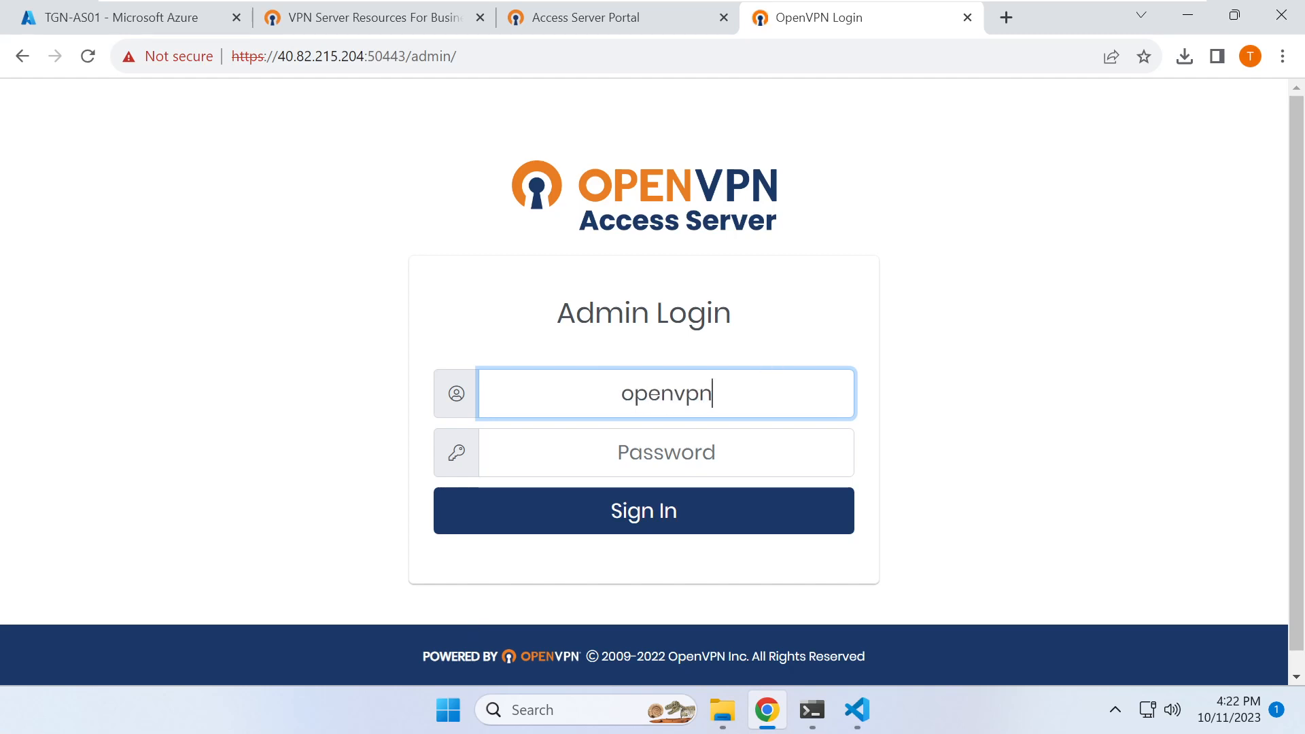
{"action": "key", "text": "Tab"}
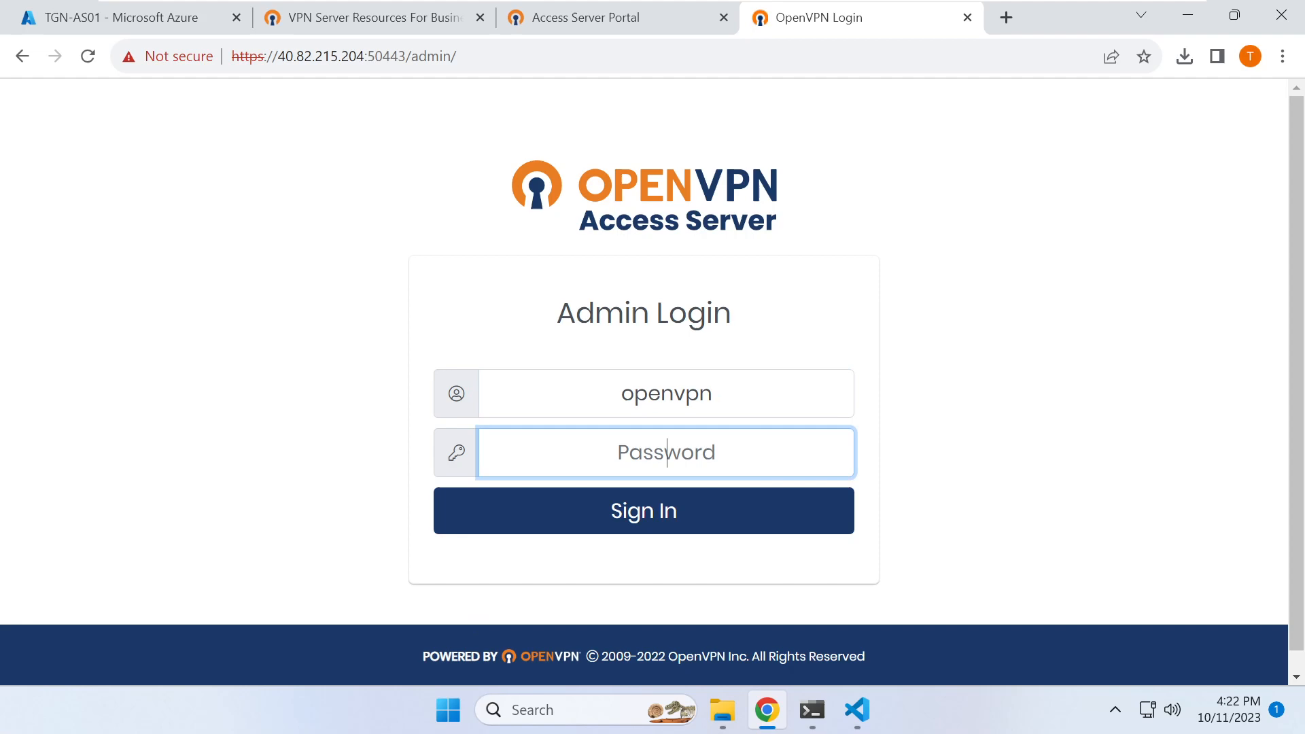
{"action": "left_click", "coordinate": [863, 709]}
{"action": "left_click", "coordinate": [628, 221]}
{"action": "left_click_drag", "start_coordinate": [629, 220], "coordinate": [461, 238]}
{"action": "left_click", "coordinate": [248, 404]}
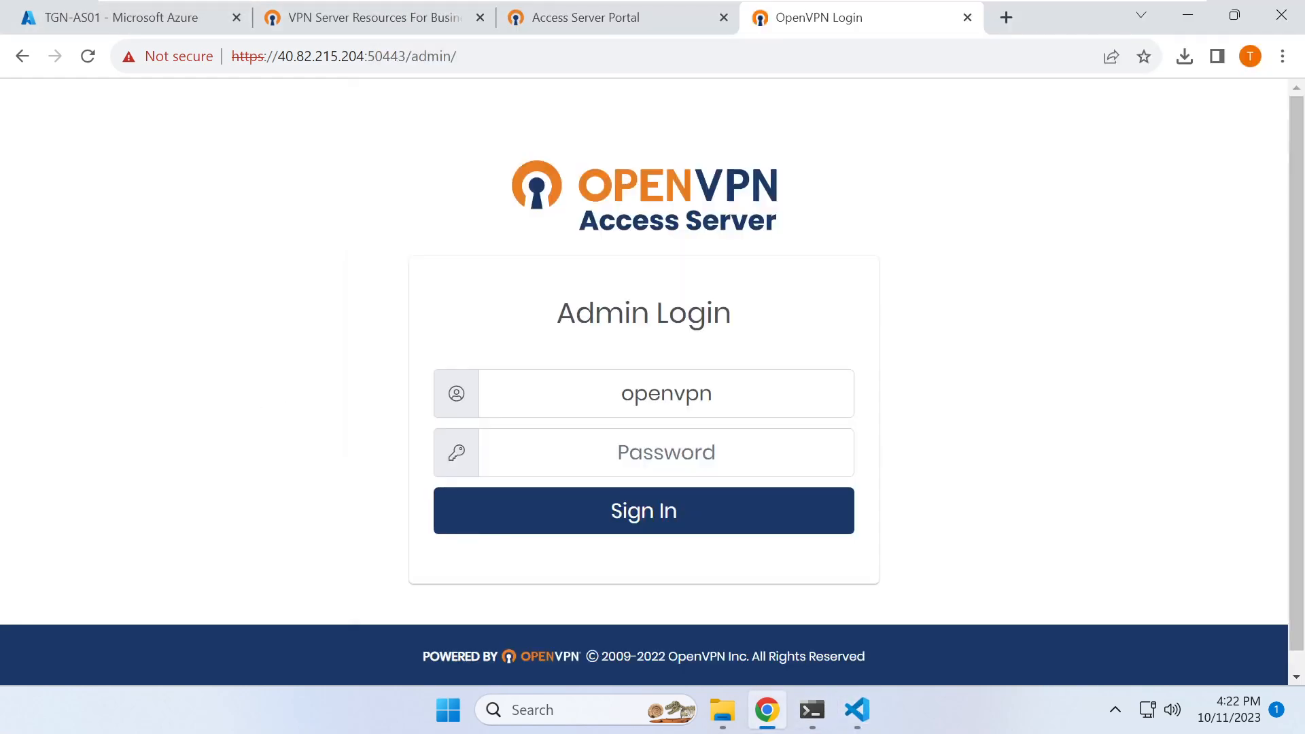
{"action": "left_click", "coordinate": [666, 452]}
{"action": "right_click", "coordinate": [666, 452]}
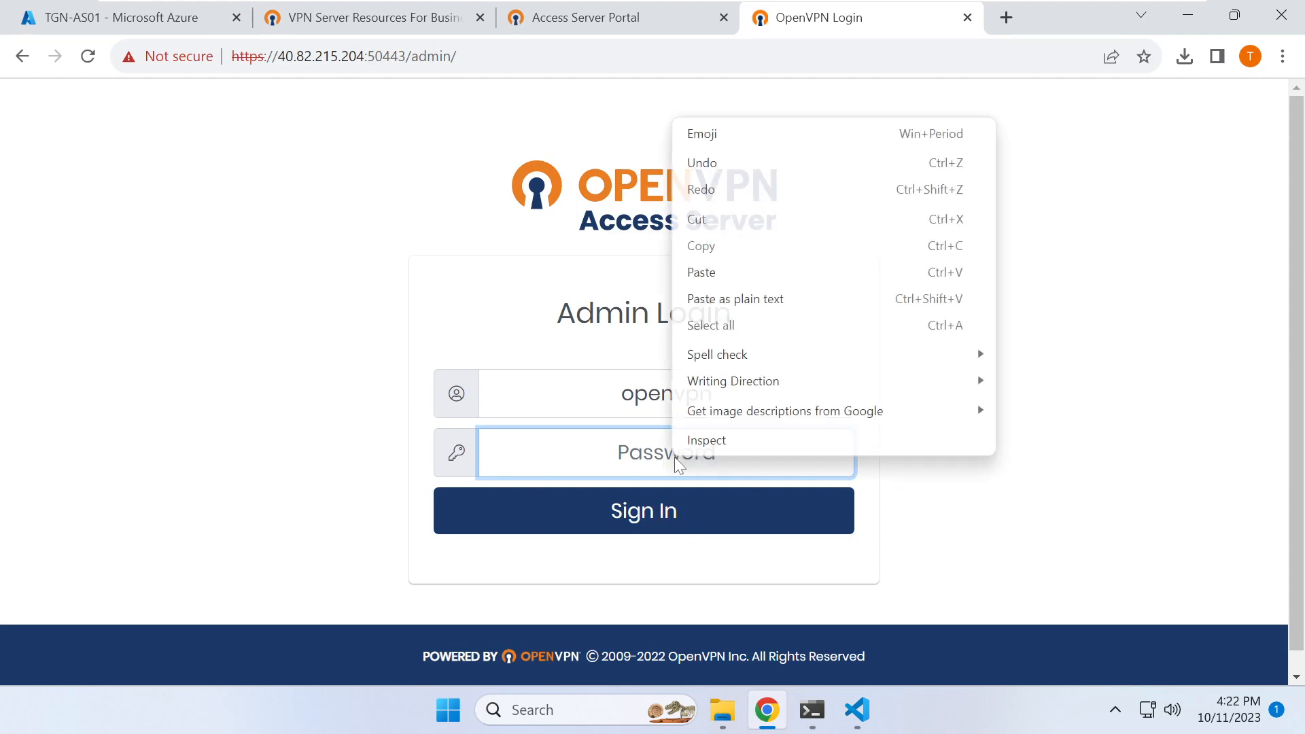
{"action": "left_click", "coordinate": [739, 268]}
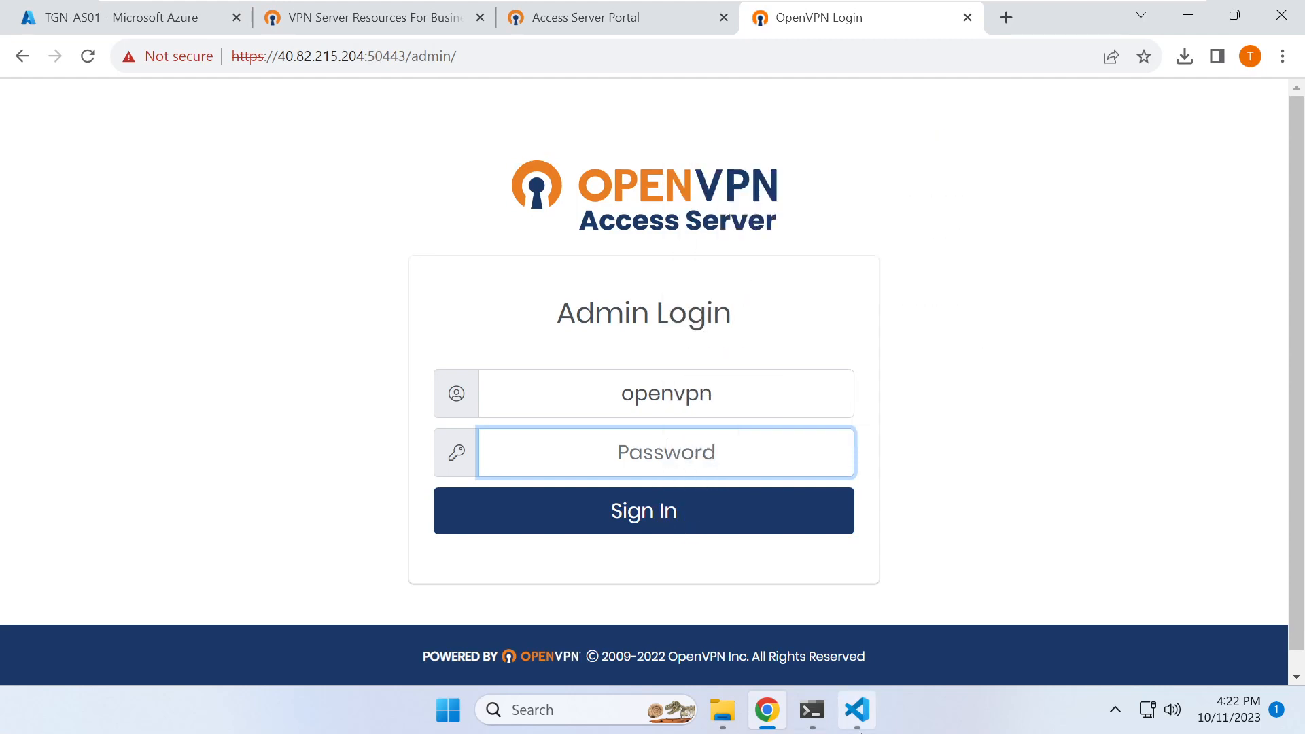
Step: Recopy just the VM password text, paste it, sign in, and scroll through the EULA
{"action": "left_click", "coordinate": [858, 710]}
{"action": "left_click", "coordinate": [628, 220]}
{"action": "left_click_drag", "start_coordinate": [629, 220], "coordinate": [500, 220]}
{"action": "key", "text": "ctrl+c"}
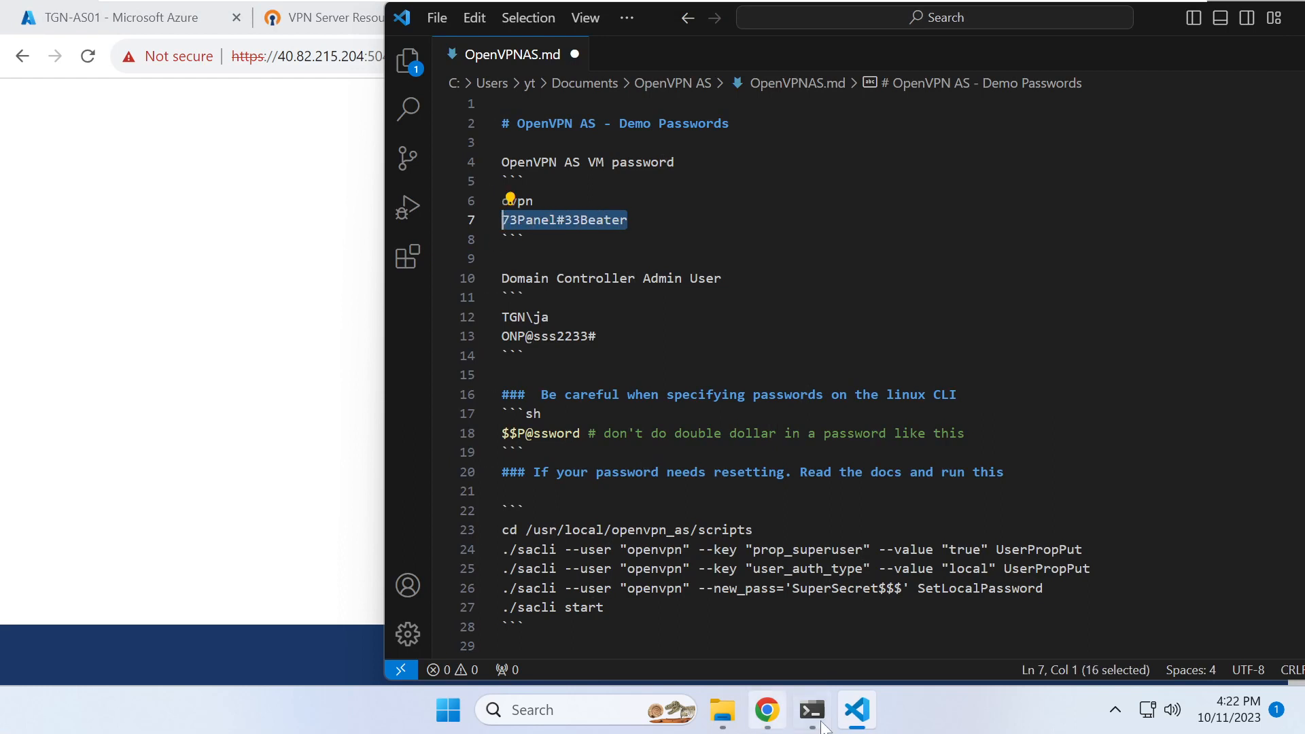
{"action": "left_click", "coordinate": [767, 710]}
{"action": "key", "text": "ctrl+v"}
{"action": "left_click", "coordinate": [692, 522]}
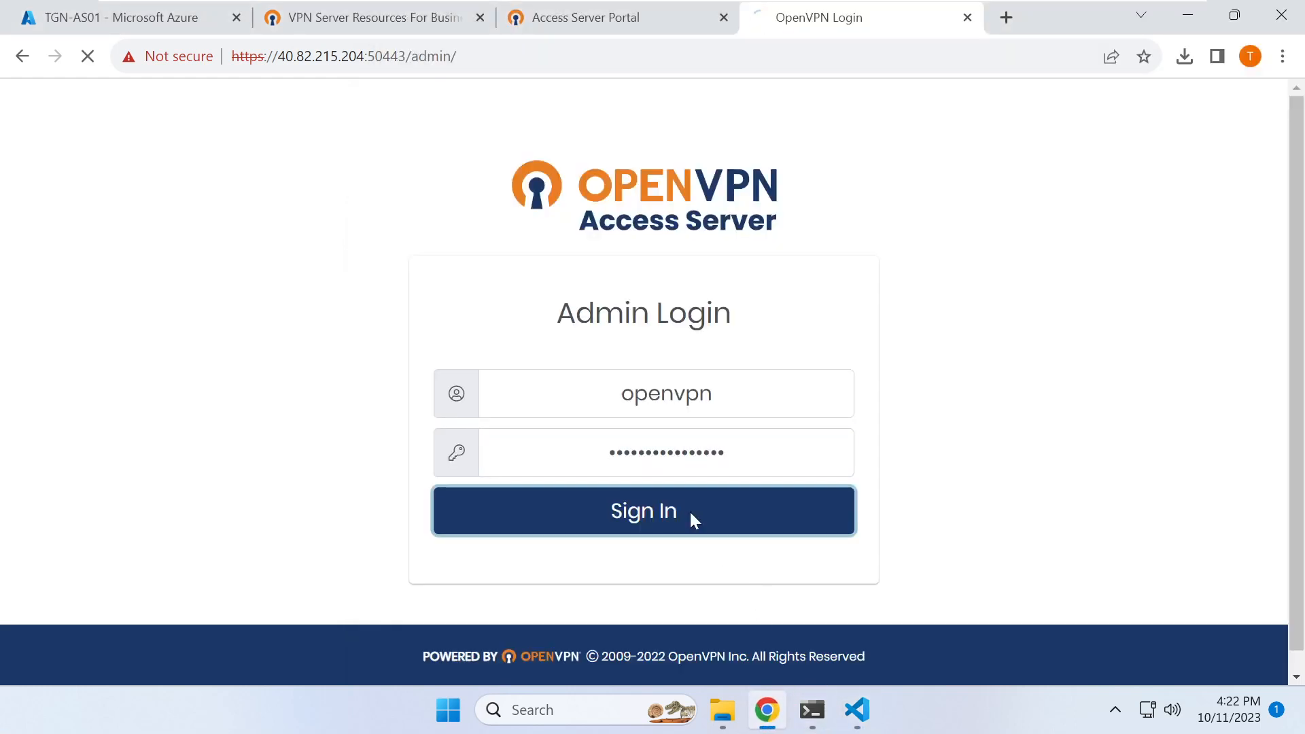
{"action": "scroll", "coordinate": [692, 523], "scroll_direction": "down", "scroll_amount": 1}
{"action": "scroll", "coordinate": [694, 517], "scroll_direction": "down", "scroll_amount": 5}
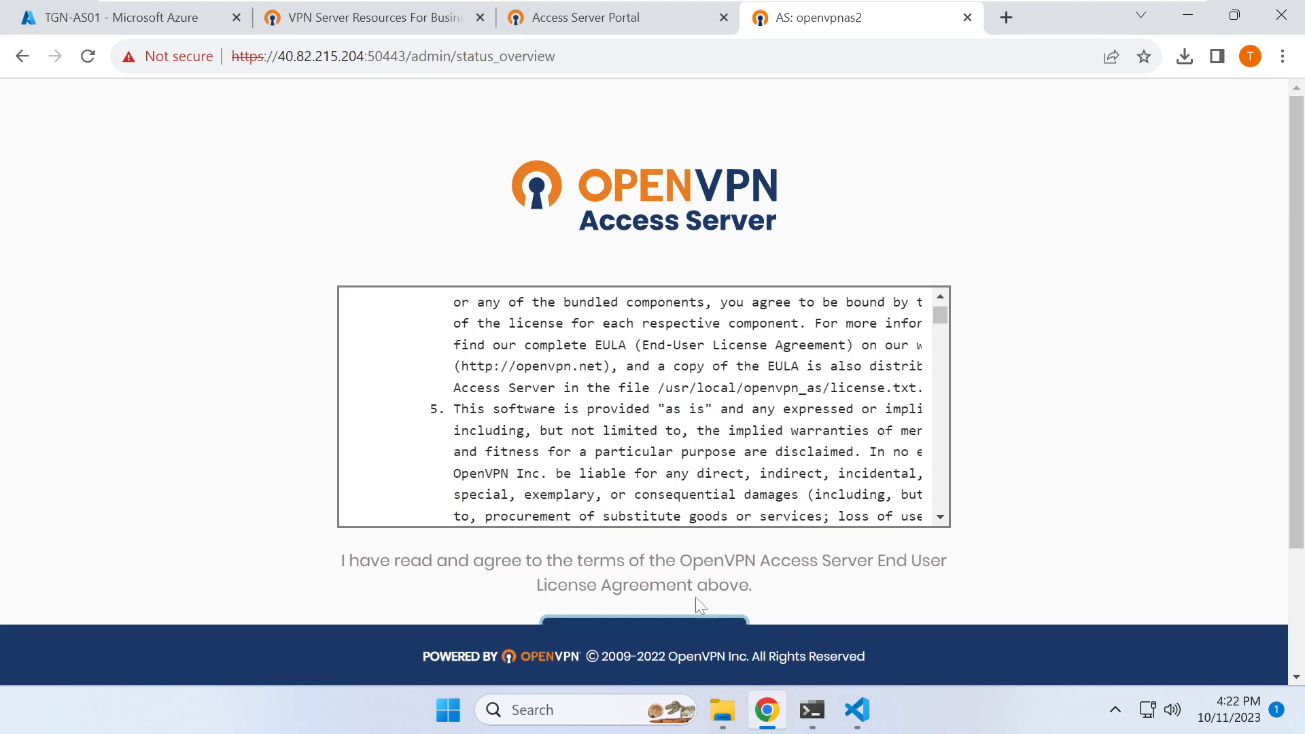
{"action": "scroll", "coordinate": [696, 597], "scroll_direction": "down", "scroll_amount": 3}
Step: Agree to the EULA, create a Free 2-connection subscription, and copy its activation key
{"action": "left_click", "coordinate": [686, 481]}
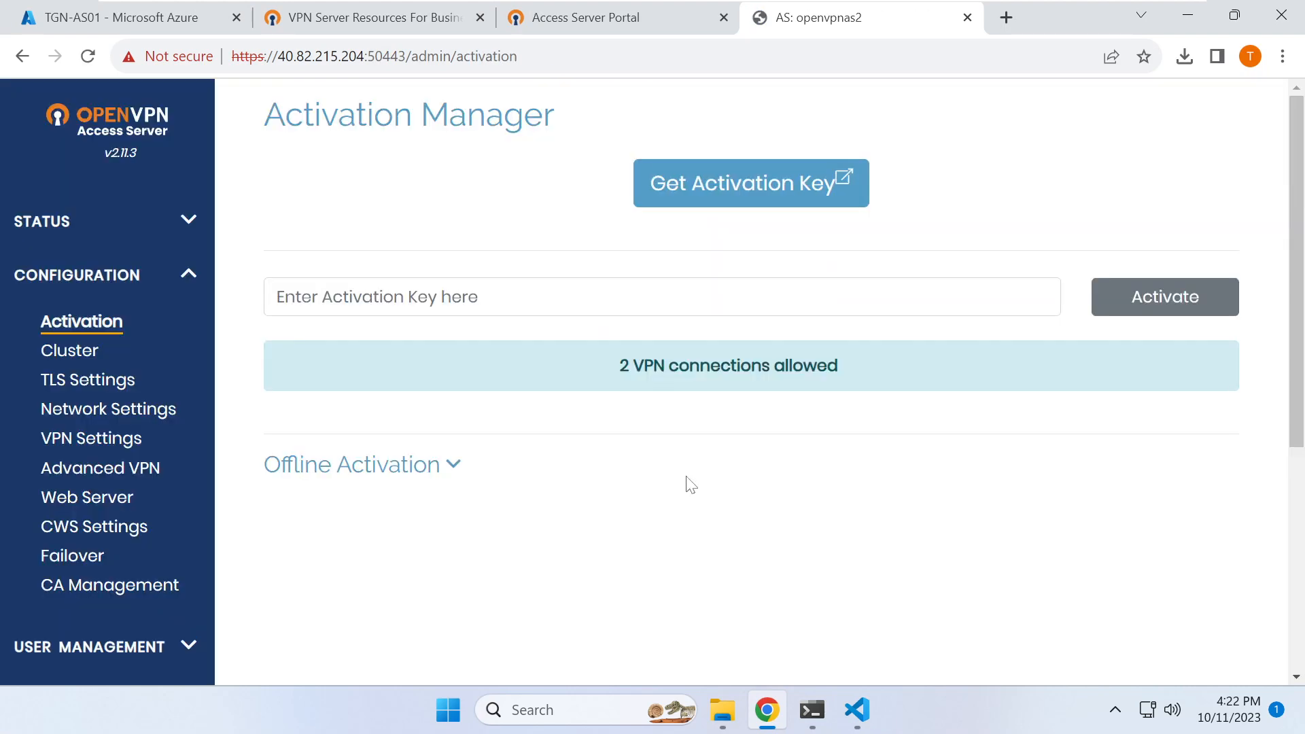
{"action": "left_click", "coordinate": [774, 176]}
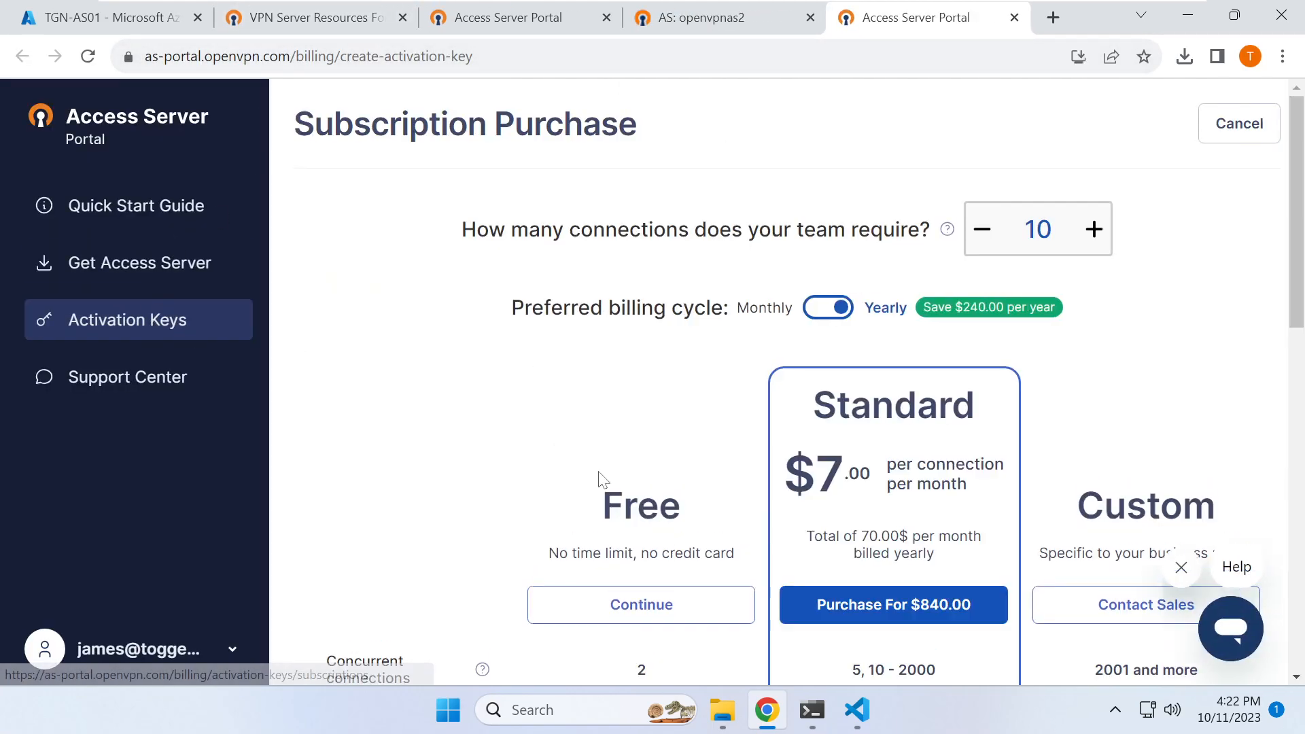
{"action": "scroll", "coordinate": [687, 373], "scroll_direction": "down", "scroll_amount": 1}
{"action": "left_click", "coordinate": [660, 514]}
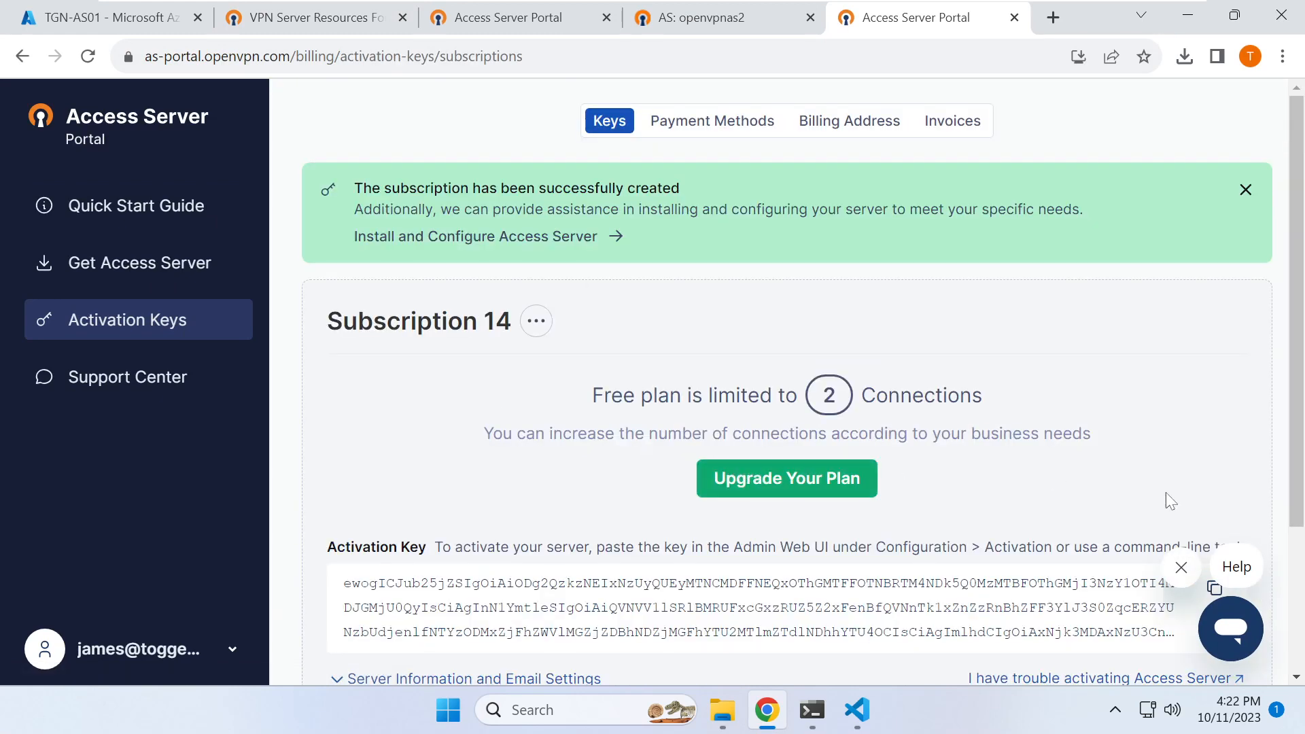
{"action": "scroll", "coordinate": [1190, 448], "scroll_direction": "down", "scroll_amount": 2}
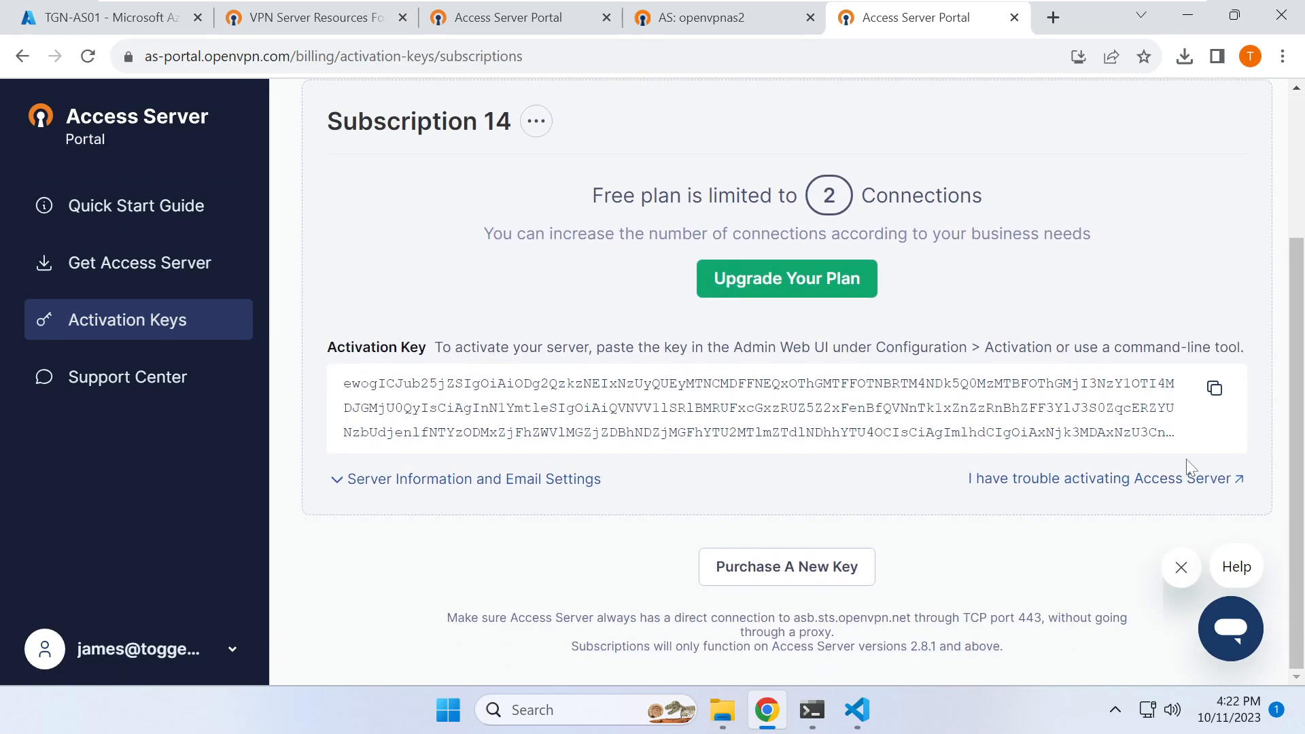
{"action": "left_click", "coordinate": [1214, 389]}
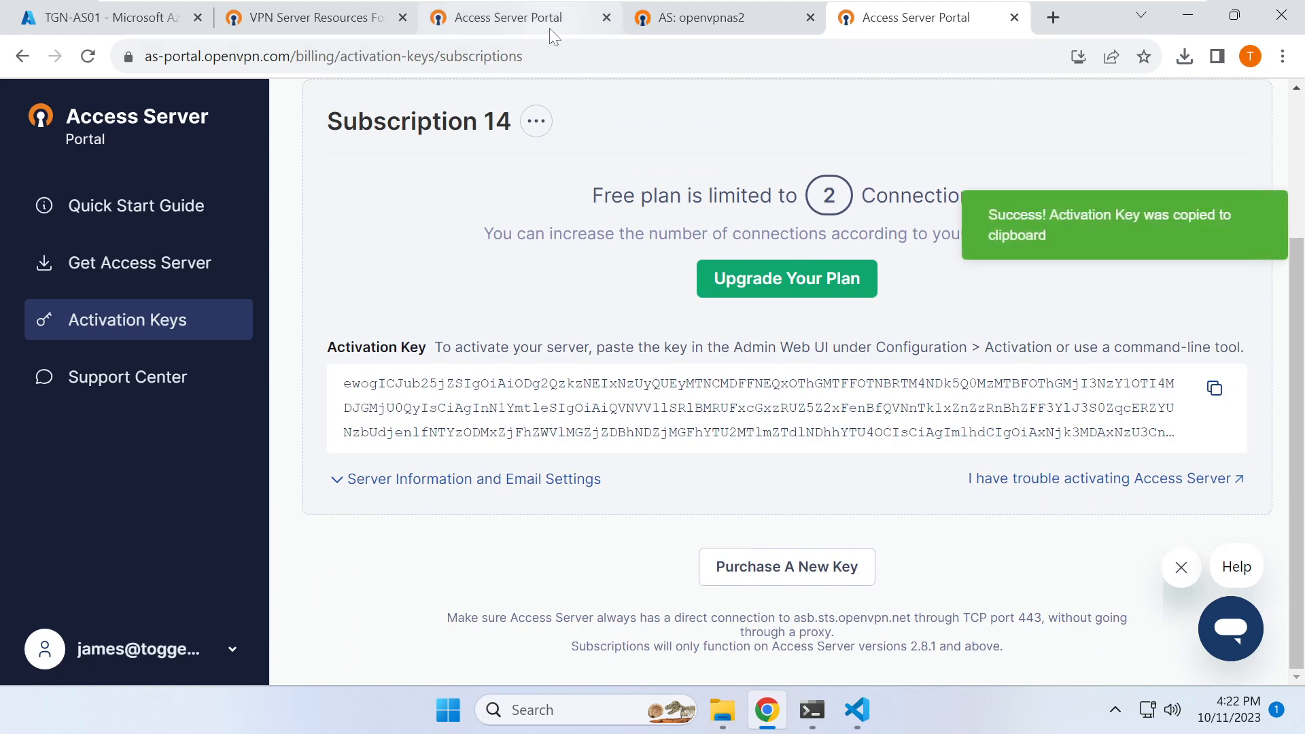
{"action": "left_click", "coordinate": [549, 27]}
{"action": "left_click", "coordinate": [310, 18]}
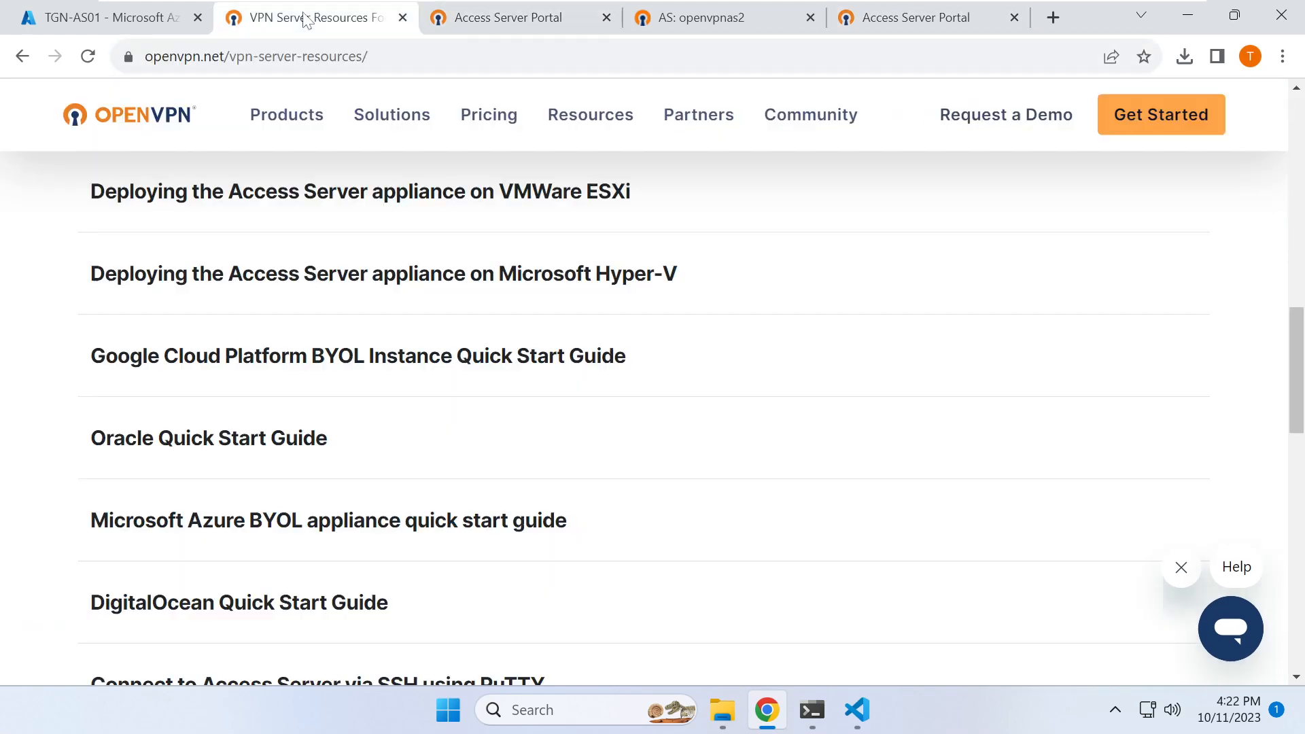
{"action": "left_click", "coordinate": [647, 10]}
Step: Activate the server with the pasted Subscription 14 key, then go to Configuration > Network Settings
{"action": "left_click", "coordinate": [553, 296]}
{"action": "key", "text": "ctrl+v"}
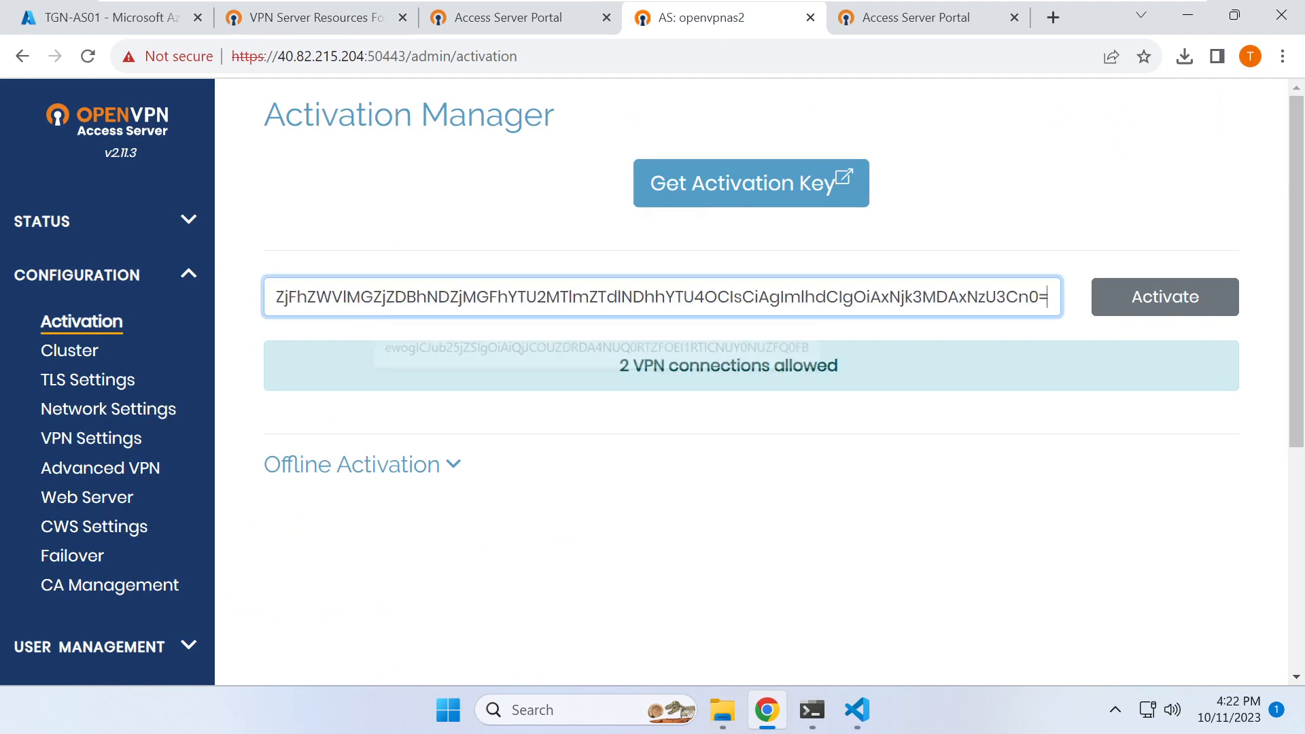
{"action": "left_click", "coordinate": [1180, 297]}
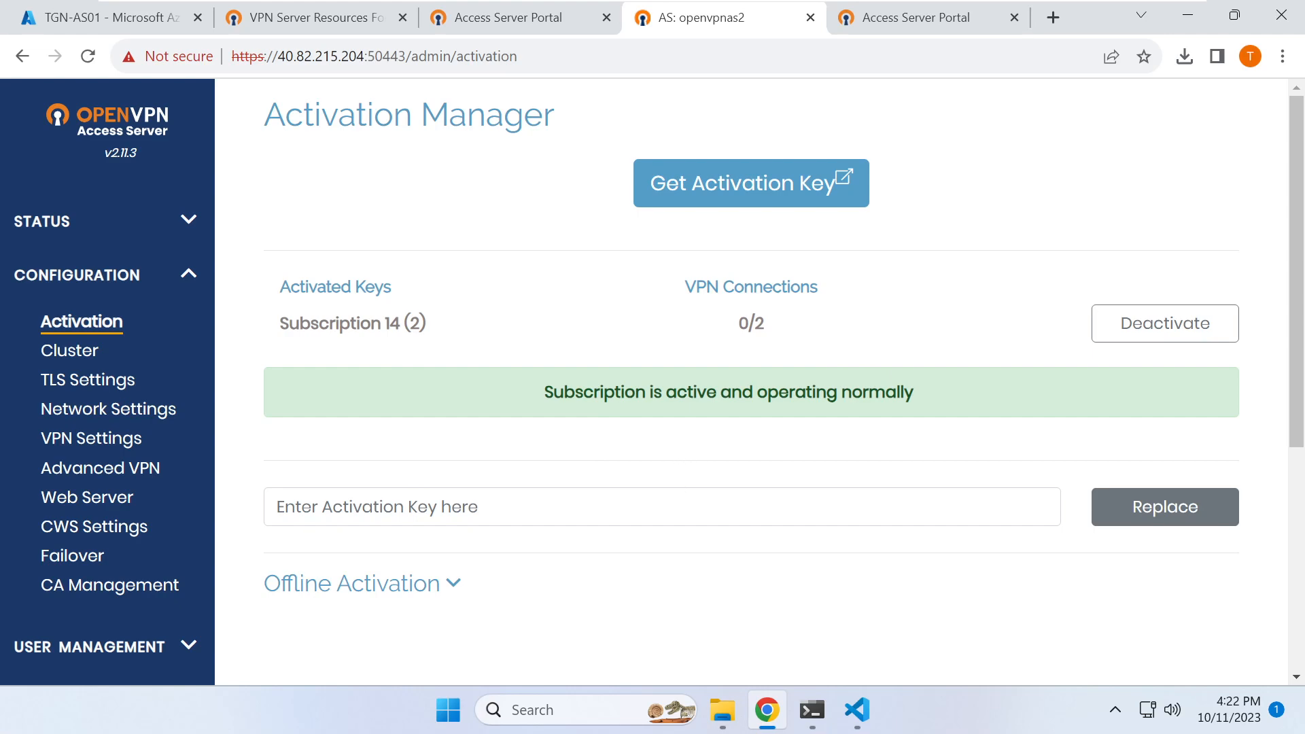
{"action": "left_click", "coordinate": [142, 416]}
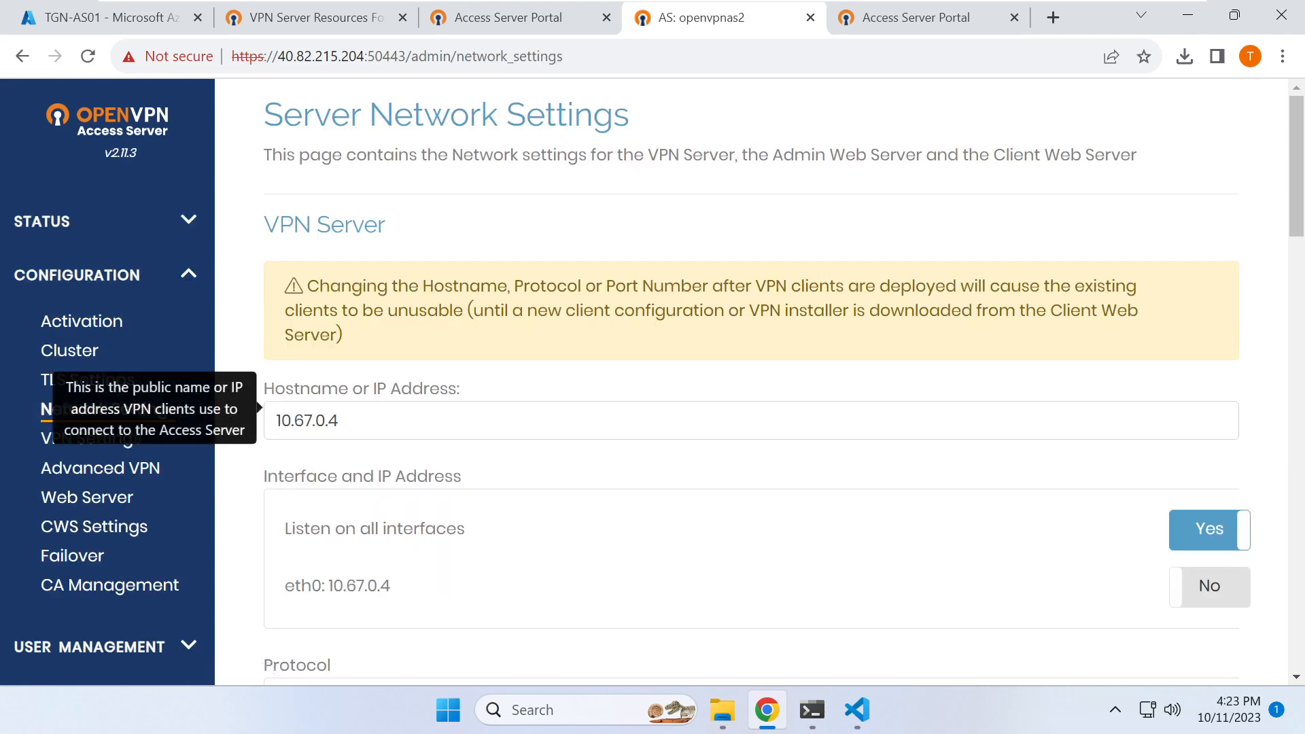
Step: Replace the hostname 10.67.0.4 with the public IP 40.82.215.204 copied from the address bar
{"action": "left_click_drag", "start_coordinate": [277, 420], "coordinate": [338, 420]}
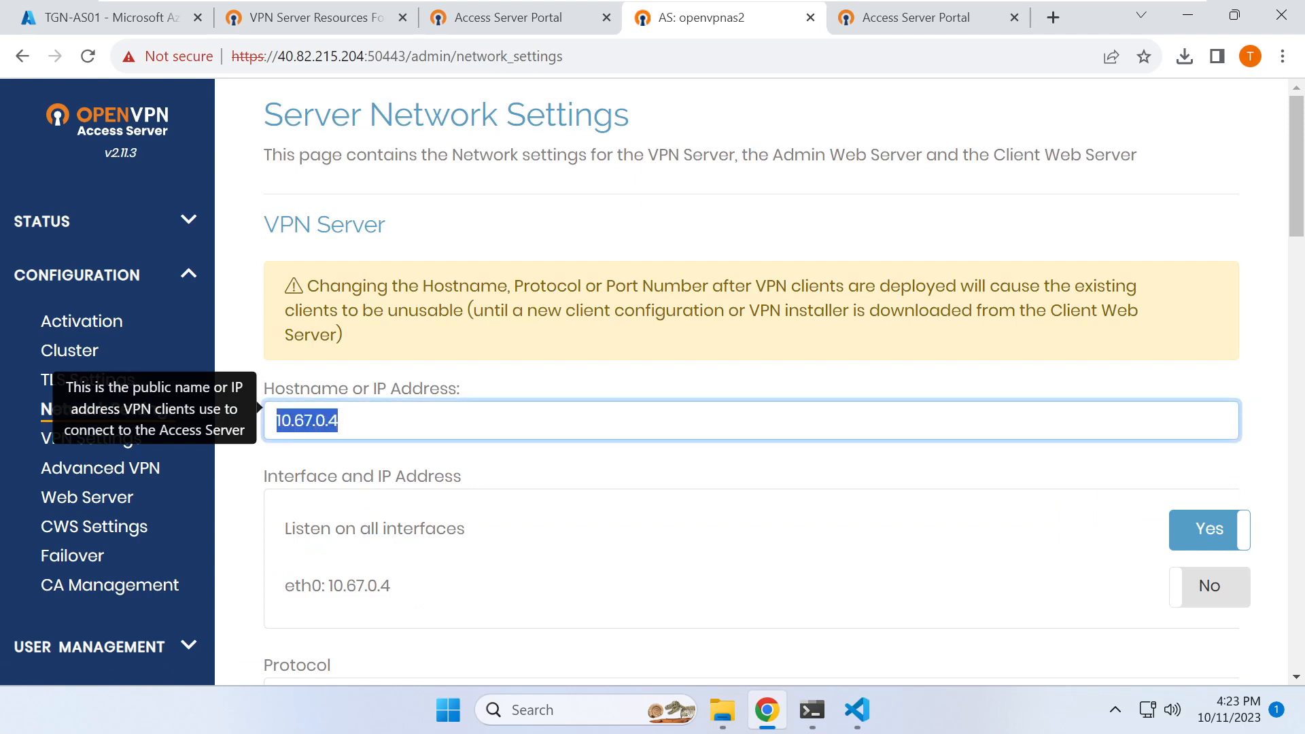
{"action": "left_click_drag", "start_coordinate": [277, 57], "coordinate": [365, 56]}
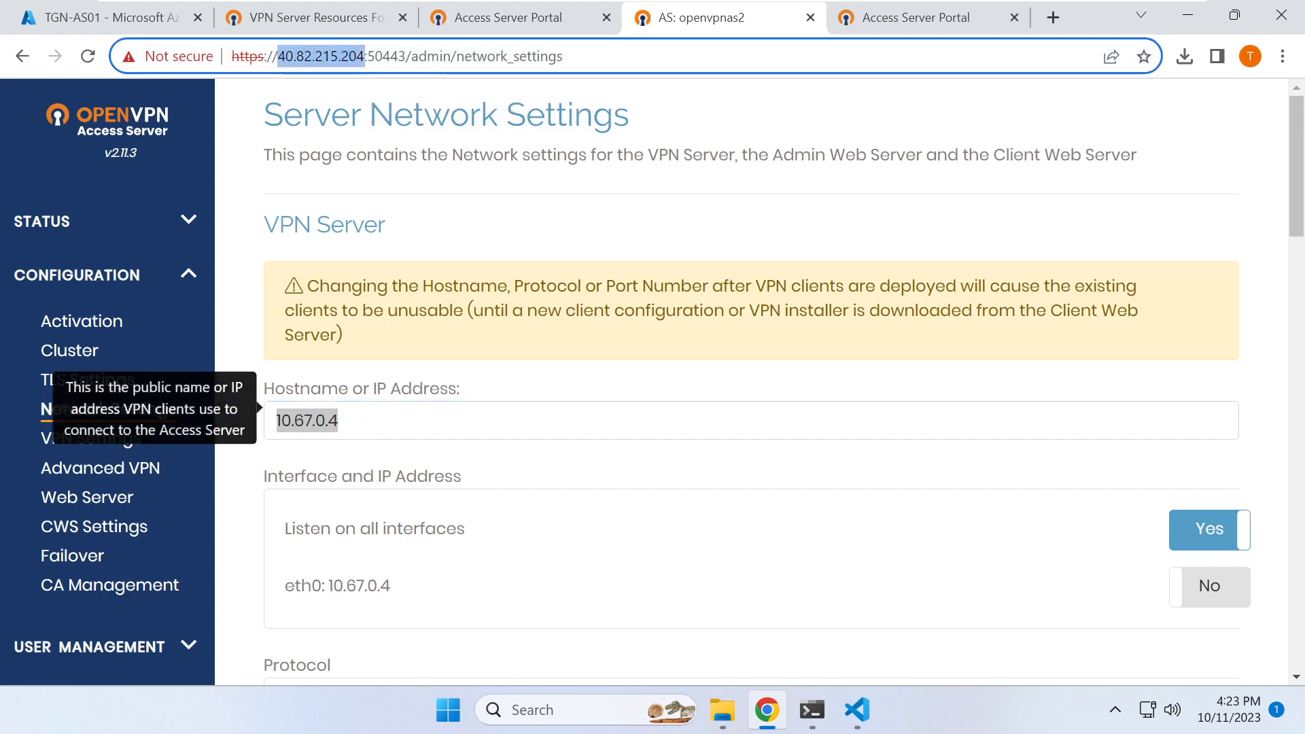
{"action": "left_click_drag", "start_coordinate": [339, 420], "coordinate": [275, 420]}
{"action": "key", "text": "ctrl+v"}
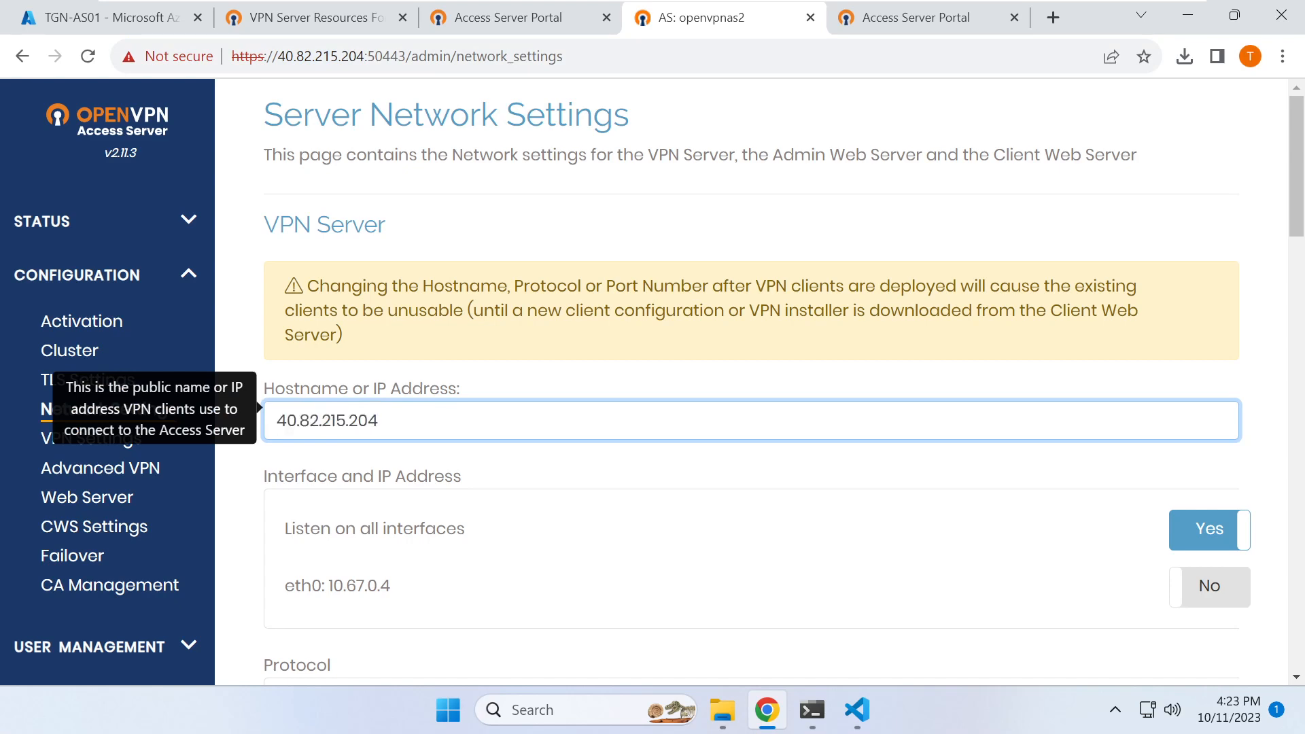
{"action": "left_click_drag", "start_coordinate": [378, 420], "coordinate": [261, 427]}
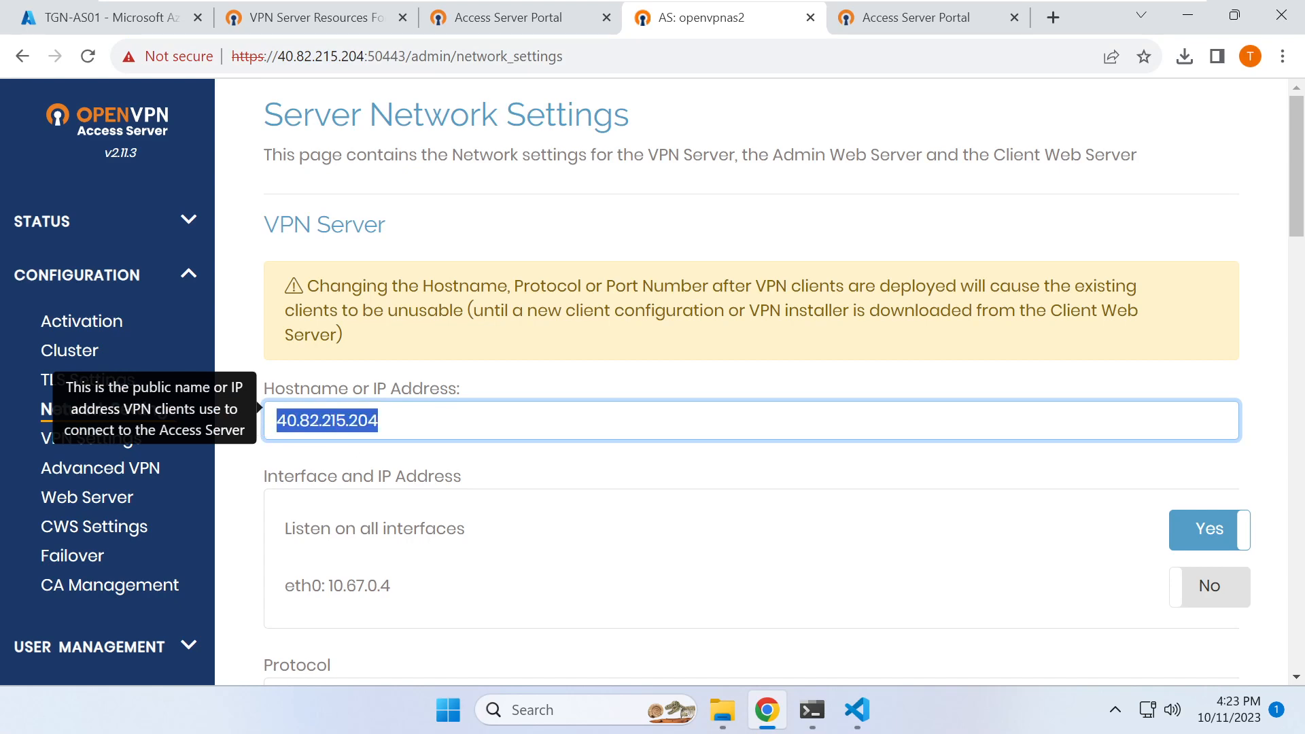
{"action": "left_click_drag", "start_coordinate": [387, 421], "coordinate": [287, 421]}
Step: Save the network settings and apply them to the running server
{"action": "scroll", "coordinate": [287, 422], "scroll_direction": "down", "scroll_amount": 1}
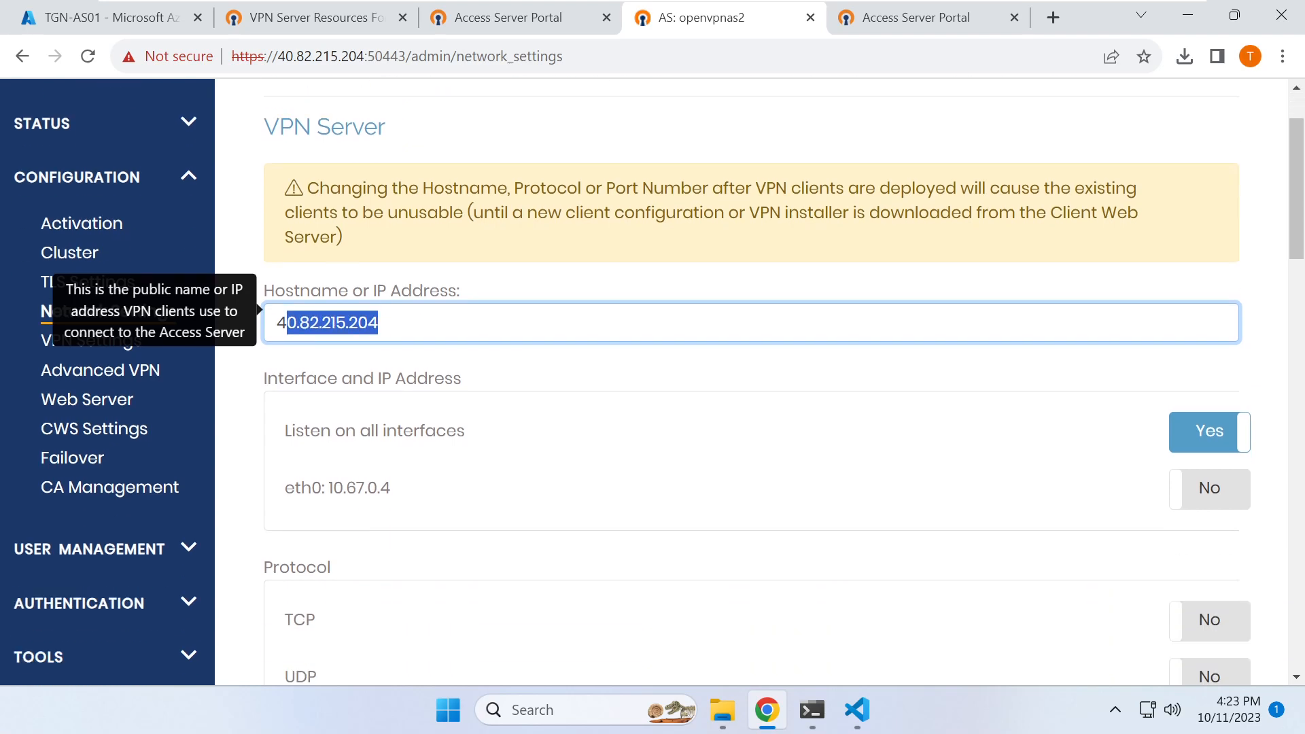
{"action": "scroll", "coordinate": [371, 417], "scroll_direction": "down", "scroll_amount": 3}
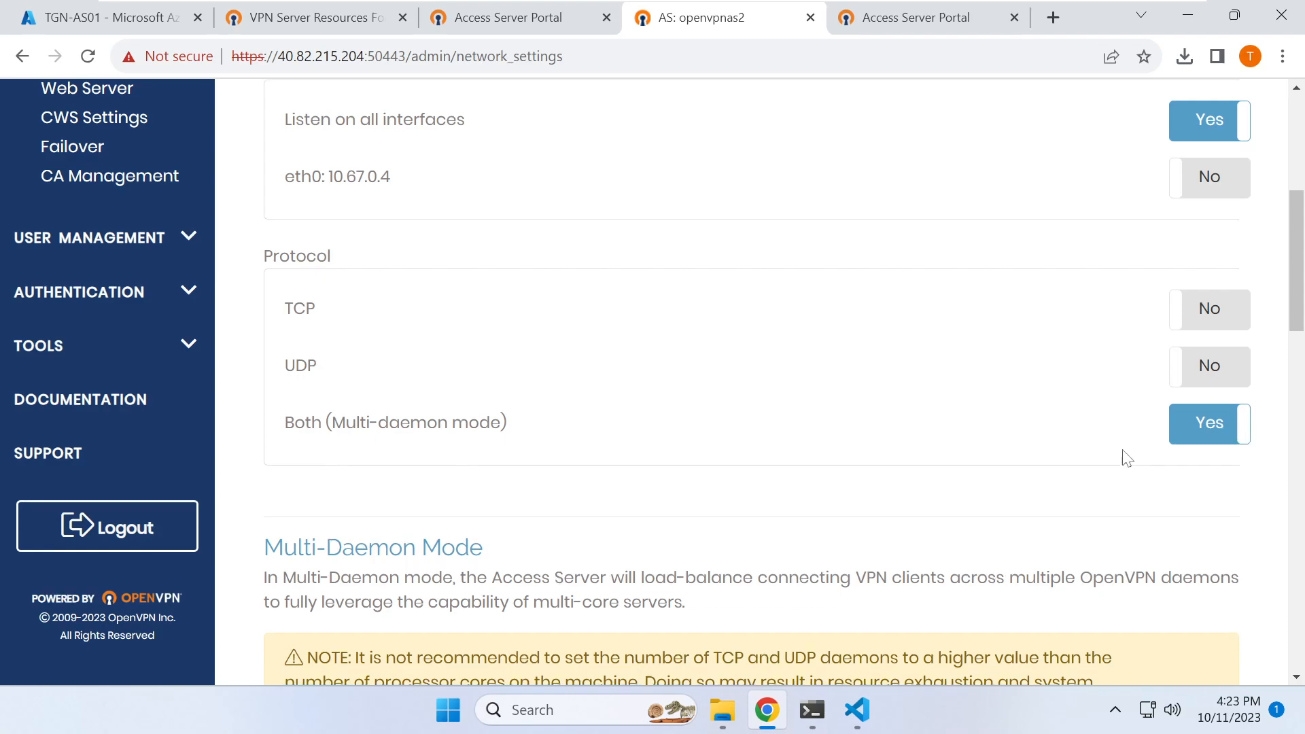
{"action": "scroll", "coordinate": [1124, 457], "scroll_direction": "down", "scroll_amount": 3}
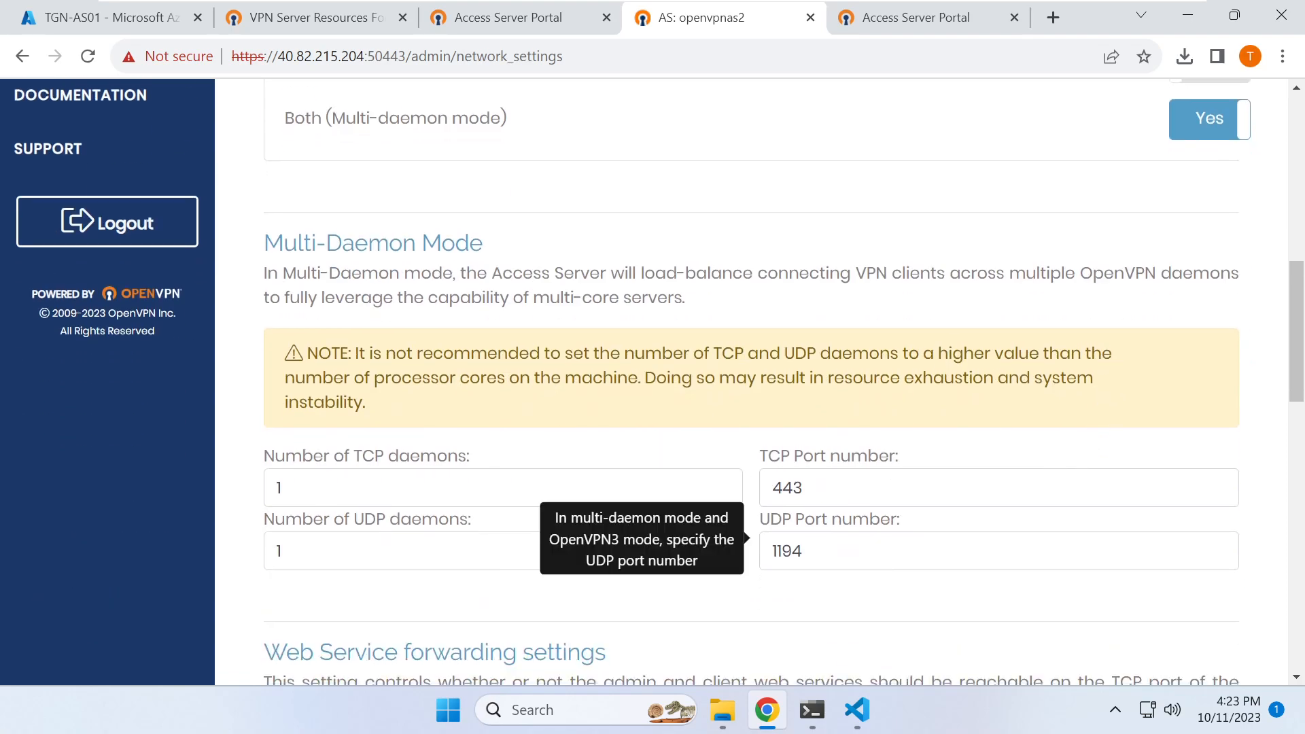
{"action": "scroll", "coordinate": [751, 408], "scroll_direction": "down", "scroll_amount": 2}
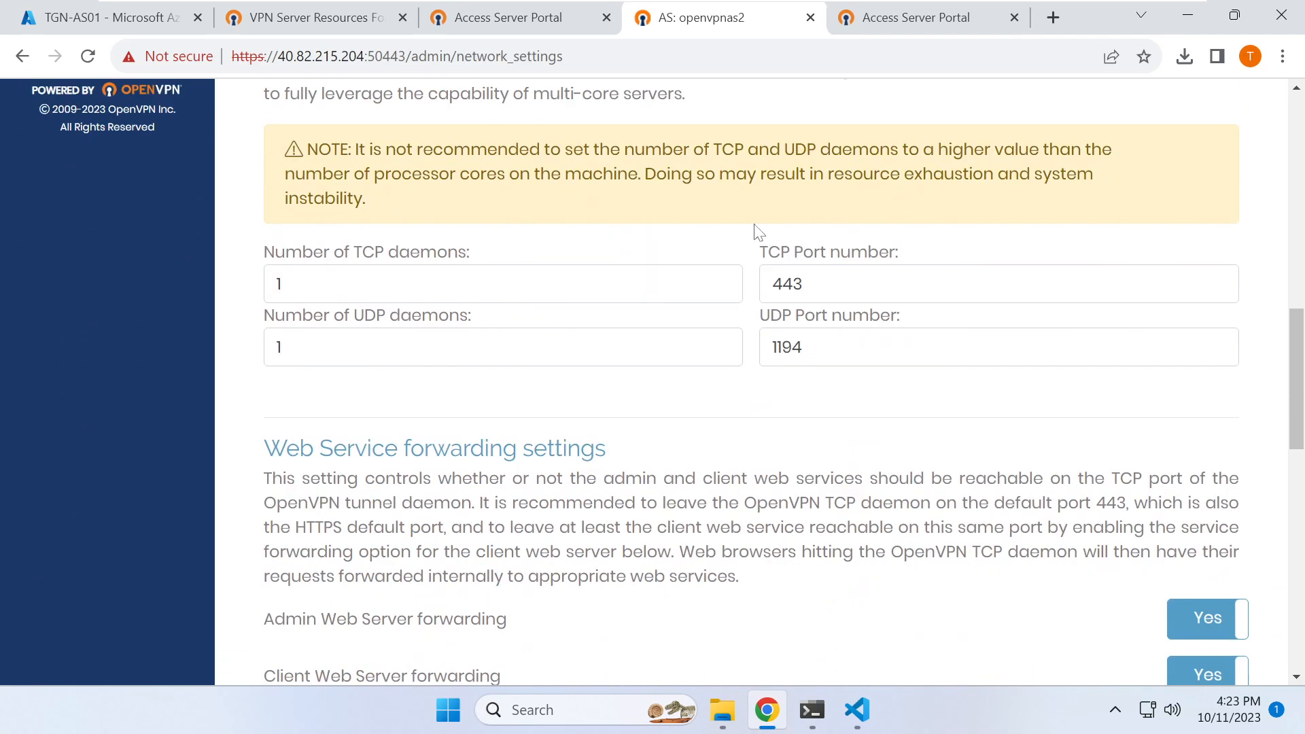
{"action": "scroll", "coordinate": [751, 476], "scroll_direction": "down", "scroll_amount": 2}
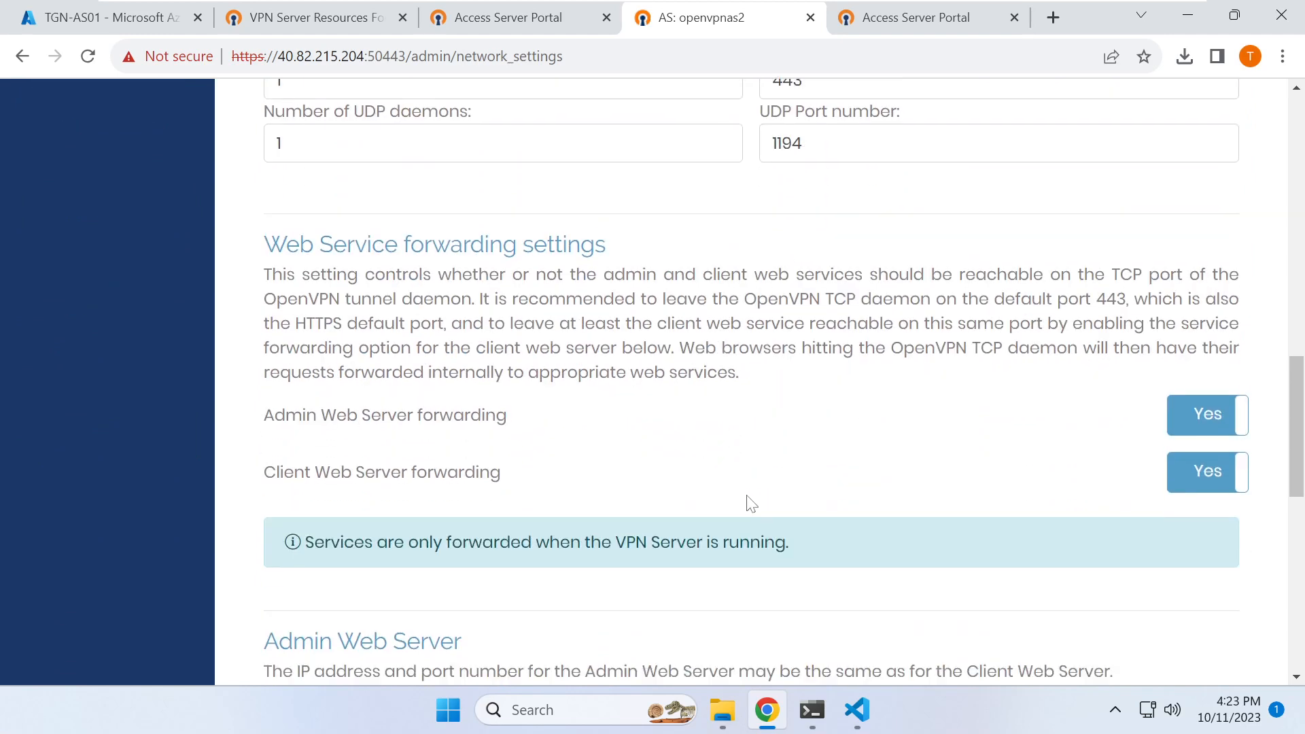
{"action": "scroll", "coordinate": [752, 504], "scroll_direction": "down", "scroll_amount": 5}
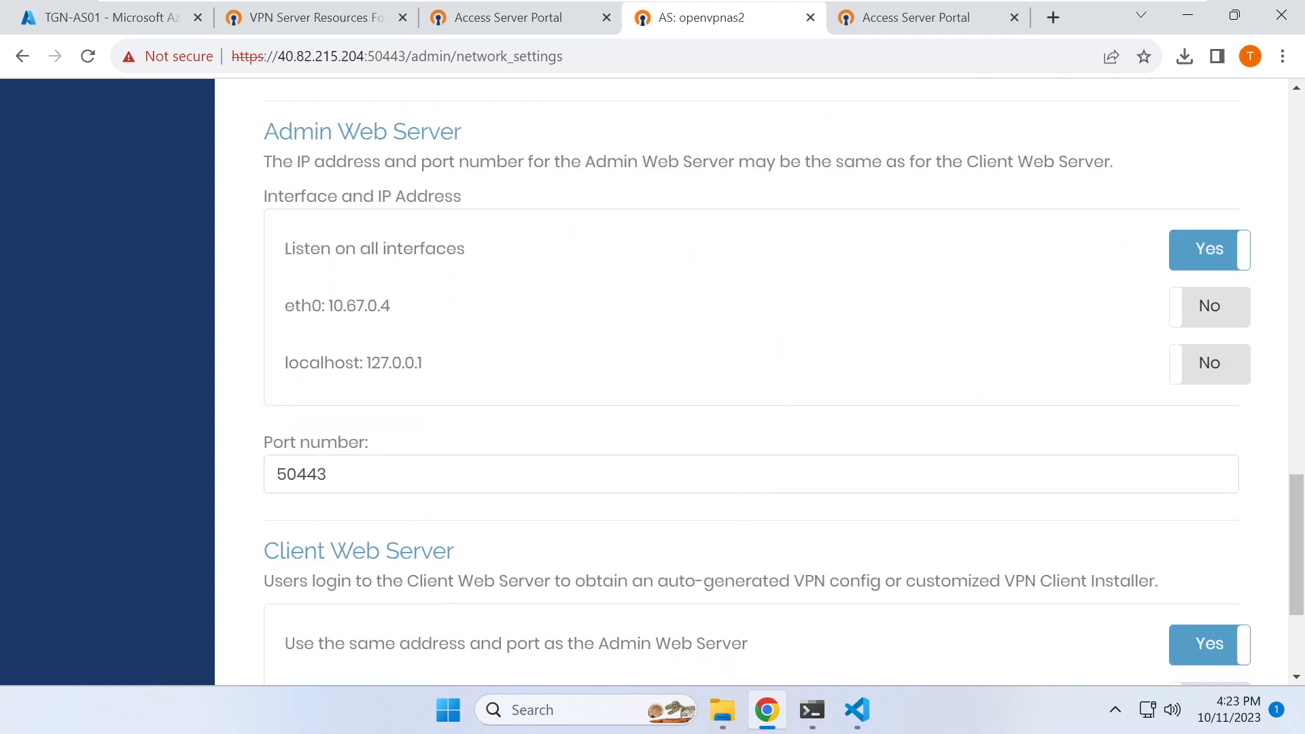
{"action": "left_click_drag", "start_coordinate": [346, 474], "coordinate": [240, 469]}
{"action": "scroll", "coordinate": [643, 483], "scroll_direction": "down", "scroll_amount": 3}
{"action": "left_click", "coordinate": [763, 629]}
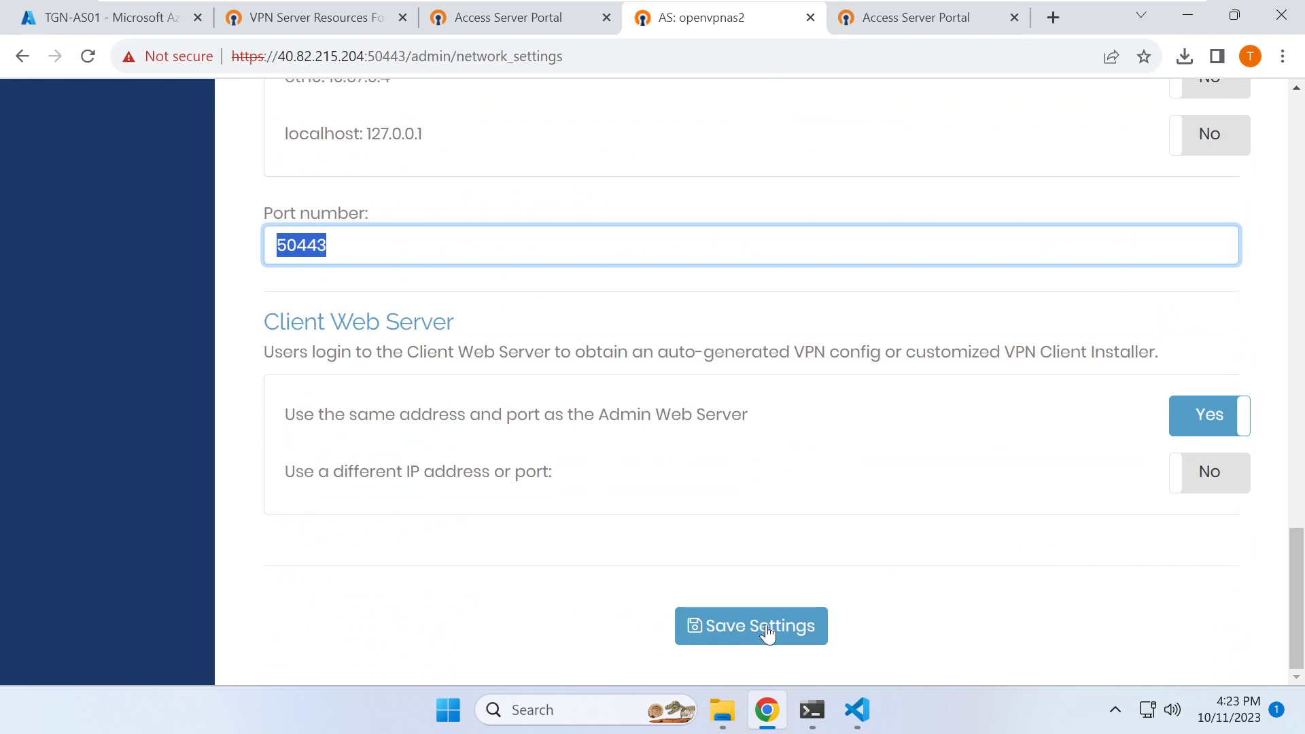
{"action": "left_click", "coordinate": [767, 629]}
{"action": "left_click", "coordinate": [775, 265]}
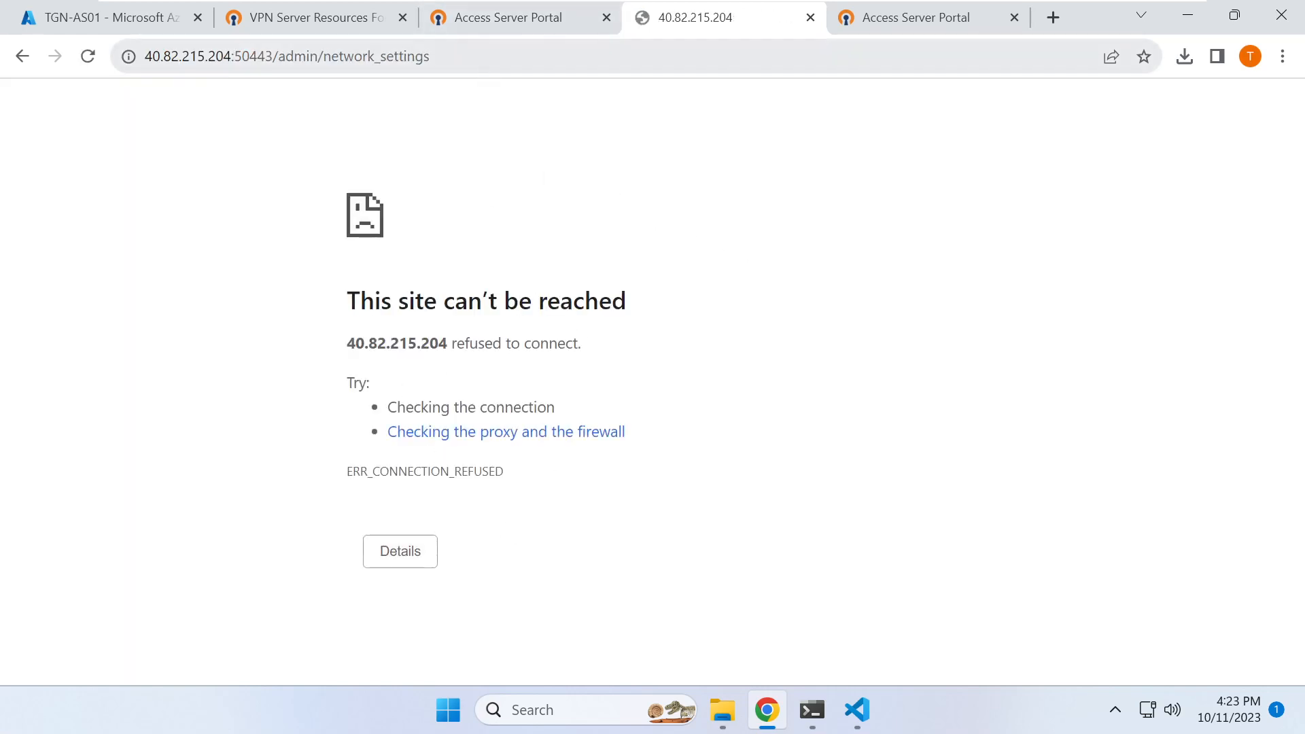
Step: Reload the admin page and proceed past the certificate warning
{"action": "left_click", "coordinate": [489, 60]}
{"action": "key", "text": "Return"}
{"action": "left_click", "coordinate": [396, 577]}
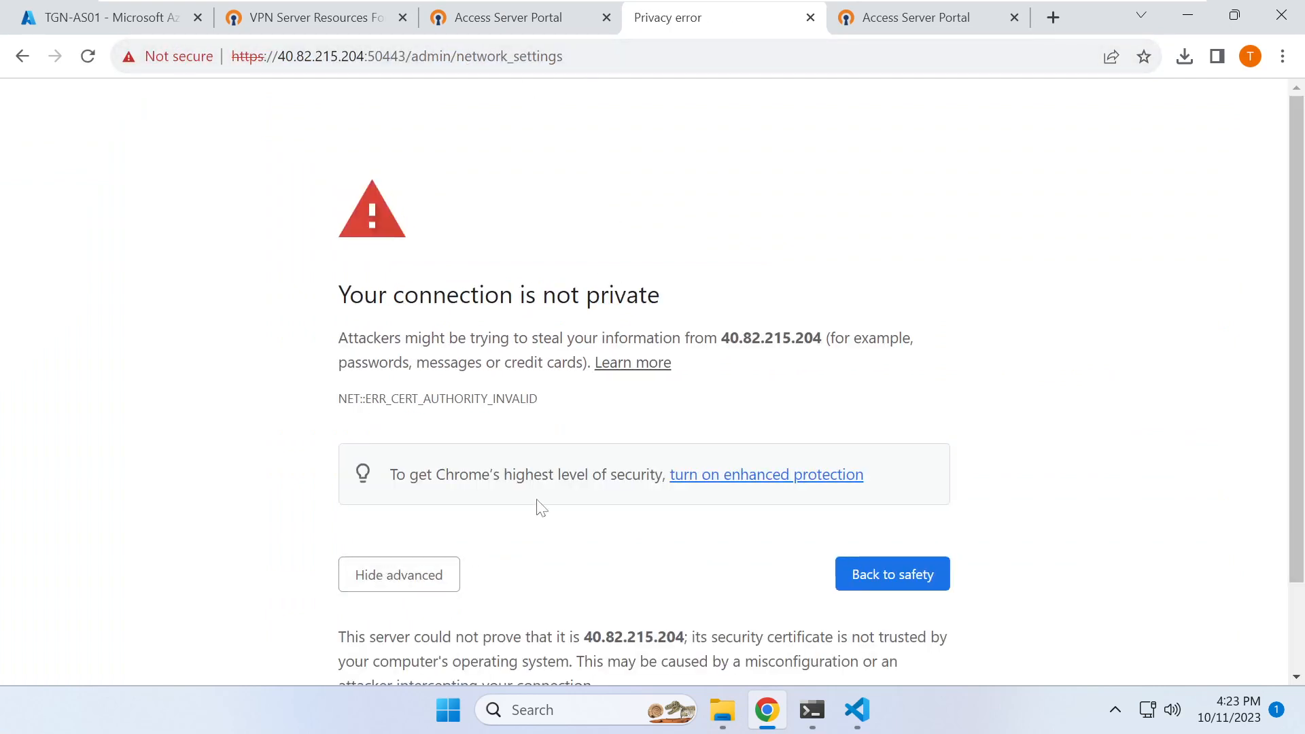
{"action": "scroll", "coordinate": [564, 552], "scroll_direction": "down", "scroll_amount": 2}
{"action": "left_click", "coordinate": [455, 622]}
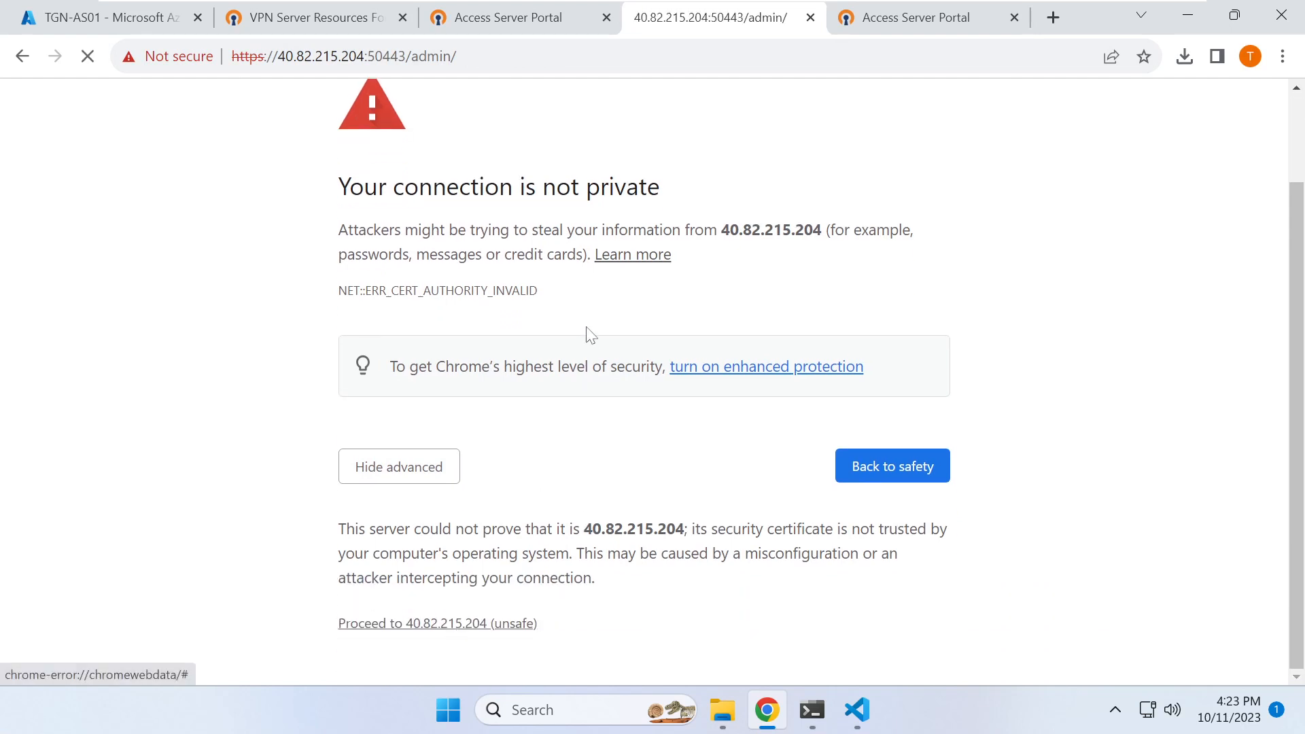
Step: Sign in with the openvpn admin username and the pasted admin password
{"action": "type", "text": "openvpn"}
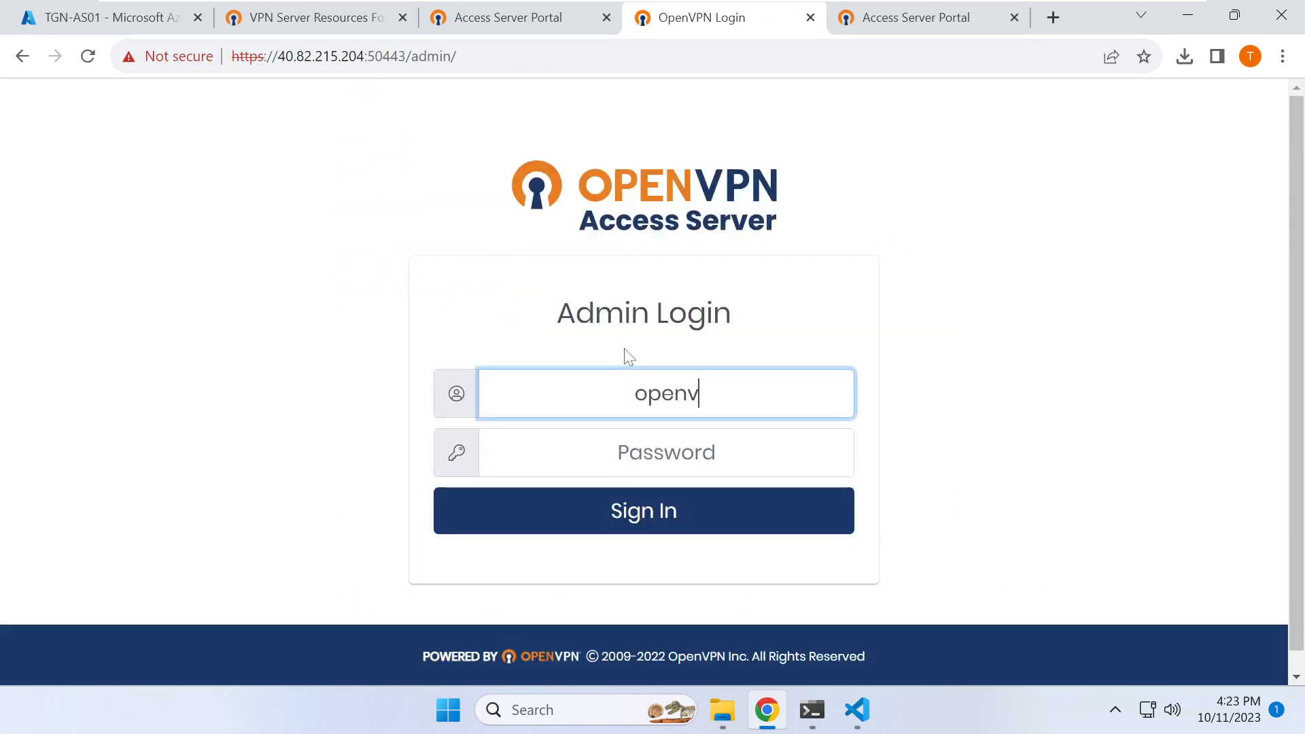
{"action": "key", "text": "Tab"}
{"action": "key", "text": "ctrl+v"}
{"action": "key", "text": "Return"}
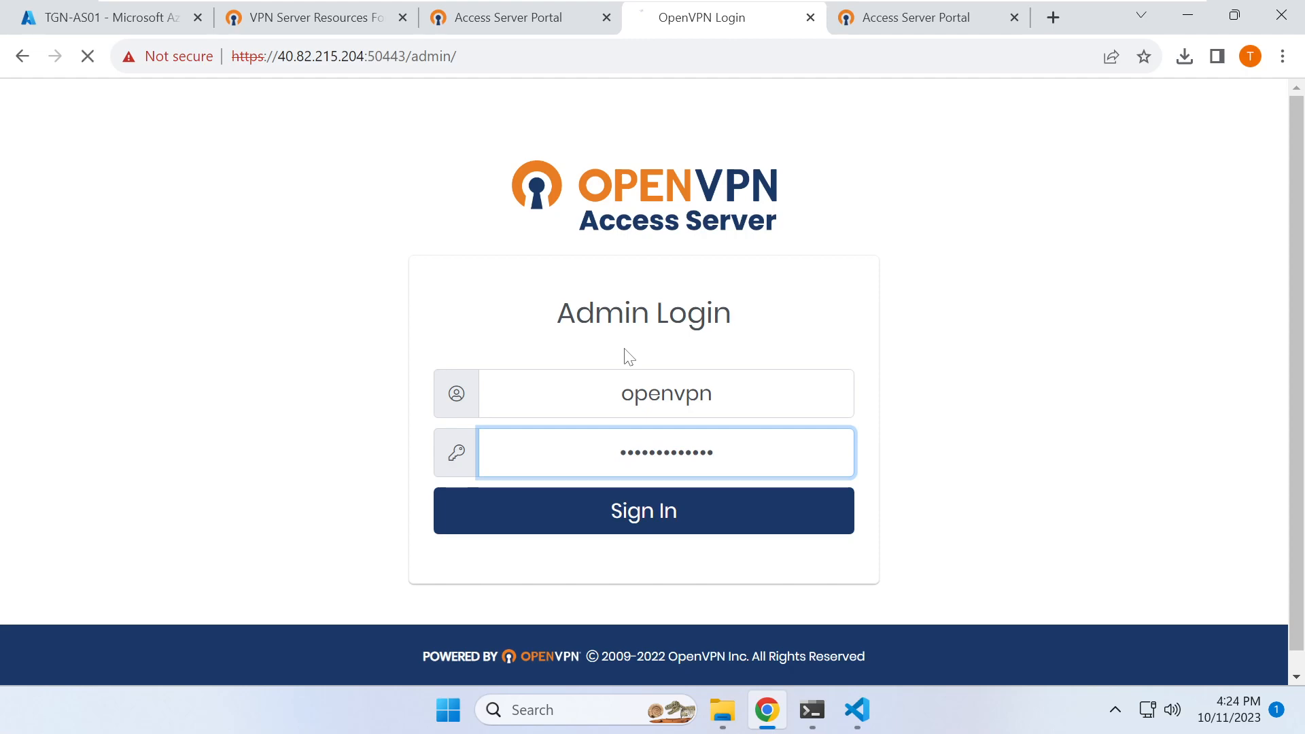
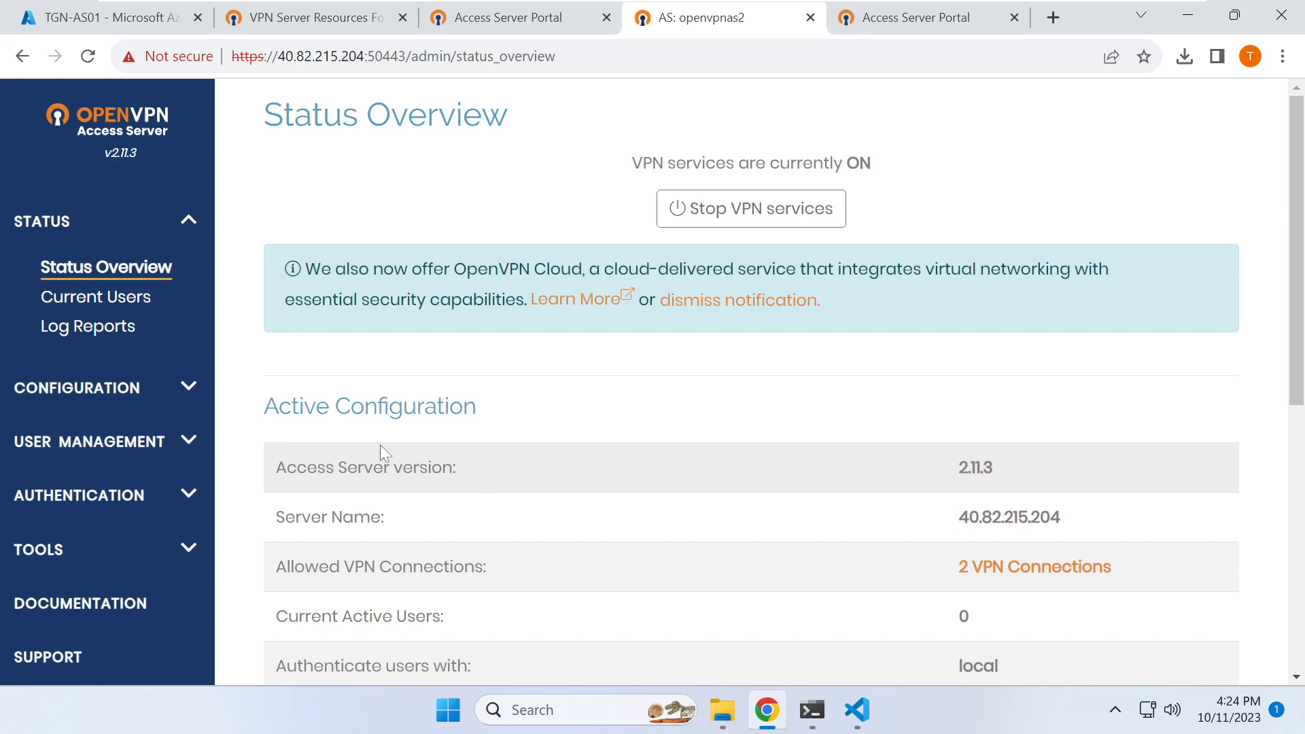
Step: Load the client login page at the server's base address and try signing in as openvpn
{"action": "left_click", "coordinate": [411, 54]}
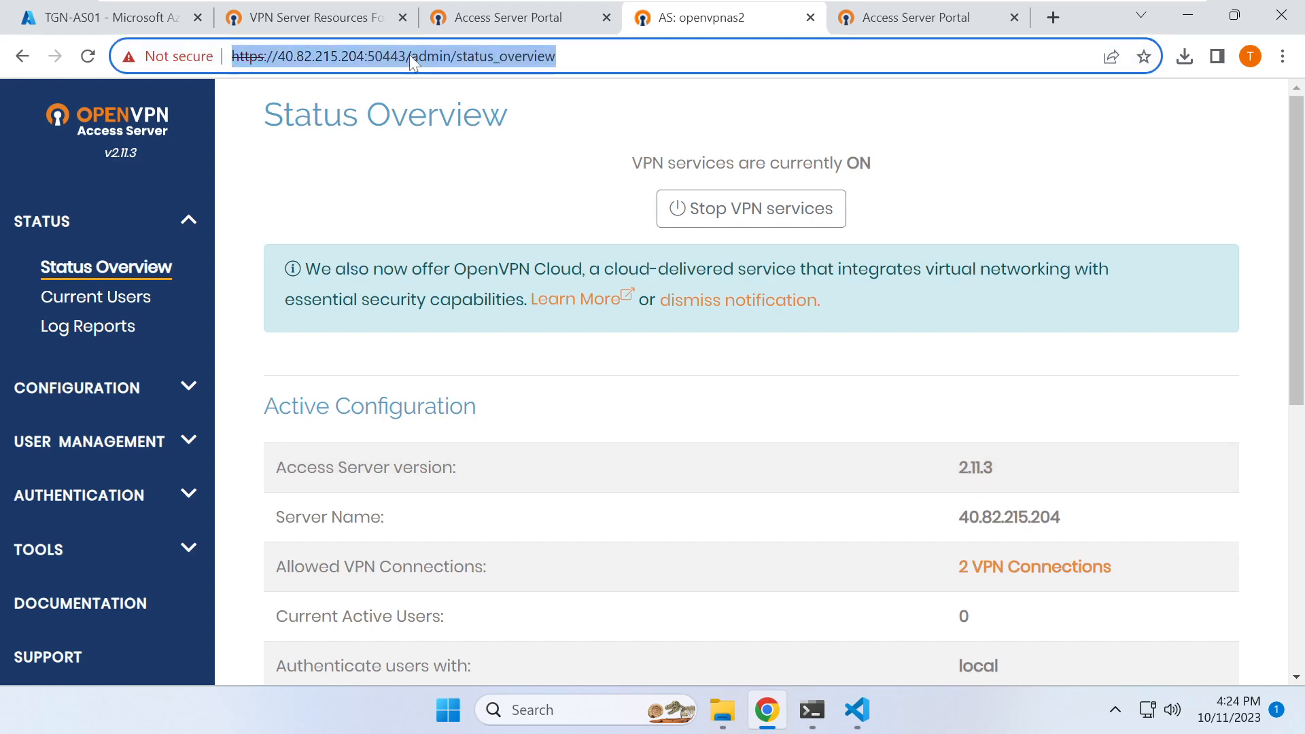
{"action": "left_click", "coordinate": [410, 55]}
{"action": "left_click_drag", "start_coordinate": [410, 56], "coordinate": [232, 56]}
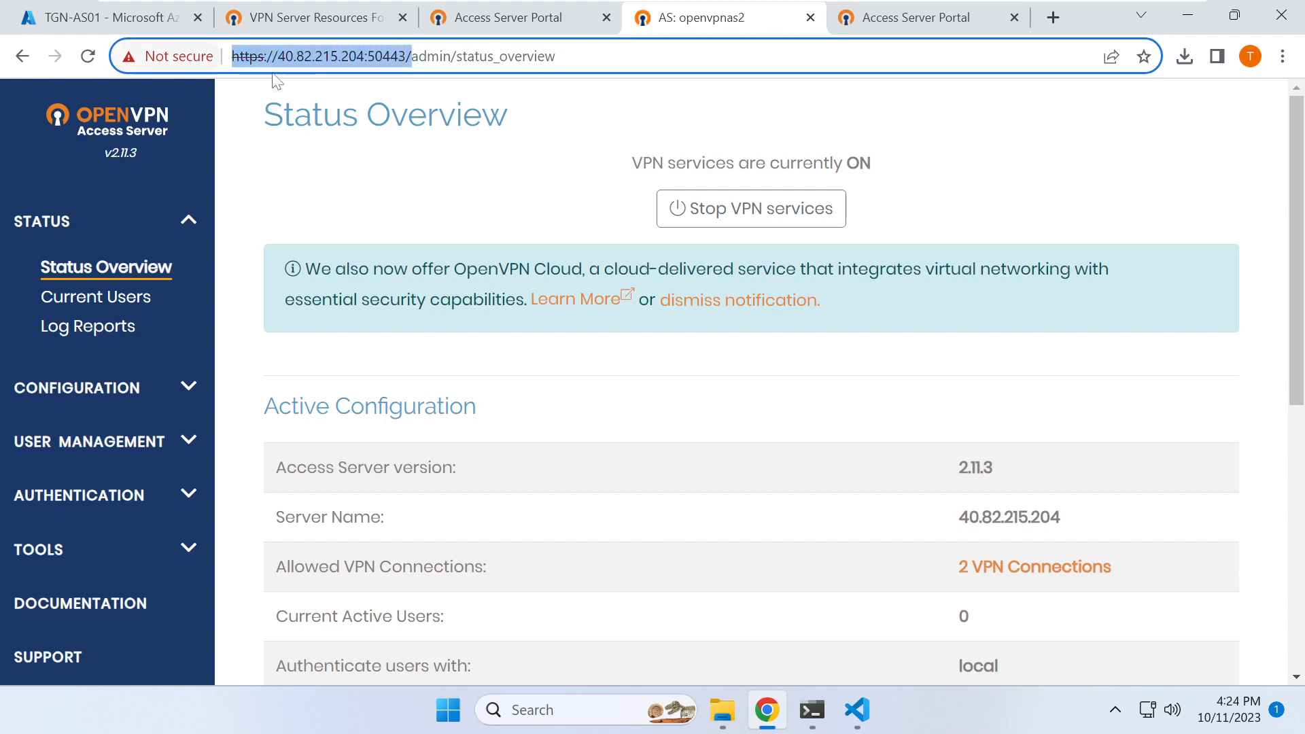
{"action": "key", "text": "ctrl+c"}
{"action": "key", "text": "ctrl+Tab"}
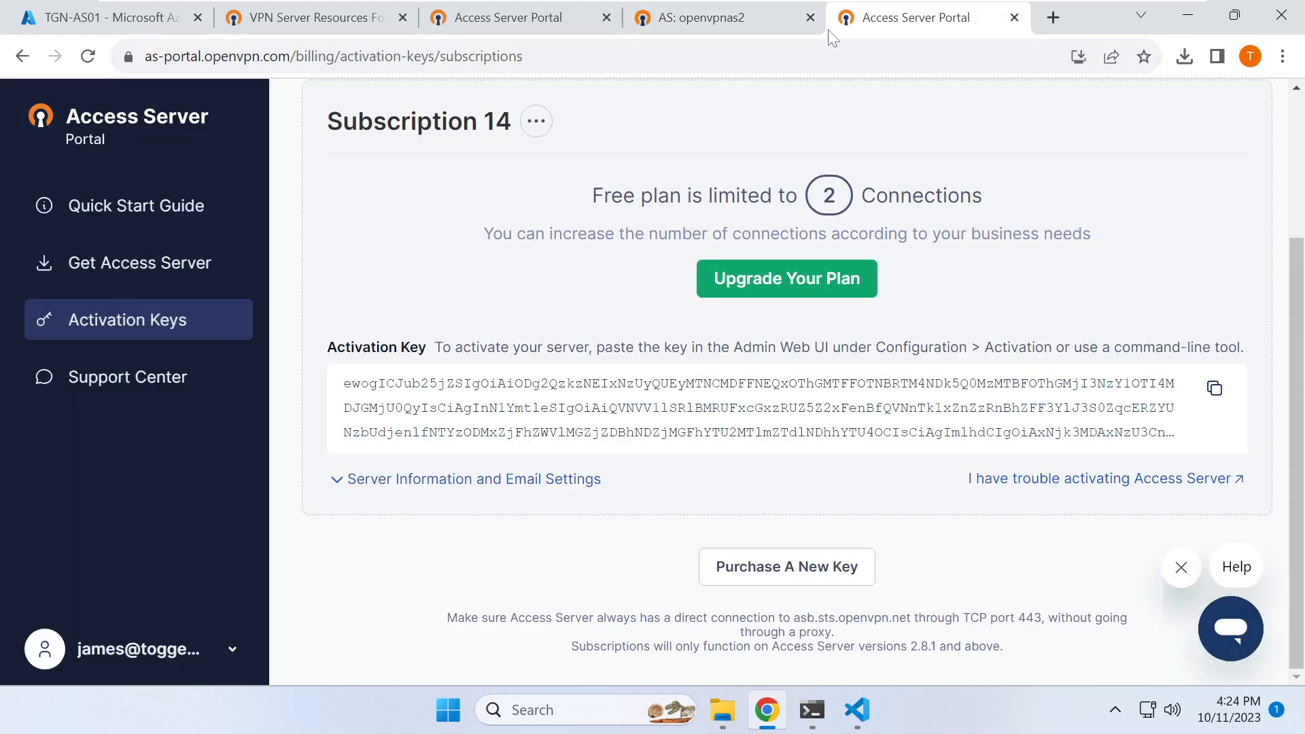
{"action": "key", "text": "ctrl+l"}
{"action": "key", "text": "ctrl+v"}
{"action": "key", "text": "Return"}
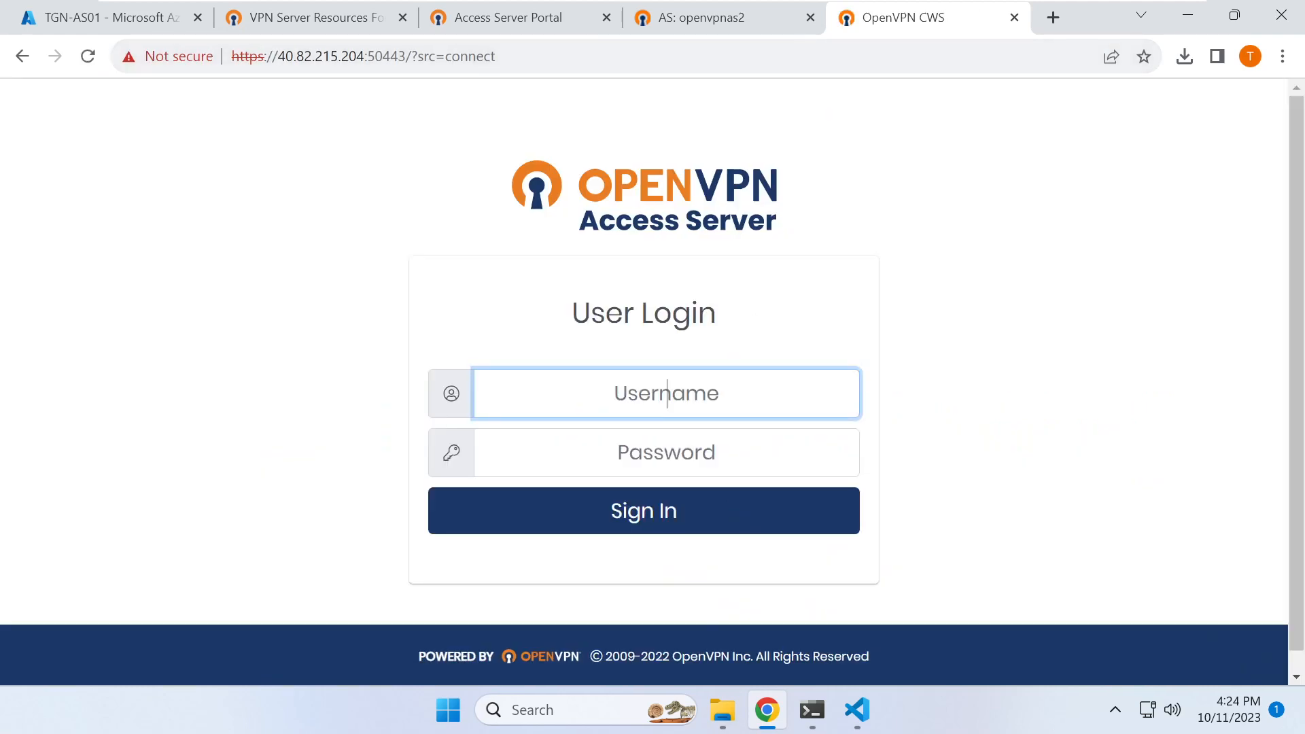
{"action": "type", "text": "openvpn"}
{"action": "key", "text": "Tab"}
{"action": "key", "text": "ctrl+v"}
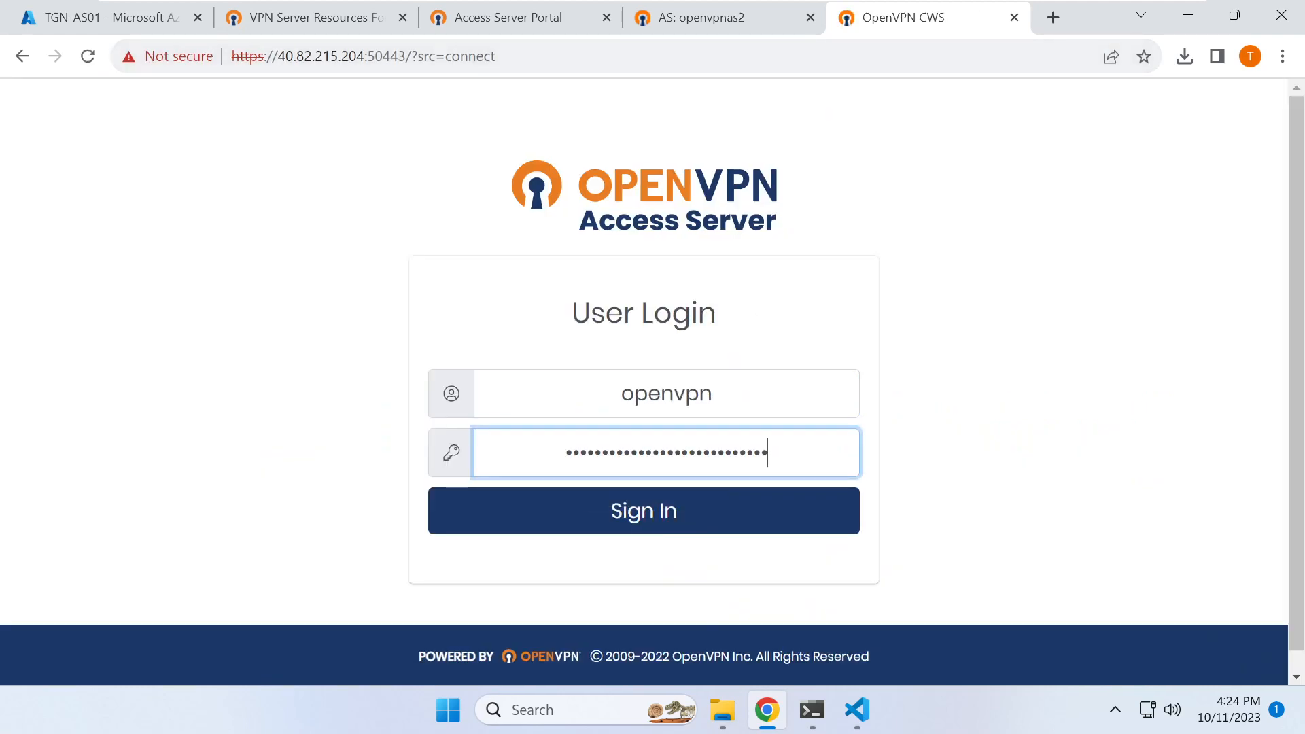
{"action": "key", "text": "Return"}
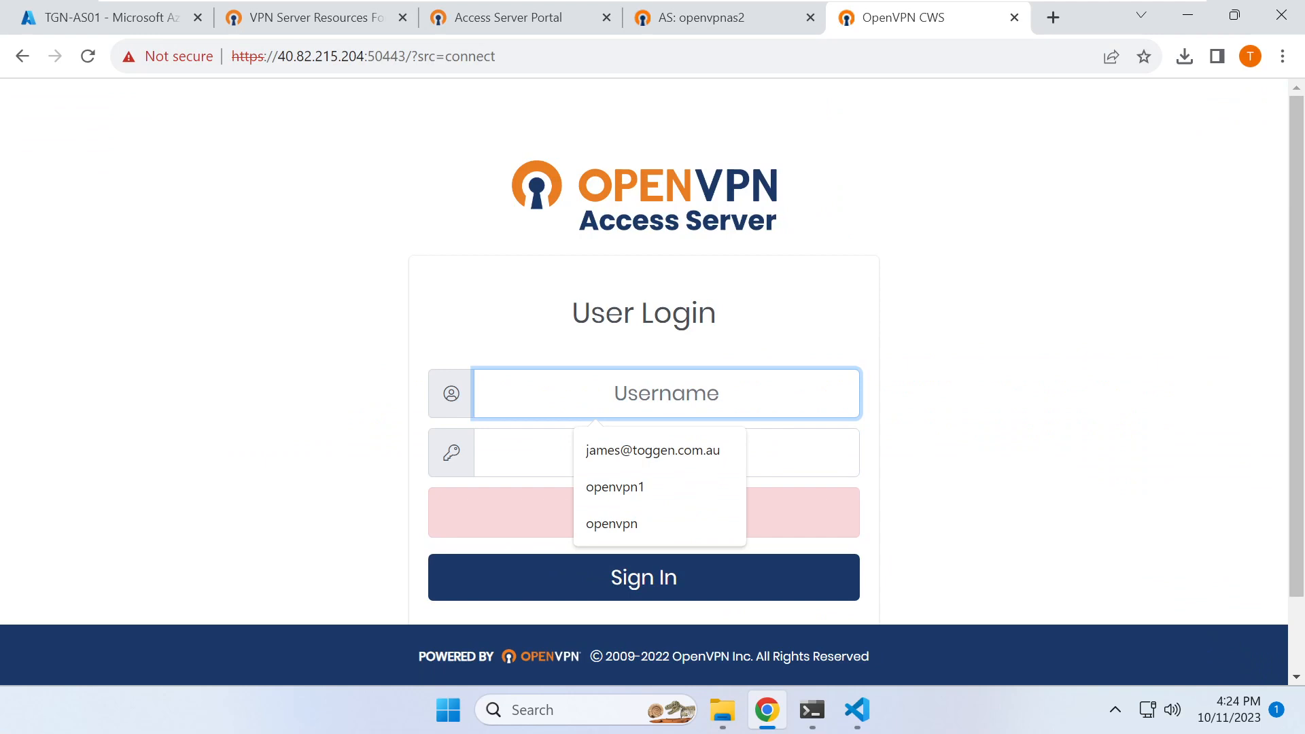
Step: Retry the openvpn sign-in using the VM password copied from the notes
{"action": "type", "text": "openvpn"}
{"action": "key", "text": "Tab"}
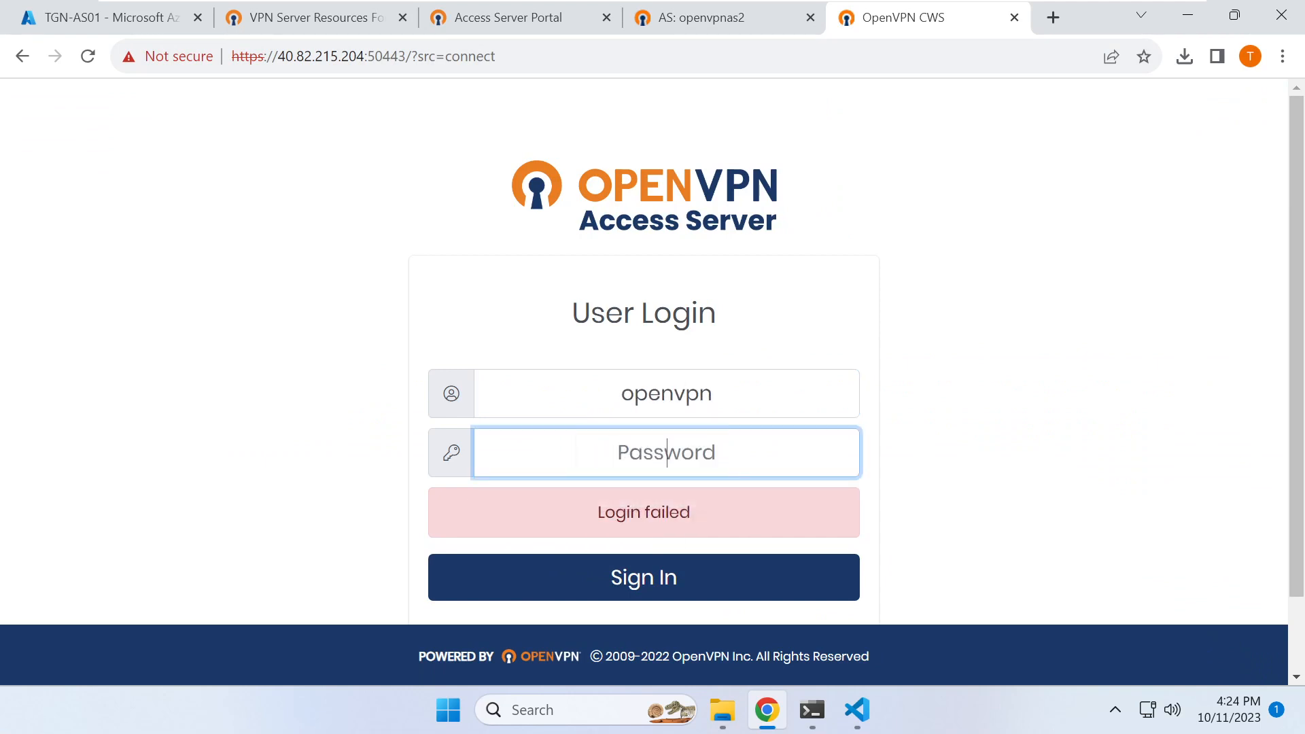
{"action": "left_click", "coordinate": [857, 709]}
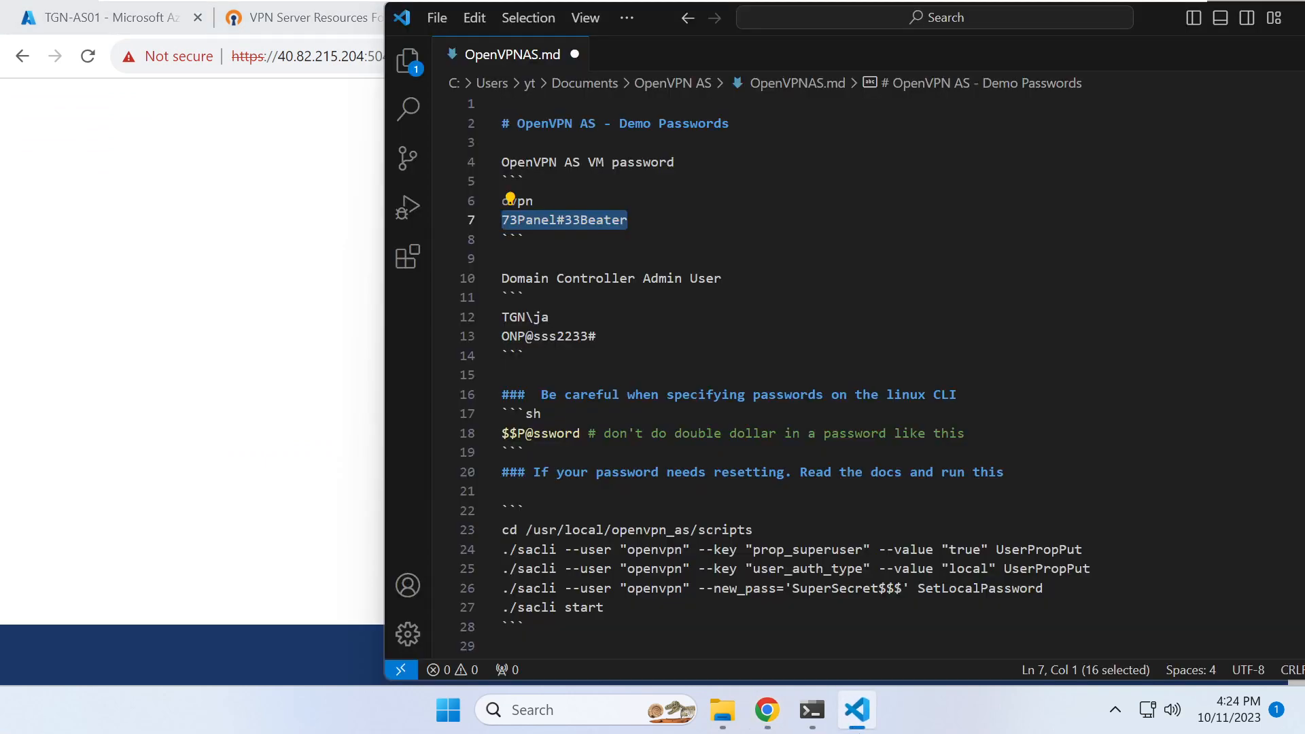
{"action": "left_click_drag", "start_coordinate": [628, 220], "coordinate": [502, 220]}
{"action": "key", "text": "ctrl+c"}
{"action": "left_click", "coordinate": [340, 288]}
{"action": "left_click", "coordinate": [619, 452]}
{"action": "key", "text": "ctrl+v"}
{"action": "left_click", "coordinate": [664, 577]}
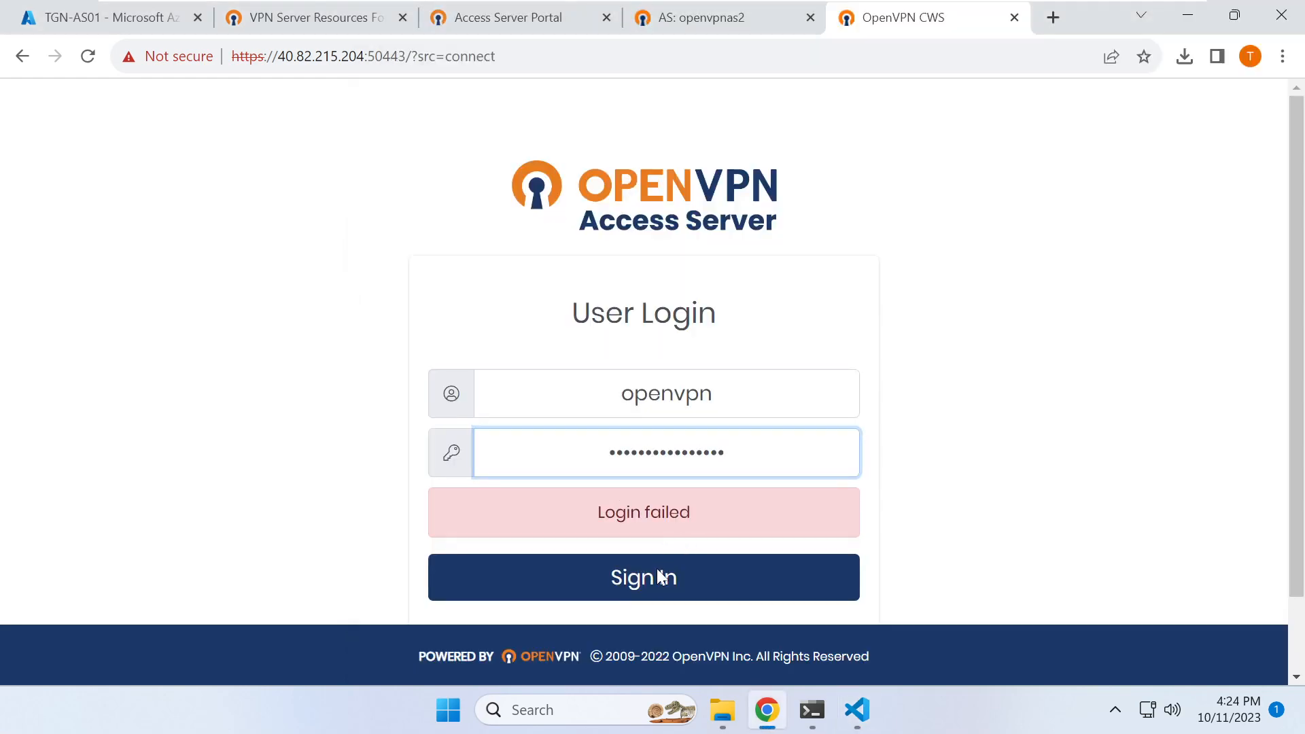
Step: Download the 'Yourself (user-locked profile)' file profile-3.ovpn and open it in OpenVPN Connect
{"action": "scroll", "coordinate": [850, 361], "scroll_direction": "down", "scroll_amount": 4}
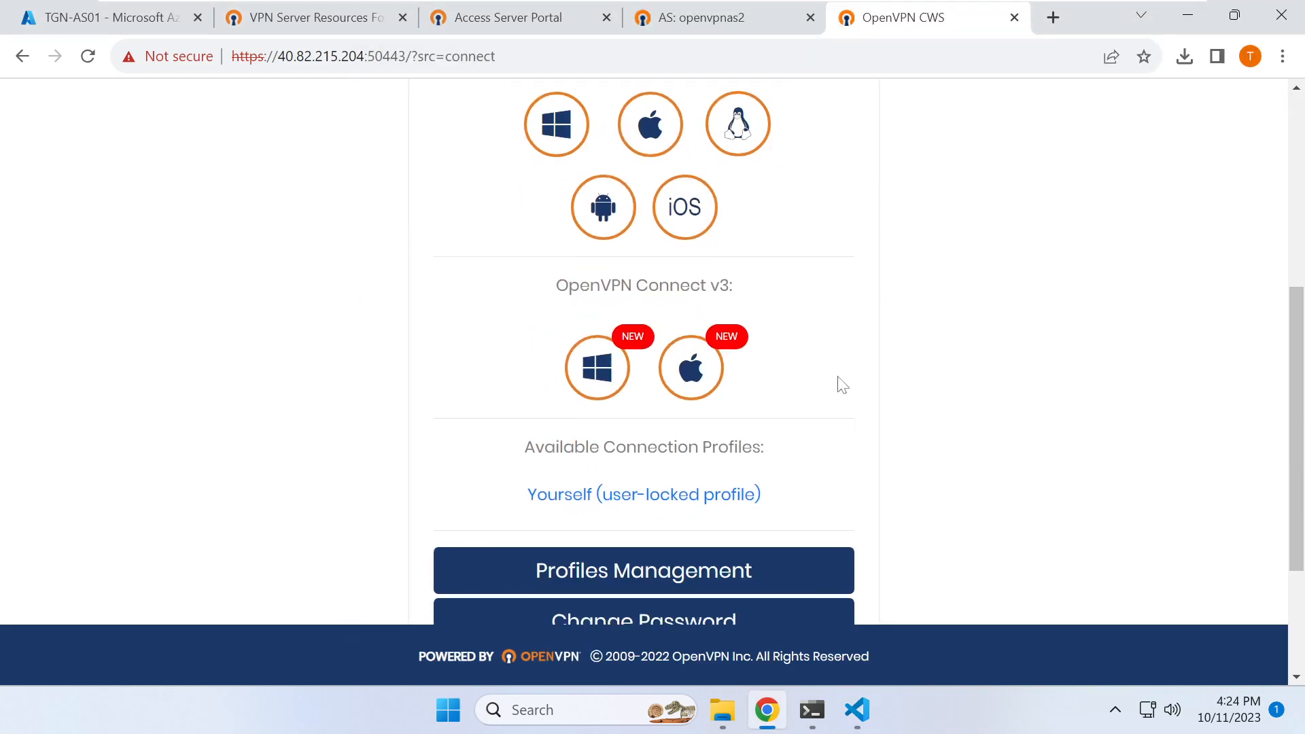
{"action": "scroll", "coordinate": [836, 378], "scroll_direction": "up", "scroll_amount": 4}
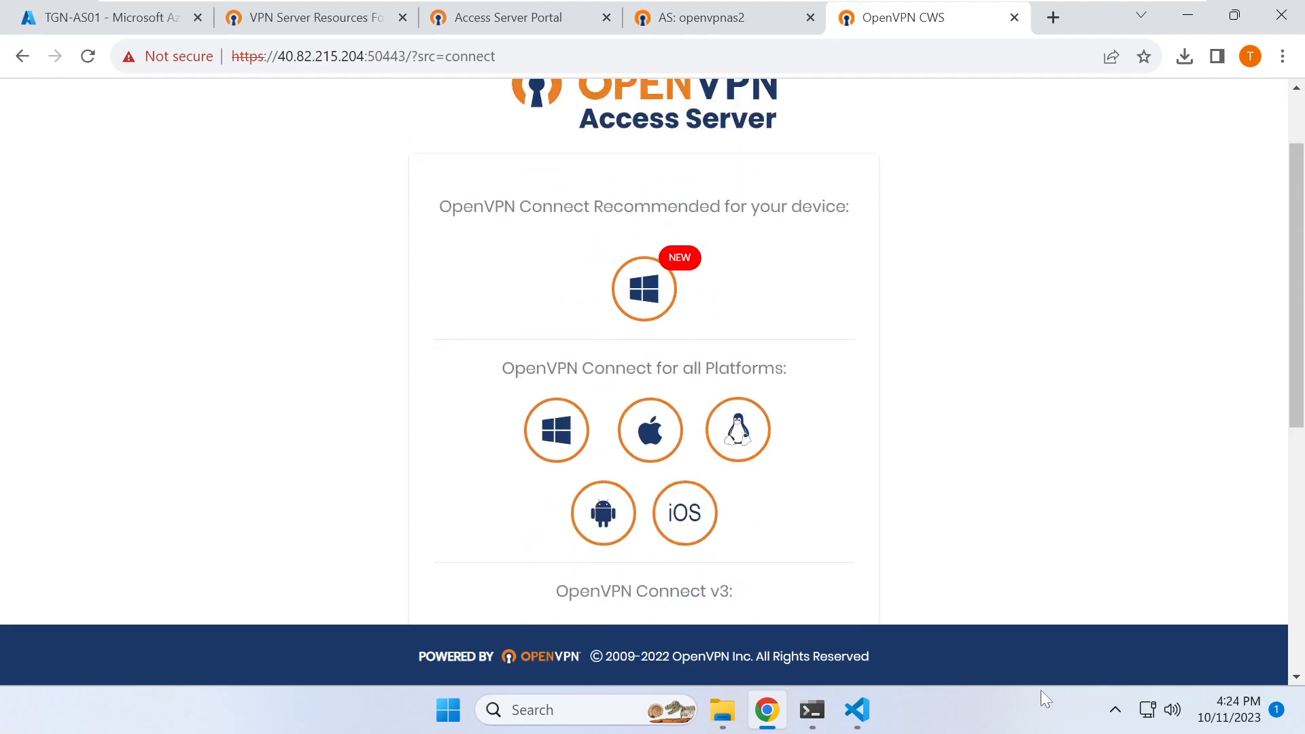
{"action": "scroll", "coordinate": [688, 476], "scroll_direction": "down", "scroll_amount": 5}
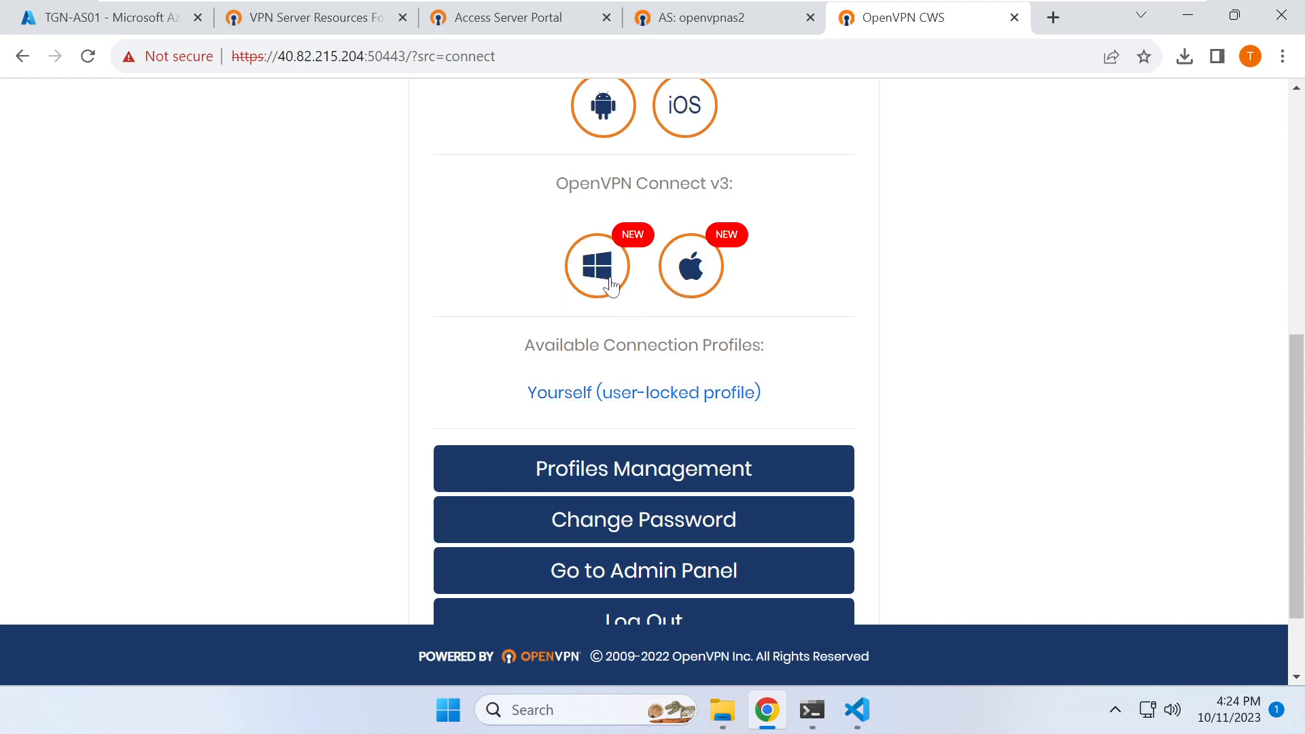
{"action": "left_click", "coordinate": [625, 393]}
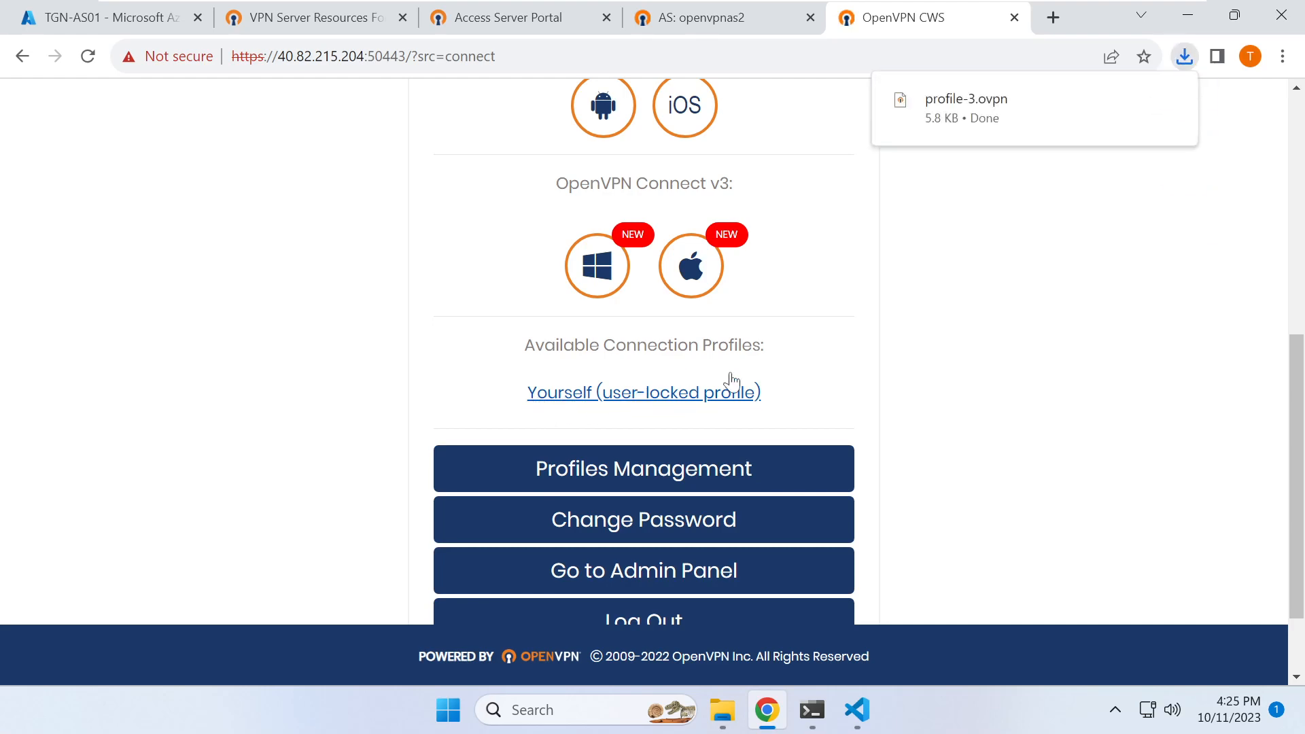
{"action": "left_click", "coordinate": [965, 114]}
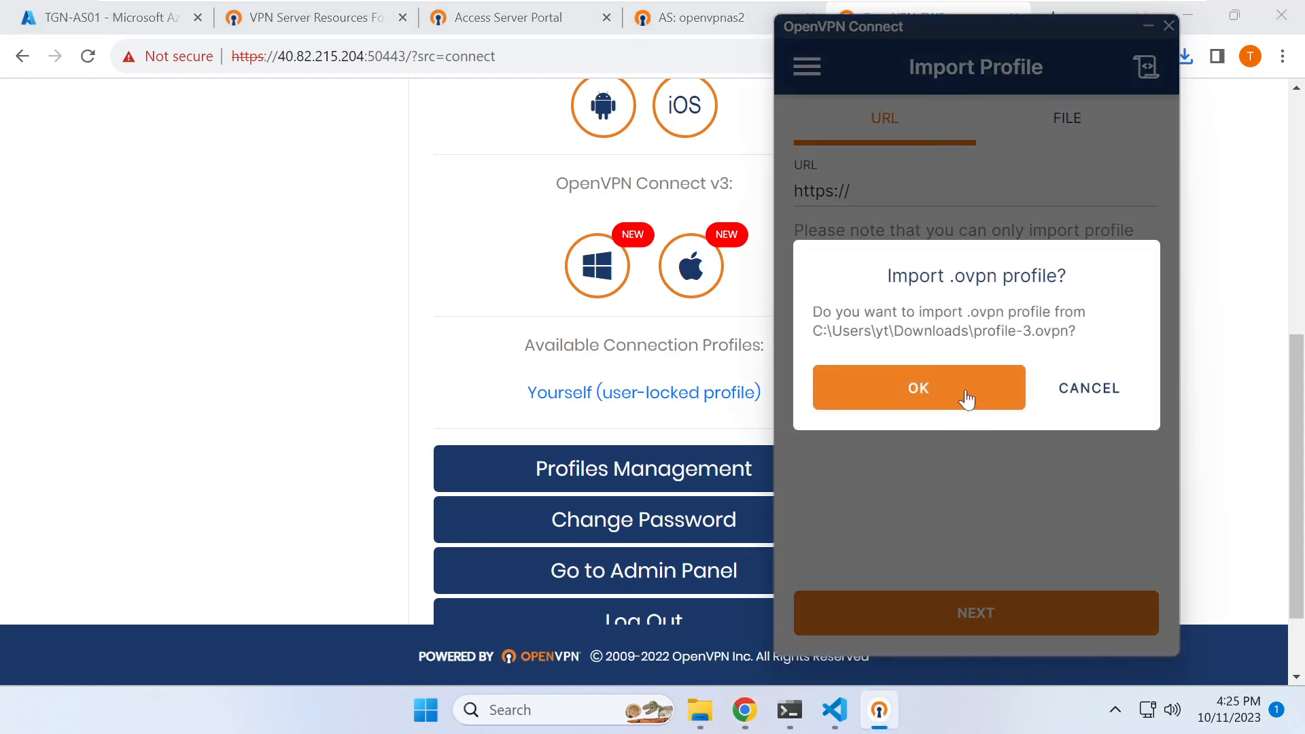
Step: Import profile-3 with its password saved and connect to 40.82.215.204
{"action": "left_click", "coordinate": [959, 389]}
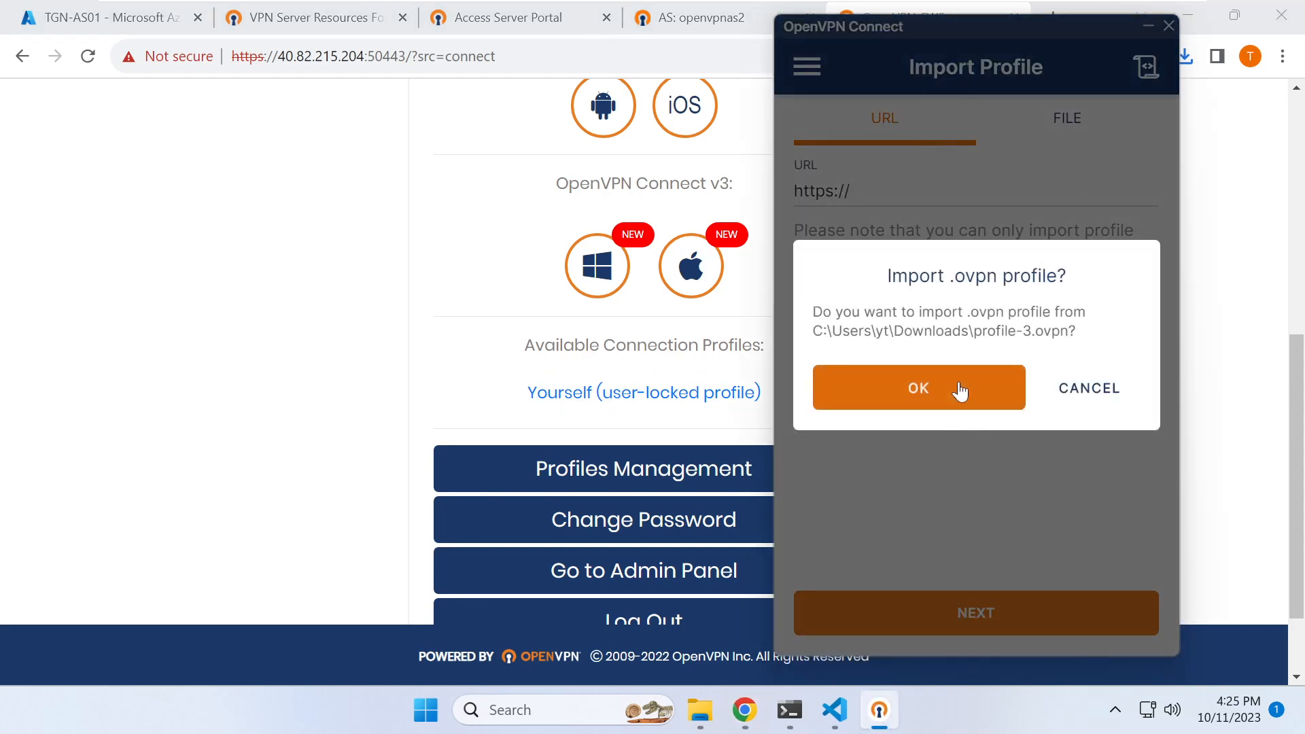
{"action": "left_click", "coordinate": [803, 333]}
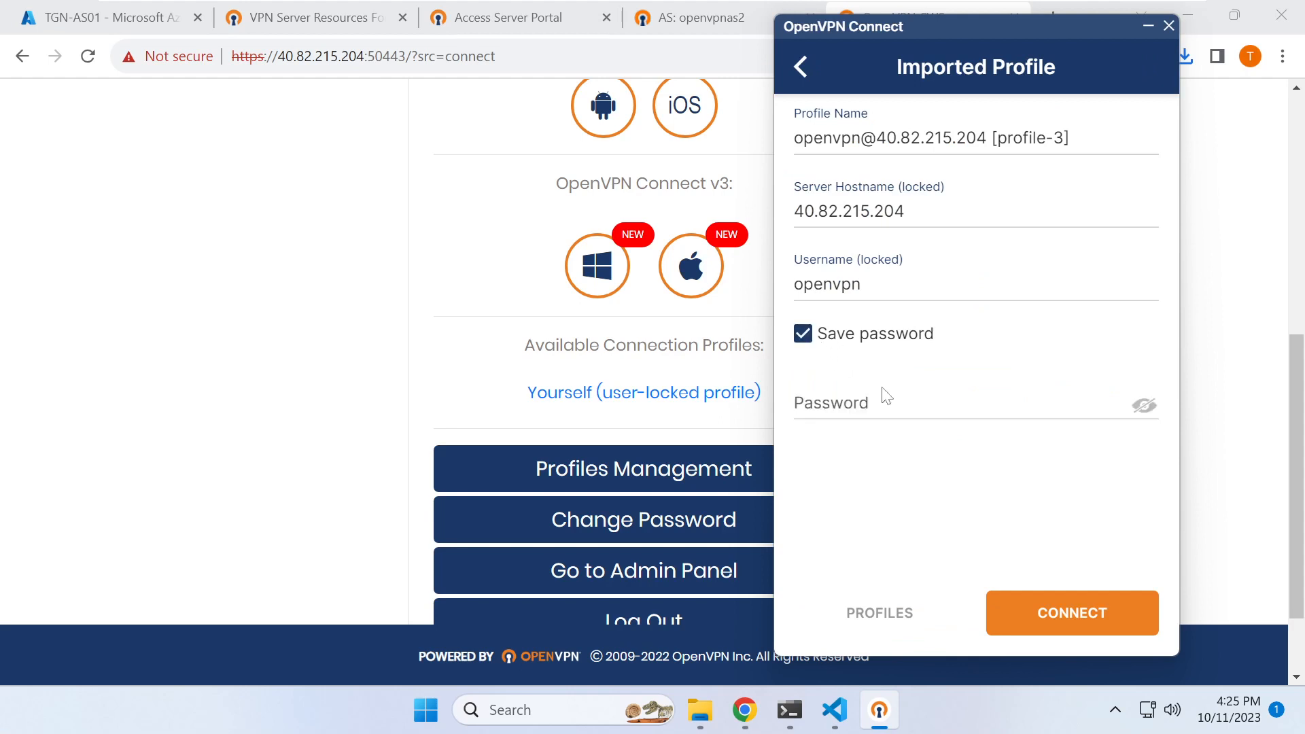
{"action": "left_click", "coordinate": [882, 398]}
{"action": "key", "text": "ctrl+v"}
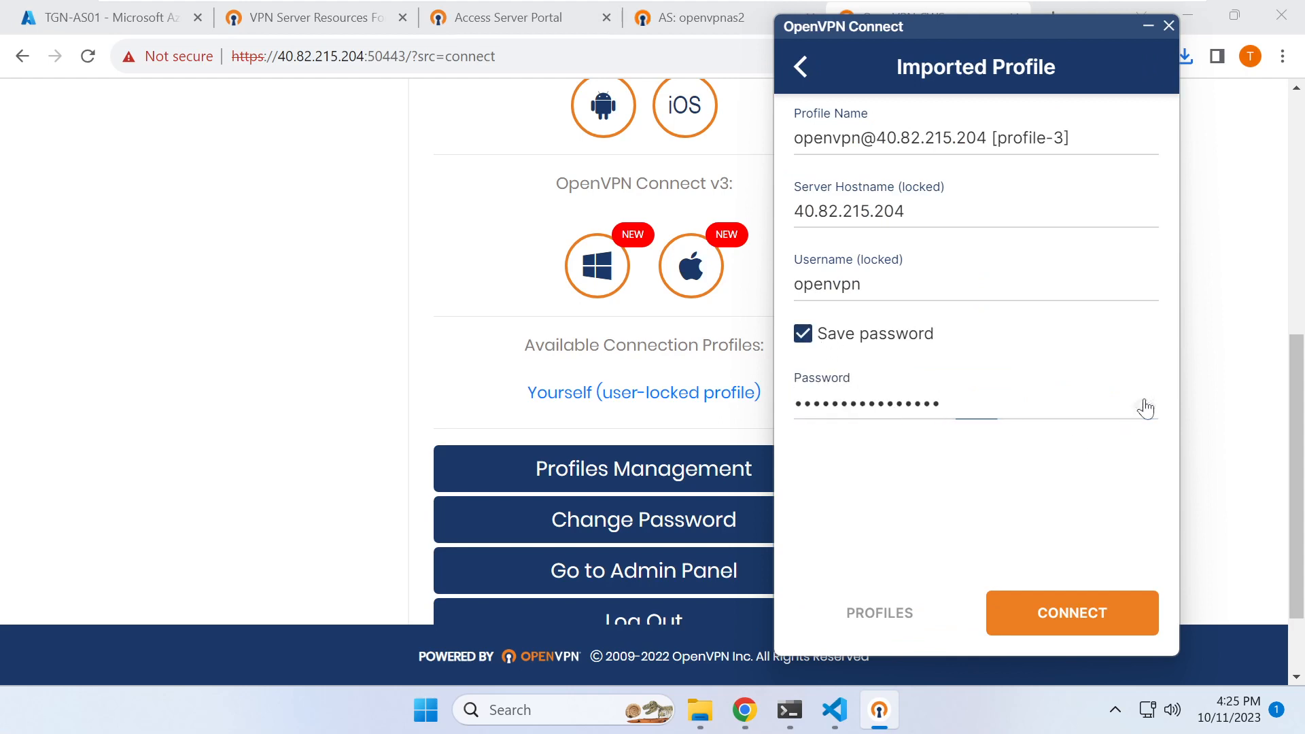
{"action": "left_click", "coordinate": [1144, 405]}
{"action": "left_click", "coordinate": [1144, 405]}
{"action": "left_click", "coordinate": [1038, 613]}
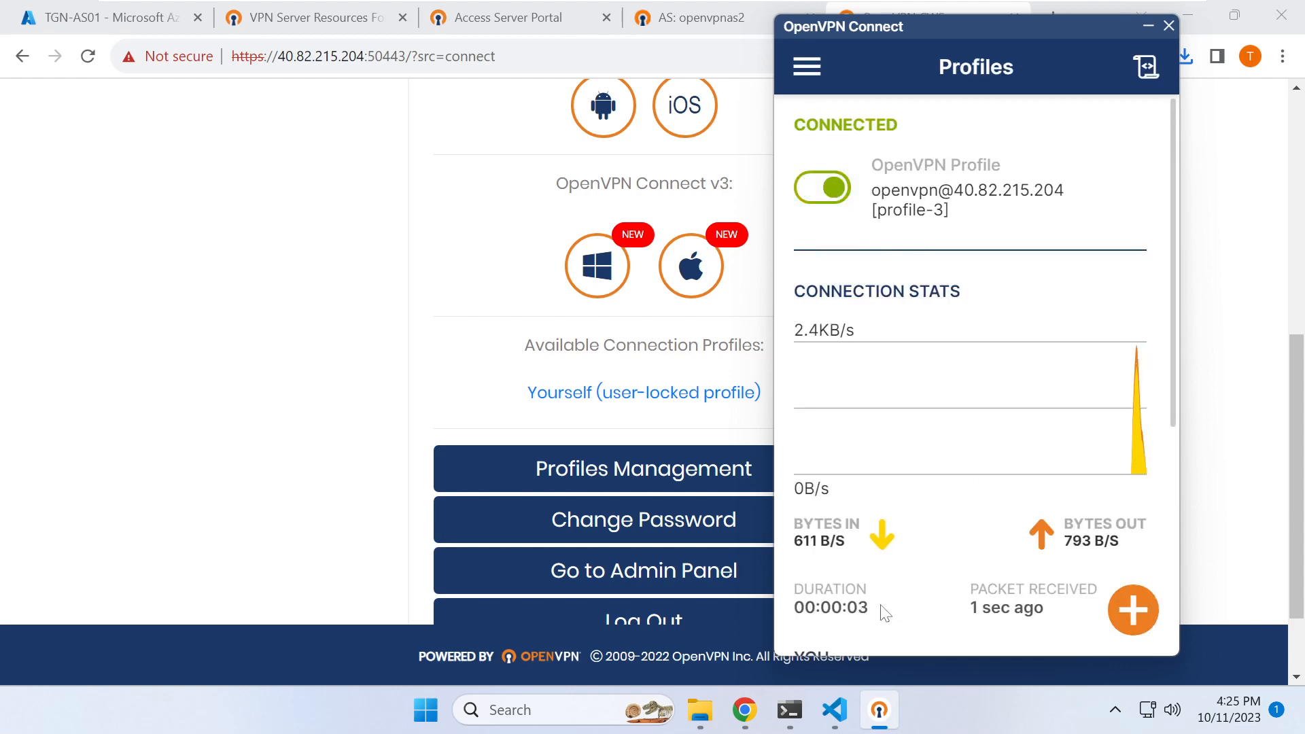
{"action": "left_click", "coordinate": [789, 710]}
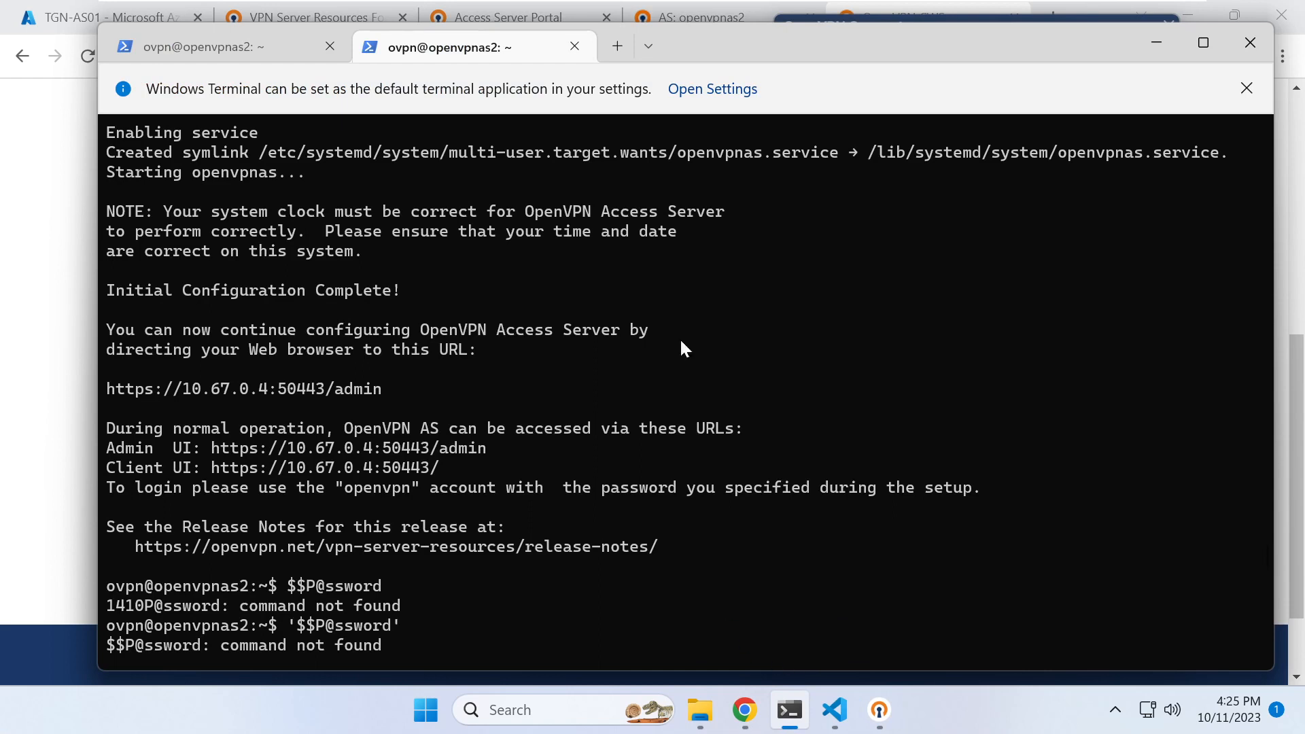
Step: In a new PowerShell tab, ping 10.67.0.4, then run a continuous ping to 10.67.1.4
{"action": "left_click", "coordinate": [619, 47]}
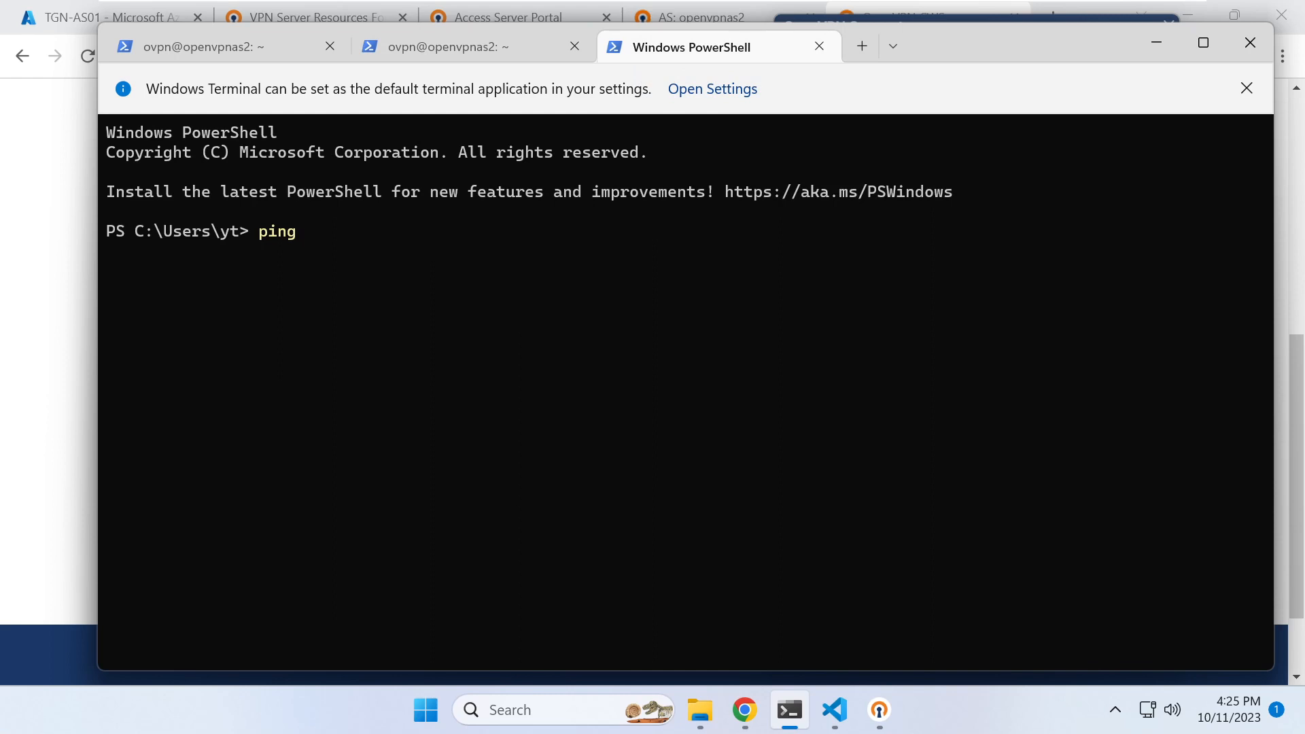
{"action": "type", "text": "ping 10.67.0.4"}
{"action": "key", "text": "Return"}
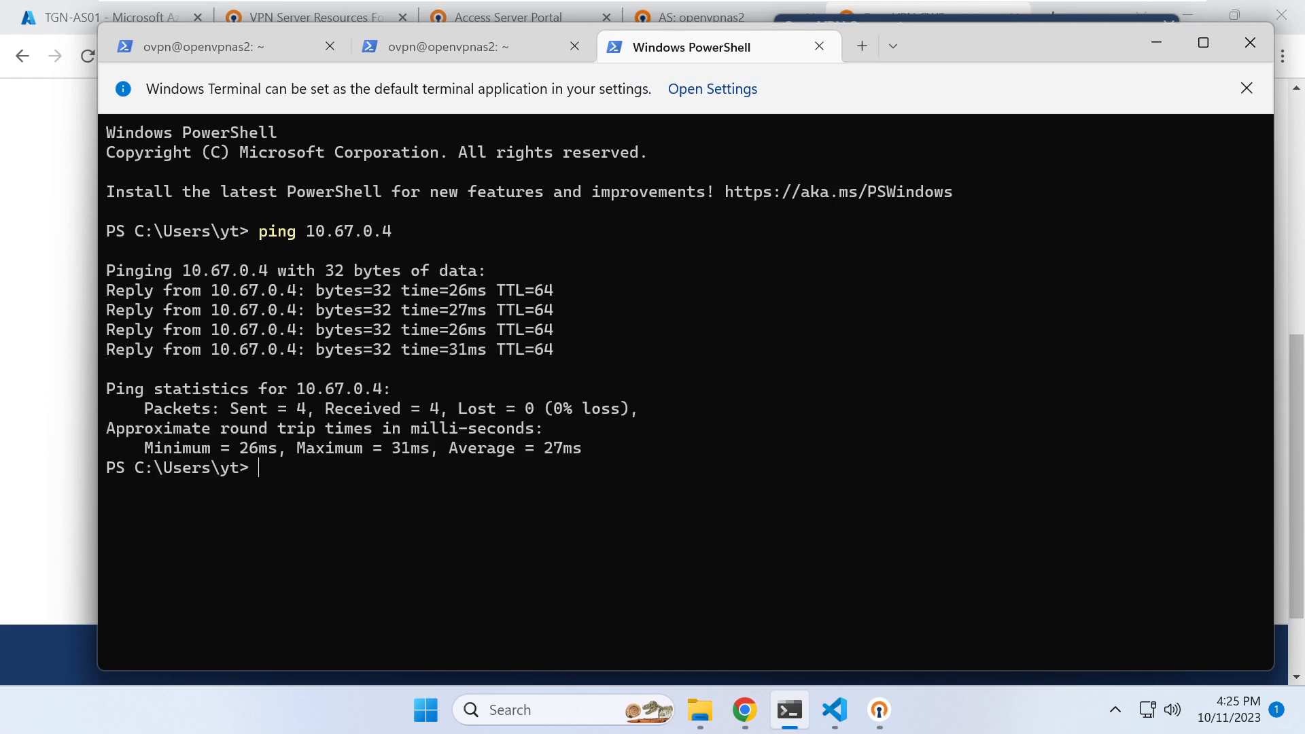
{"action": "key", "text": "Up"}
{"action": "key", "text": "BackSpace"}
{"action": "type", "text": "10.67.1.4 -t"}
{"action": "key", "text": "Return"}
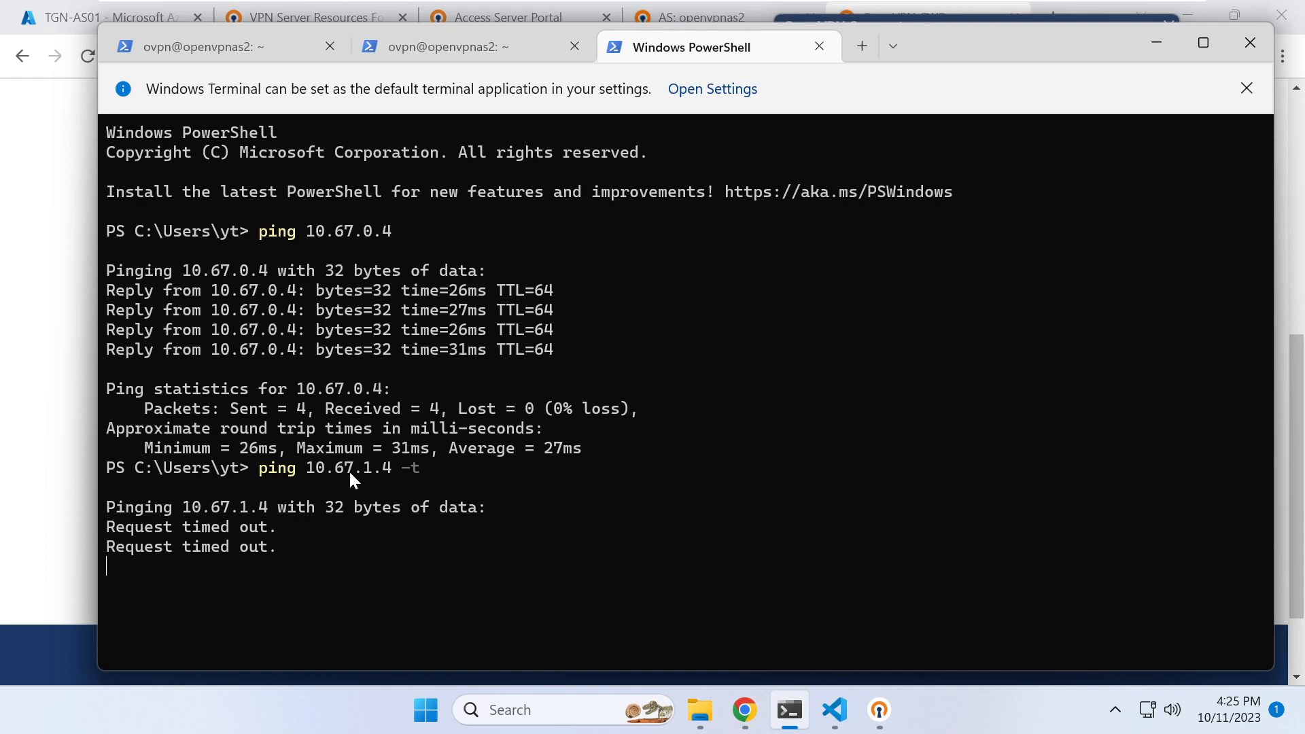
Step: In VPN Settings, draft a 10.67.1.0/24 line in the private subnets list, then remove it
{"action": "left_click", "coordinate": [58, 393]}
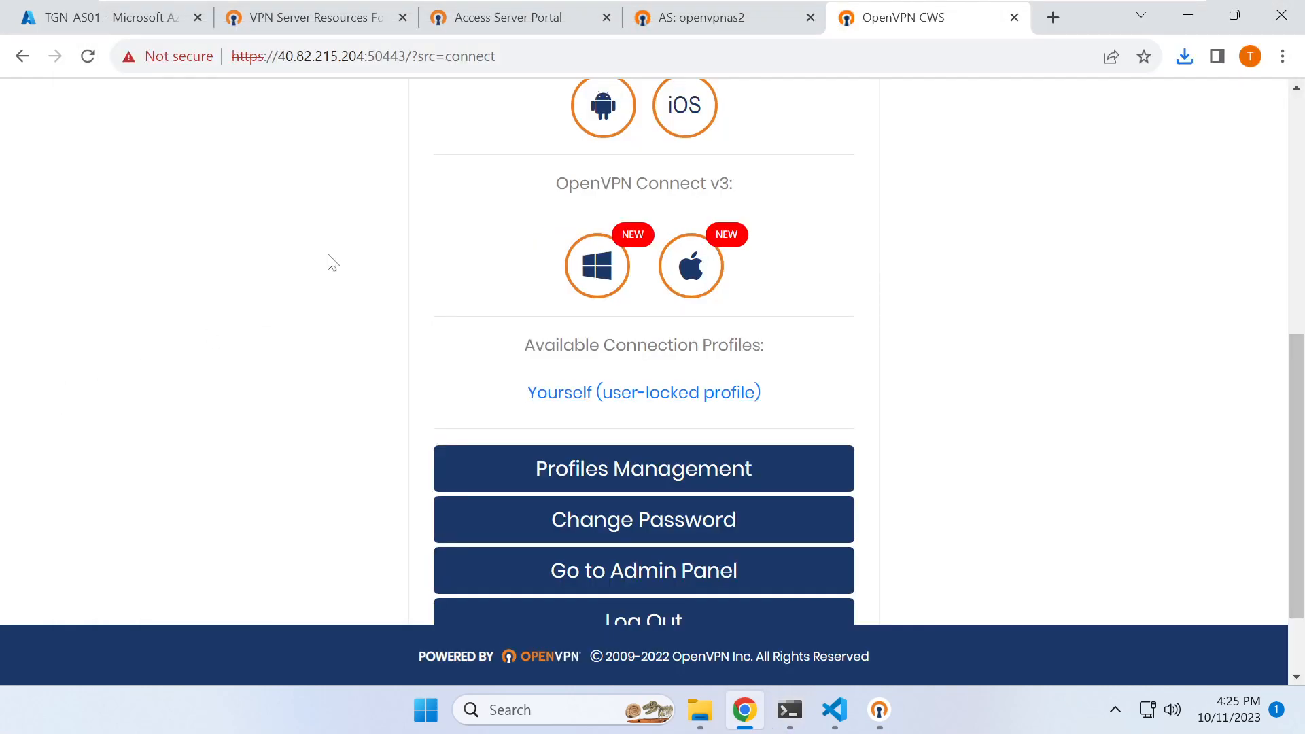
{"action": "left_click", "coordinate": [673, 27]}
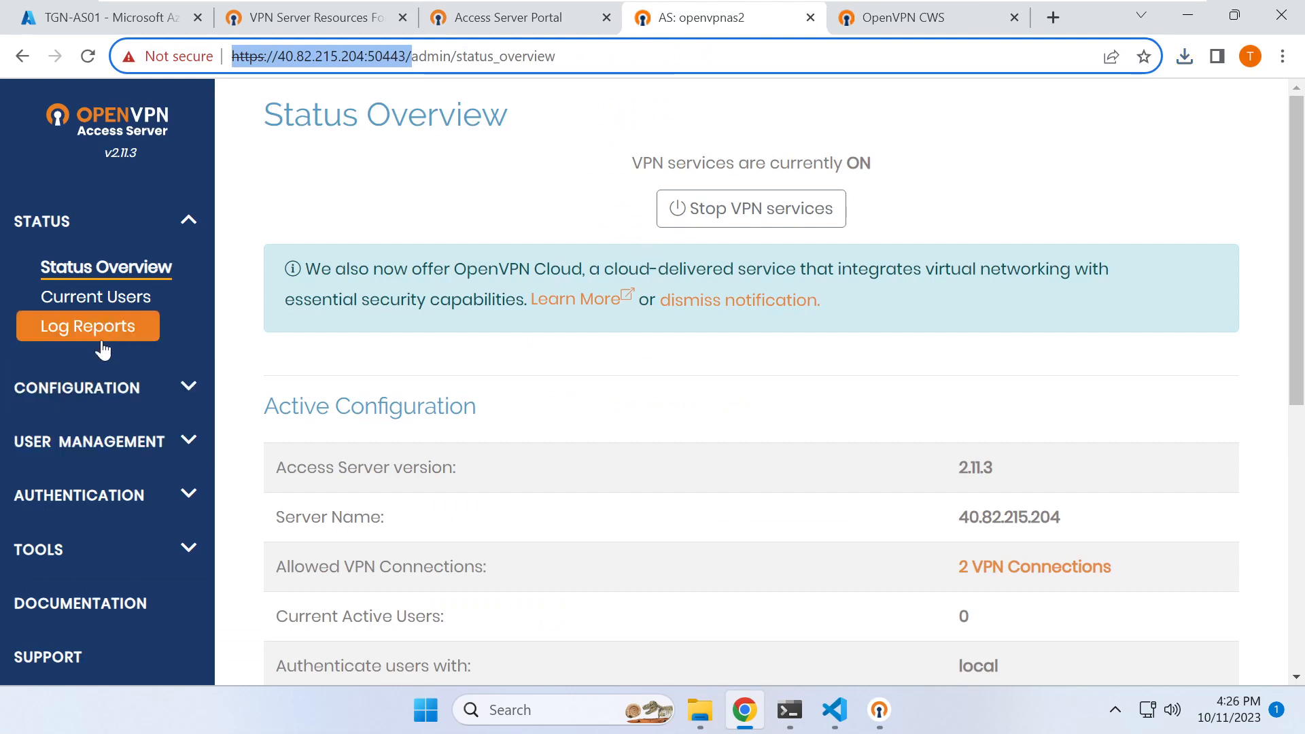
{"action": "left_click", "coordinate": [189, 386]}
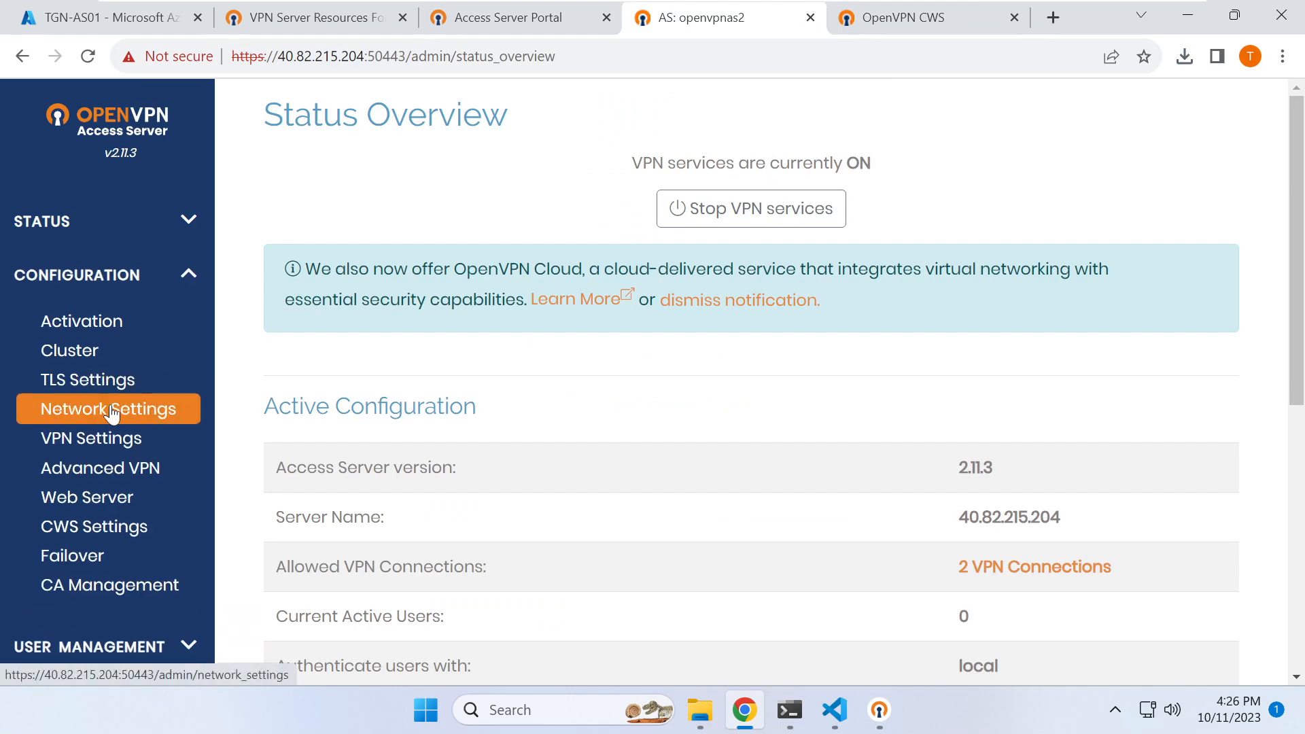
{"action": "left_click", "coordinate": [120, 442]}
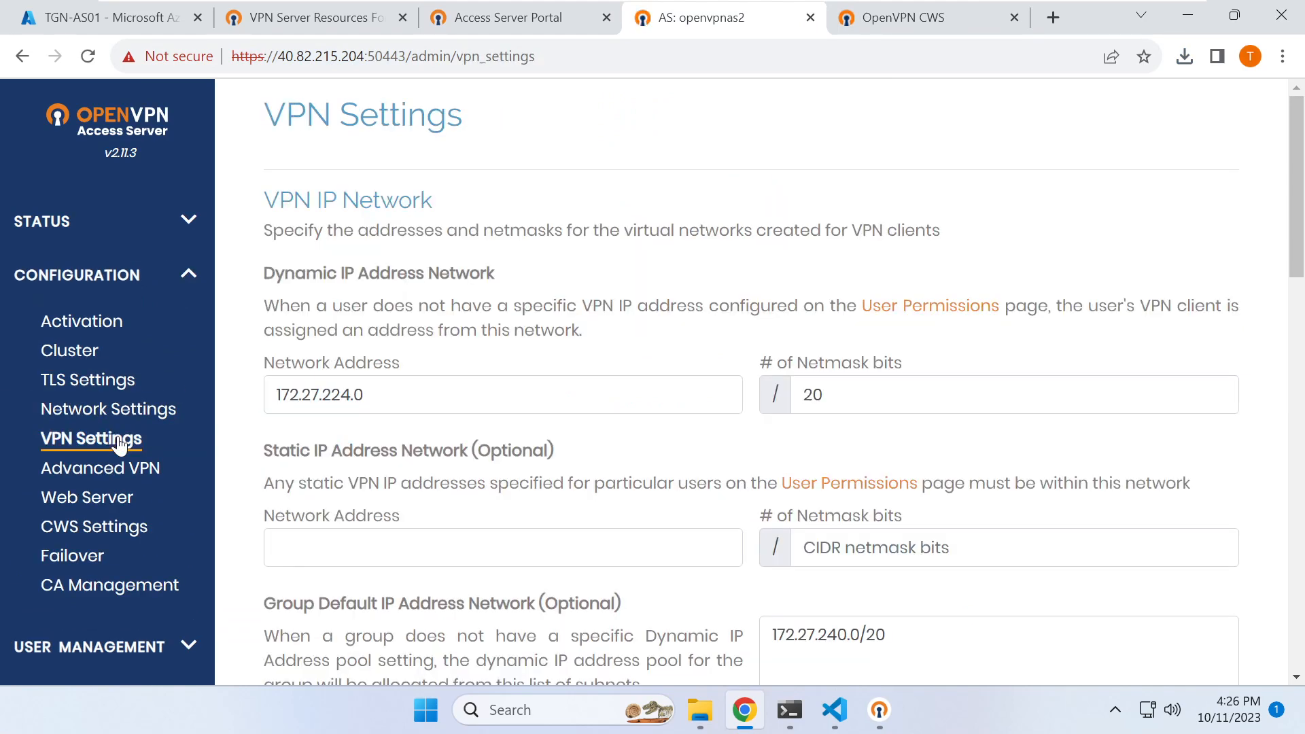
{"action": "scroll", "coordinate": [687, 416], "scroll_direction": "down", "scroll_amount": 6}
{"action": "left_click", "coordinate": [1040, 480]}
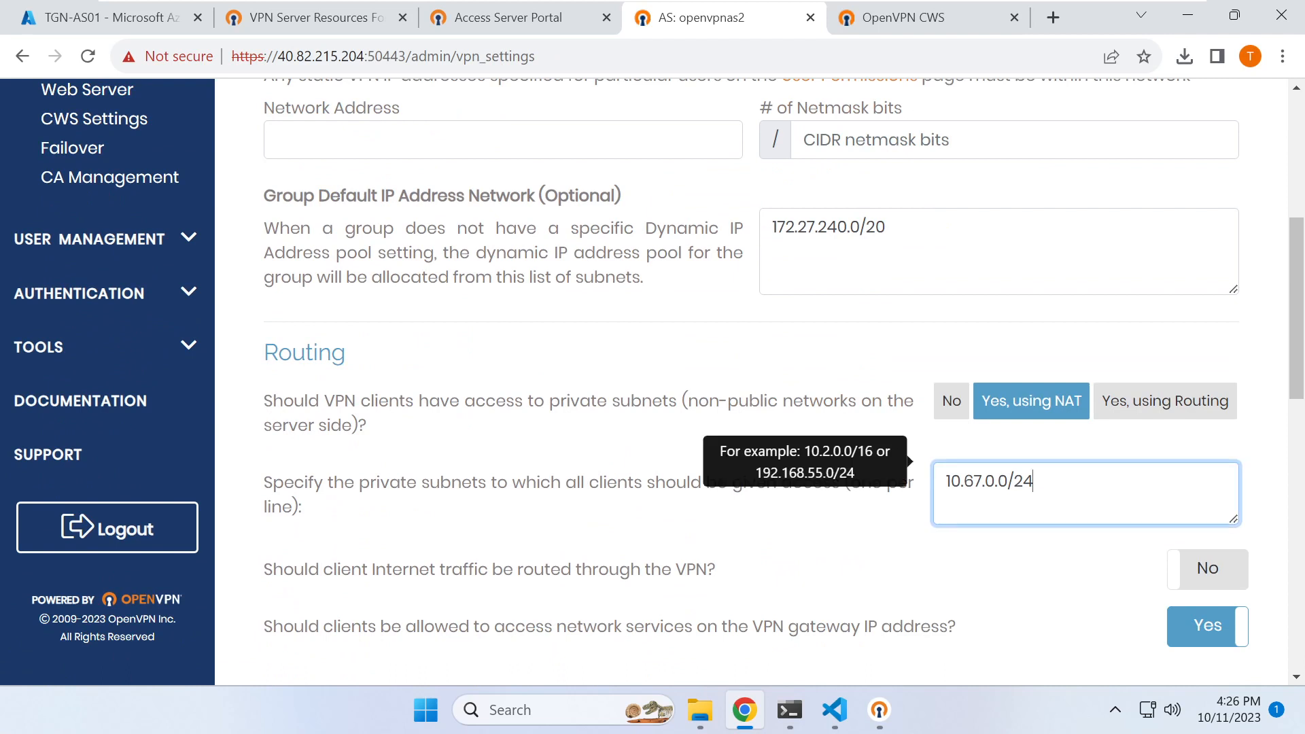
{"action": "left_click_drag", "start_coordinate": [1040, 482], "coordinate": [942, 486]}
{"action": "key", "text": "ctrl+c"}
{"action": "left_click", "coordinate": [1081, 502]}
{"action": "key", "text": "ctrl+v"}
{"action": "key", "text": "Left"}
{"action": "key", "text": "Left"}
{"action": "key", "text": "BackSpace"}
{"action": "type", "text": "1"}
{"action": "key", "text": "shift+End"}
{"action": "key", "text": "ctrl+c"}
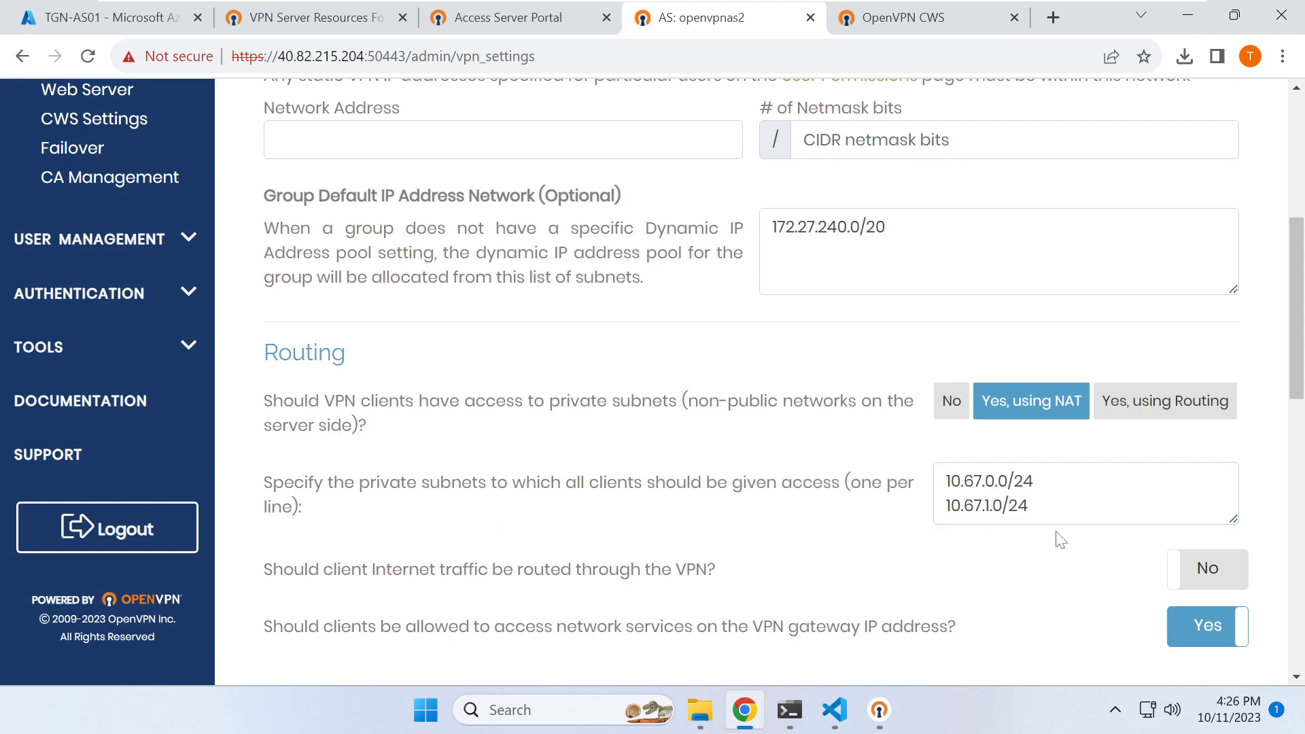
{"action": "key", "text": "BackSpace"}
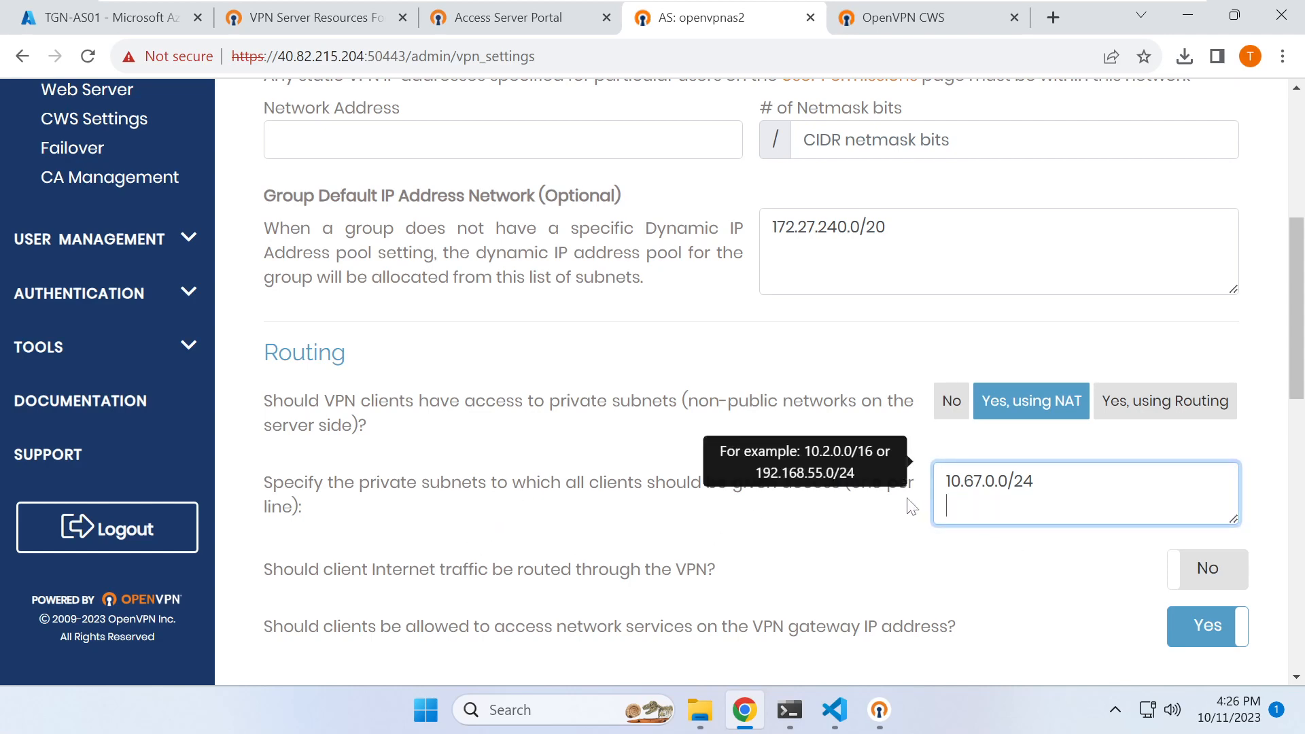
{"action": "scroll", "coordinate": [833, 573], "scroll_direction": "up", "scroll_amount": 6}
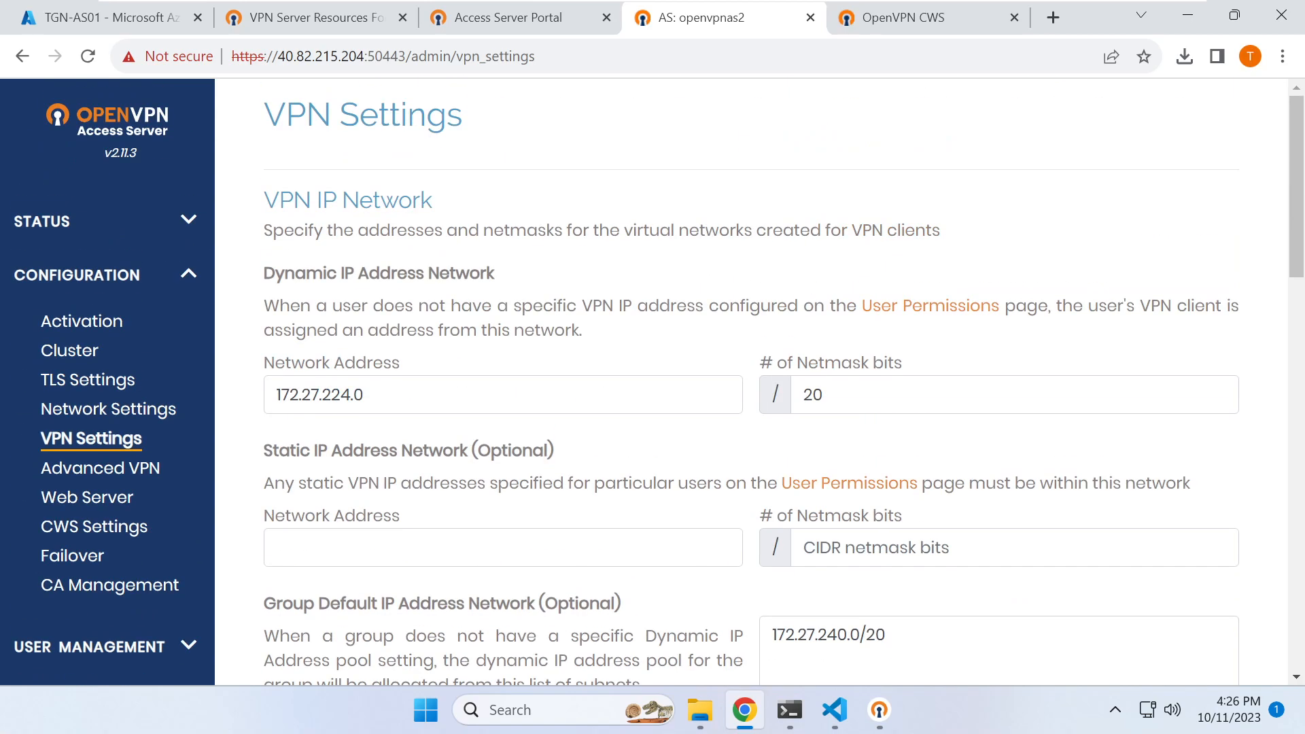
{"action": "scroll", "coordinate": [149, 349], "scroll_direction": "down", "scroll_amount": 3}
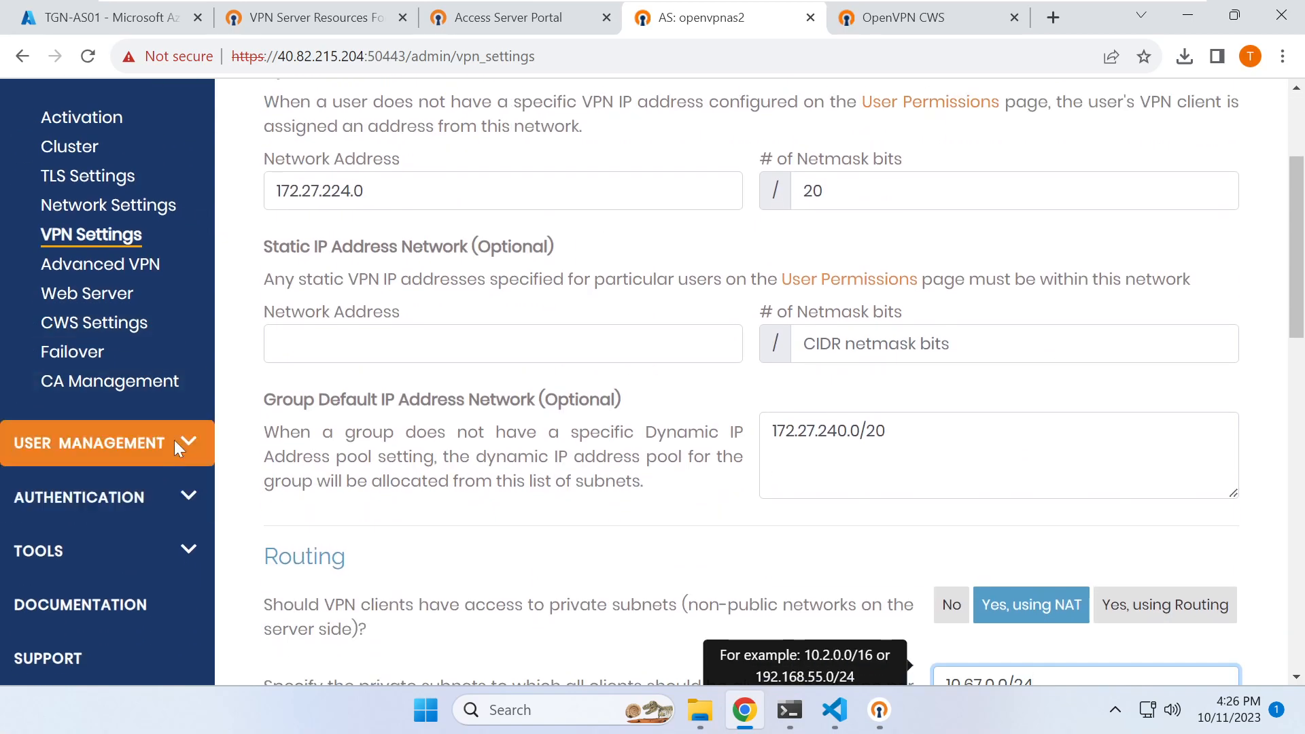
Step: Allow the openvpn user access to 10.67.1.0/24 in User Permissions and save
{"action": "left_click", "coordinate": [174, 439]}
{"action": "left_click", "coordinate": [157, 173]}
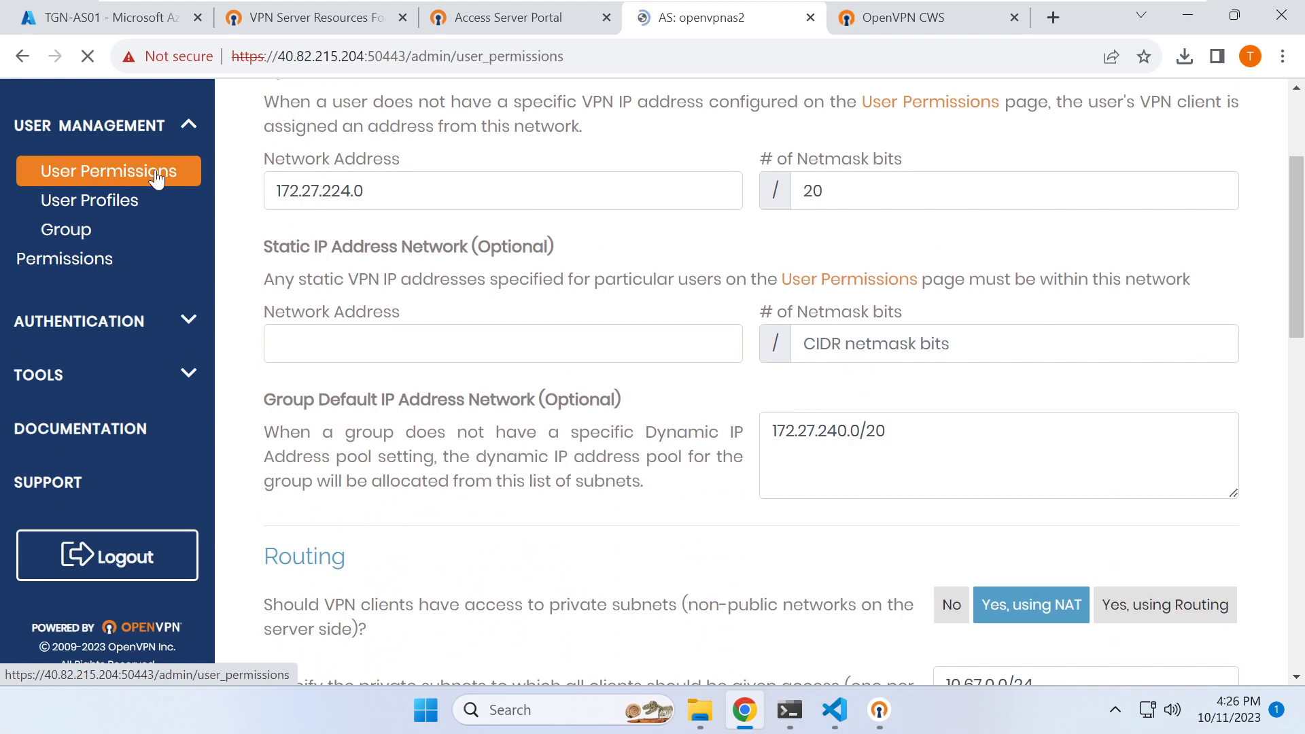
{"action": "left_click", "coordinate": [872, 349]}
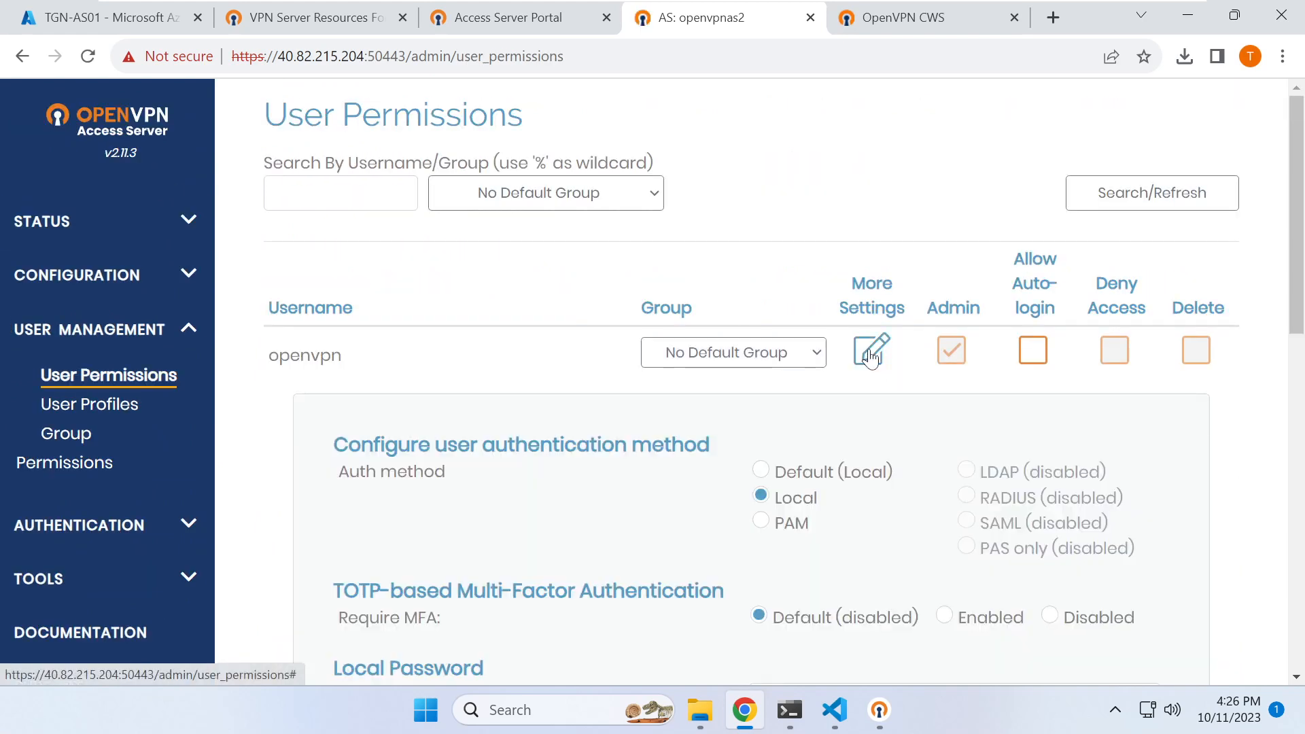
{"action": "scroll", "coordinate": [714, 408], "scroll_direction": "down", "scroll_amount": 5}
{"action": "left_click", "coordinate": [855, 586]}
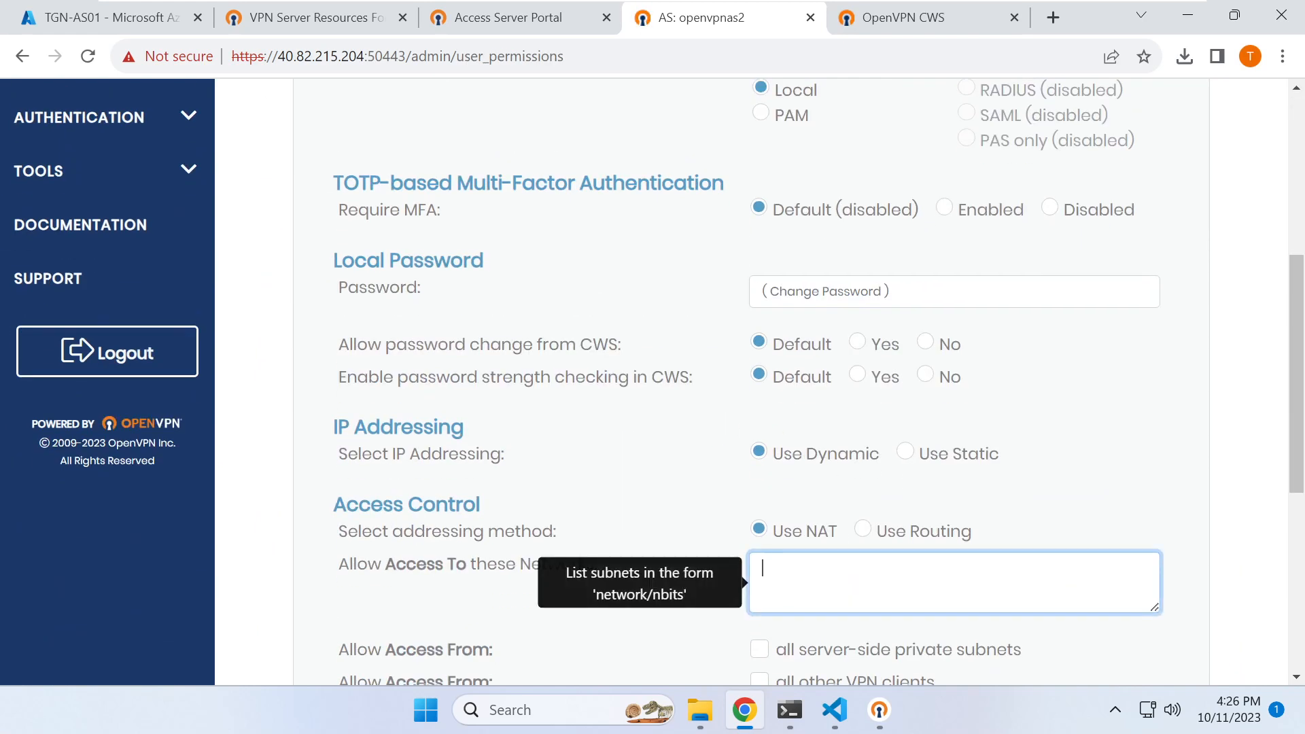
{"action": "key", "text": "ctrl+v"}
{"action": "key", "text": "ctrl+a"}
{"action": "scroll", "coordinate": [728, 591], "scroll_direction": "down", "scroll_amount": 6}
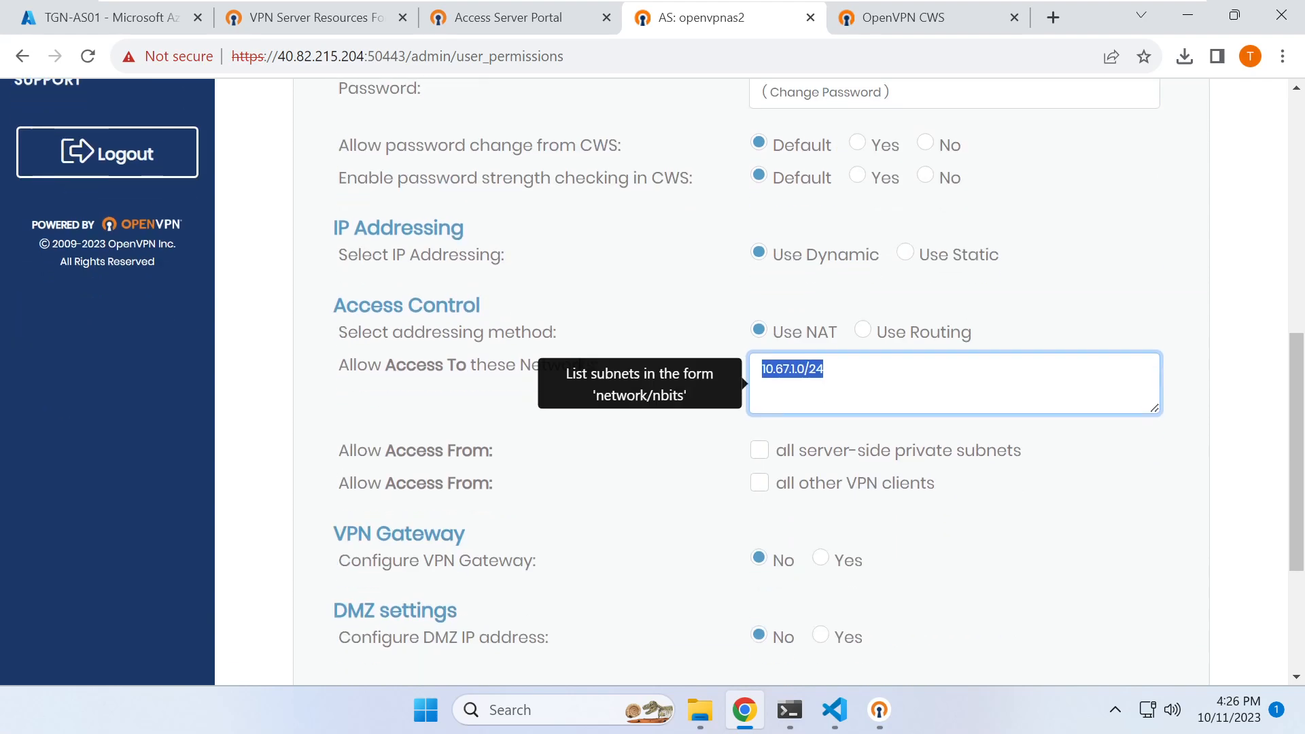
{"action": "left_click", "coordinate": [763, 627]}
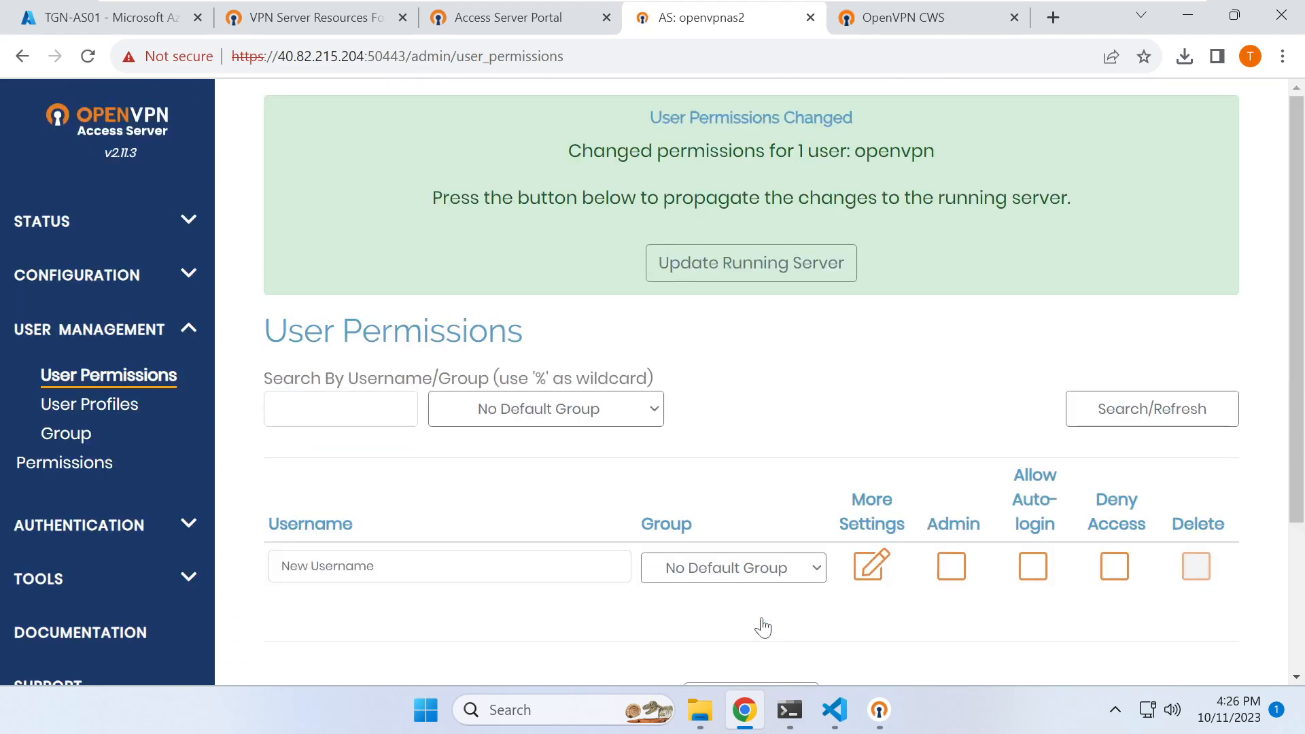
Step: Apply the change to the running server and check the VPN client's status
{"action": "left_click", "coordinate": [895, 719]}
{"action": "left_click", "coordinate": [894, 718]}
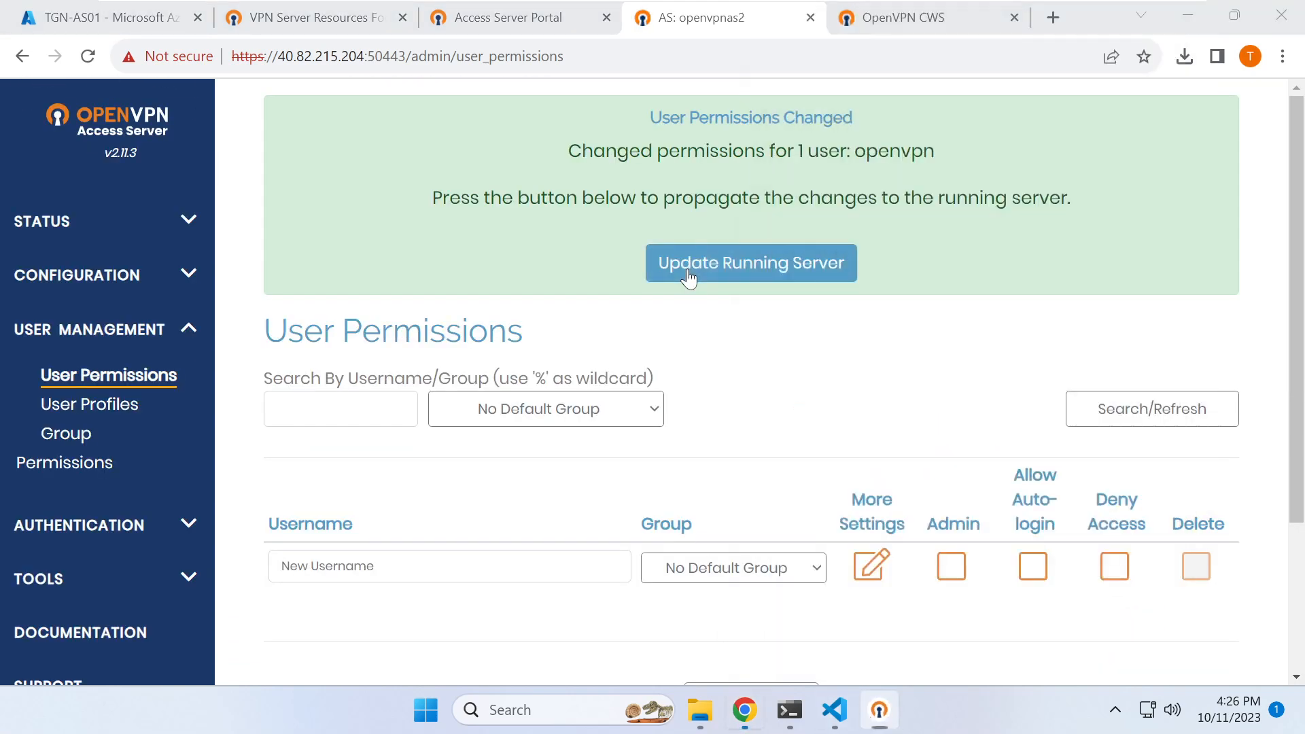
{"action": "key", "text": "Return"}
{"action": "left_click", "coordinate": [885, 711]}
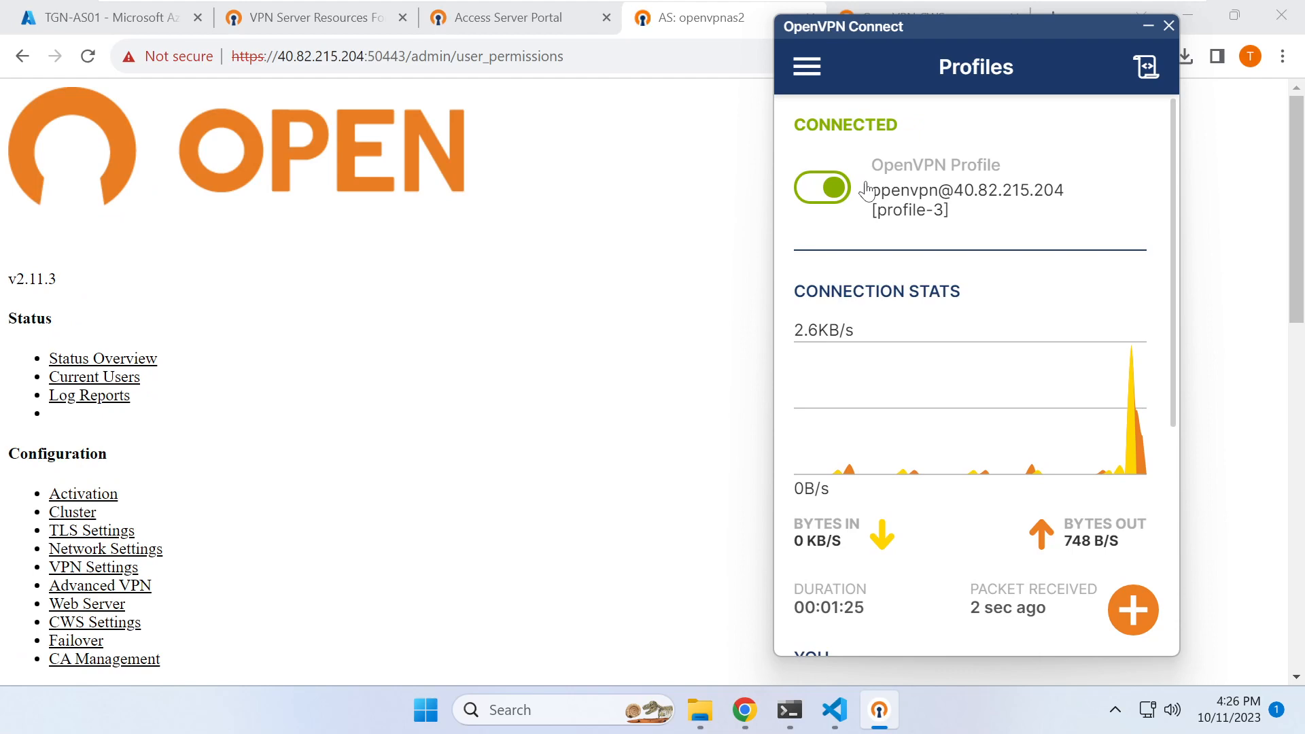
Step: Stop the ping and run mstsc /v:10.67.1.4 to start Remote Desktop
{"action": "left_click", "coordinate": [795, 728]}
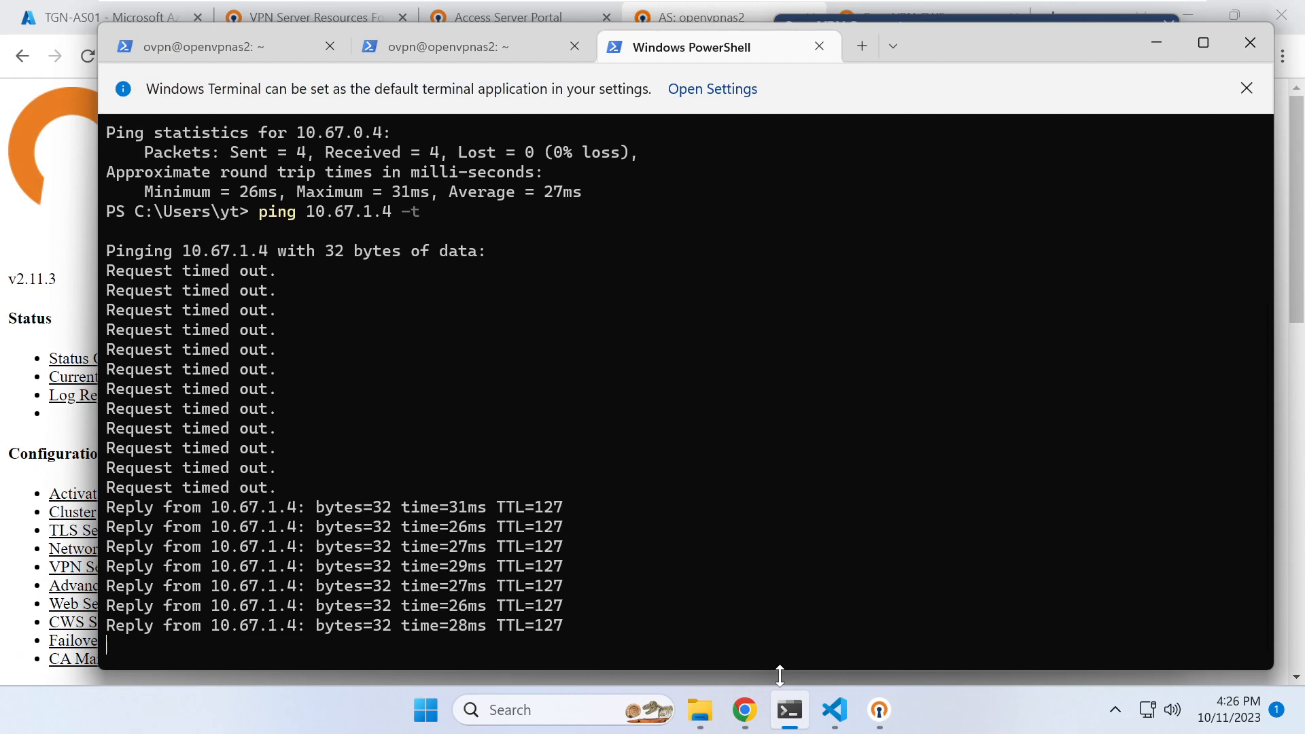
{"action": "key", "text": "ctrl+c"}
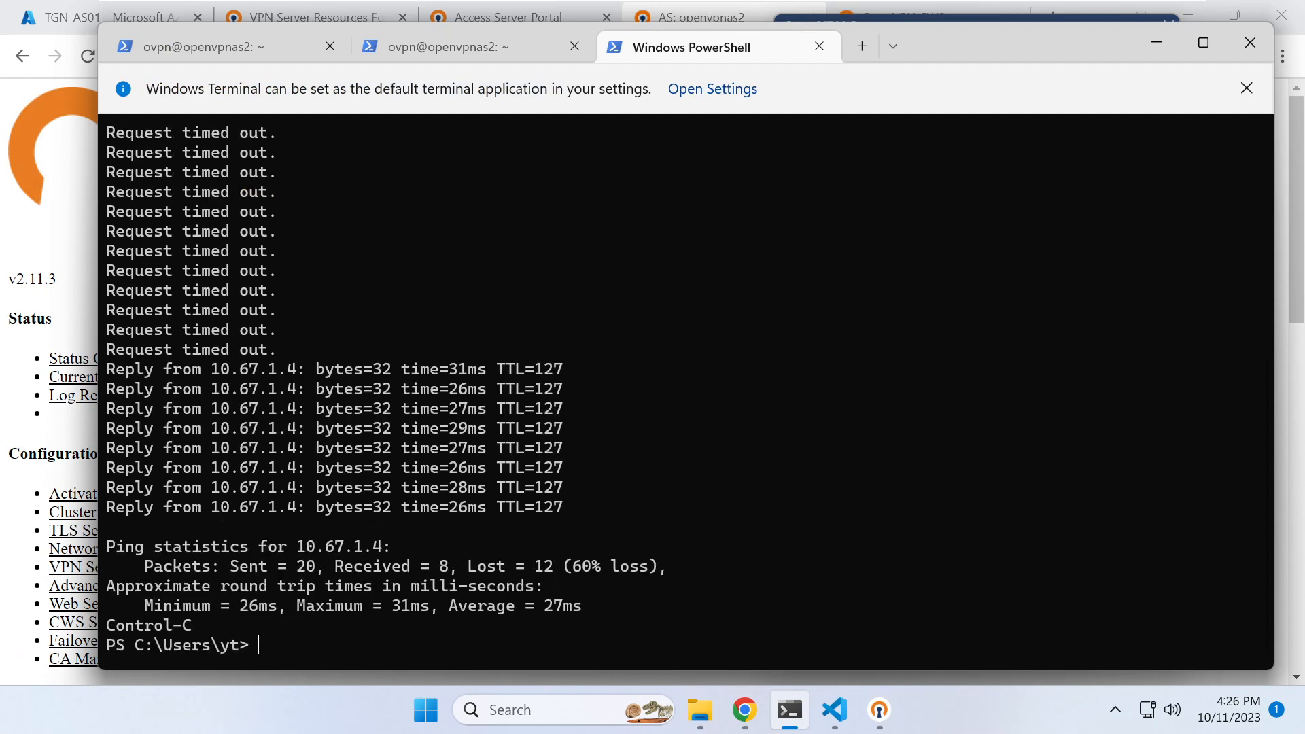
{"action": "type", "text": "mstsc /v:10.67.1.4"}
{"action": "key", "text": "Return"}
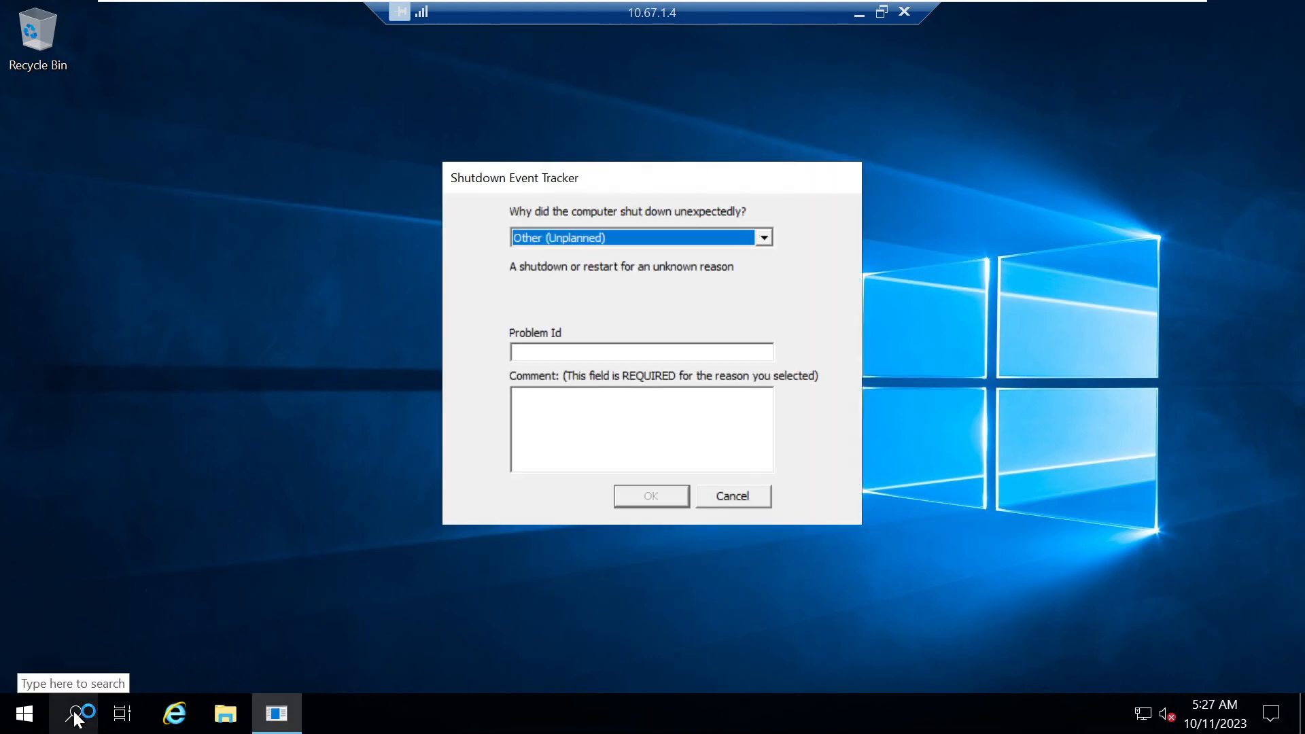
Step: Dismiss the Shutdown Event Tracker and launch Active Directory Users and Computers via a 'users' search
{"action": "left_click", "coordinate": [749, 492]}
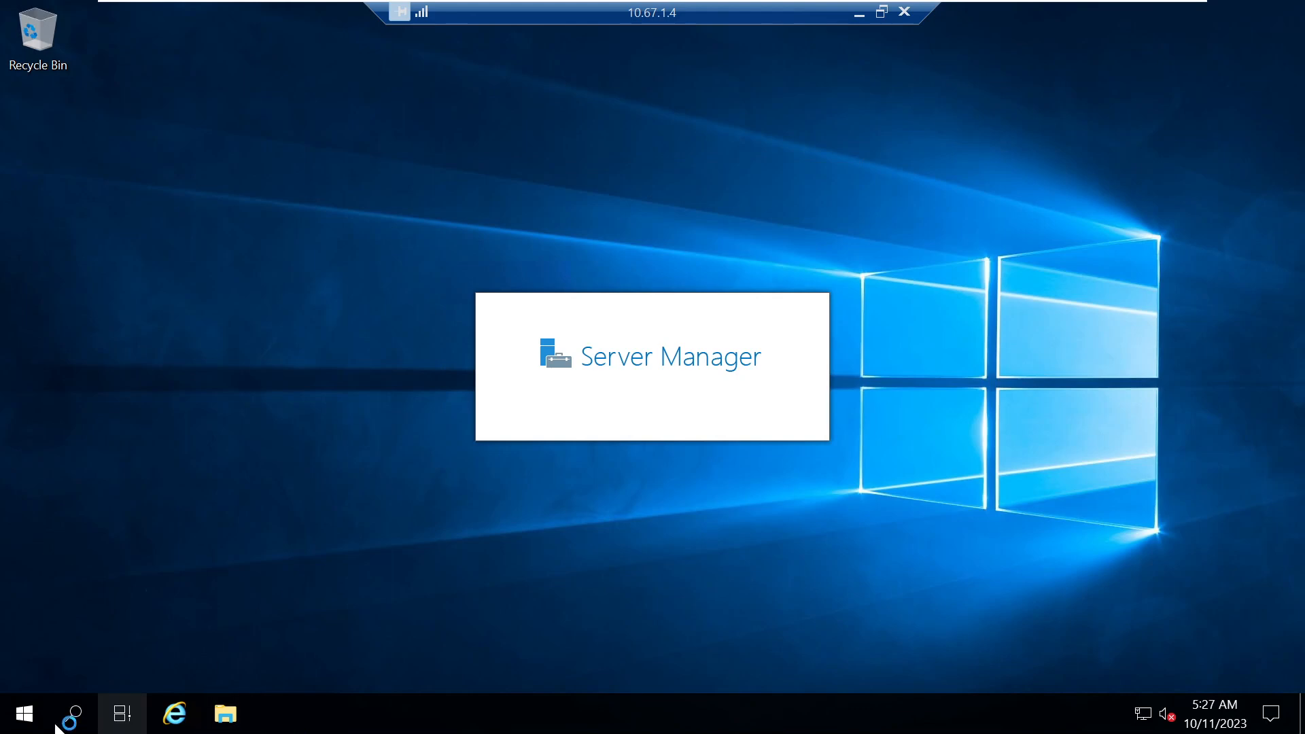
{"action": "left_click", "coordinate": [75, 713]}
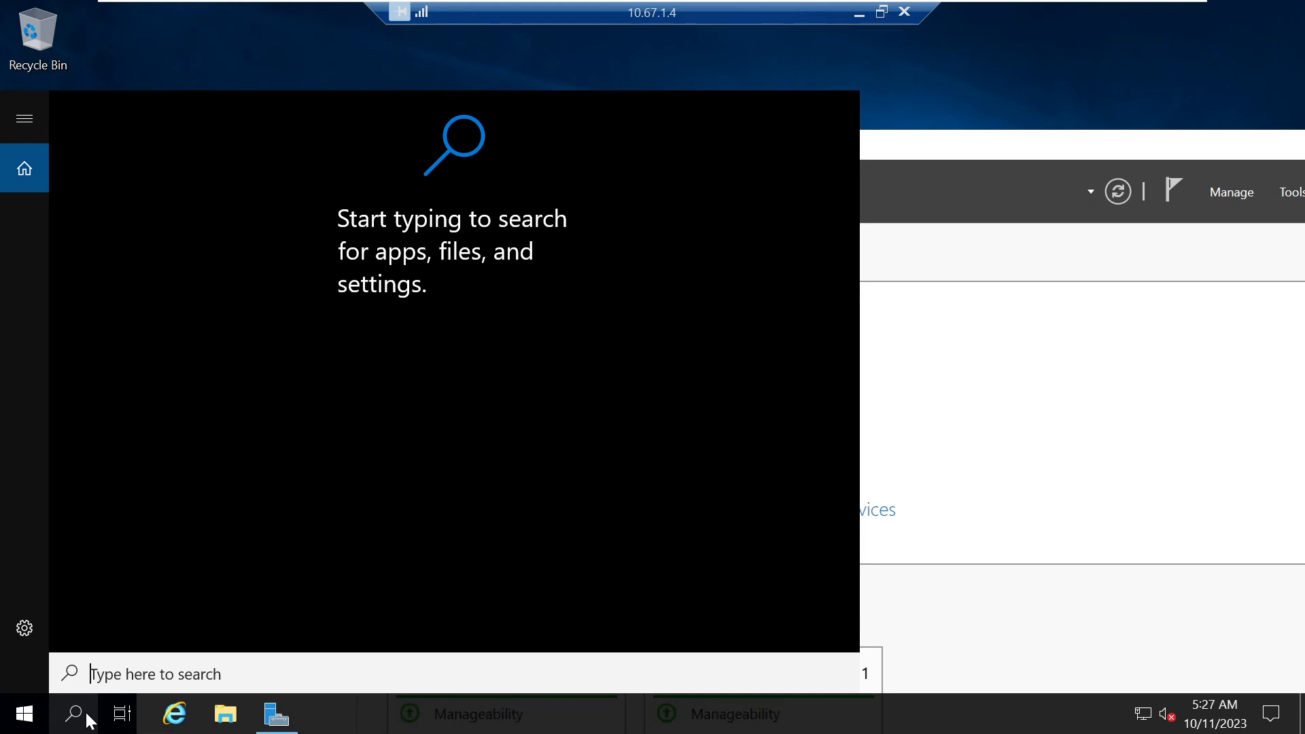
{"action": "type", "text": "users"}
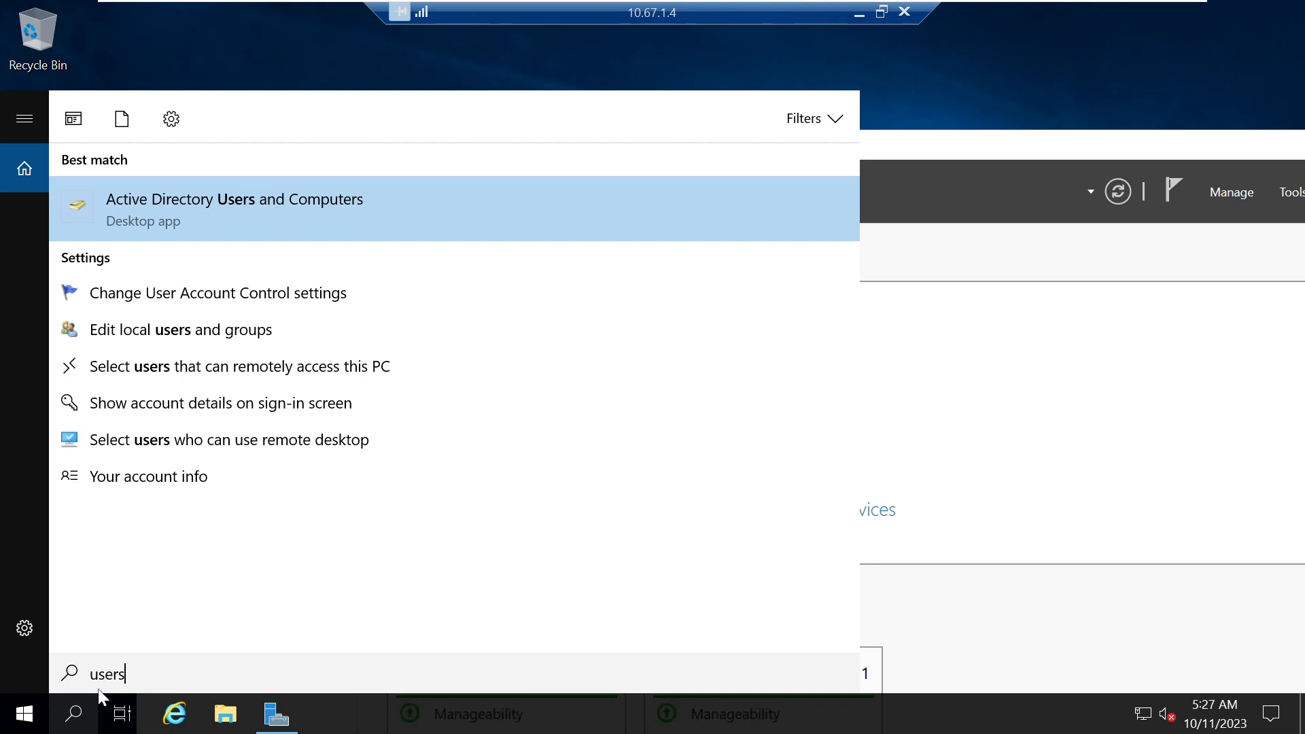
{"action": "left_click", "coordinate": [275, 209]}
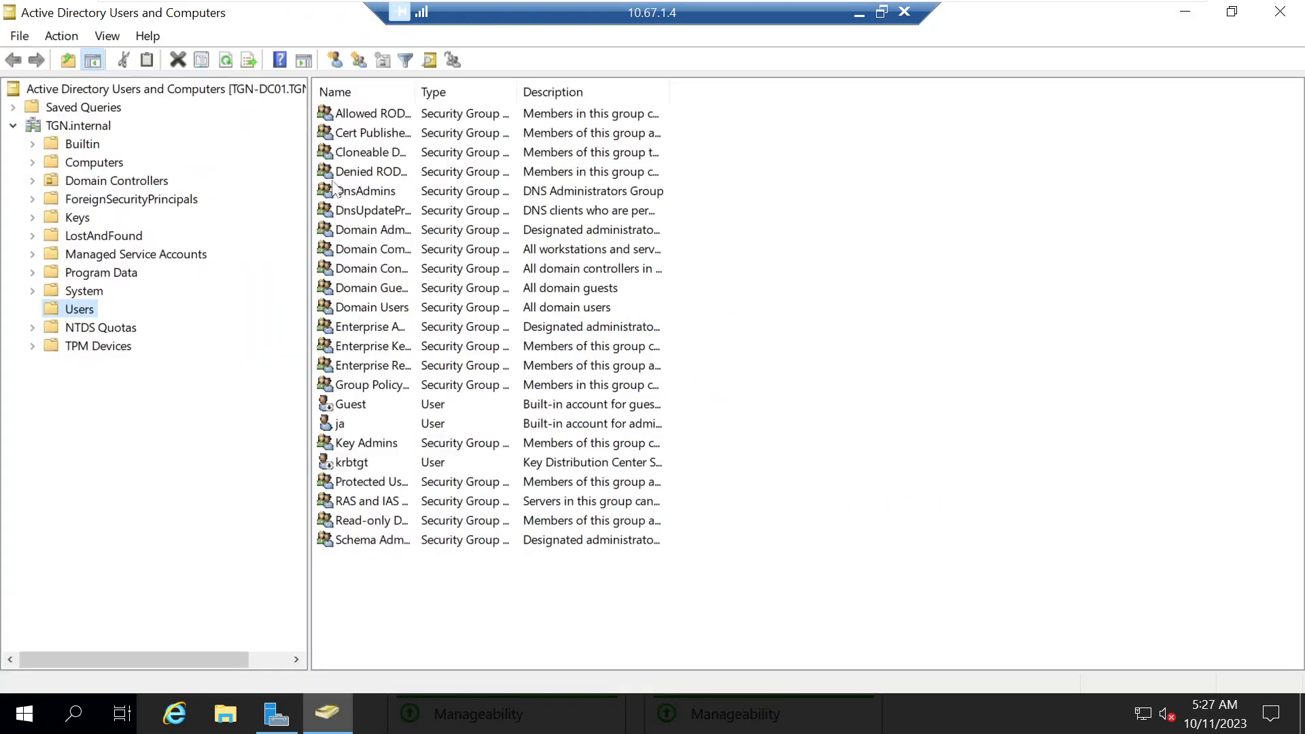
Step: Uncheck Advanced Features in the View menu
{"action": "left_click", "coordinate": [120, 35]}
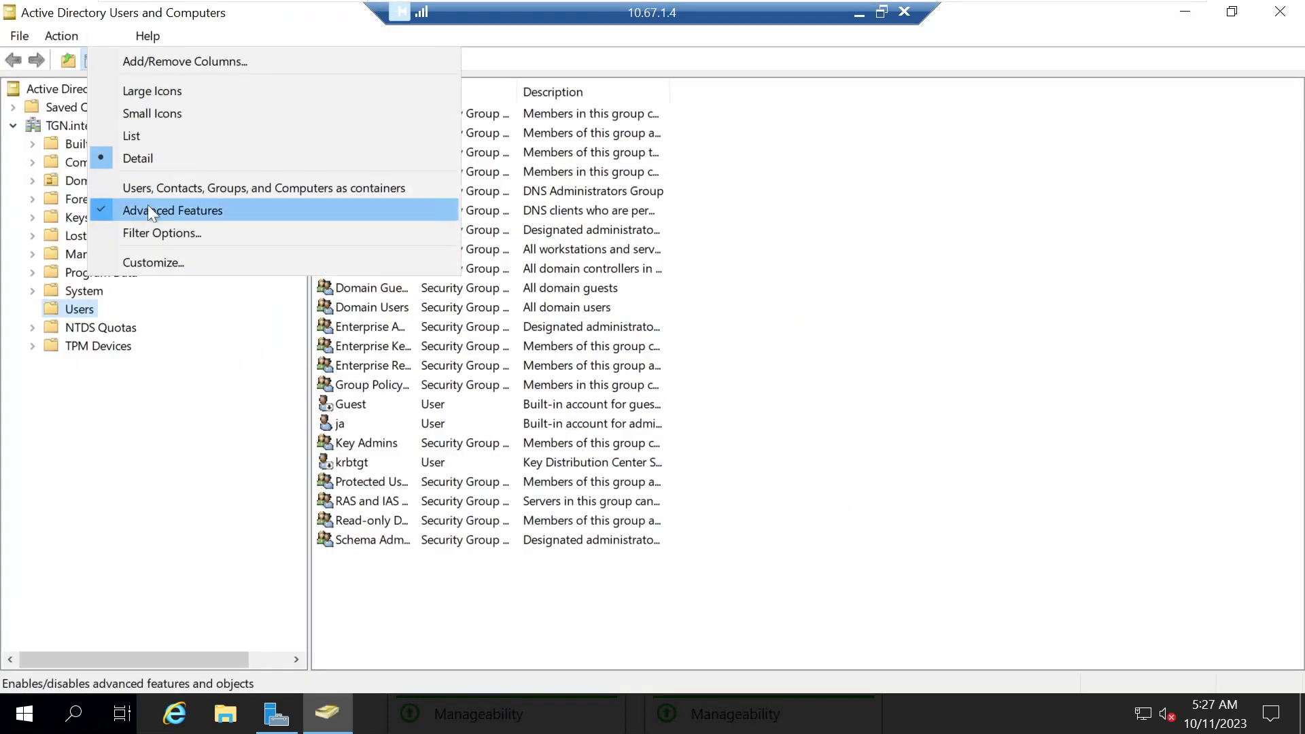
{"action": "left_click", "coordinate": [159, 218]}
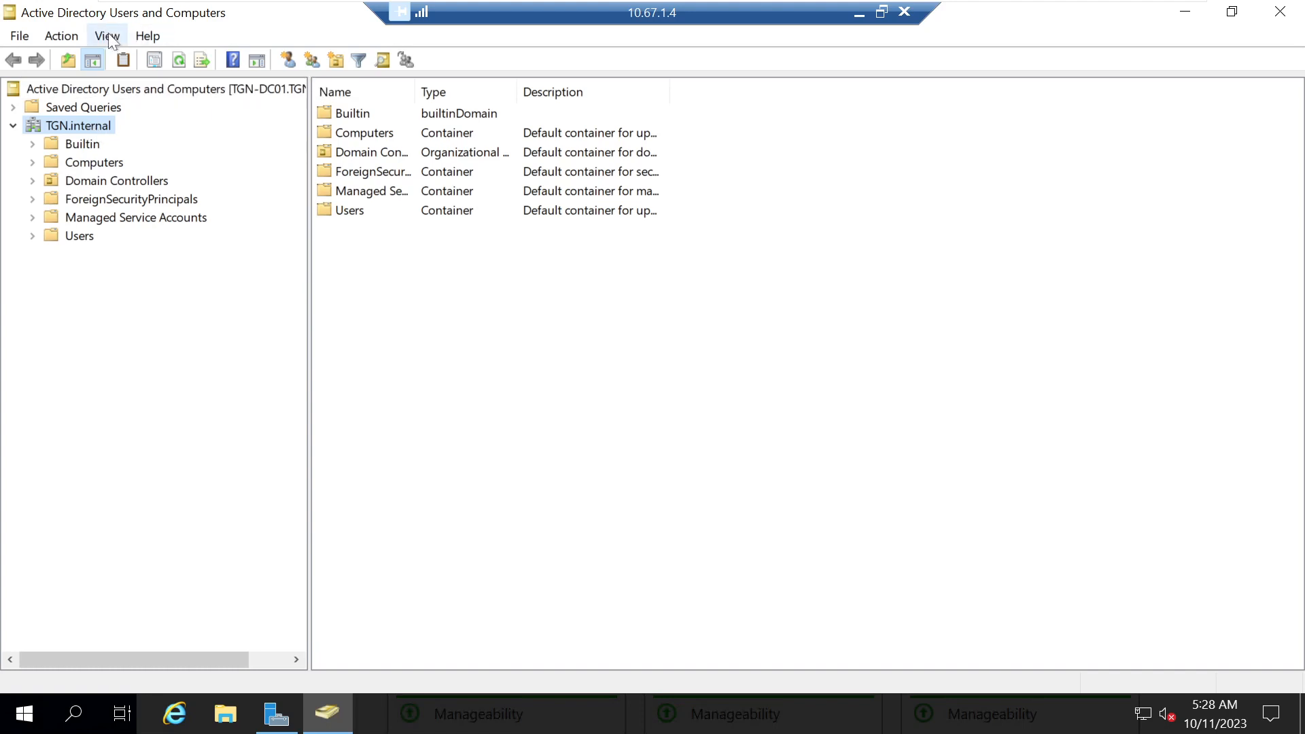
Step: Create an organizational unit named TOGGEN under TGN.internal
{"action": "right_click", "coordinate": [91, 128]}
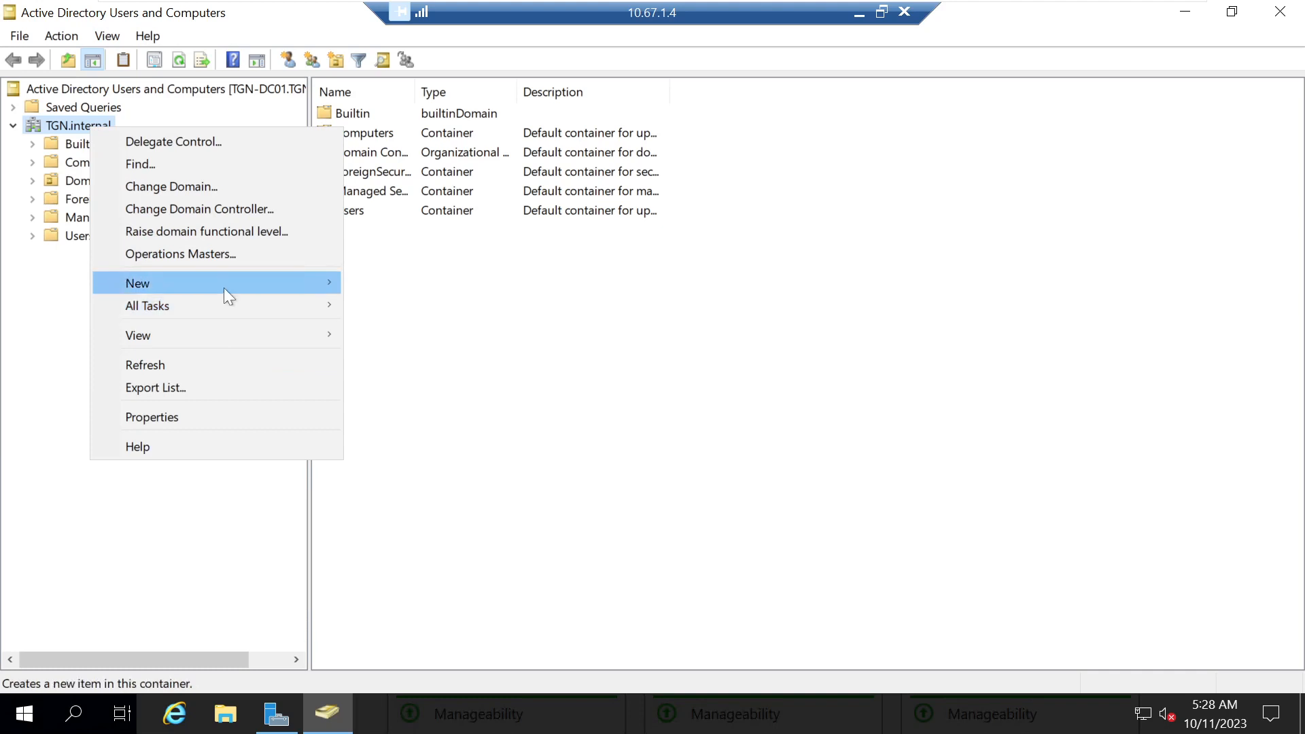
{"action": "mouse_move", "coordinate": [223, 287]}
{"action": "left_click", "coordinate": [460, 438]}
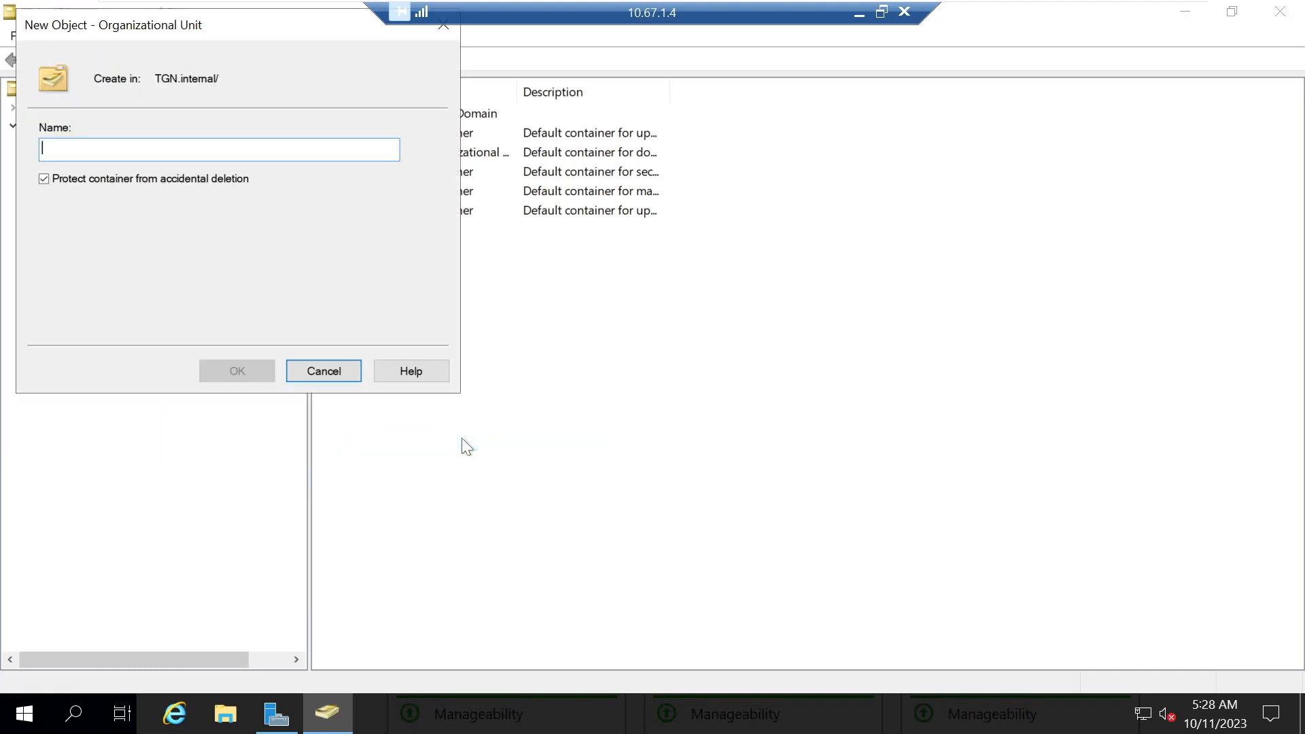
{"action": "type", "text": "TOGGEN"}
{"action": "key", "text": "Return"}
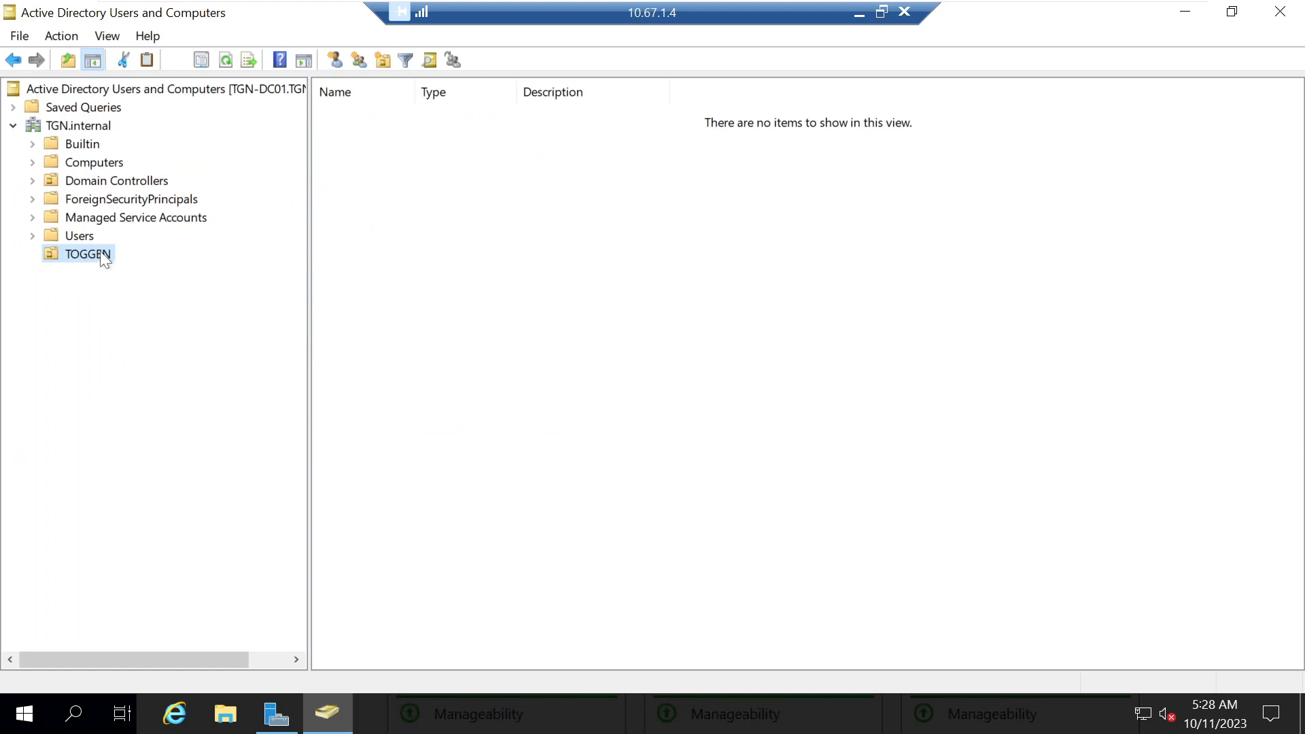
Step: Start a new TOGGEN user openvpn1 with logon openvpn1, not forced to change password
{"action": "right_click", "coordinate": [101, 253]}
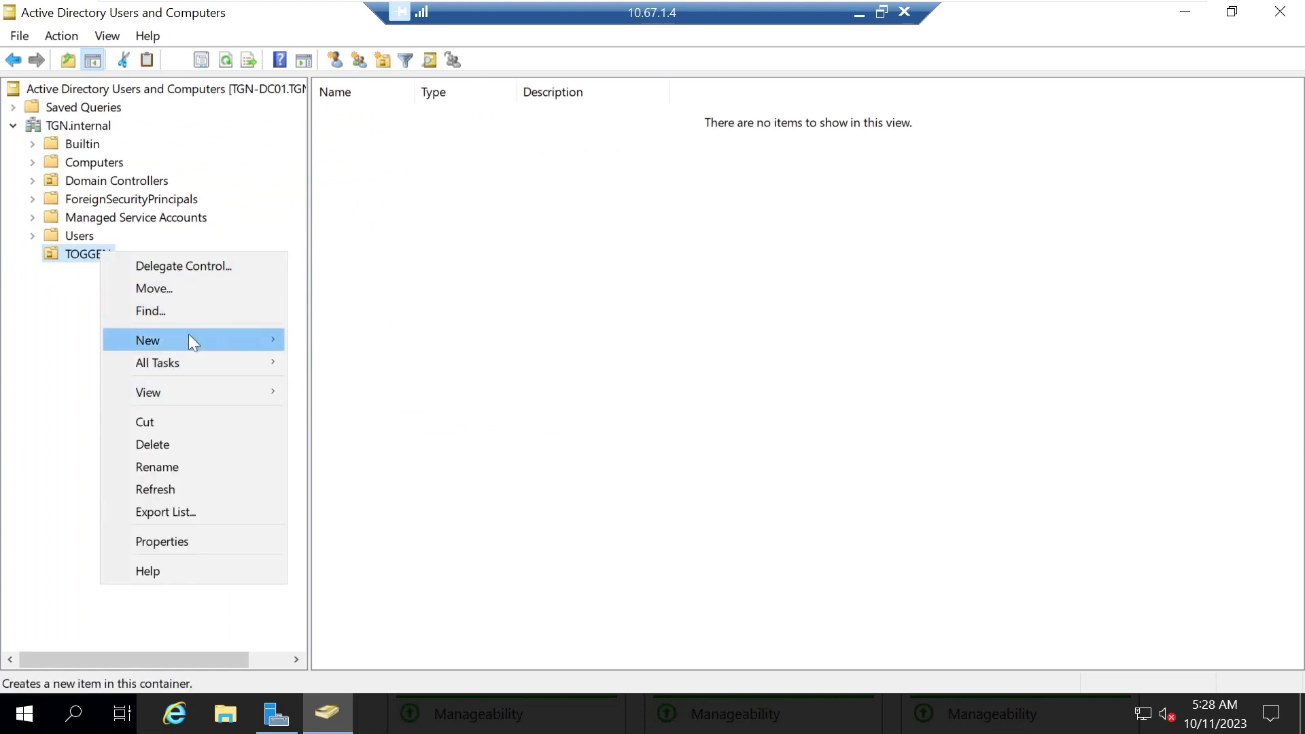
{"action": "mouse_move", "coordinate": [193, 342]}
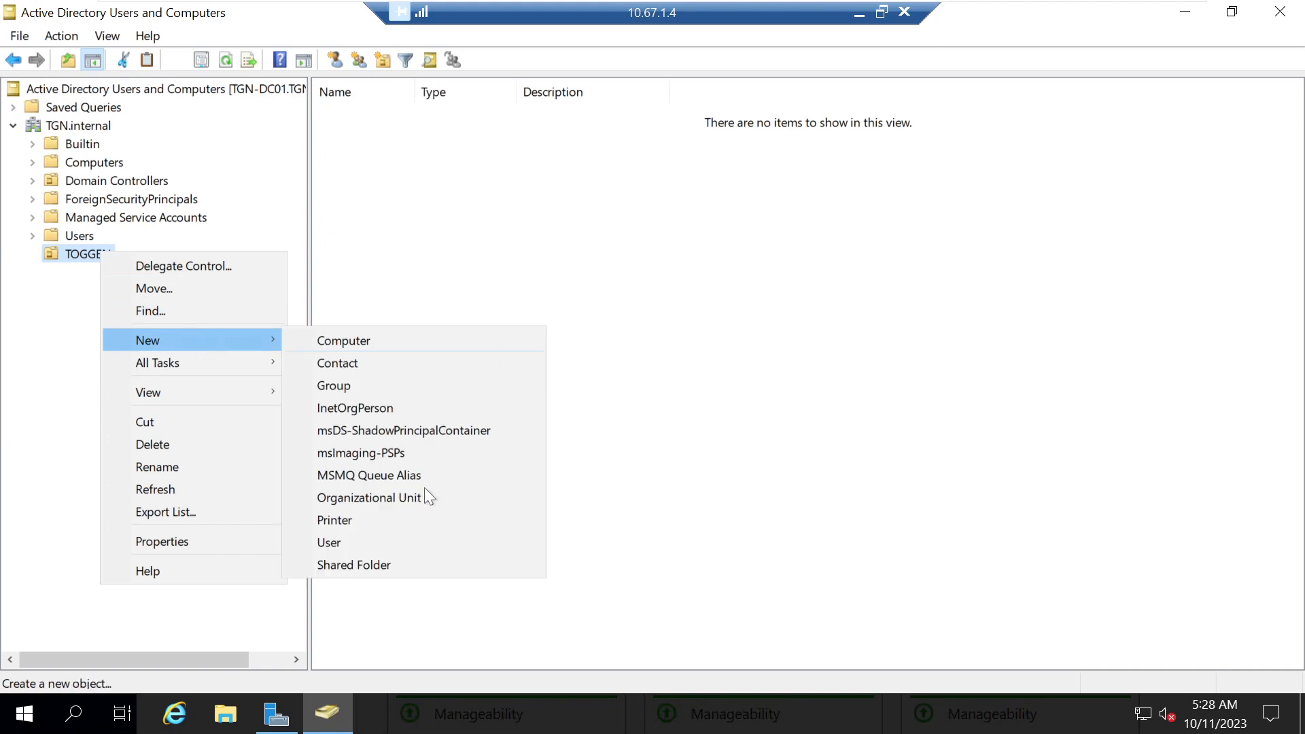
{"action": "left_click", "coordinate": [357, 544]}
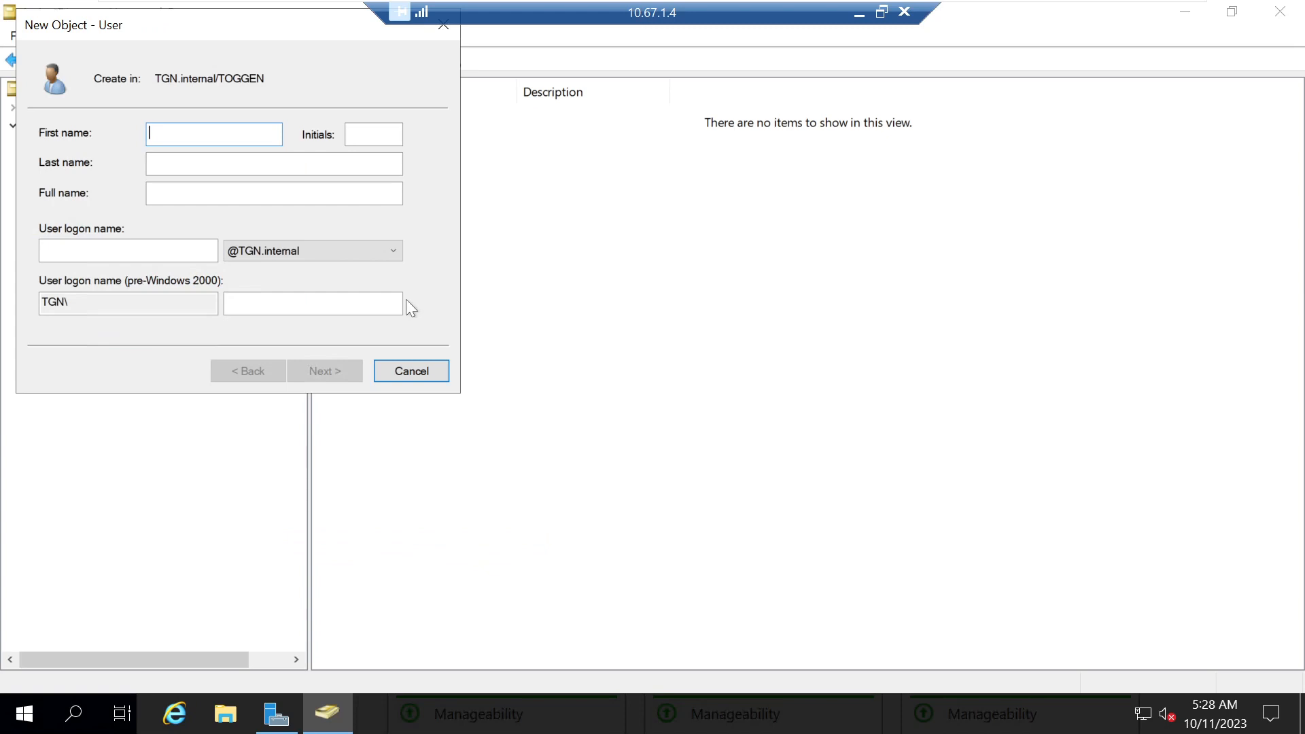
{"action": "type", "text": "openvpn1"}
{"action": "key", "text": "Tab"}
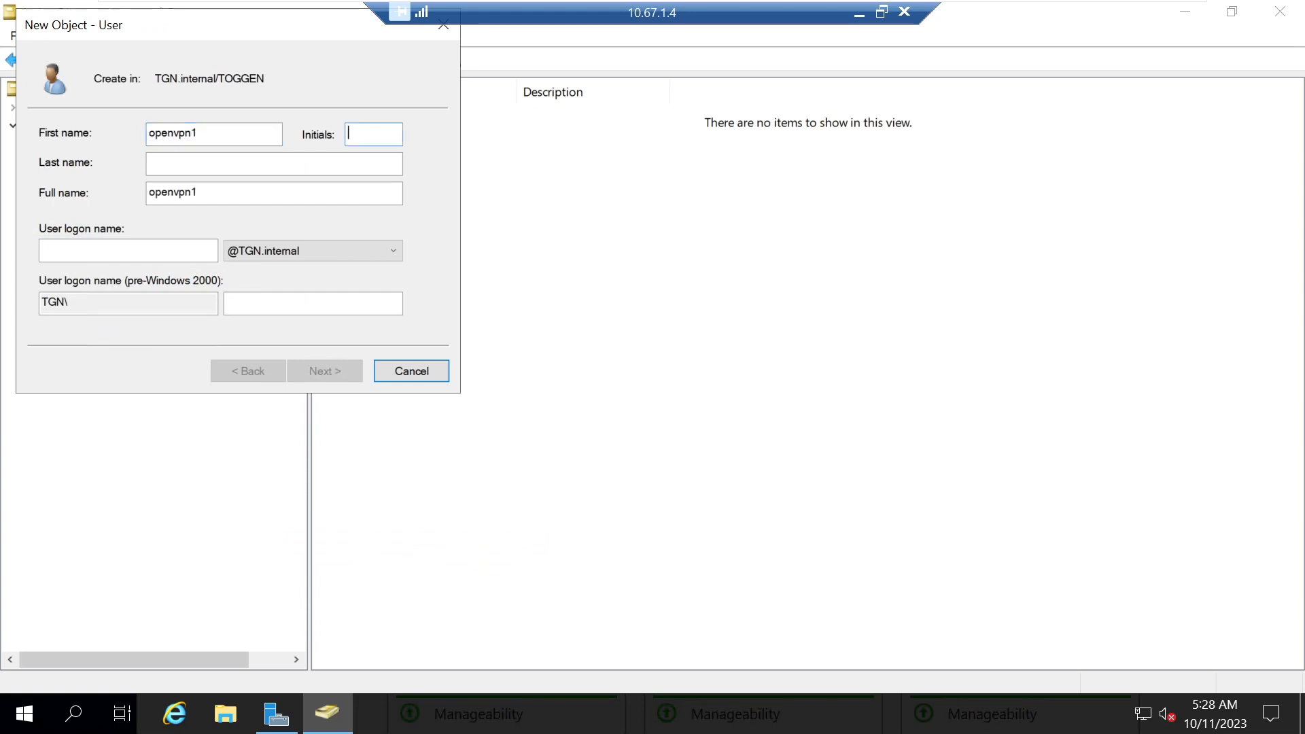
{"action": "key", "text": "Tab"}
{"action": "key", "text": "Tab"}
{"action": "type", "text": "op"}
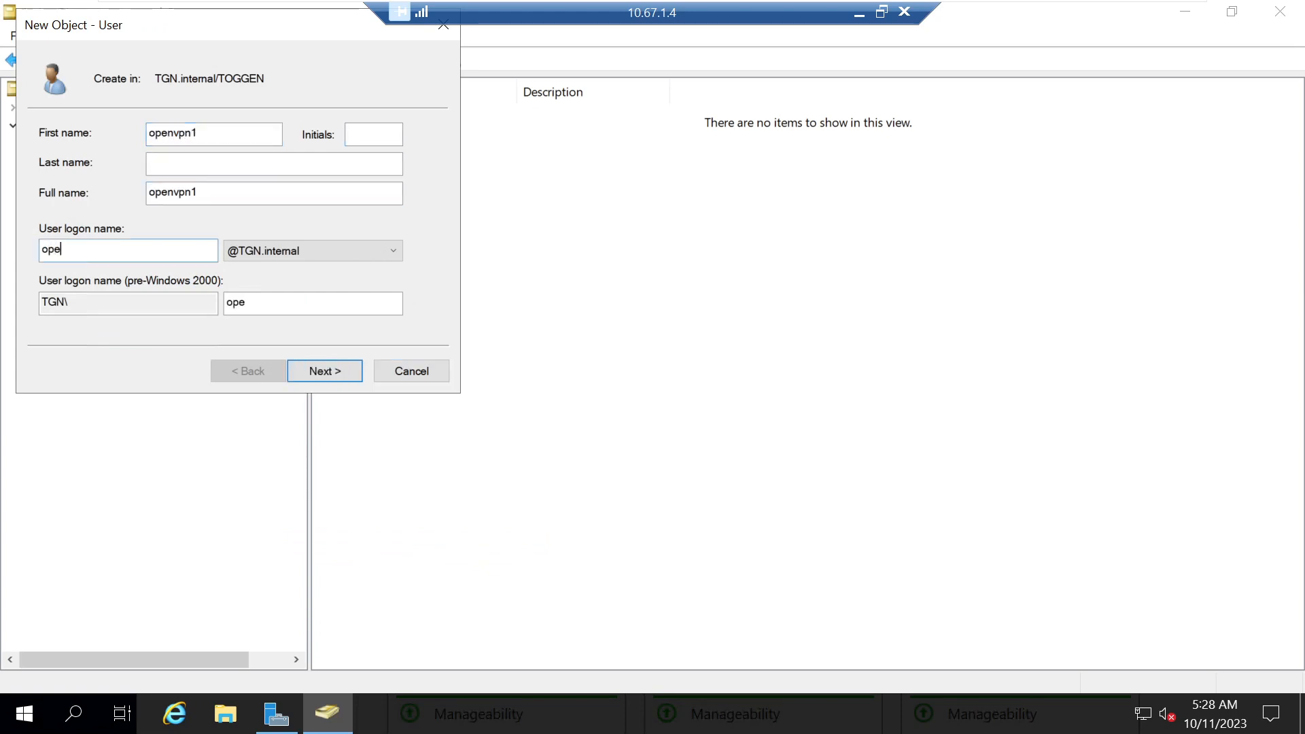
{"action": "type", "text": "envpn1"}
{"action": "left_click", "coordinate": [300, 374]}
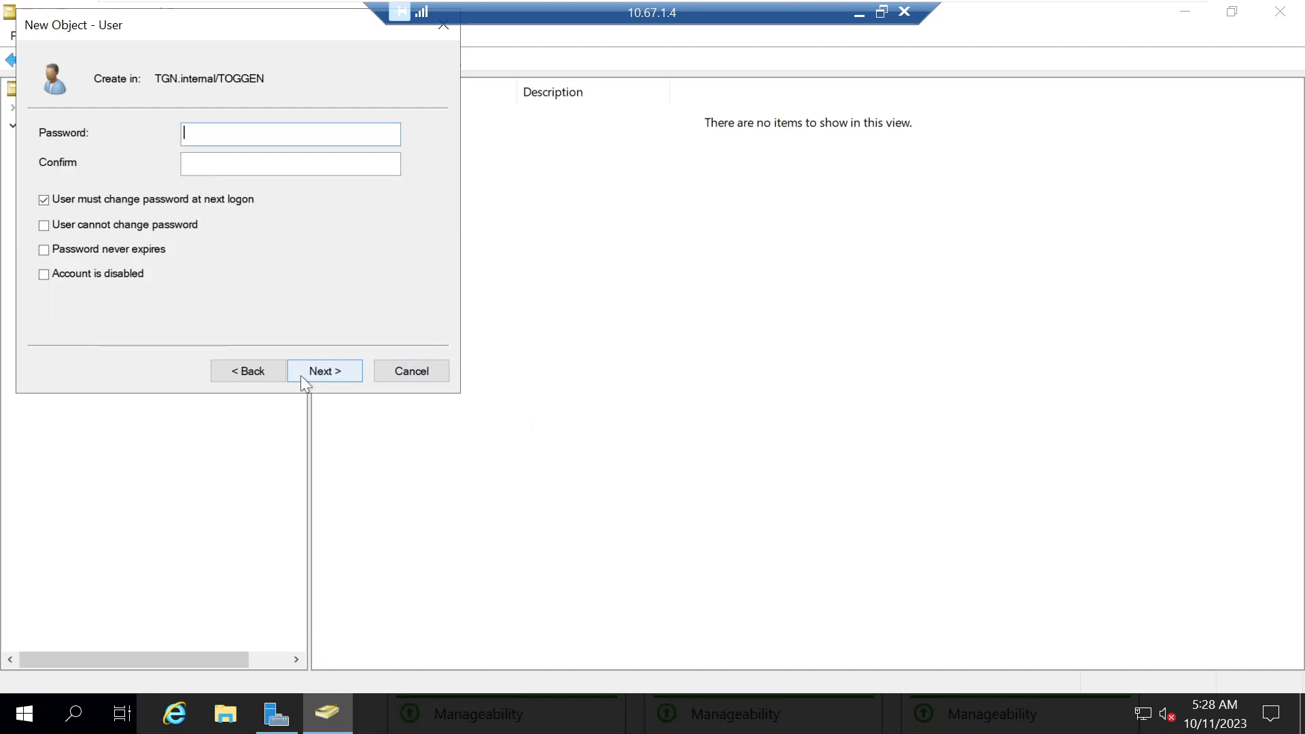
{"action": "left_click", "coordinate": [108, 202]}
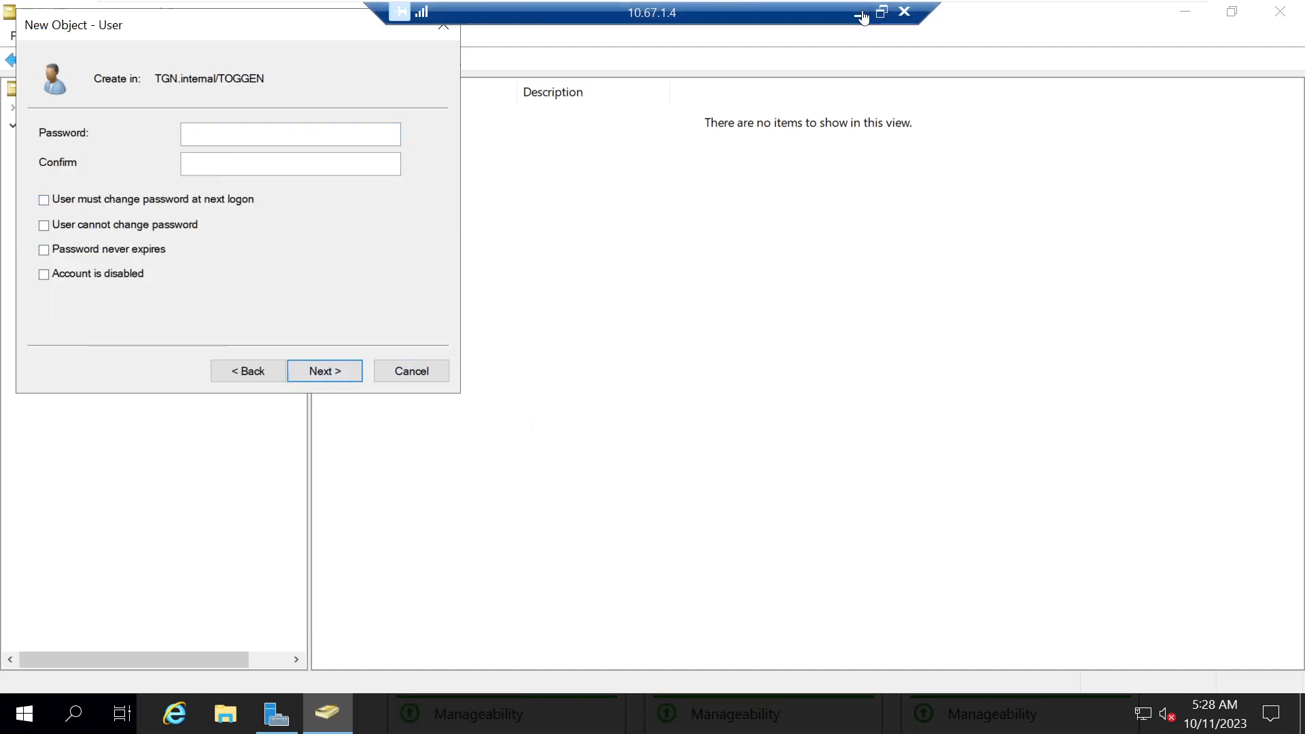
Step: Give openvpn1 the stored password from the notes and finish the wizard
{"action": "left_click", "coordinate": [859, 12]}
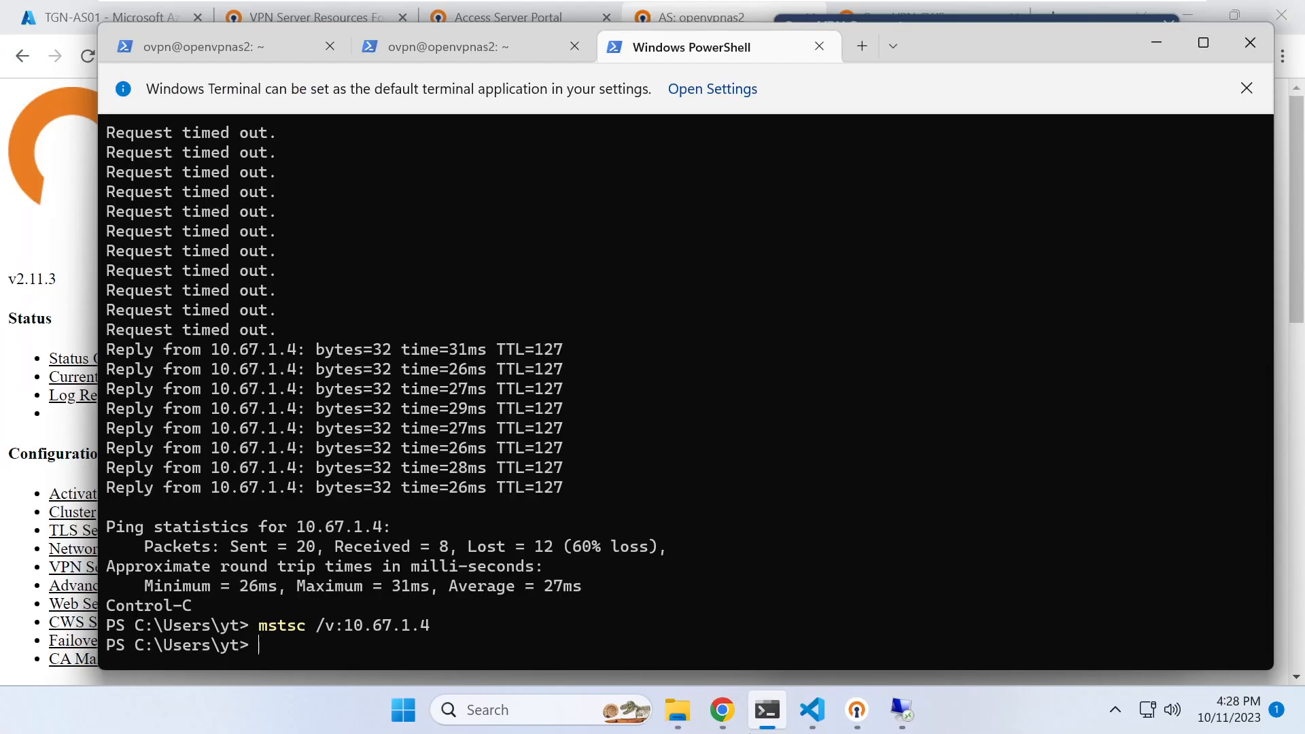
{"action": "left_click", "coordinate": [800, 714]}
{"action": "left_click_drag", "start_coordinate": [629, 220], "coordinate": [499, 223]}
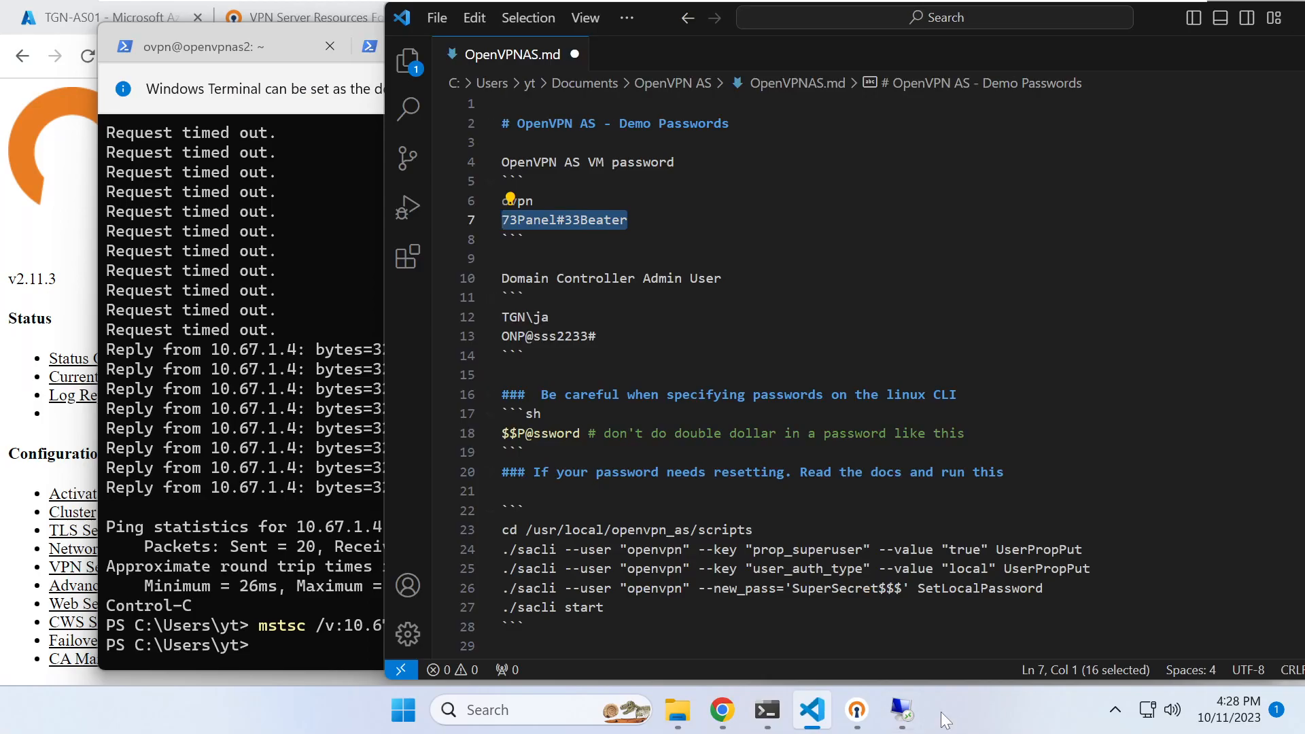
{"action": "left_click", "coordinate": [902, 710]}
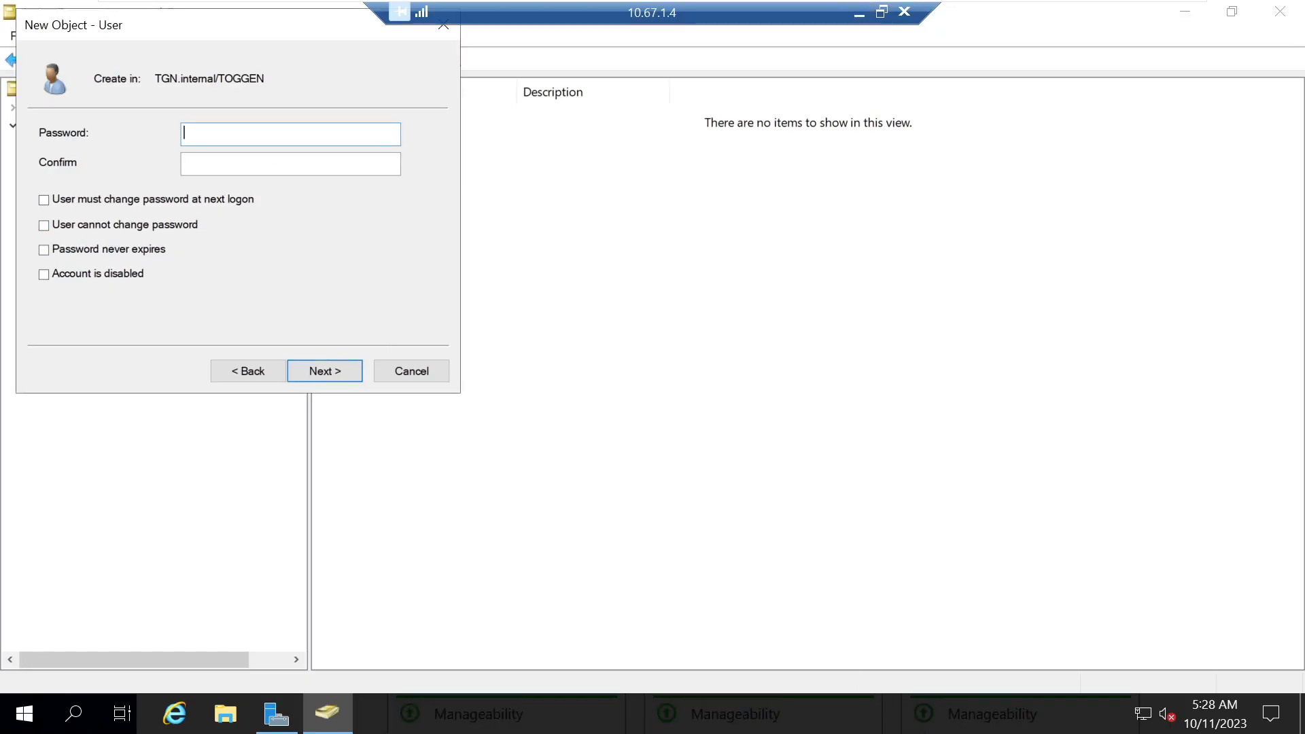
{"action": "key", "text": "ctrl+v"}
{"action": "key", "text": "Tab"}
{"action": "key", "text": "ctrl+v"}
{"action": "left_click", "coordinate": [333, 374]}
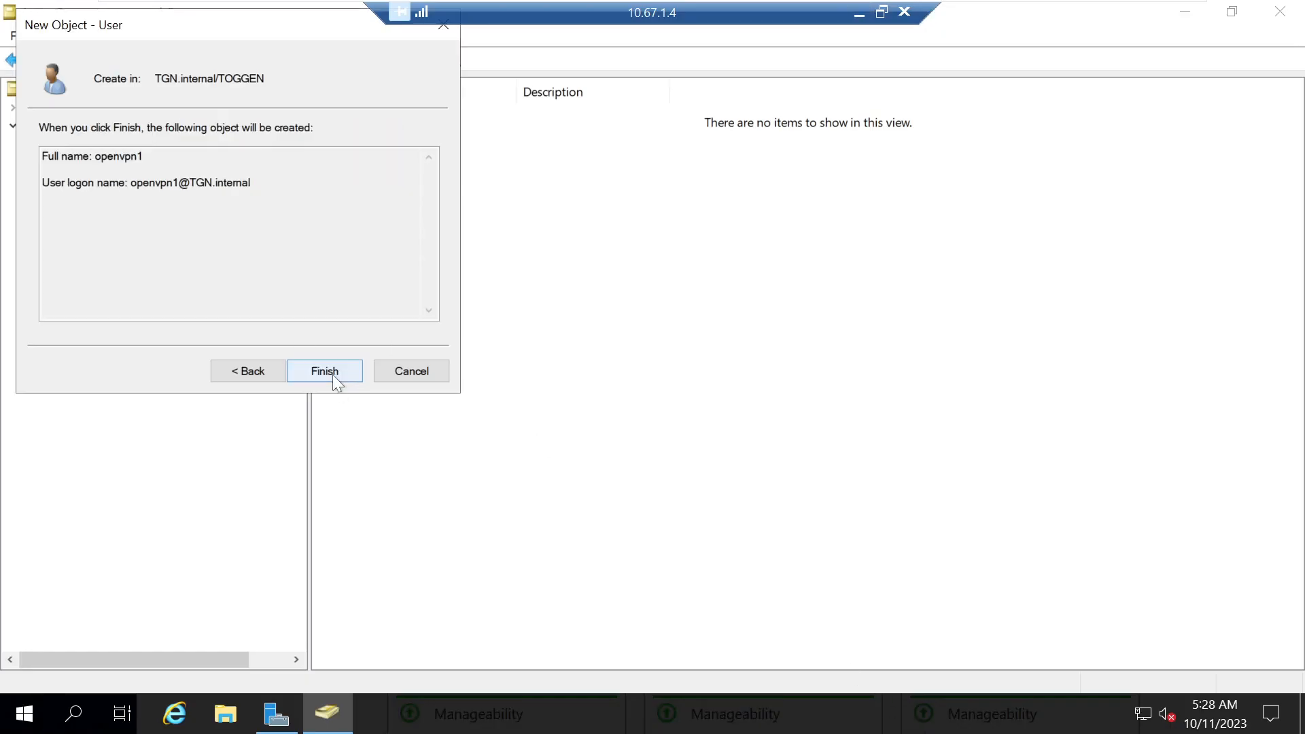
{"action": "left_click", "coordinate": [332, 374]}
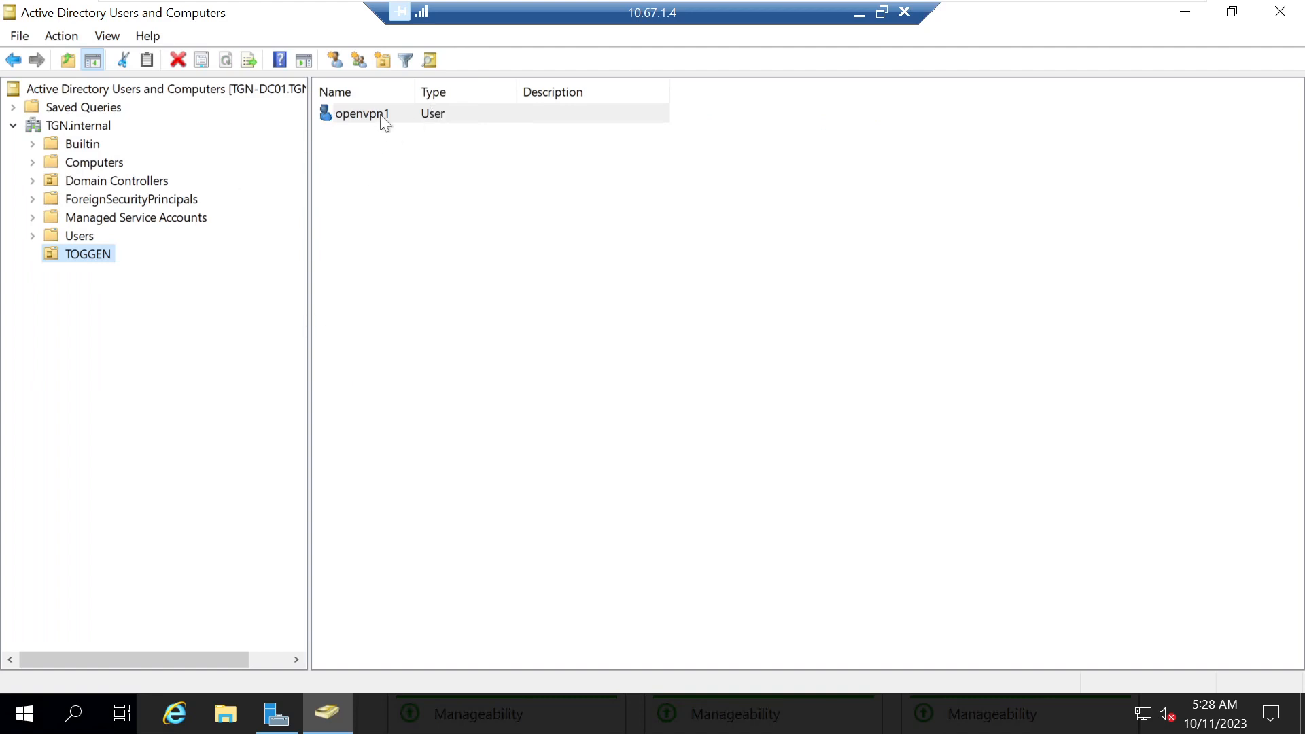
Step: Copy openvpn1 into a new user with logon name openvpn2 and the same password
{"action": "right_click", "coordinate": [381, 114]}
{"action": "left_click", "coordinate": [415, 129]}
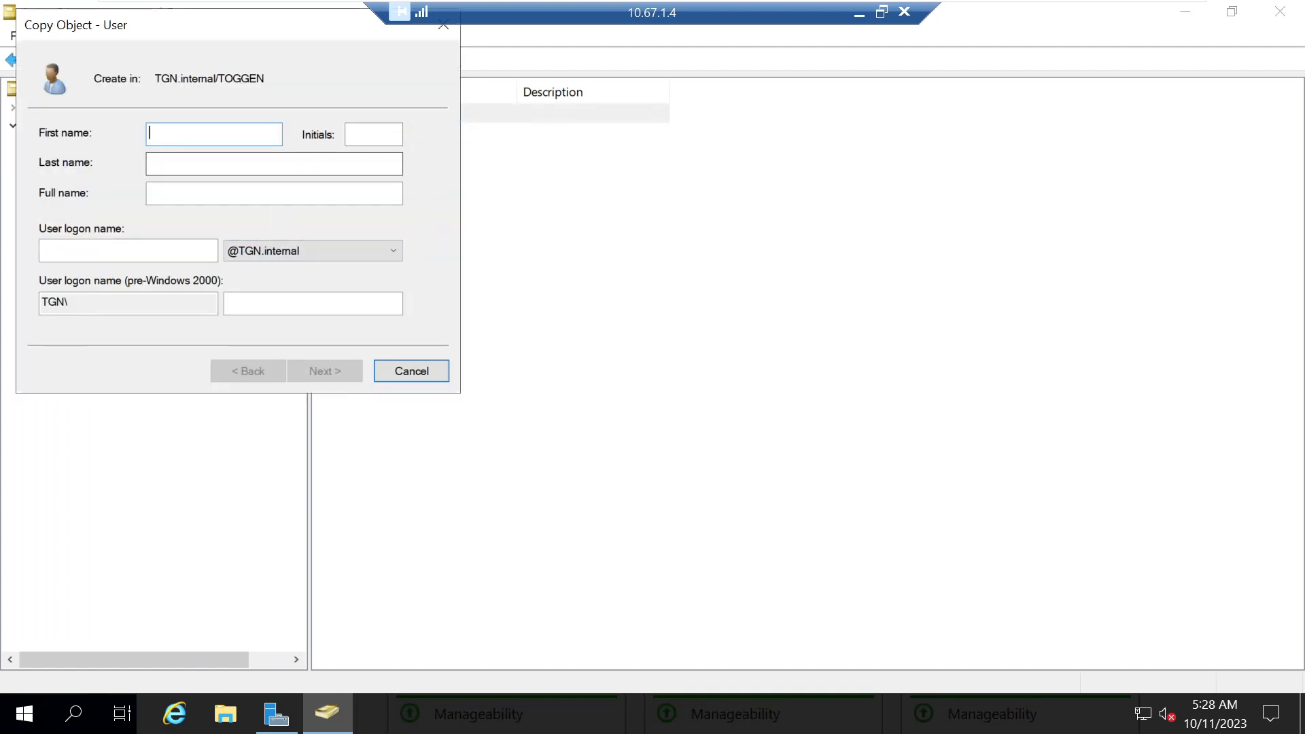
{"action": "type", "text": "openvpn1"}
{"action": "key", "text": "Tab"}
{"action": "key", "text": "Tab"}
{"action": "key", "text": "Tab"}
{"action": "key", "text": "Tab"}
{"action": "type", "text": "open"}
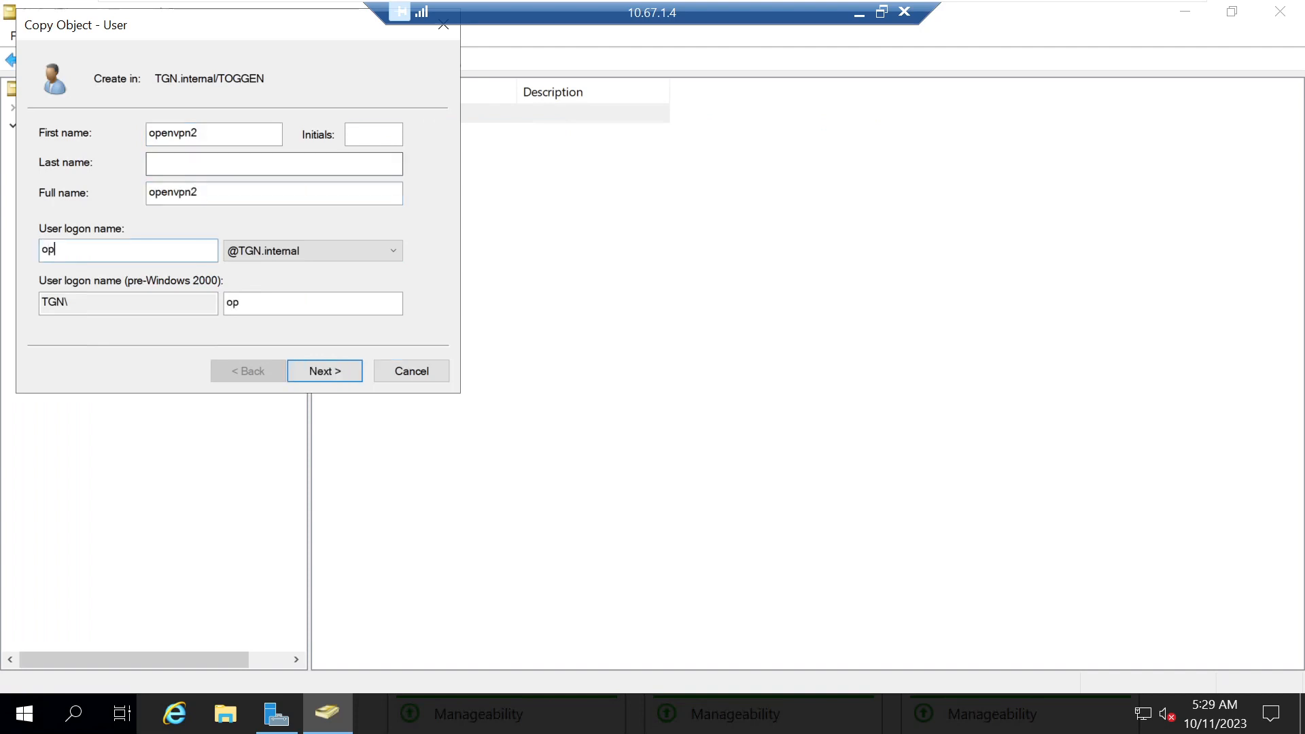
{"action": "type", "text": "vpn2"}
{"action": "key", "text": "Return"}
{"action": "key", "text": "ctrl+v"}
{"action": "key", "text": "Tab"}
{"action": "key", "text": "ctrl+v"}
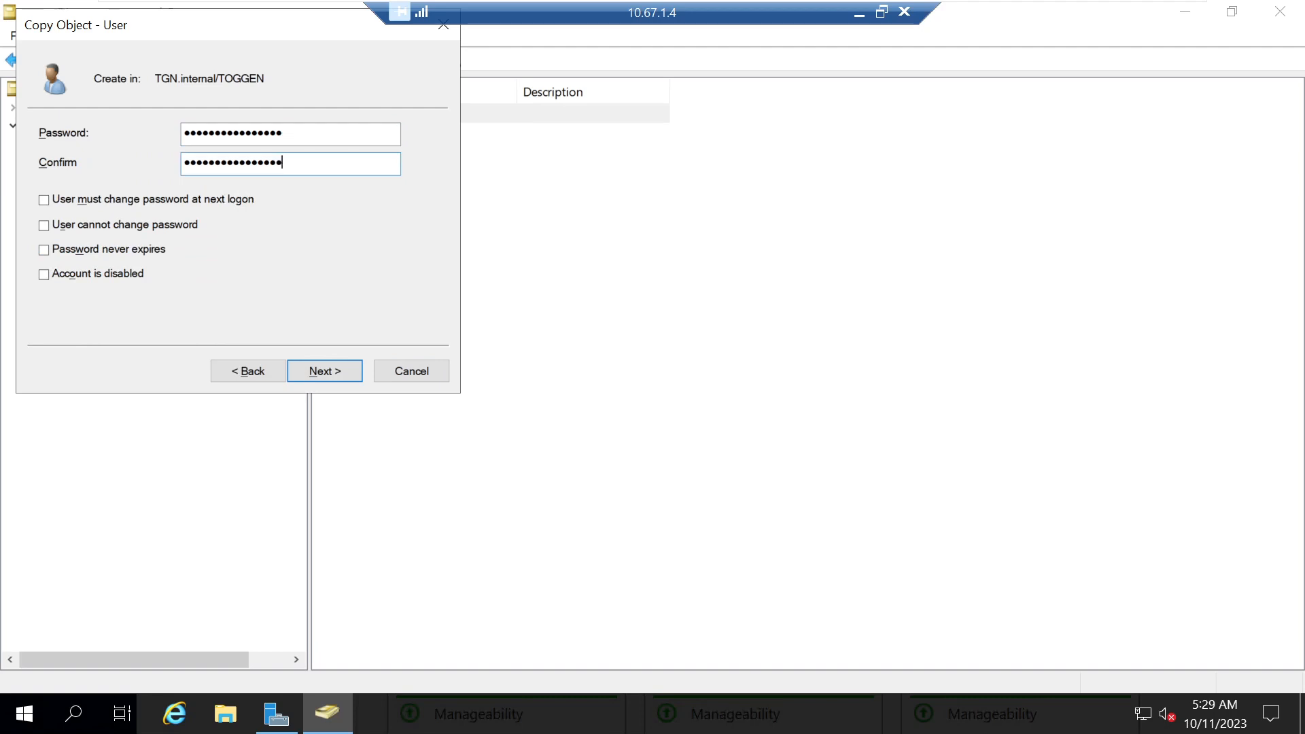
{"action": "left_click", "coordinate": [329, 370]}
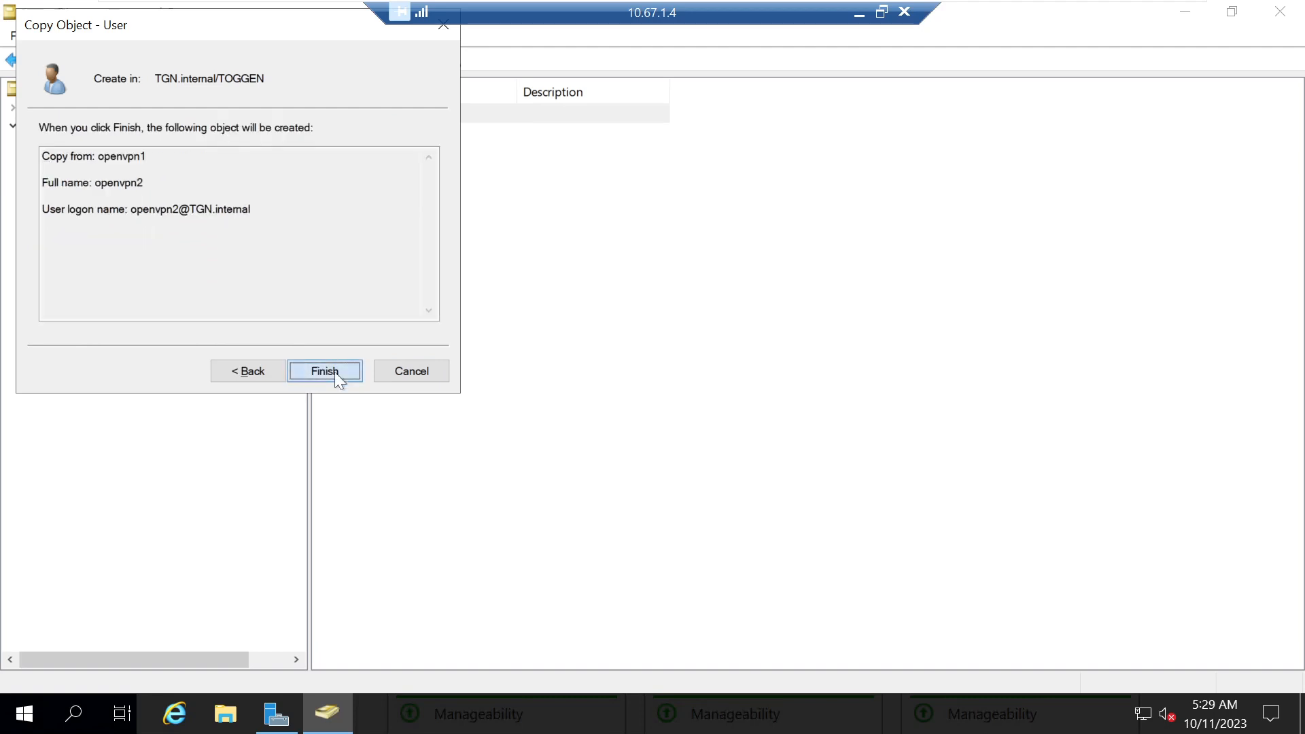
{"action": "left_click", "coordinate": [334, 371]}
{"action": "left_click", "coordinate": [378, 207]}
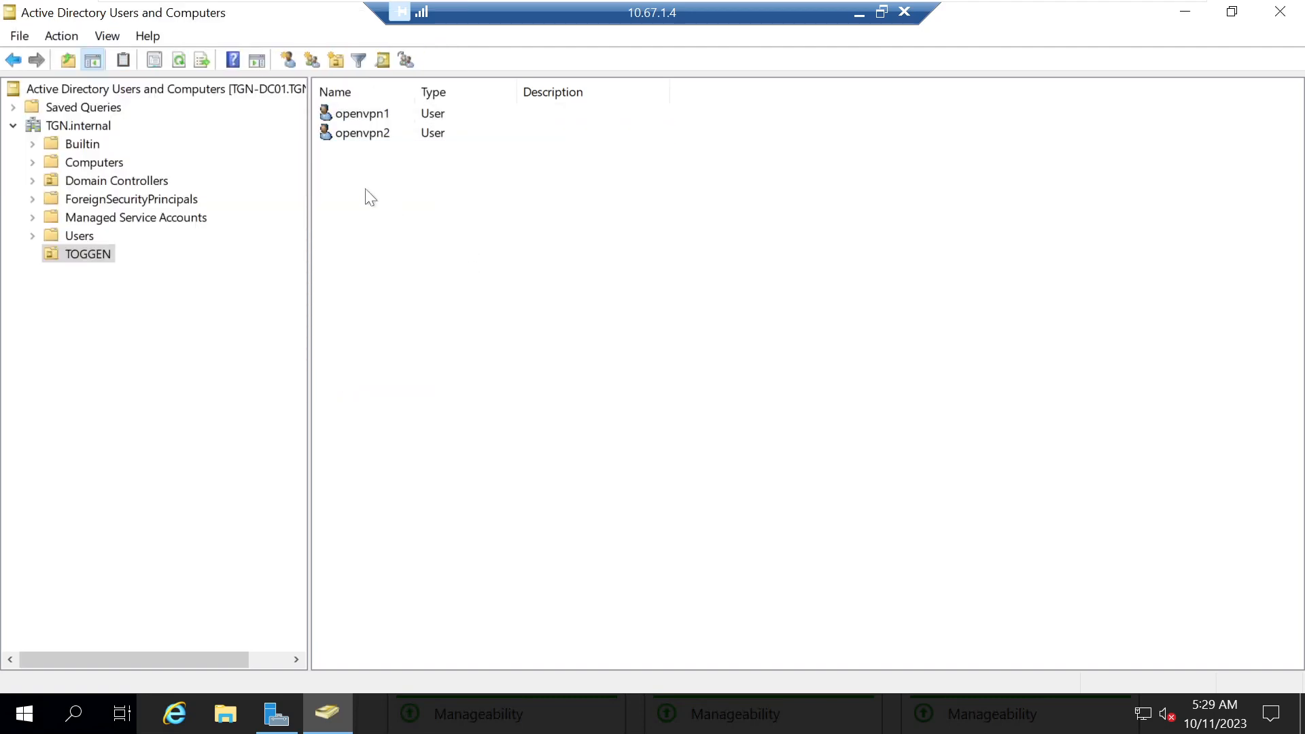
Step: Create a new group in TOGGEN named RemoteAccess (typed as 'RemoteAacess')
{"action": "right_click", "coordinate": [367, 195]}
{"action": "mouse_move", "coordinate": [451, 281]}
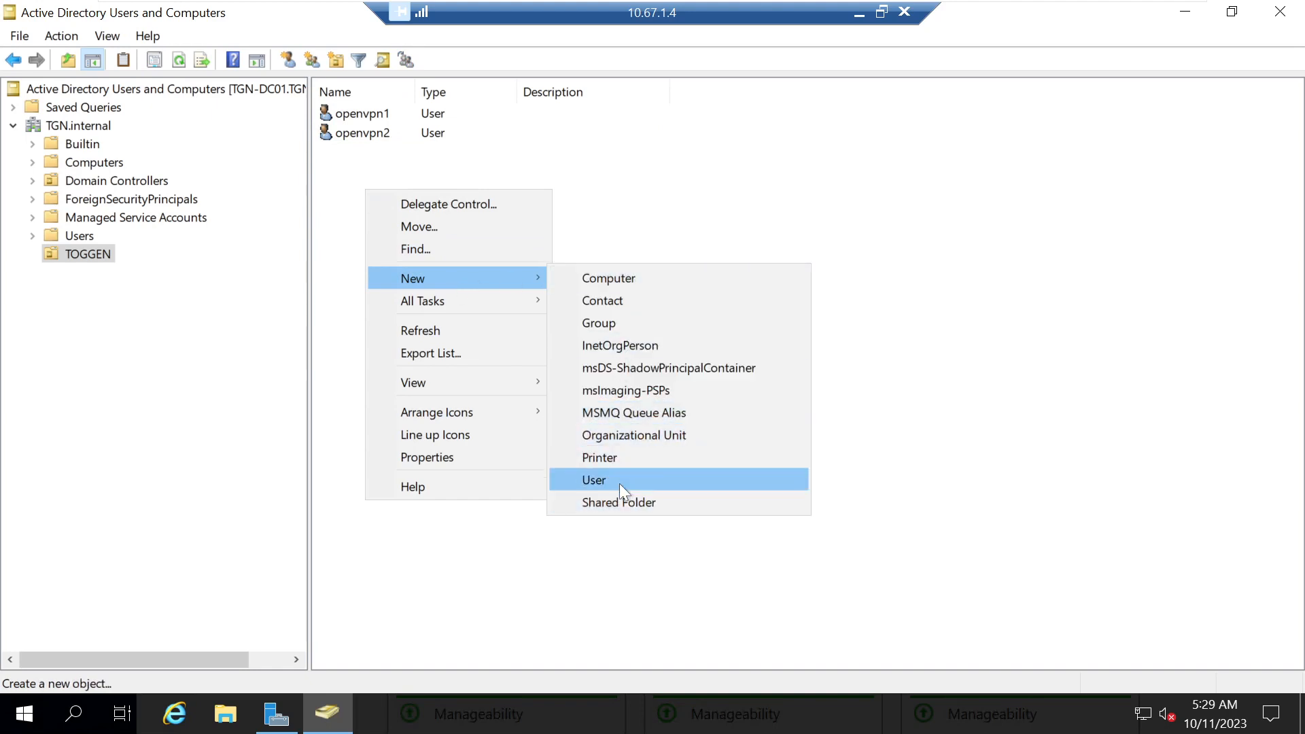
{"action": "left_click", "coordinate": [652, 320]}
{"action": "type", "text": "Remote"}
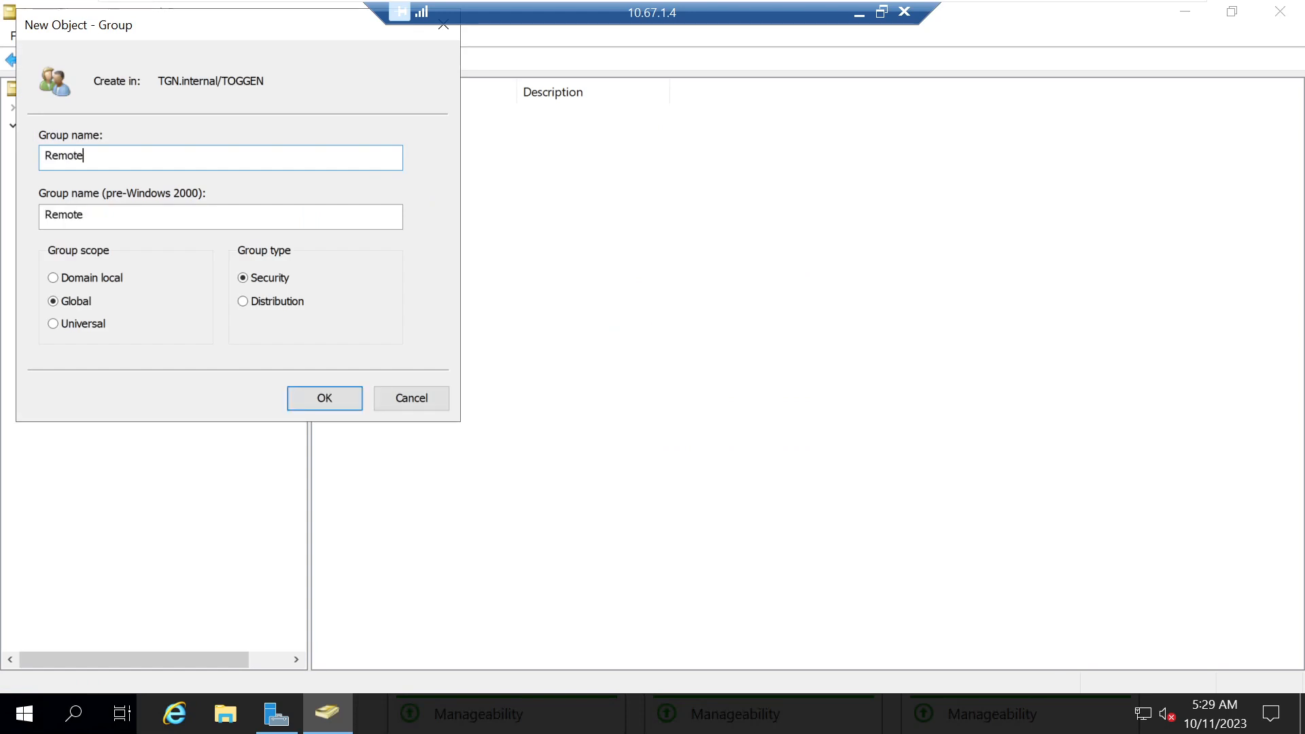
{"action": "type", "text": "Aacess"}
{"action": "key", "text": "Return"}
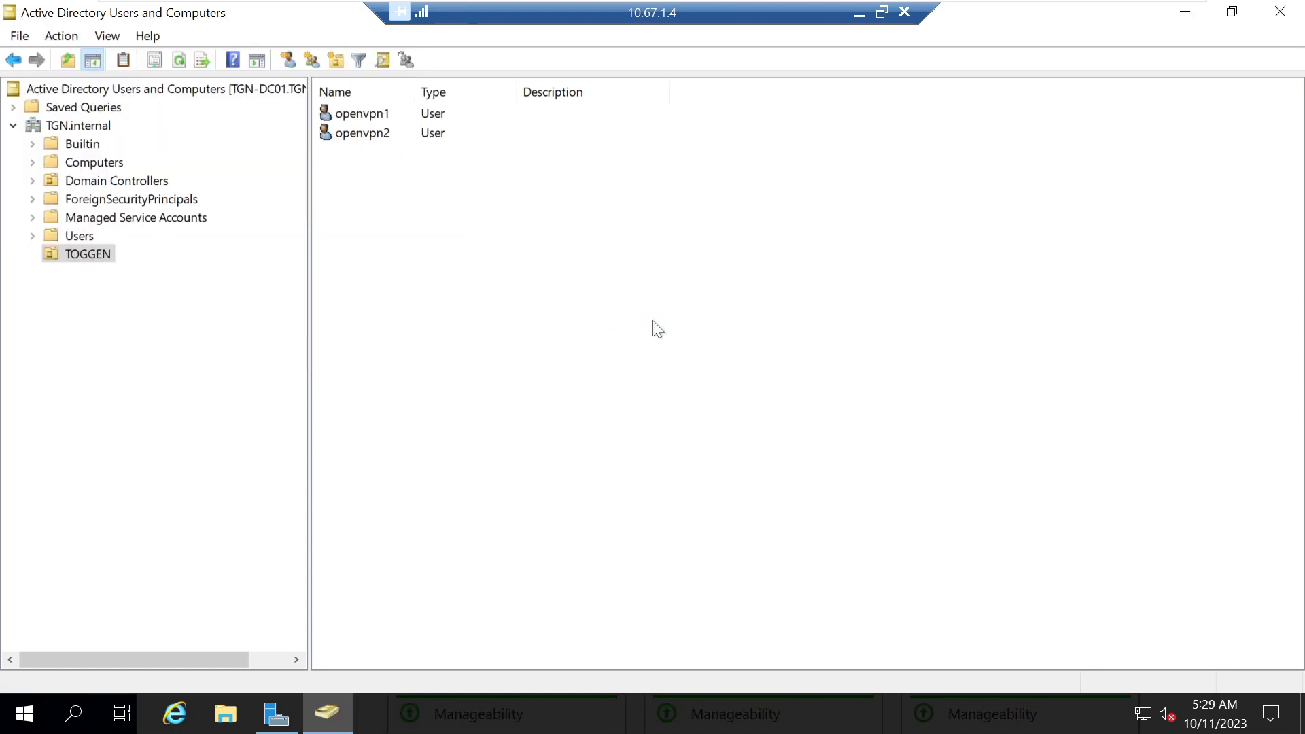
Step: Start a new user named 'bind' in the Users container
{"action": "left_click", "coordinate": [603, 303]}
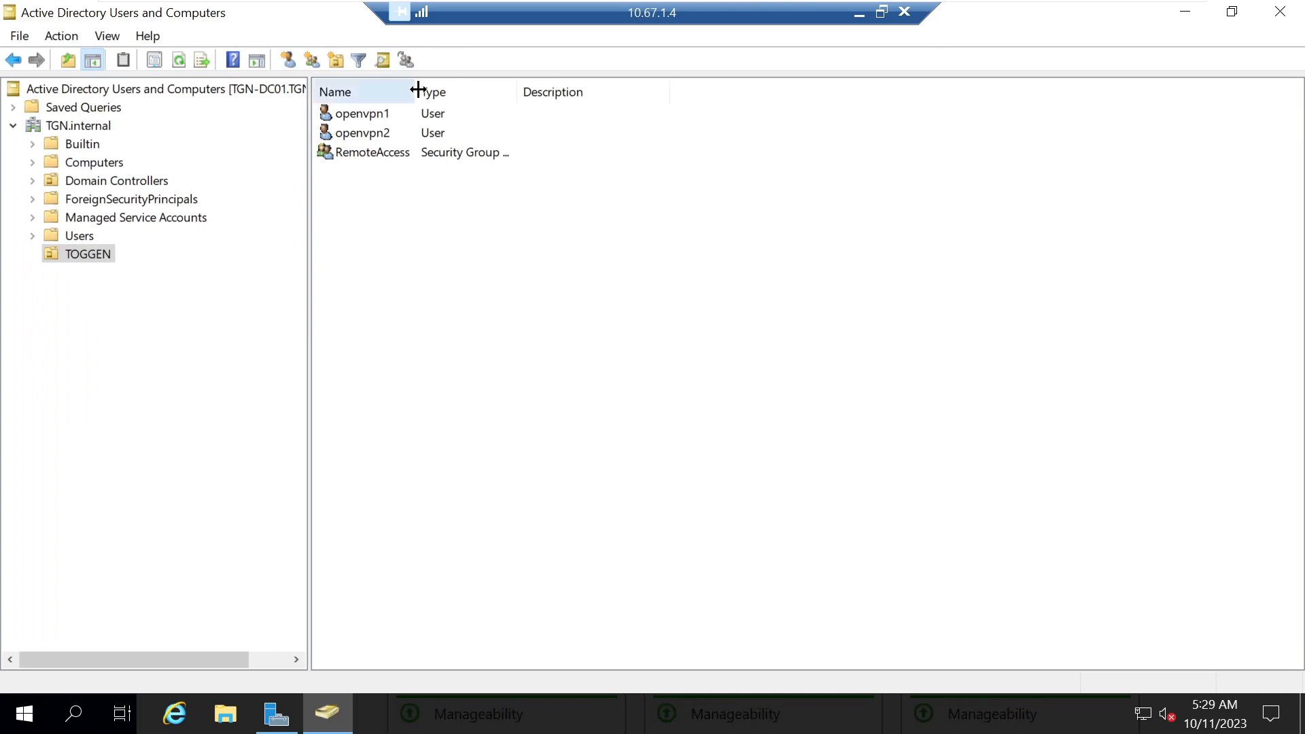
{"action": "left_click_drag", "start_coordinate": [416, 92], "coordinate": [453, 96]}
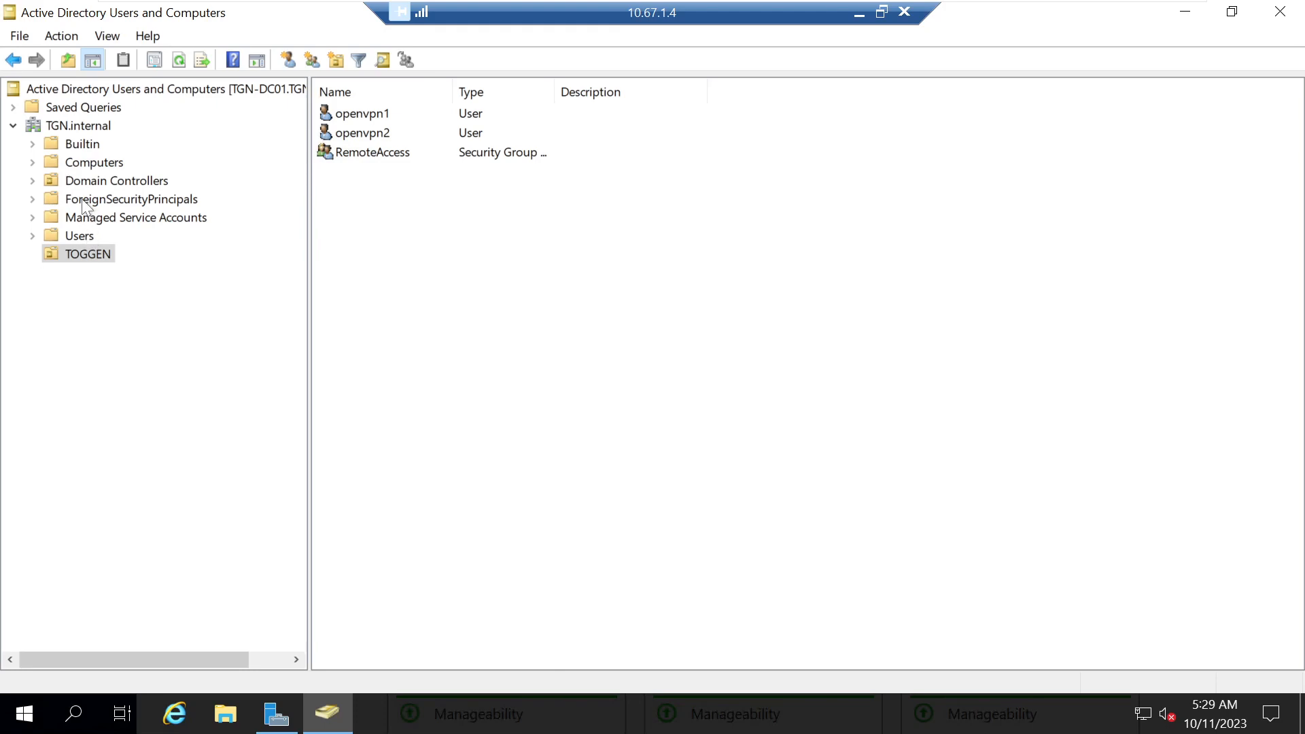
{"action": "left_click", "coordinate": [86, 235]}
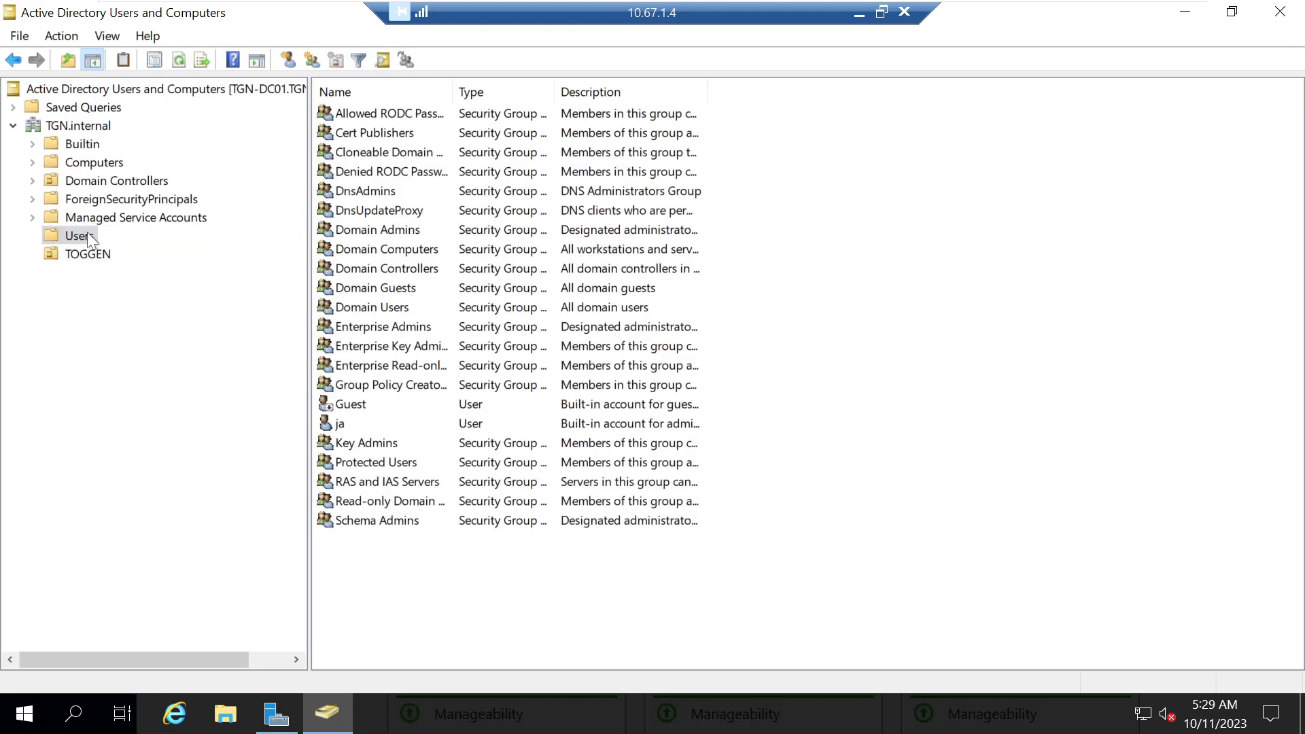
{"action": "right_click", "coordinate": [87, 232]}
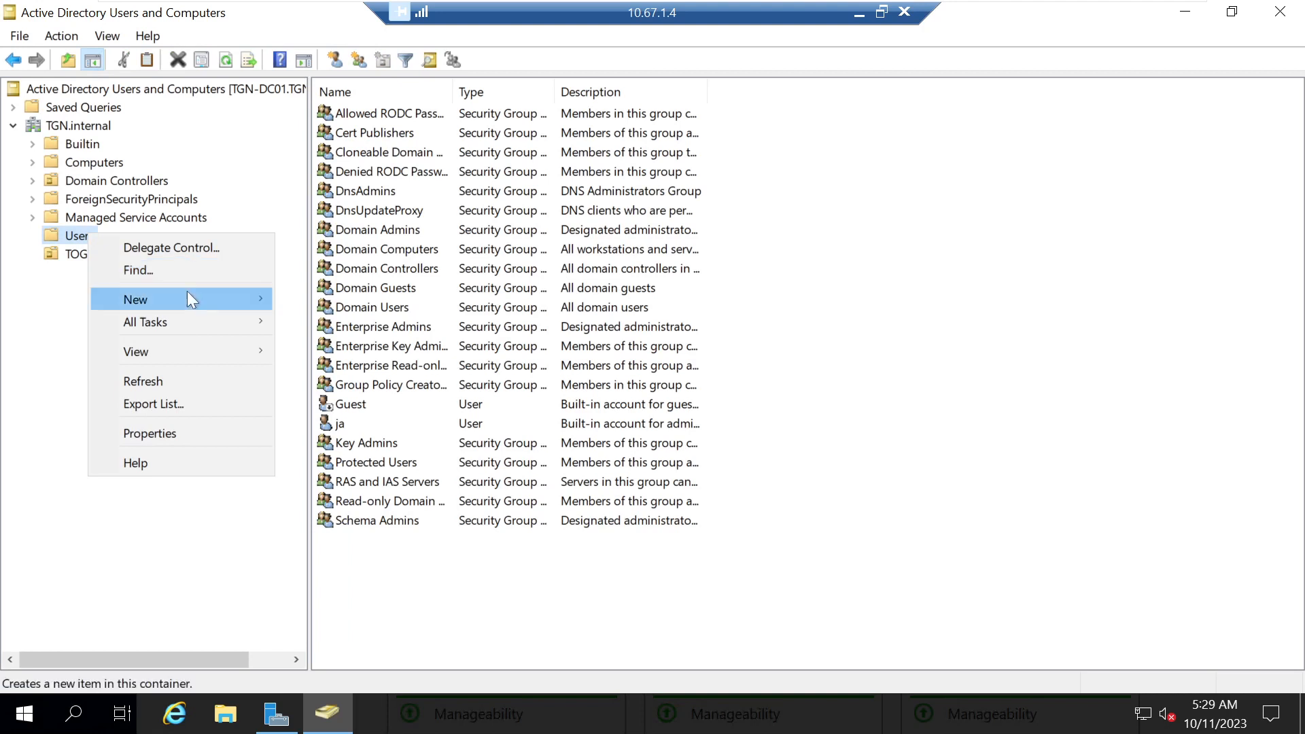
{"action": "mouse_move", "coordinate": [186, 299]}
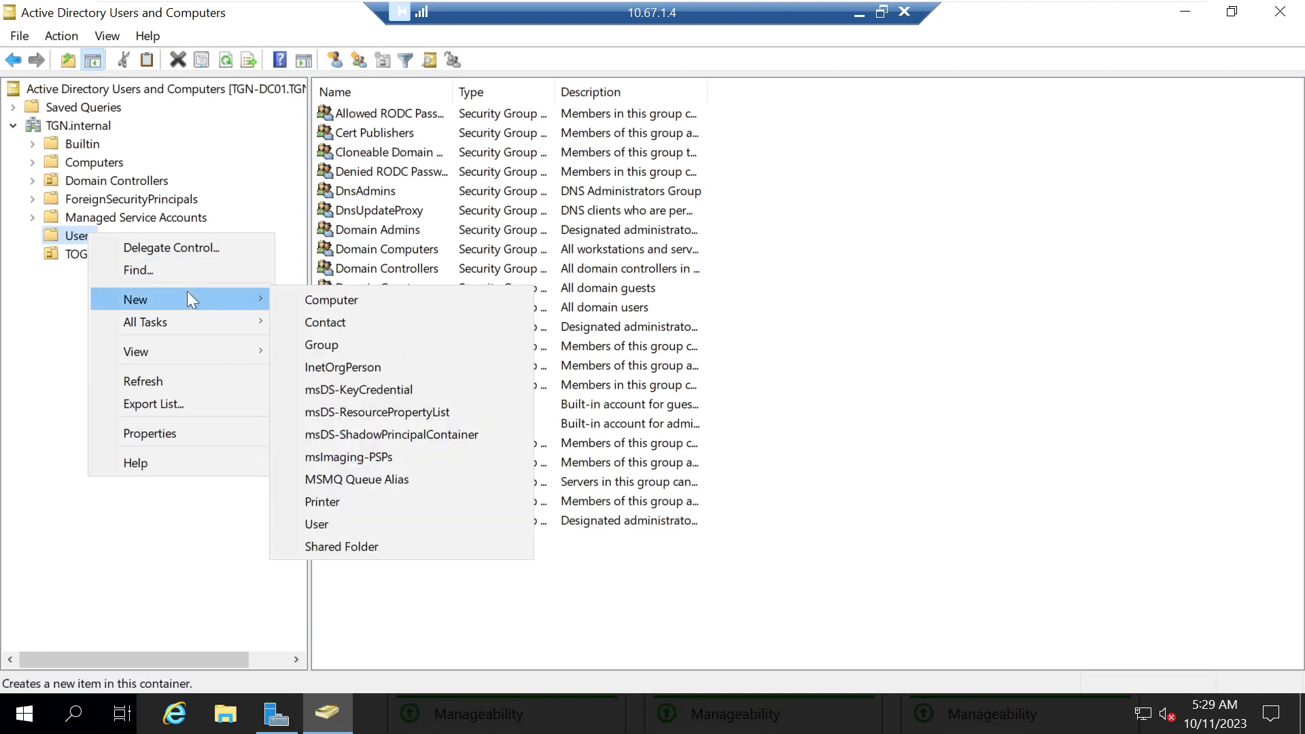
{"action": "left_click", "coordinate": [366, 528]}
{"action": "type", "text": "bin"}
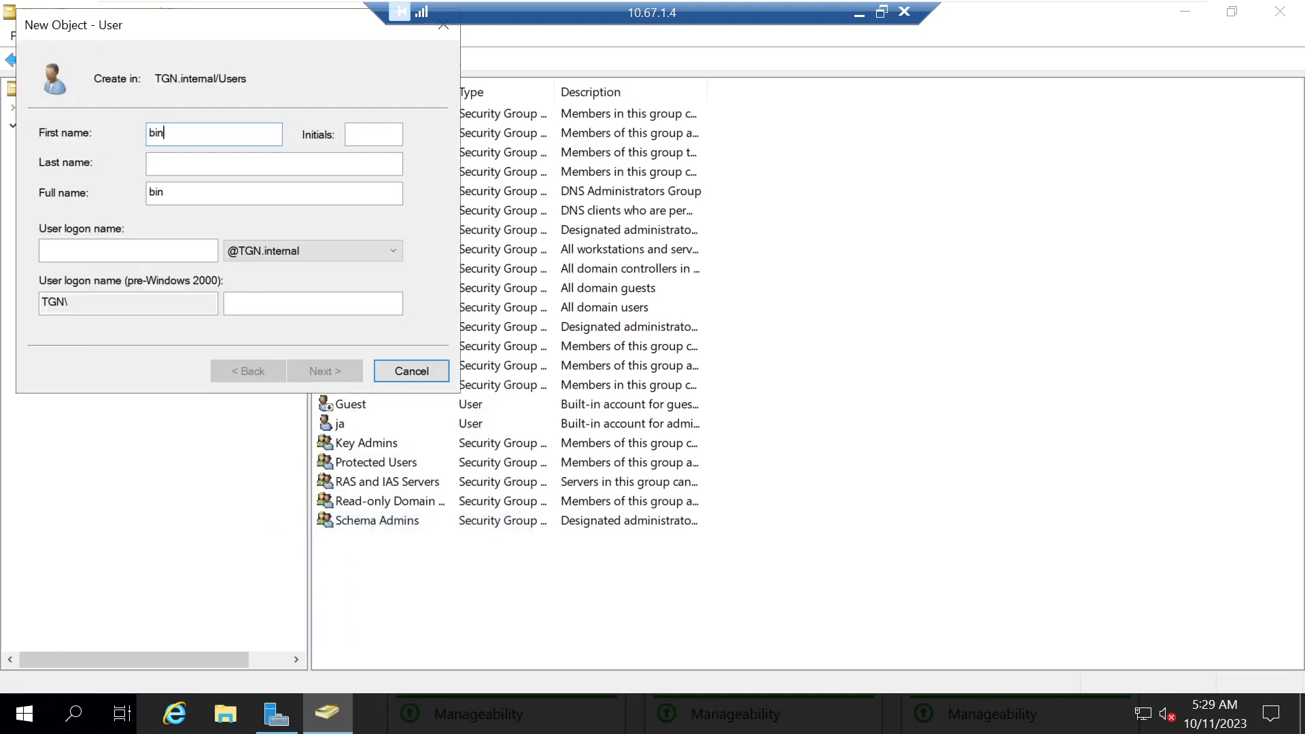
{"action": "type", "text": "d"}
{"action": "key", "text": "Tab"}
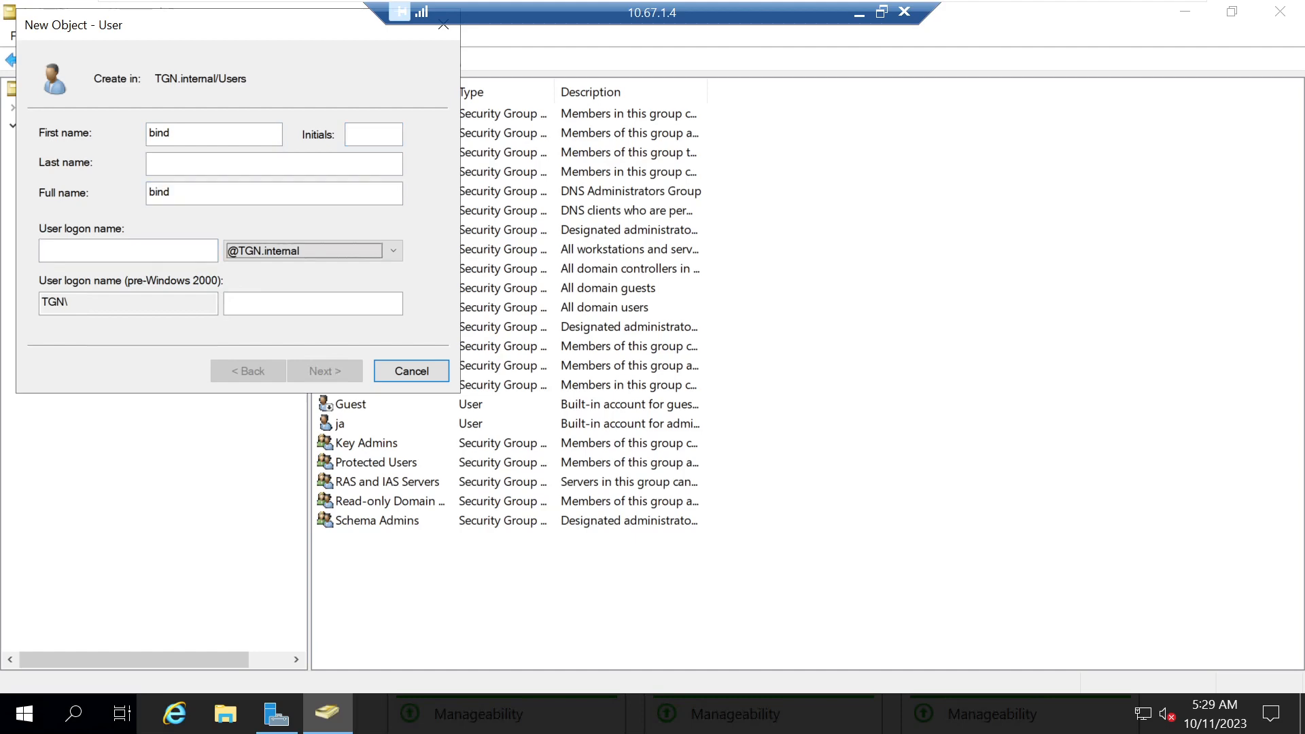
{"action": "type", "text": "bind"}
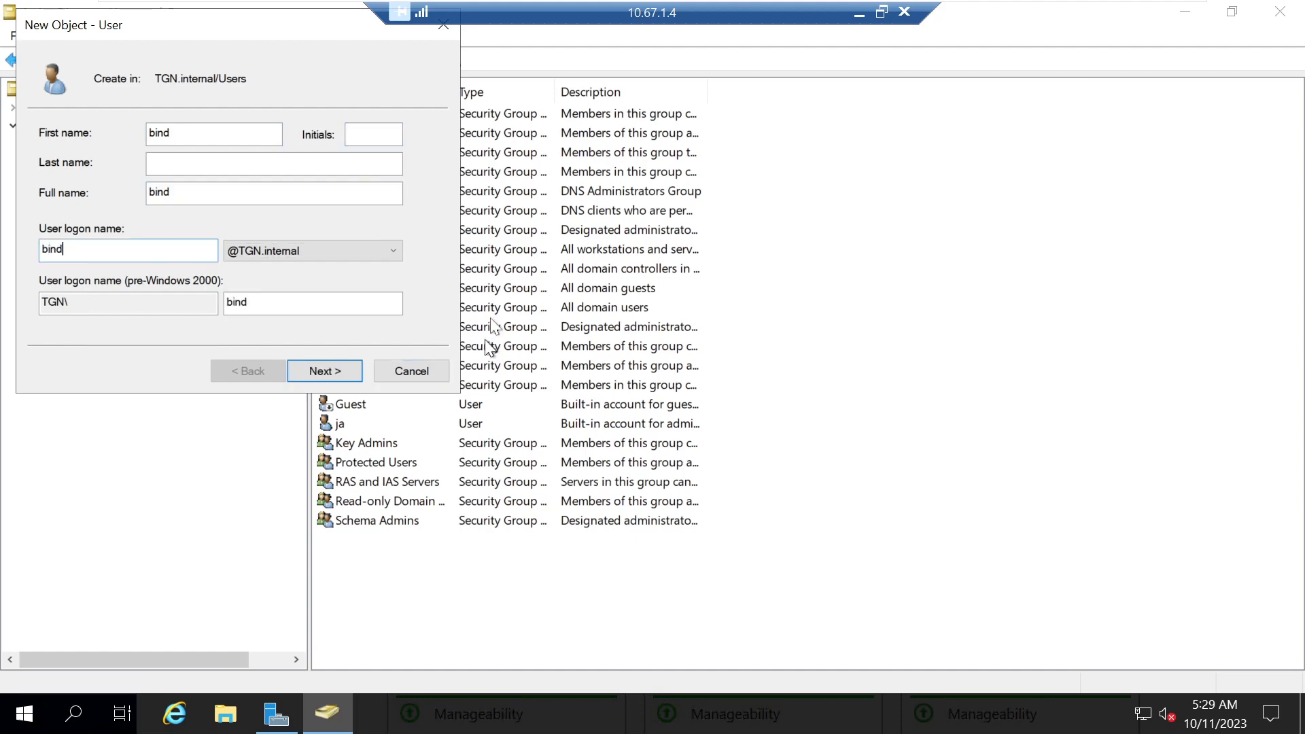
Step: Give bind a never-expiring password with no change required at logon, and finish creating it
{"action": "left_click", "coordinate": [344, 370]}
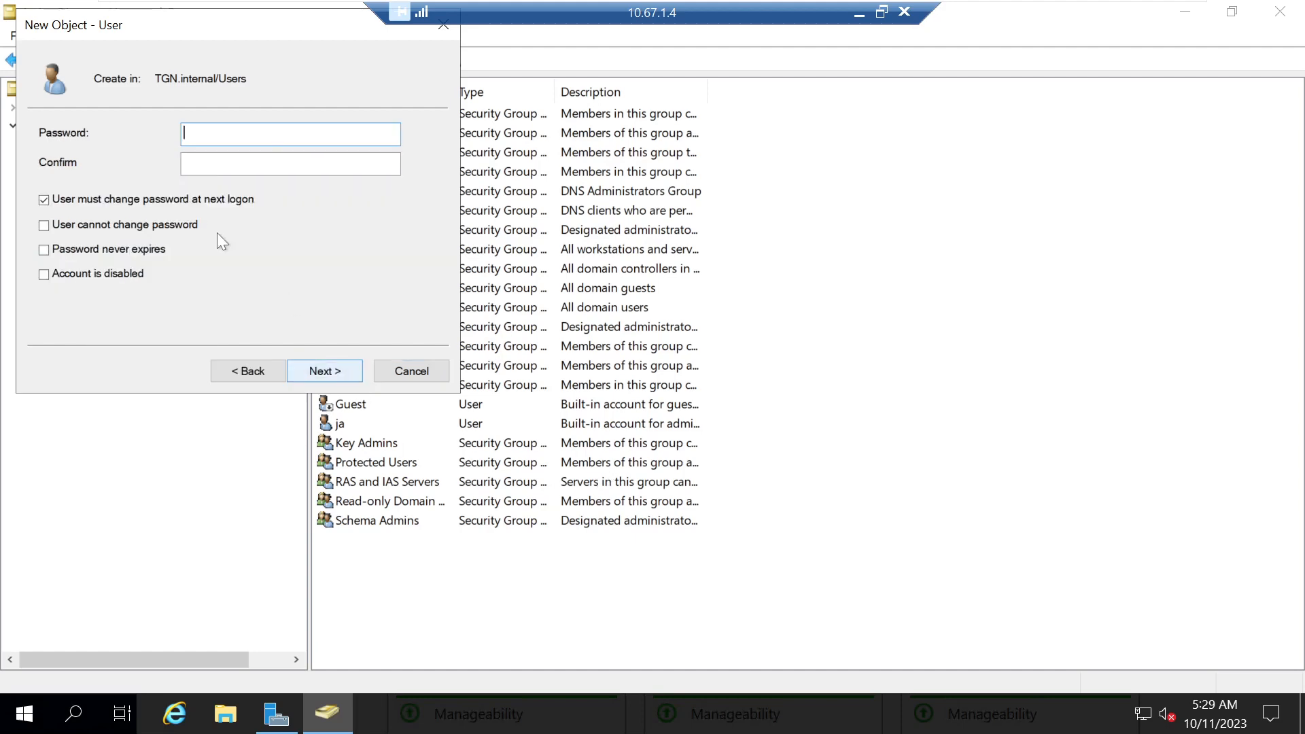
{"action": "left_click", "coordinate": [180, 199]}
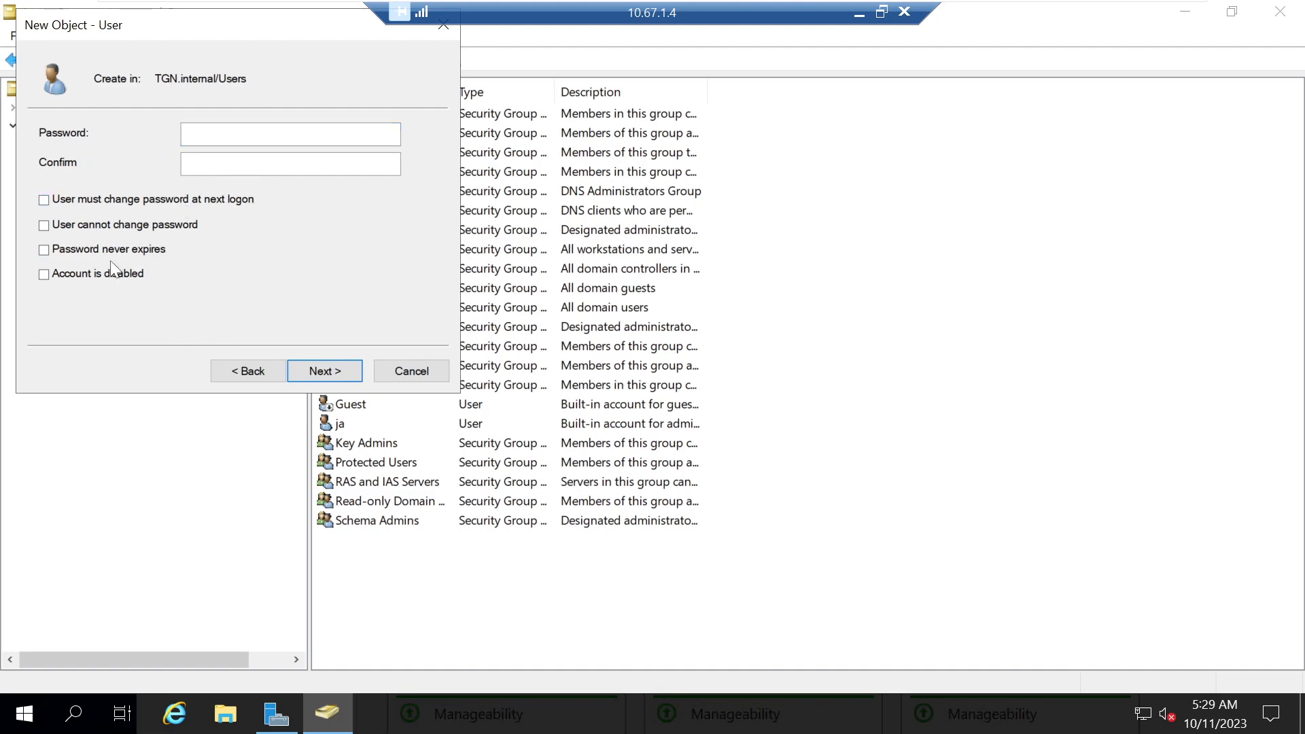
{"action": "left_click", "coordinate": [104, 250]}
{"action": "type", "text": "****************"}
{"action": "key", "text": "Tab"}
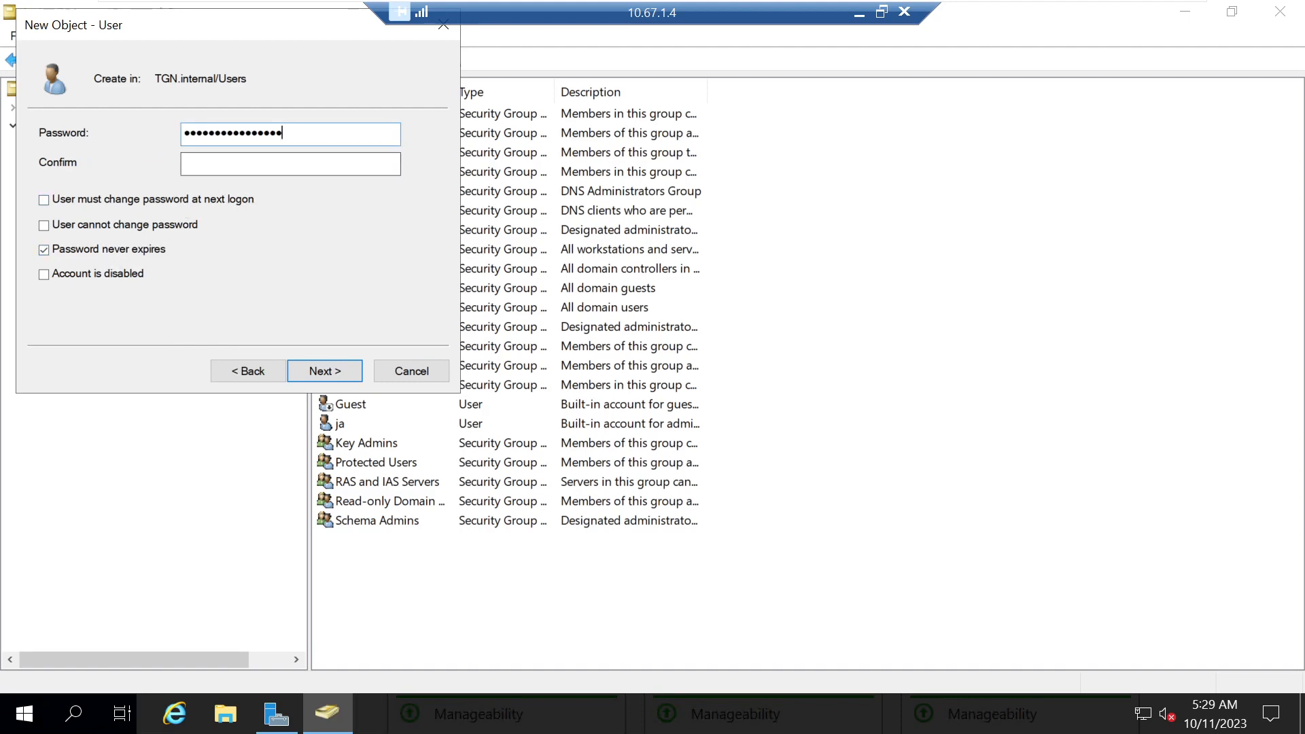
{"action": "type", "text": "****************"}
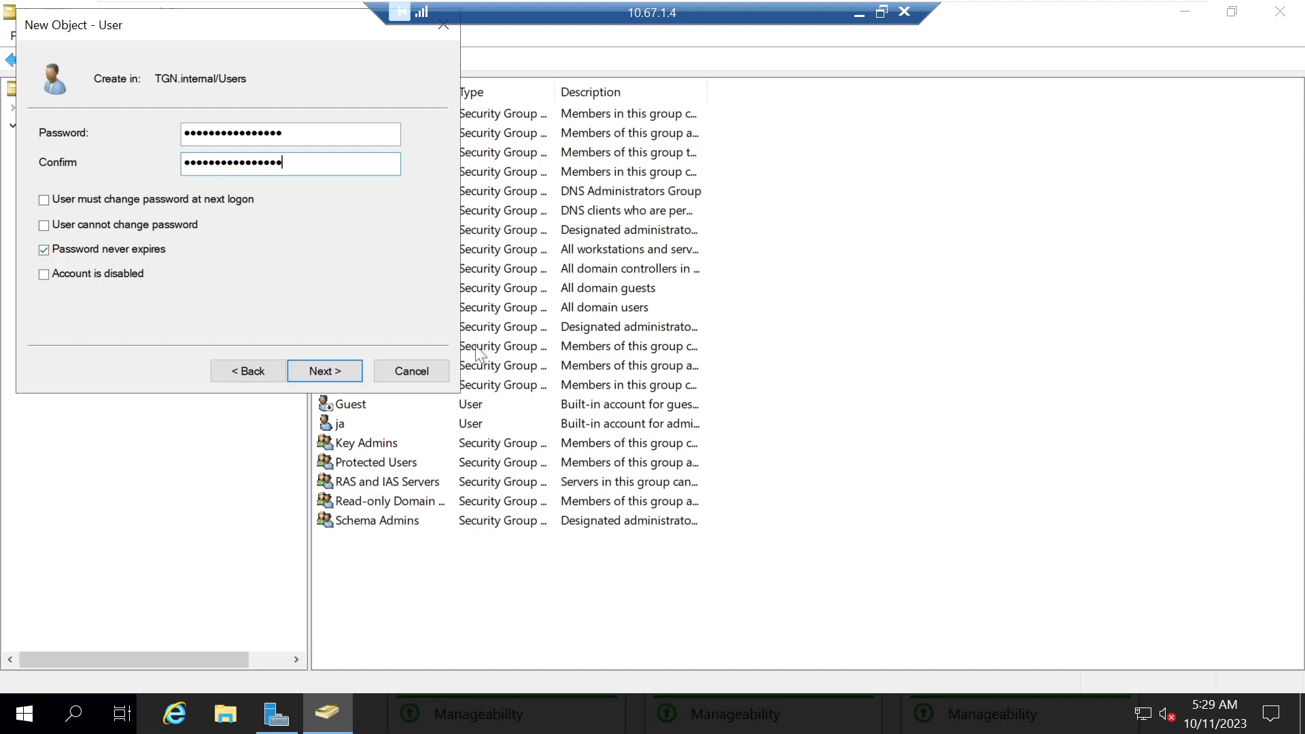
{"action": "left_click", "coordinate": [344, 371]}
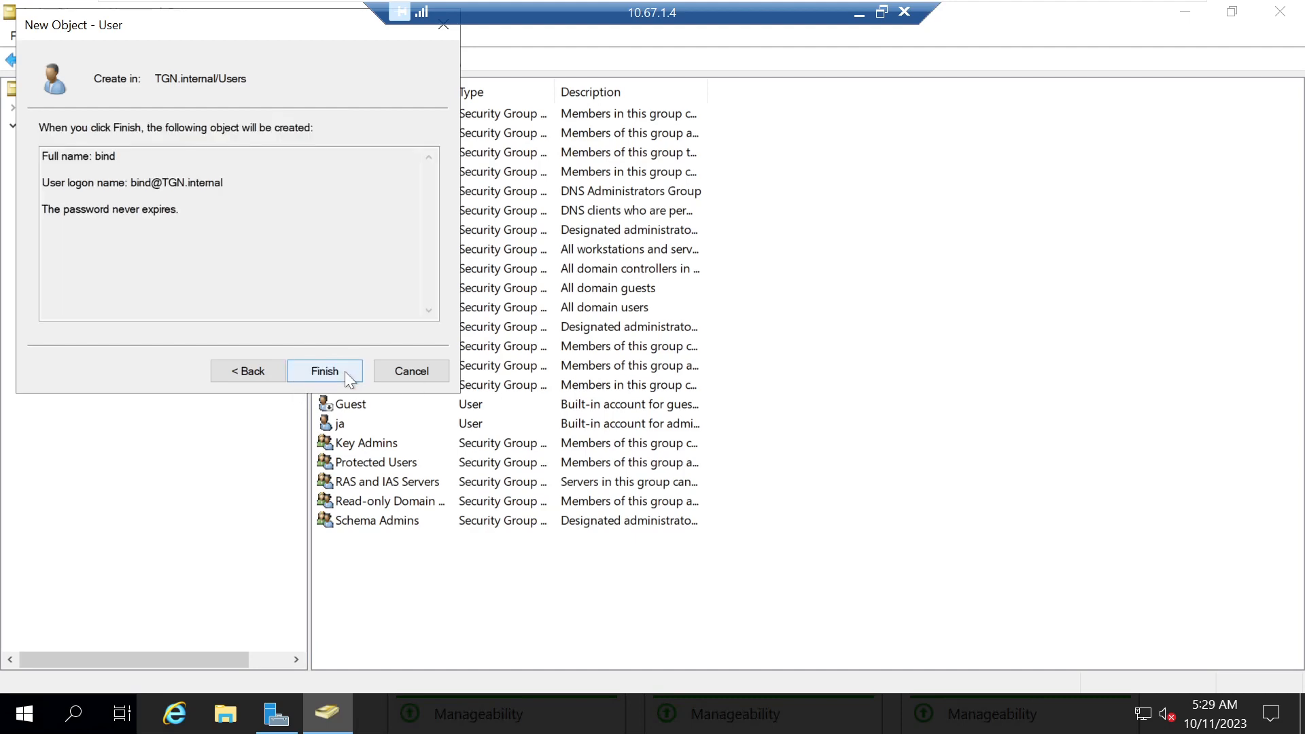
{"action": "left_click", "coordinate": [324, 371]}
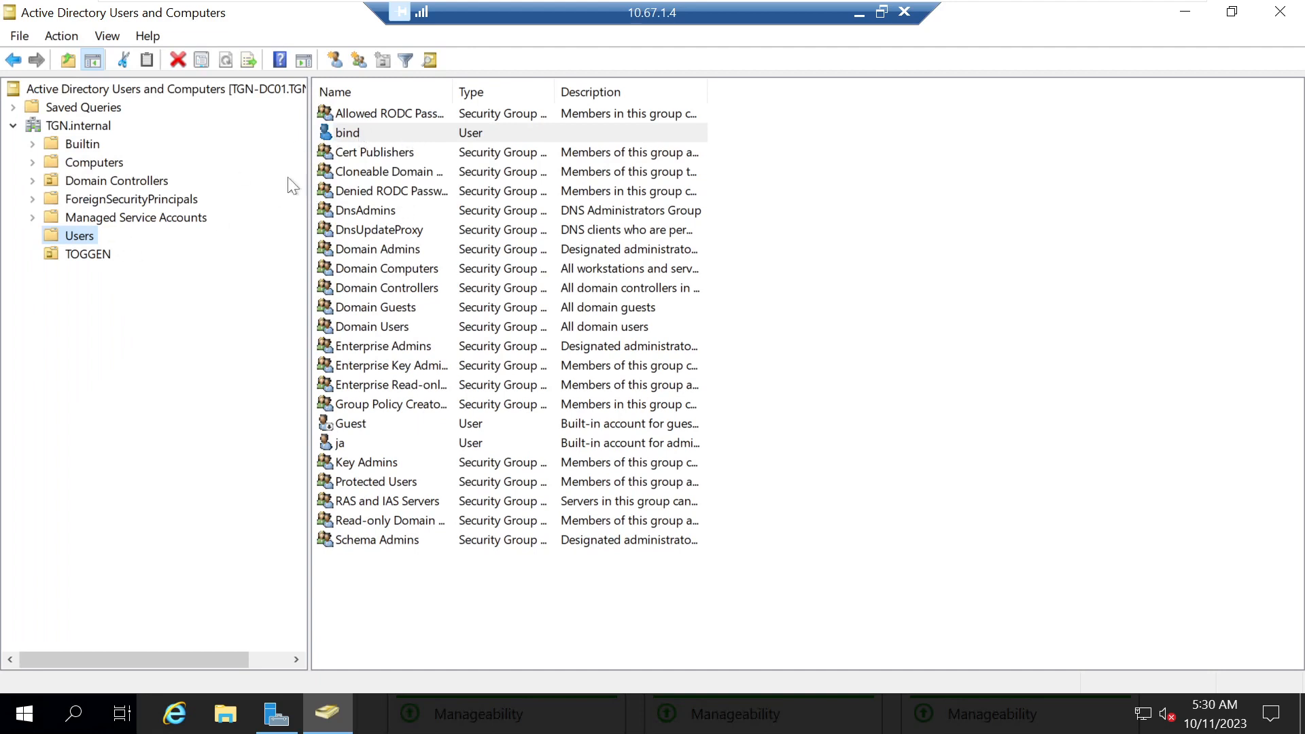
{"action": "left_click", "coordinate": [102, 254]}
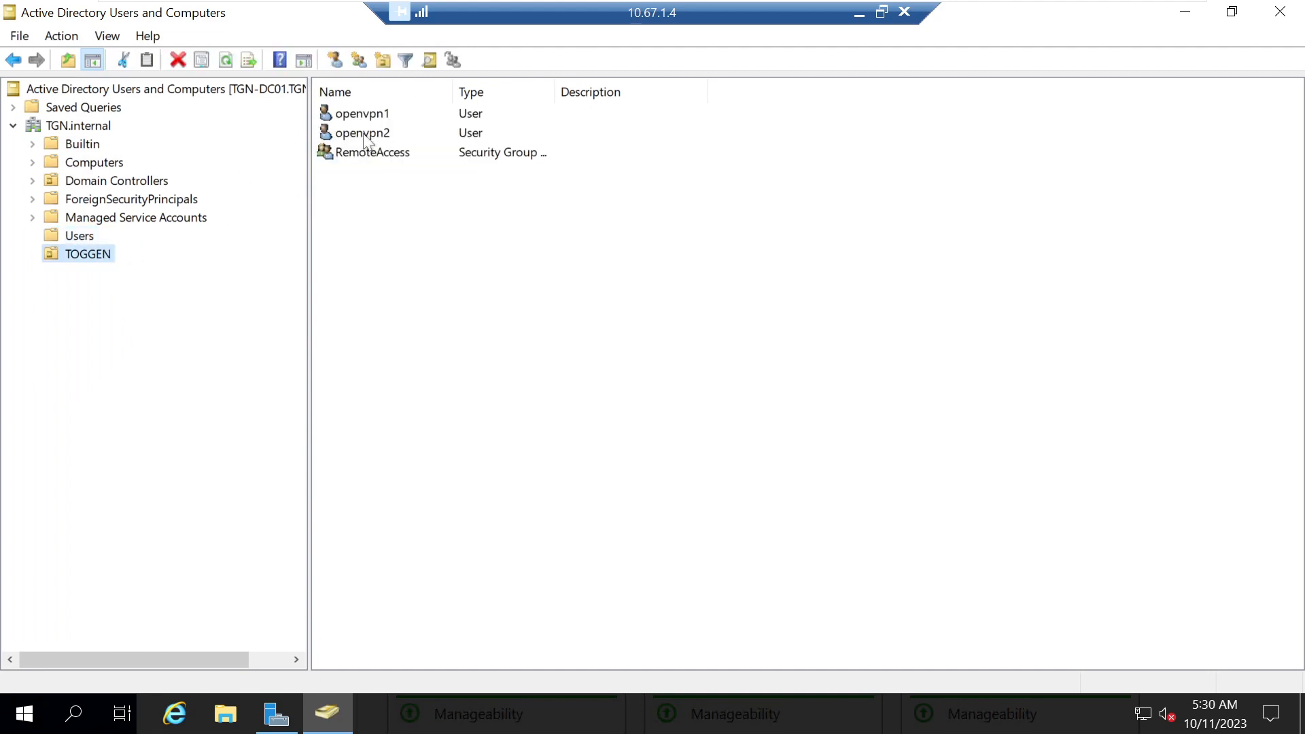
{"action": "left_click", "coordinate": [80, 235]}
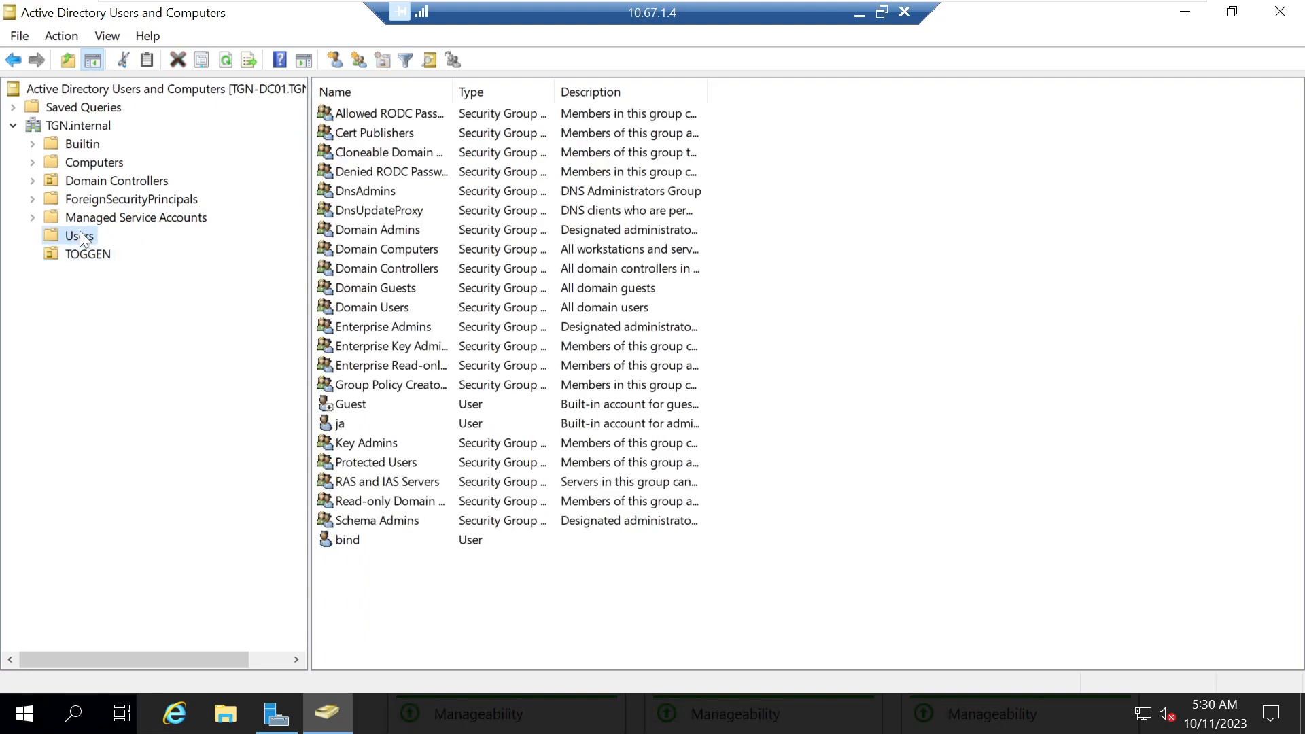
{"action": "left_click", "coordinate": [859, 13]}
Step: Reload the Access Server admin page and switch LDAP authentication to Yes
{"action": "left_click", "coordinate": [61, 292]}
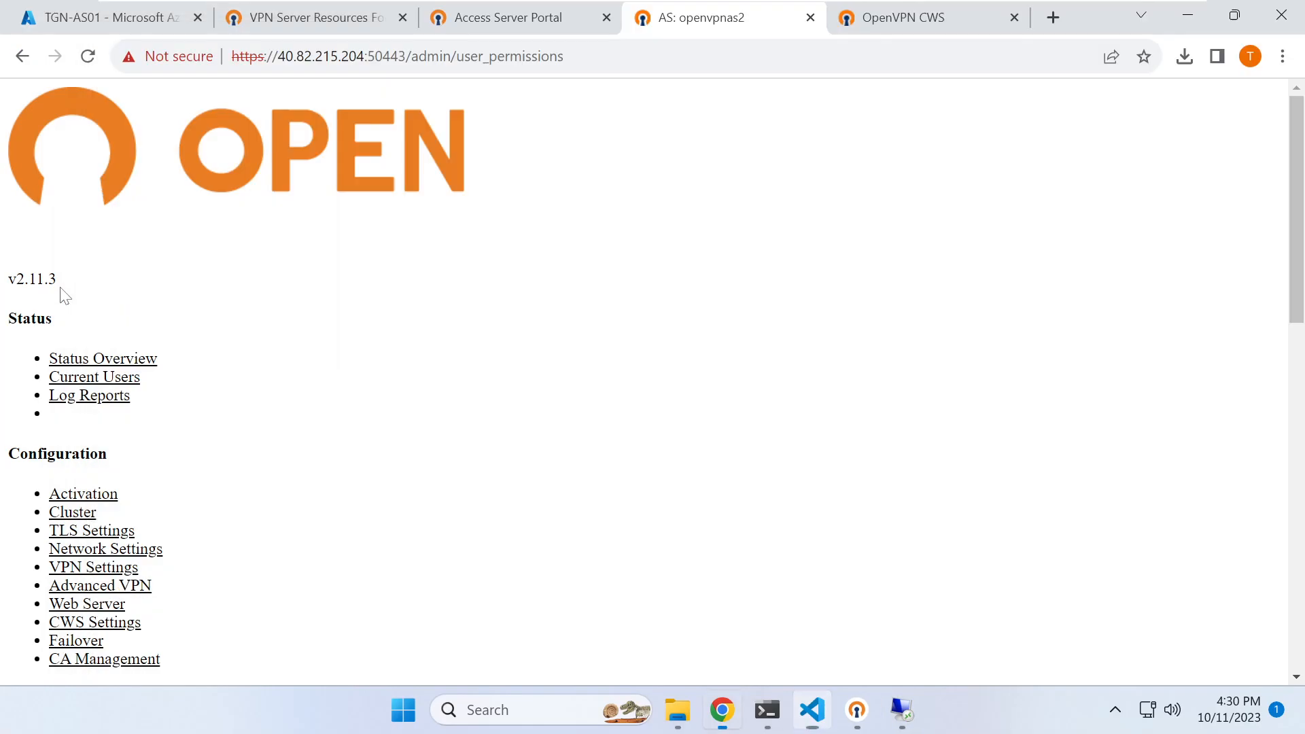
{"action": "left_click", "coordinate": [551, 65]}
{"action": "key", "text": "Return"}
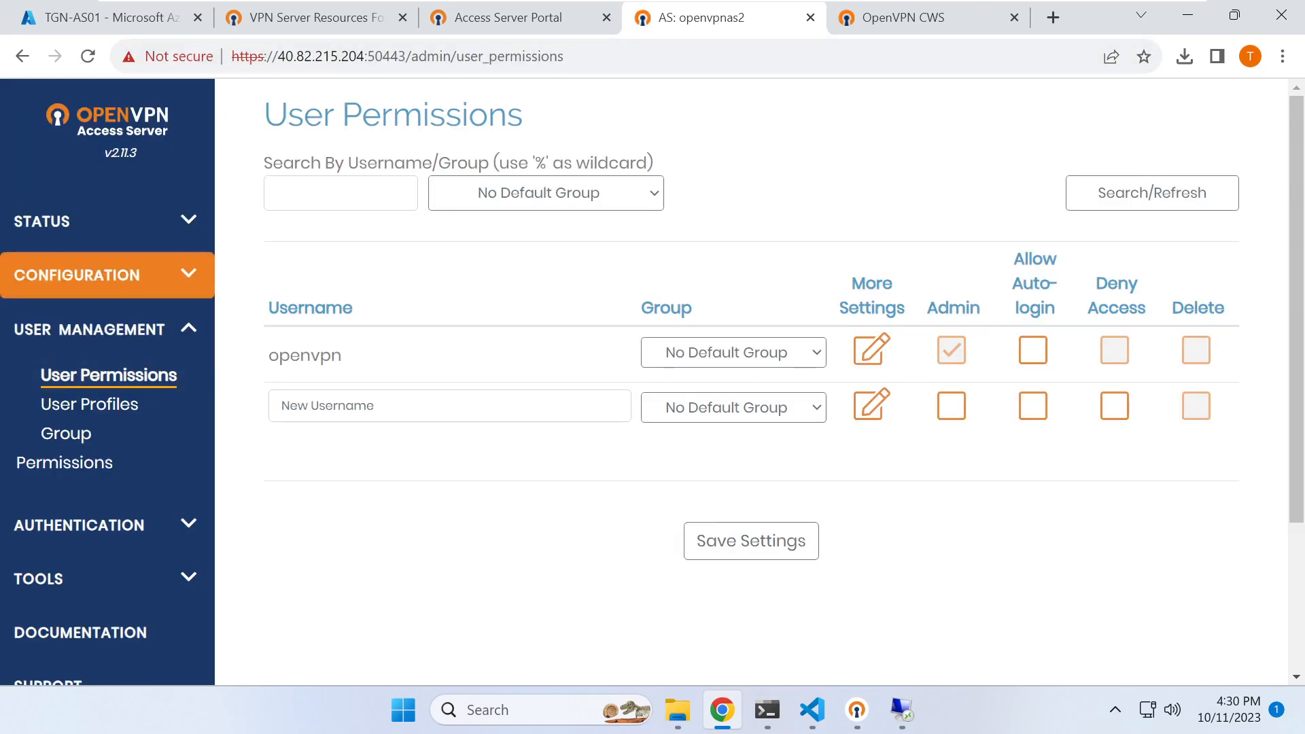
{"action": "scroll", "coordinate": [112, 265], "scroll_direction": "down", "scroll_amount": 3}
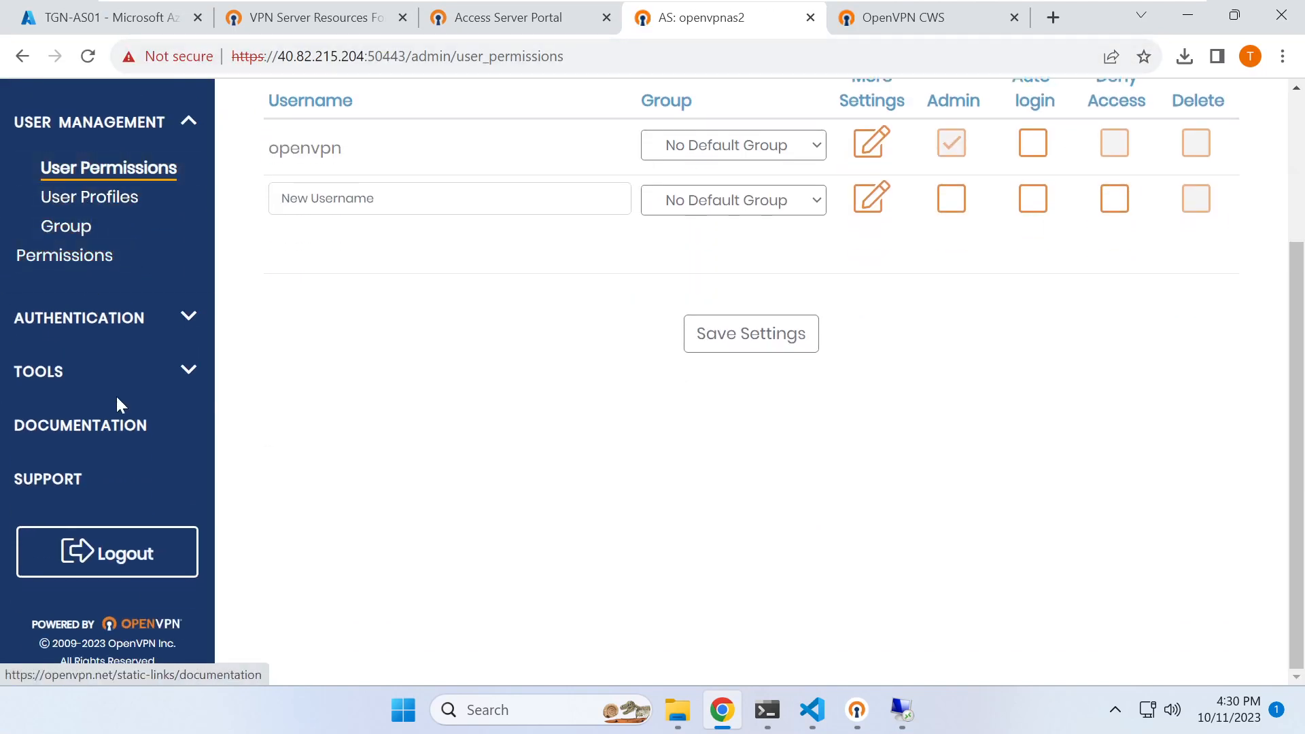
{"action": "left_click", "coordinate": [136, 320]}
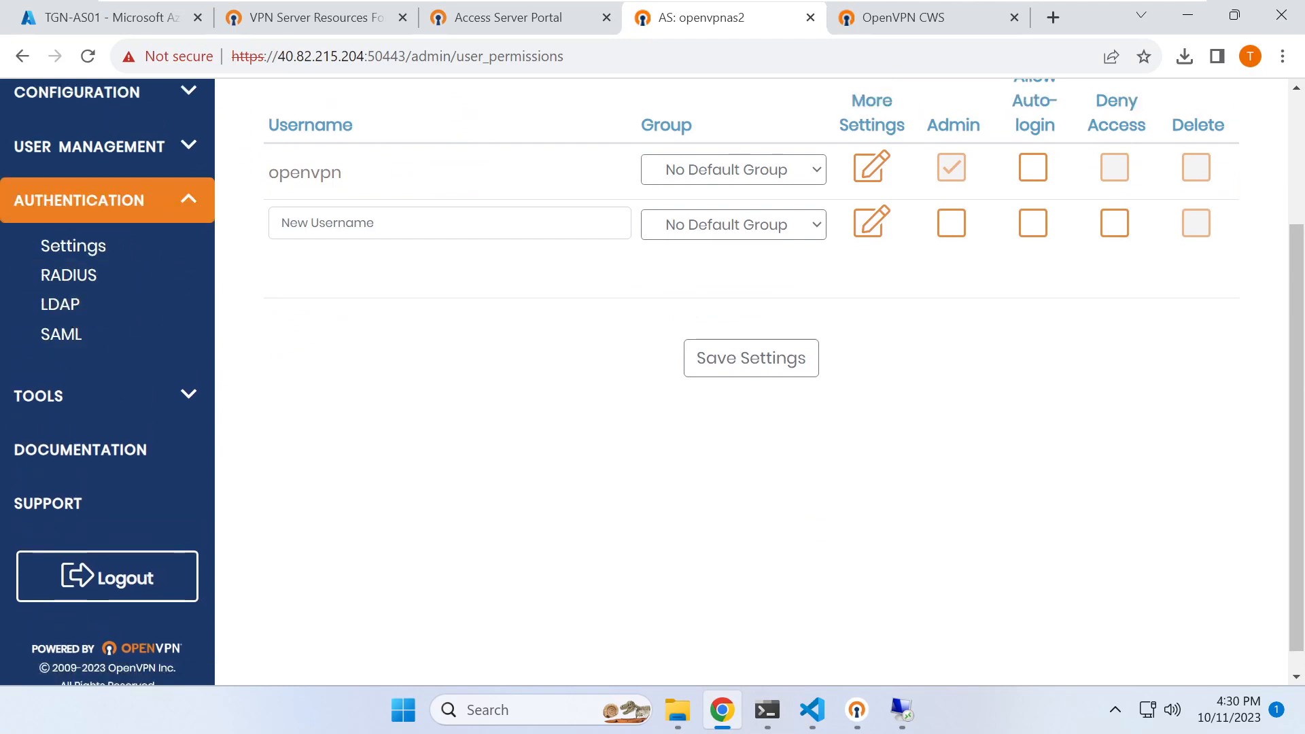
{"action": "left_click", "coordinate": [82, 305]}
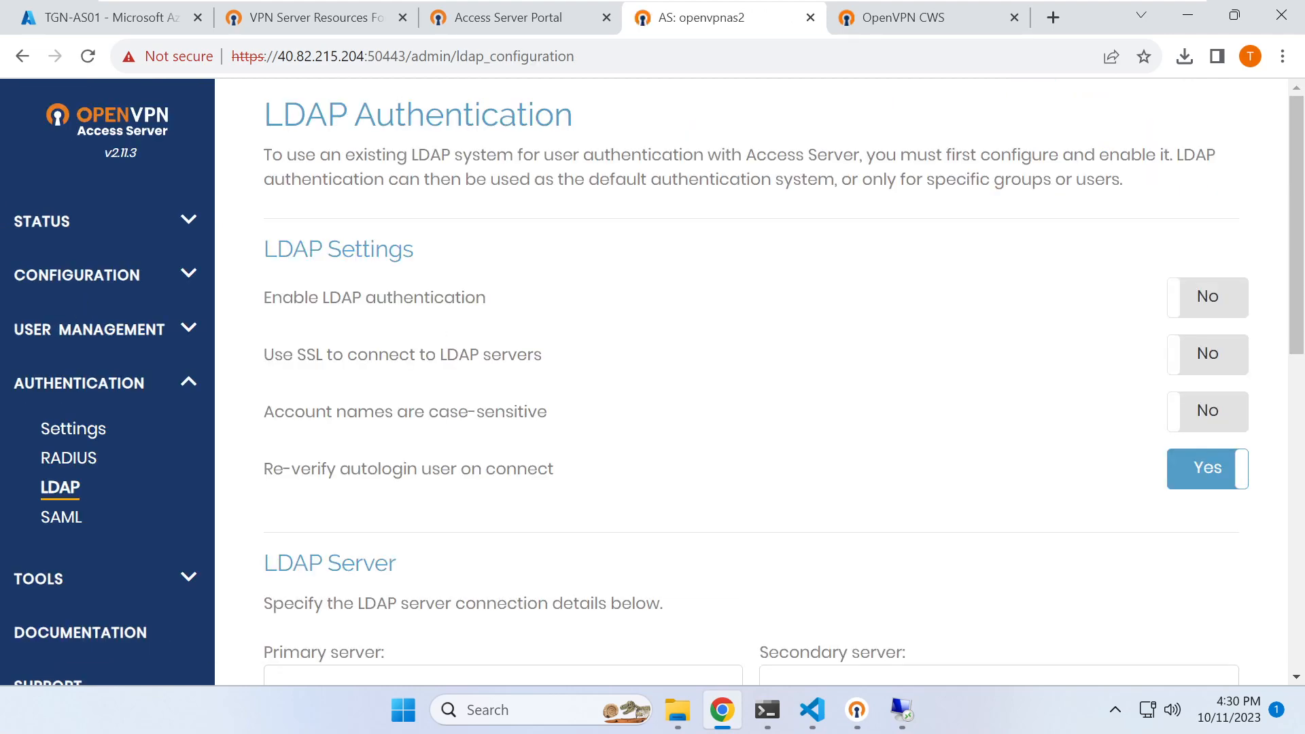
{"action": "left_click", "coordinate": [1210, 298]}
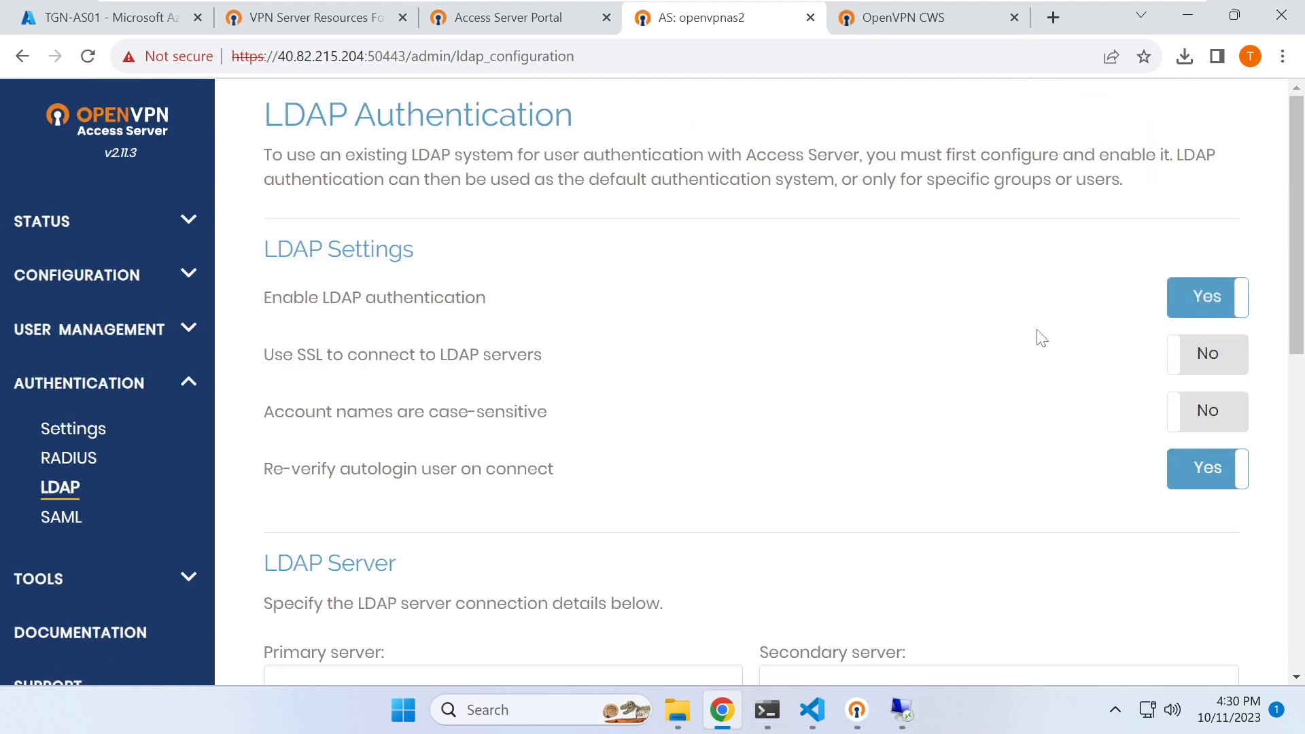
{"action": "scroll", "coordinate": [799, 354], "scroll_direction": "down", "scroll_amount": 3}
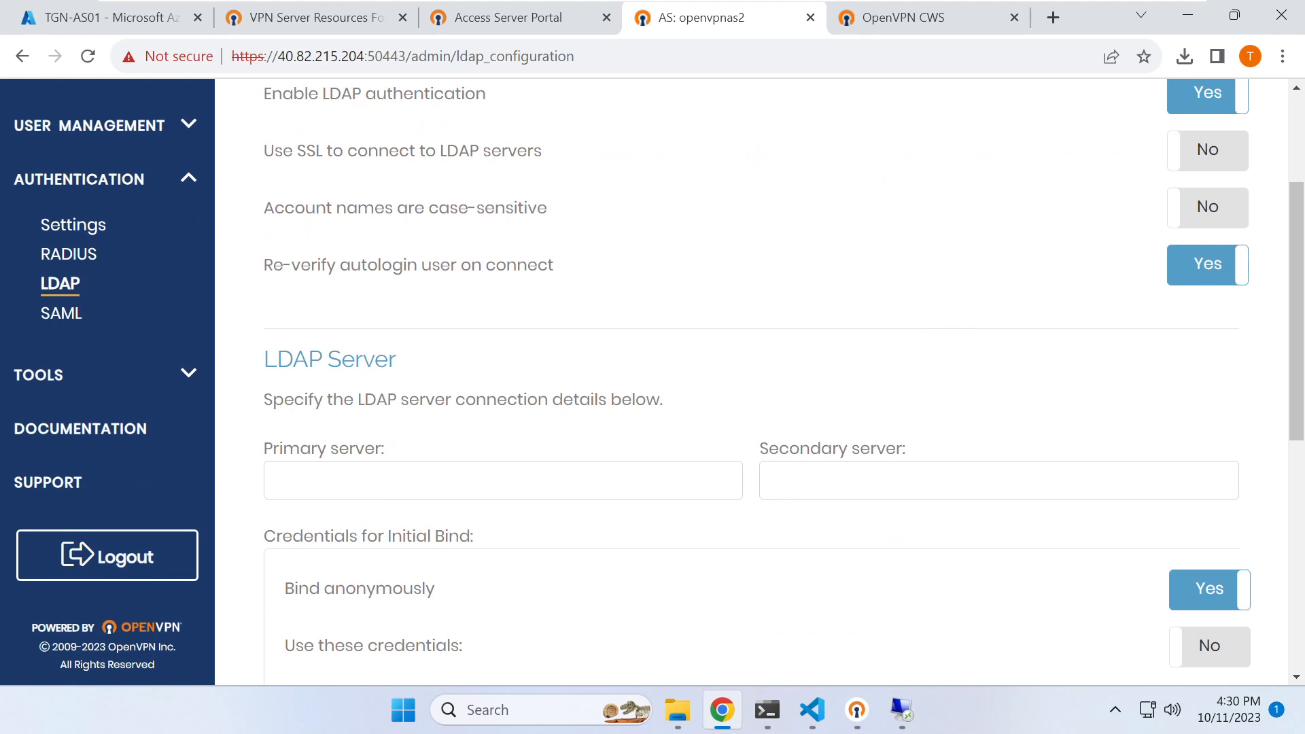
{"action": "left_click", "coordinate": [386, 481]}
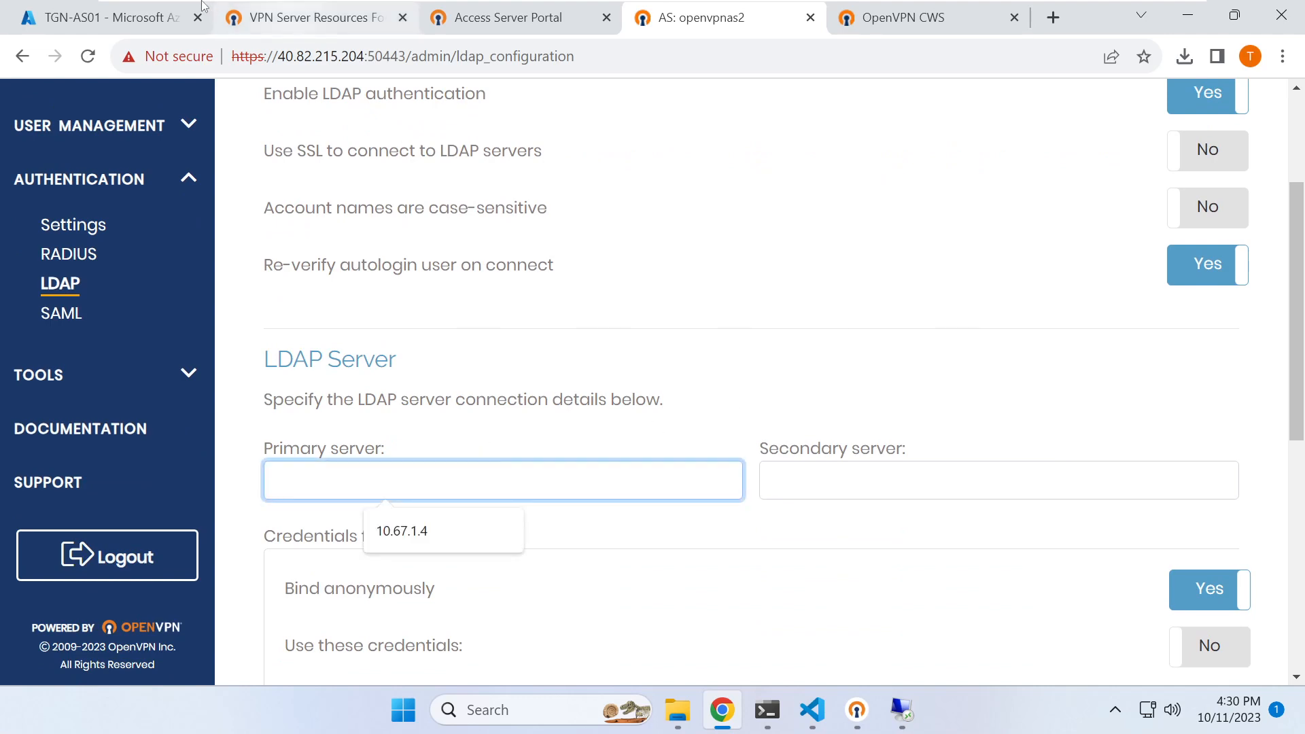
{"action": "left_click", "coordinate": [121, 20]}
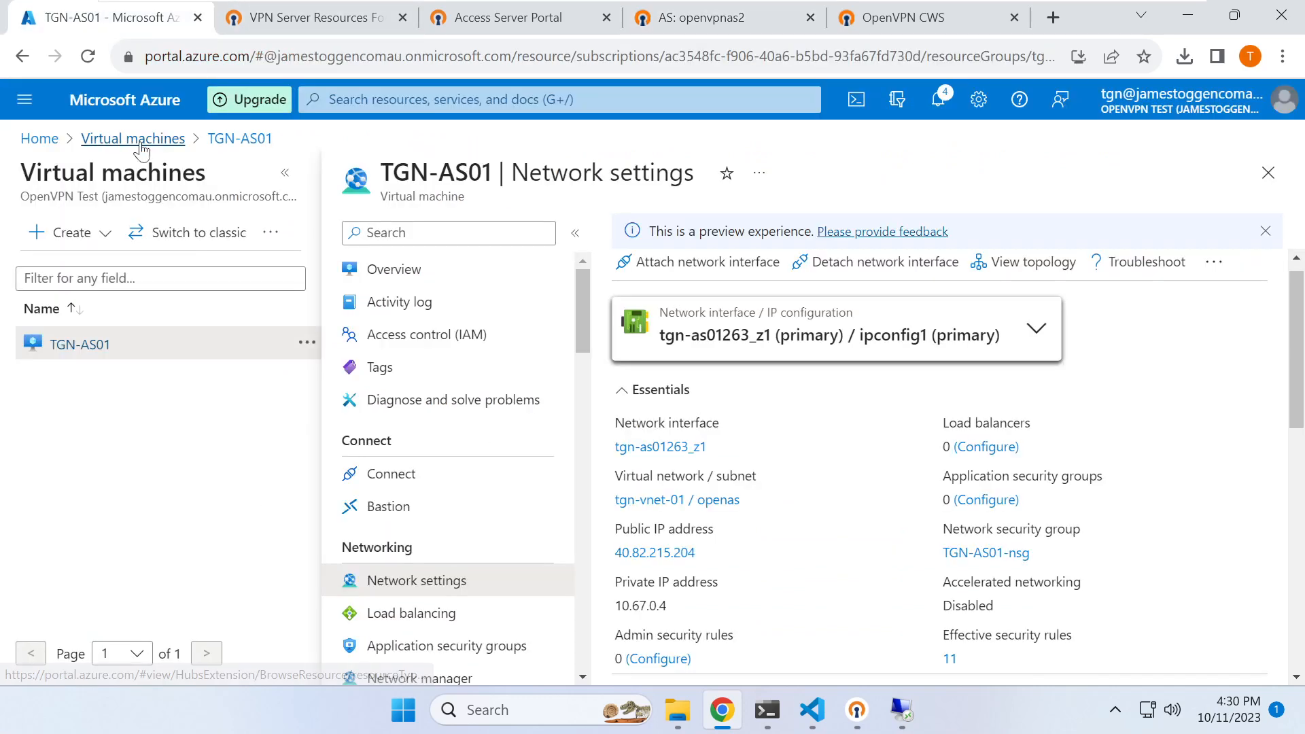
Step: Copy TGN-DC01's private IP 10.67.1.4 from Azure into the LDAP Primary server field
{"action": "left_click", "coordinate": [140, 140]}
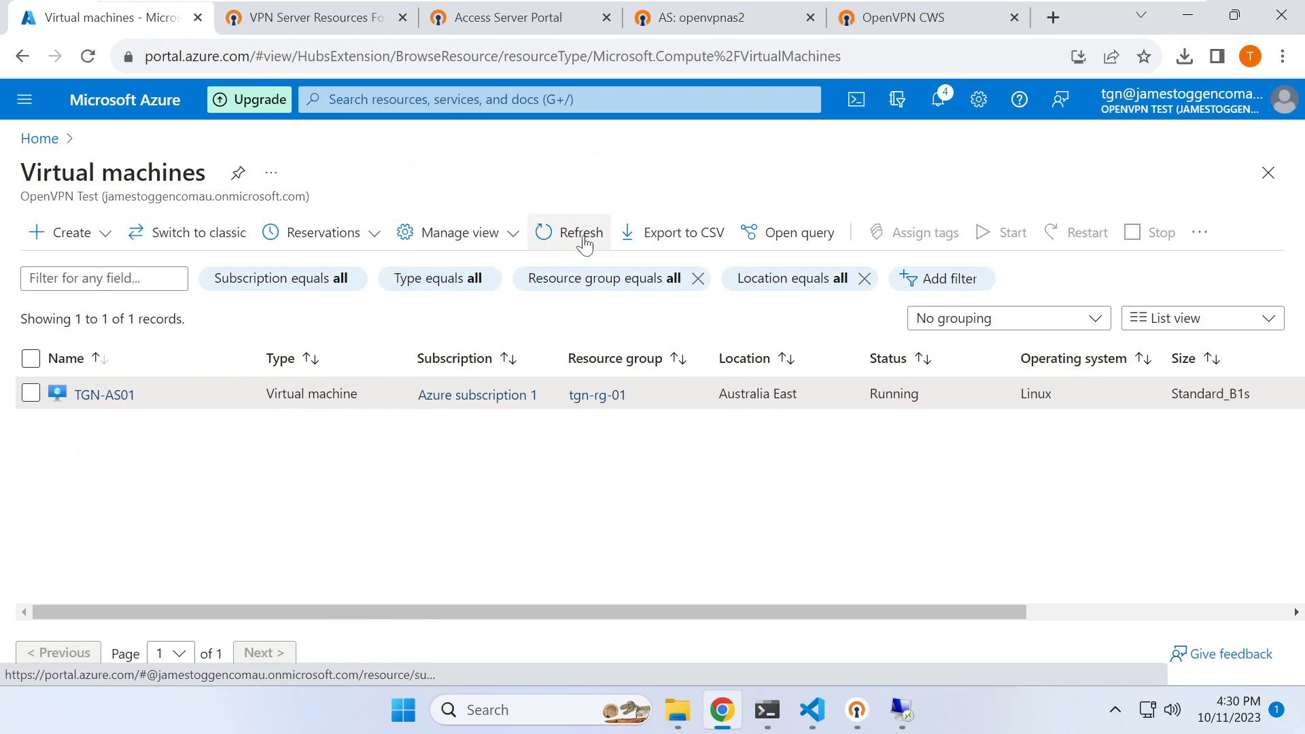
{"action": "left_click", "coordinate": [570, 233]}
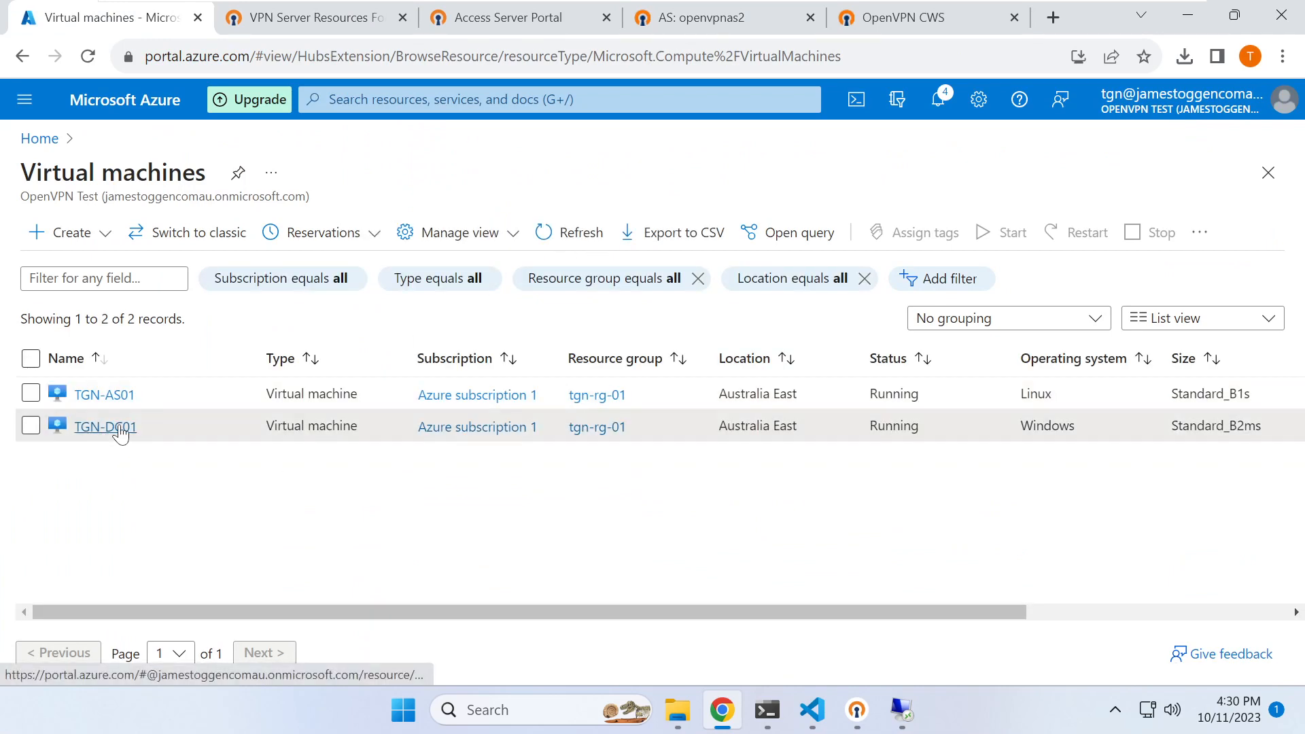
{"action": "left_click", "coordinate": [106, 430]}
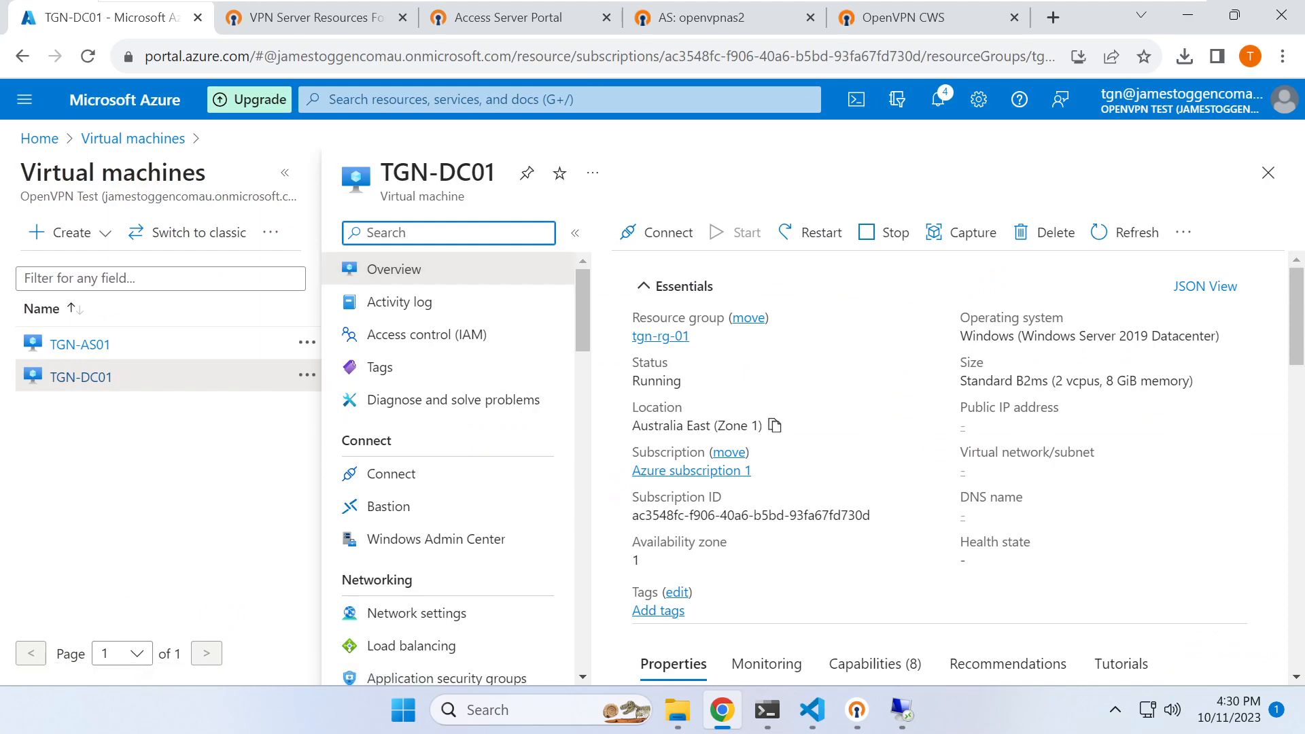
{"action": "scroll", "coordinate": [1019, 416], "scroll_direction": "down", "scroll_amount": 6}
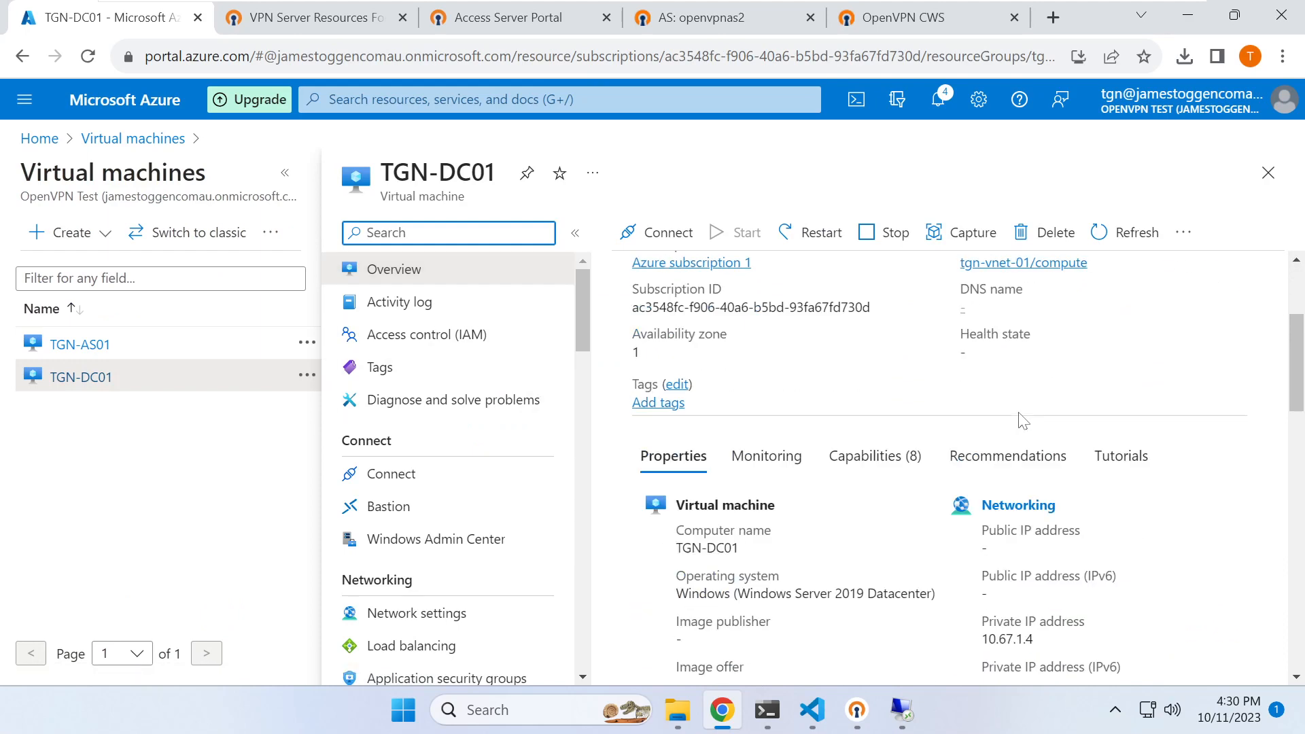
{"action": "double_click", "coordinate": [1007, 440]}
{"action": "key", "text": "ctrl+c"}
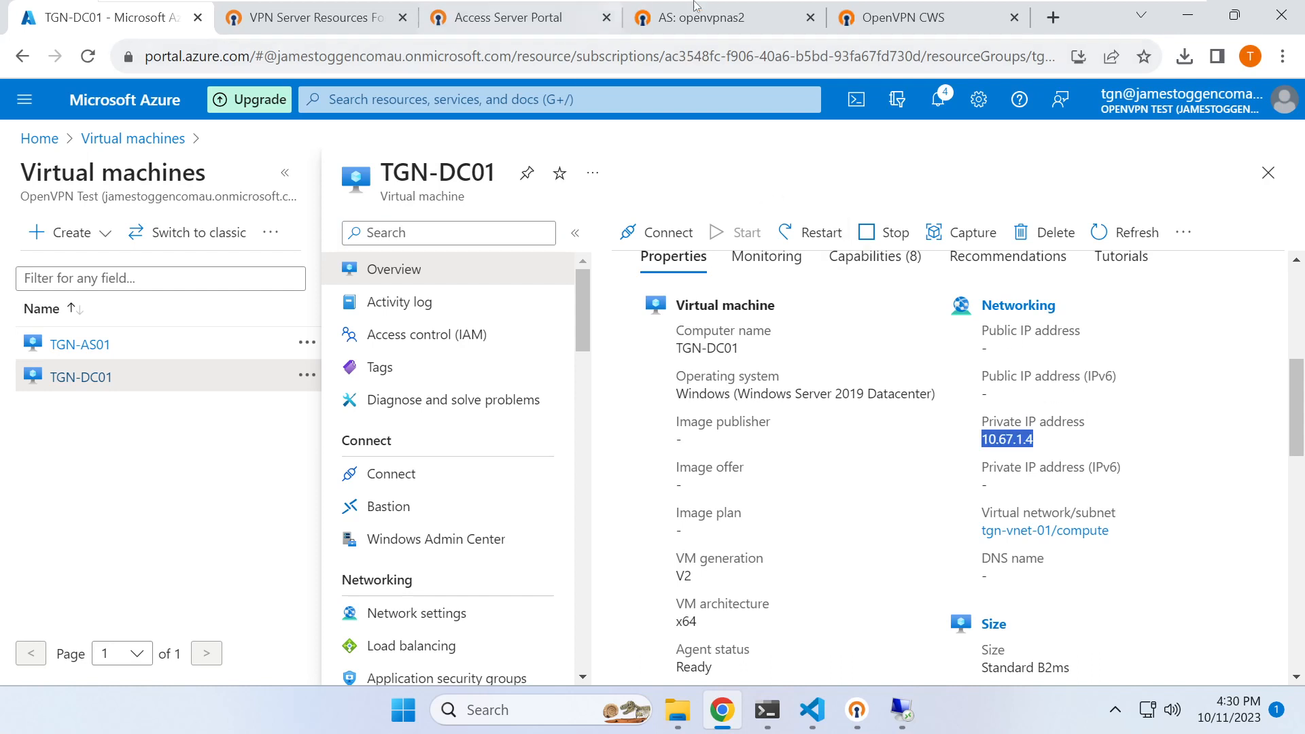
{"action": "left_click", "coordinate": [745, 20]}
{"action": "key", "text": "ctrl+v"}
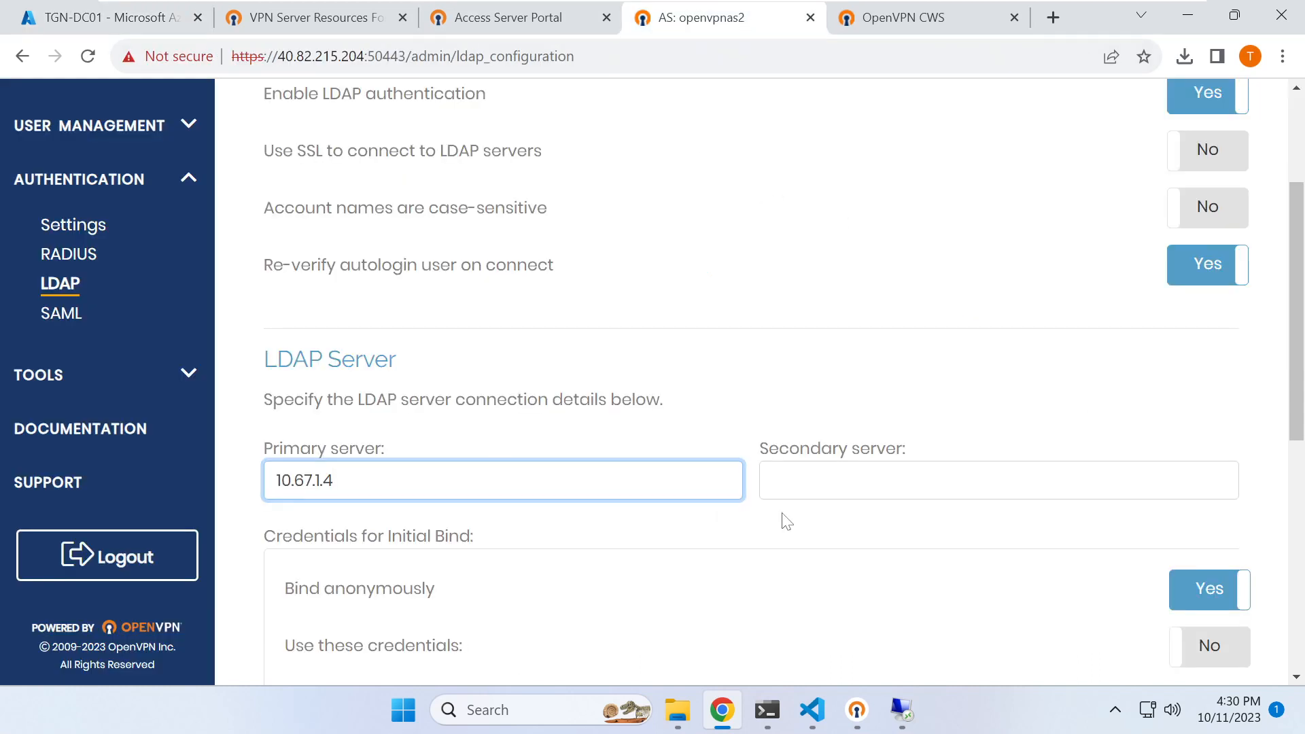
Step: Switch the LDAP initial bind to use credentials instead of anonymous
{"action": "key", "text": "Tab"}
{"action": "scroll", "coordinate": [759, 381], "scroll_direction": "down", "scroll_amount": 2}
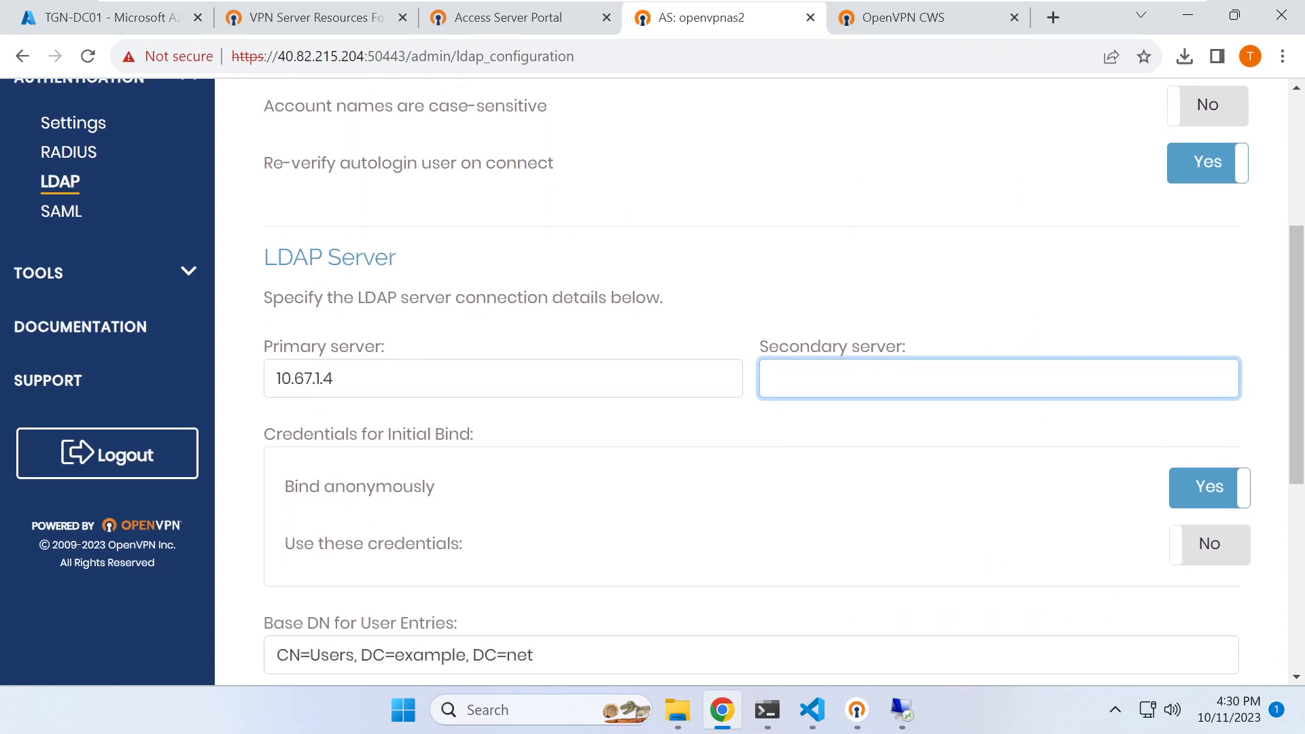
{"action": "left_click_drag", "start_coordinate": [754, 349], "coordinate": [922, 360]}
{"action": "left_click", "coordinate": [923, 375]}
{"action": "left_click", "coordinate": [1227, 543]}
Step: Paste the bind account password from the notes file into the LDAP Password field
{"action": "scroll", "coordinate": [884, 506], "scroll_direction": "down", "scroll_amount": 2}
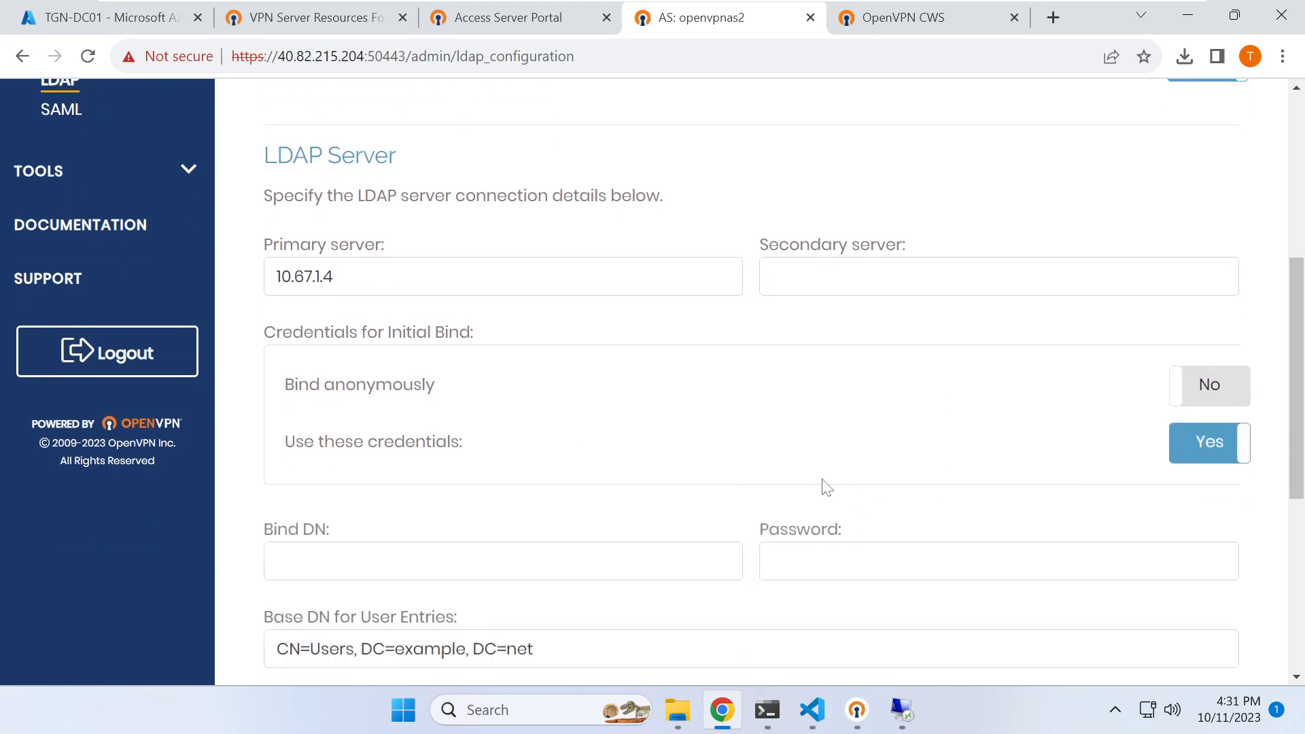
{"action": "left_click", "coordinate": [764, 563]}
{"action": "left_click", "coordinate": [813, 709]}
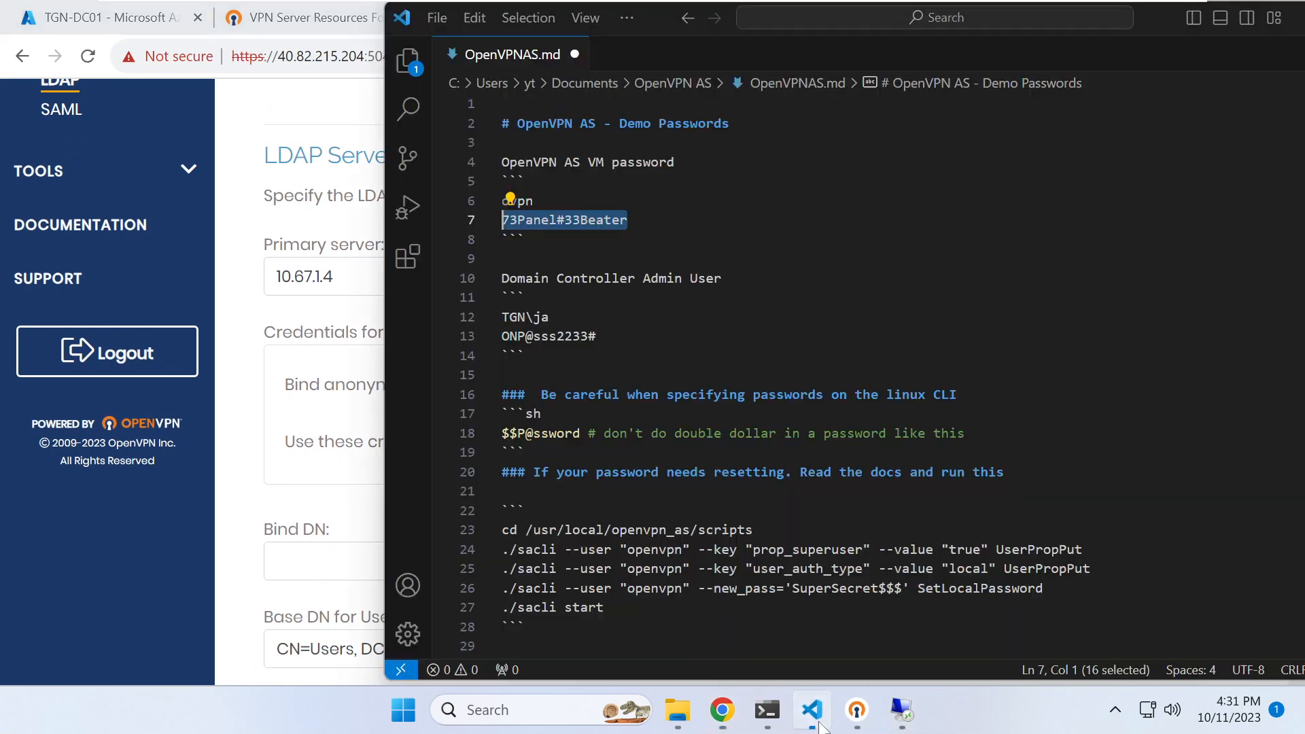
{"action": "left_click_drag", "start_coordinate": [628, 221], "coordinate": [501, 219]}
{"action": "left_click", "coordinate": [380, 516]}
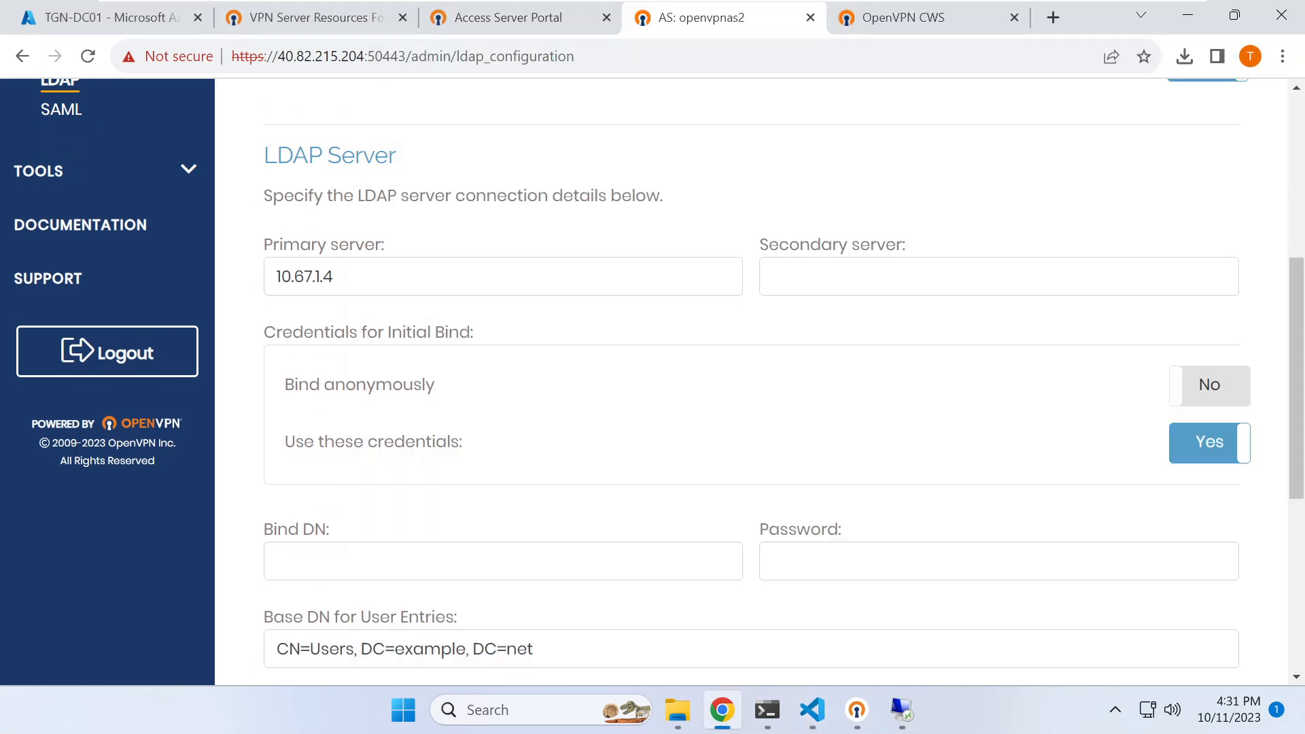
{"action": "key", "text": "ctrl+v"}
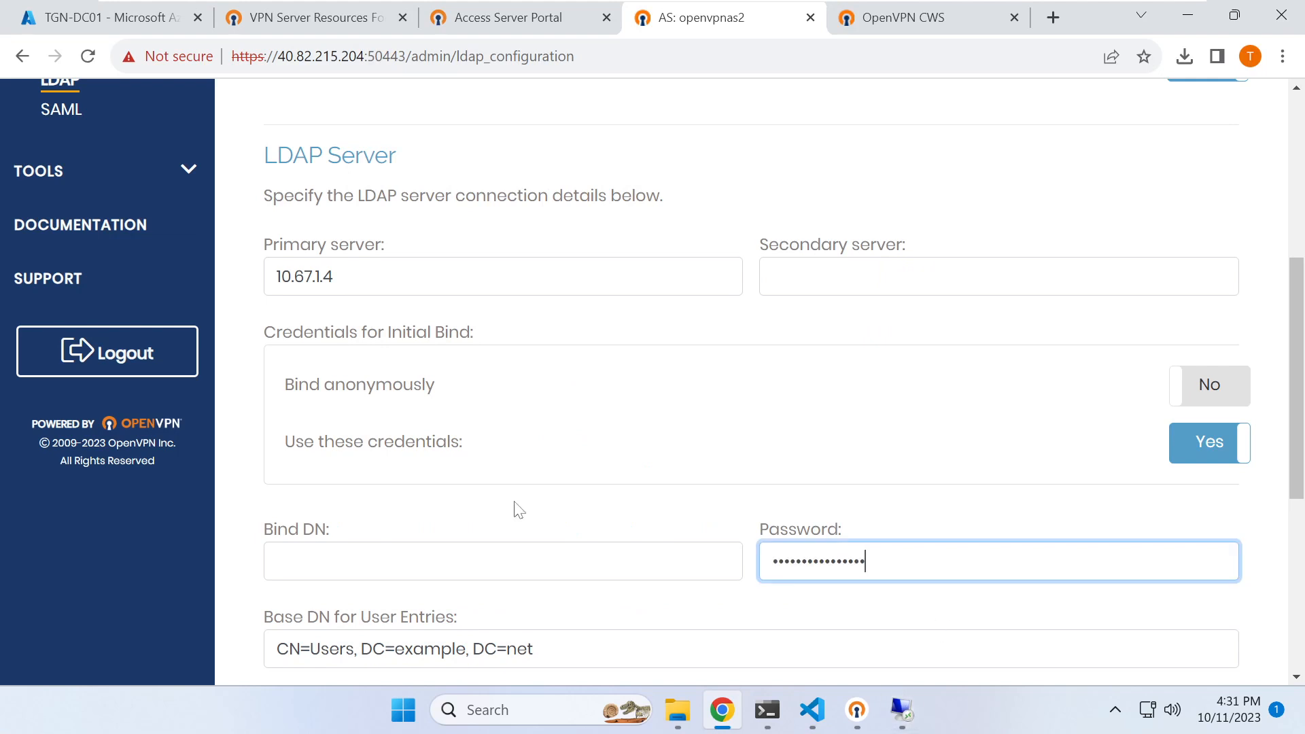
{"action": "left_click", "coordinate": [910, 708]}
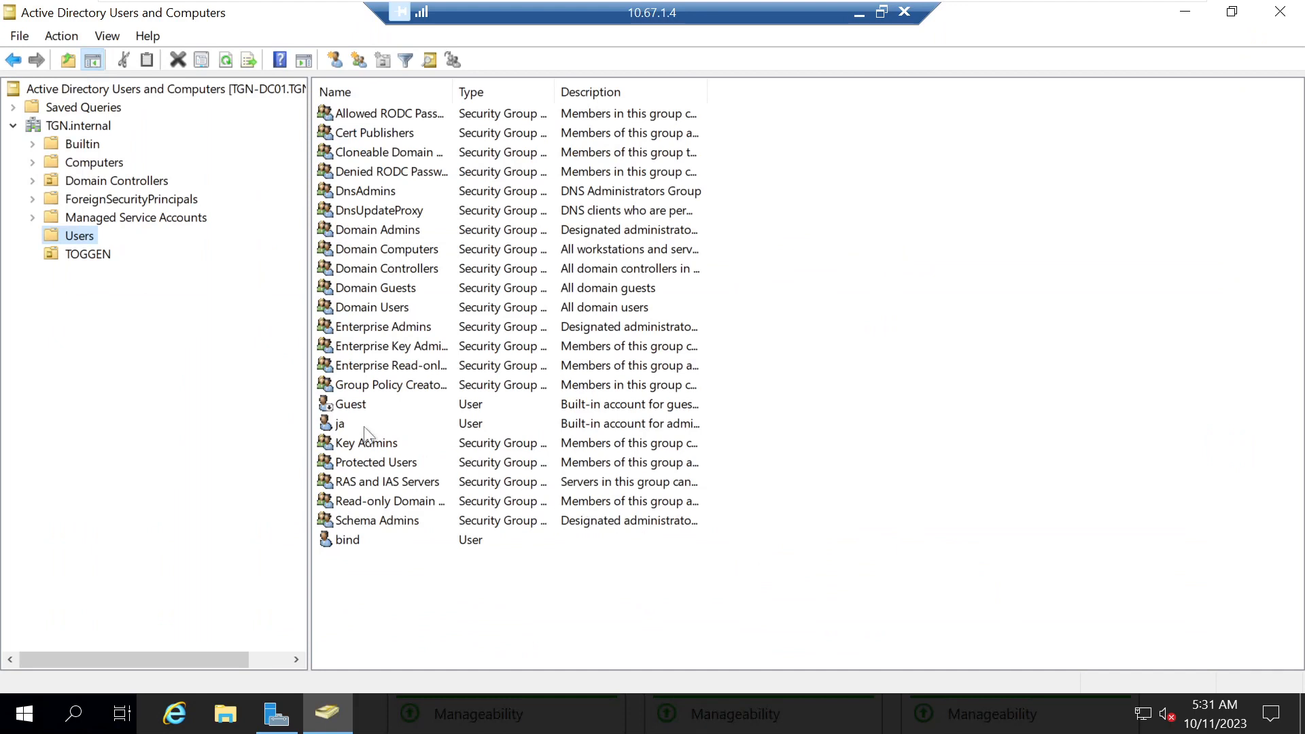
Step: Turn on Advanced Features in the Active Directory console's View menu
{"action": "right_click", "coordinate": [349, 542]}
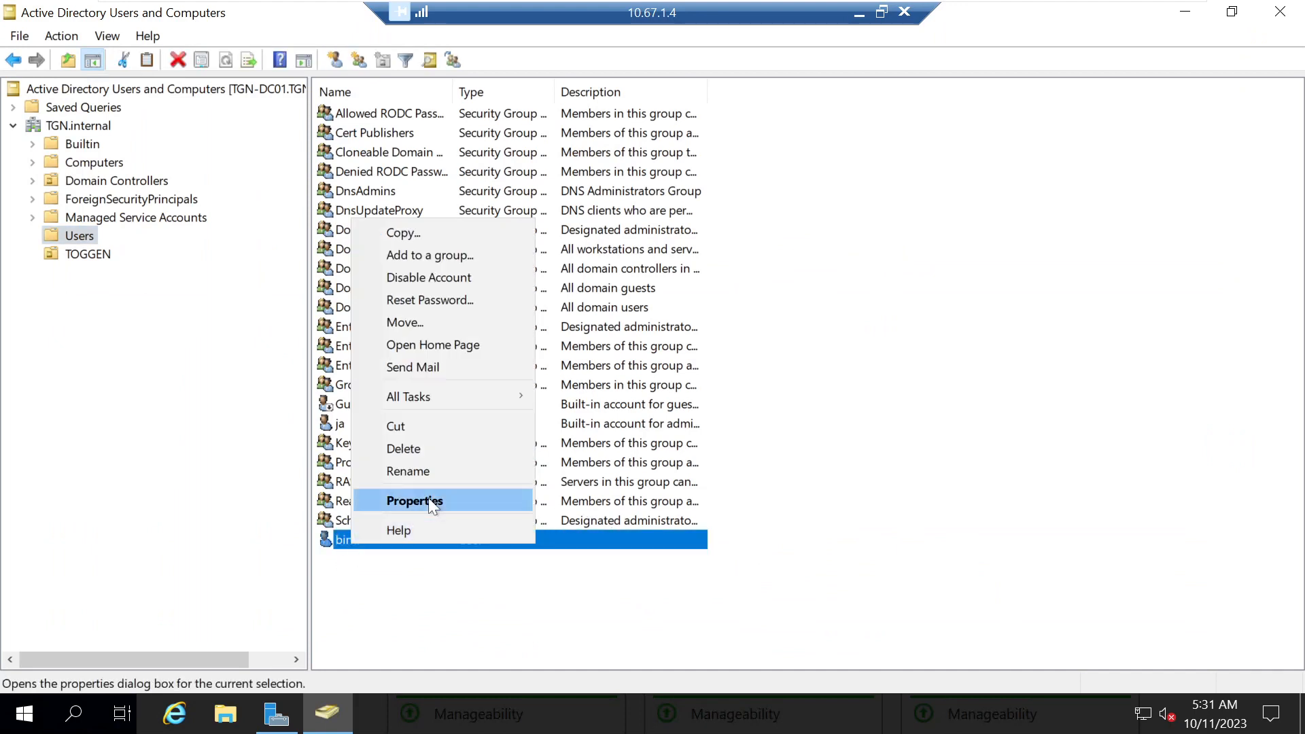
{"action": "left_click", "coordinate": [428, 499]}
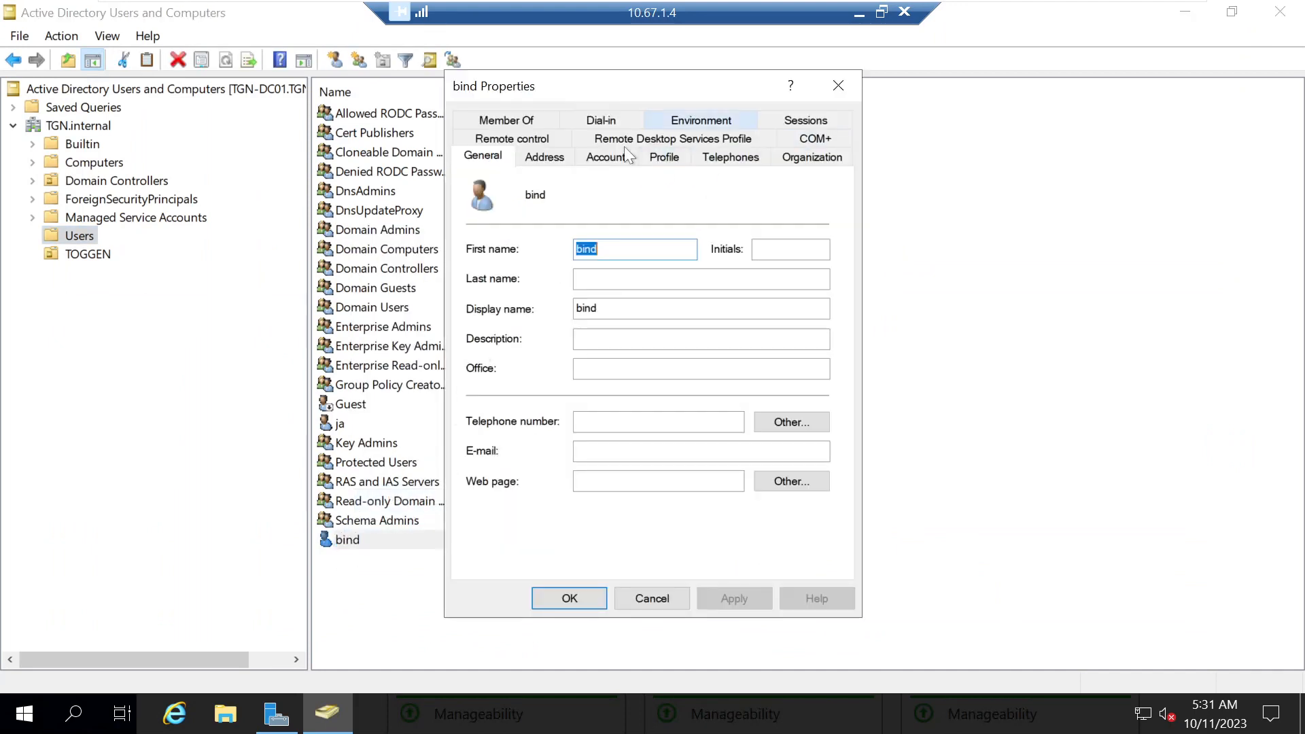
{"action": "left_click", "coordinate": [652, 600]}
{"action": "left_click", "coordinate": [103, 31]}
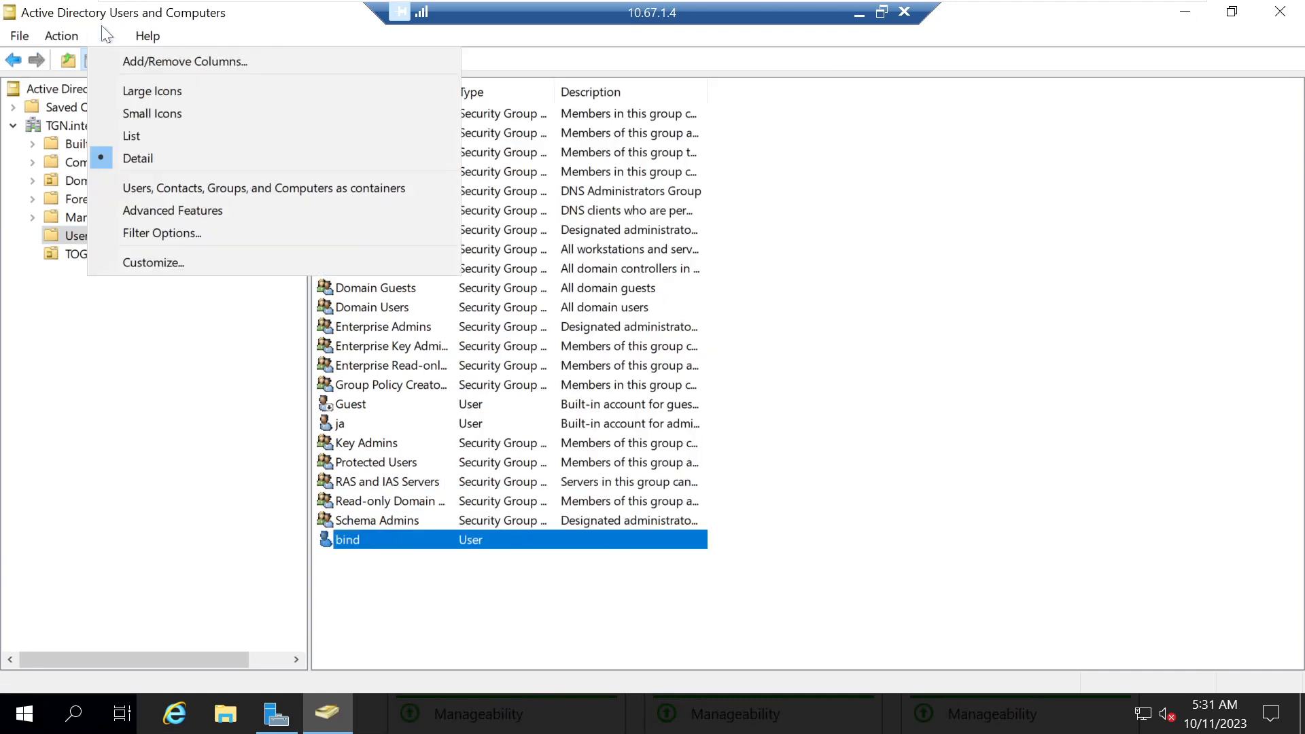
{"action": "left_click", "coordinate": [180, 214]}
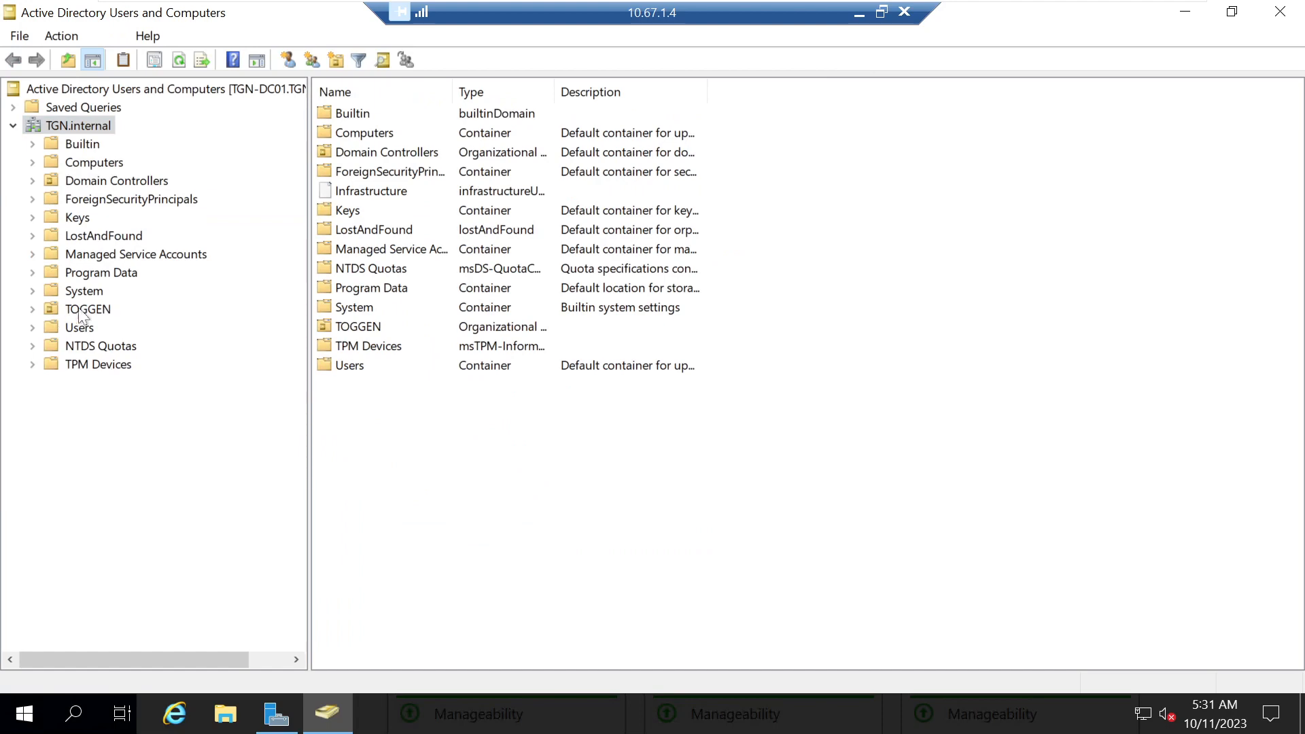
Step: Copy the bind user's distinguishedName CN=bind,CN=Users,DC=TGN,DC=internal from its Attribute Editor
{"action": "left_click", "coordinate": [85, 332]}
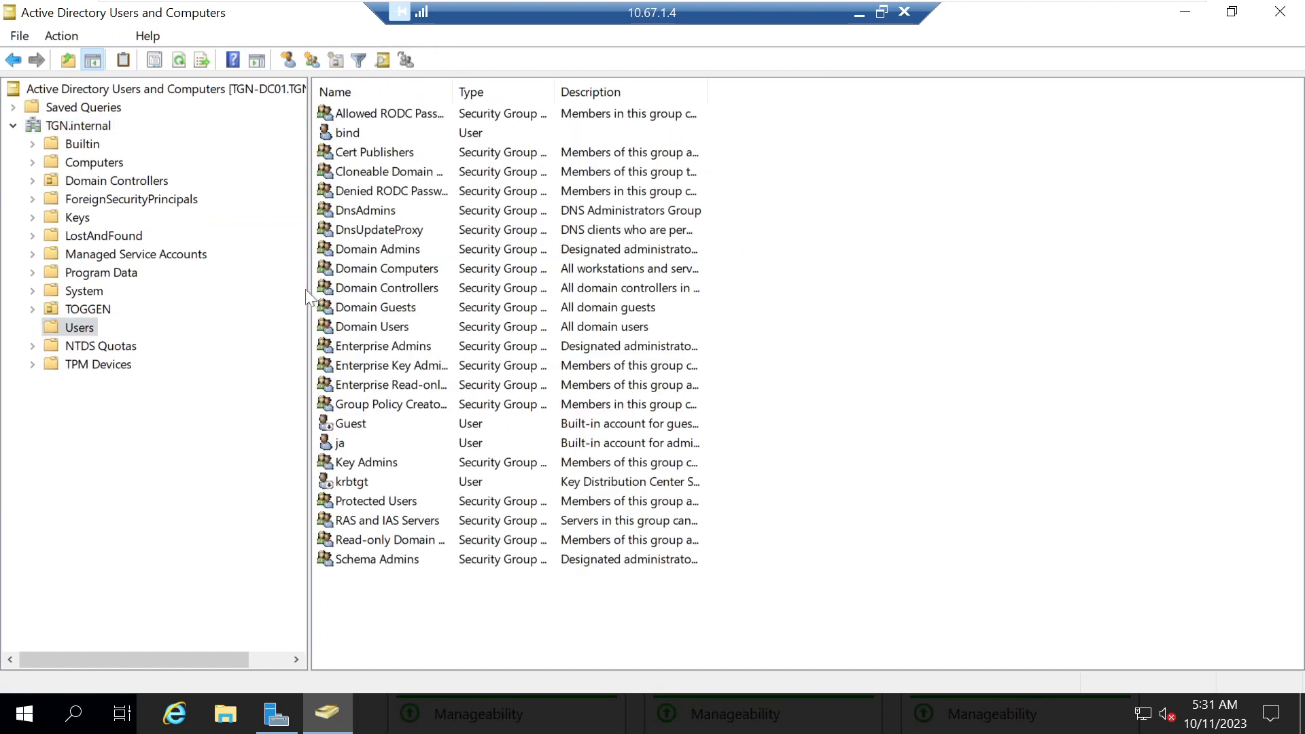
{"action": "right_click", "coordinate": [368, 132]}
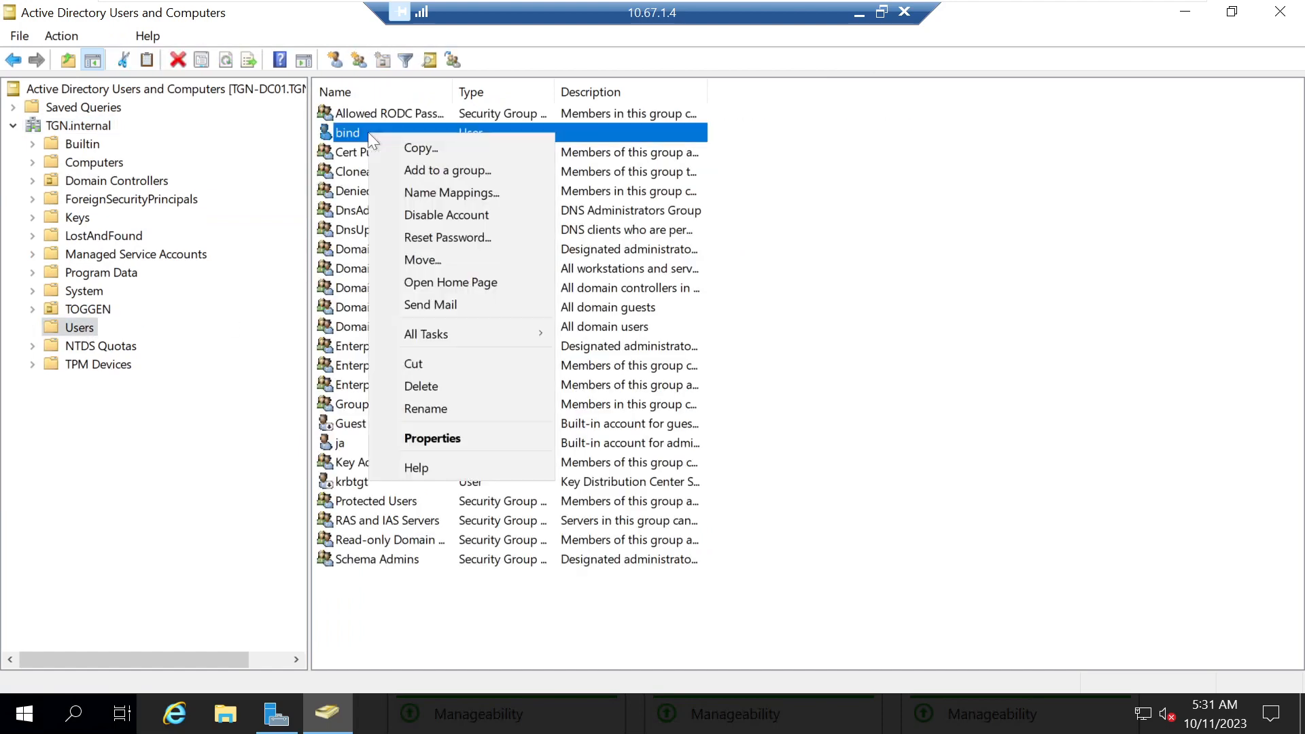
{"action": "left_click", "coordinate": [472, 437]}
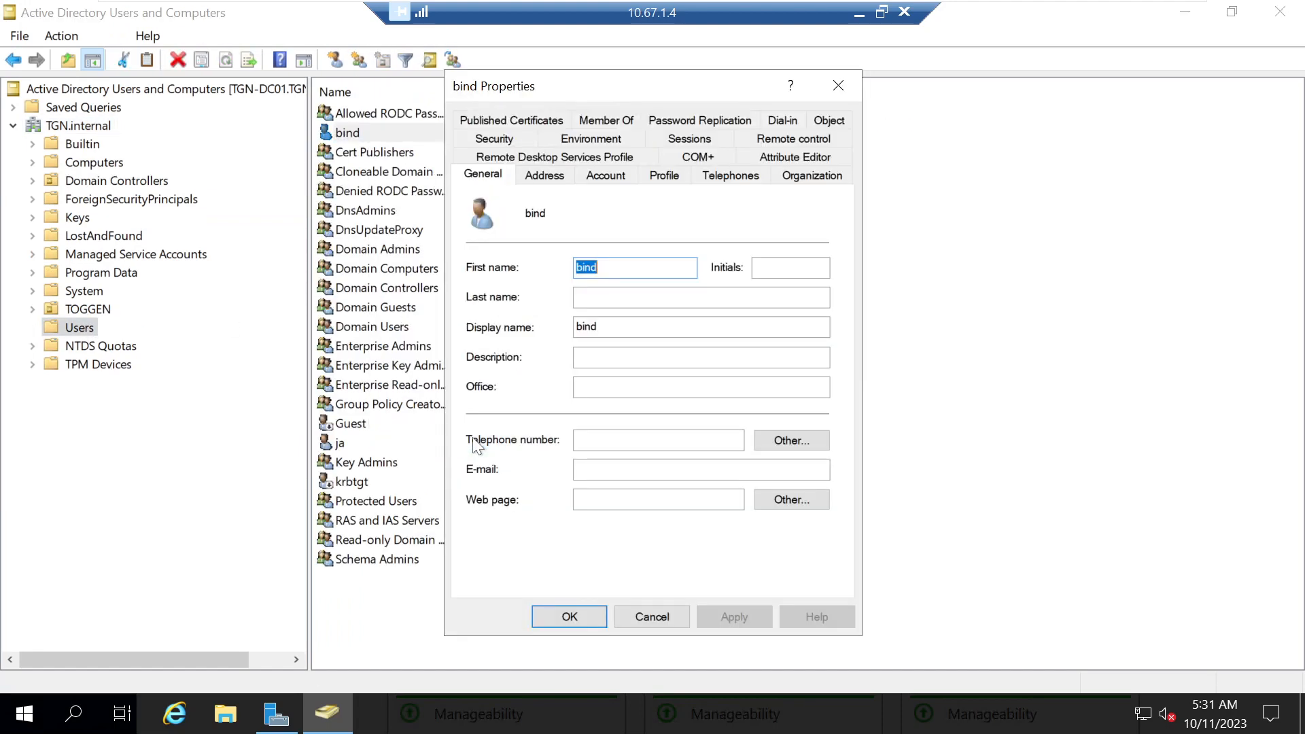
{"action": "left_click", "coordinate": [798, 156]}
{"action": "left_click", "coordinate": [555, 356]}
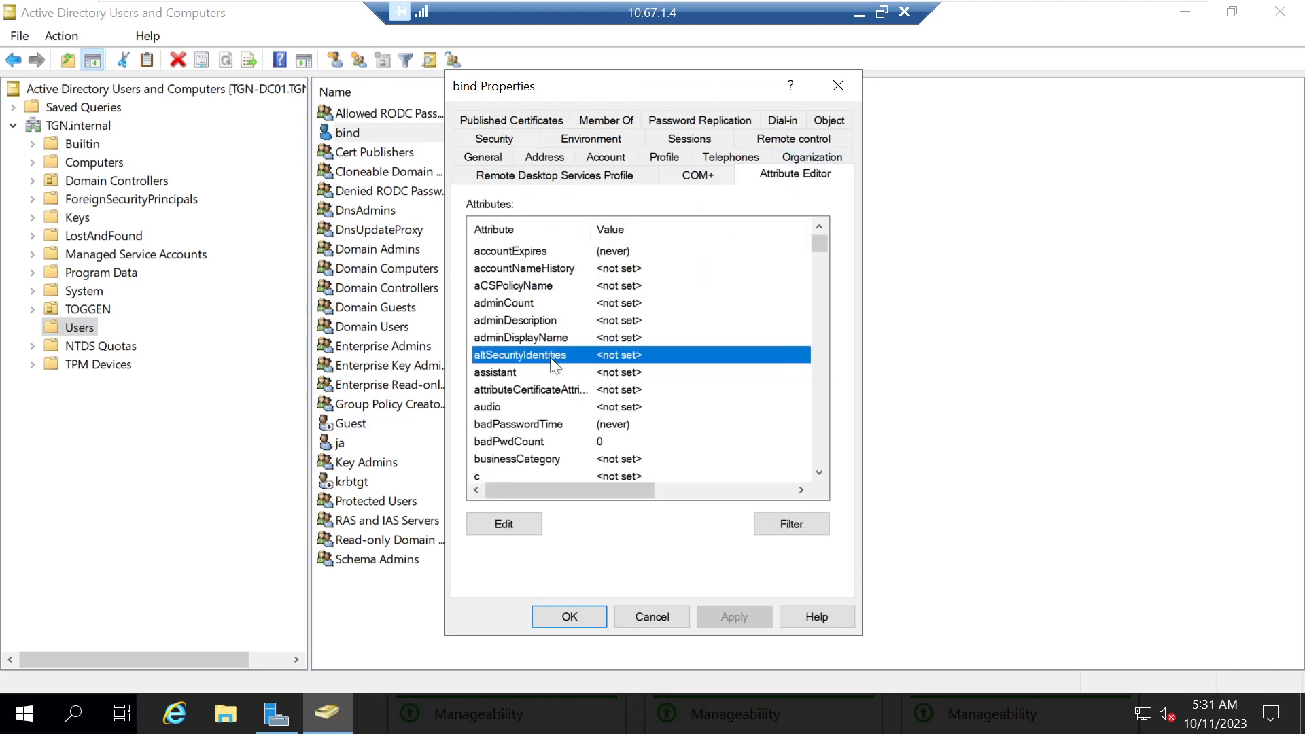
{"action": "key", "text": "d"}
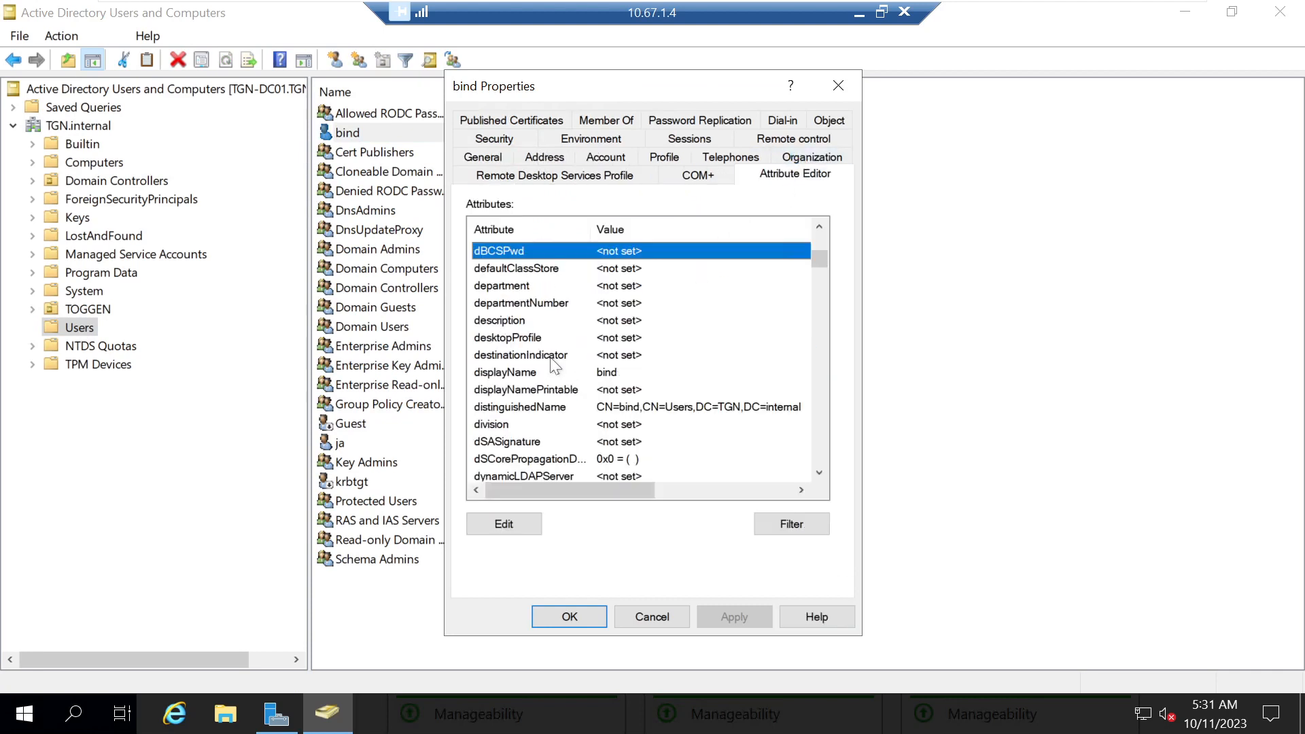
{"action": "left_click", "coordinate": [554, 406]}
{"action": "double_click", "coordinate": [556, 406]}
{"action": "key", "text": "ctrl+c"}
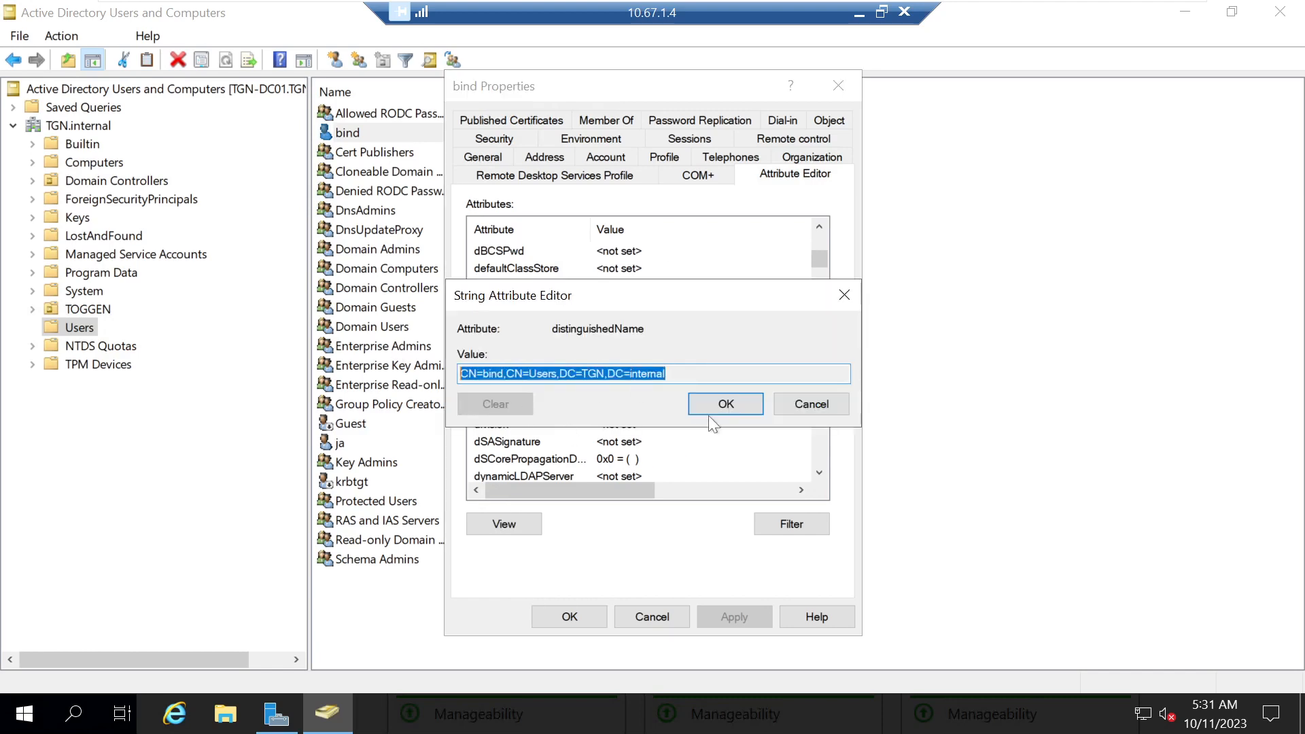
{"action": "left_click", "coordinate": [860, 13]}
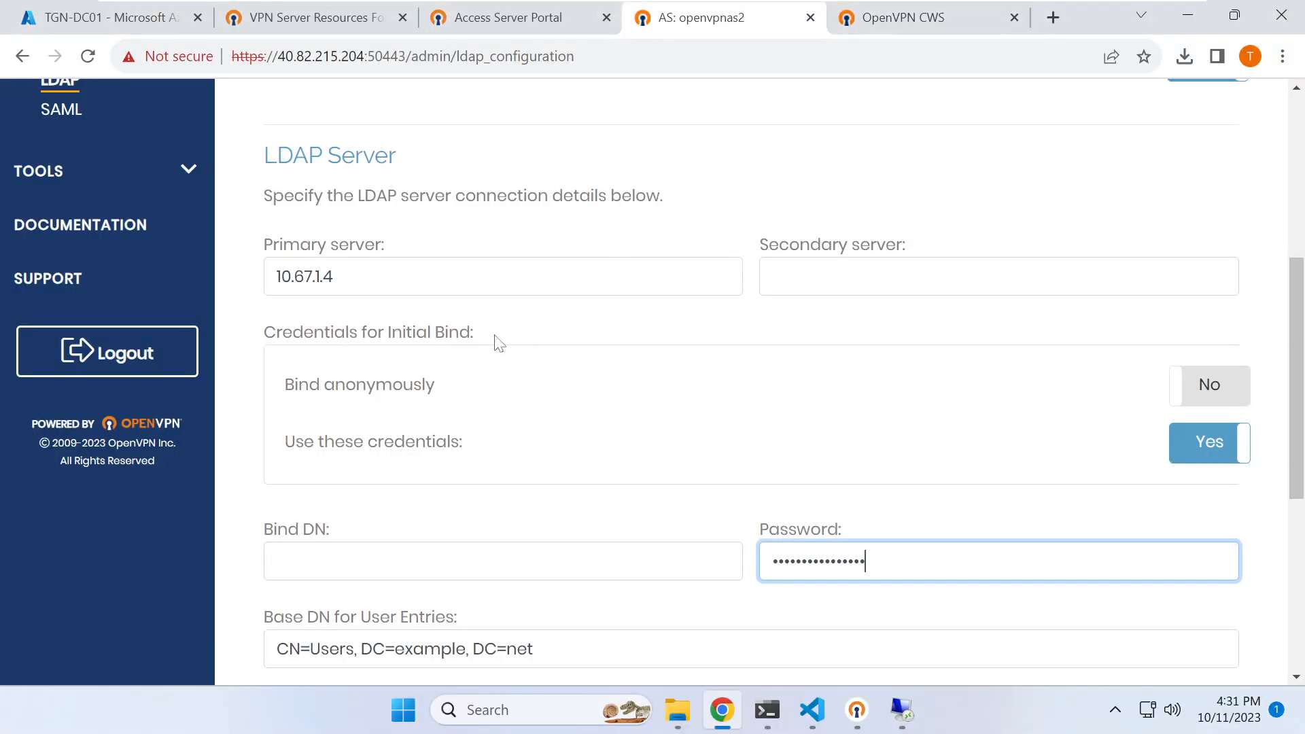
Step: Paste CN=bind,CN=Users,DC=TGN,DC=internal into the Bind DN field
{"action": "key", "text": "ctrl+v"}
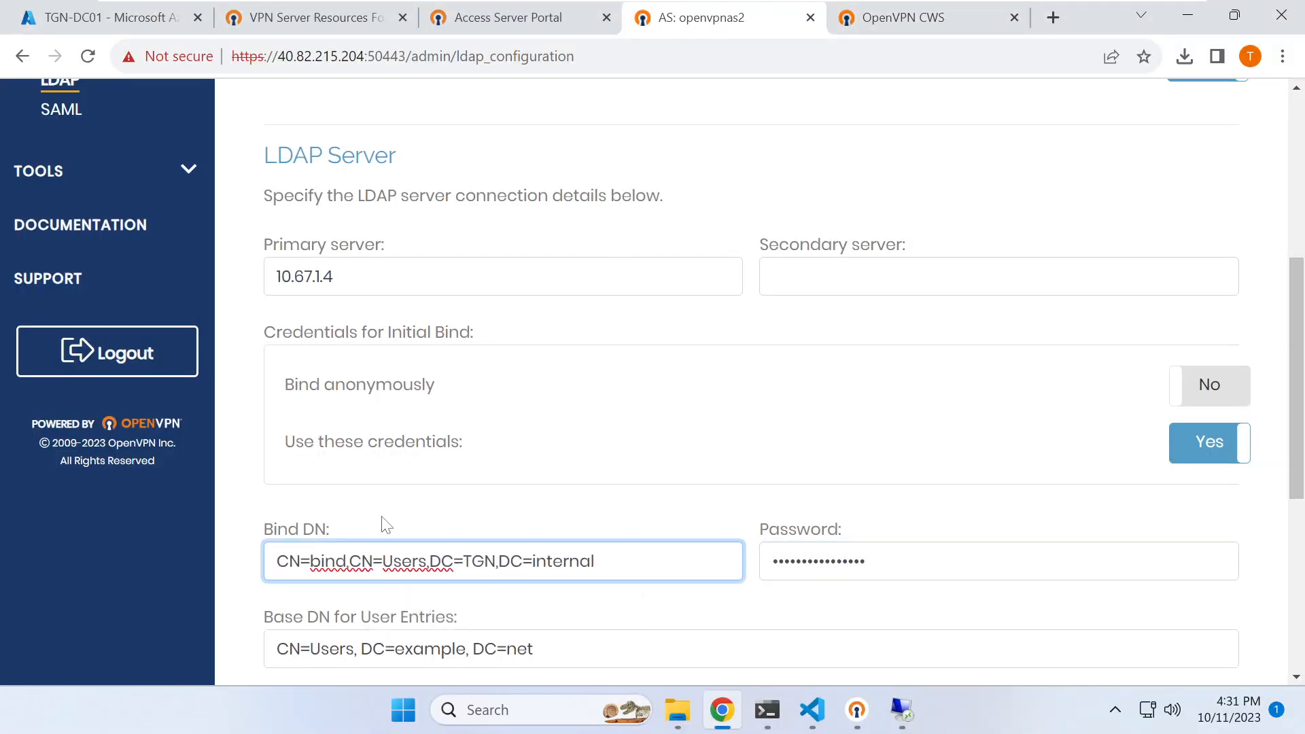
{"action": "scroll", "coordinate": [381, 516], "scroll_direction": "down", "scroll_amount": 3}
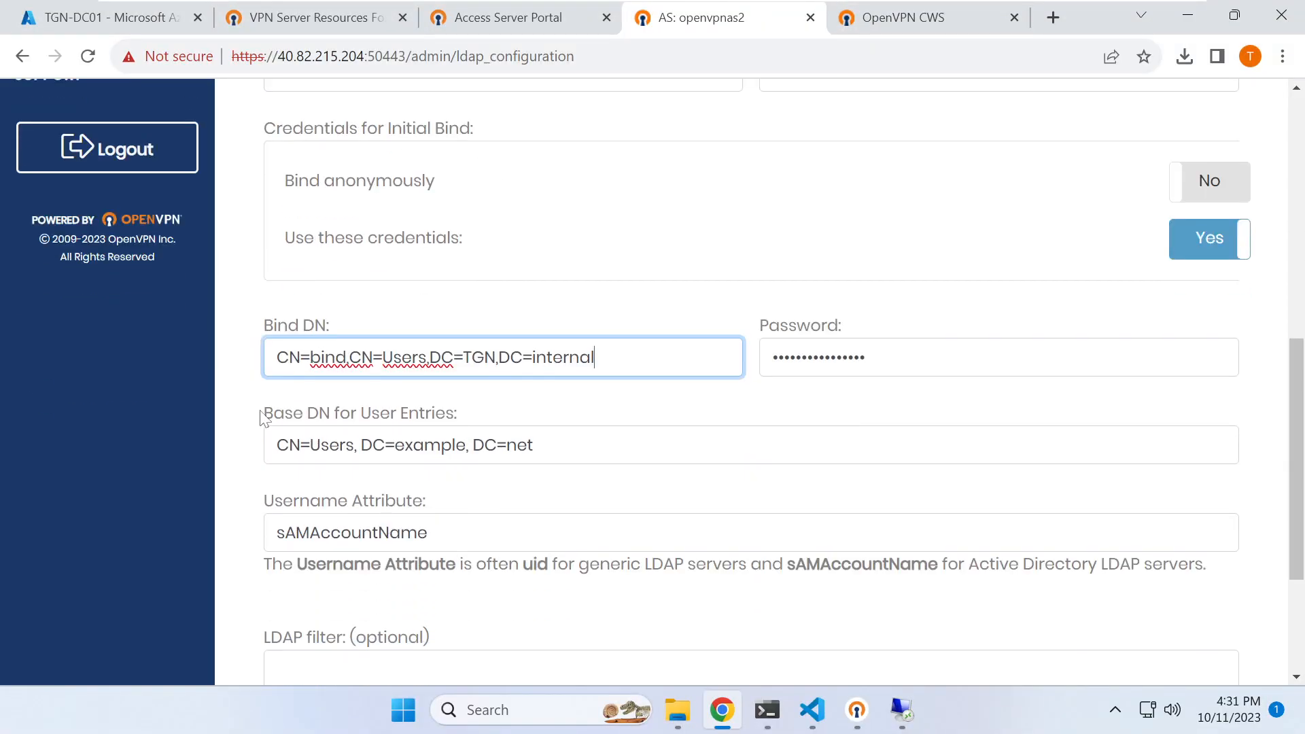
{"action": "left_click", "coordinate": [904, 718]}
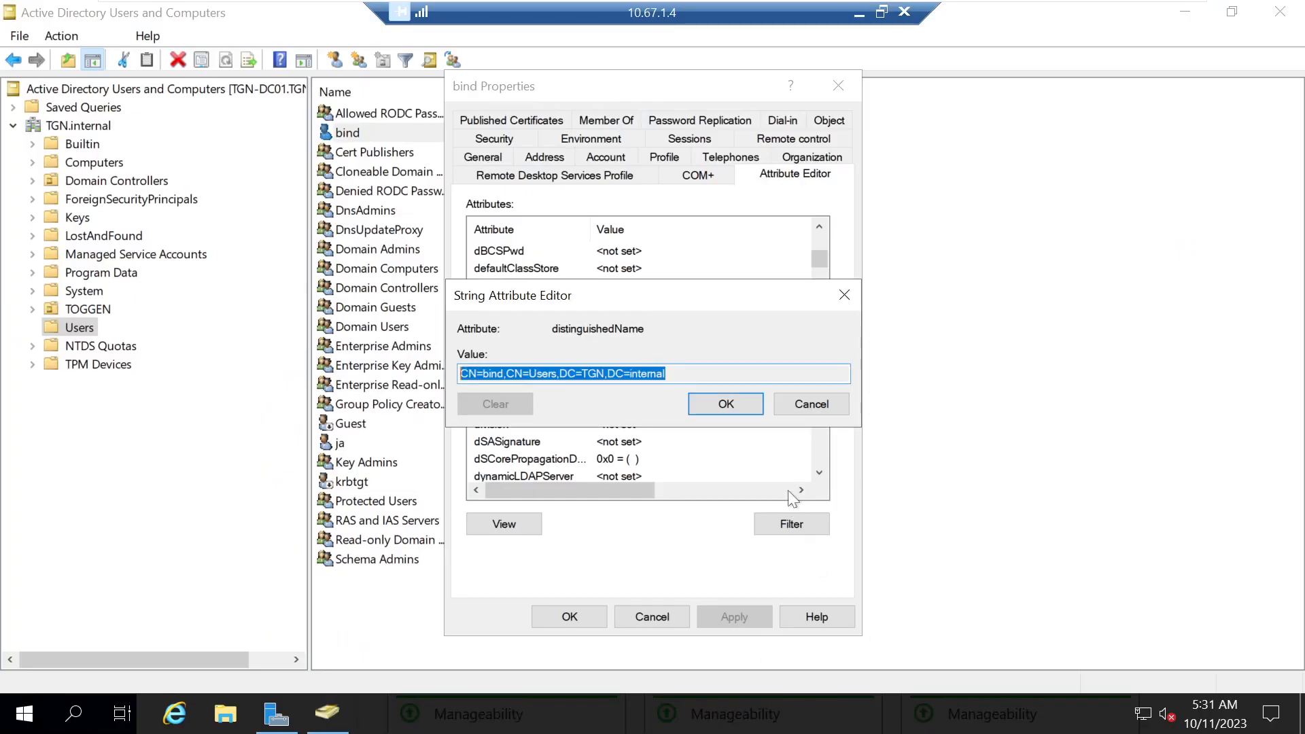
Step: Close the bind user's properties and inspect the TGN.internal domain's distinguishedName attribute
{"action": "left_click", "coordinate": [806, 405]}
{"action": "left_click", "coordinate": [654, 620]}
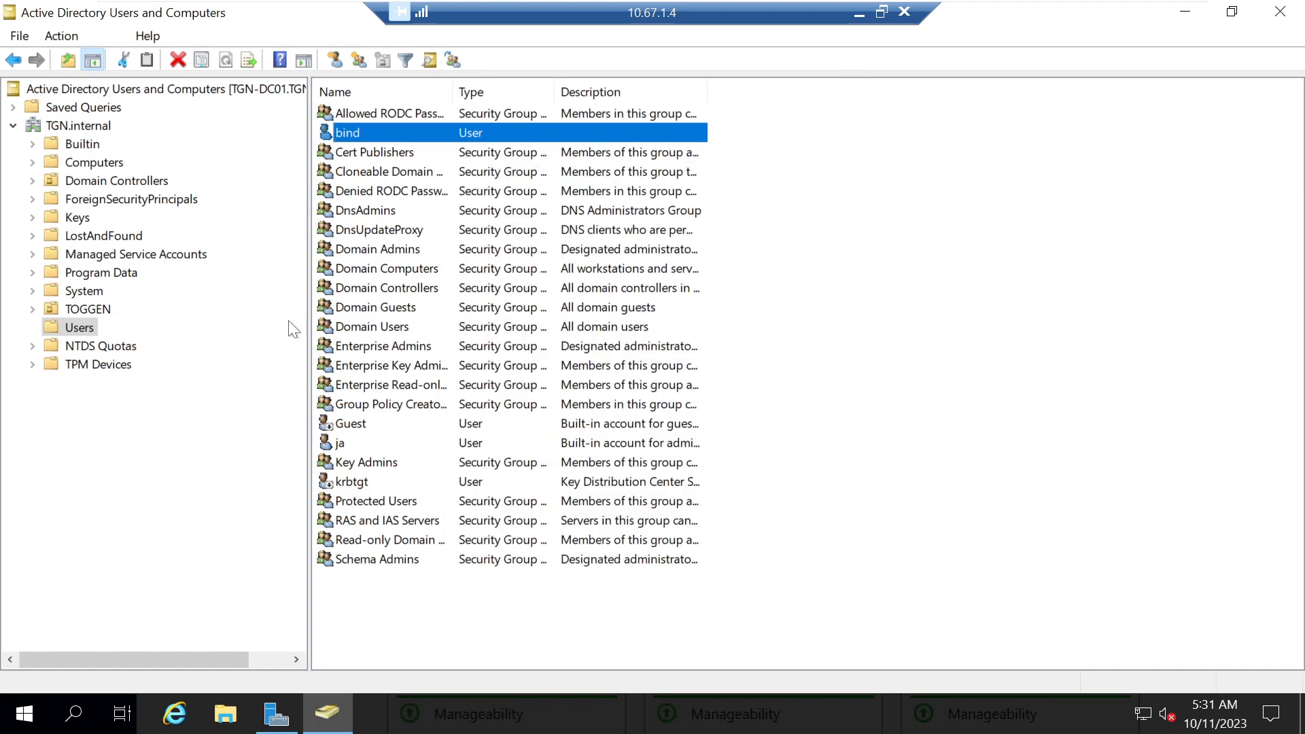
{"action": "left_click", "coordinate": [76, 125]}
{"action": "right_click", "coordinate": [76, 125]}
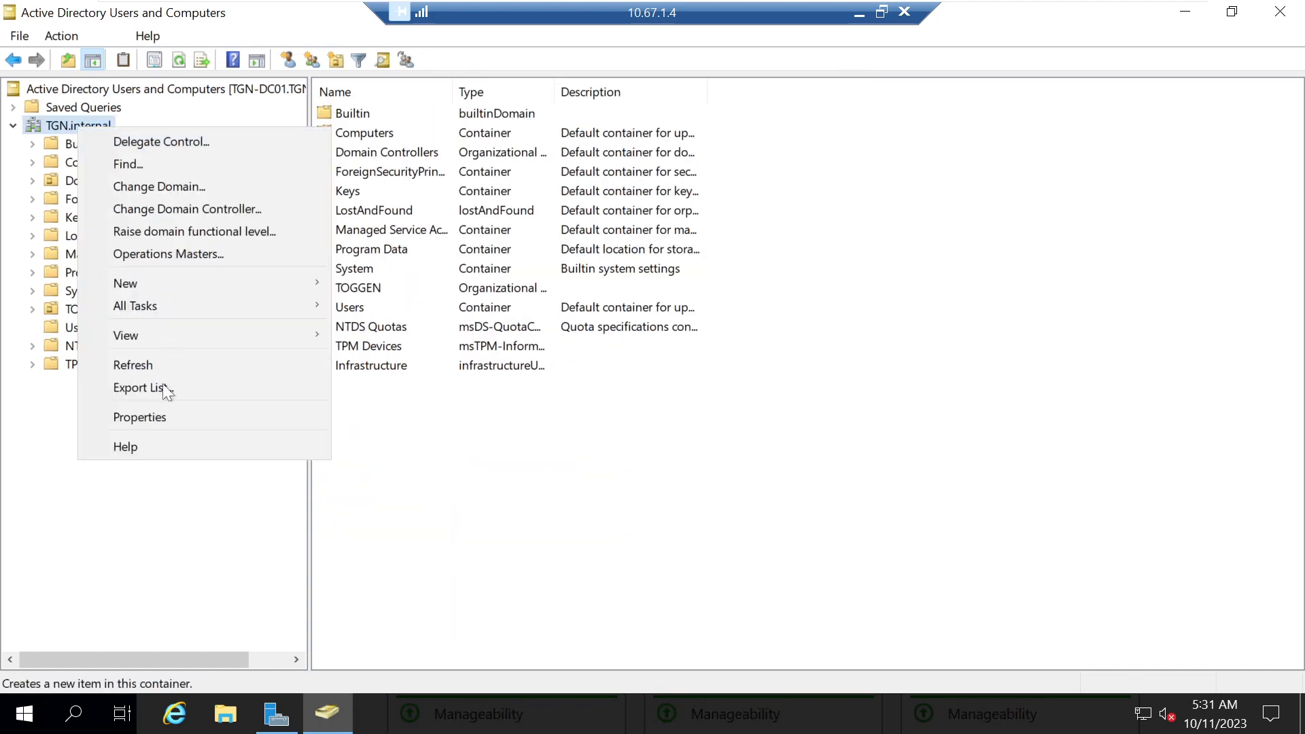
{"action": "left_click", "coordinate": [157, 421]}
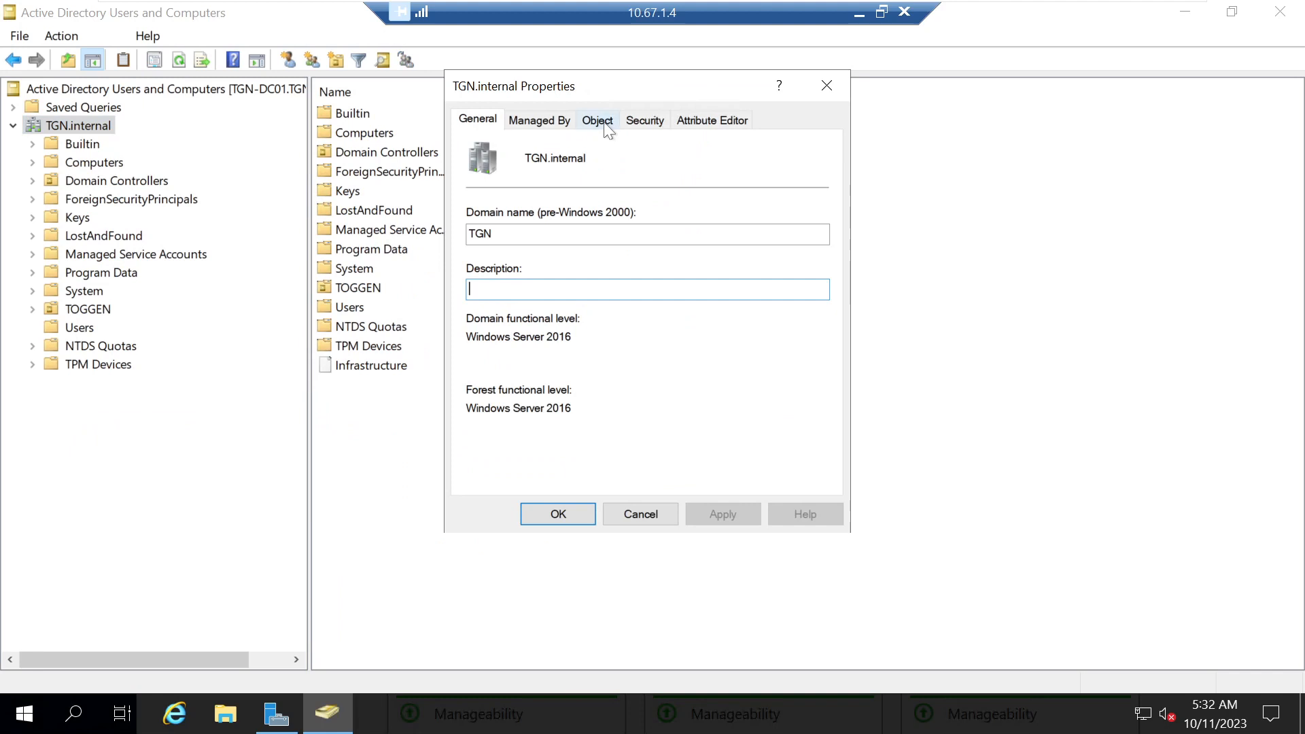
{"action": "left_click", "coordinate": [707, 121]}
{"action": "left_click", "coordinate": [560, 299]}
{"action": "type", "text": "dc"}
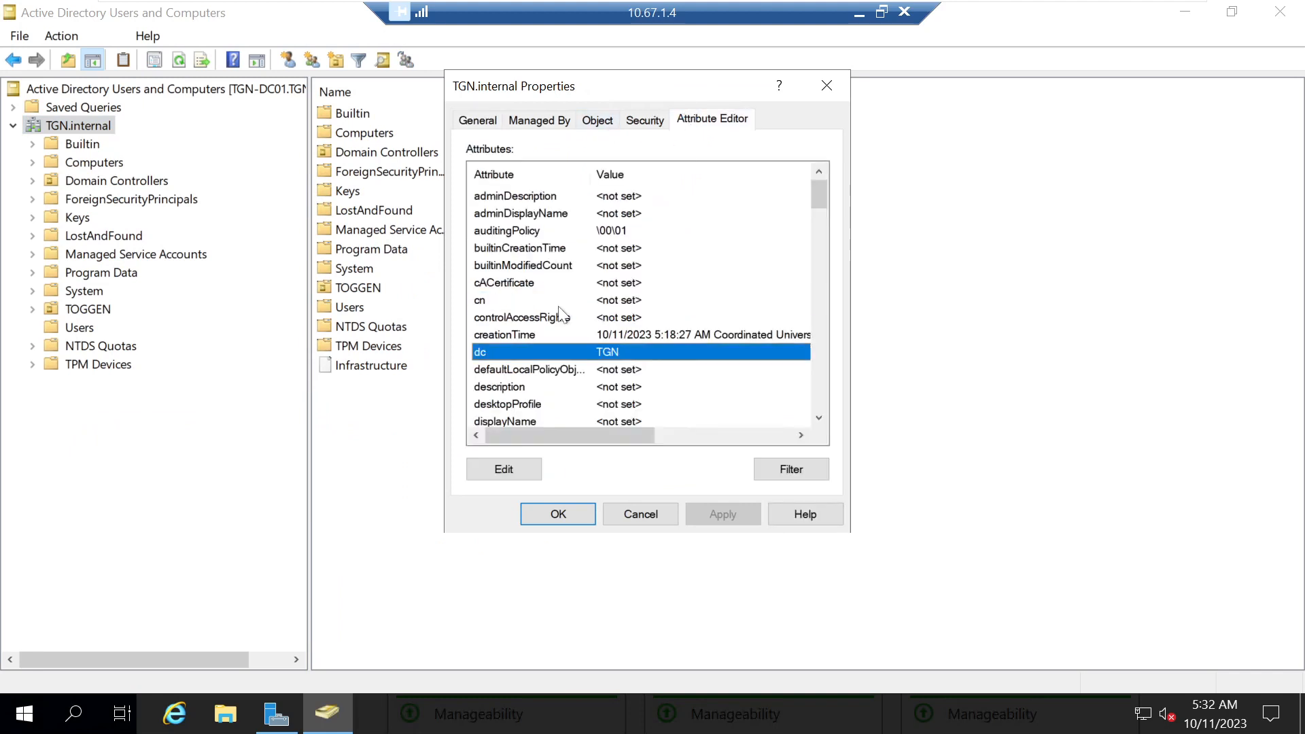
{"action": "scroll", "coordinate": [539, 378], "scroll_direction": "down", "scroll_amount": 1}
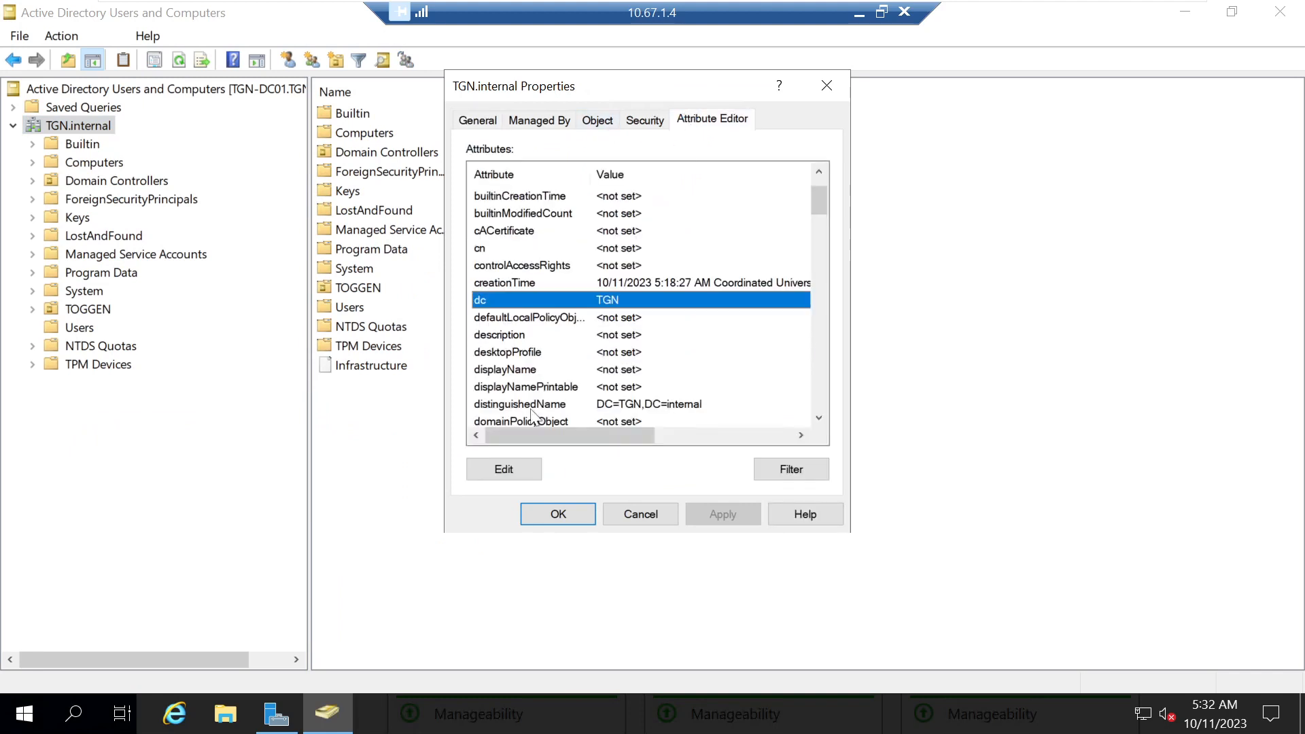
{"action": "left_click", "coordinate": [603, 405]}
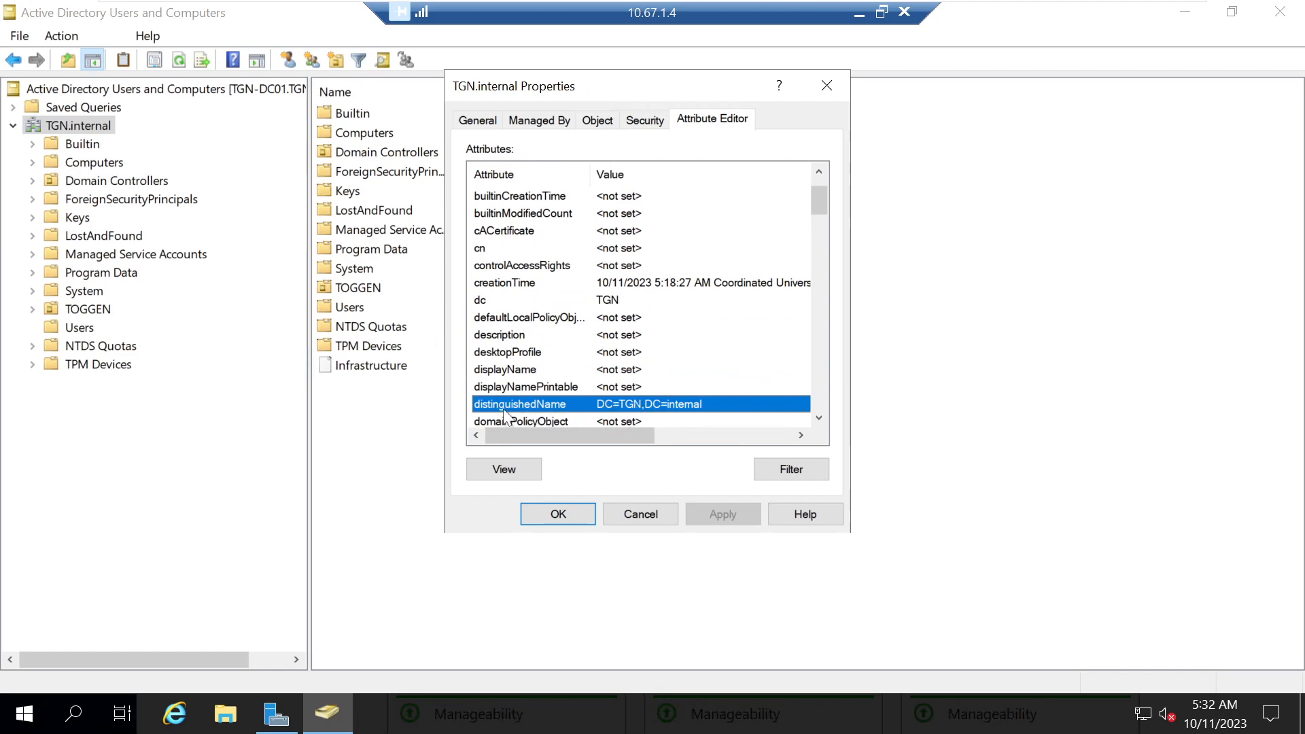
{"action": "left_click", "coordinate": [637, 512]}
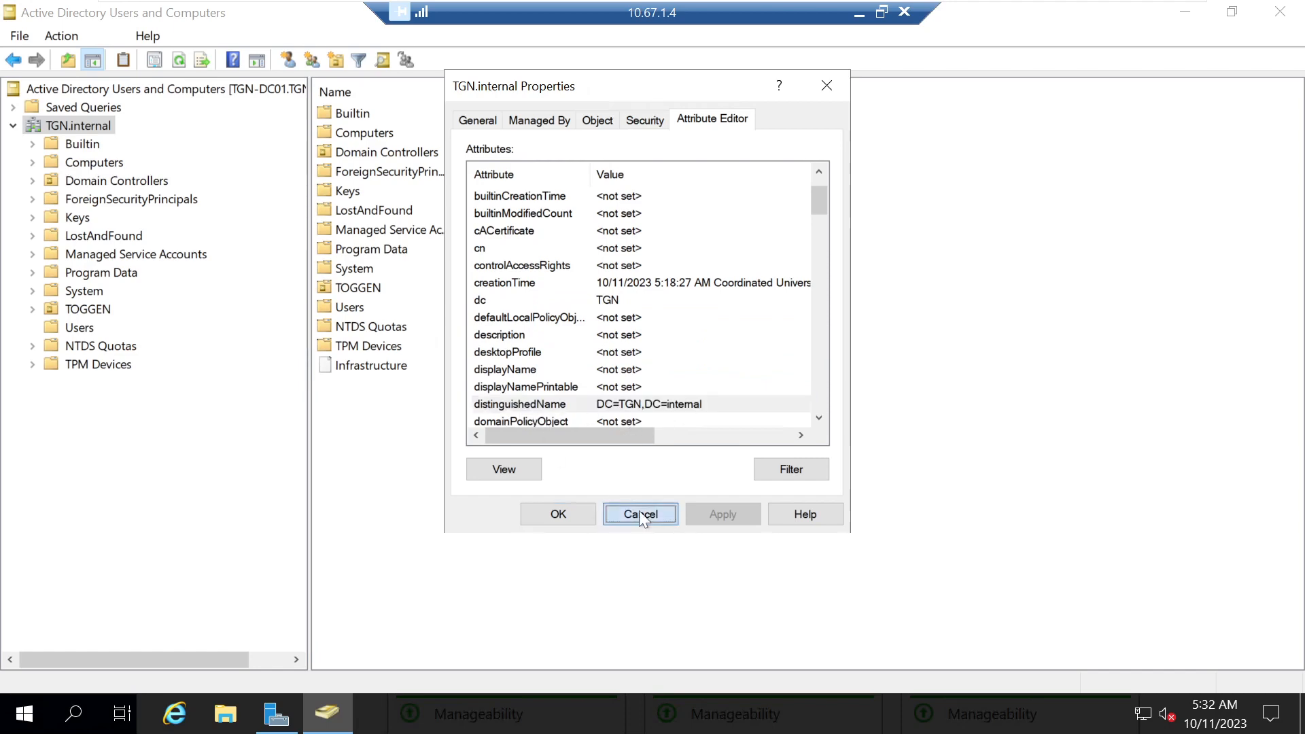
Step: Copy the TOGGEN unit's distinguishedName OU=TOGGEN,DC=TGN,DC=internal from its Attribute Editor
{"action": "left_click", "coordinate": [96, 311]}
{"action": "right_click", "coordinate": [96, 311]}
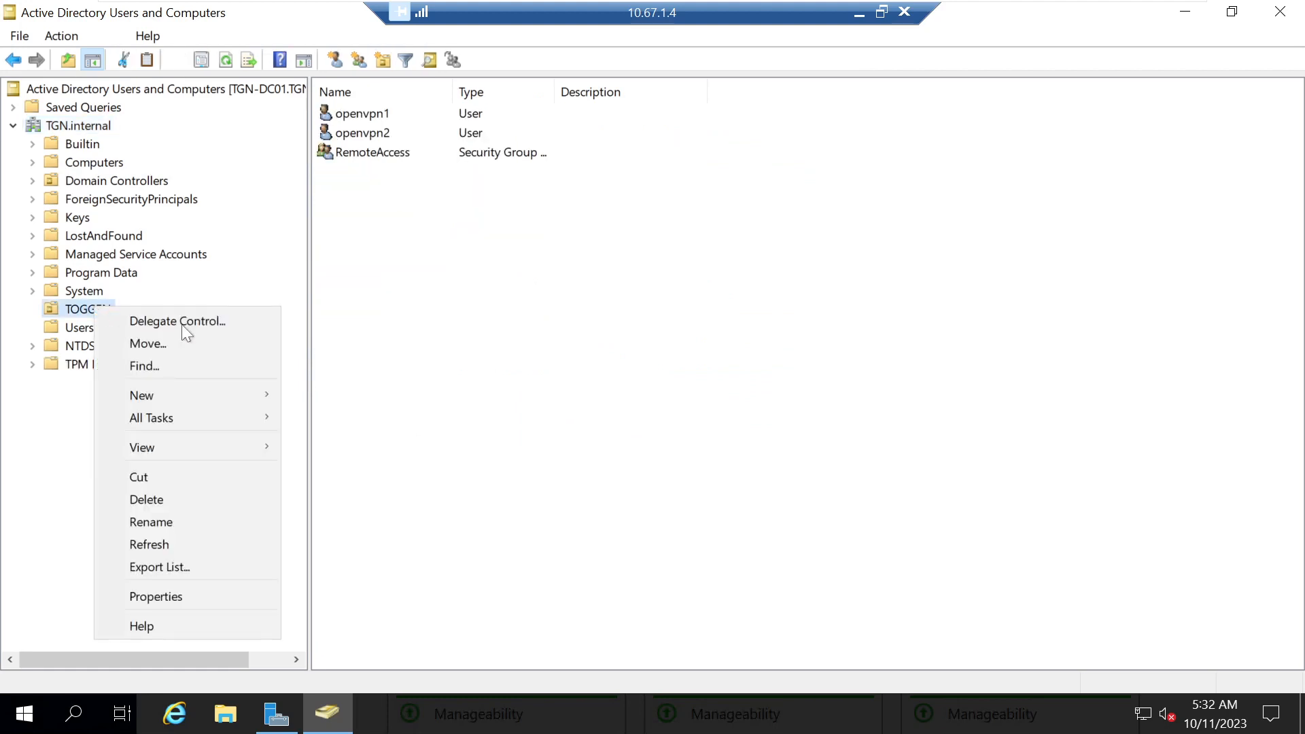
{"action": "left_click", "coordinate": [193, 597]}
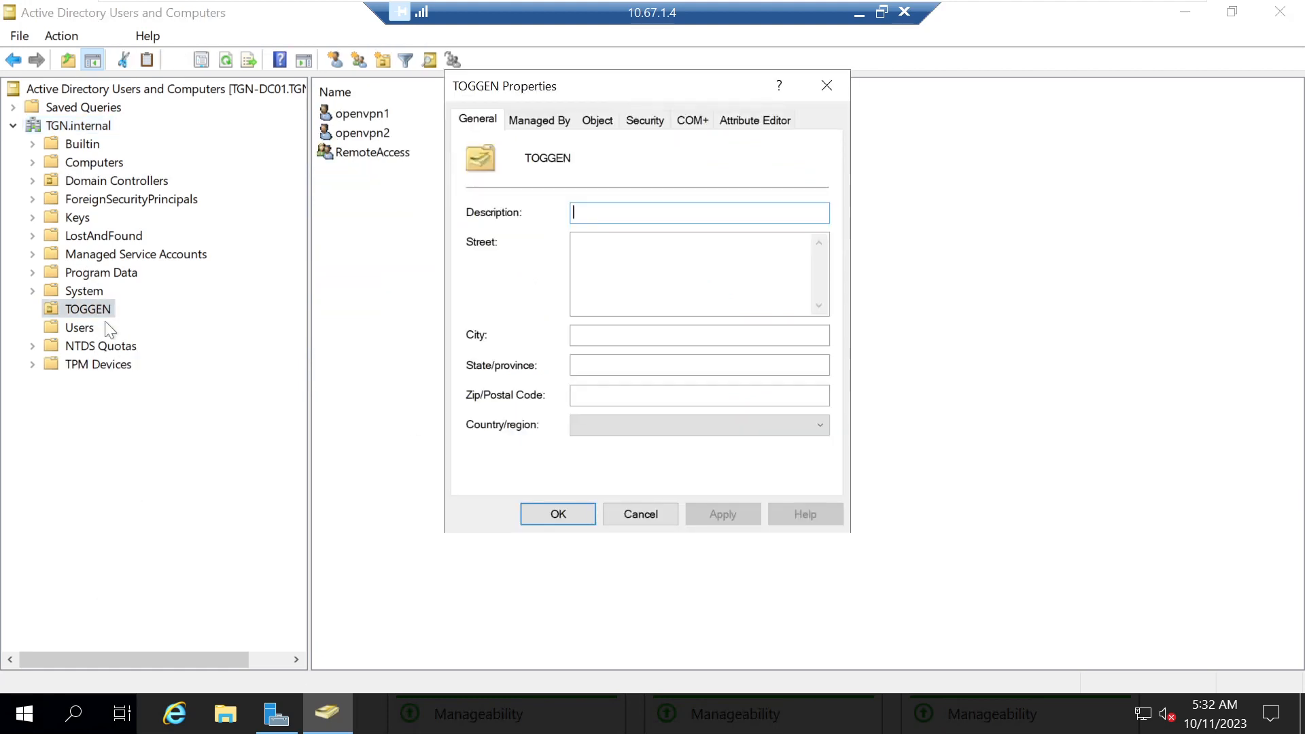
{"action": "left_click", "coordinate": [763, 121]}
{"action": "left_click", "coordinate": [585, 300]}
{"action": "left_click", "coordinate": [603, 421]}
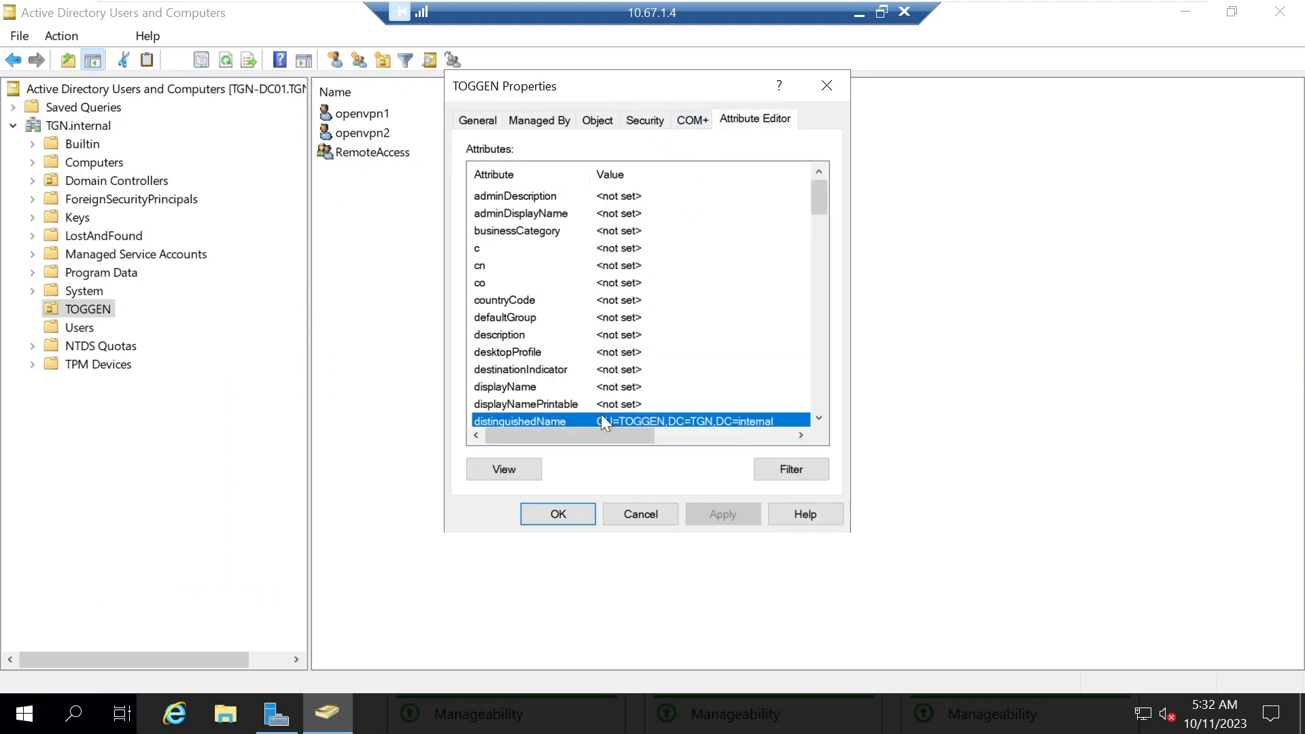
{"action": "double_click", "coordinate": [602, 417]}
{"action": "key", "text": "ctrl+c"}
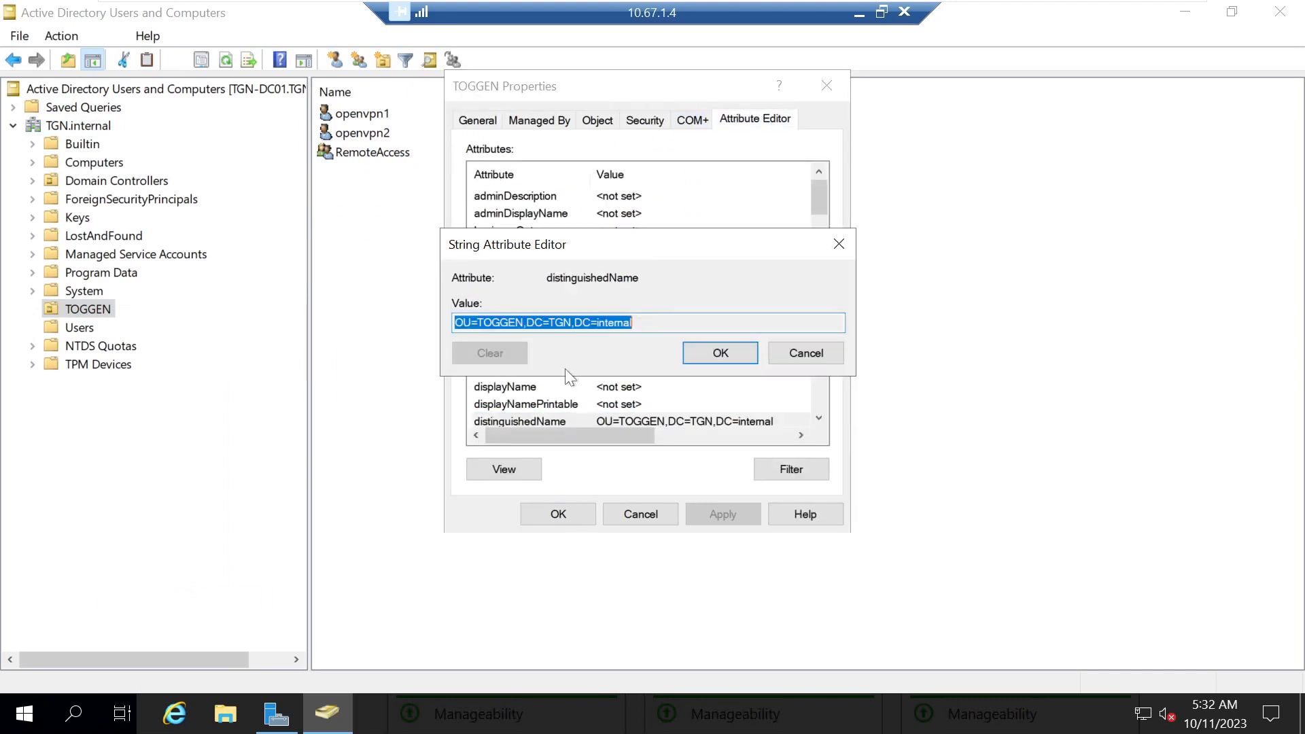
{"action": "left_click", "coordinate": [722, 354]}
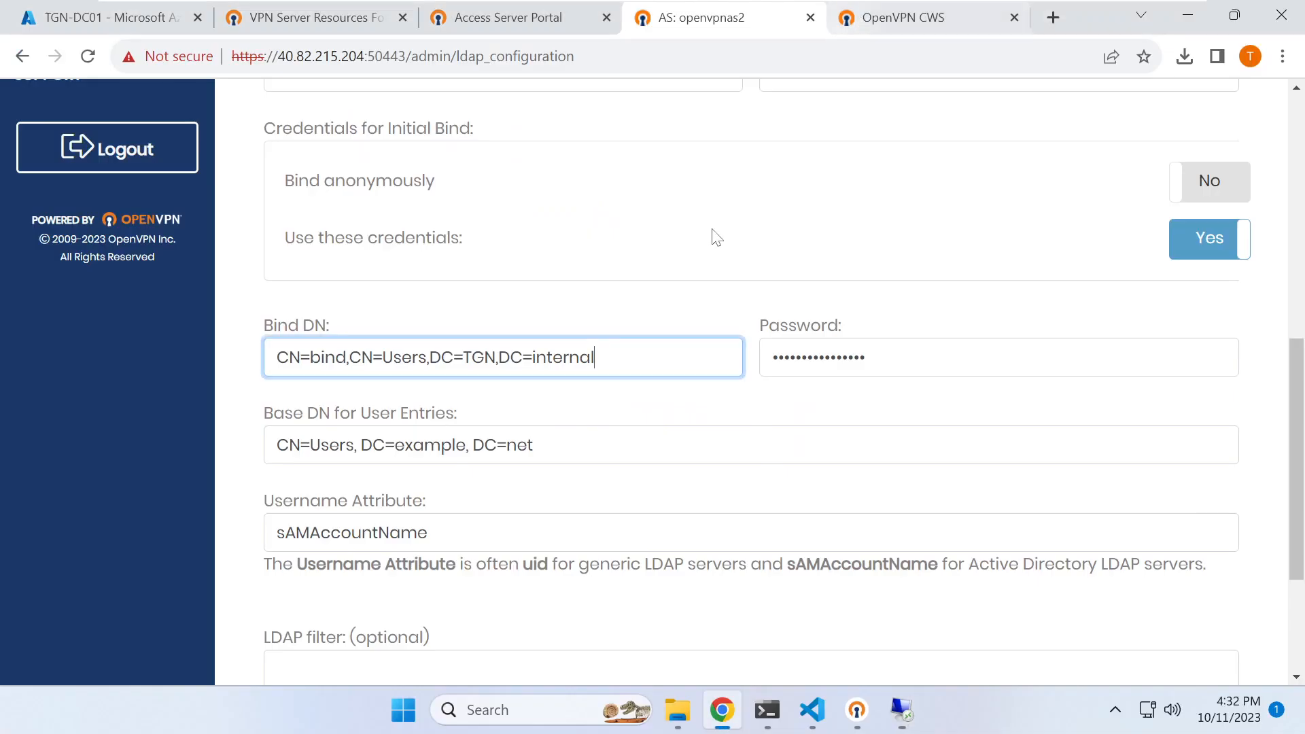
{"action": "left_click", "coordinate": [859, 12]}
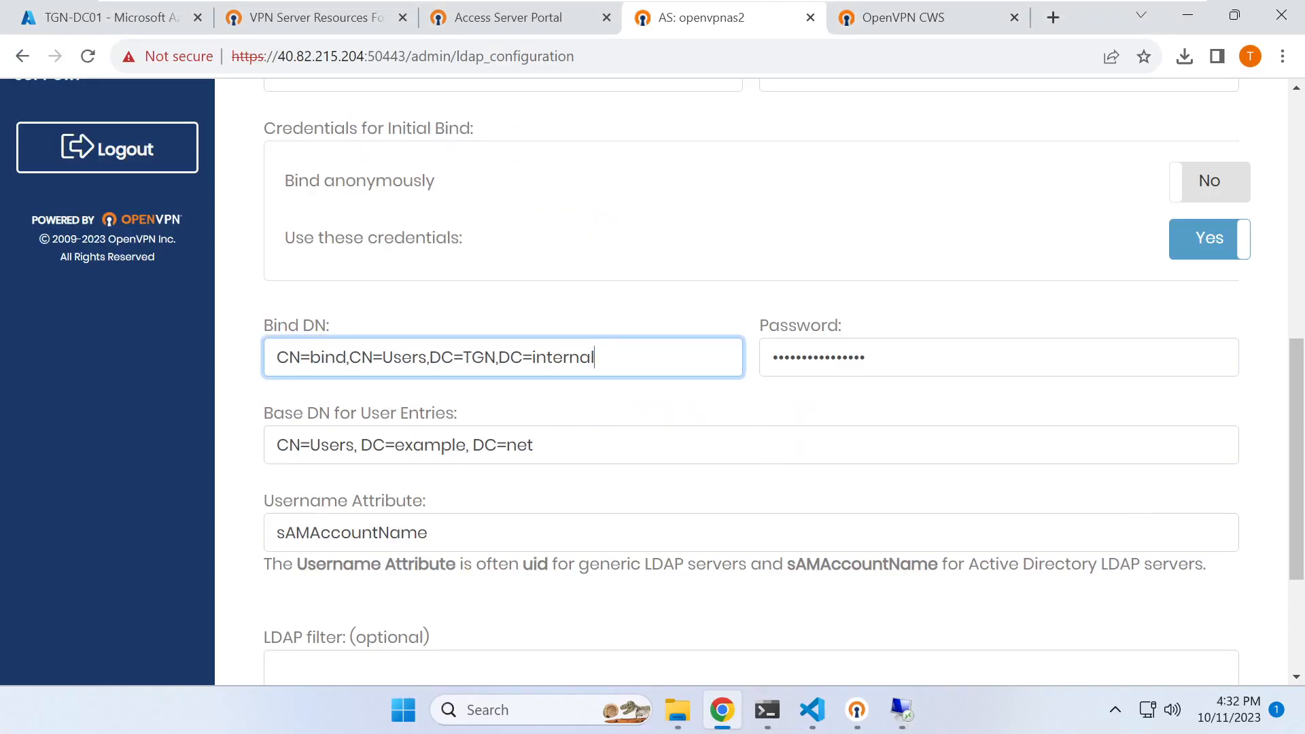
Step: Replace the example Base DN for User Entries with OU=TOGGEN,DC=TGN,DC=internal
{"action": "left_click", "coordinate": [310, 445]}
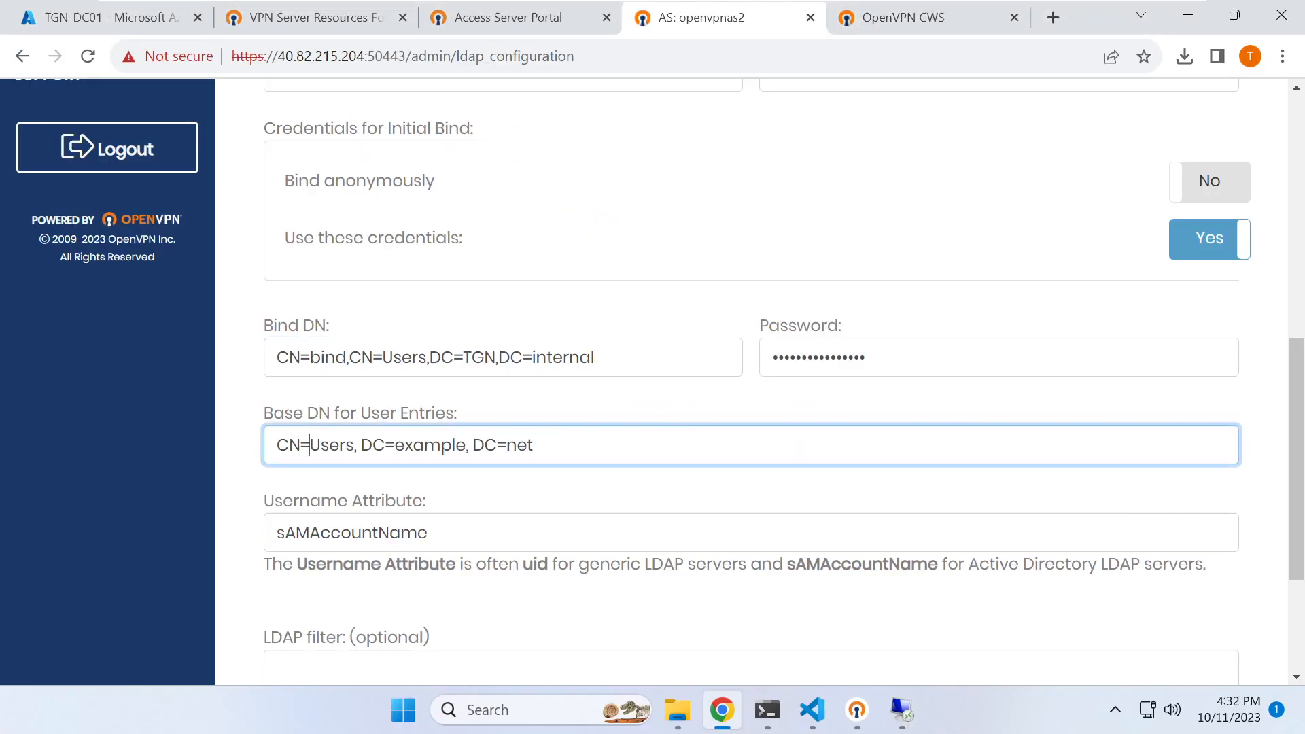
{"action": "key", "text": "shift+End"}
{"action": "key", "text": "ctrl+a"}
{"action": "key", "text": "ctrl+v"}
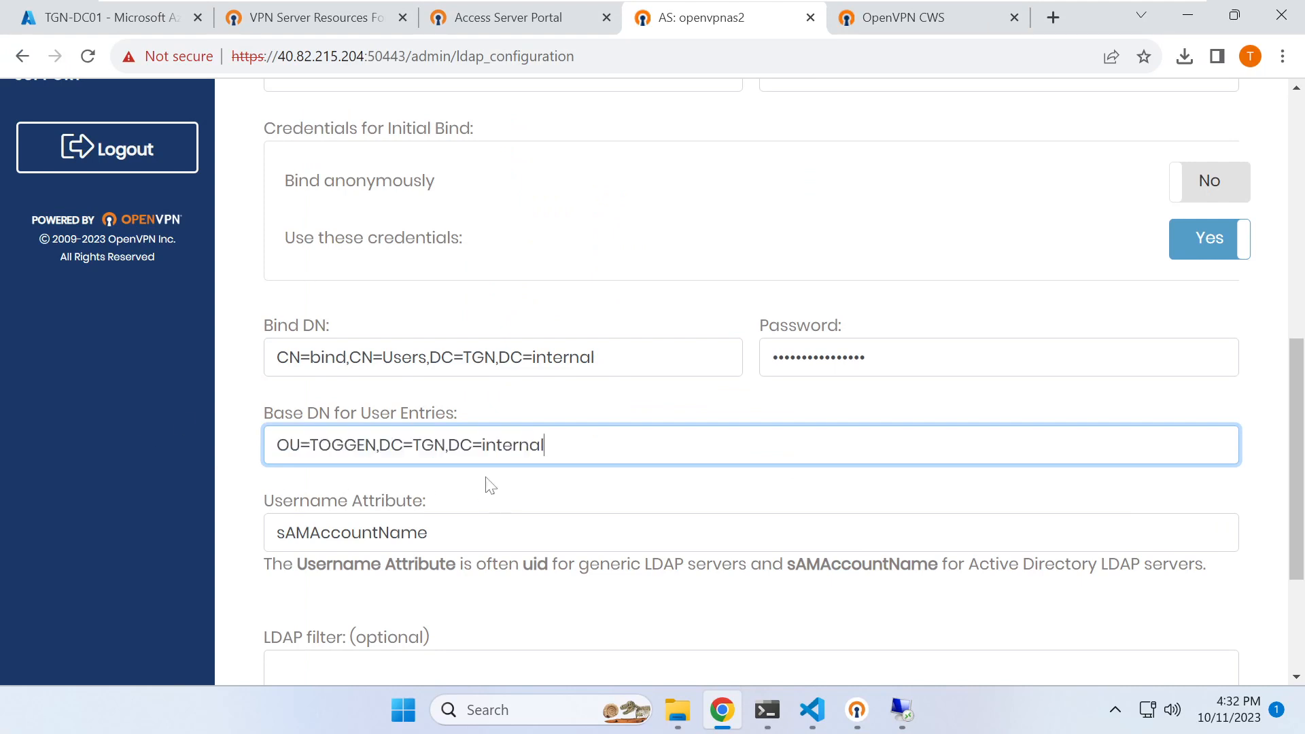
{"action": "scroll", "coordinate": [490, 484], "scroll_direction": "down", "scroll_amount": 2}
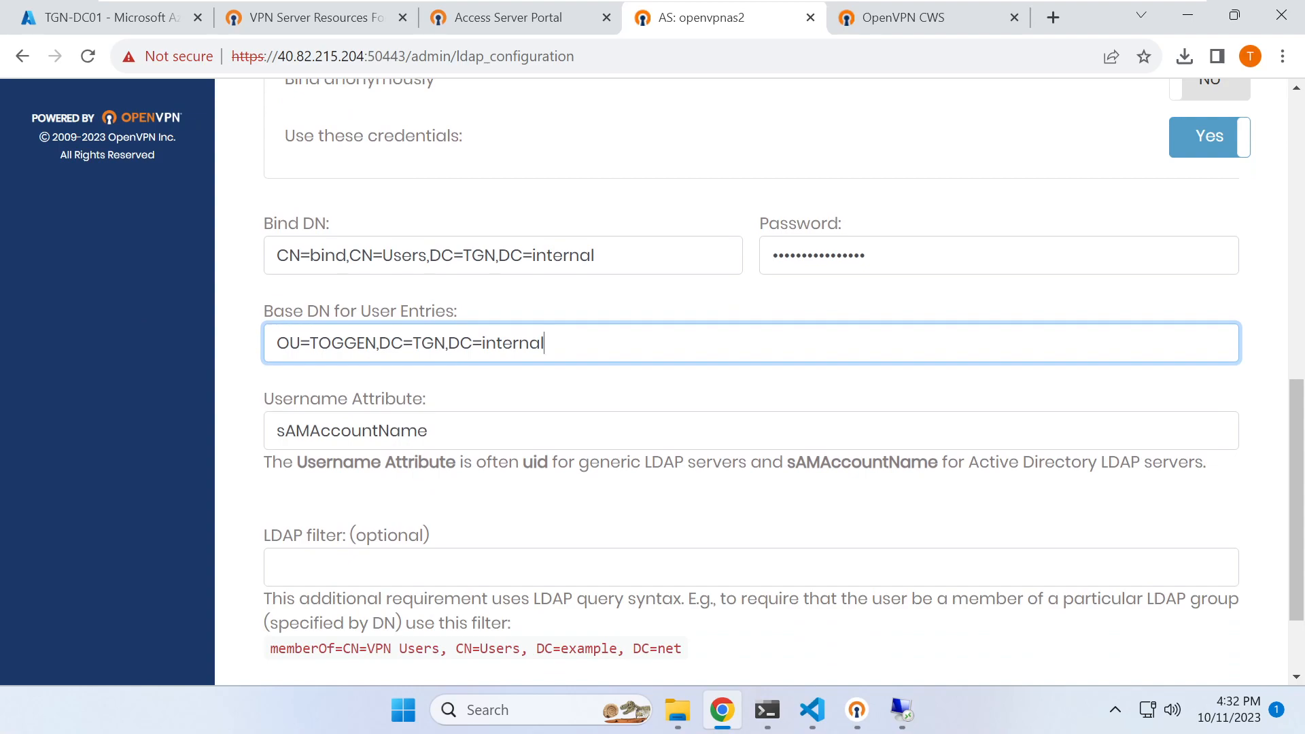
{"action": "left_click_drag", "start_coordinate": [462, 433], "coordinate": [174, 449]}
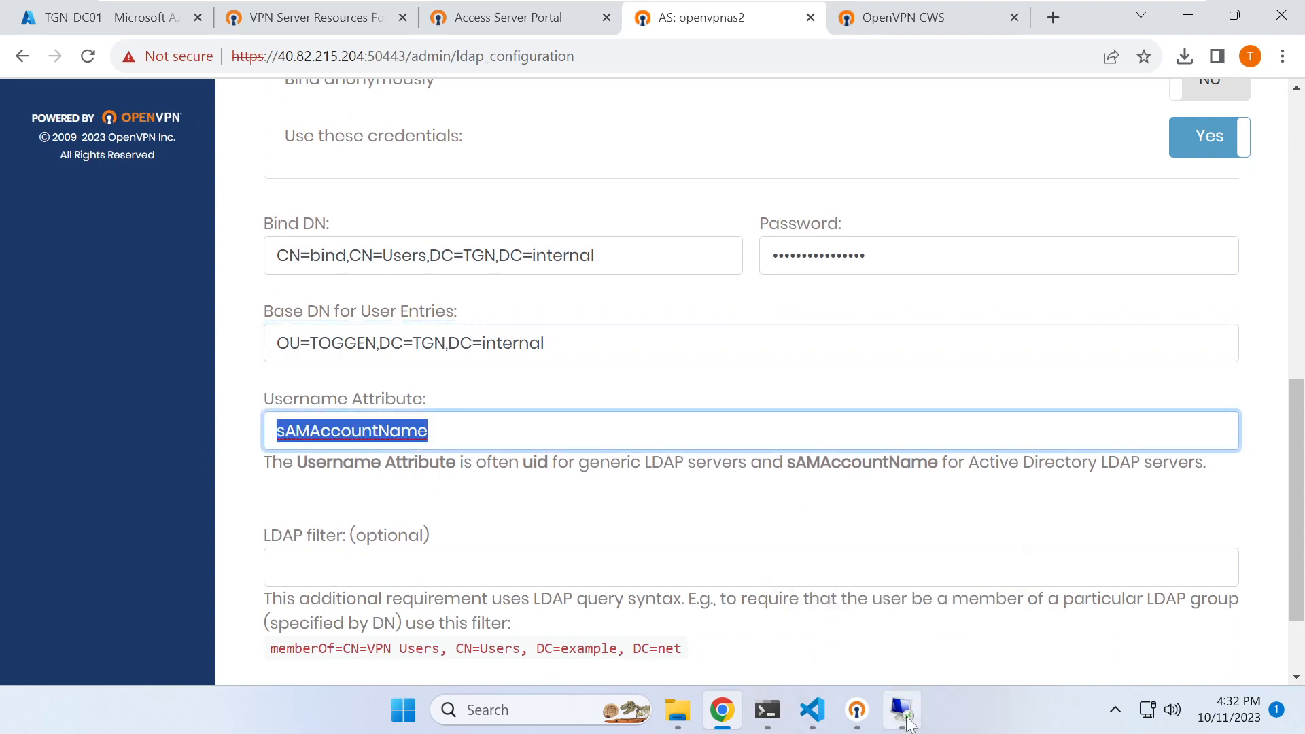
{"action": "left_click", "coordinate": [901, 711]}
{"action": "left_click", "coordinate": [665, 513]}
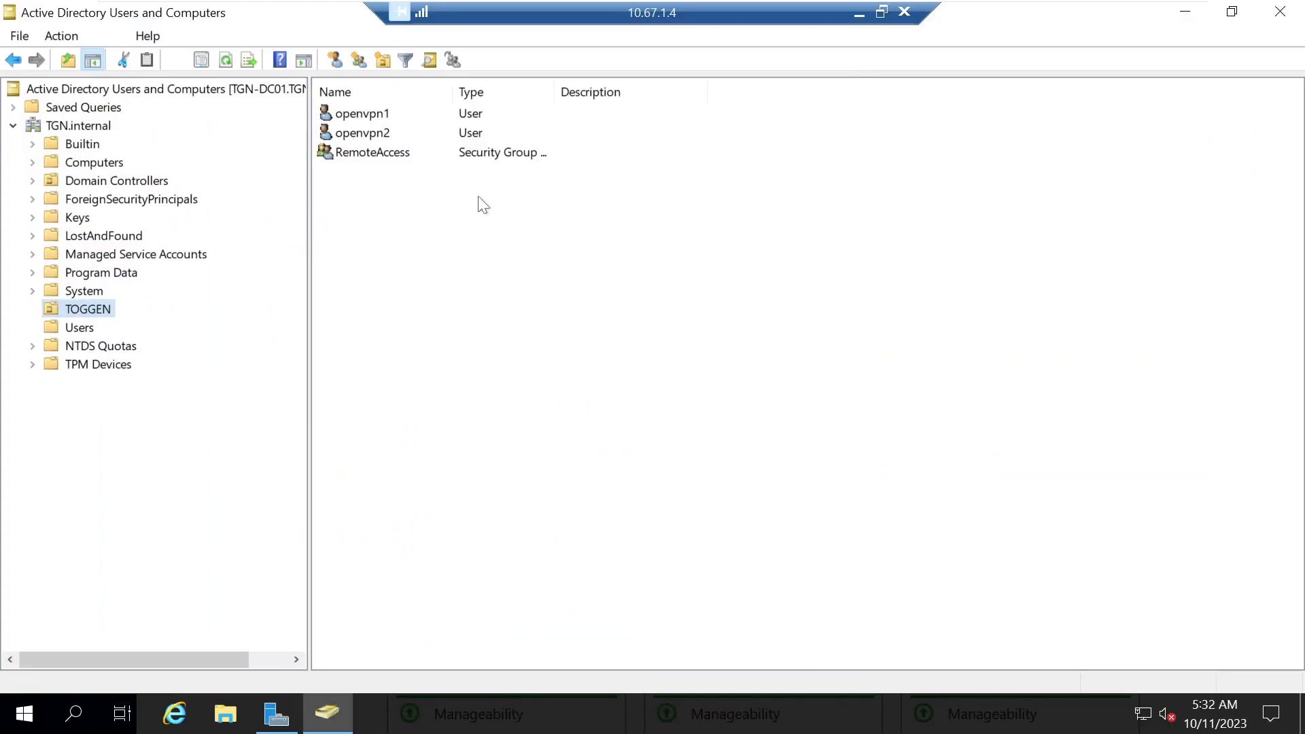
{"action": "right_click", "coordinate": [392, 114]}
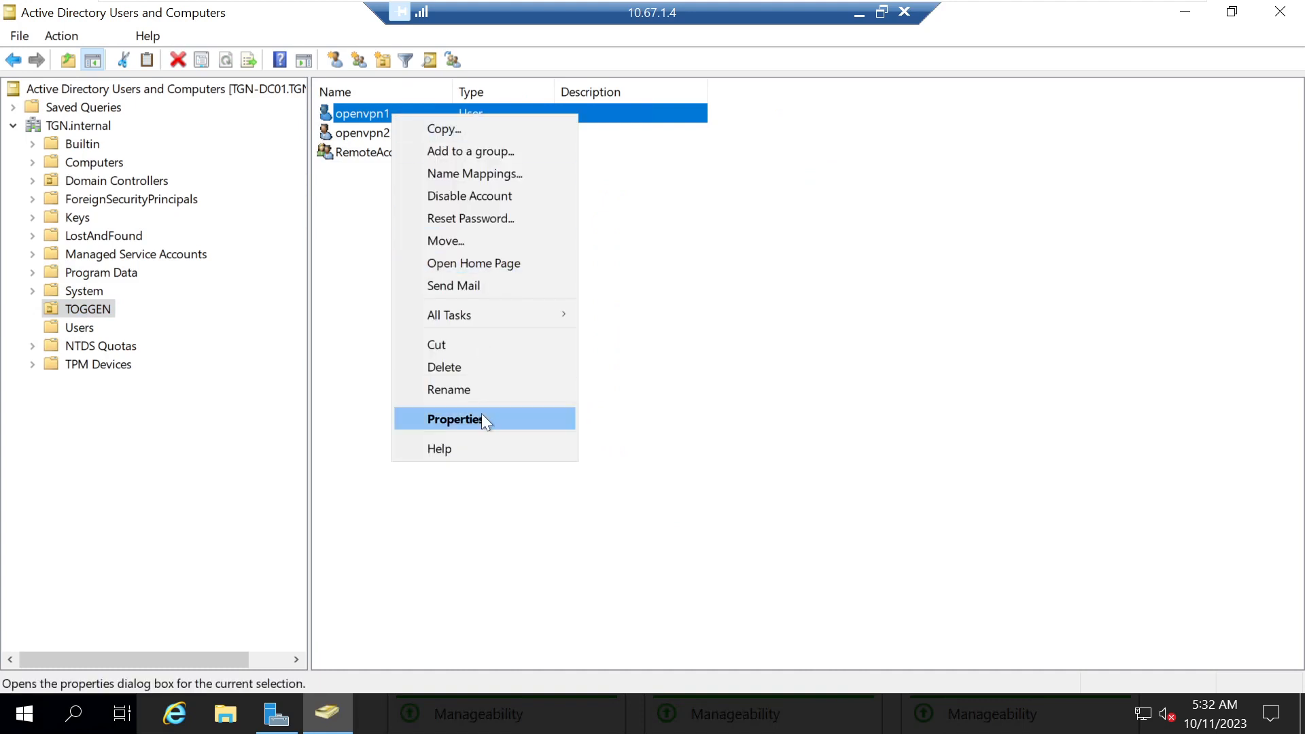
{"action": "left_click", "coordinate": [483, 417]}
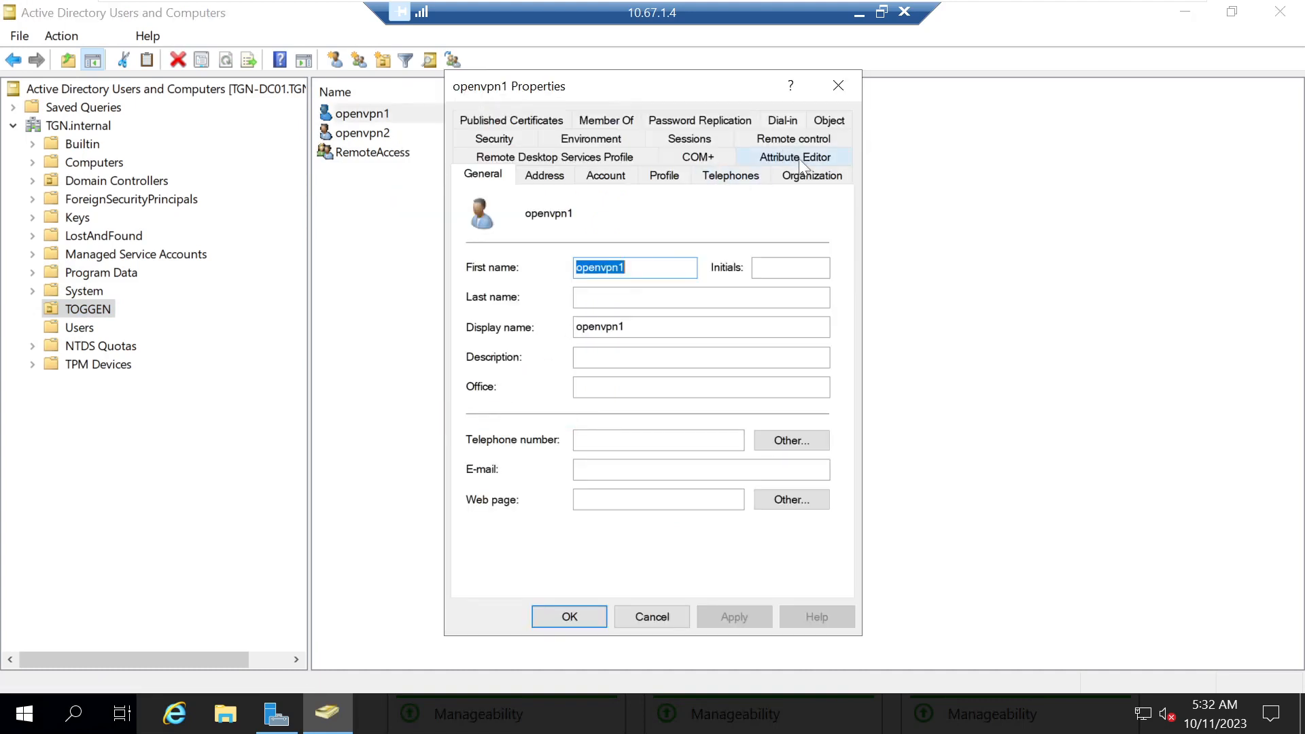
{"action": "left_click", "coordinate": [800, 162]}
{"action": "left_click", "coordinate": [542, 325]}
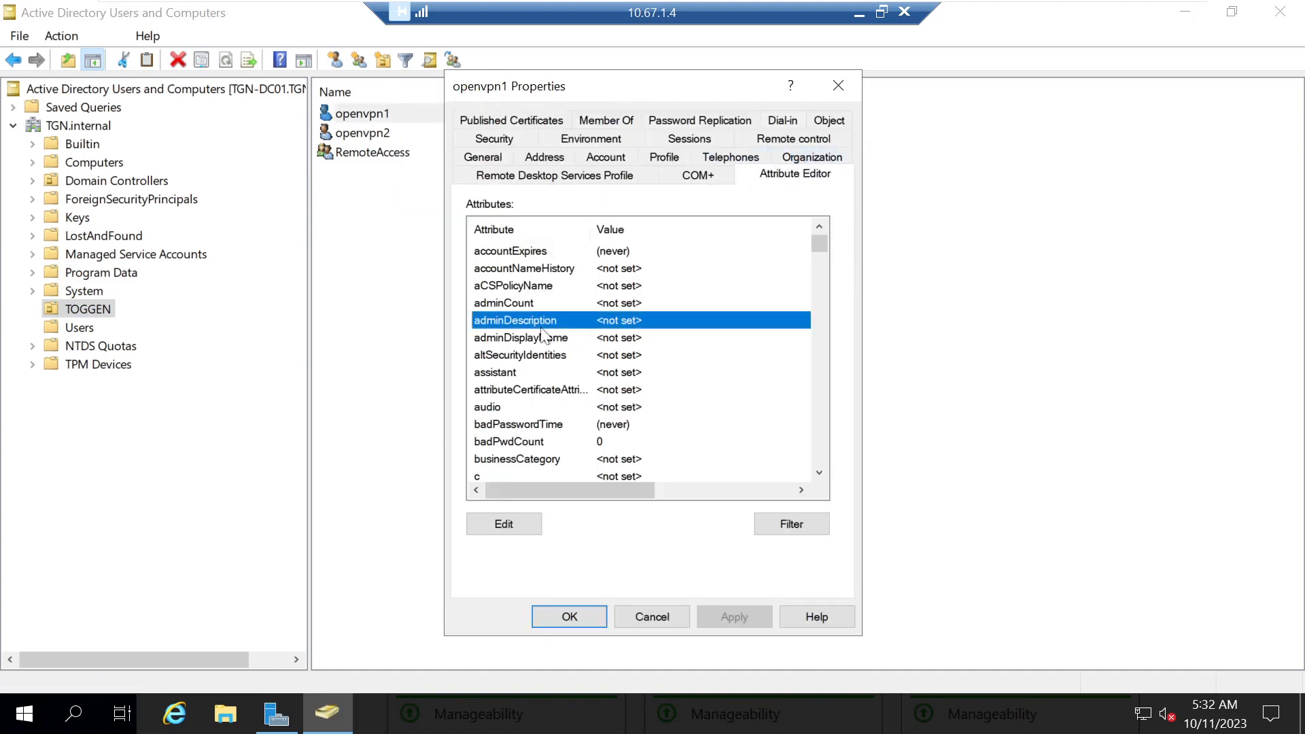
{"action": "key", "text": "s"}
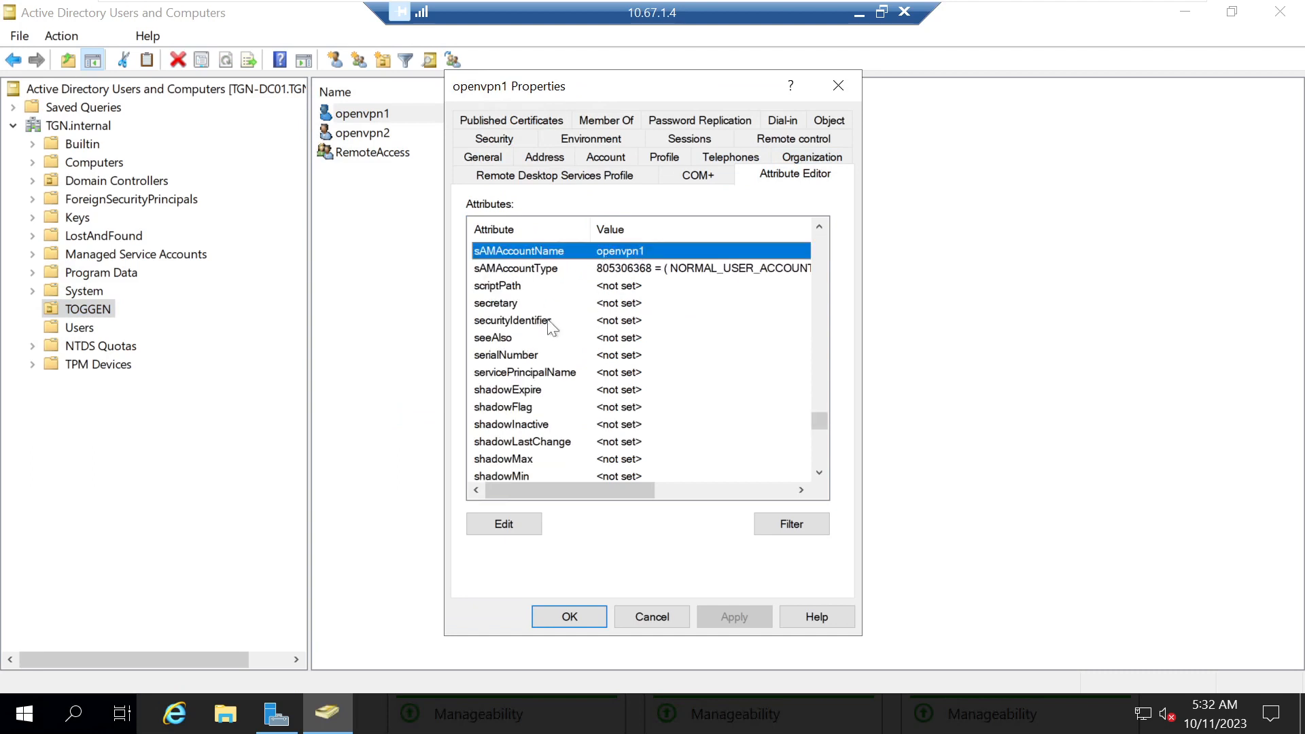
{"action": "key", "text": "u"}
{"action": "scroll", "coordinate": [558, 333], "scroll_direction": "down", "scroll_amount": 1}
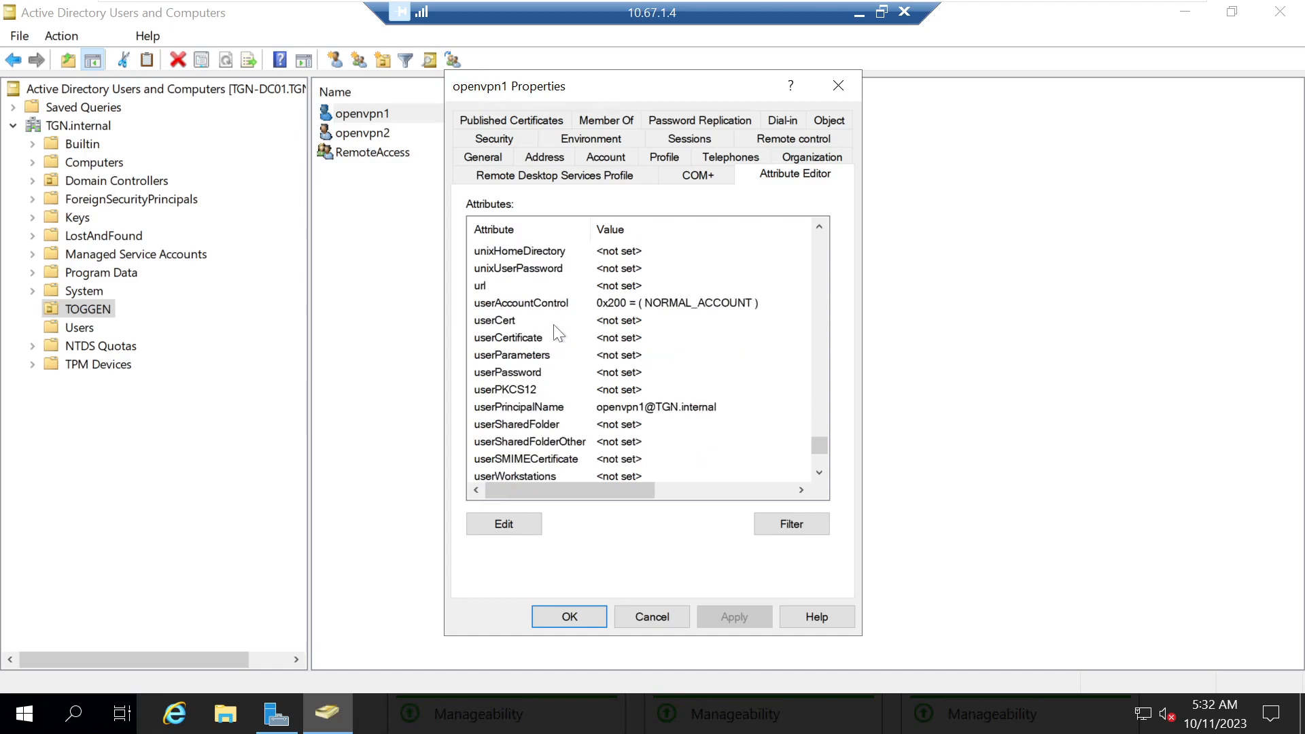
{"action": "left_click", "coordinate": [548, 408]}
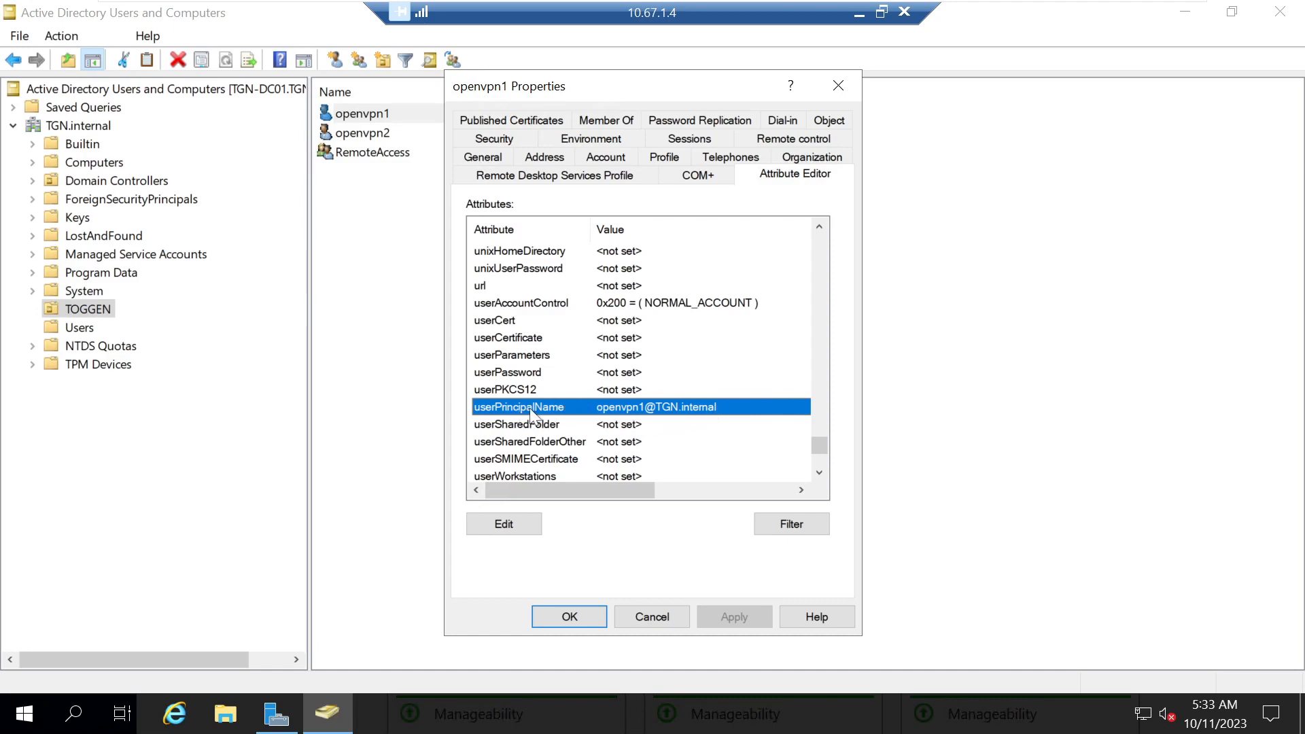
{"action": "left_click", "coordinate": [859, 12]}
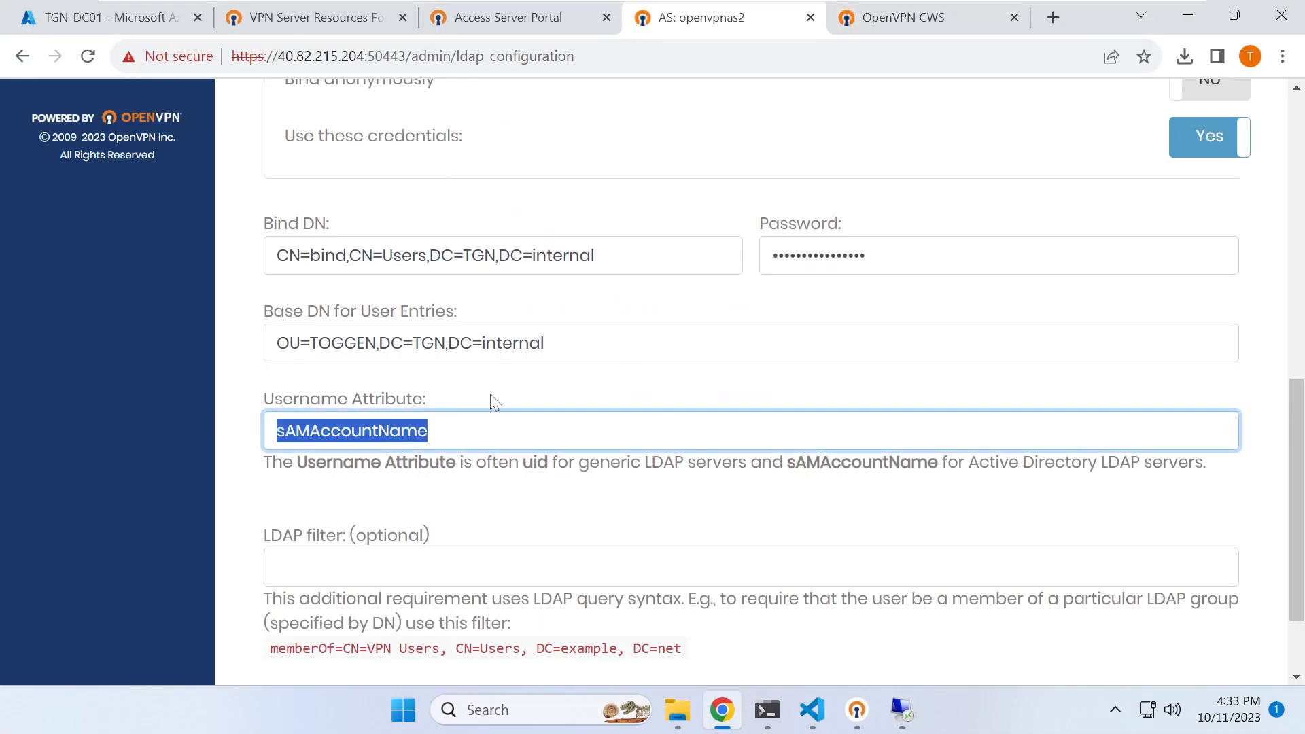
Step: Enter memberOf= as the start of the LDAP filter for group membership
{"action": "scroll", "coordinate": [491, 401], "scroll_direction": "down", "scroll_amount": 2}
{"action": "left_click", "coordinate": [496, 445]}
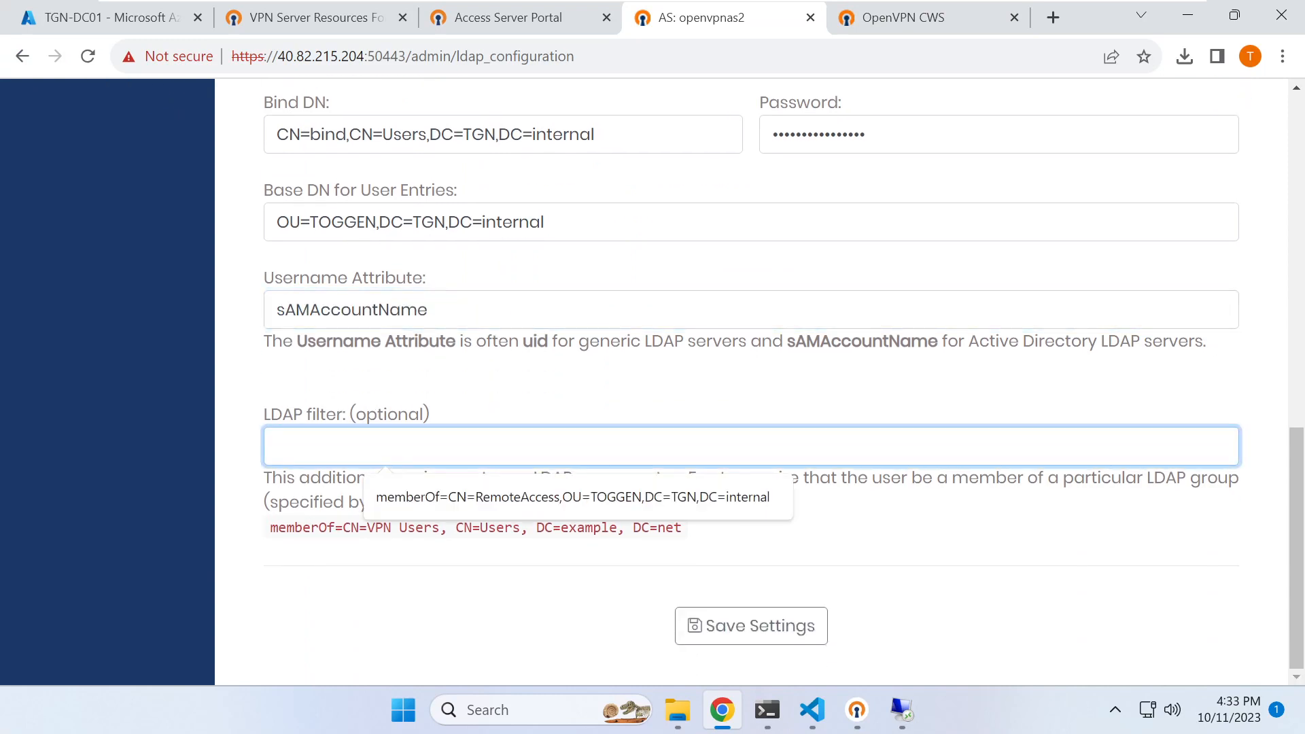
{"action": "scroll", "coordinate": [401, 367], "scroll_direction": "up", "scroll_amount": 2}
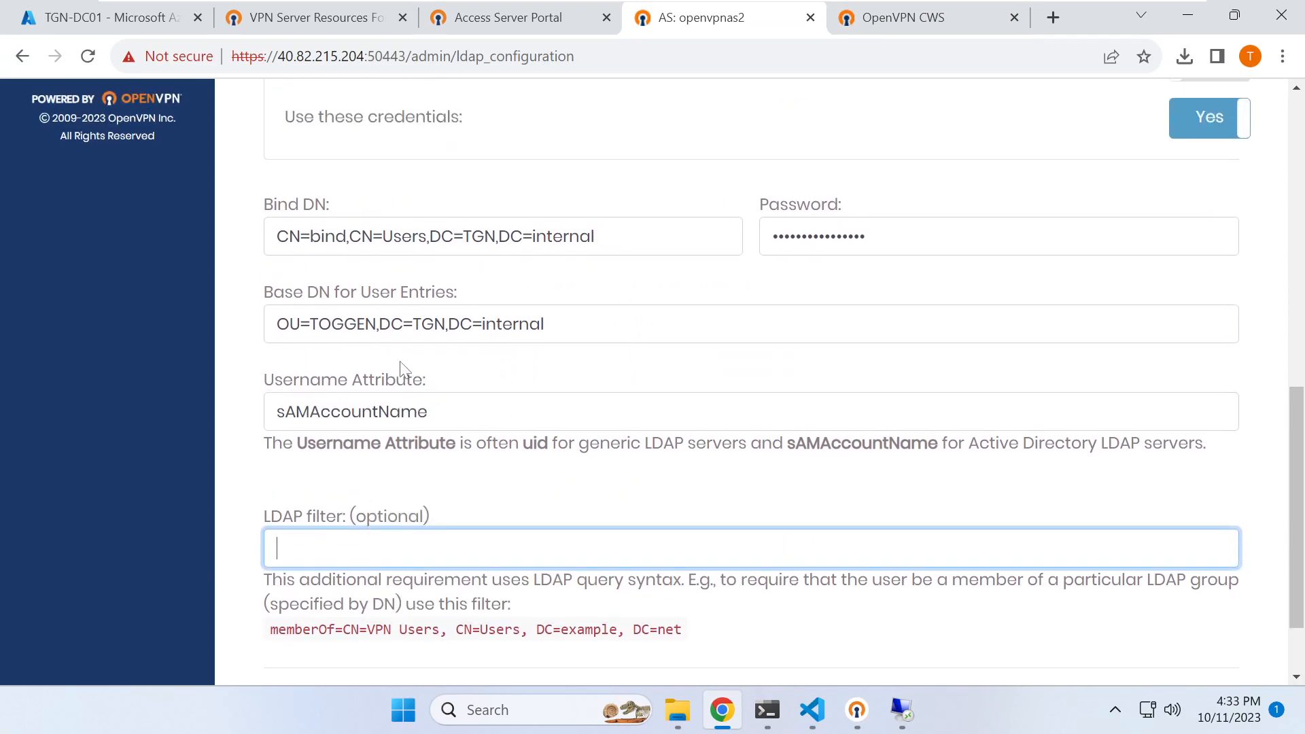
{"action": "left_click_drag", "start_coordinate": [276, 324], "coordinate": [545, 324]}
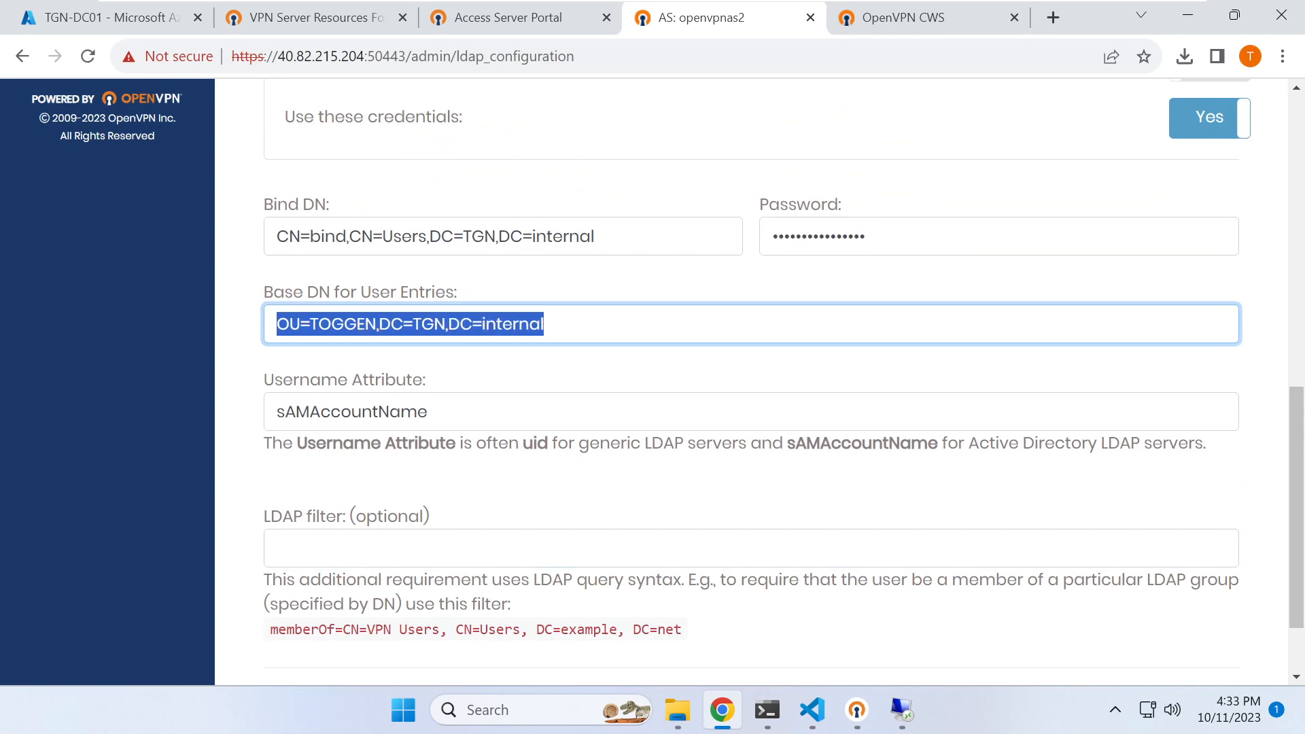
{"action": "left_click", "coordinate": [277, 548]}
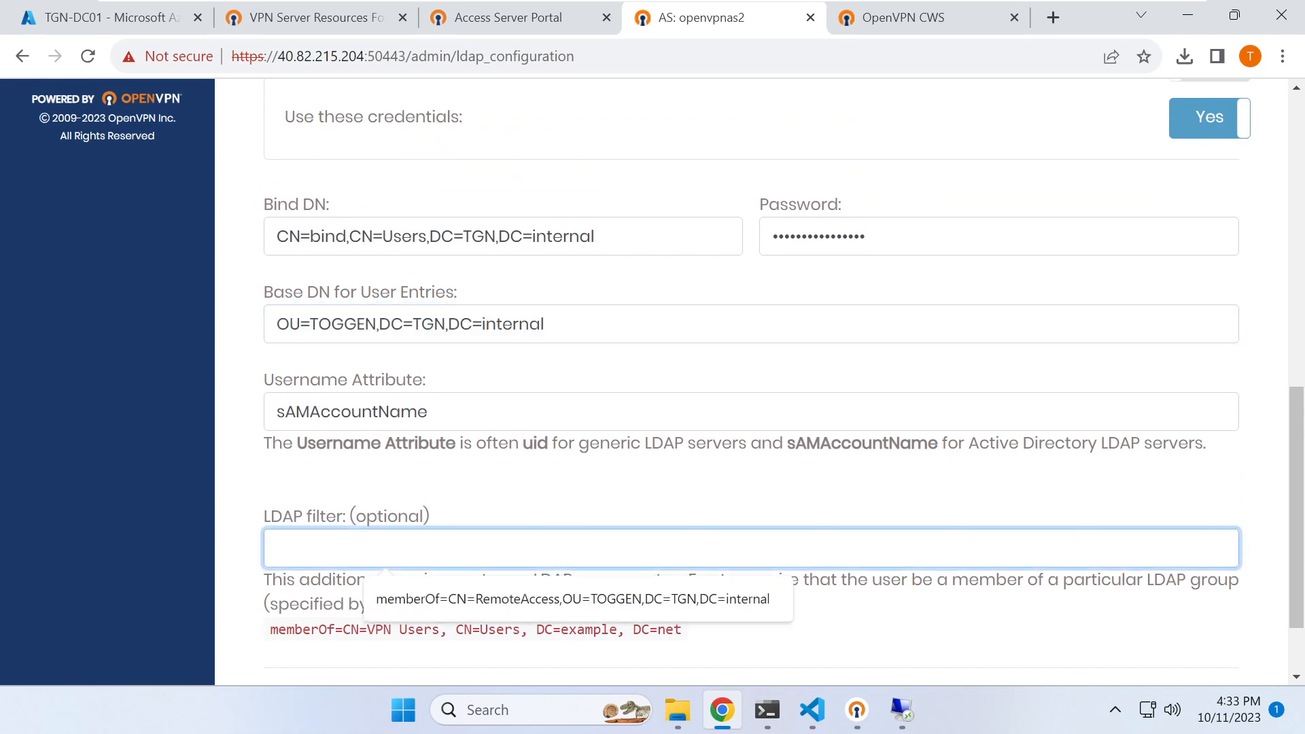
{"action": "type", "text": "memer"}
{"action": "key", "text": "BackSpace"}
{"action": "type", "text": "berOf="}
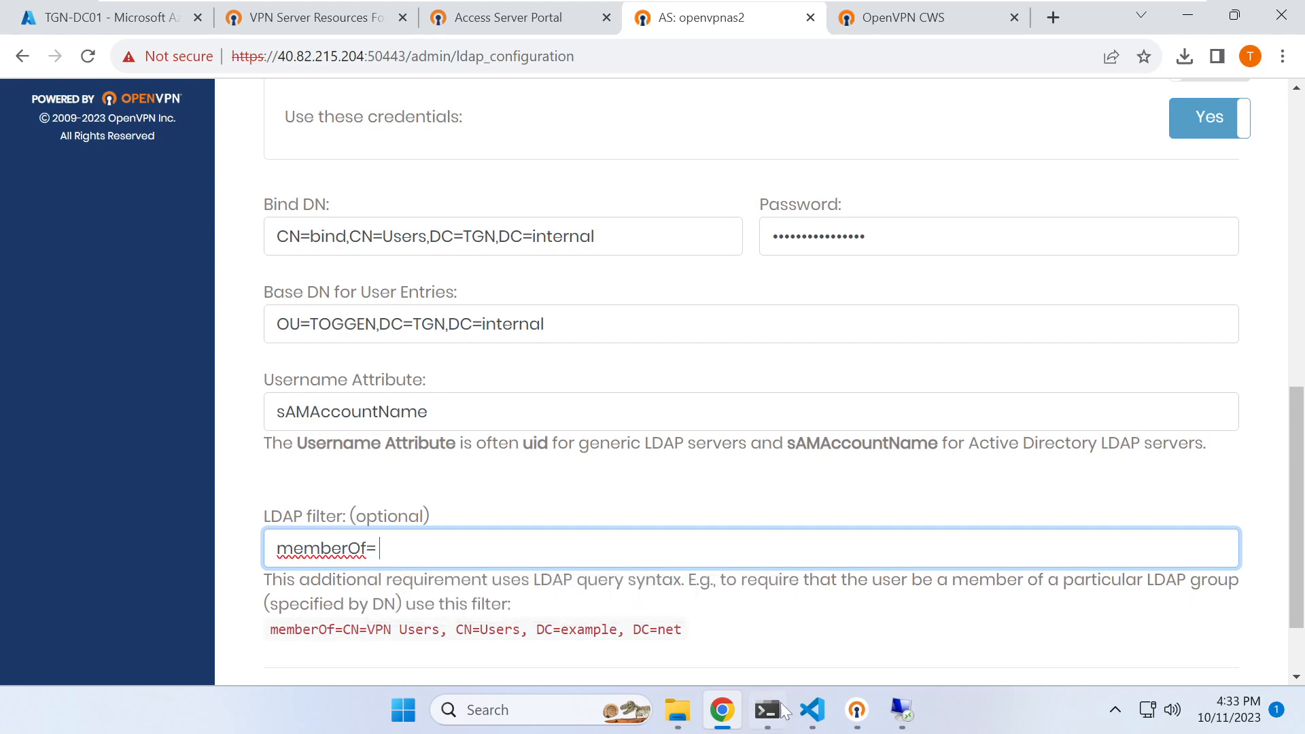
{"action": "left_click", "coordinate": [901, 710]}
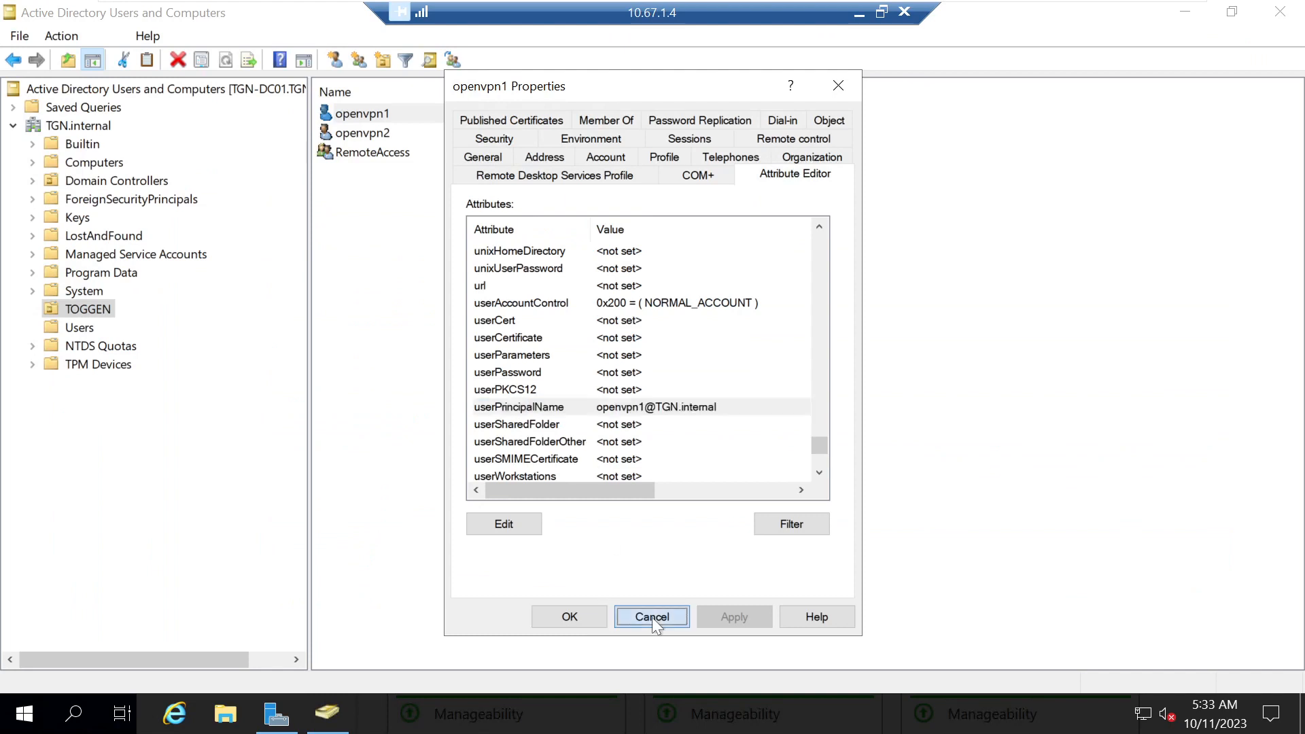
Step: Look up the RemoteAccess group's distinguishedName in its Attribute Editor
{"action": "left_click", "coordinate": [651, 618]}
{"action": "left_click", "coordinate": [396, 161]}
{"action": "right_click", "coordinate": [396, 158]}
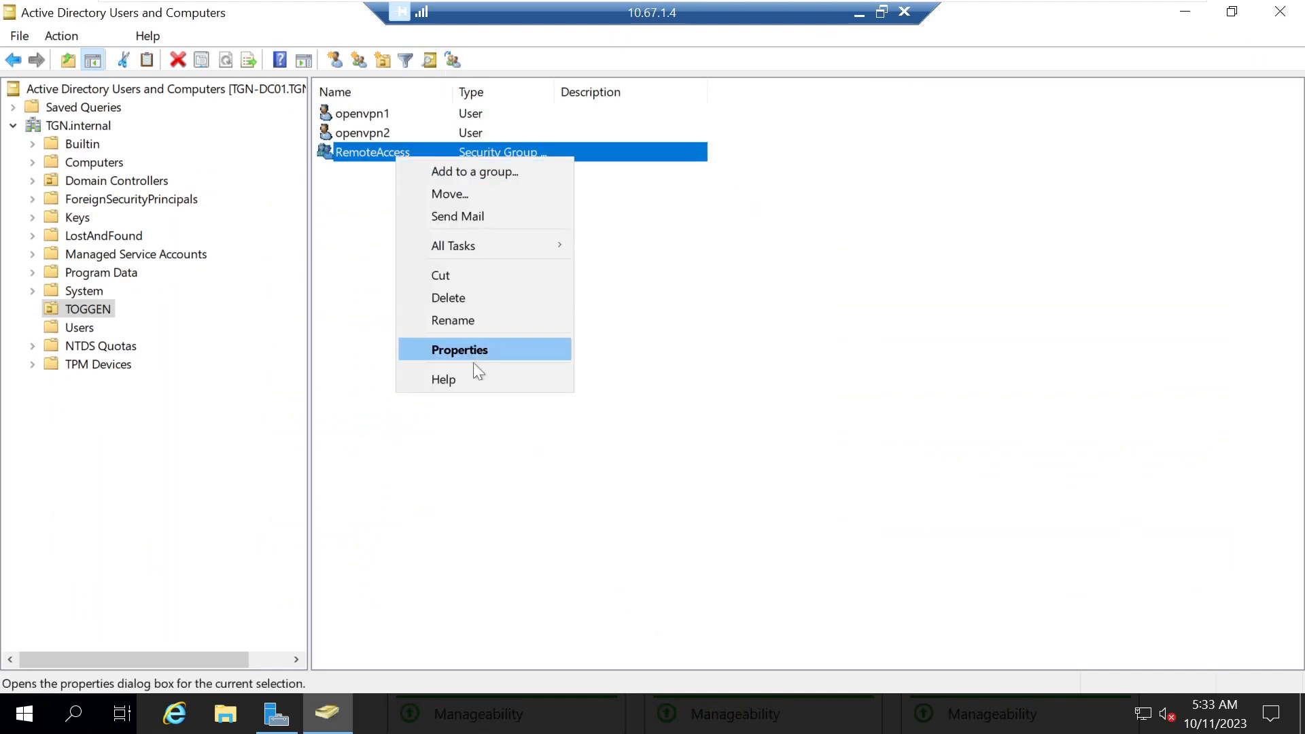
{"action": "left_click", "coordinate": [475, 349]}
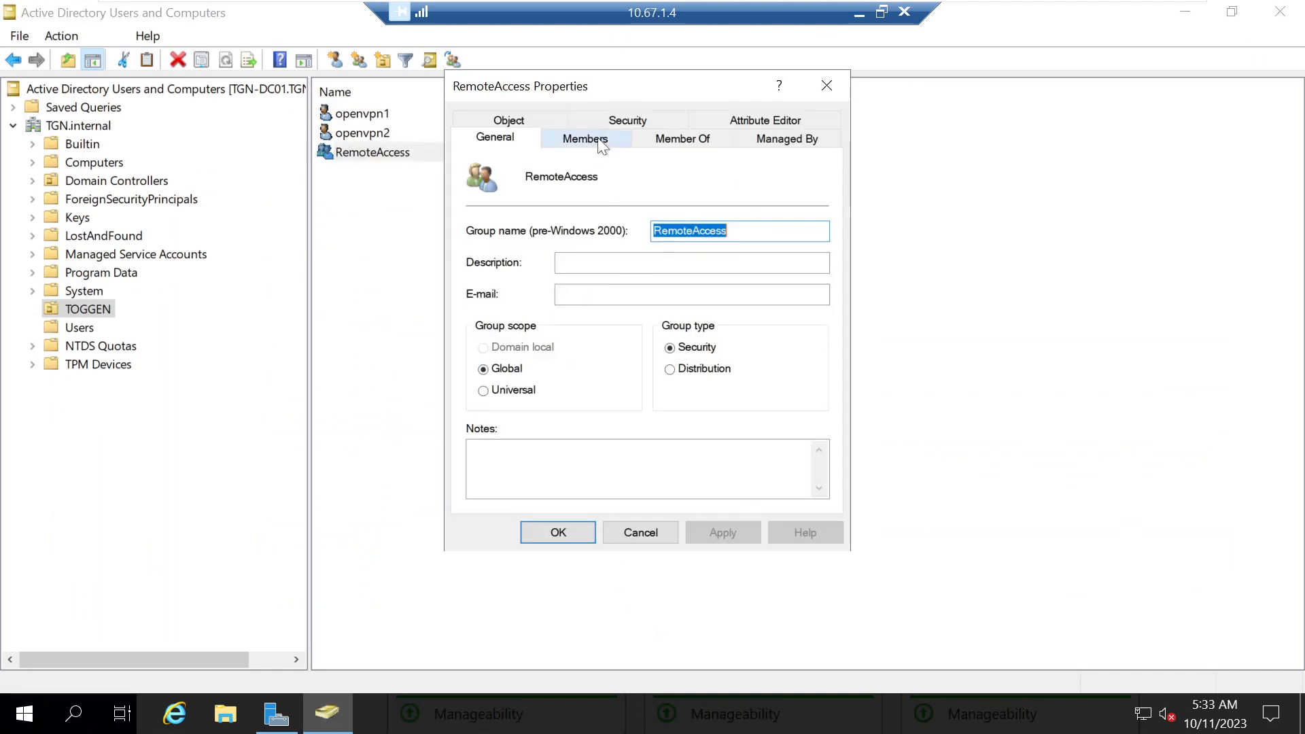
{"action": "left_click", "coordinate": [755, 120]}
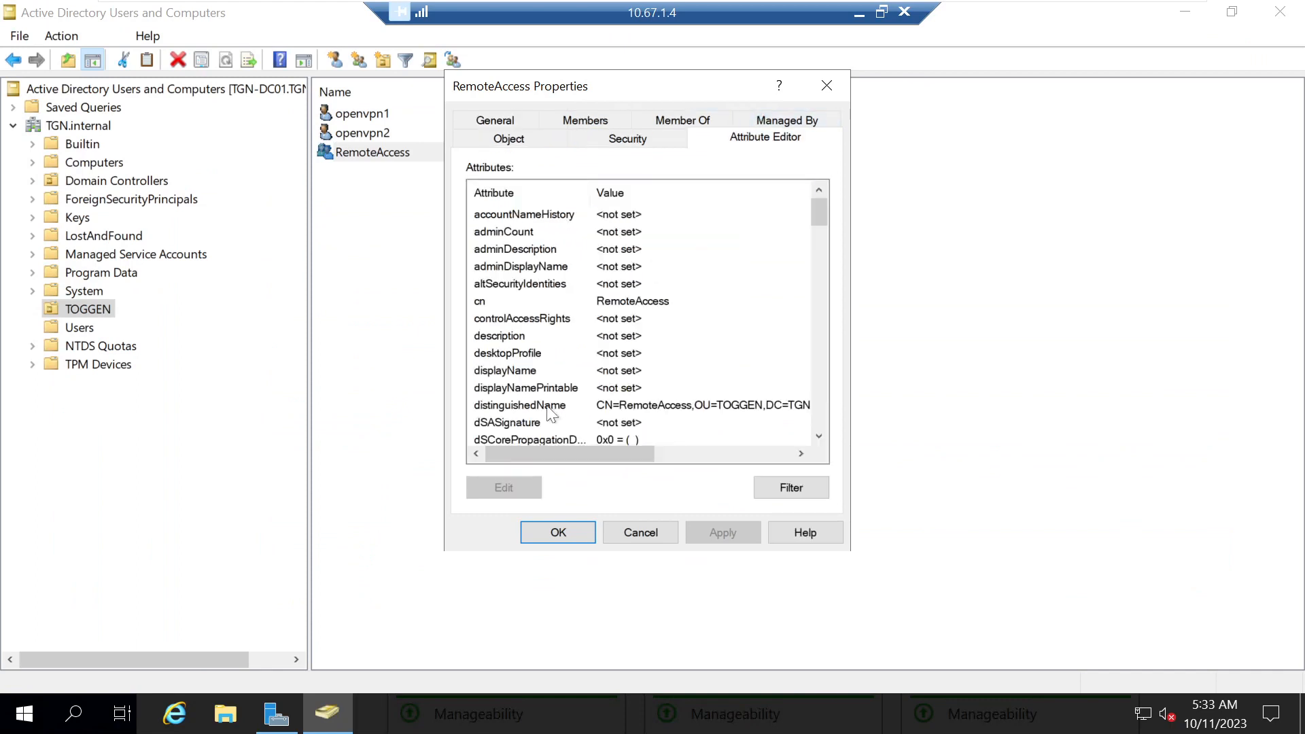
{"action": "double_click", "coordinate": [534, 405]}
{"action": "key", "text": "ctrl+c"}
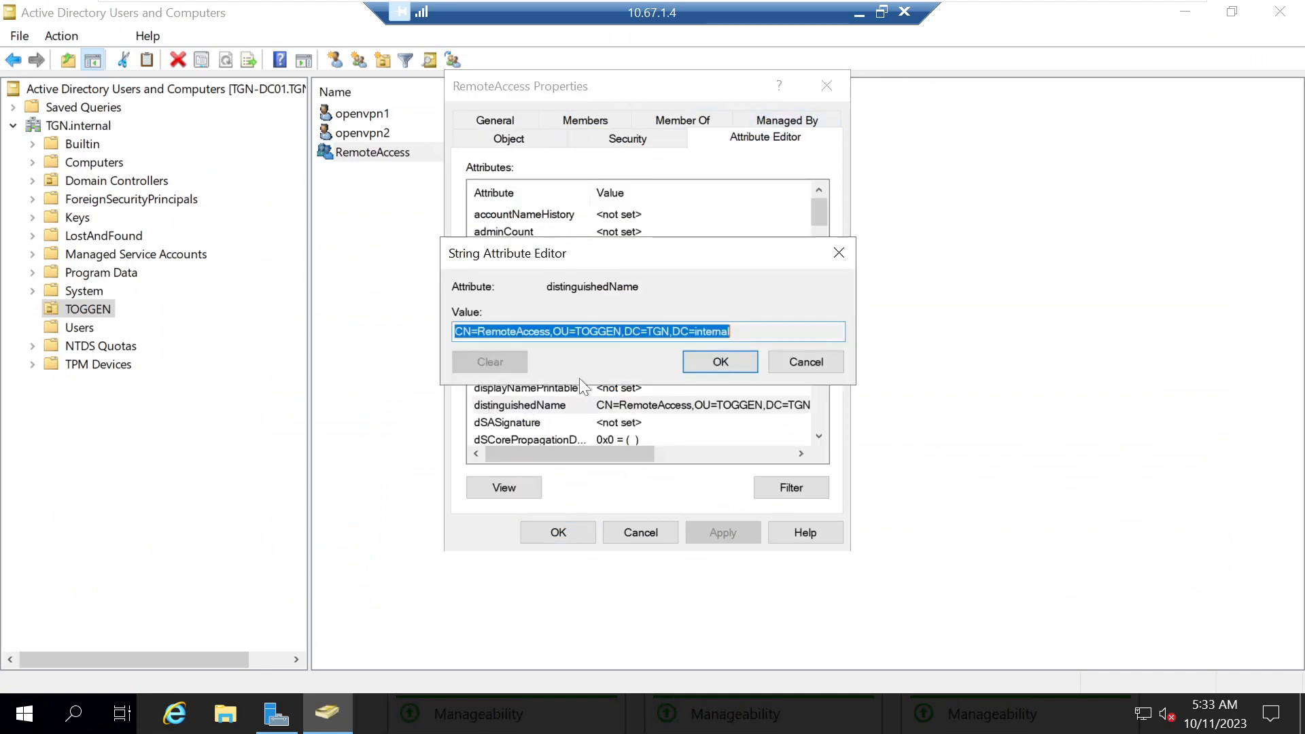
{"action": "left_click", "coordinate": [722, 362]}
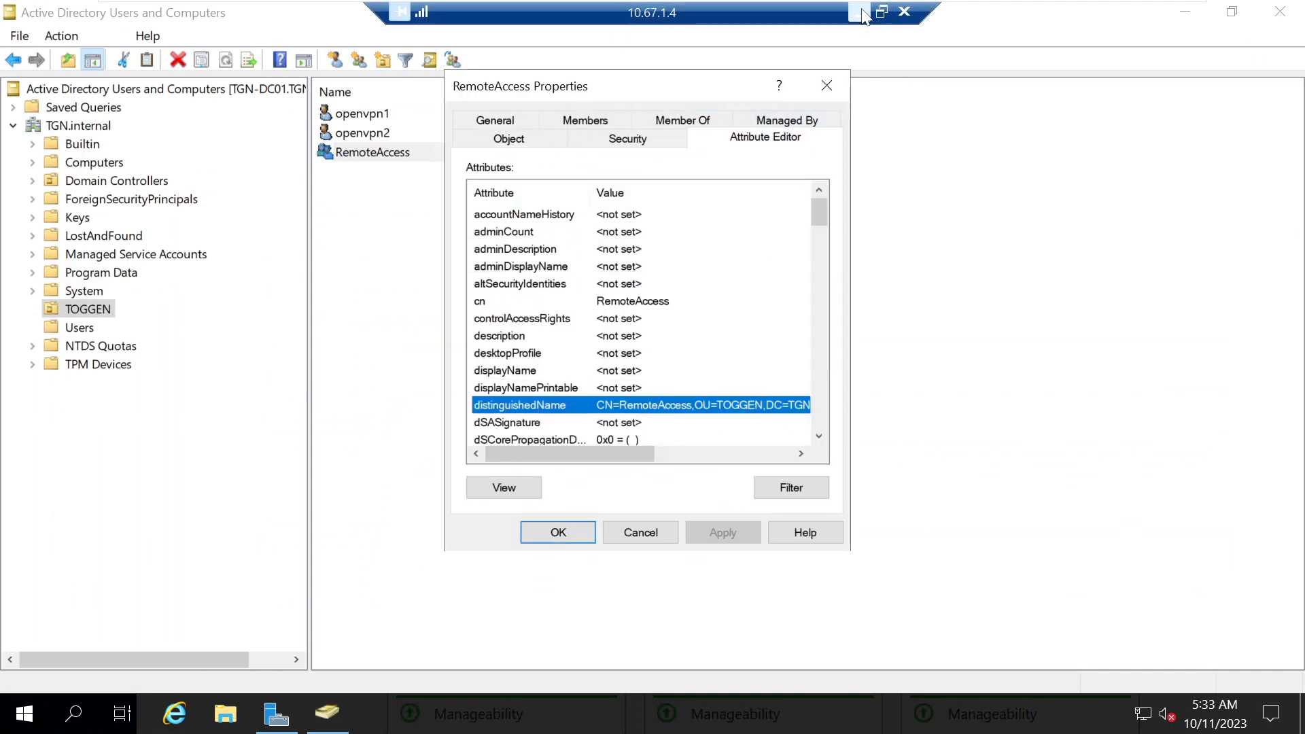
{"action": "left_click", "coordinate": [629, 533]}
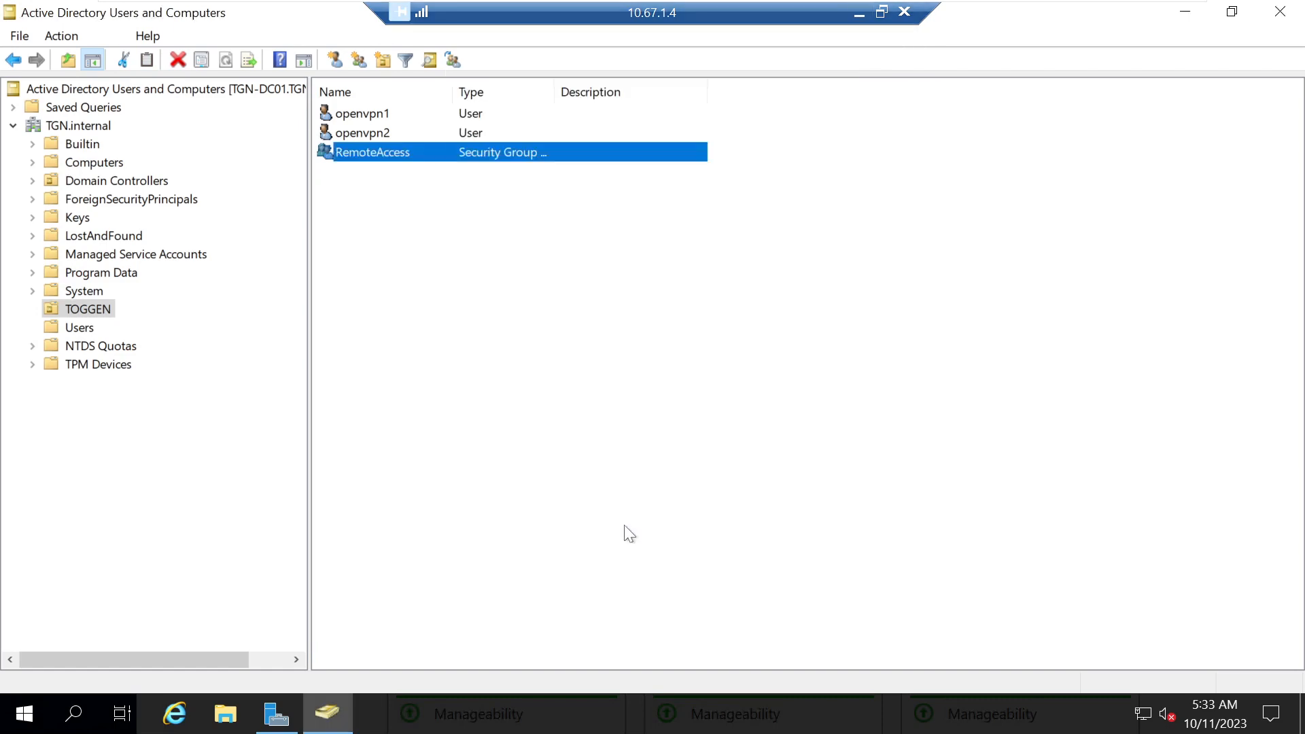
Step: Add openvpn1 to the RemoteAccess group via its Member Of tab and apply
{"action": "left_click", "coordinate": [372, 118]}
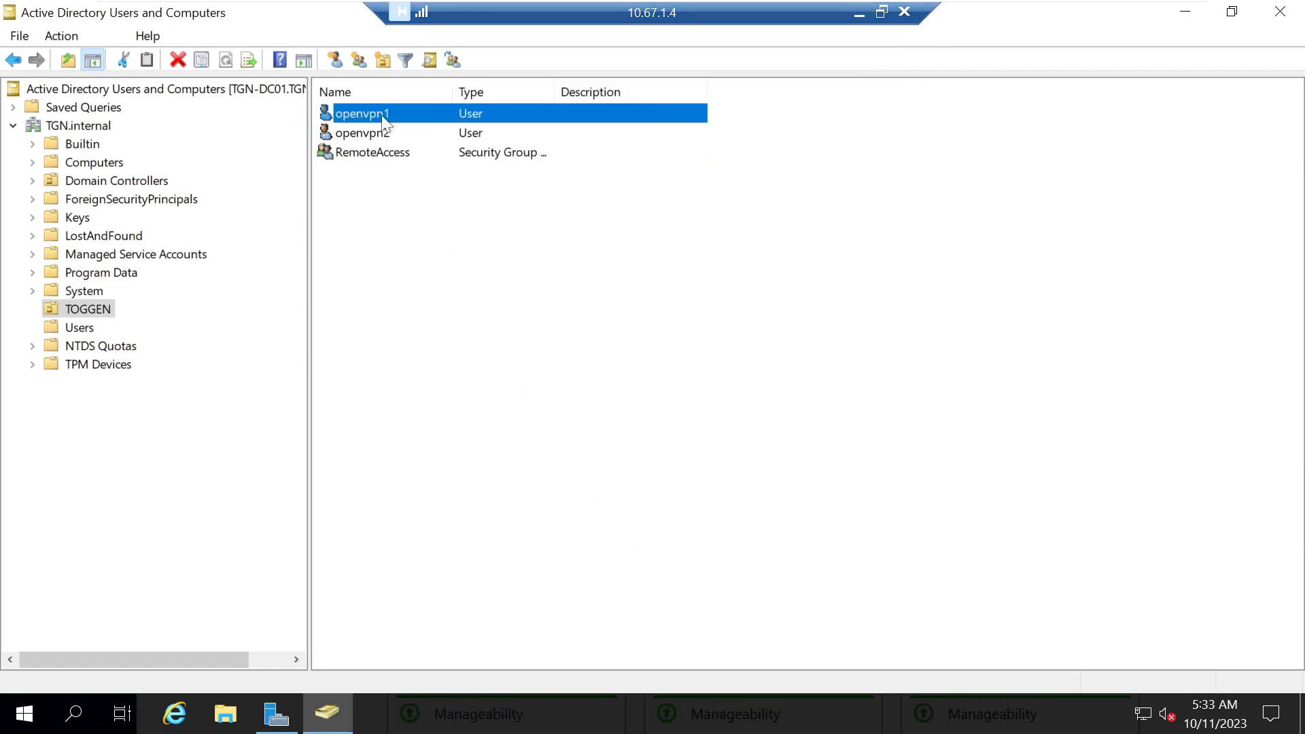
{"action": "right_click", "coordinate": [384, 120]}
{"action": "left_click", "coordinate": [454, 416]}
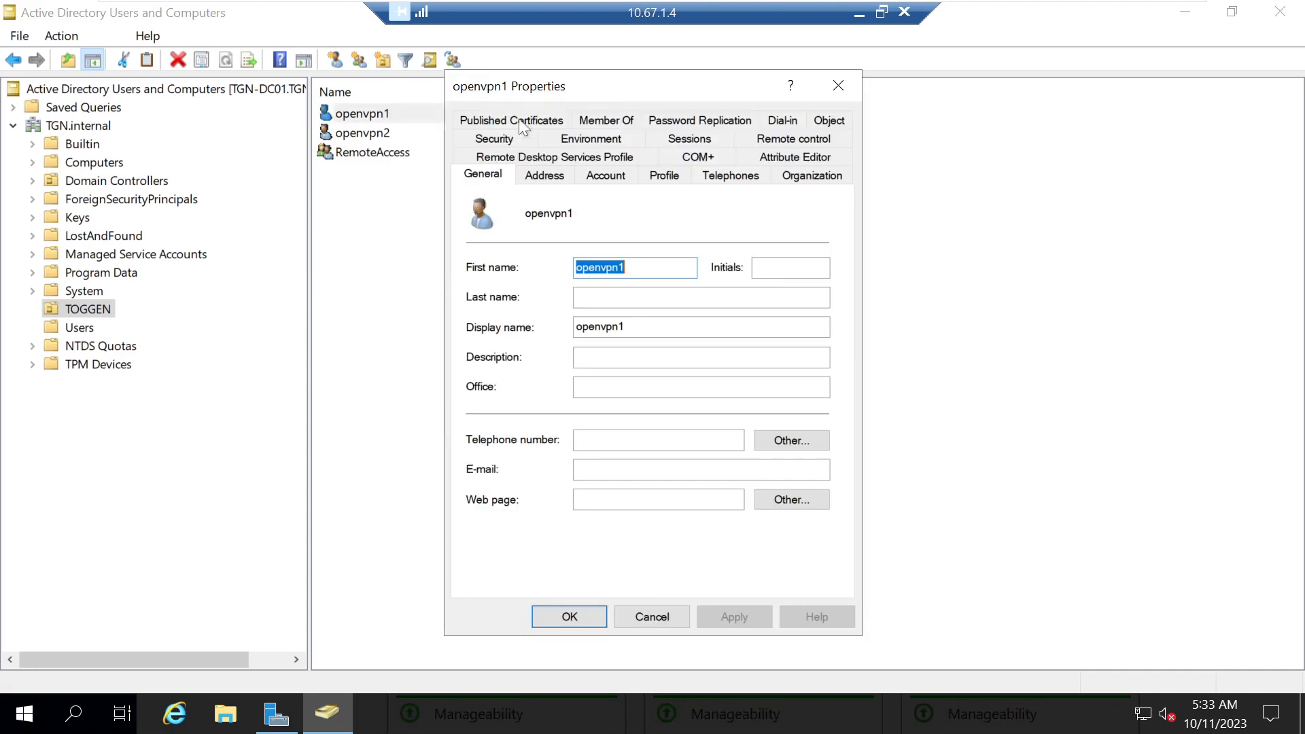
{"action": "left_click", "coordinate": [605, 117]}
{"action": "left_click", "coordinate": [500, 421]}
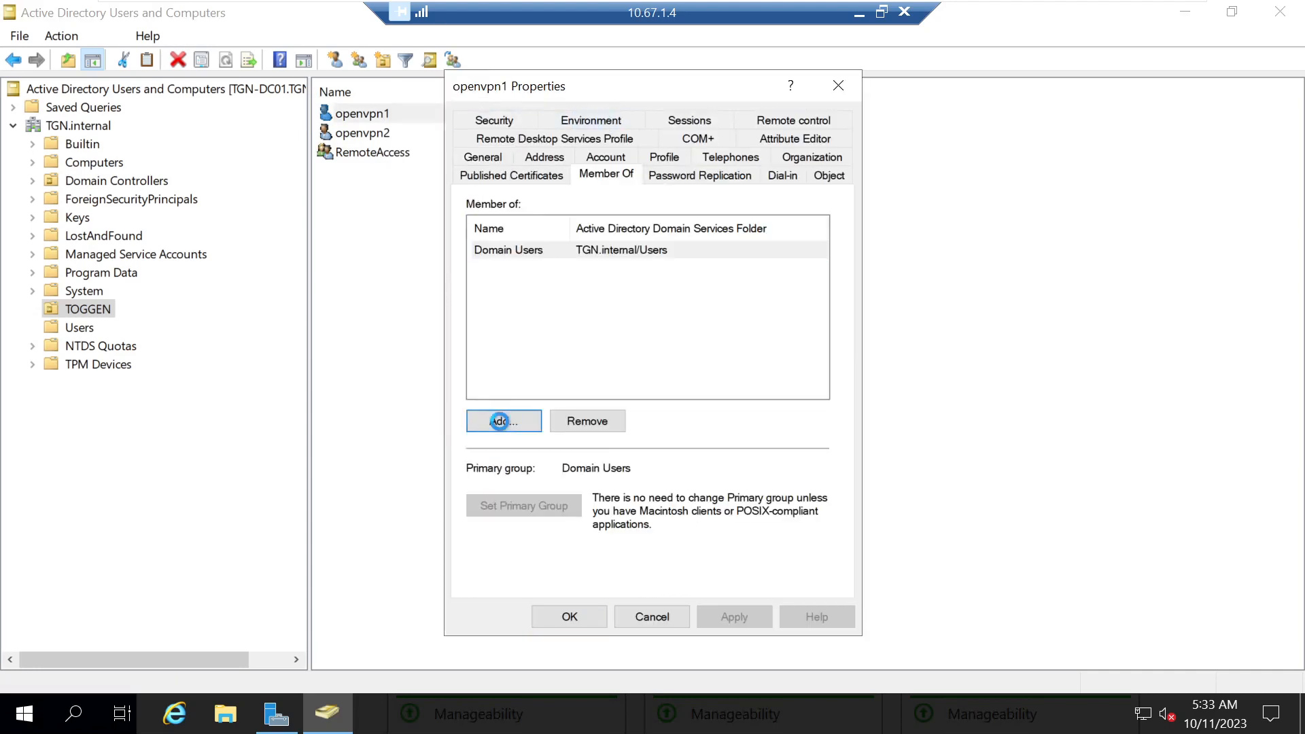
{"action": "type", "text": "A"}
{"action": "key", "text": "BackSpace"}
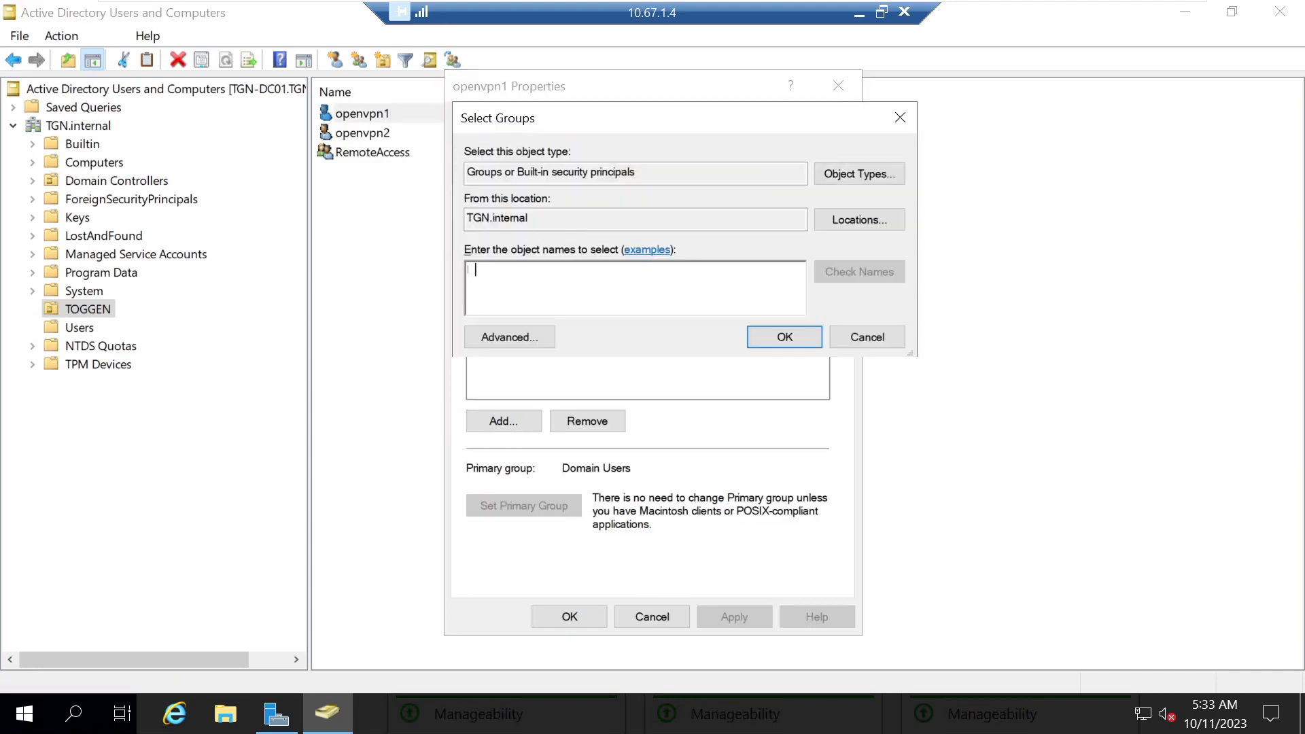
{"action": "type", "text": "RemoteAc"}
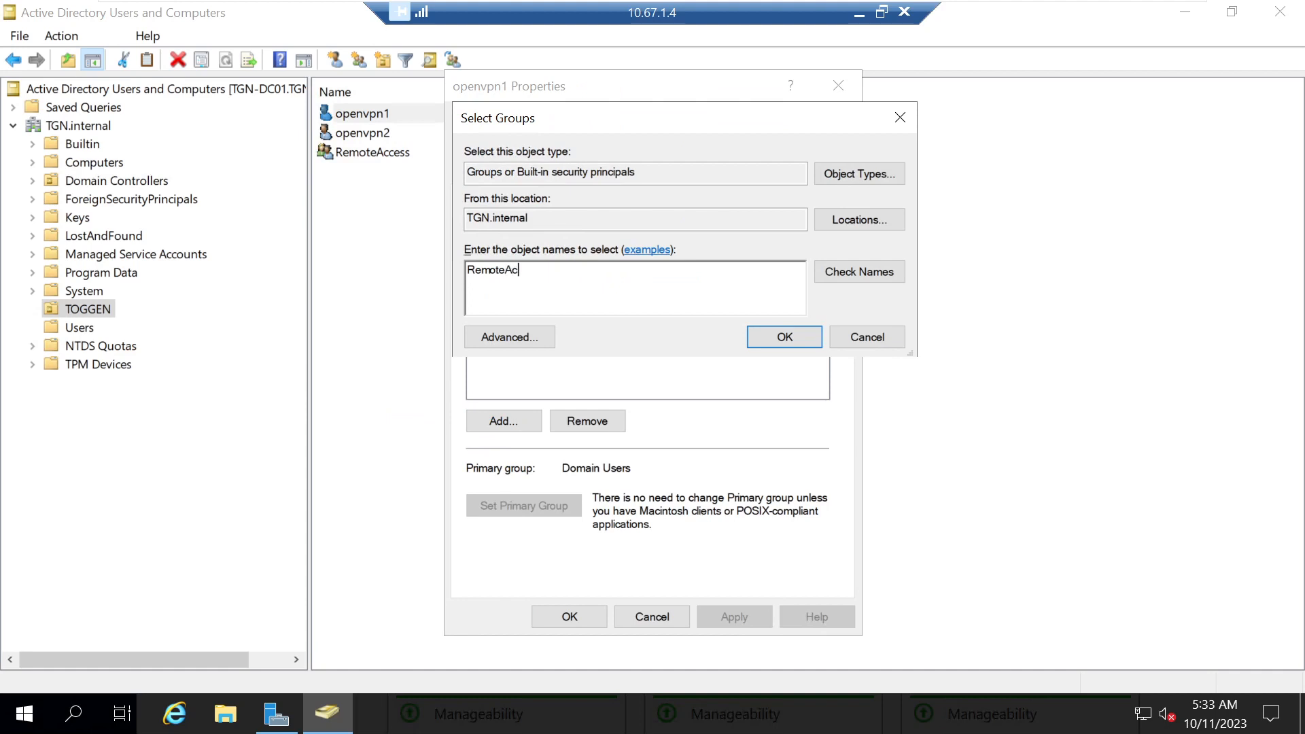
{"action": "type", "text": "cess"}
{"action": "key", "text": "Return"}
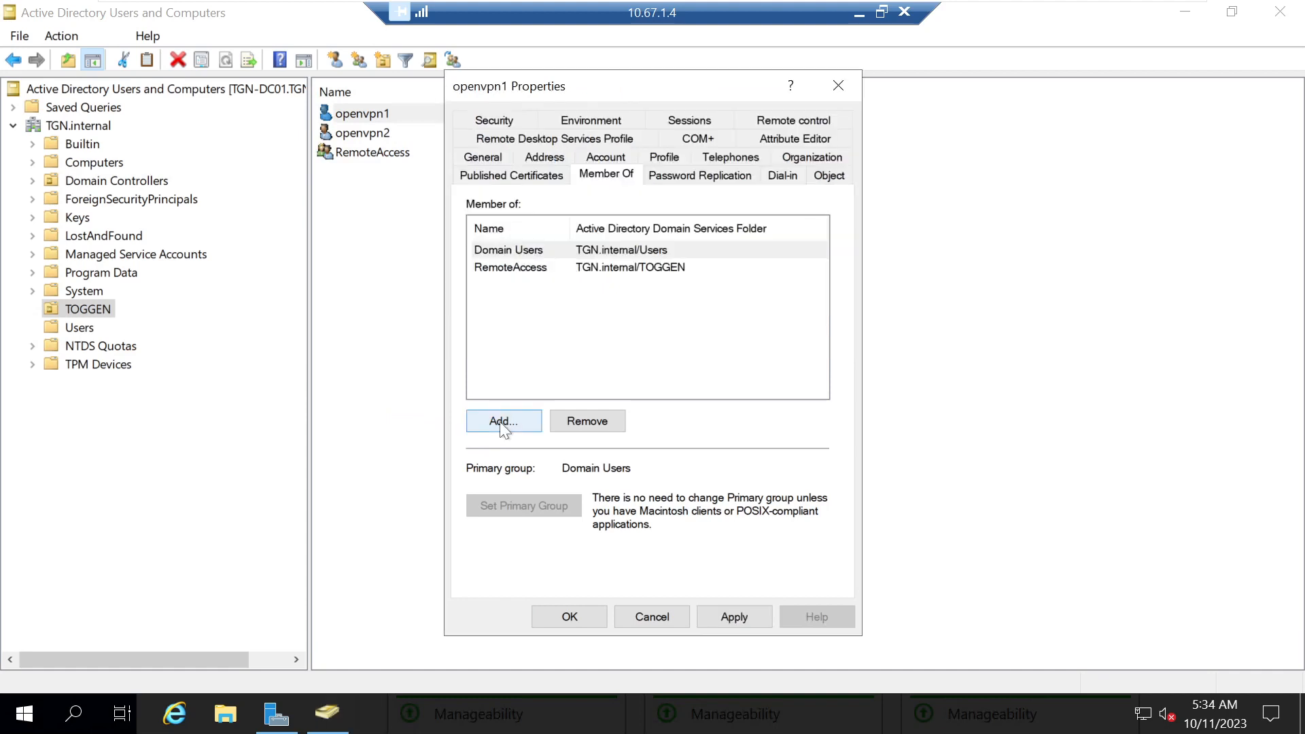
{"action": "left_click", "coordinate": [726, 610]}
{"action": "left_click", "coordinate": [575, 615]}
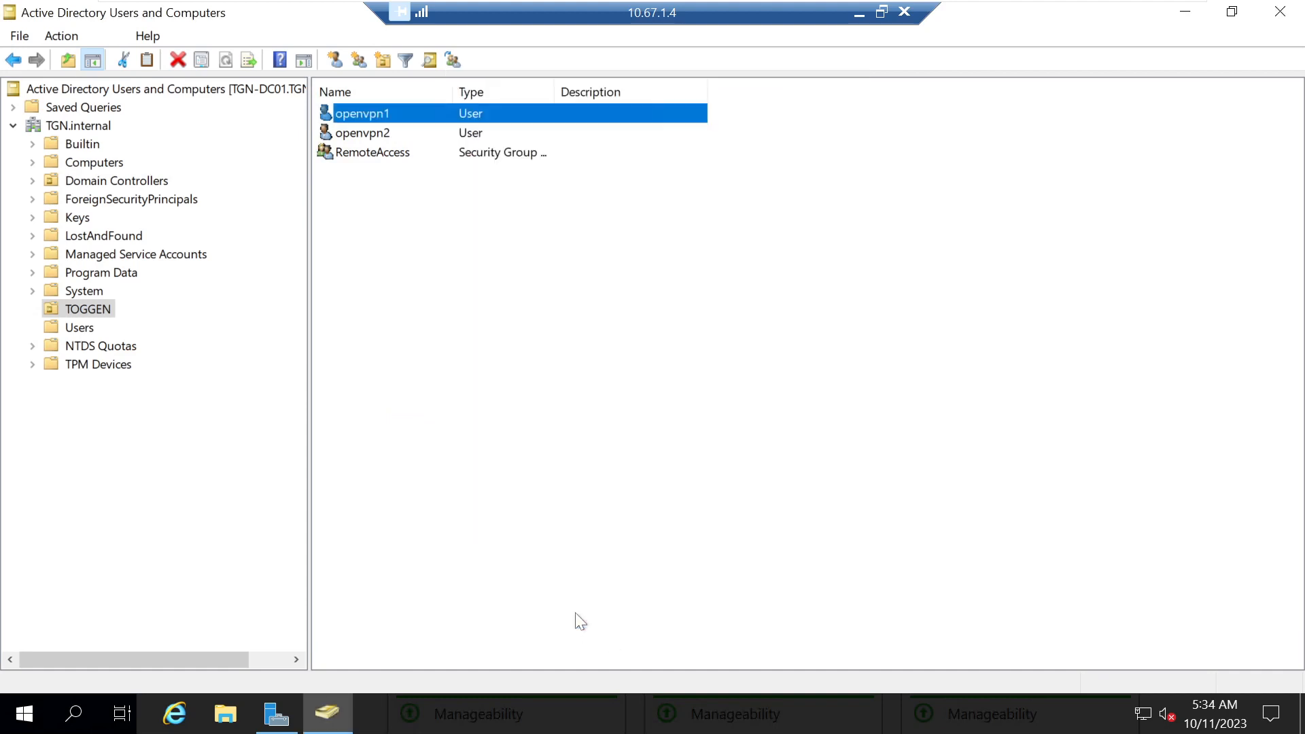
{"action": "left_click", "coordinate": [860, 12]}
Step: Set the LDAP filter to memberOf=CN=RemoteAccess,OU=TOGGEN,DC=TGN,DC=internal, save, and update the running server
{"action": "key", "text": "ctrl+v"}
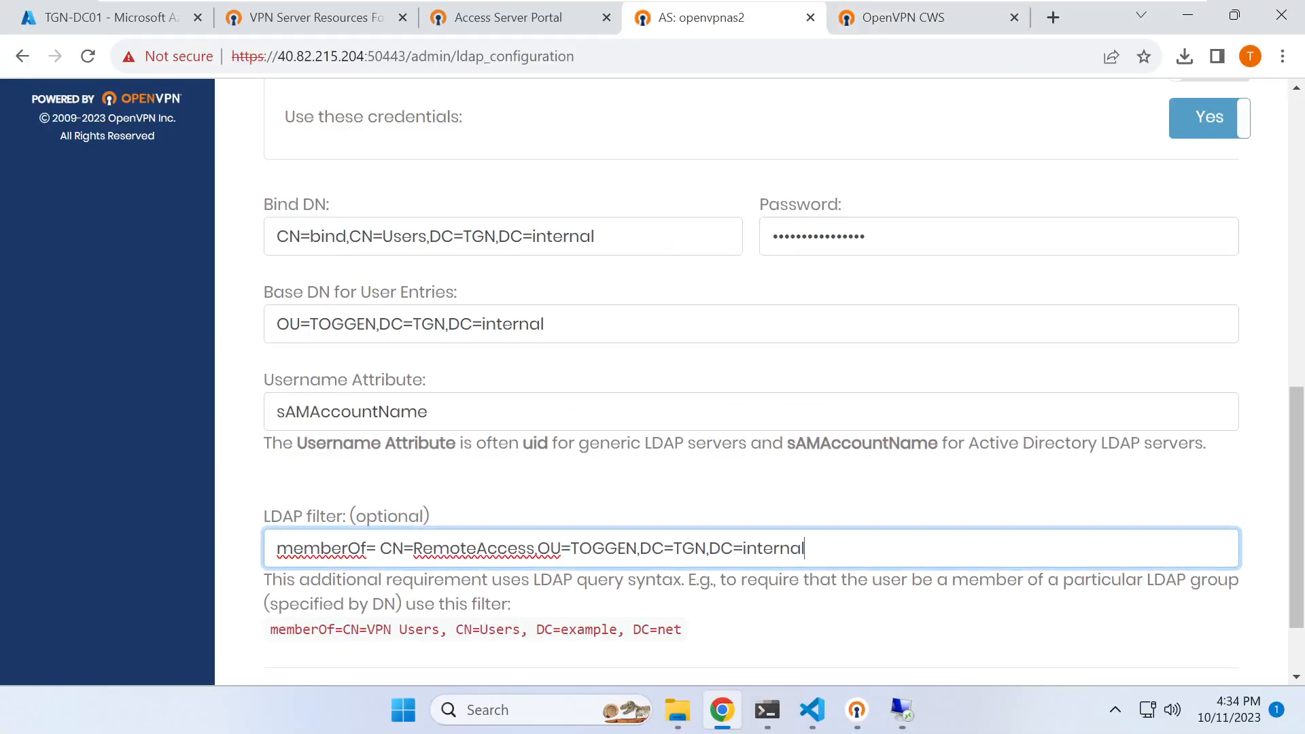
{"action": "key", "text": "BackSpace"}
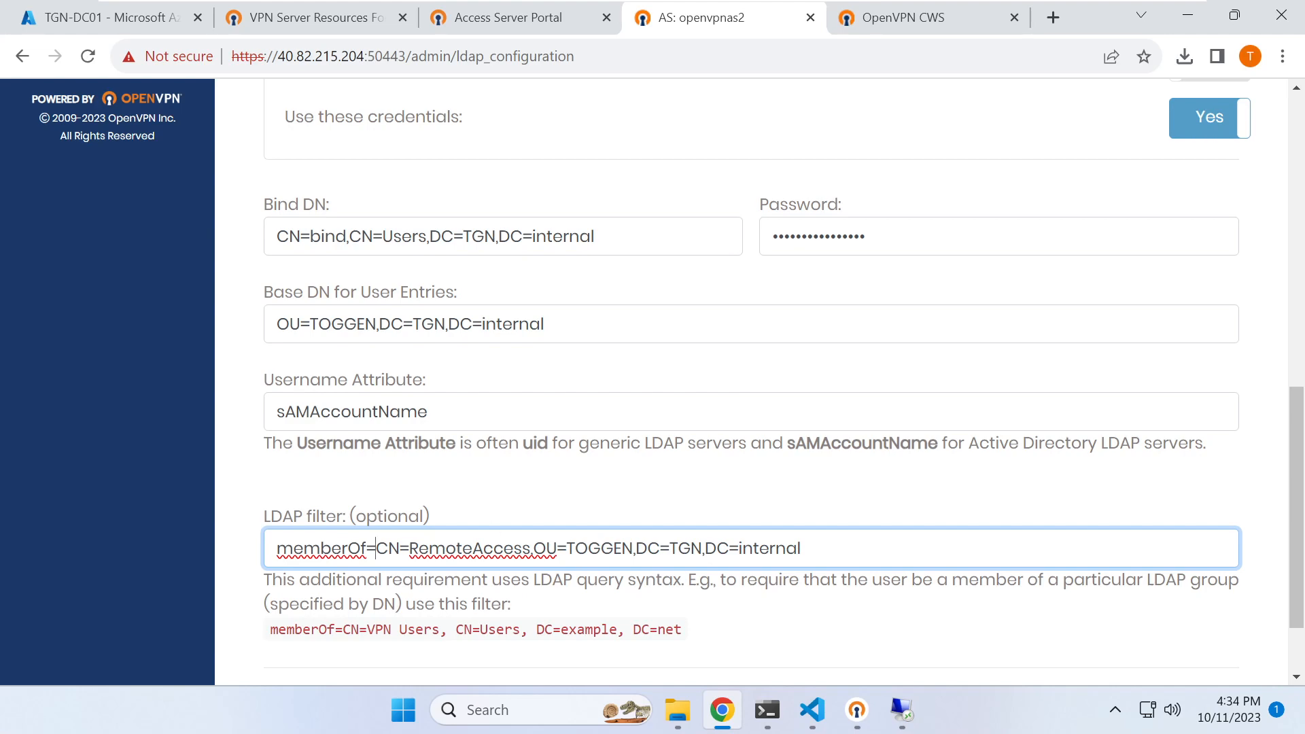
{"action": "scroll", "coordinate": [814, 563], "scroll_direction": "down", "scroll_amount": 2}
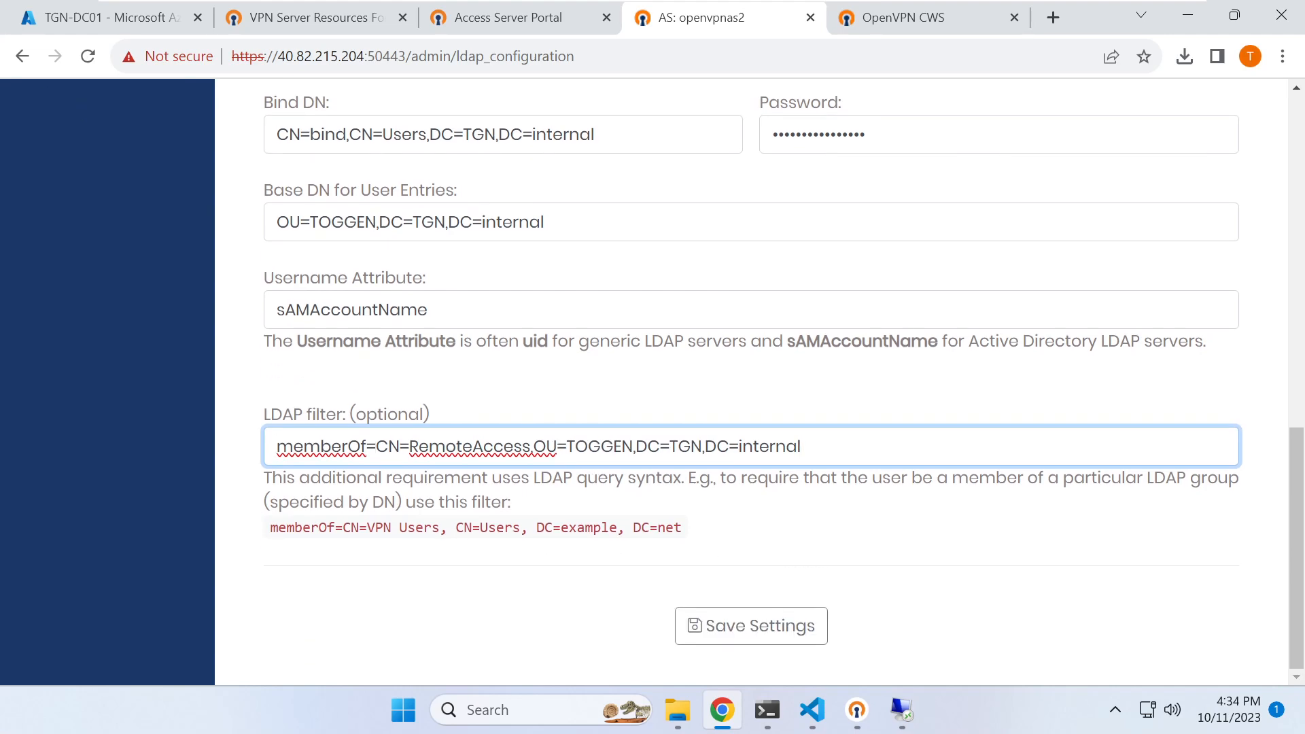
{"action": "type", "text": "("}
{"action": "type", "text": "("}
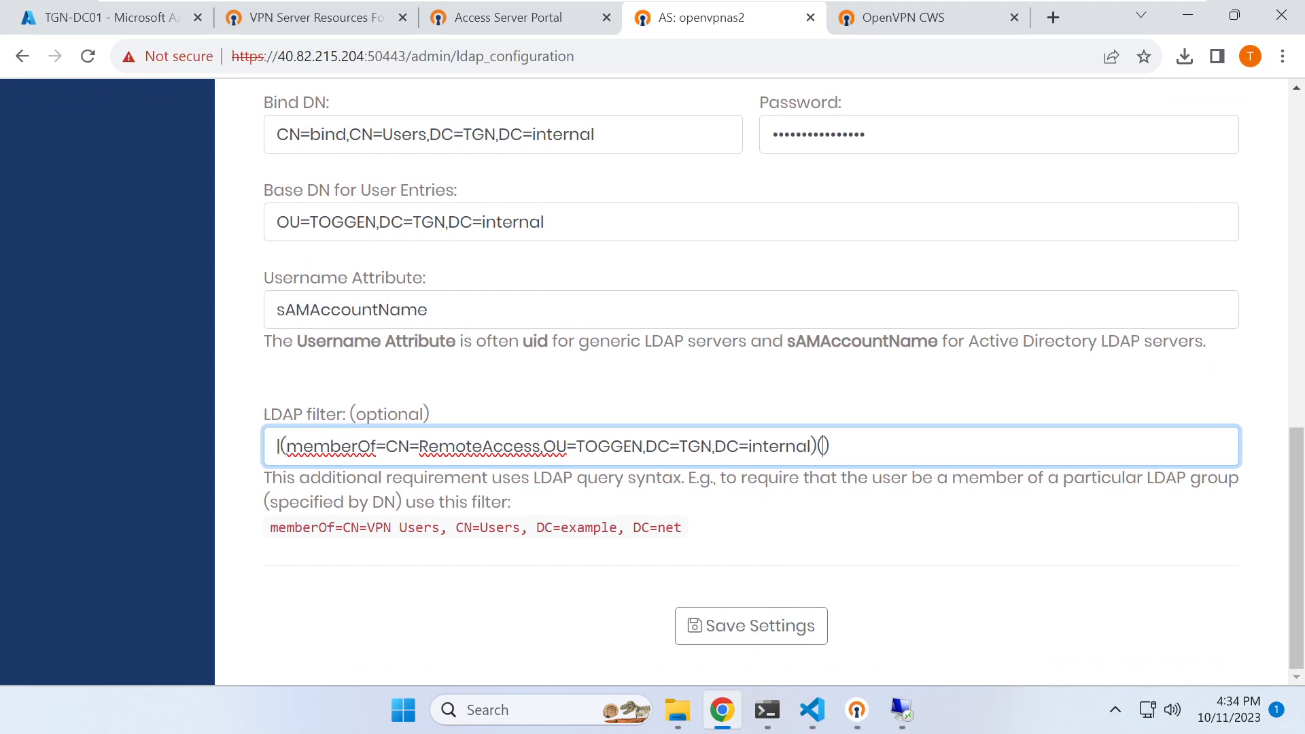
{"action": "key", "text": "BackSpace"}
{"action": "key", "text": "Delete"}
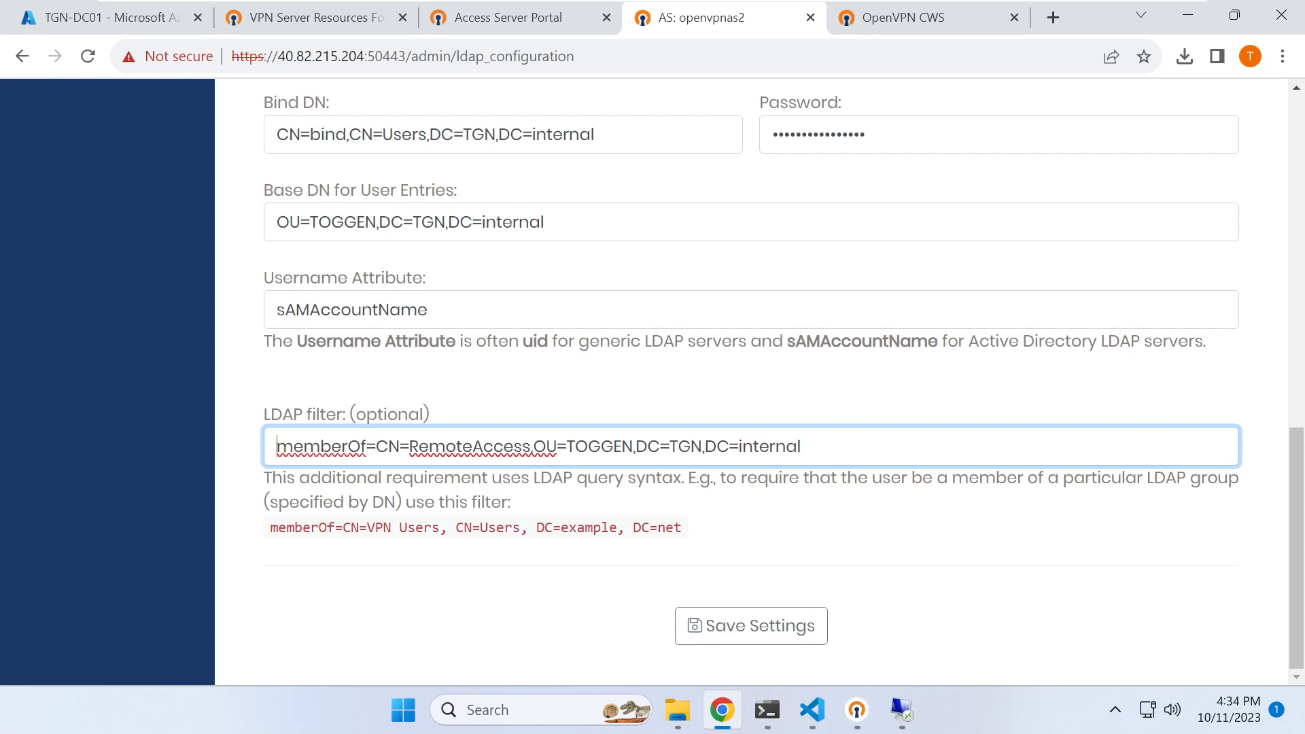
{"action": "double_click", "coordinate": [482, 446]}
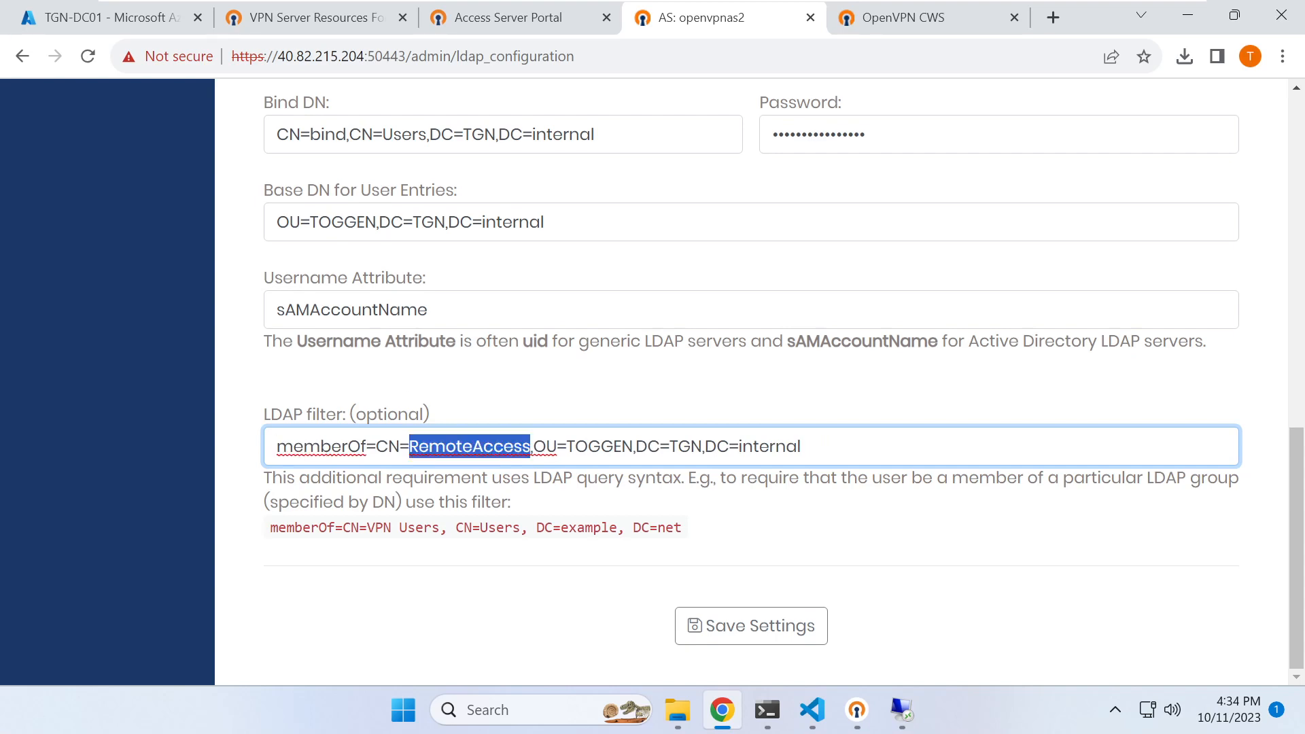
{"action": "left_click", "coordinate": [769, 644]}
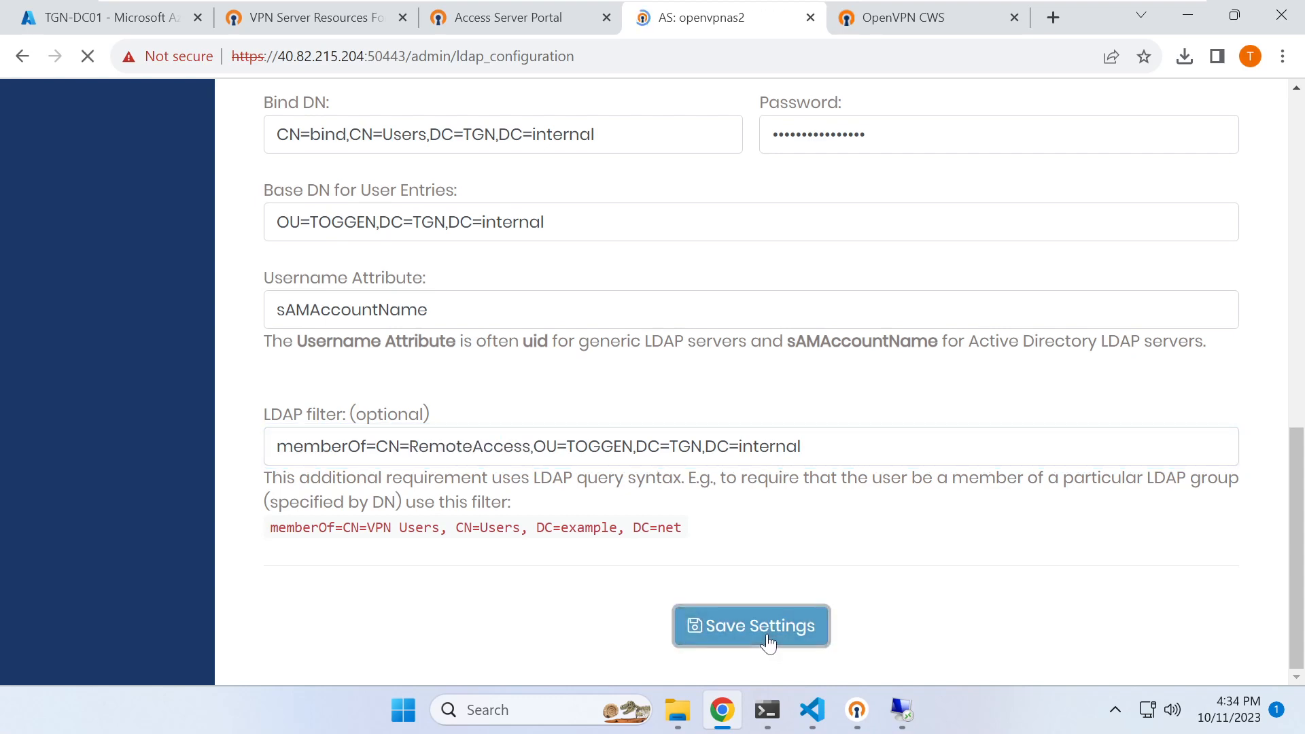
{"action": "left_click", "coordinate": [777, 277]}
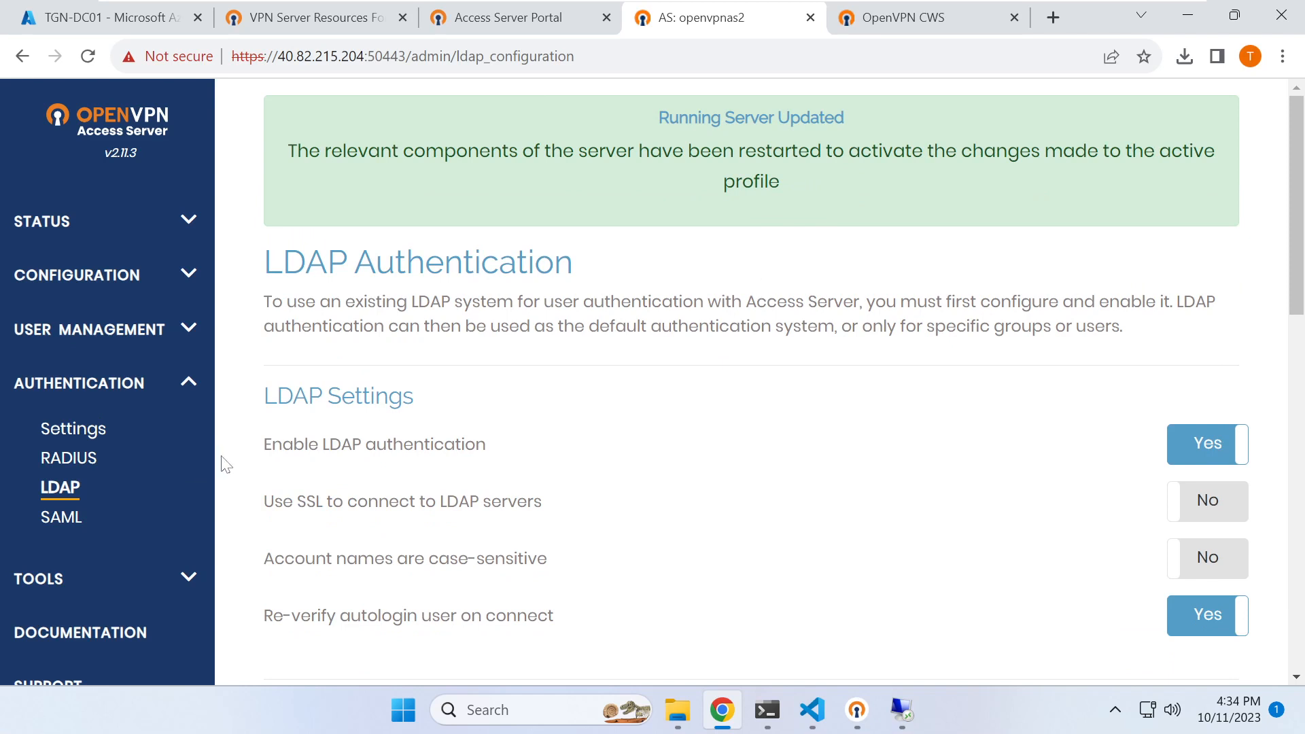
Step: Select LDAP as the Default Authentication System, save, and update the running server
{"action": "left_click", "coordinate": [95, 435]}
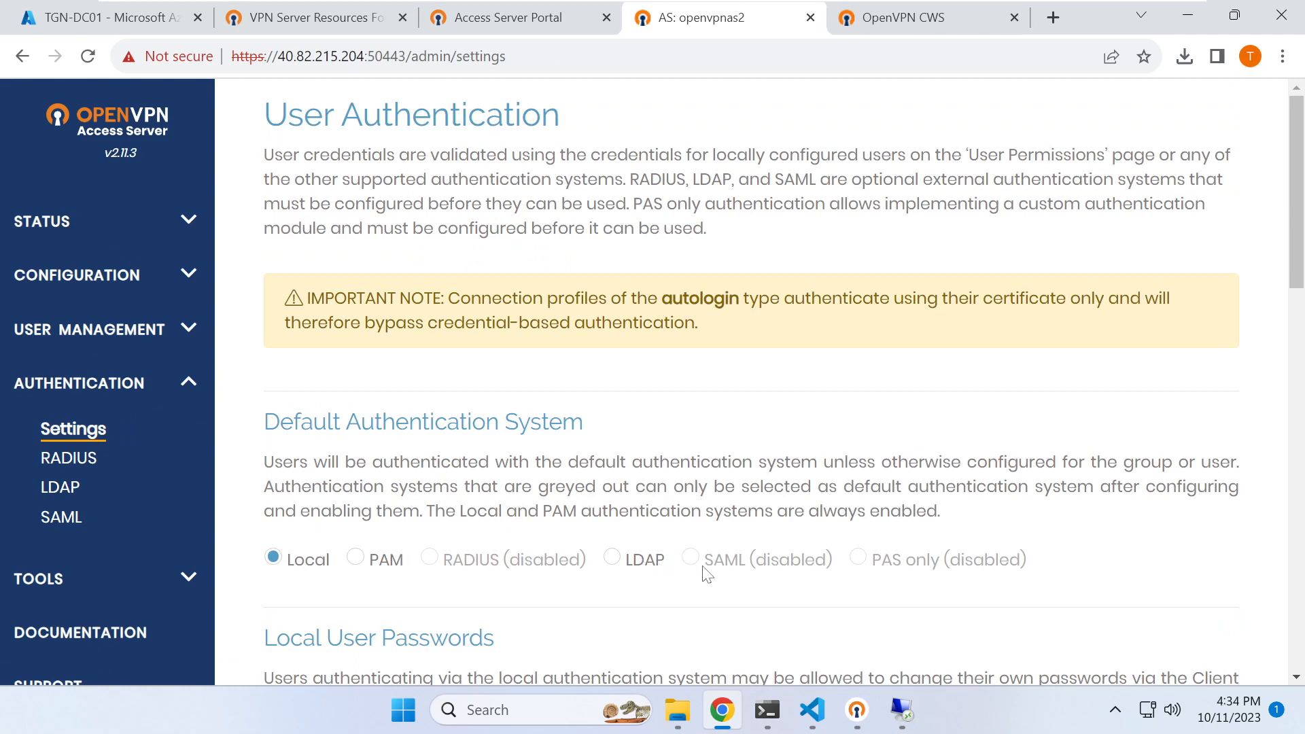
{"action": "left_click", "coordinate": [617, 560]}
{"action": "scroll", "coordinate": [661, 490], "scroll_direction": "down", "scroll_amount": 5}
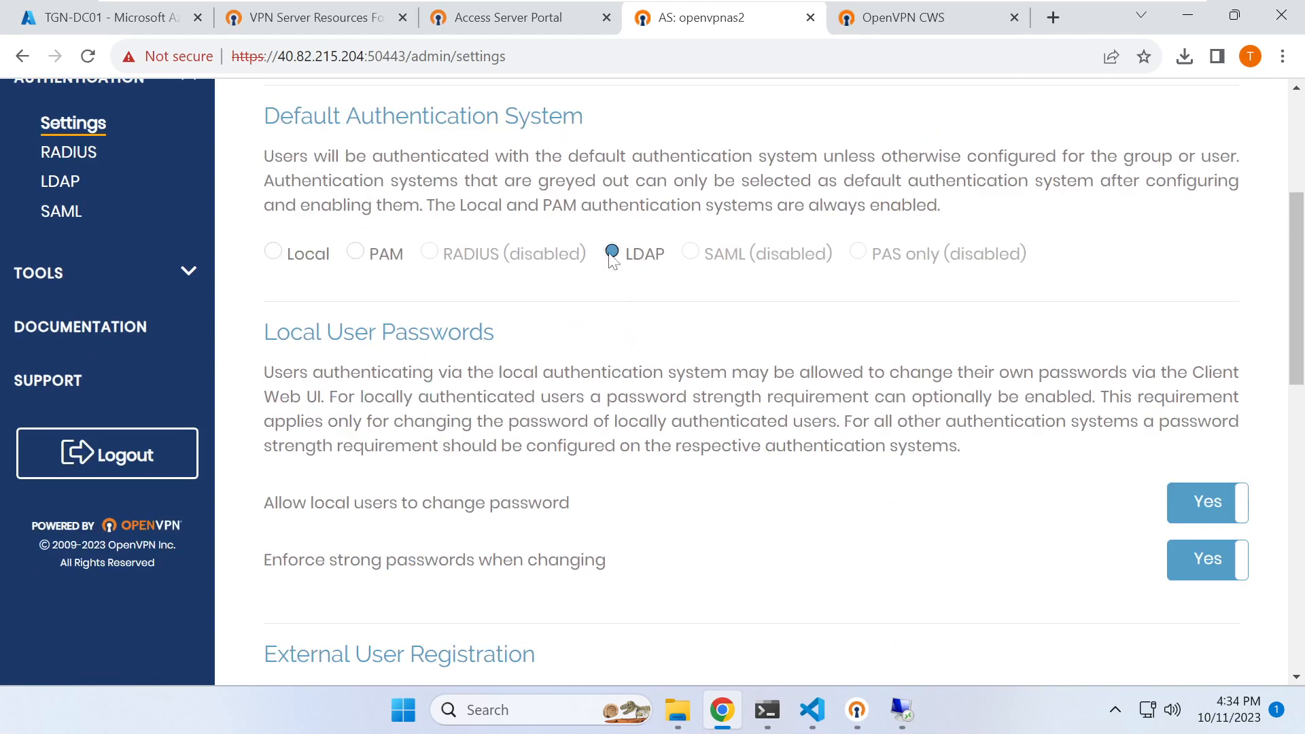
{"action": "scroll", "coordinate": [629, 267], "scroll_direction": "down", "scroll_amount": 5}
{"action": "scroll", "coordinate": [617, 307], "scroll_direction": "down", "scroll_amount": 6}
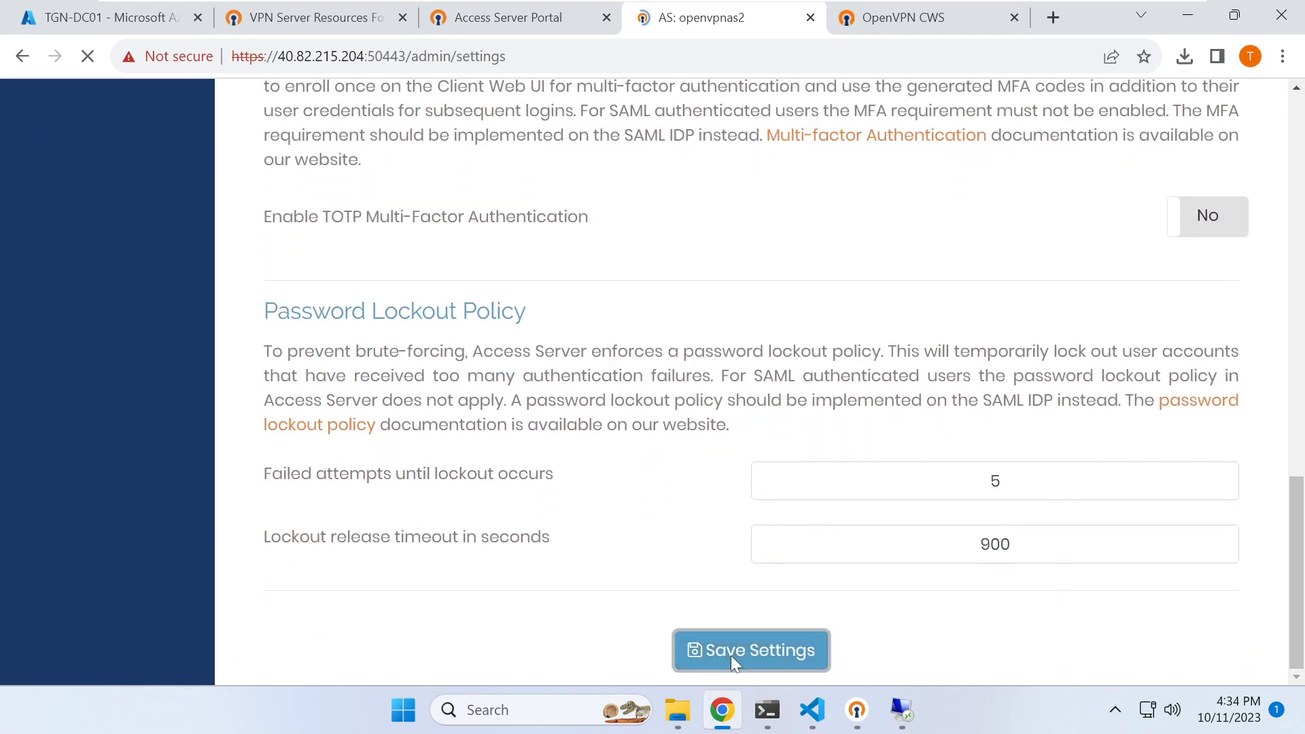
{"action": "left_click", "coordinate": [731, 655]}
{"action": "left_click", "coordinate": [769, 279]}
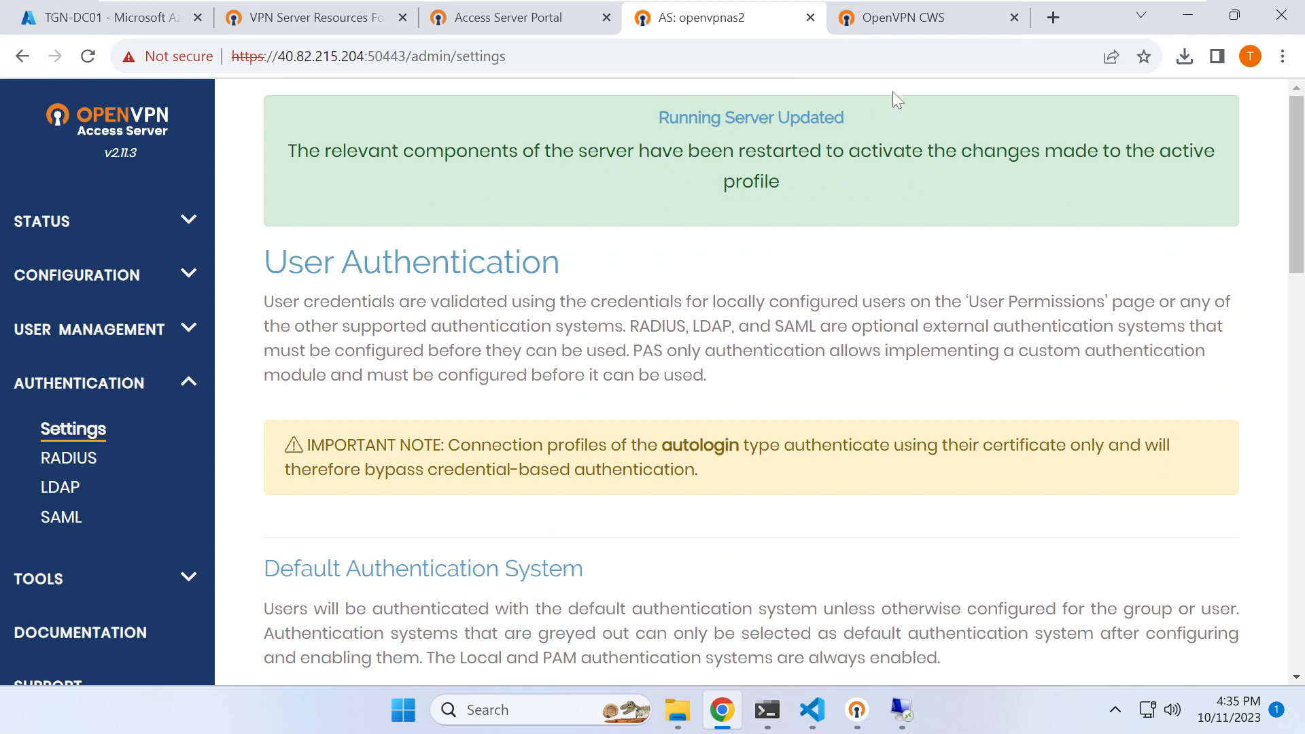
{"action": "left_click", "coordinate": [918, 22]}
Step: Log out, then enter username openvpn2 and paste its password from the notes
{"action": "scroll", "coordinate": [668, 519], "scroll_direction": "down", "scroll_amount": 2}
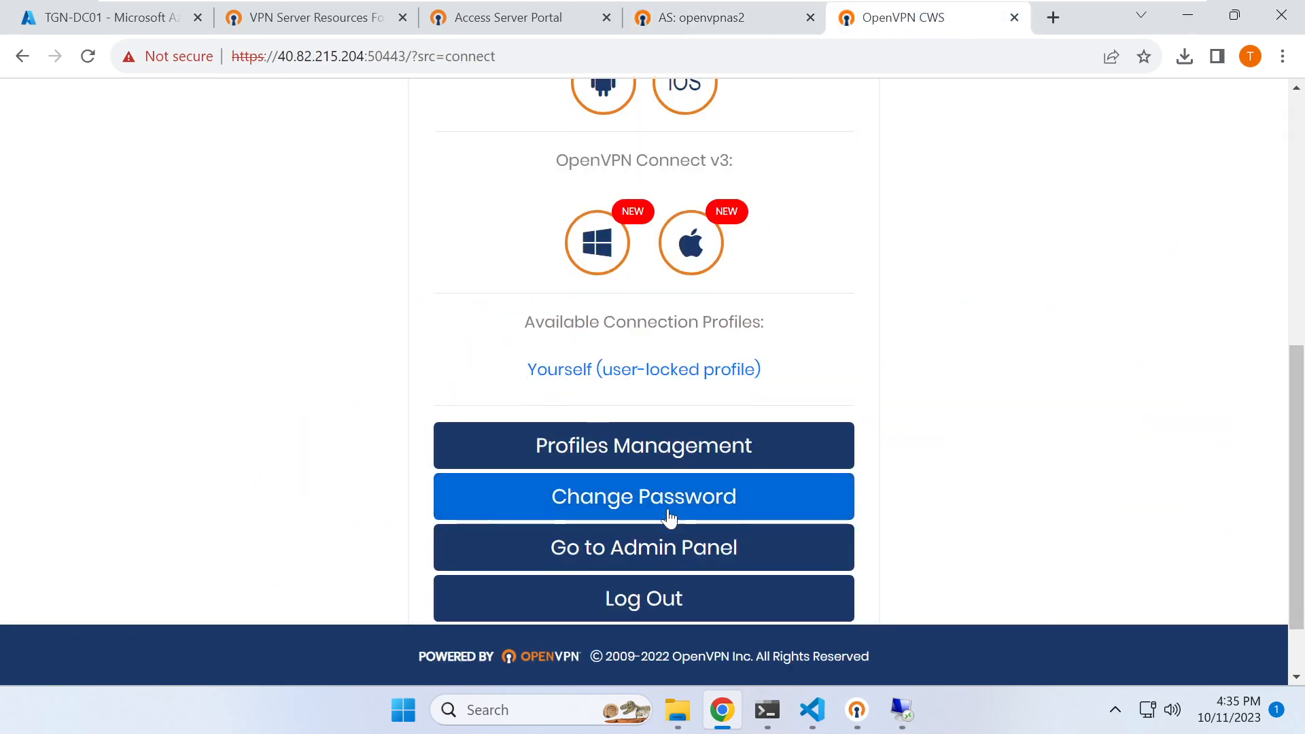
{"action": "left_click", "coordinate": [670, 522]}
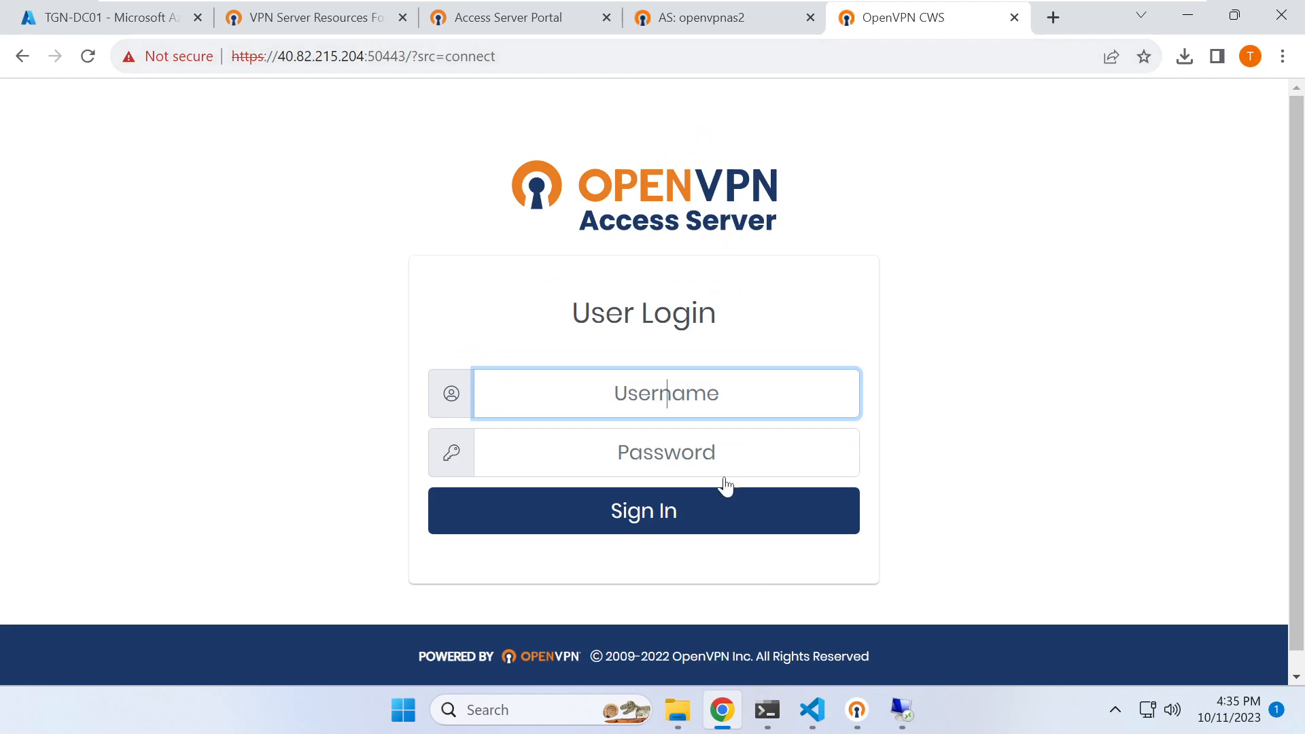
{"action": "left_click", "coordinate": [707, 396]}
{"action": "type", "text": "ope"}
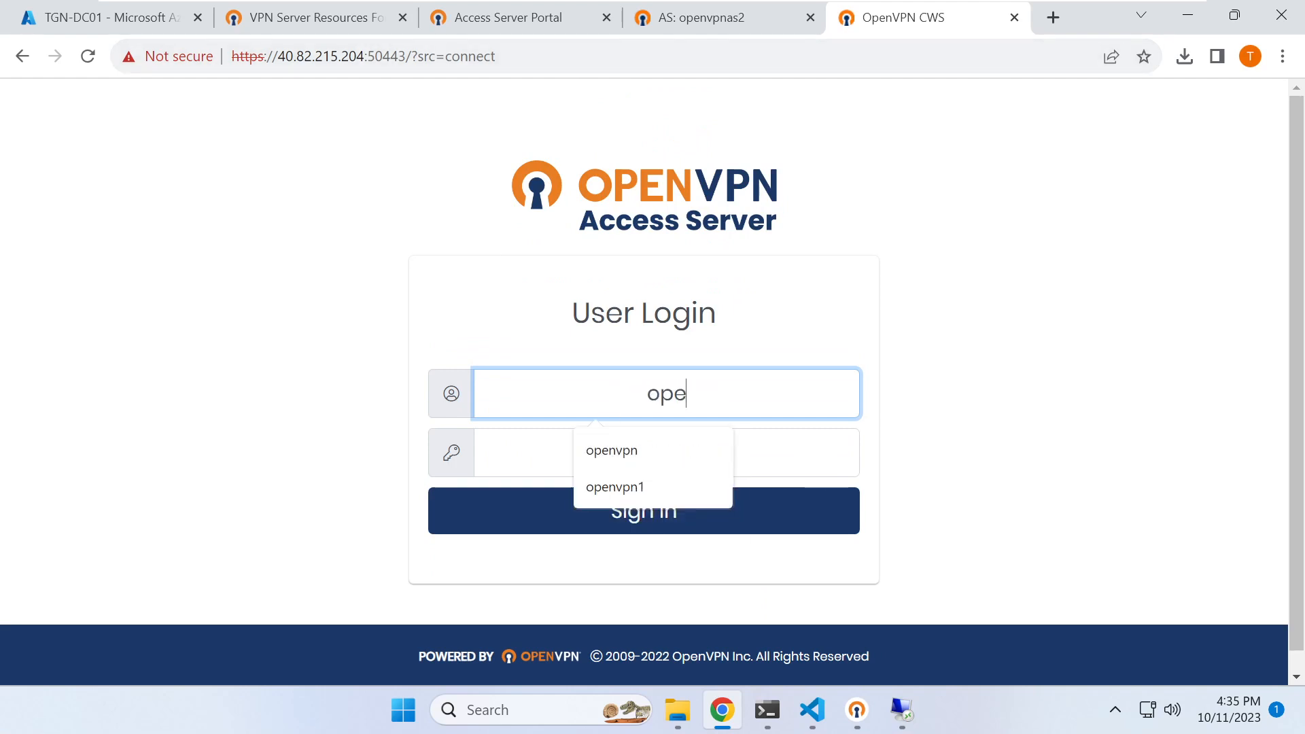
{"action": "type", "text": "nvpn2"}
{"action": "key", "text": "Tab"}
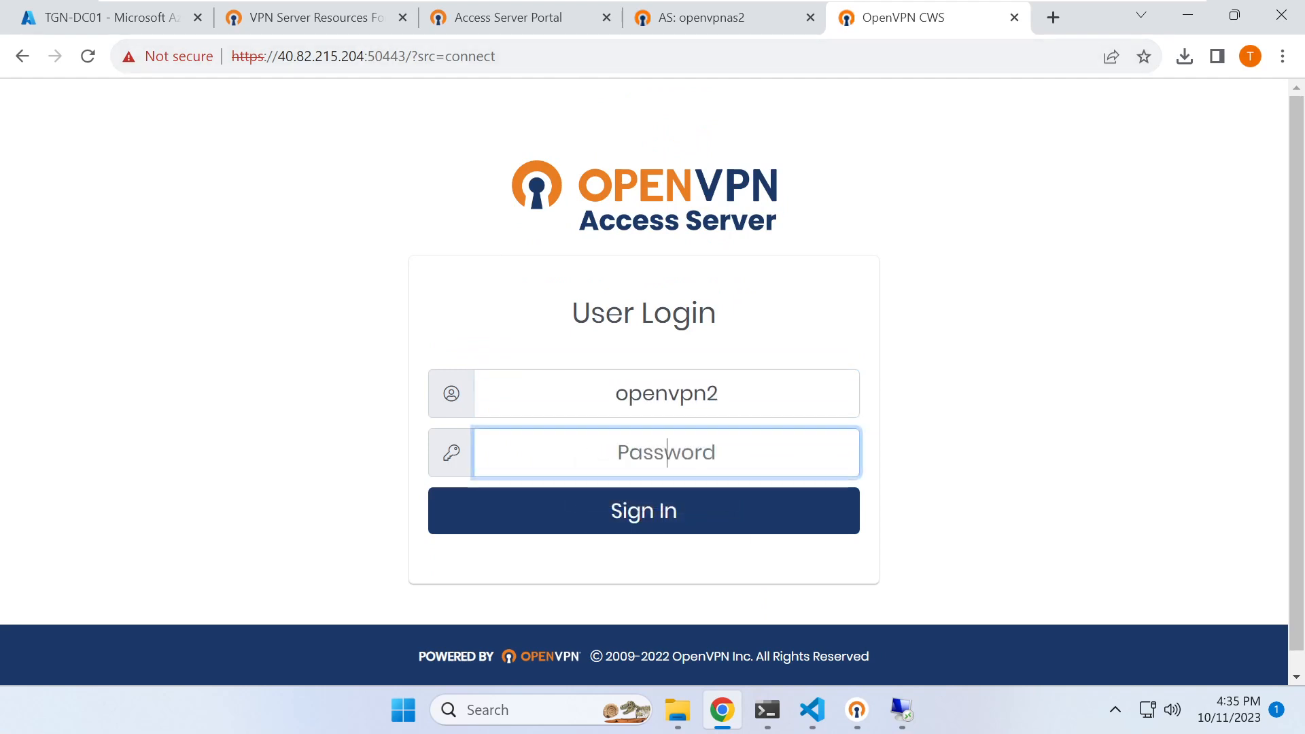
{"action": "left_click", "coordinate": [812, 711]}
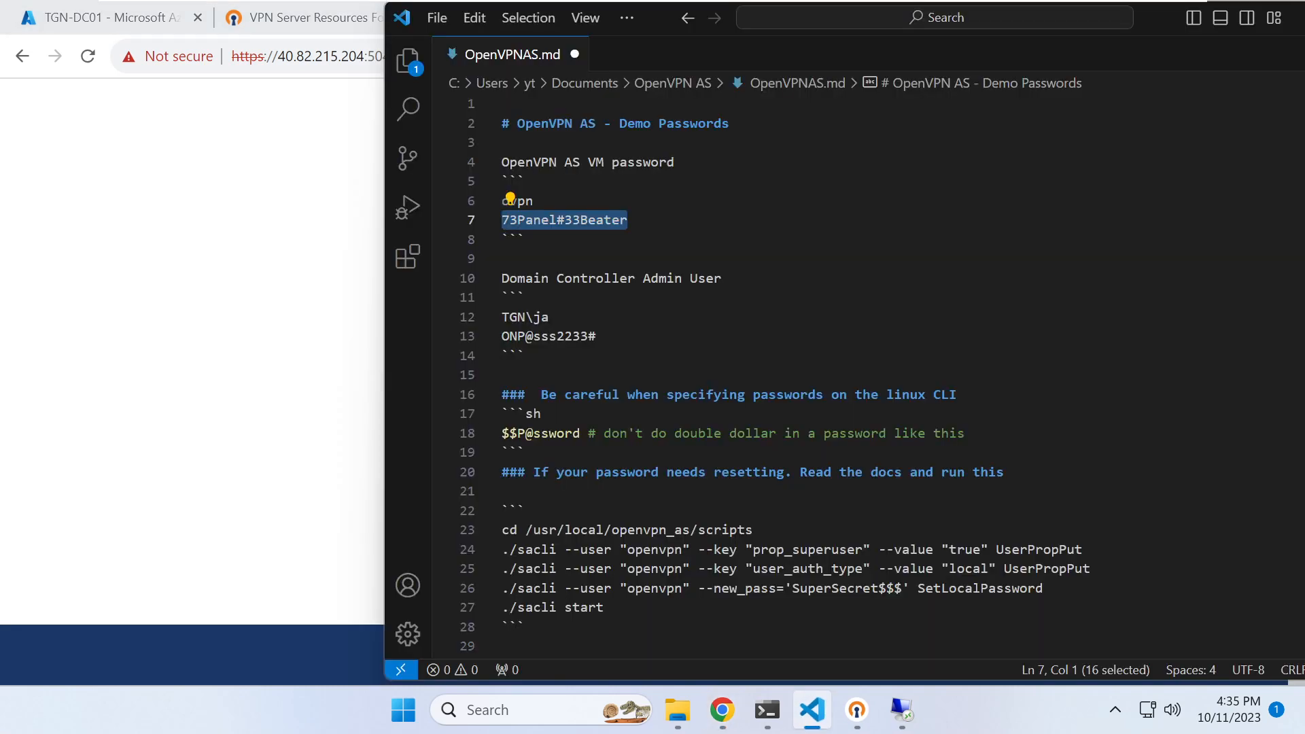
{"action": "left_click_drag", "start_coordinate": [627, 220], "coordinate": [502, 220]}
{"action": "left_click", "coordinate": [239, 338]}
{"action": "key", "text": "ctrl+v"}
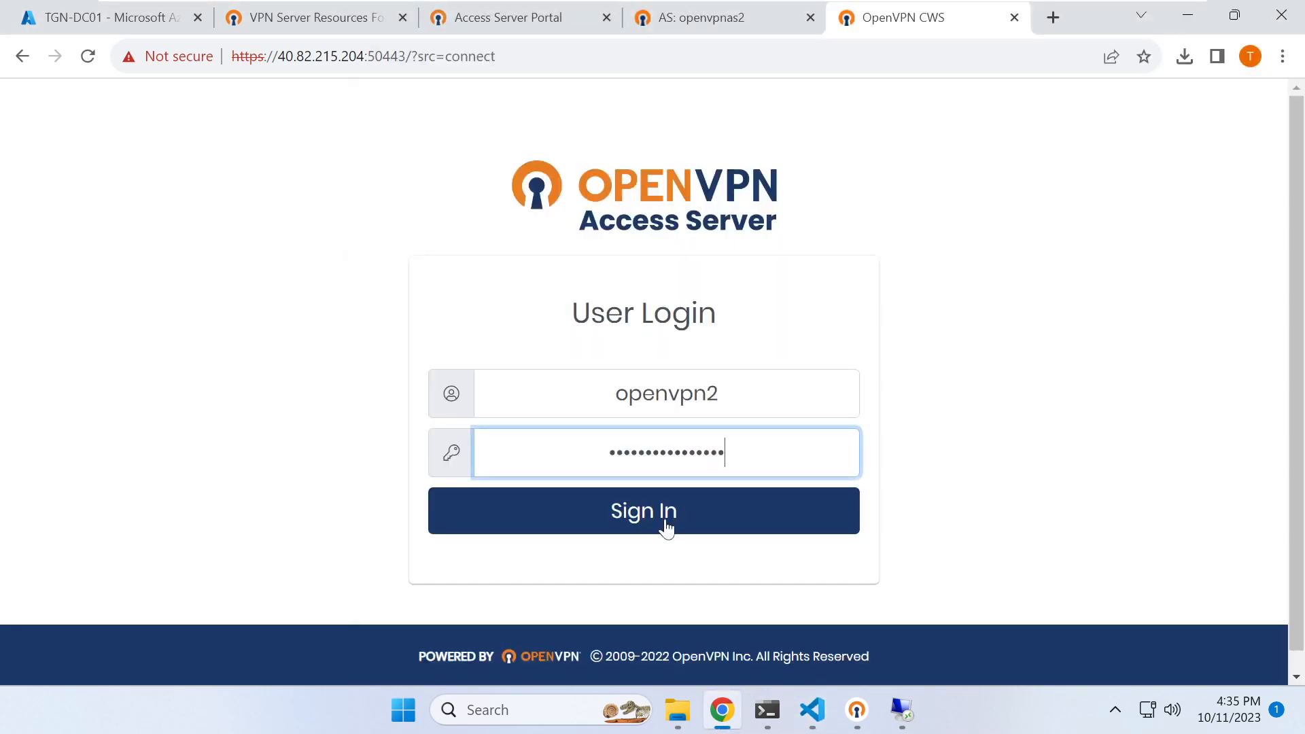
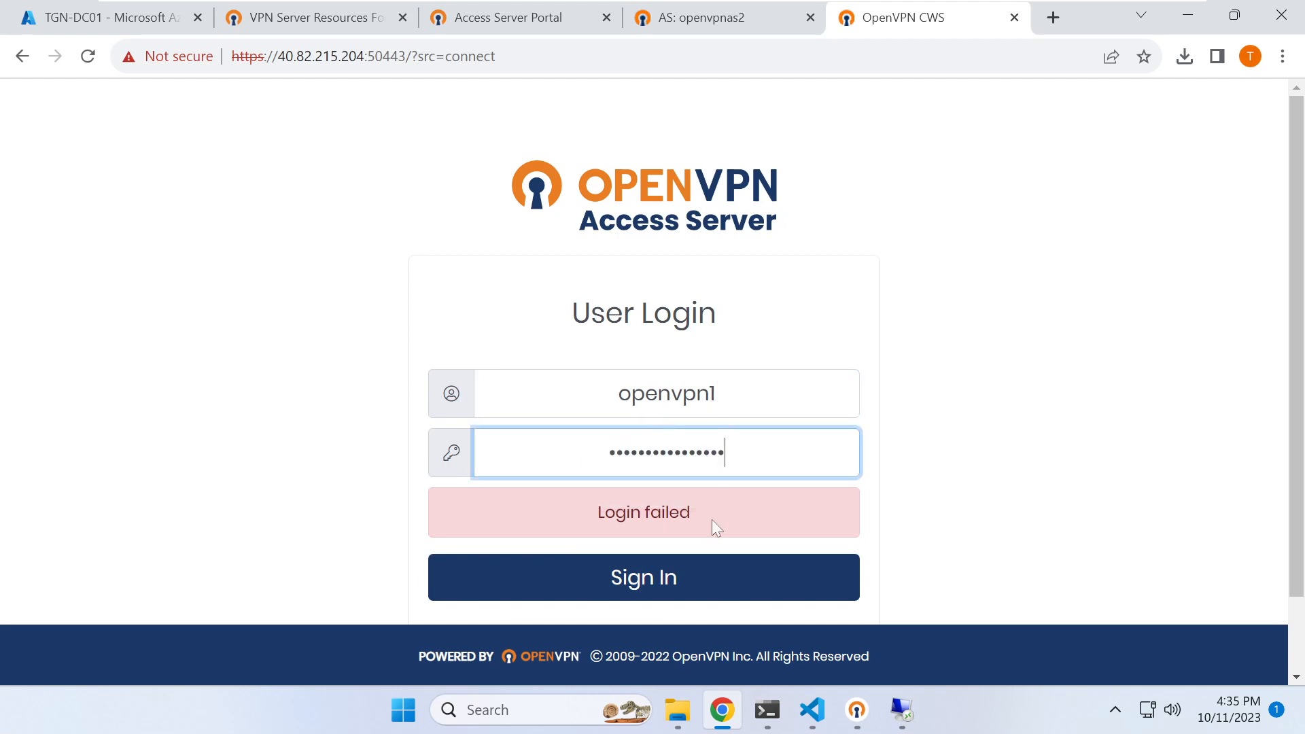
Step: Sign in as openvpn2, then download and open its user-locked profile profile-4 (1).ovpn
{"action": "left_click", "coordinate": [658, 581]}
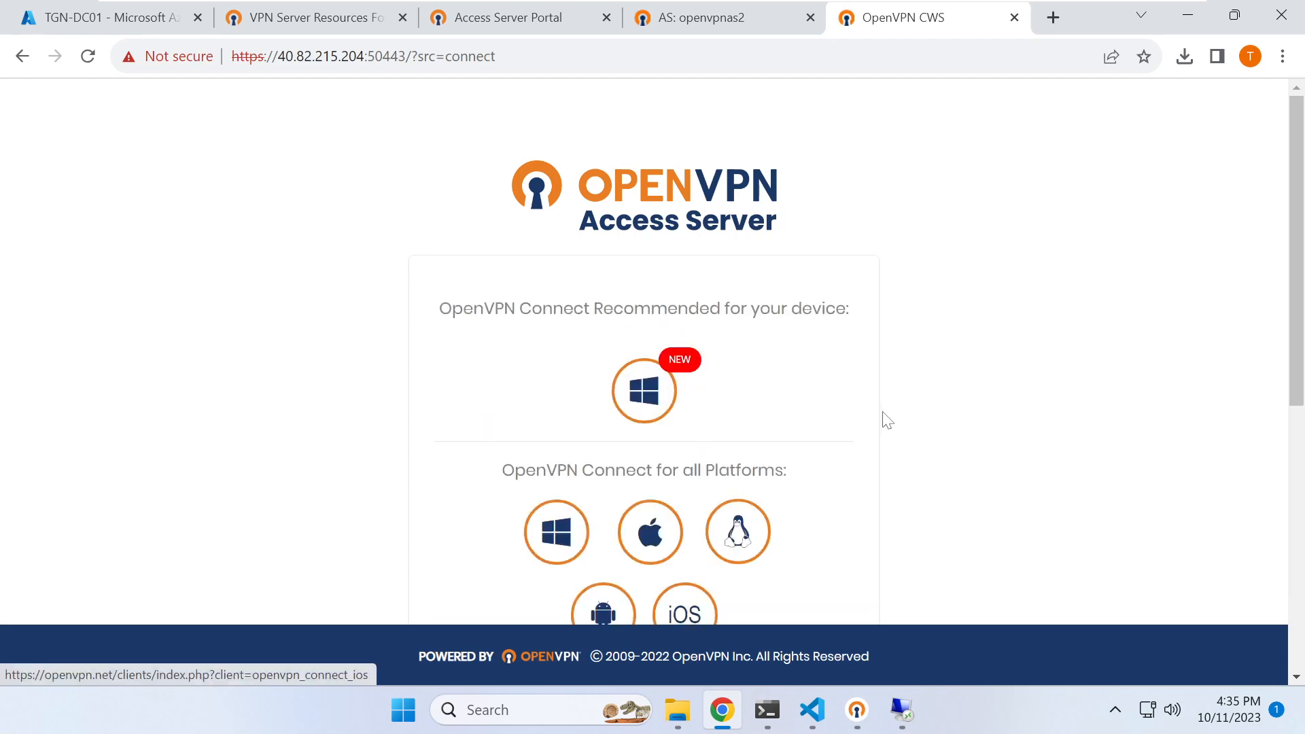
{"action": "scroll", "coordinate": [887, 420], "scroll_direction": "down", "scroll_amount": 6}
{"action": "scroll", "coordinate": [877, 441], "scroll_direction": "up", "scroll_amount": 6}
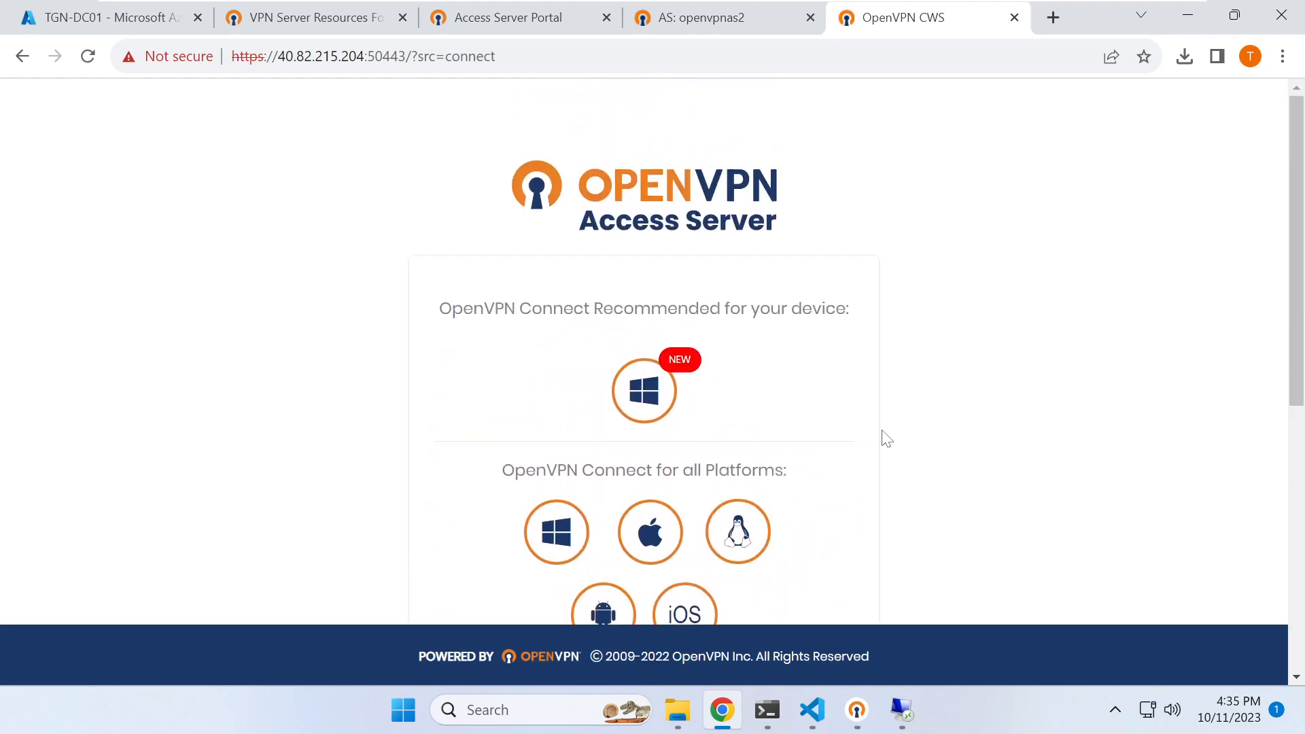
{"action": "scroll", "coordinate": [880, 441], "scroll_direction": "down", "scroll_amount": 6}
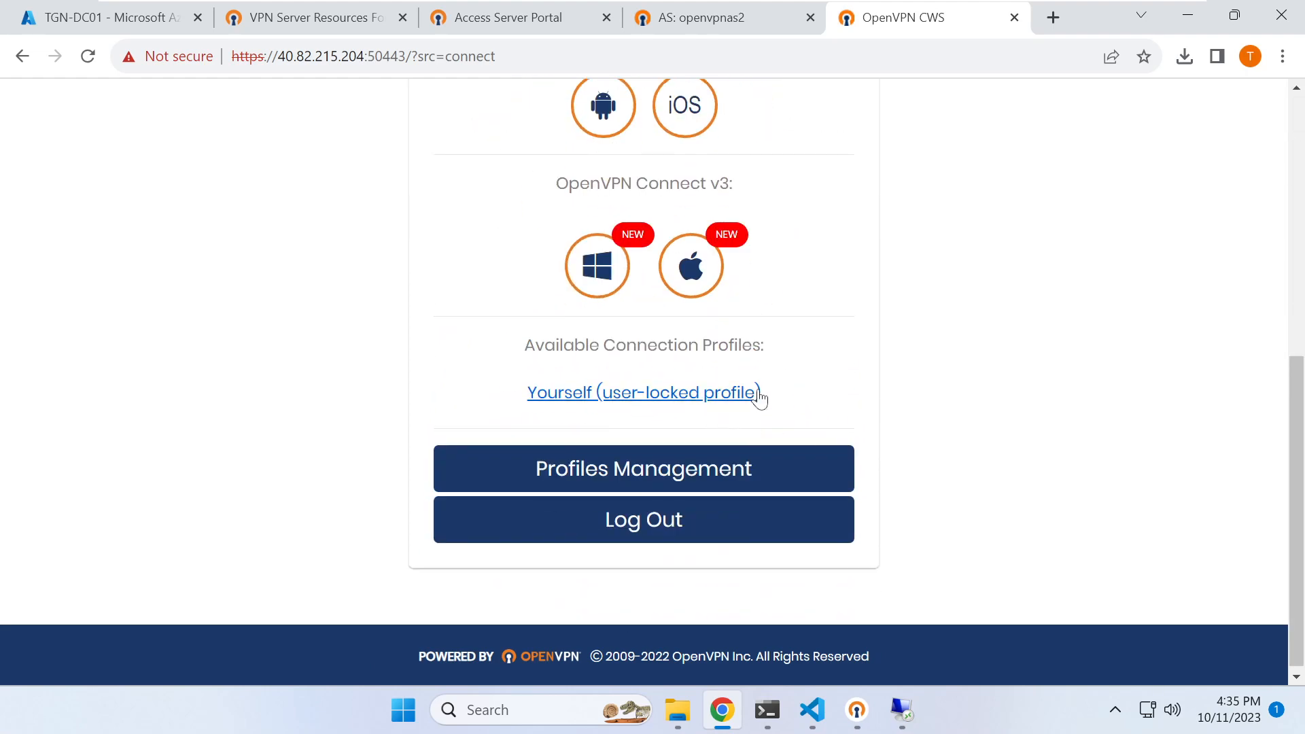
{"action": "scroll", "coordinate": [843, 401], "scroll_direction": "up", "scroll_amount": 5}
{"action": "scroll", "coordinate": [841, 408], "scroll_direction": "down", "scroll_amount": 5}
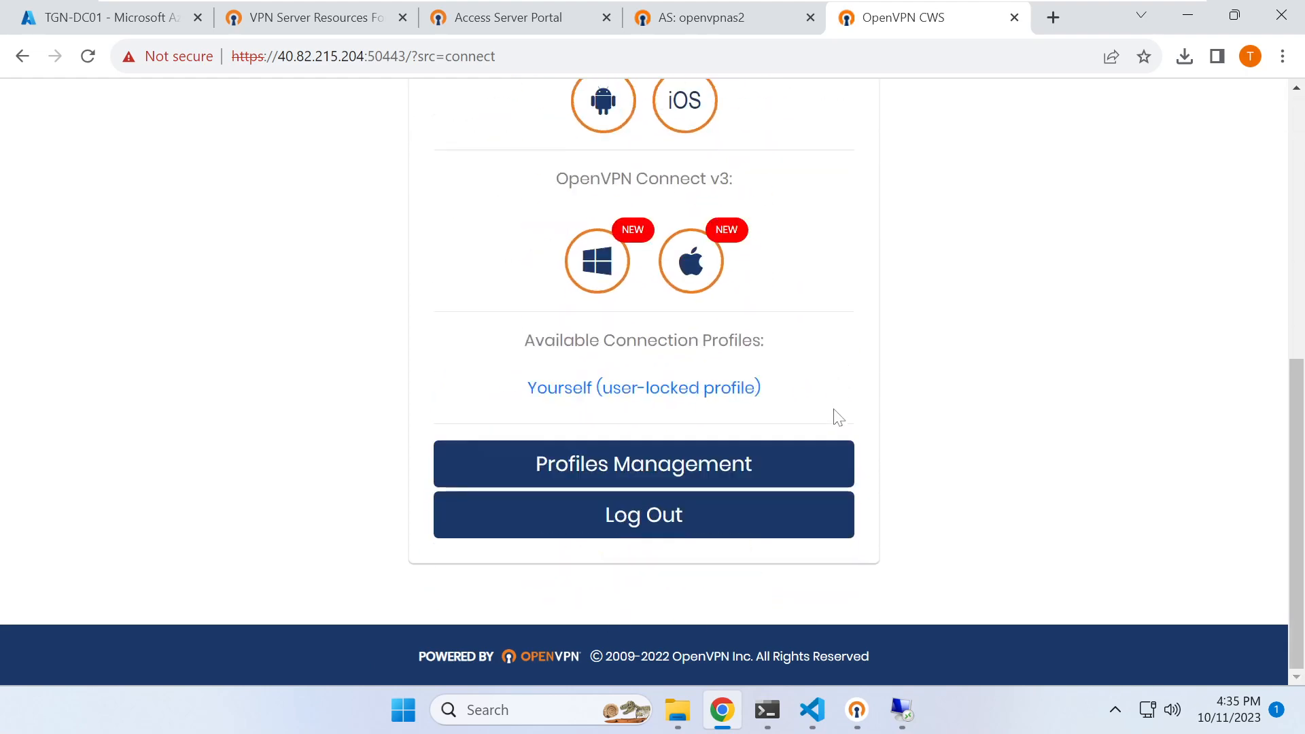
{"action": "left_click", "coordinate": [680, 396]}
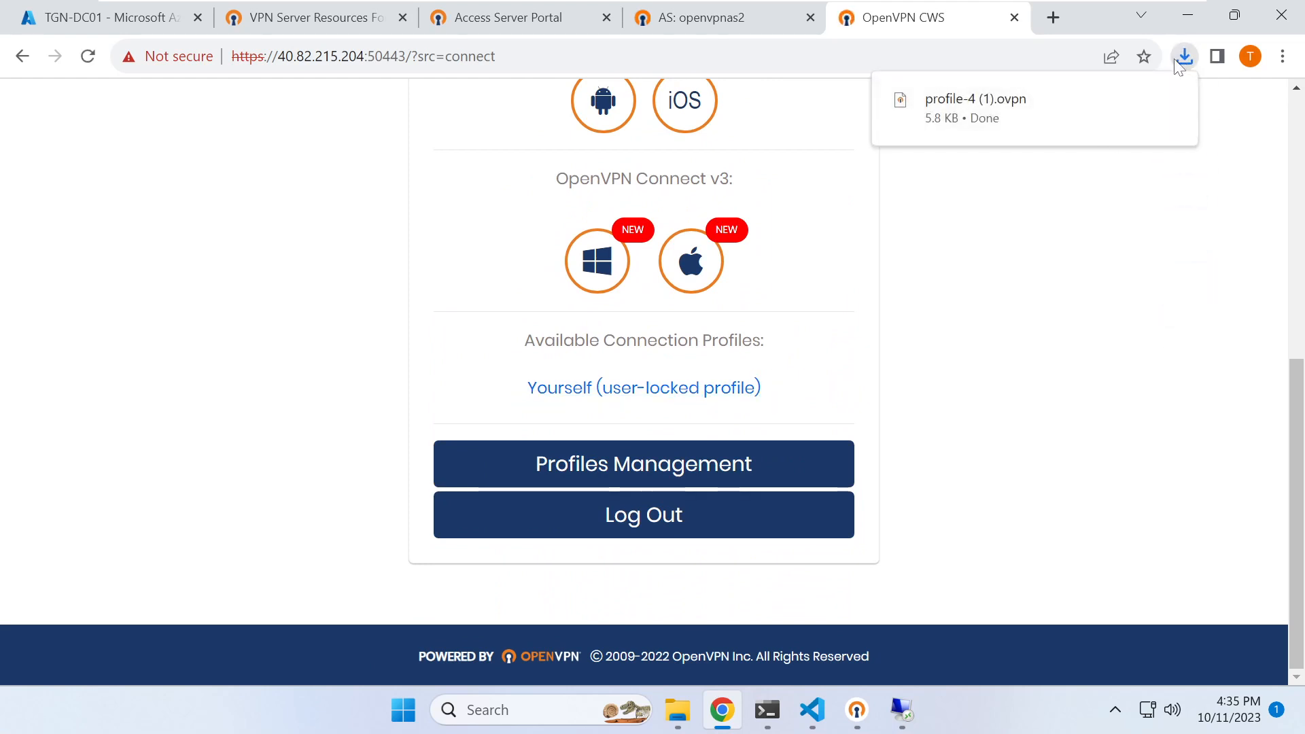
{"action": "left_click", "coordinate": [1002, 100]}
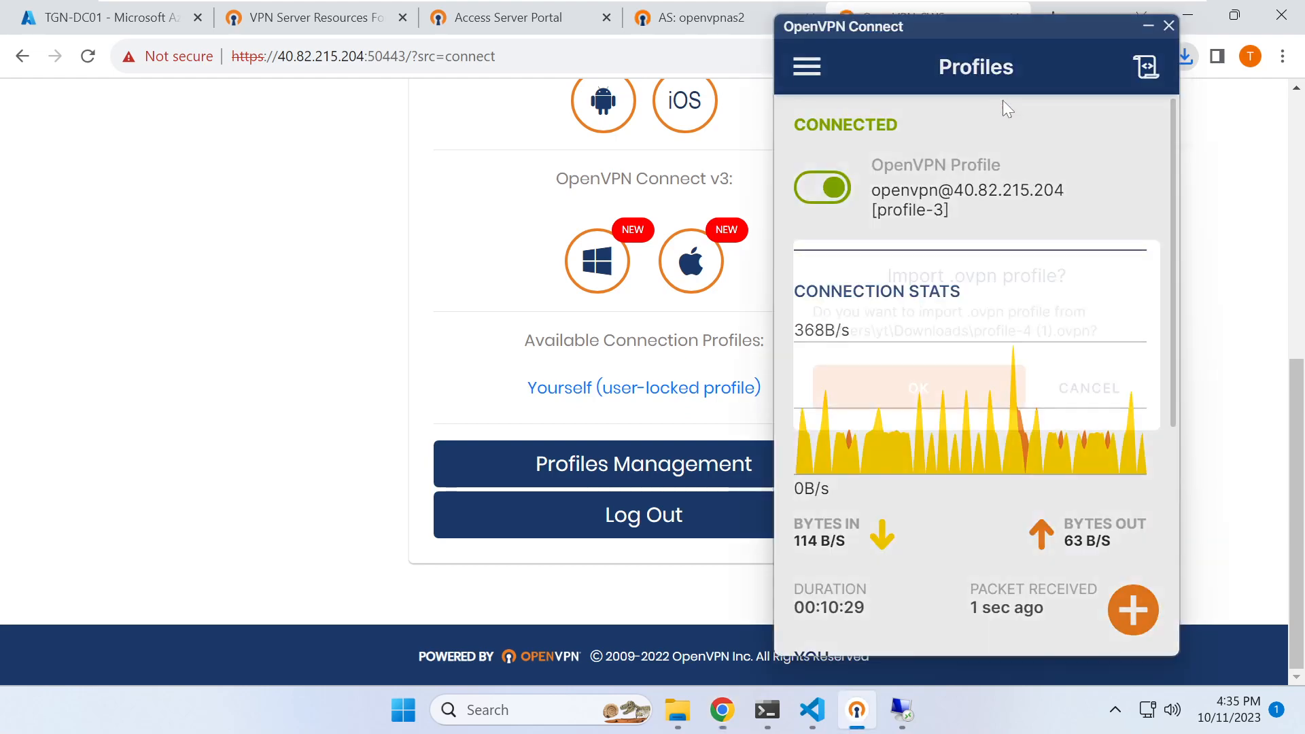
Step: Import profile-4 (1) in OpenVPN Connect with its password saved, and connect
{"action": "left_click", "coordinate": [955, 406]}
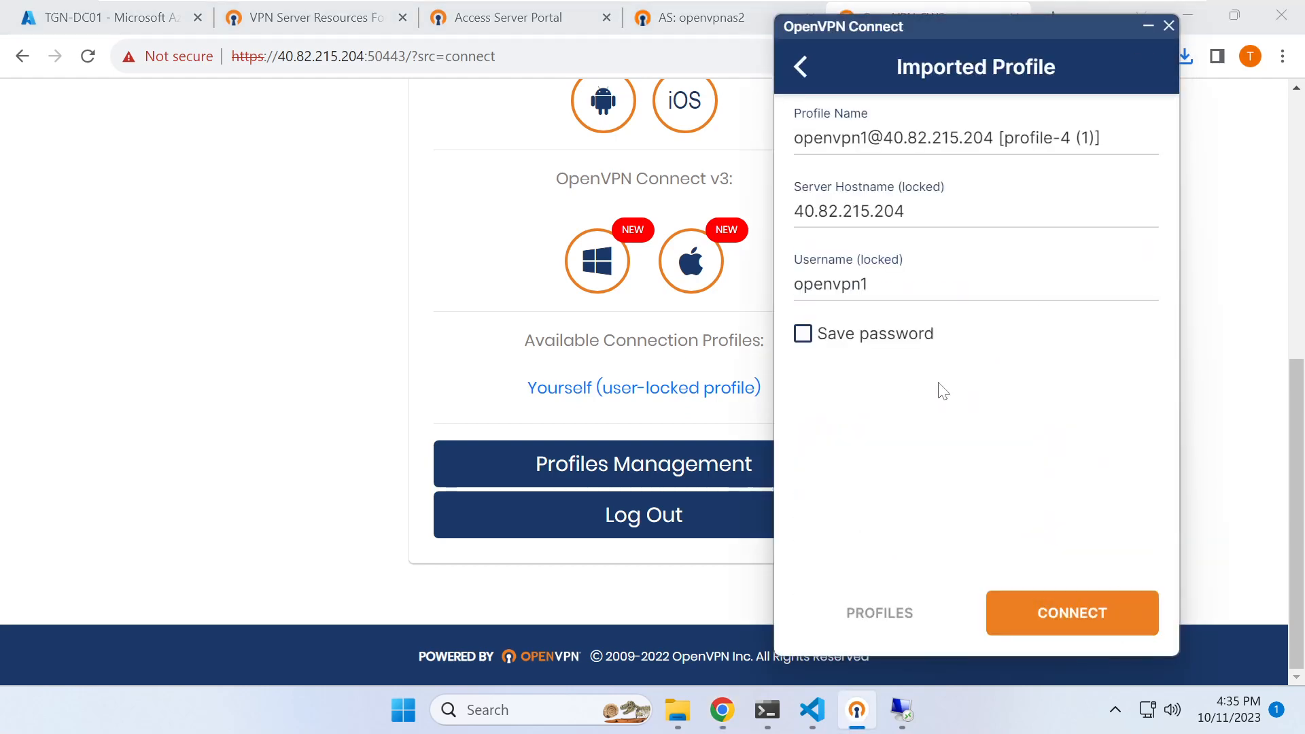
{"action": "left_click", "coordinate": [802, 333]}
{"action": "left_click", "coordinate": [860, 389]}
{"action": "key", "text": "ctrl+v"}
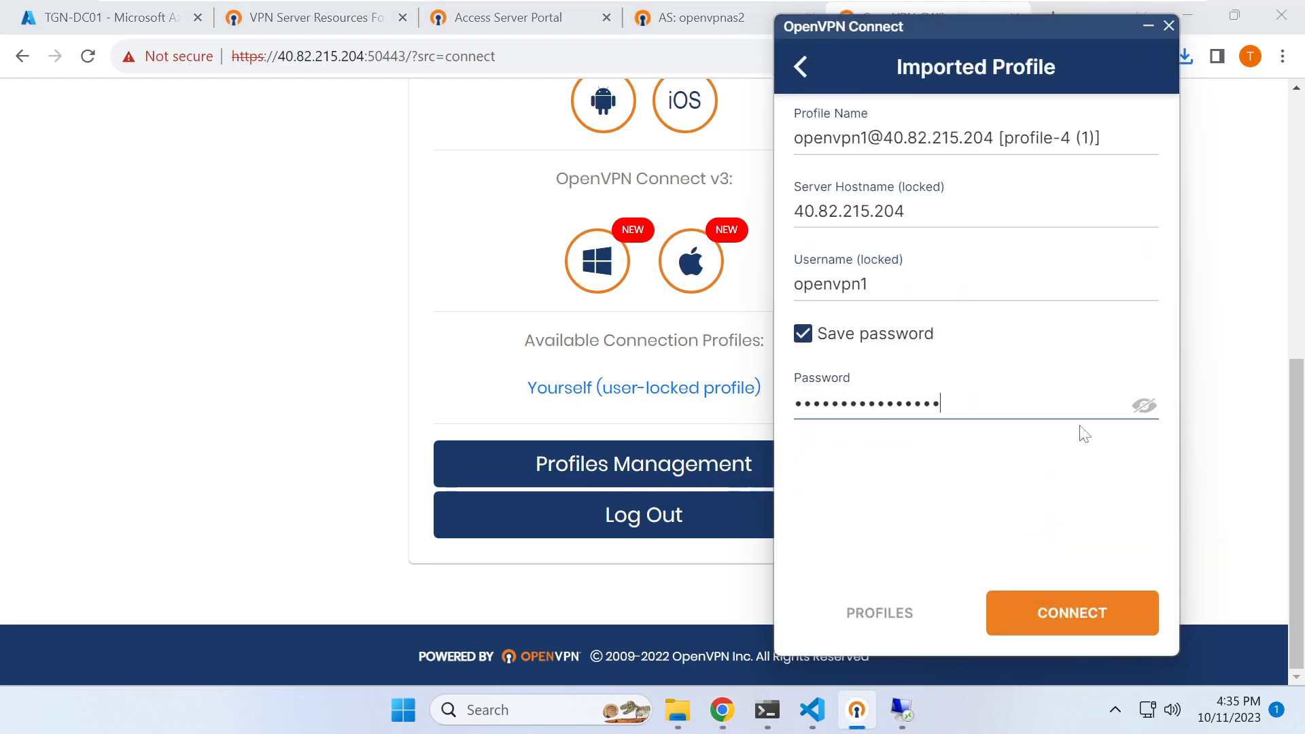
{"action": "left_click", "coordinate": [1142, 406]}
{"action": "left_click", "coordinate": [1142, 406]}
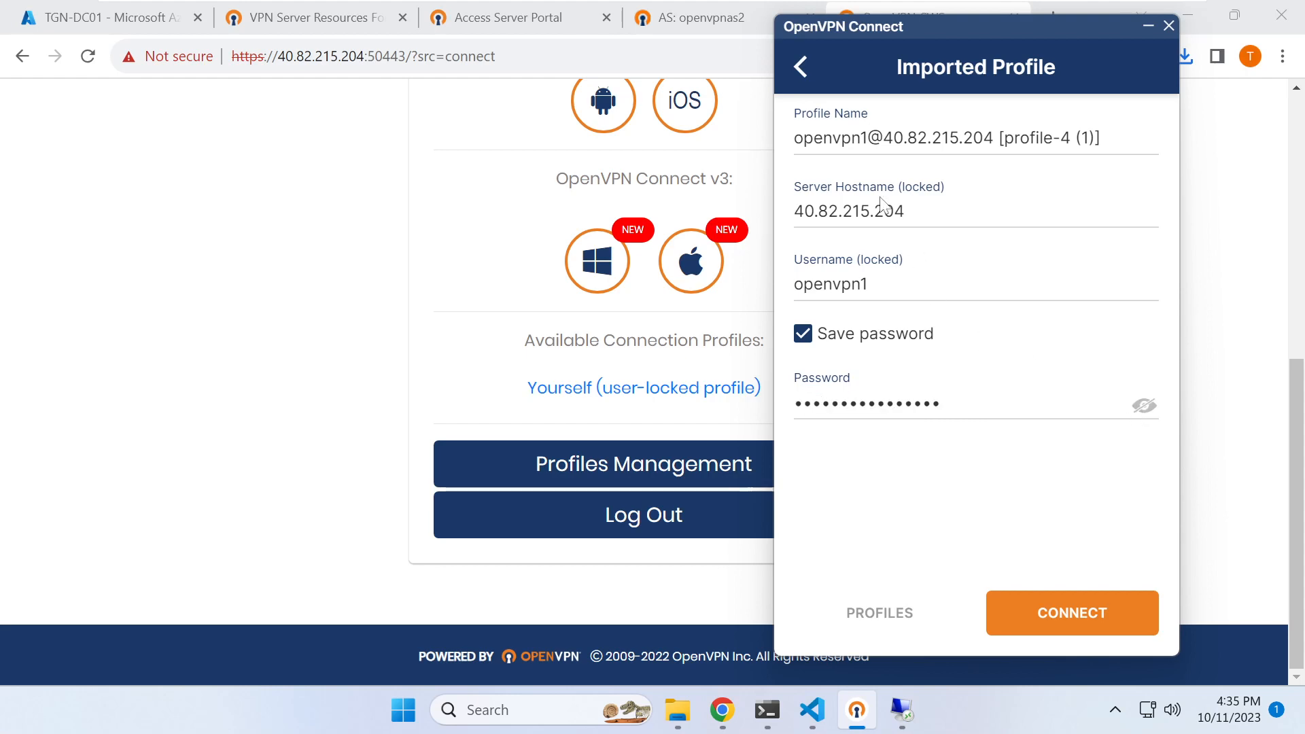
{"action": "left_click", "coordinate": [1065, 616]}
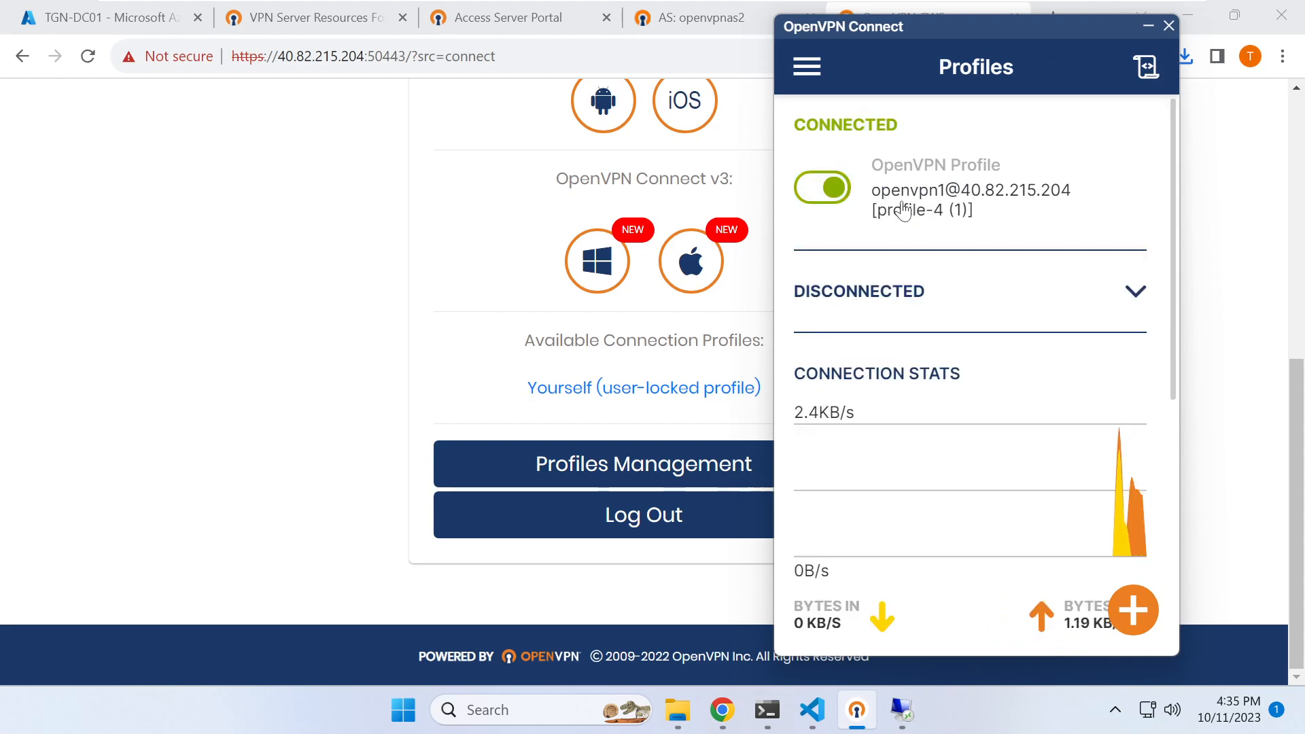
Step: Rerun the continuous ping to 10.67.1.4 in PowerShell
{"action": "left_click", "coordinate": [911, 722]}
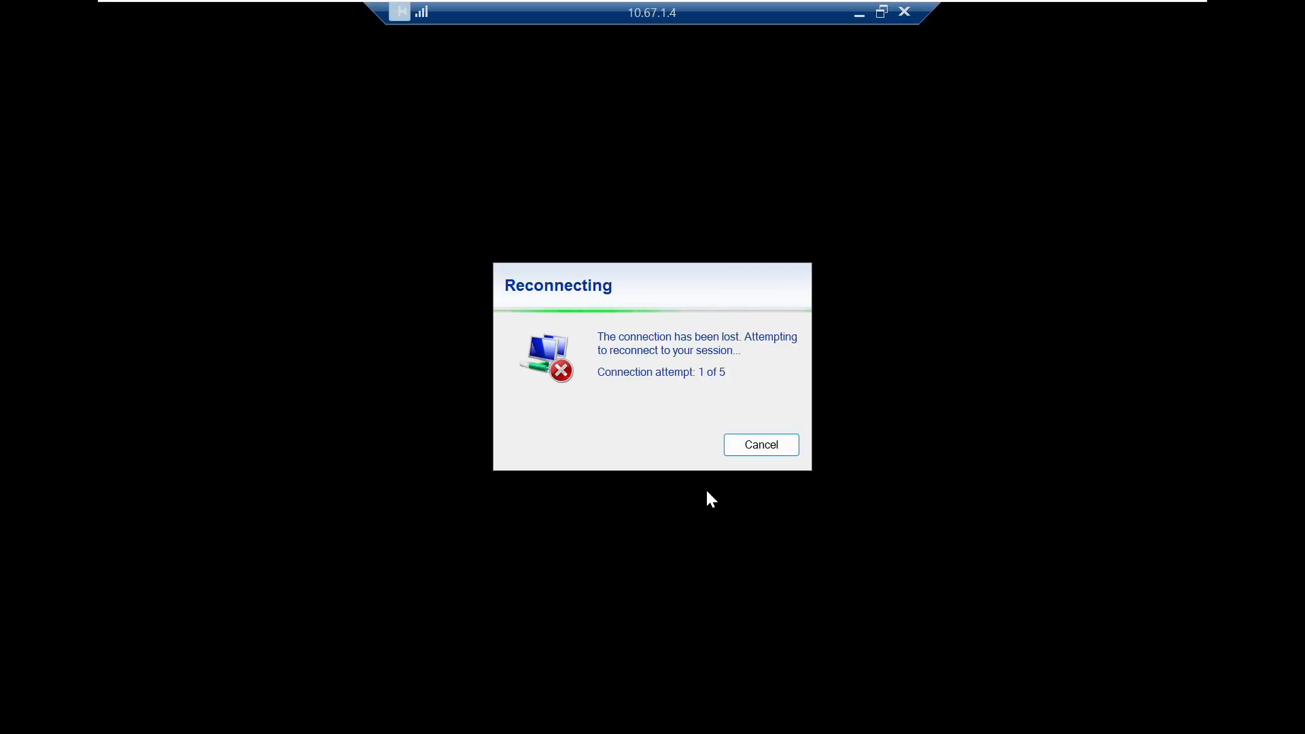
{"action": "left_click", "coordinate": [859, 13]}
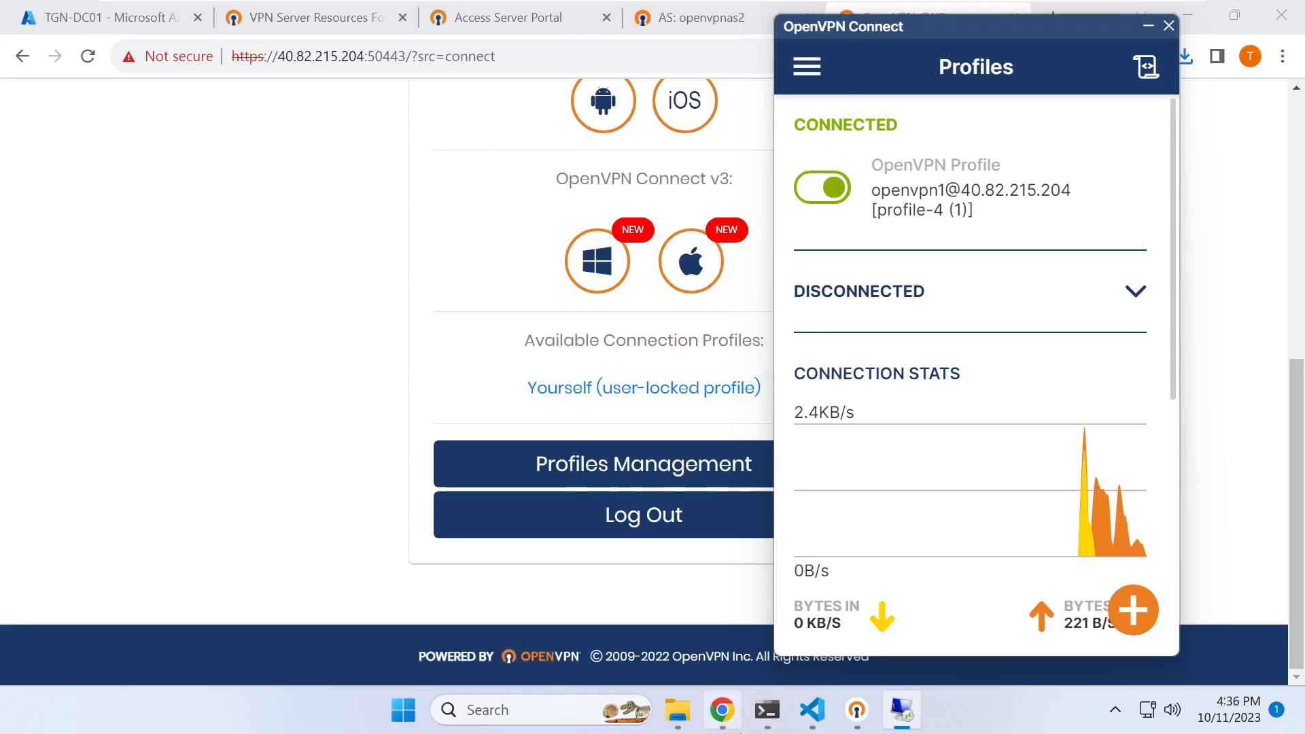
{"action": "left_click", "coordinate": [767, 711]}
{"action": "mouse_move", "coordinate": [729, 724]}
{"action": "key", "text": "Up"}
{"action": "key", "text": "Up"}
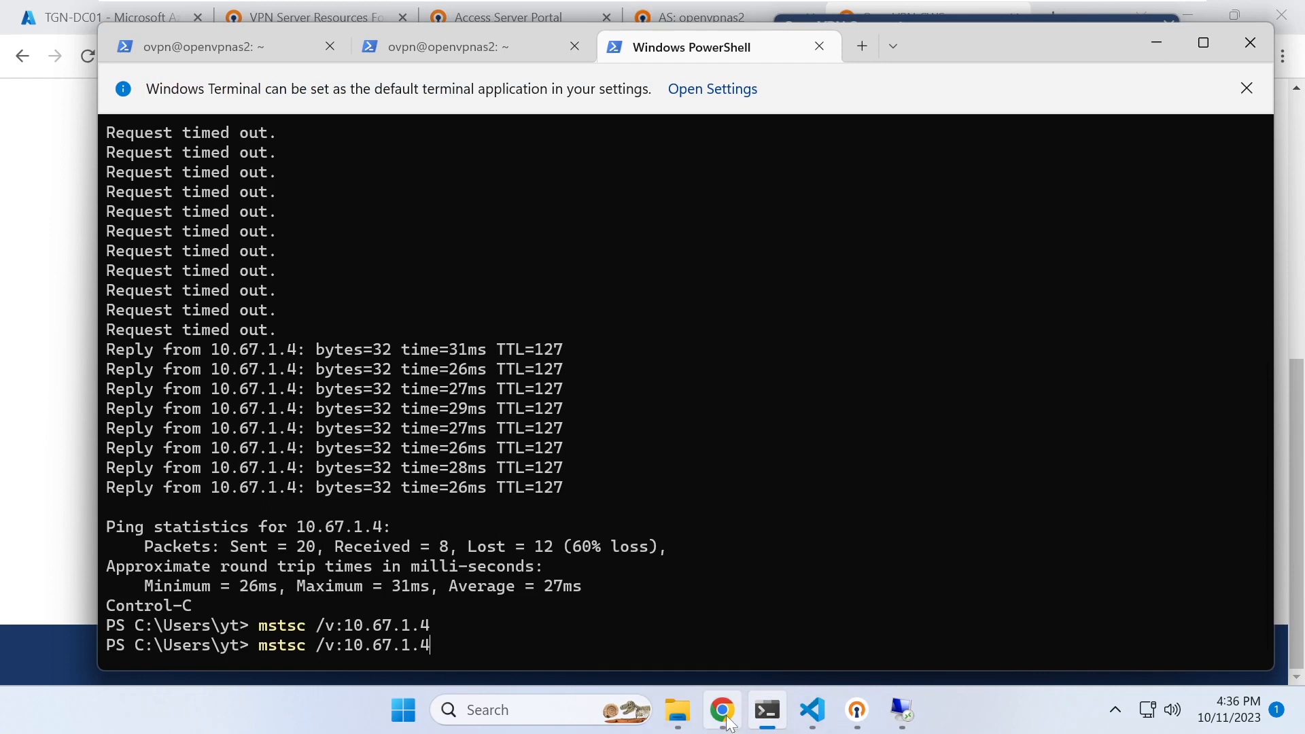
{"action": "key", "text": "Return"}
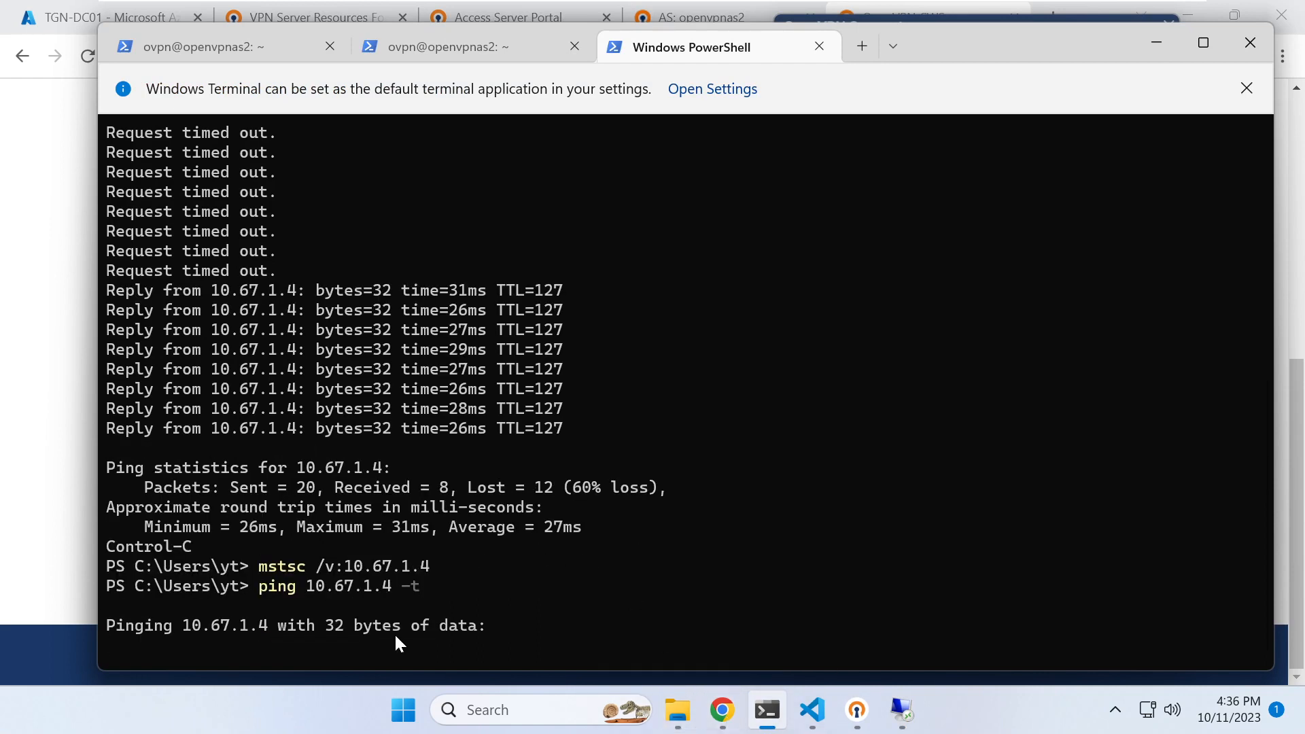
{"action": "left_click", "coordinate": [54, 465]}
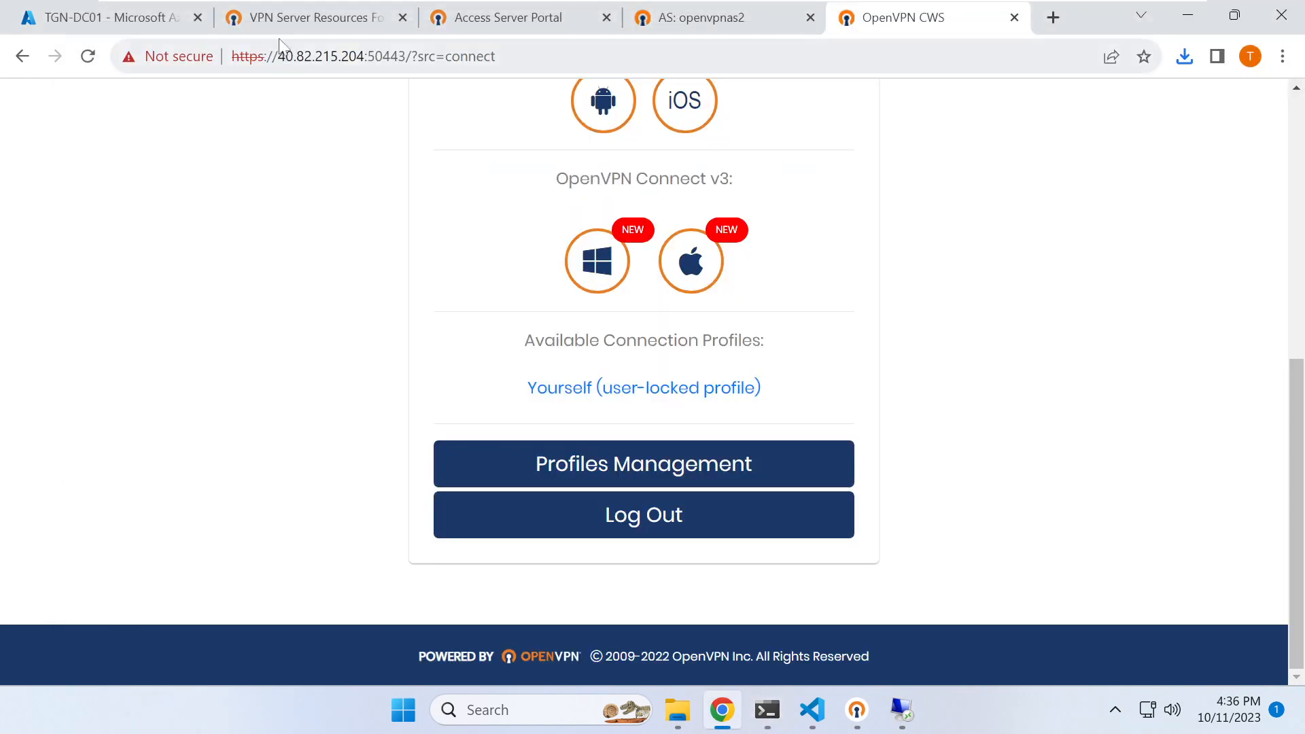
Step: Go to User Management > User Permissions and open the second user's More Settings
{"action": "left_click", "coordinate": [745, 11]}
{"action": "left_click", "coordinate": [176, 275]}
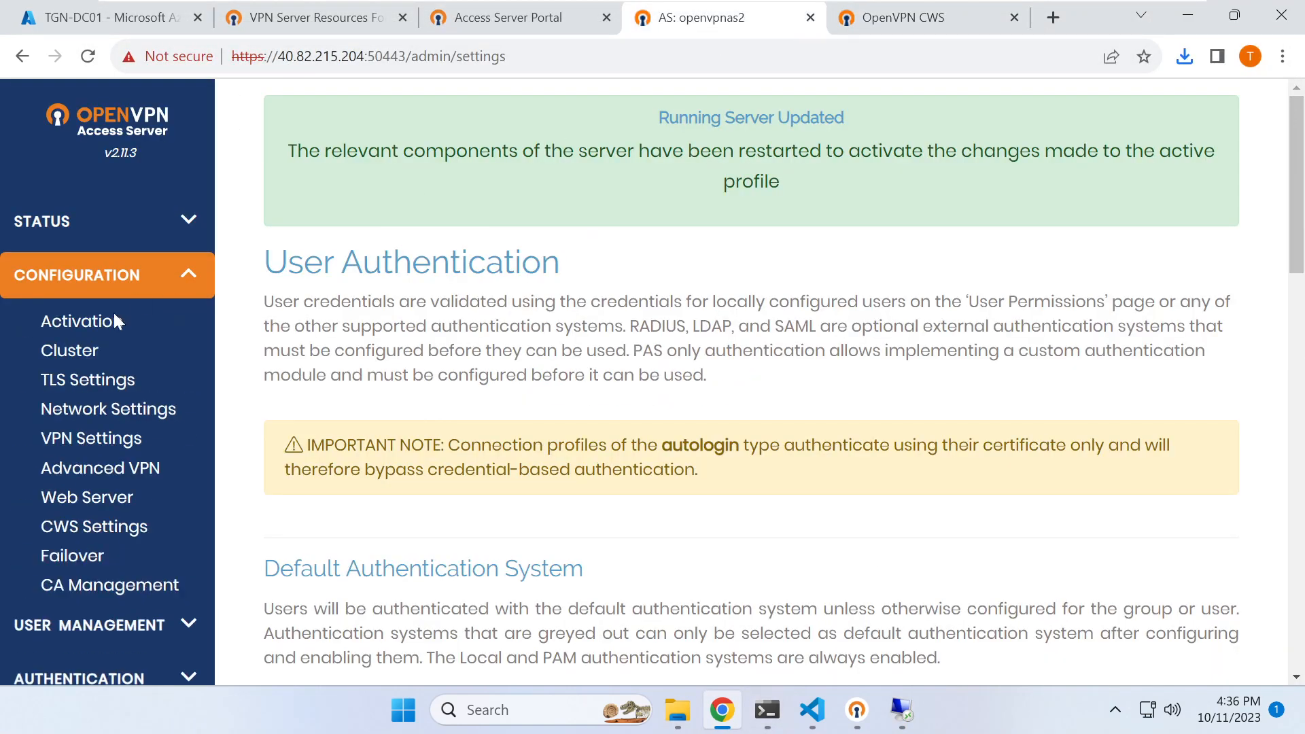
{"action": "left_click", "coordinate": [140, 256]}
{"action": "left_click", "coordinate": [129, 329]}
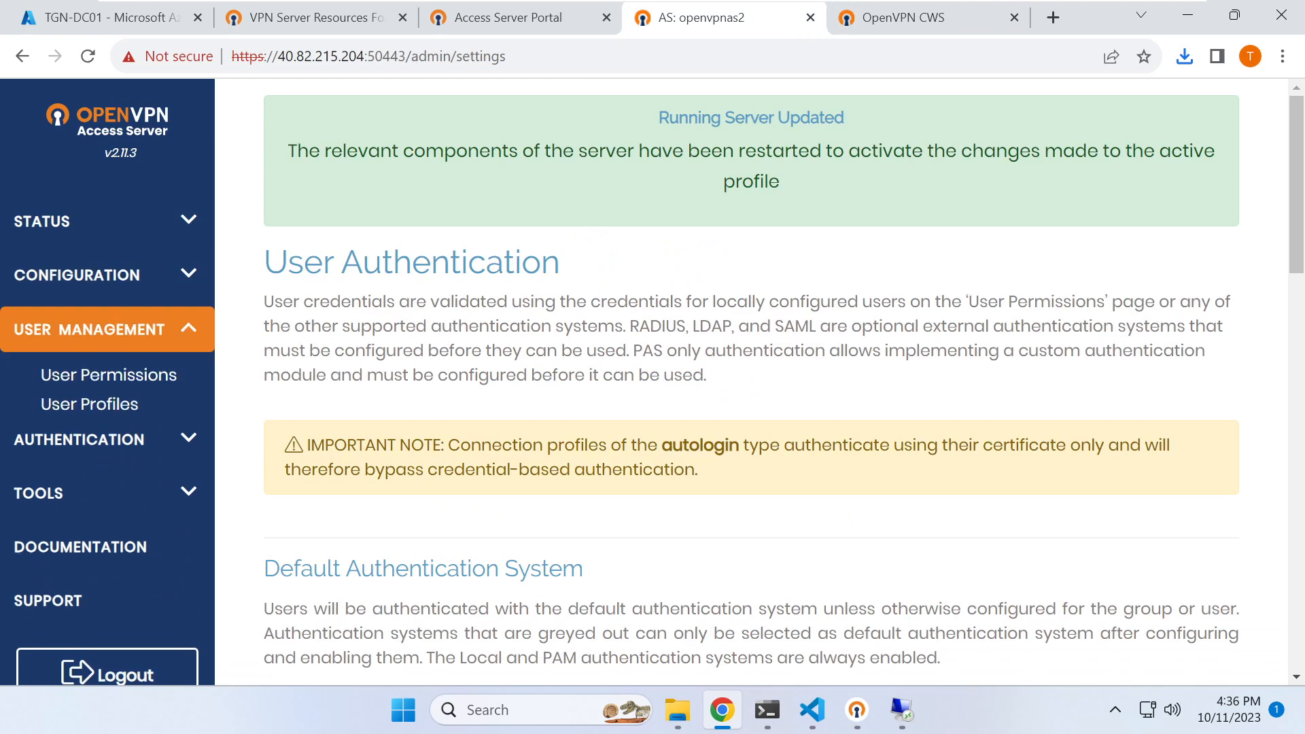
{"action": "left_click", "coordinate": [109, 379]}
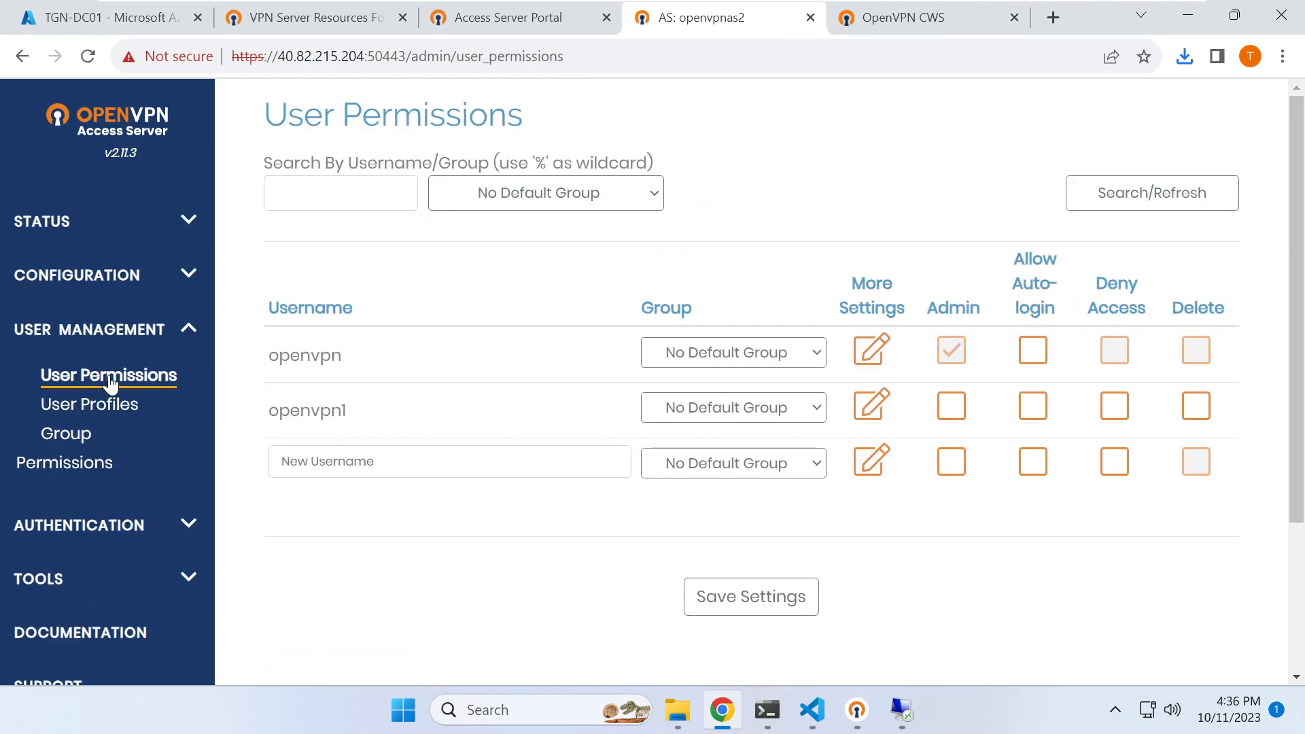
{"action": "left_click", "coordinate": [870, 408]}
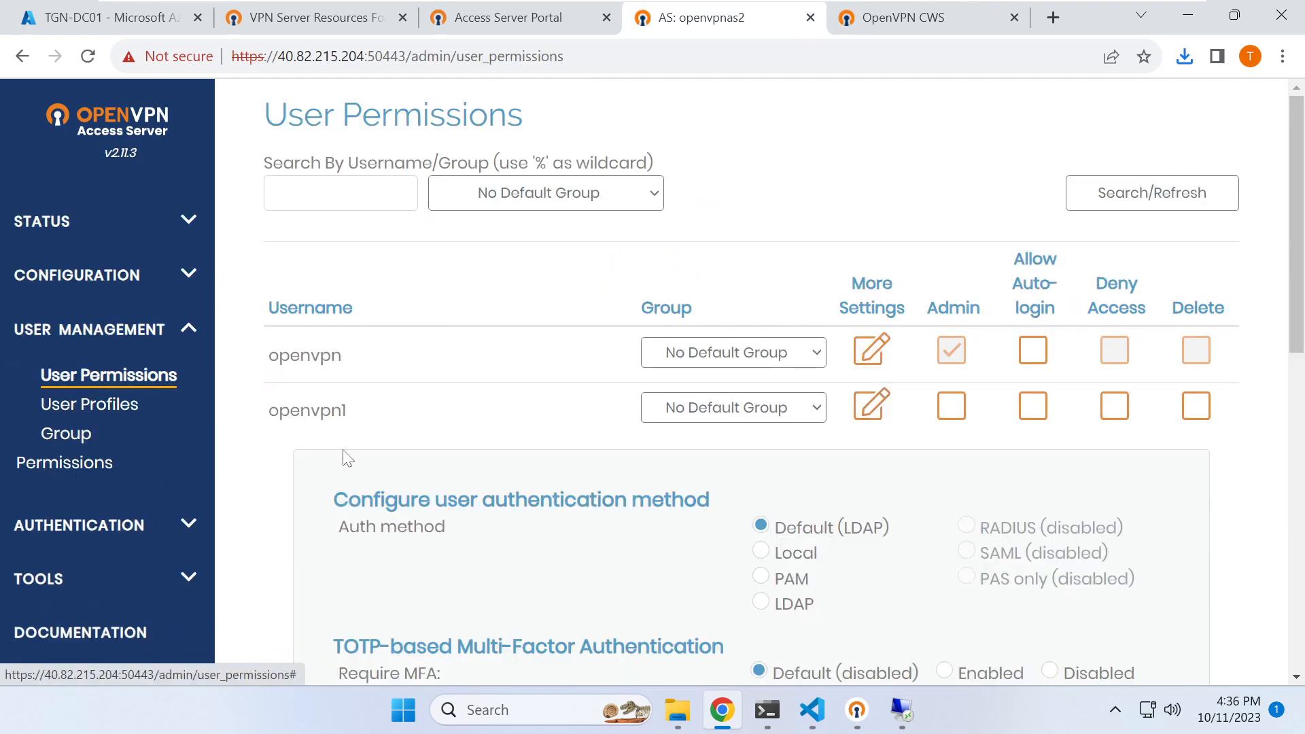
Step: Enter 10.67.1.4/32 in the second user's Allow Access To networks field
{"action": "scroll", "coordinate": [462, 435], "scroll_direction": "down", "scroll_amount": 2}
{"action": "scroll", "coordinate": [447, 445], "scroll_direction": "down", "scroll_amount": 2}
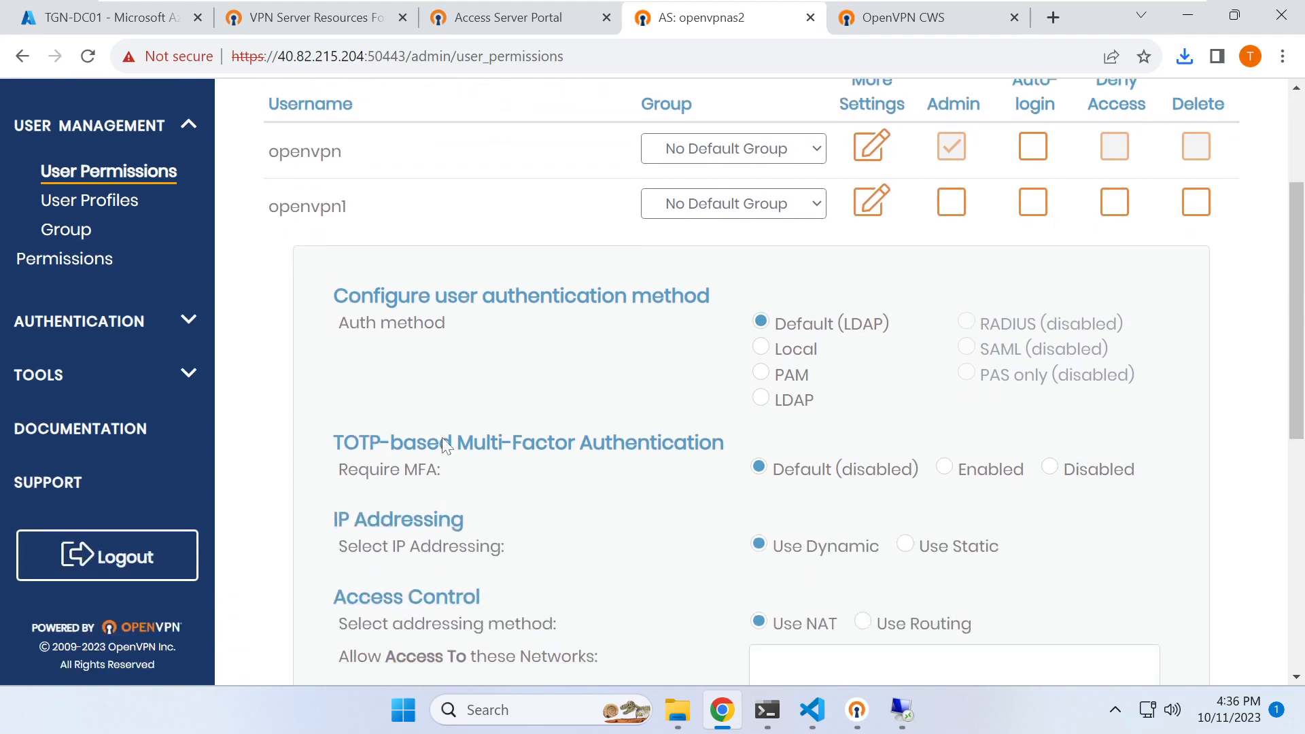
{"action": "scroll", "coordinate": [843, 435], "scroll_direction": "down", "scroll_amount": 5}
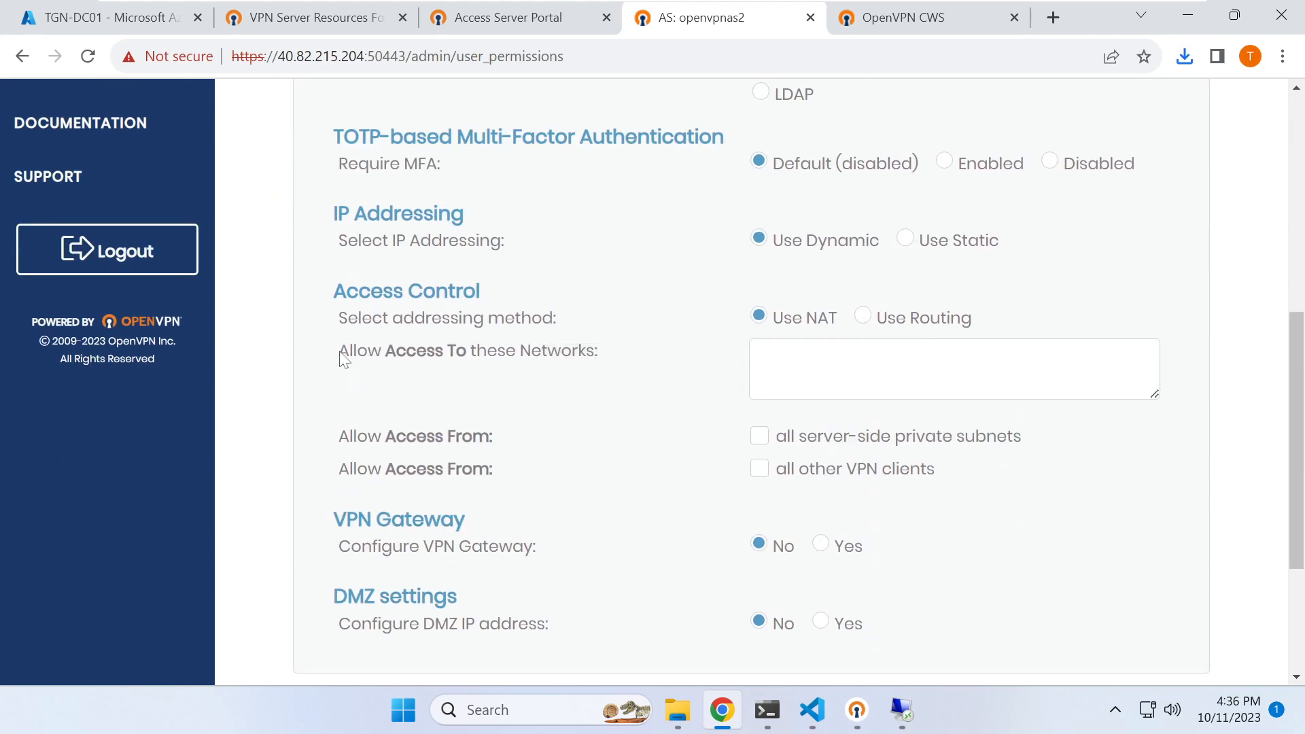
{"action": "triple_click", "coordinate": [411, 364]}
{"action": "left_click", "coordinate": [765, 357]}
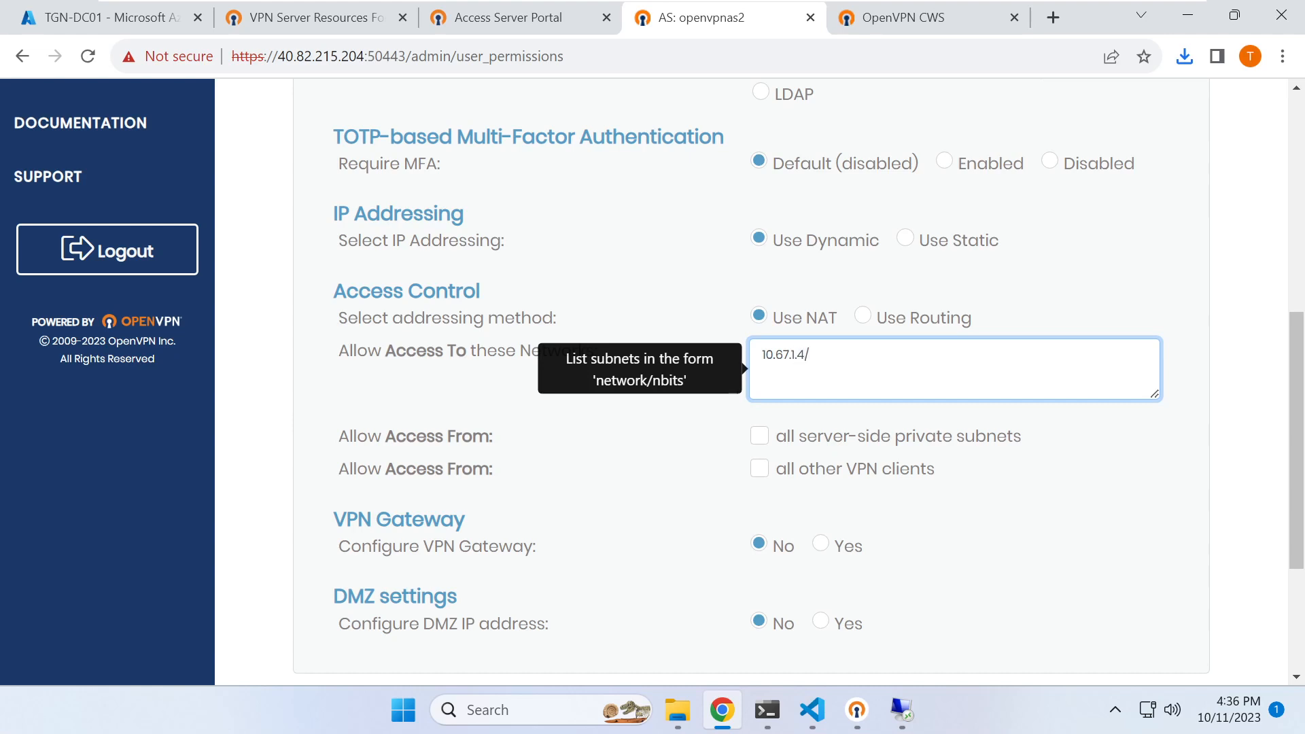
{"action": "scroll", "coordinate": [882, 308], "scroll_direction": "down", "scroll_amount": 1}
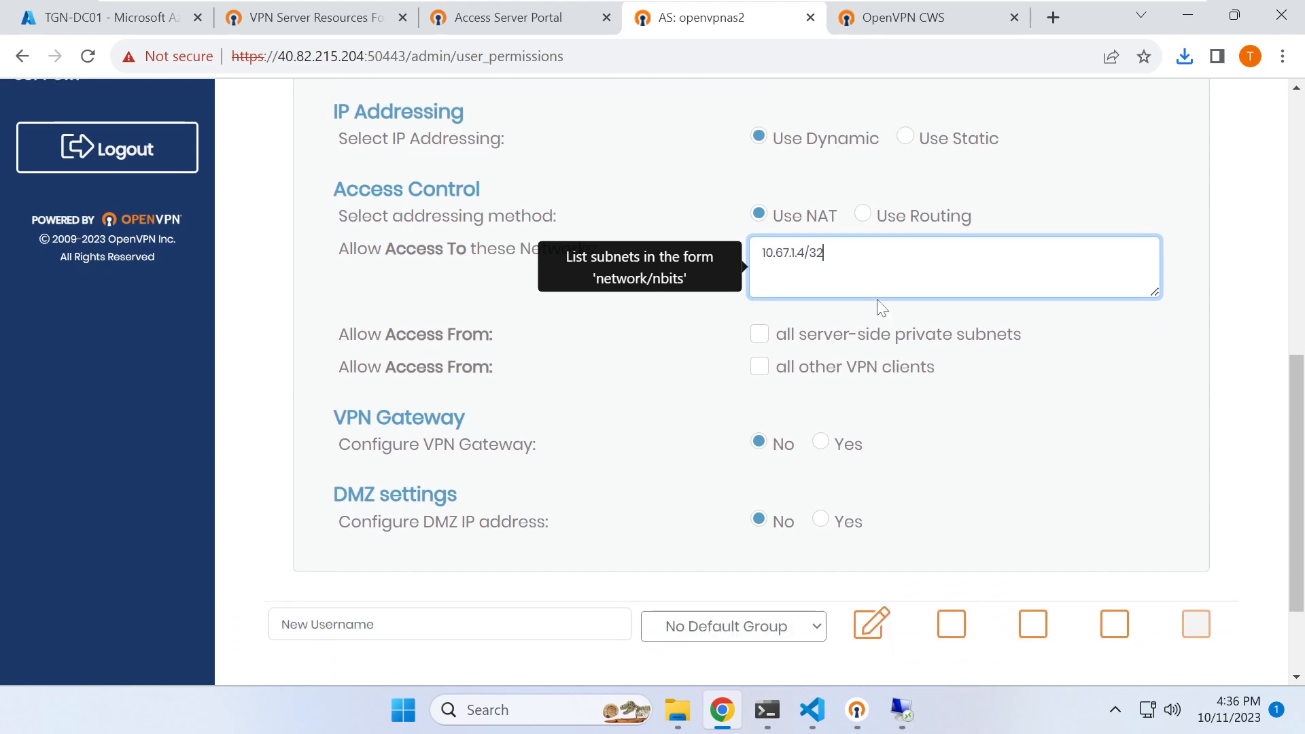
{"action": "key", "text": "ctrl+a"}
{"action": "scroll", "coordinate": [789, 333], "scroll_direction": "down", "scroll_amount": 1}
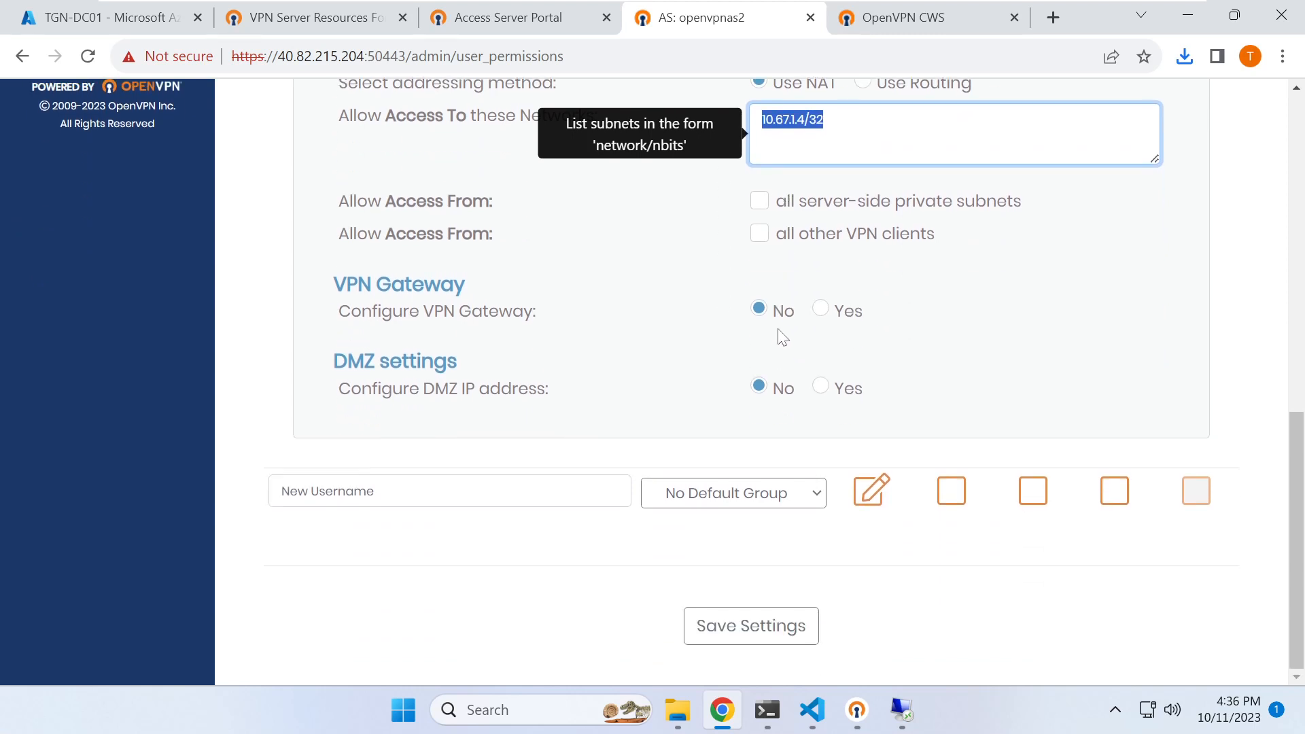
Step: Save the user's permission settings and update the running server
{"action": "left_click", "coordinate": [754, 643]}
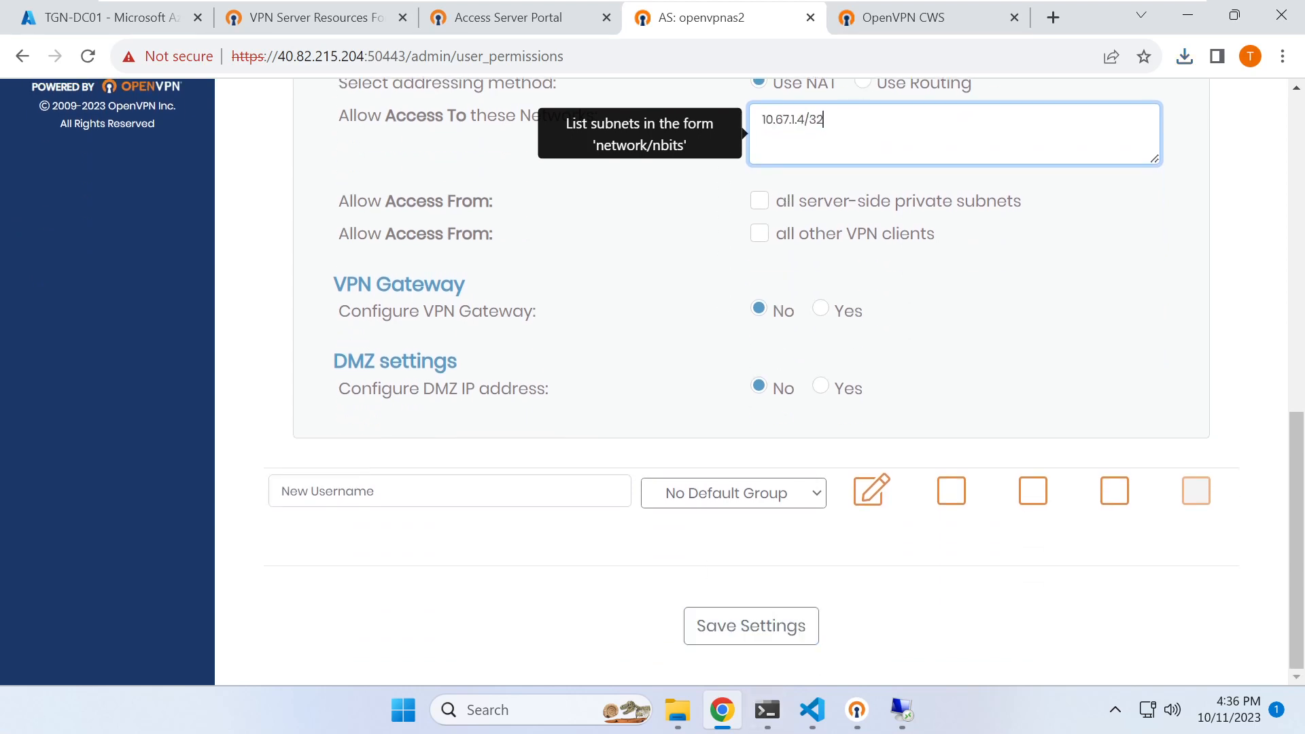
{"action": "left_click", "coordinate": [762, 627]}
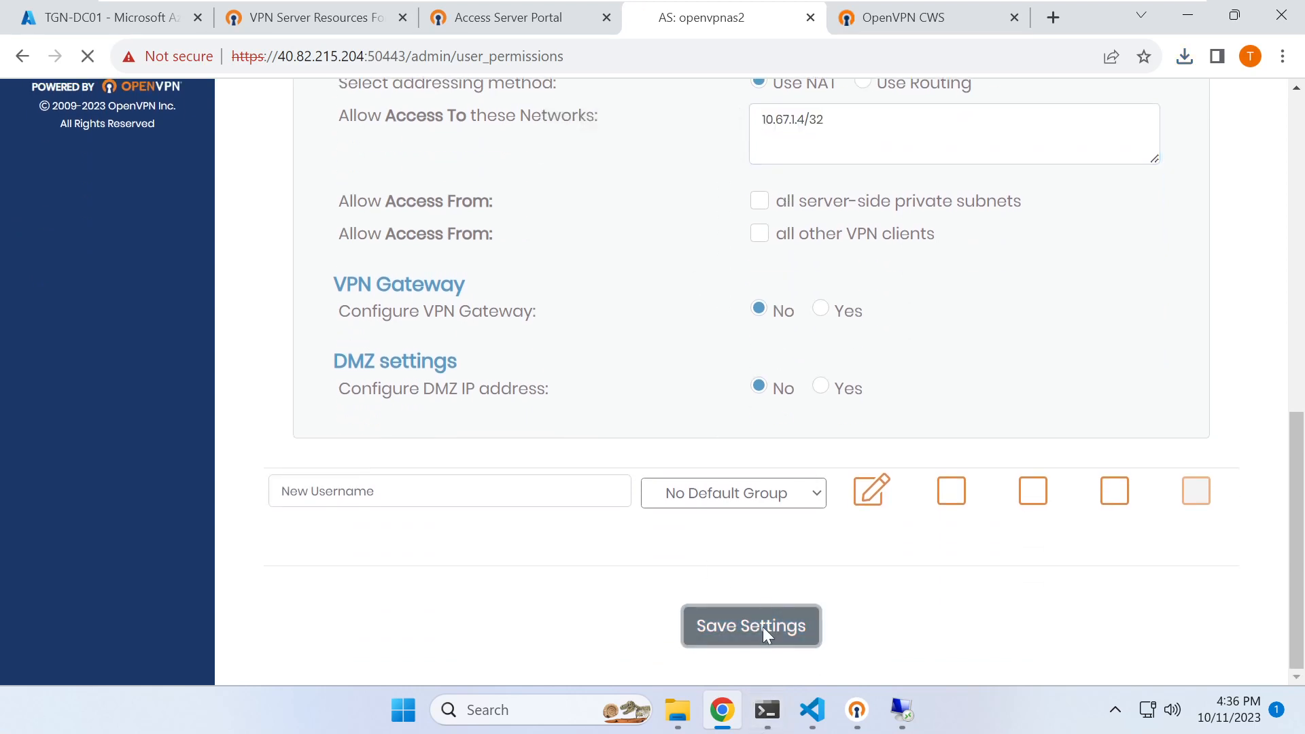
{"action": "left_click", "coordinate": [858, 713]}
{"action": "left_click", "coordinate": [680, 263]}
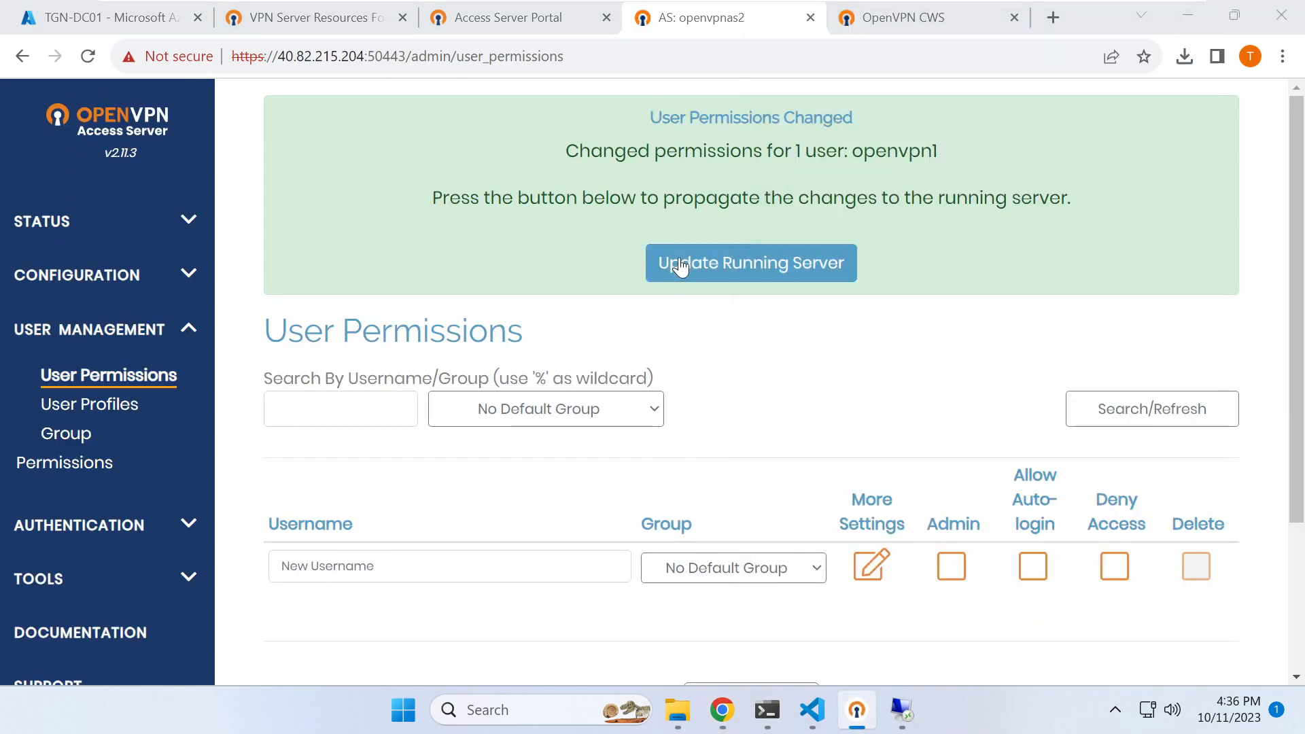
{"action": "left_click", "coordinate": [862, 715]}
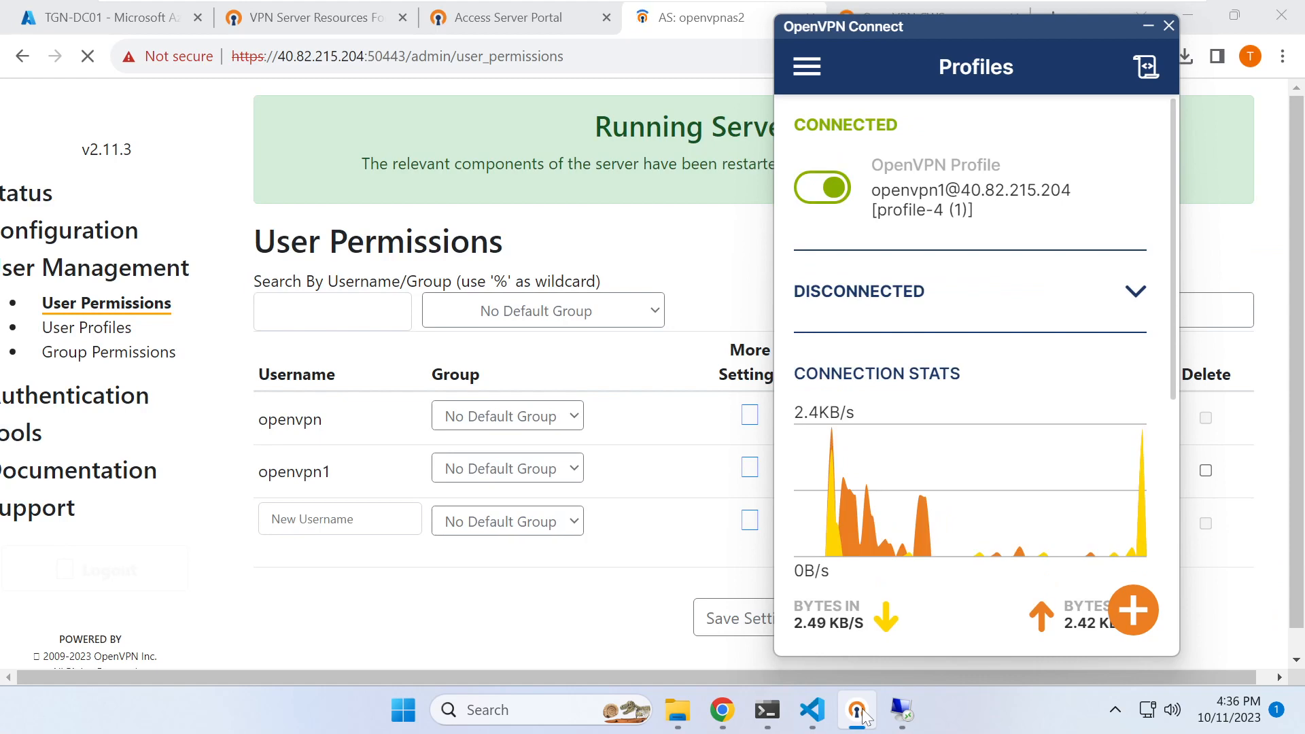
Step: Check the ongoing ping, then open openvpn1's settings and reload the User Permissions page
{"action": "left_click", "coordinate": [777, 722]}
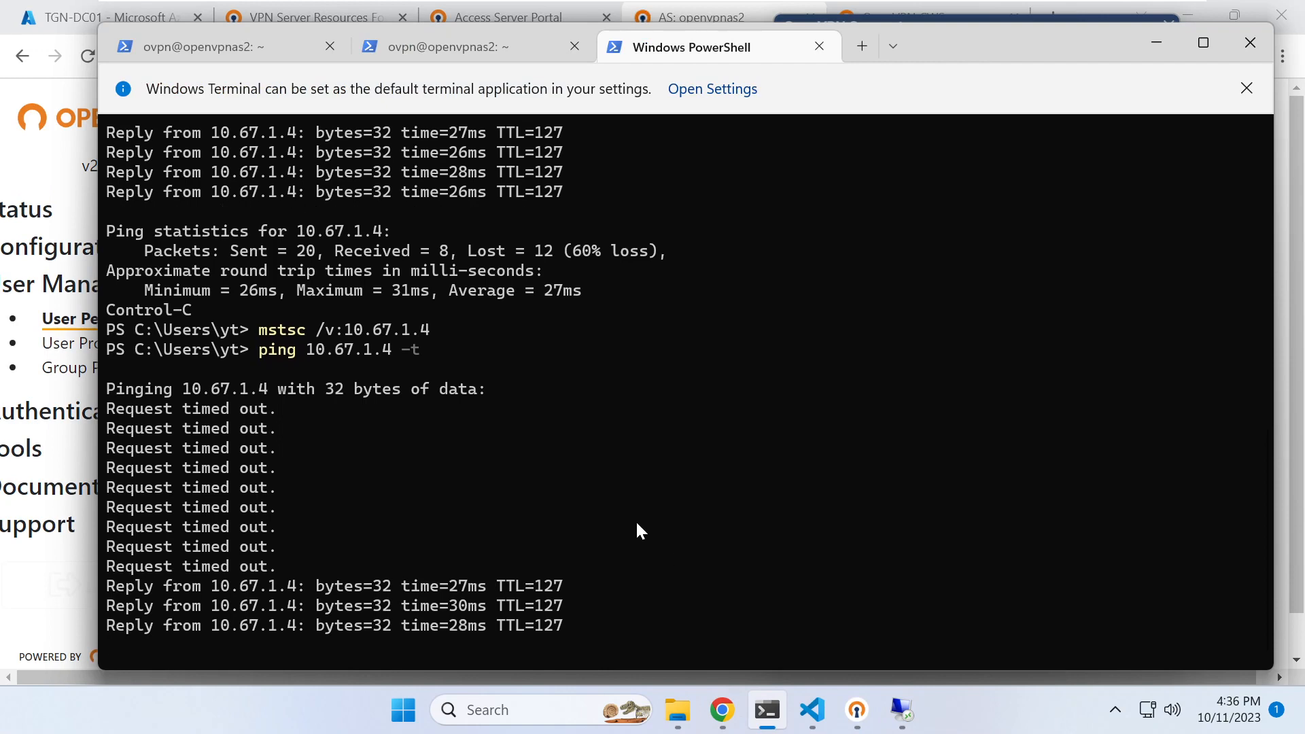
{"action": "left_click", "coordinate": [75, 435]}
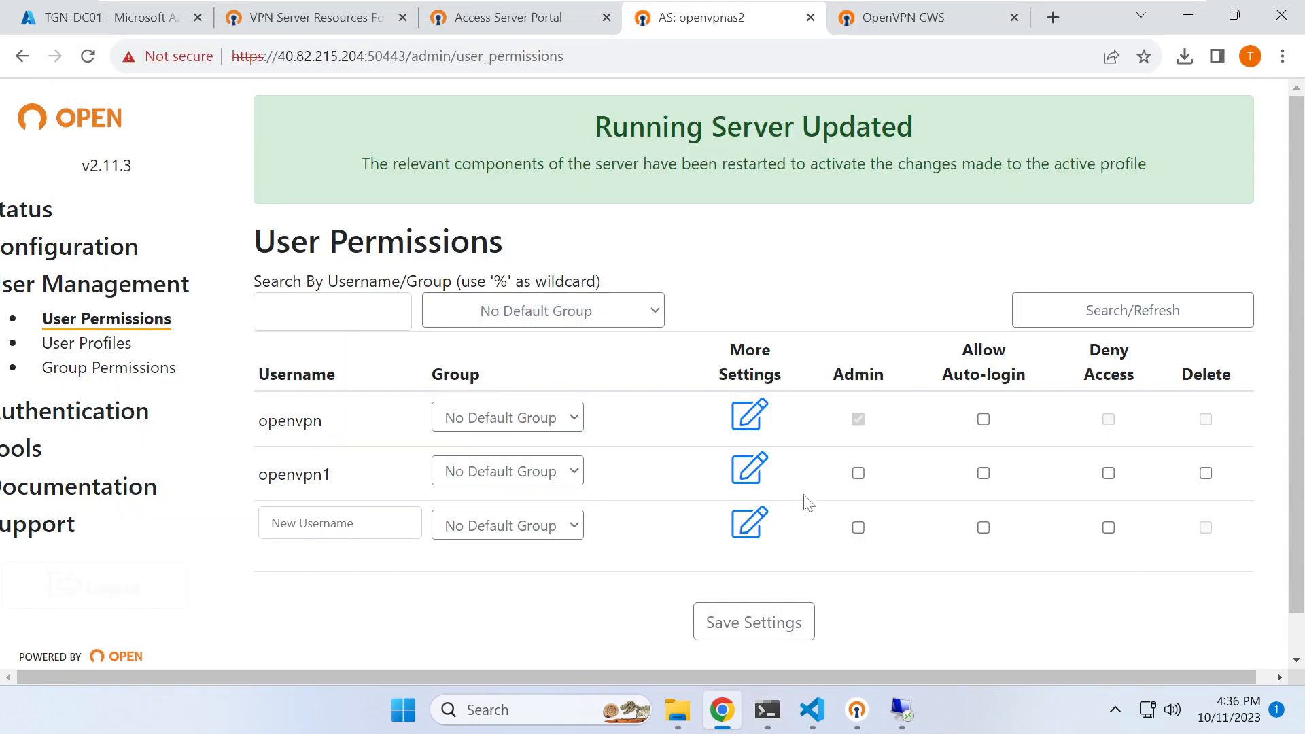
{"action": "left_click", "coordinate": [748, 476]}
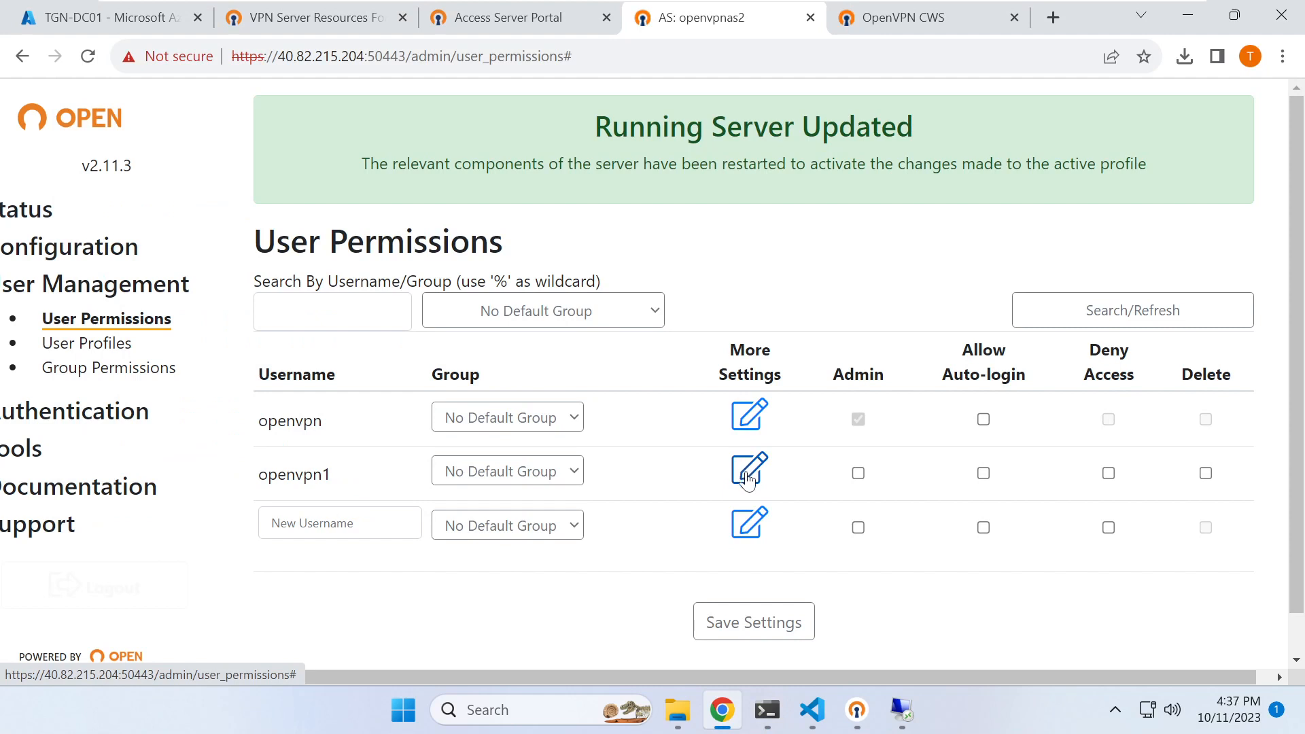
{"action": "left_click", "coordinate": [712, 57]}
{"action": "key", "text": "Return"}
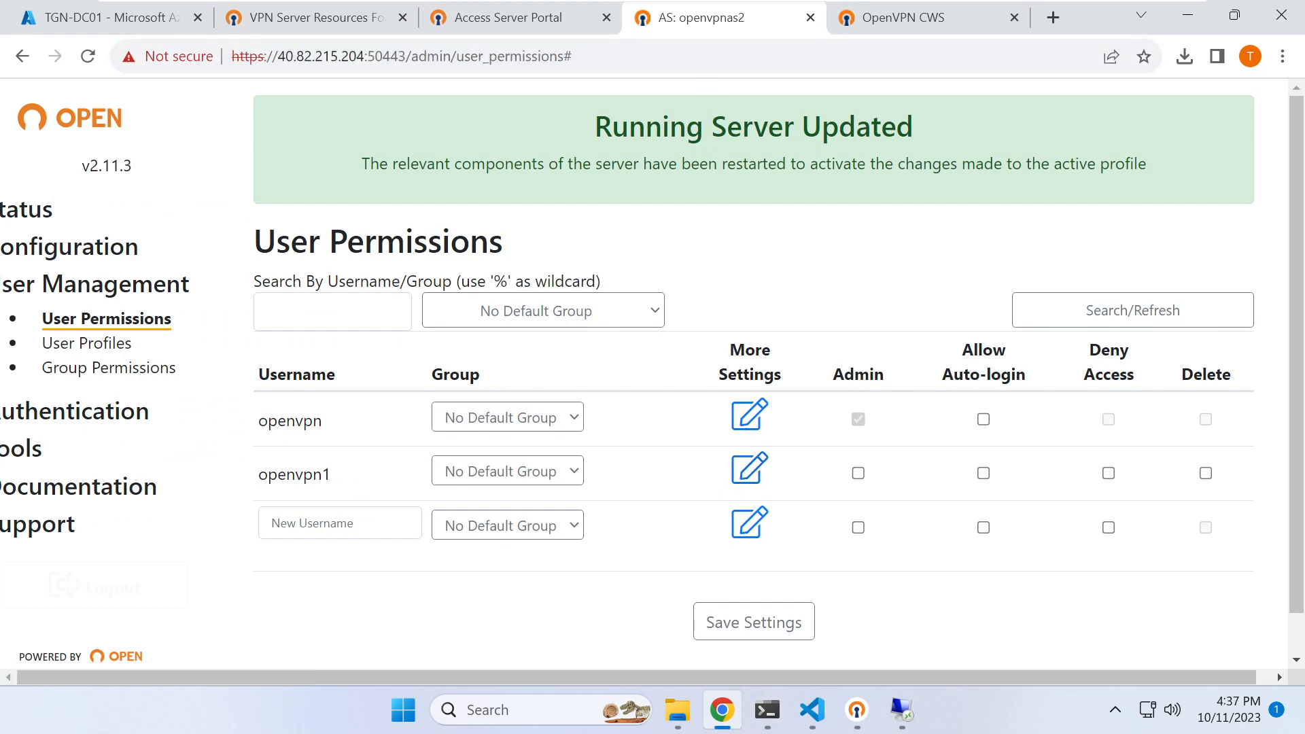
{"action": "key", "text": "ctrl+l"}
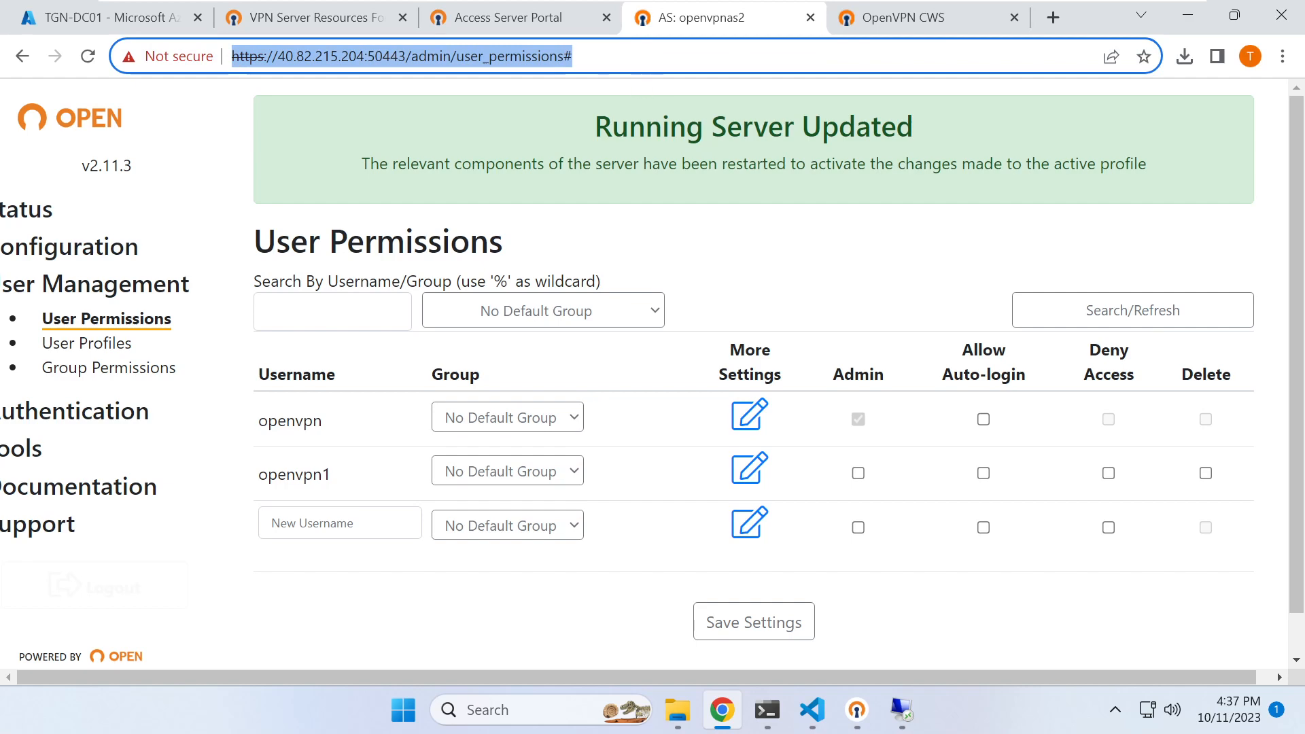
Step: Reload the User Permissions page with the trailing '#' removed from the URL
{"action": "left_click", "coordinate": [573, 57]}
{"action": "key", "text": "BackSpace"}
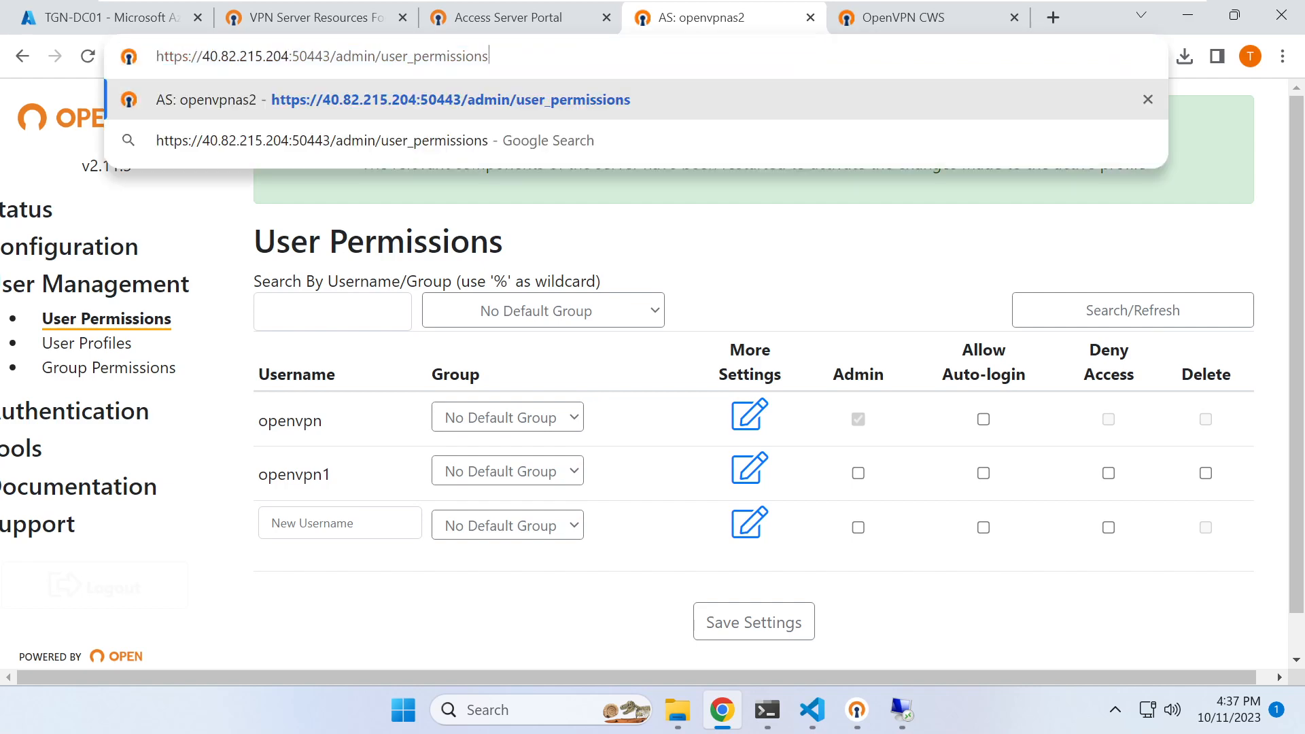
{"action": "key", "text": "Return"}
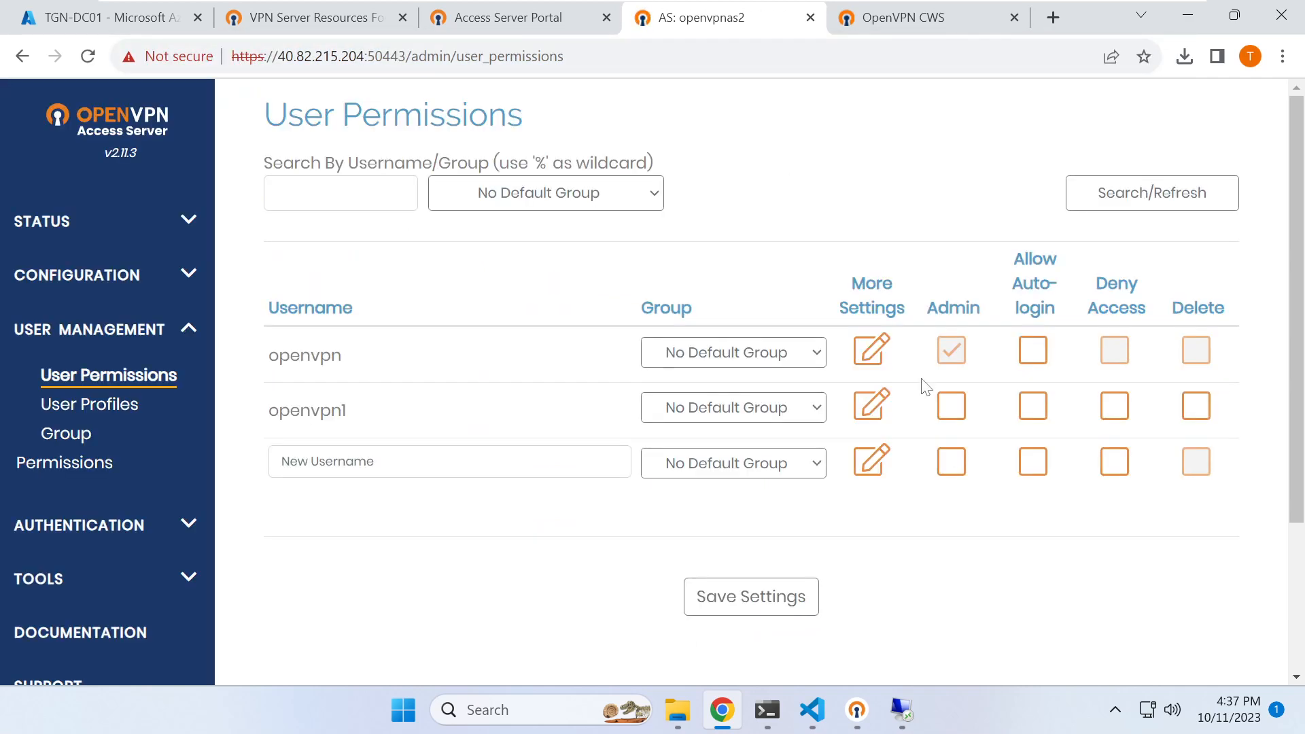
Step: Open openvpn1's extra settings and inspect its allowed network 10.67.1.4/32
{"action": "left_click", "coordinate": [858, 412]}
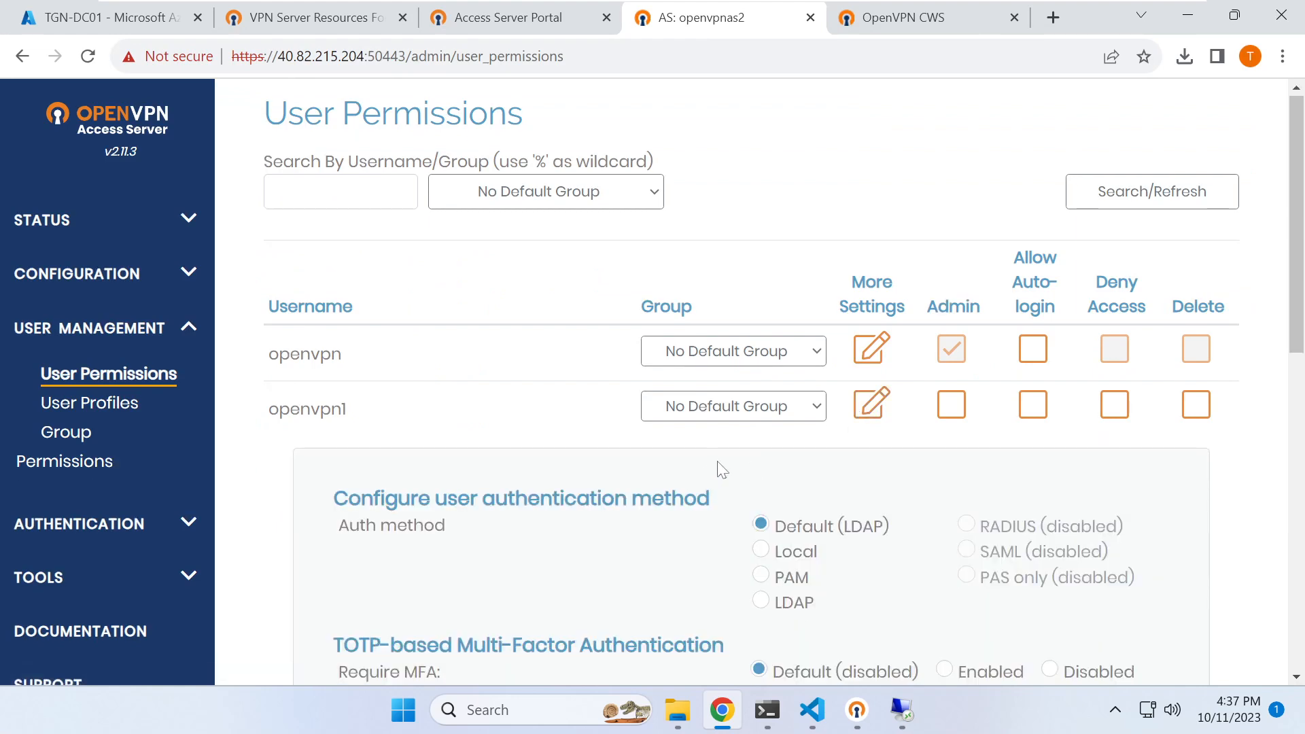
{"action": "scroll", "coordinate": [714, 472], "scroll_direction": "down", "scroll_amount": 7}
{"action": "left_click", "coordinate": [825, 355]}
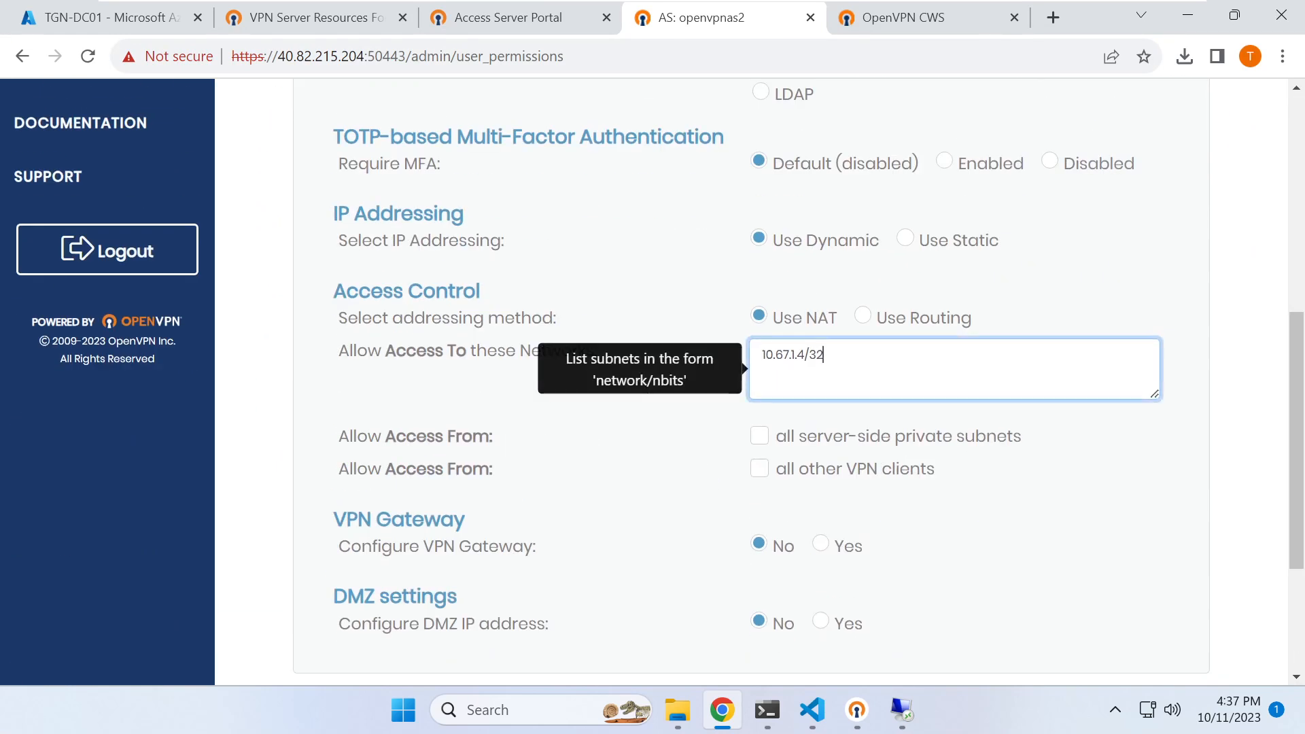
{"action": "key", "text": "ctrl+a"}
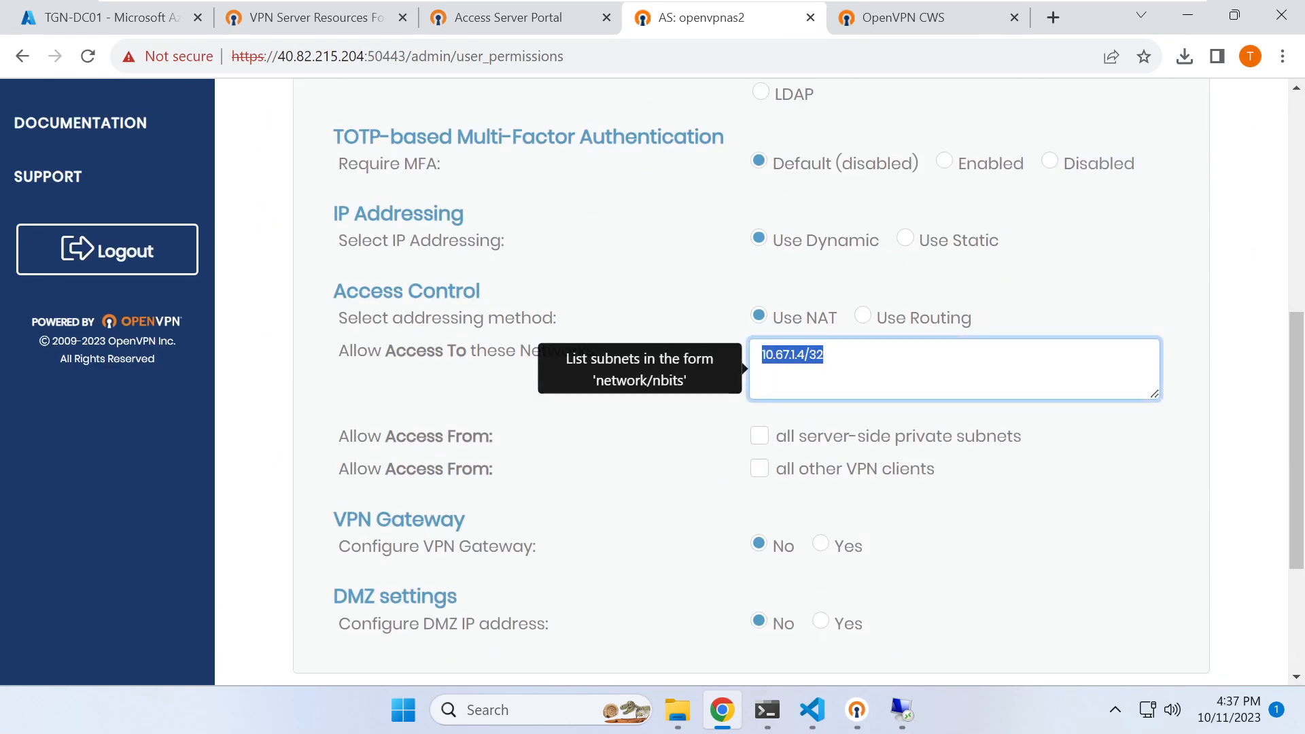
{"action": "left_click", "coordinate": [824, 355]}
{"action": "left_click_drag", "start_coordinate": [823, 356], "coordinate": [797, 356]}
{"action": "left_click", "coordinate": [824, 356]}
{"action": "left_click", "coordinate": [824, 355]}
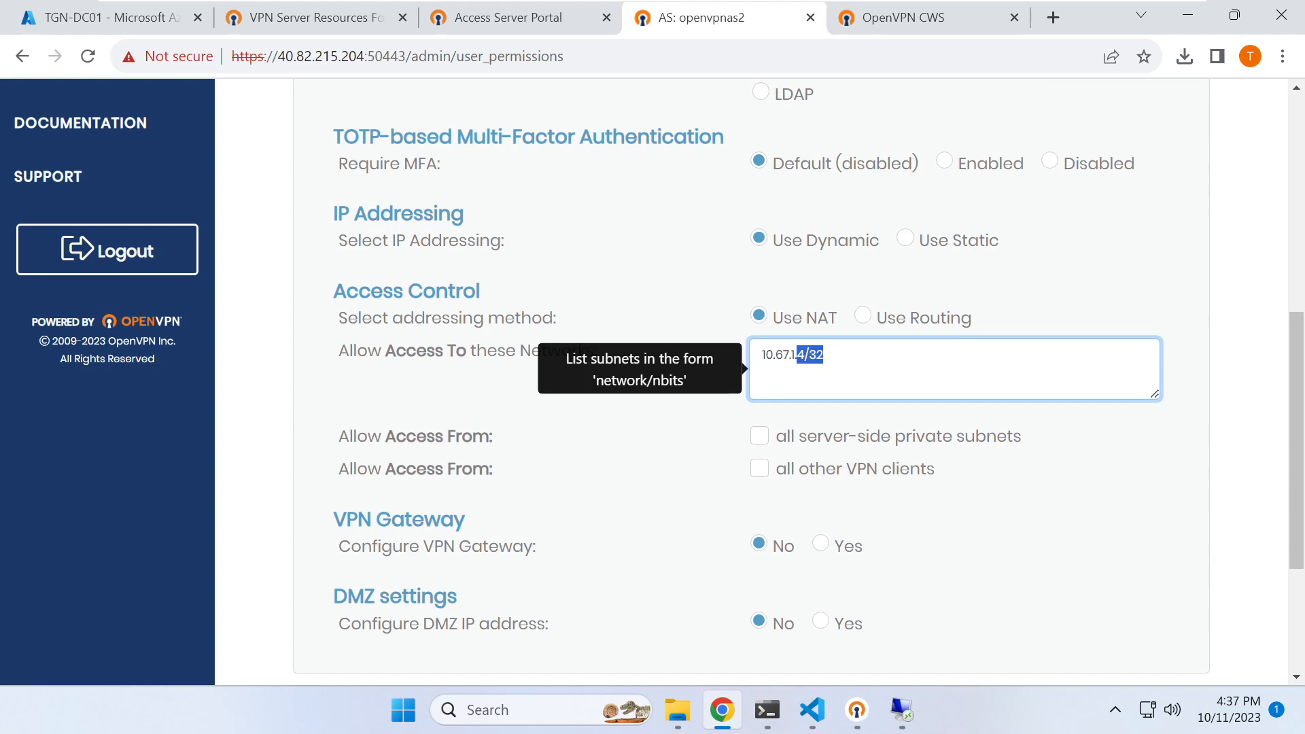
{"action": "left_click", "coordinate": [824, 356]}
Step: Switch to the domain controller session showing openvpn1, openvpn2 and RemoteAccess in TOGGEN
{"action": "left_click", "coordinate": [901, 709]}
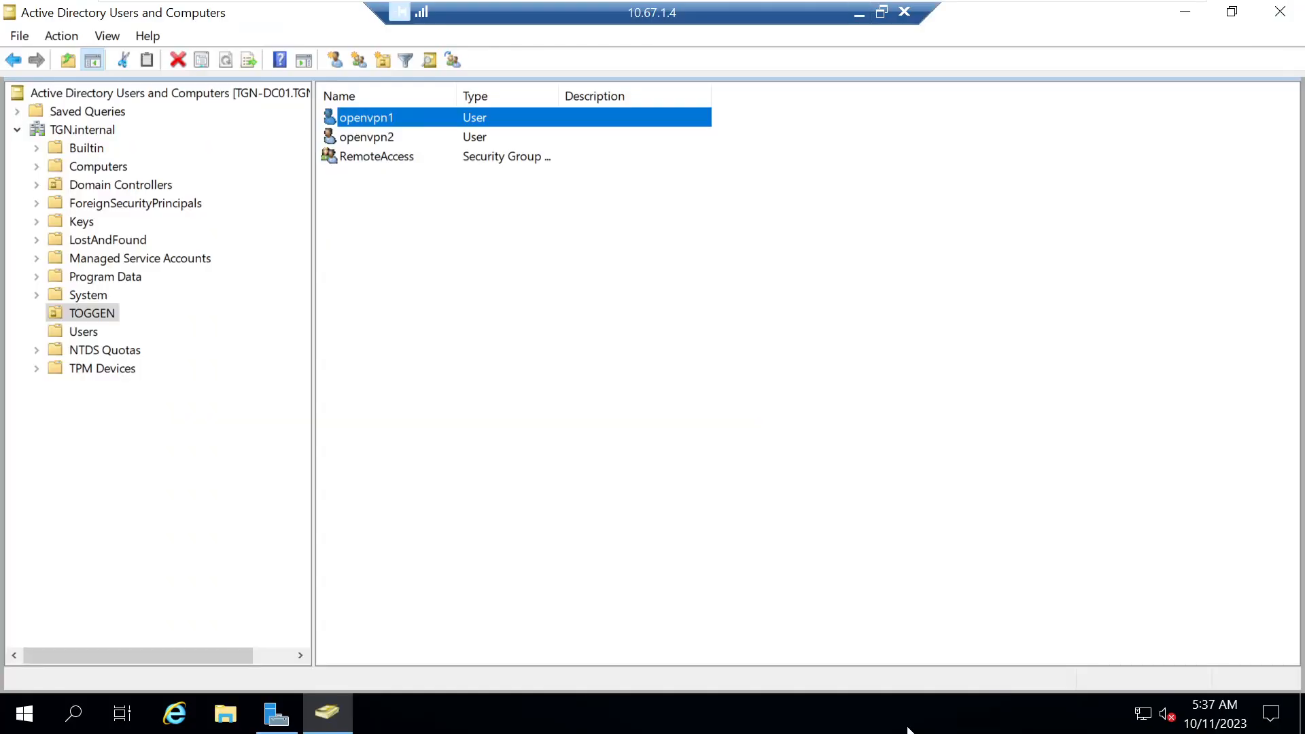
{"action": "left_click", "coordinate": [617, 407]}
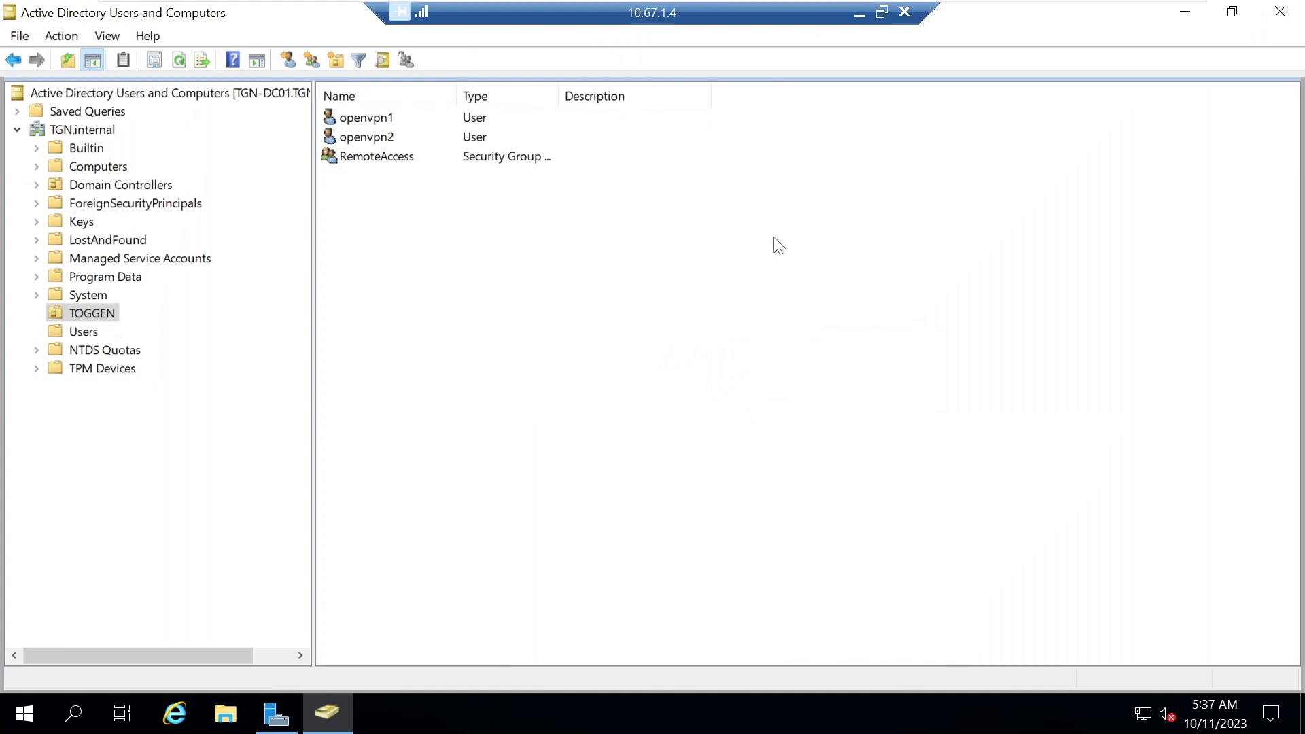
Step: Set Require MFA to Enabled for openvpn1, save, and update the running server
{"action": "left_click", "coordinate": [858, 15]}
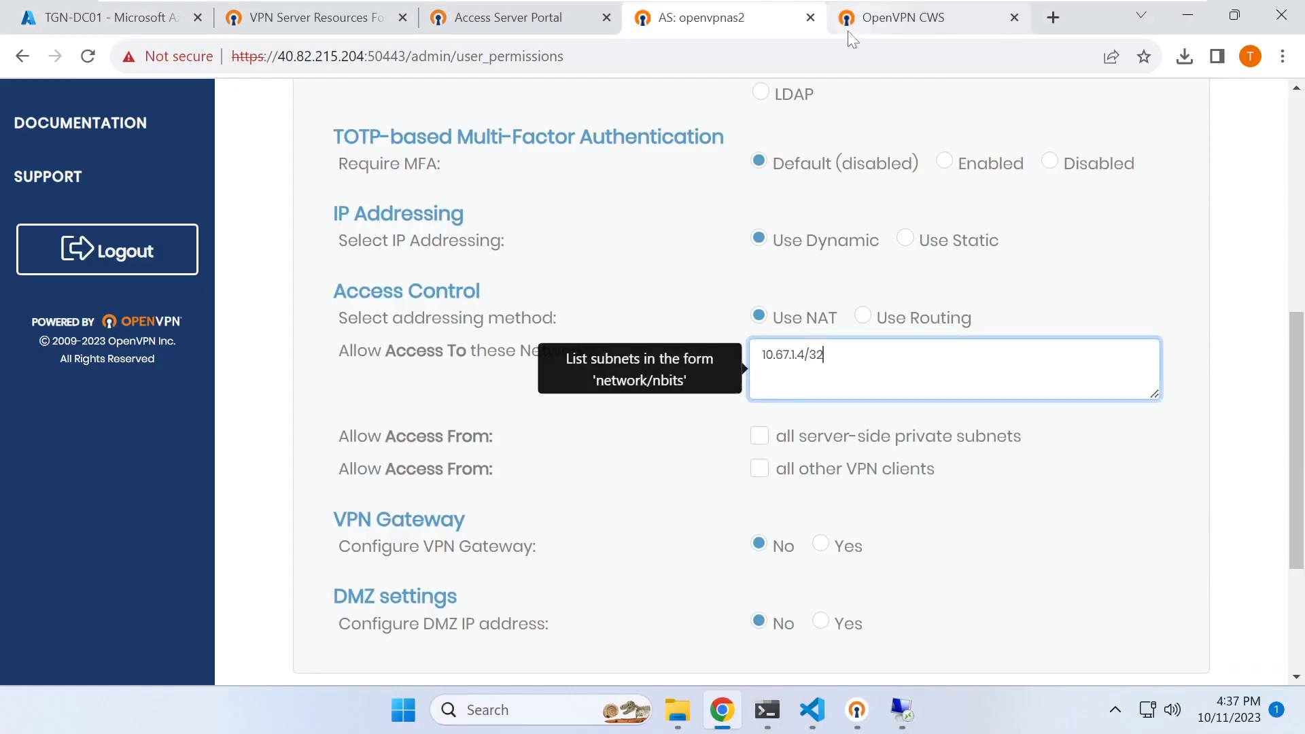
{"action": "scroll", "coordinate": [589, 347], "scroll_direction": "up", "scroll_amount": 4}
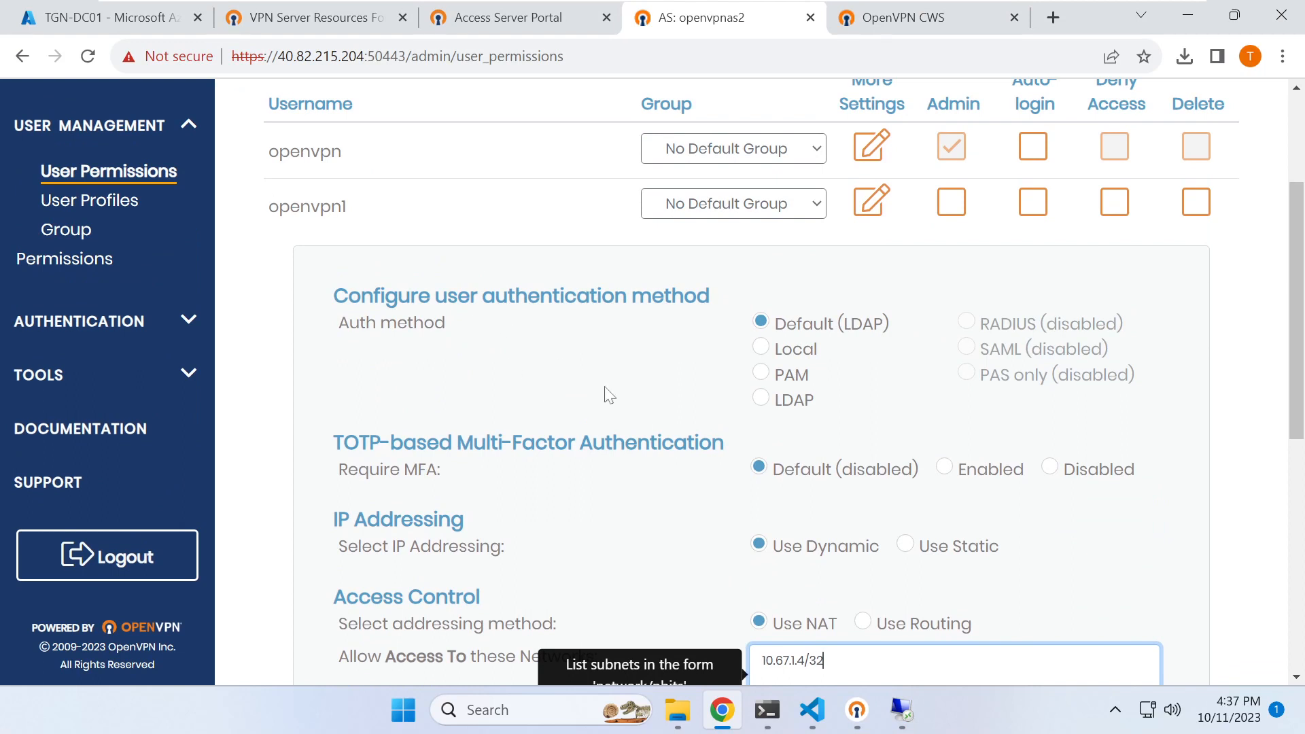
{"action": "scroll", "coordinate": [598, 404], "scroll_direction": "down", "scroll_amount": 1}
{"action": "left_click_drag", "start_coordinate": [334, 342], "coordinate": [724, 342]}
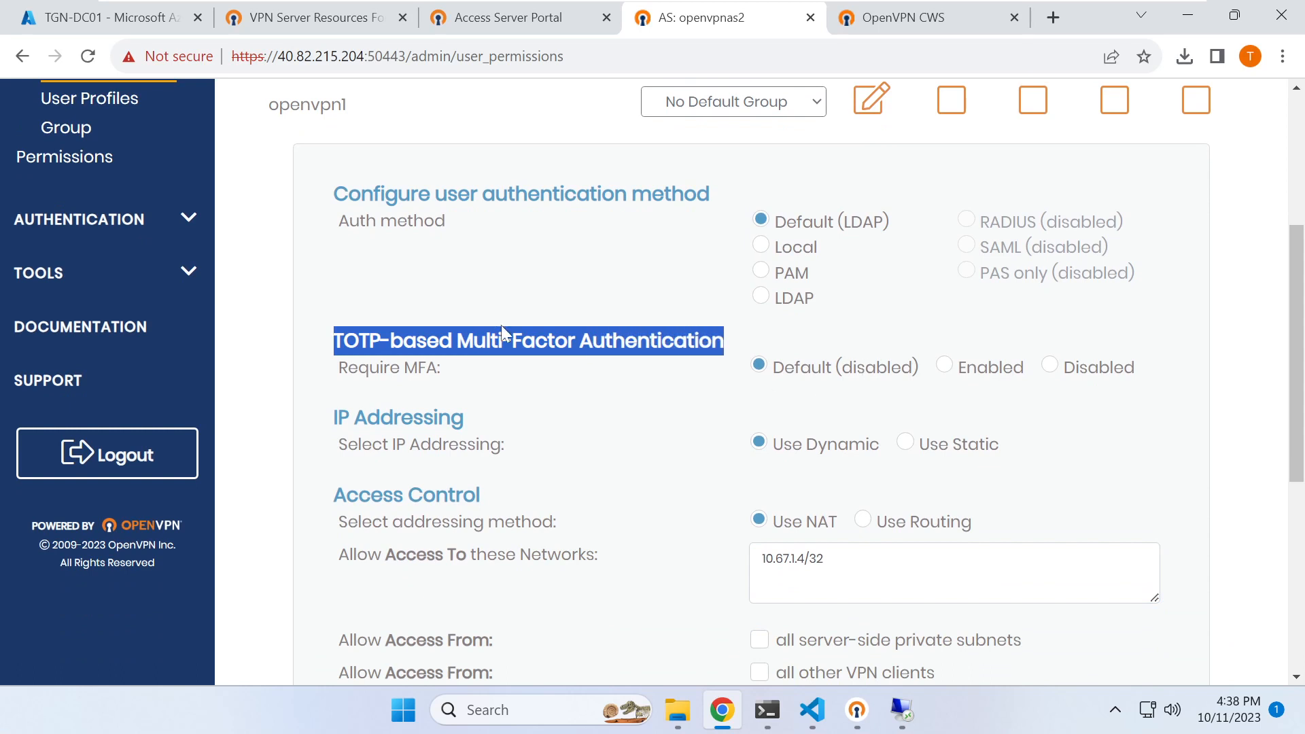
{"action": "scroll", "coordinate": [500, 331], "scroll_direction": "up", "scroll_amount": 1}
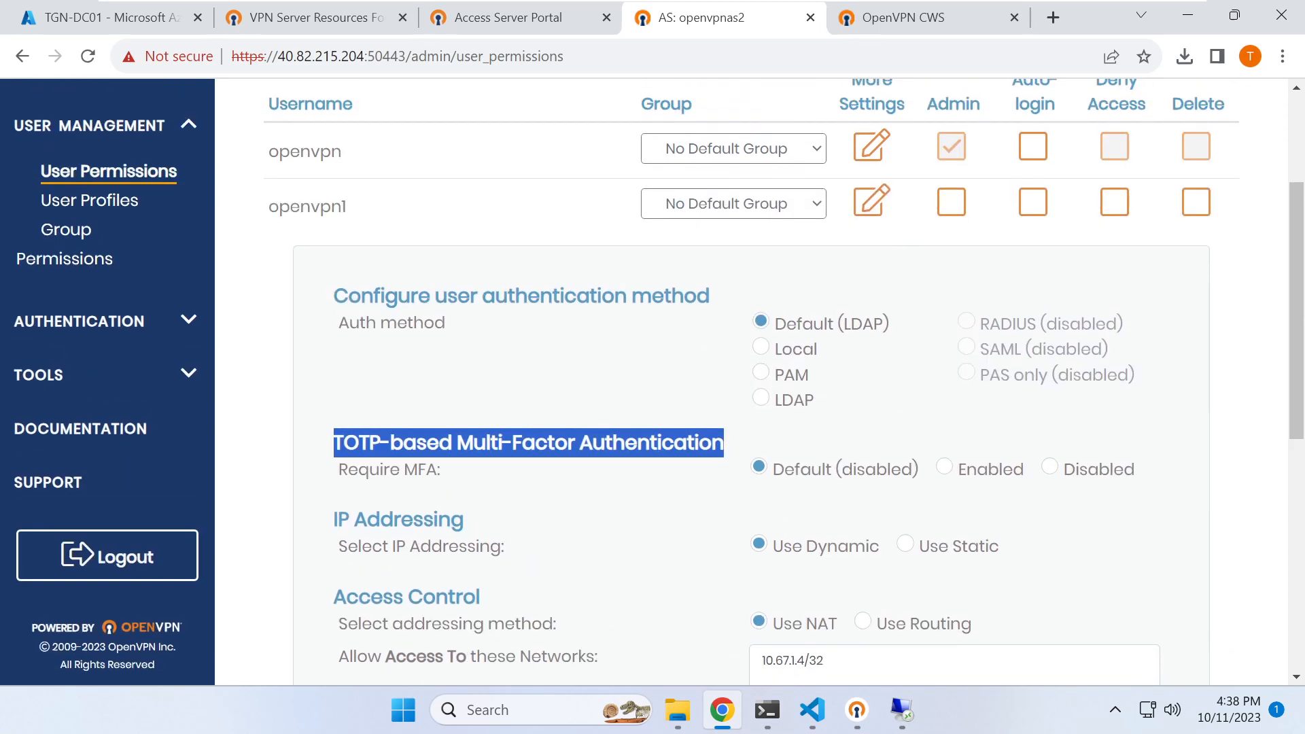
{"action": "left_click", "coordinate": [945, 468]}
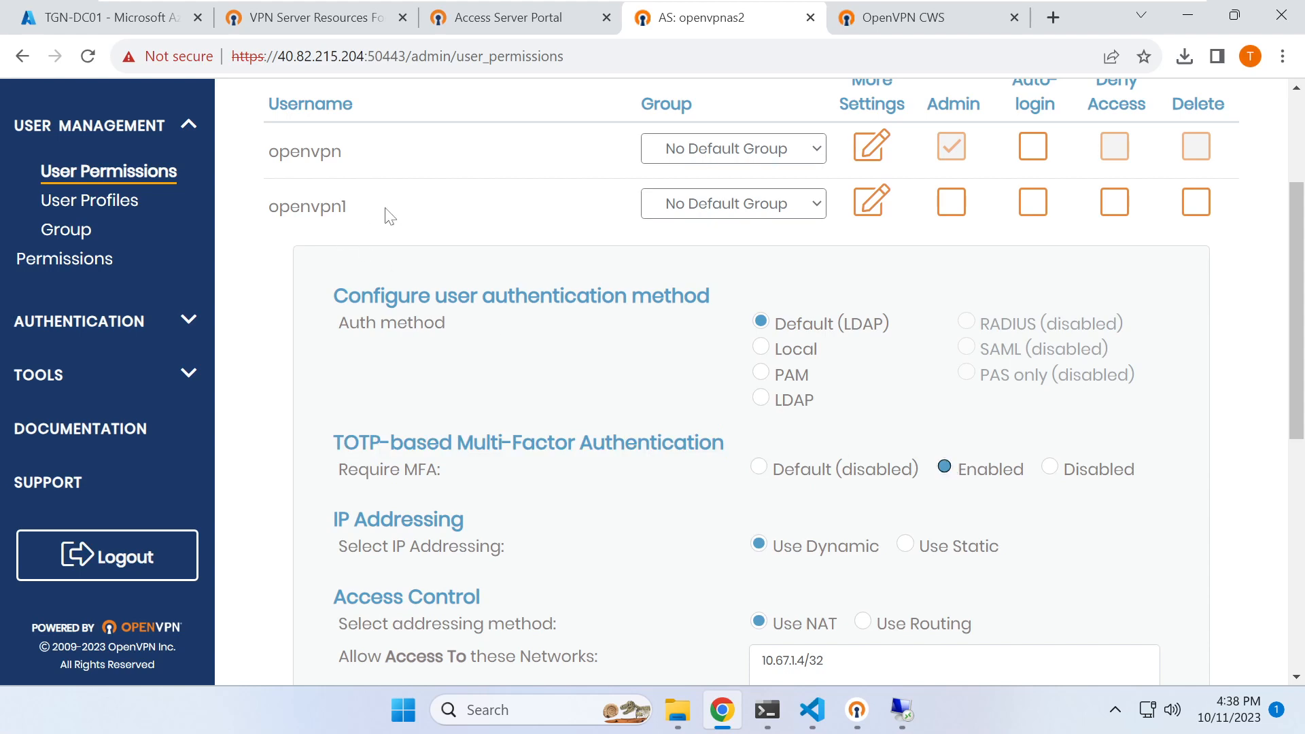
{"action": "scroll", "coordinate": [721, 438], "scroll_direction": "down", "scroll_amount": 1}
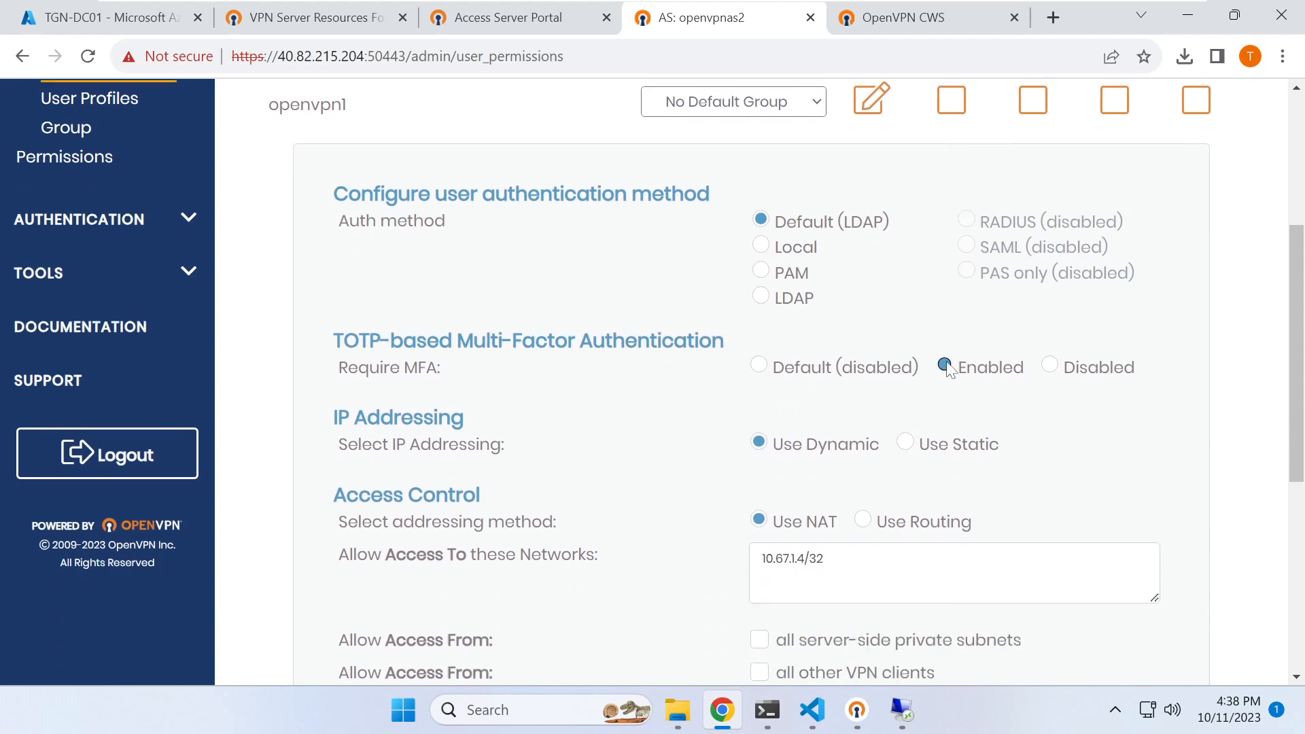
{"action": "scroll", "coordinate": [948, 367], "scroll_direction": "down", "scroll_amount": 5}
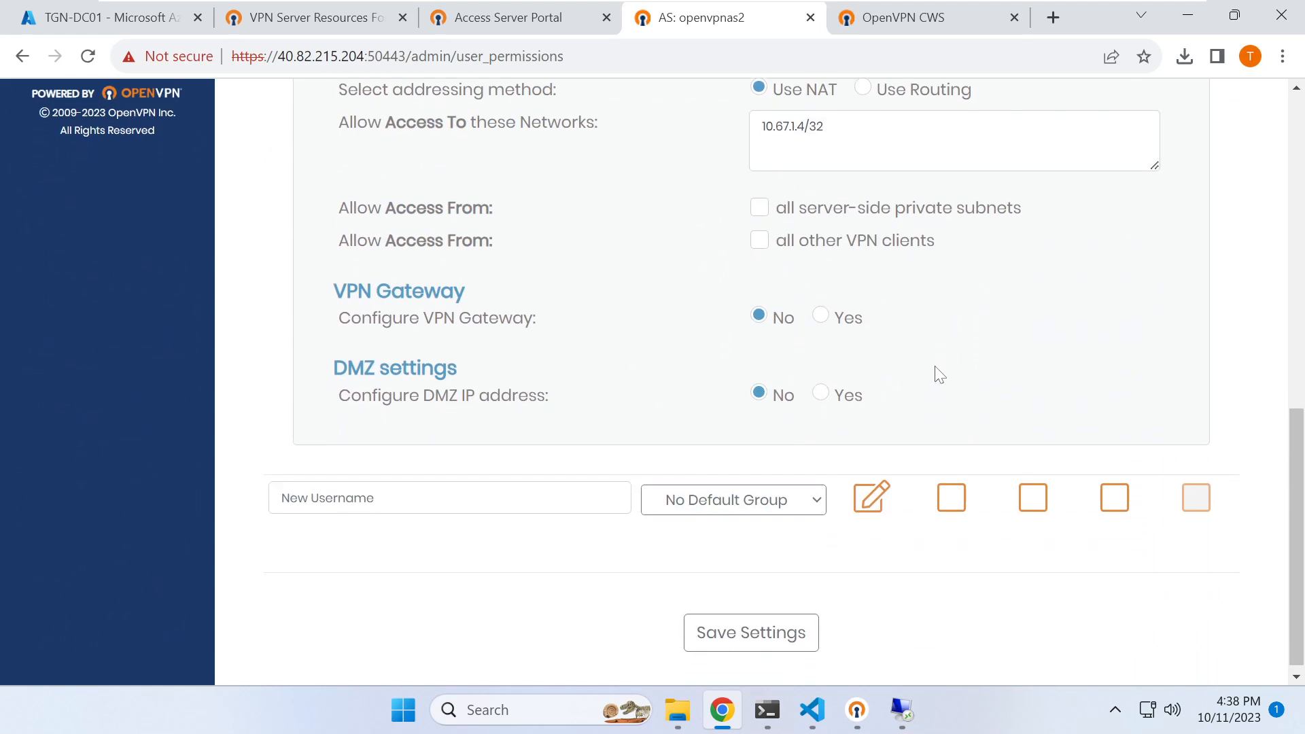
{"action": "left_click", "coordinate": [772, 635]}
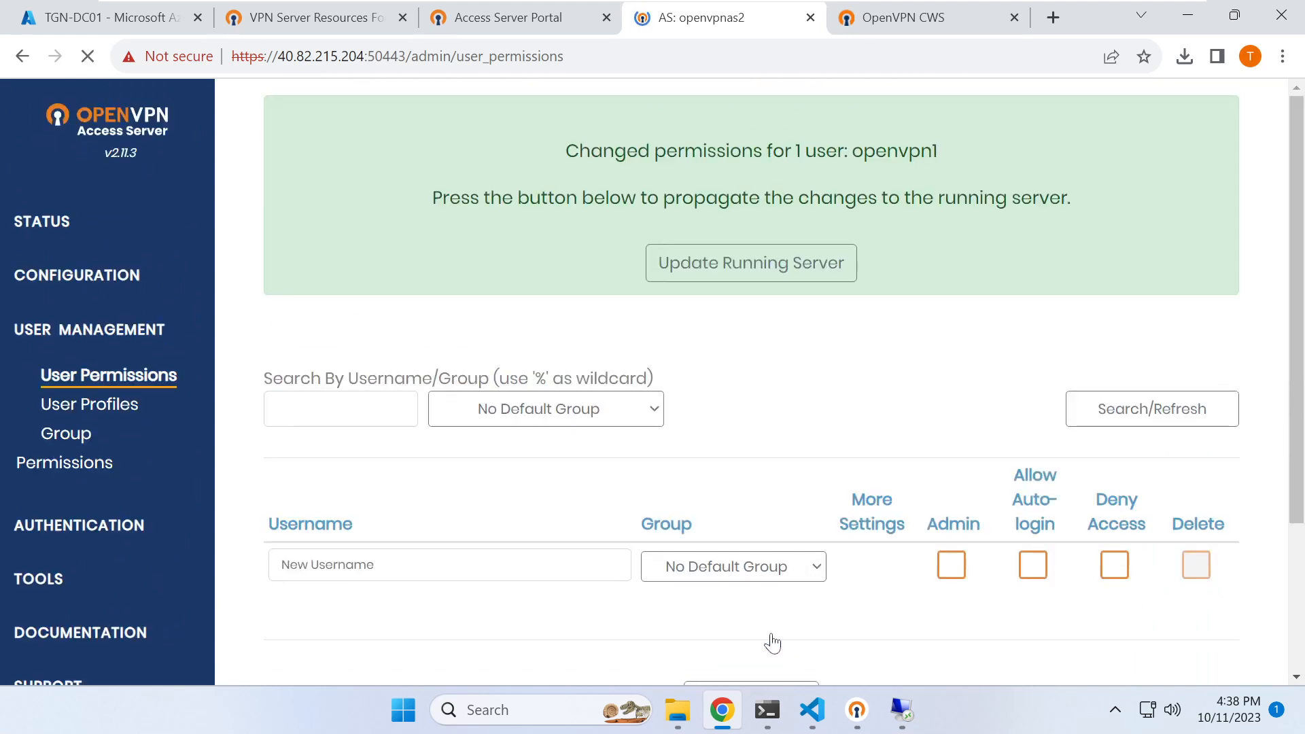
{"action": "left_click", "coordinate": [777, 269]}
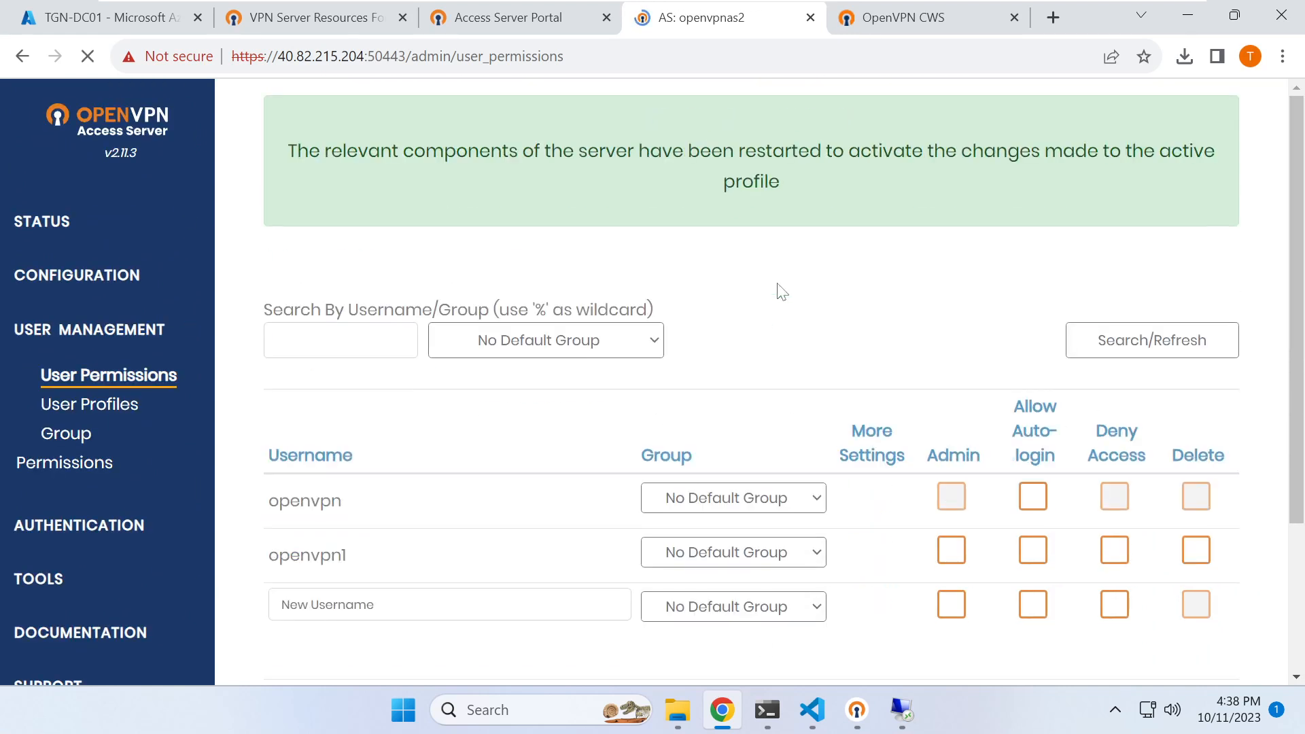
Step: Disconnect and reconnect the openvpn1 profile, then dismiss the Authentication Failed message
{"action": "left_click", "coordinate": [866, 719]}
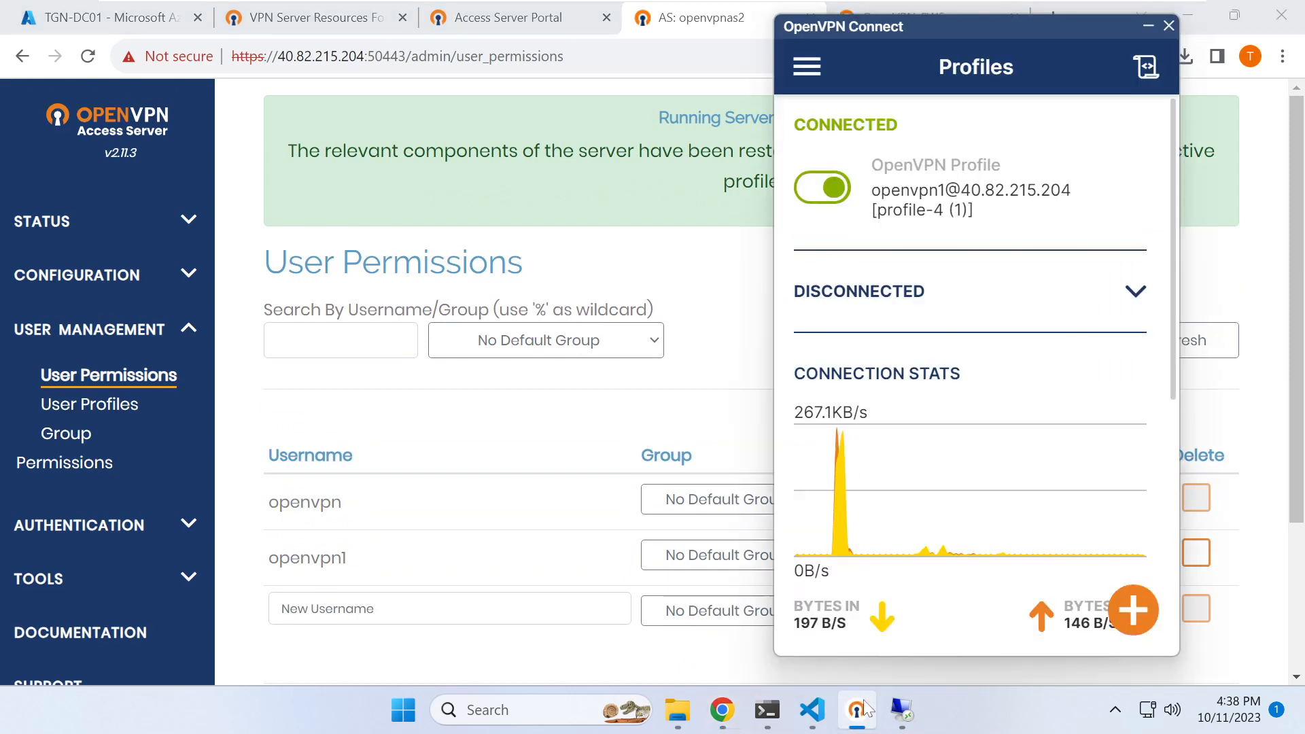
{"action": "left_click", "coordinate": [830, 194]}
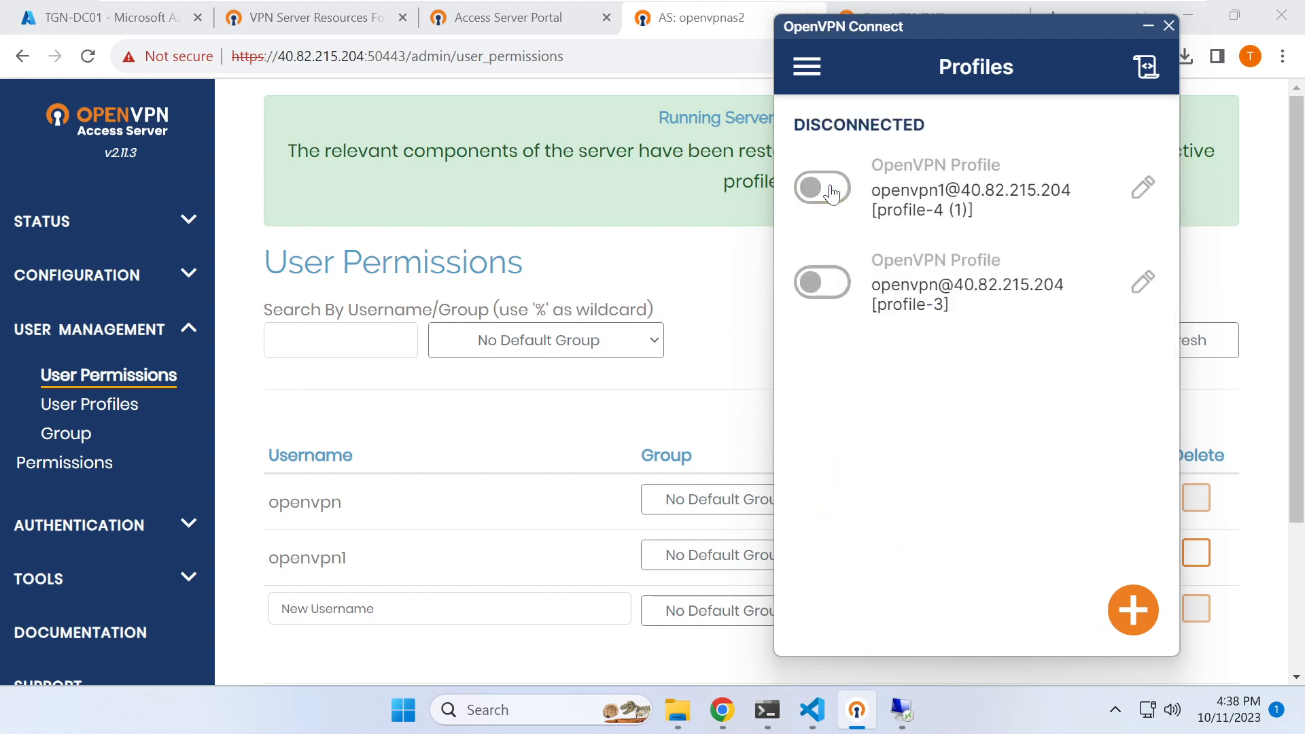
{"action": "left_click", "coordinate": [834, 189]}
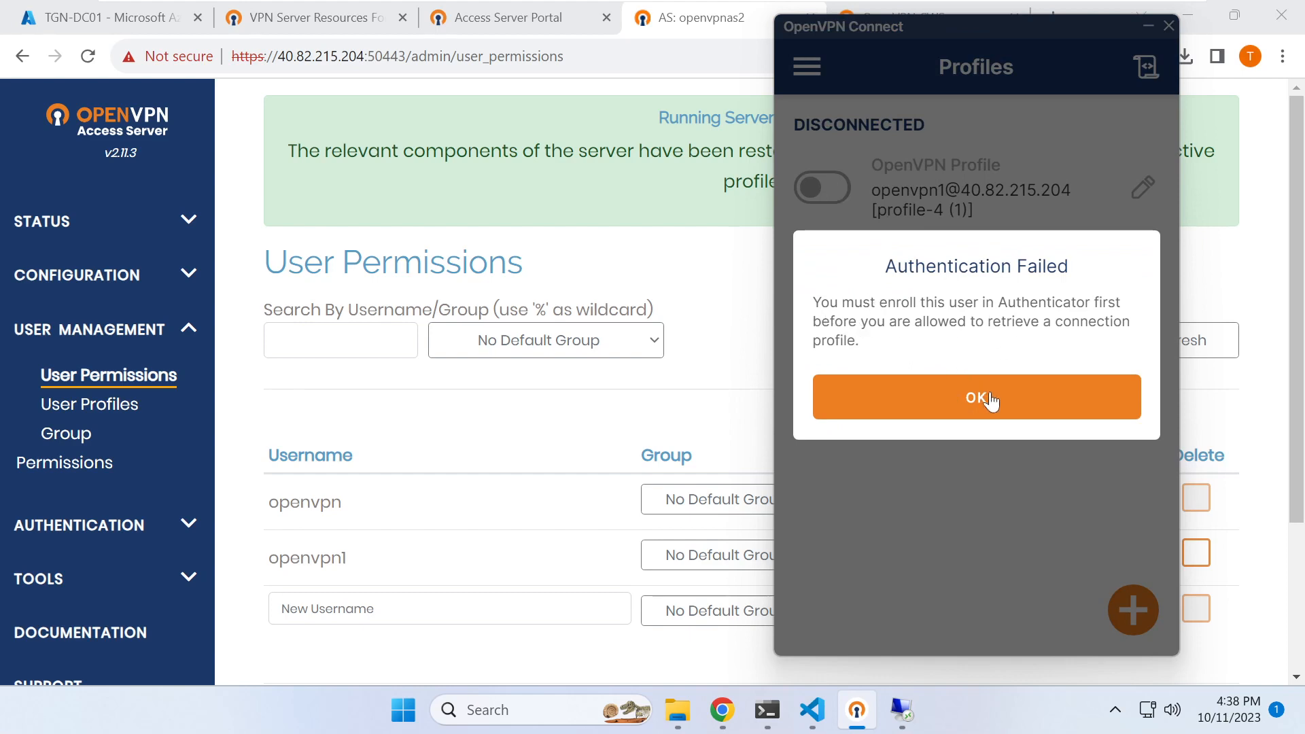
{"action": "left_click", "coordinate": [720, 359]}
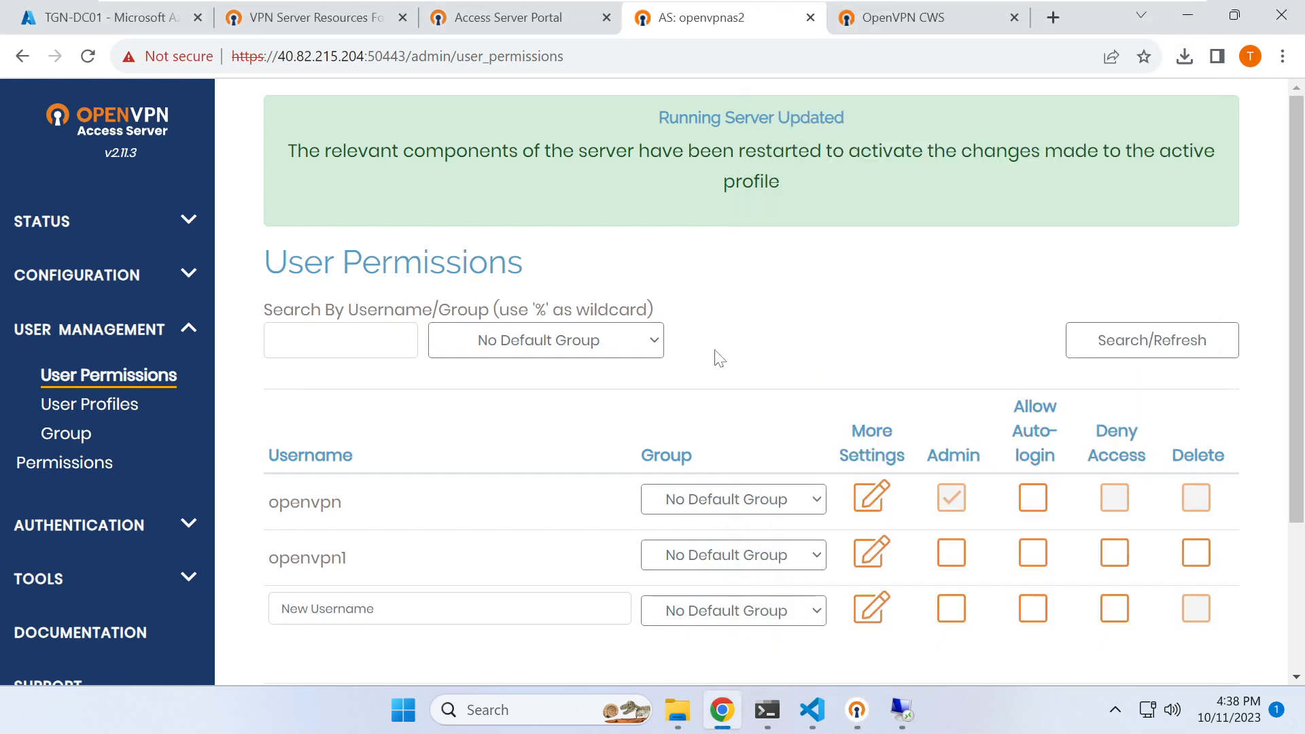
Step: Log out of the client portal and sign back in as openvpn1 with its password
{"action": "left_click", "coordinate": [890, 19]}
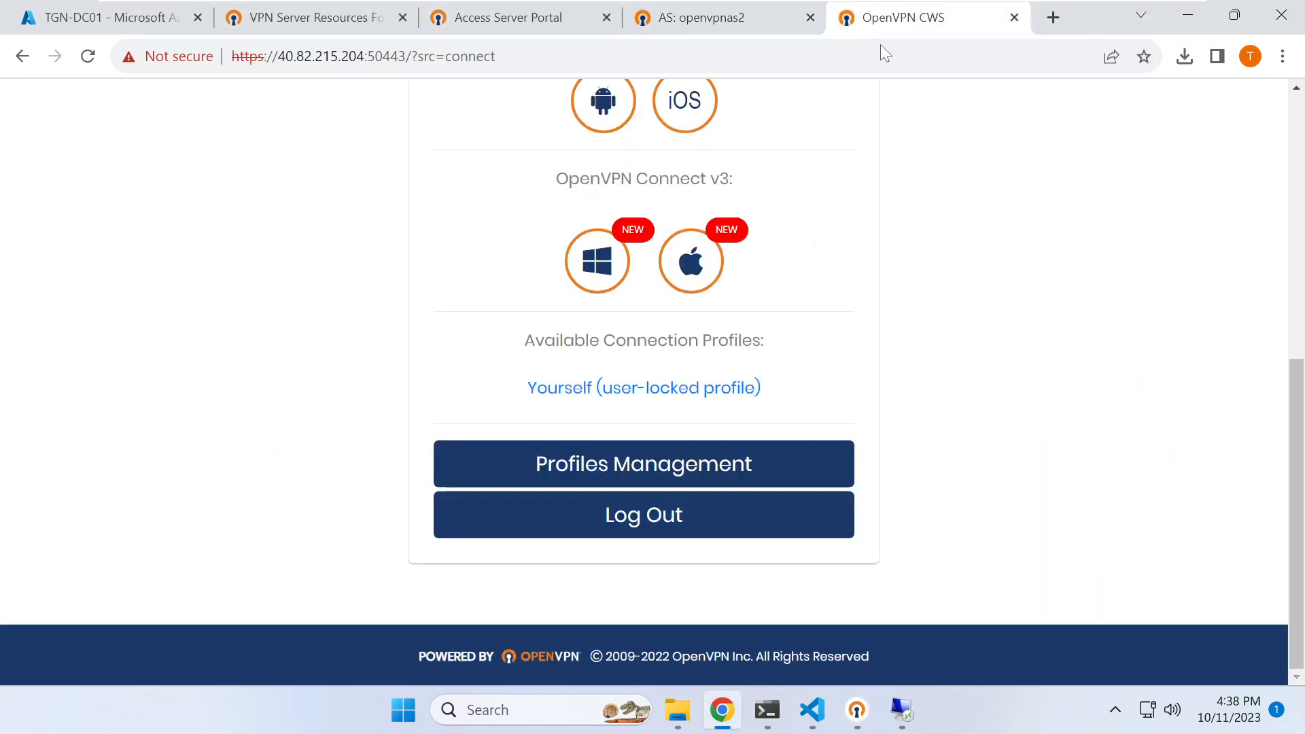
{"action": "left_click", "coordinate": [741, 57]}
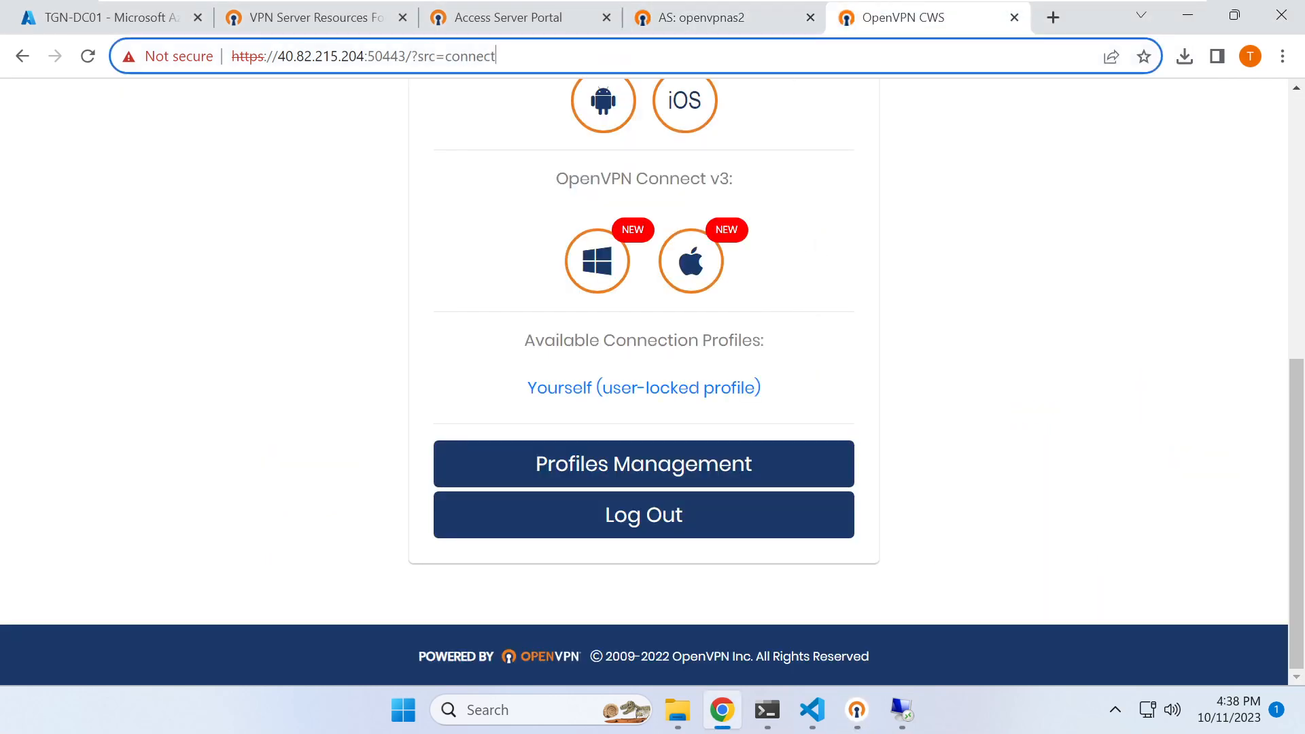
{"action": "scroll", "coordinate": [737, 515], "scroll_direction": "up", "scroll_amount": 3}
{"action": "scroll", "coordinate": [690, 545], "scroll_direction": "down", "scroll_amount": 3}
{"action": "left_click", "coordinate": [690, 530]}
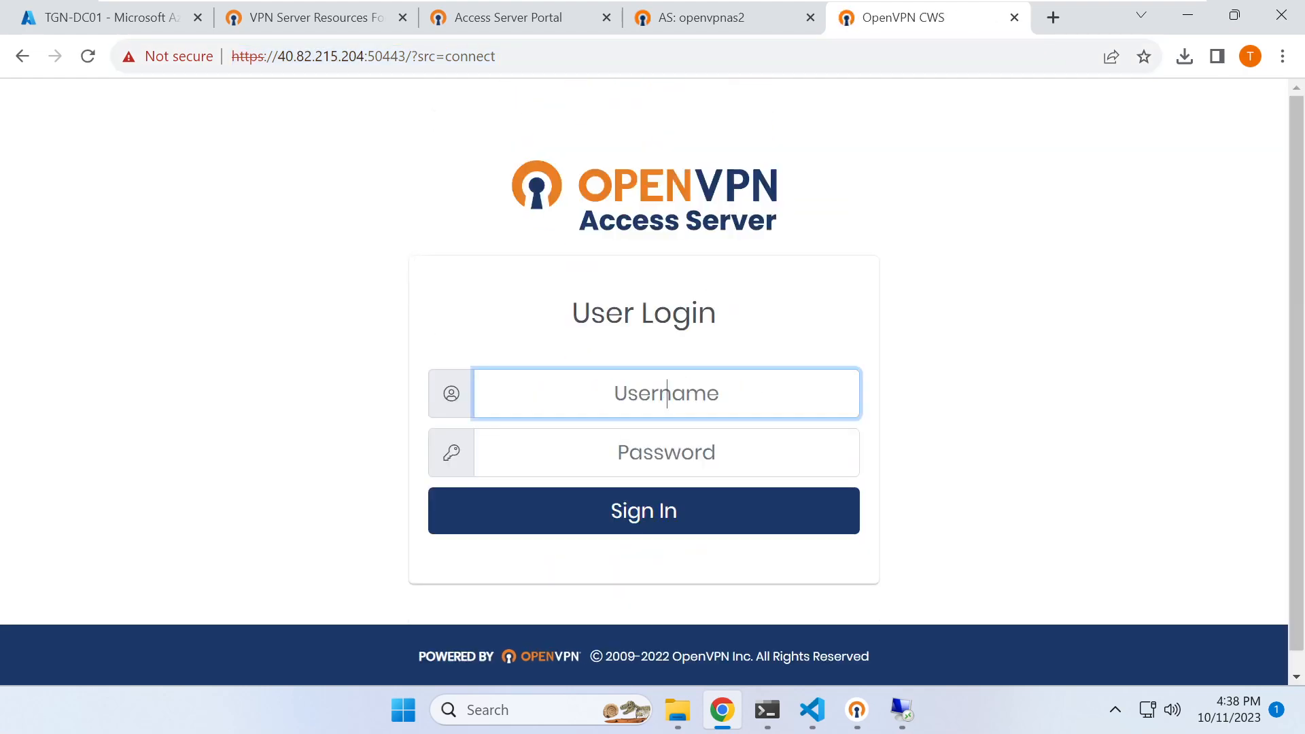
{"action": "type", "text": "openvpn"}
{"action": "left_click", "coordinate": [667, 449]}
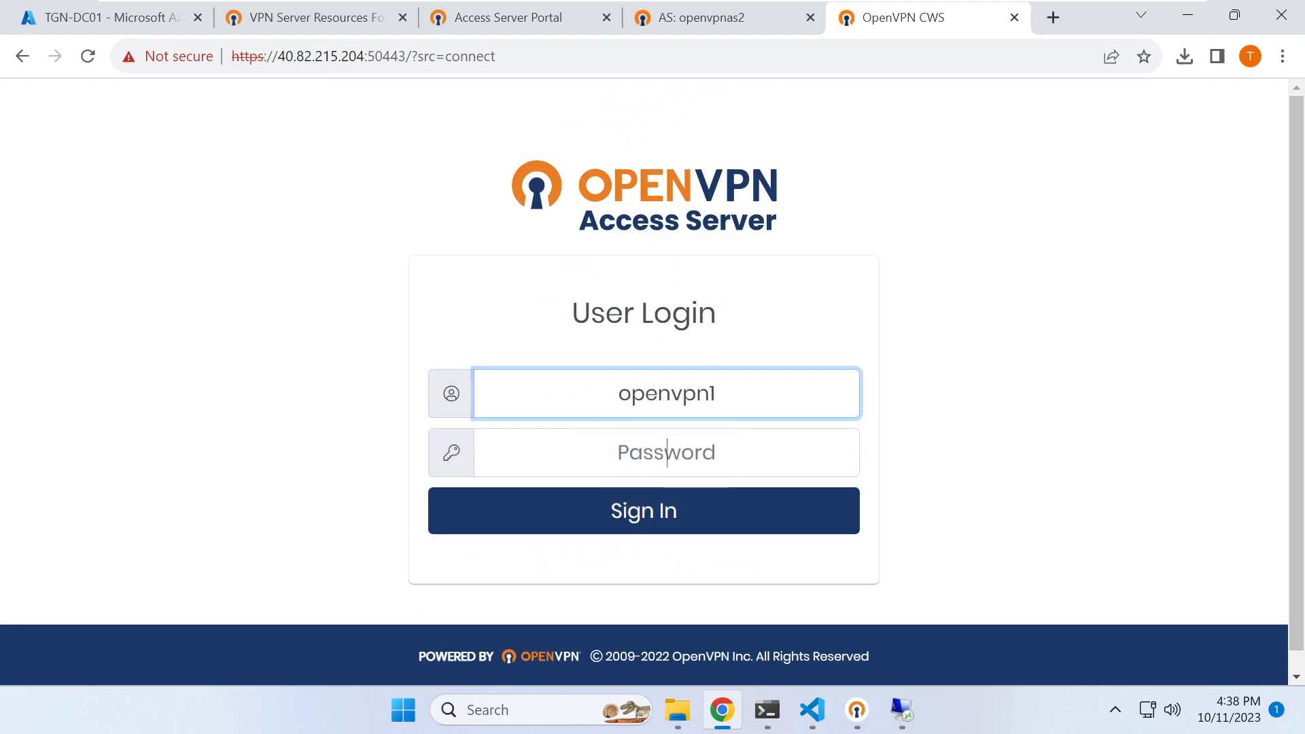
{"action": "left_click", "coordinate": [666, 452]}
{"action": "key", "text": "ctrl+v"}
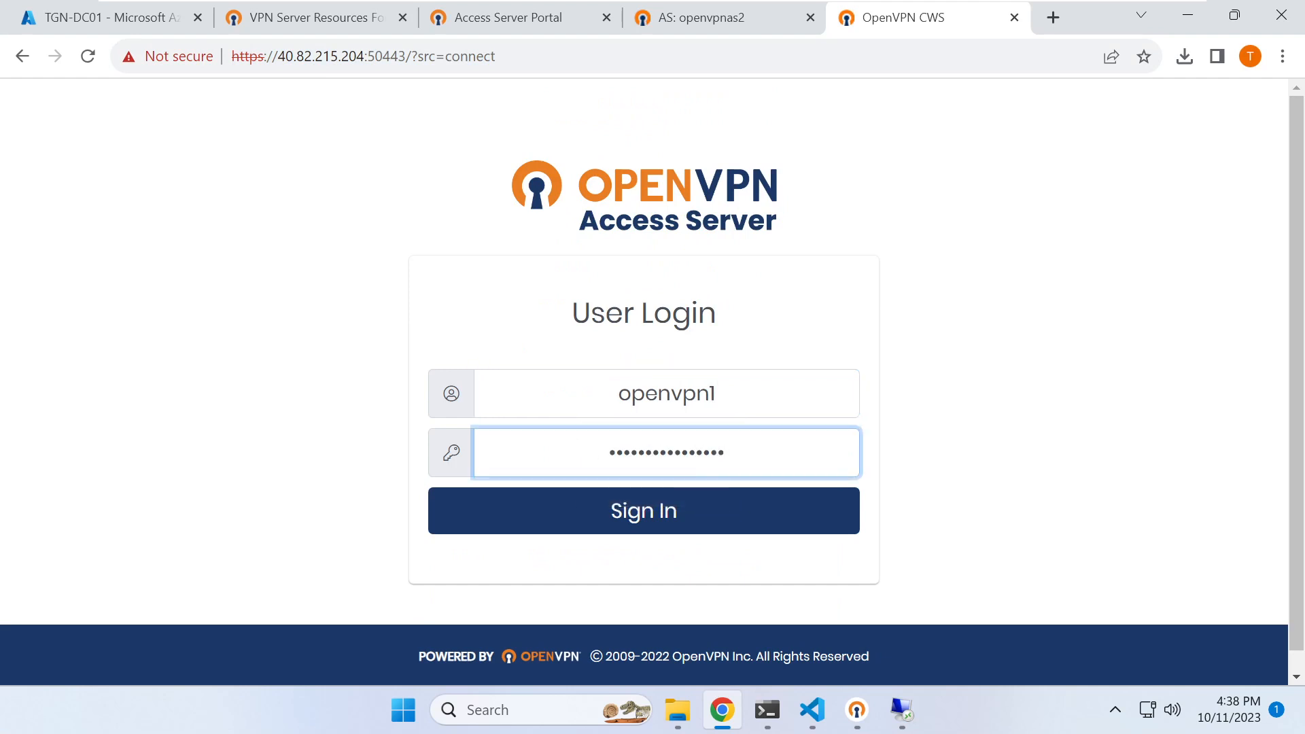
{"action": "left_click", "coordinate": [687, 519]}
Step: Enter the 6-digit authenticator code and confirm the enrollment
{"action": "scroll", "coordinate": [1053, 427], "scroll_direction": "up", "scroll_amount": 1}
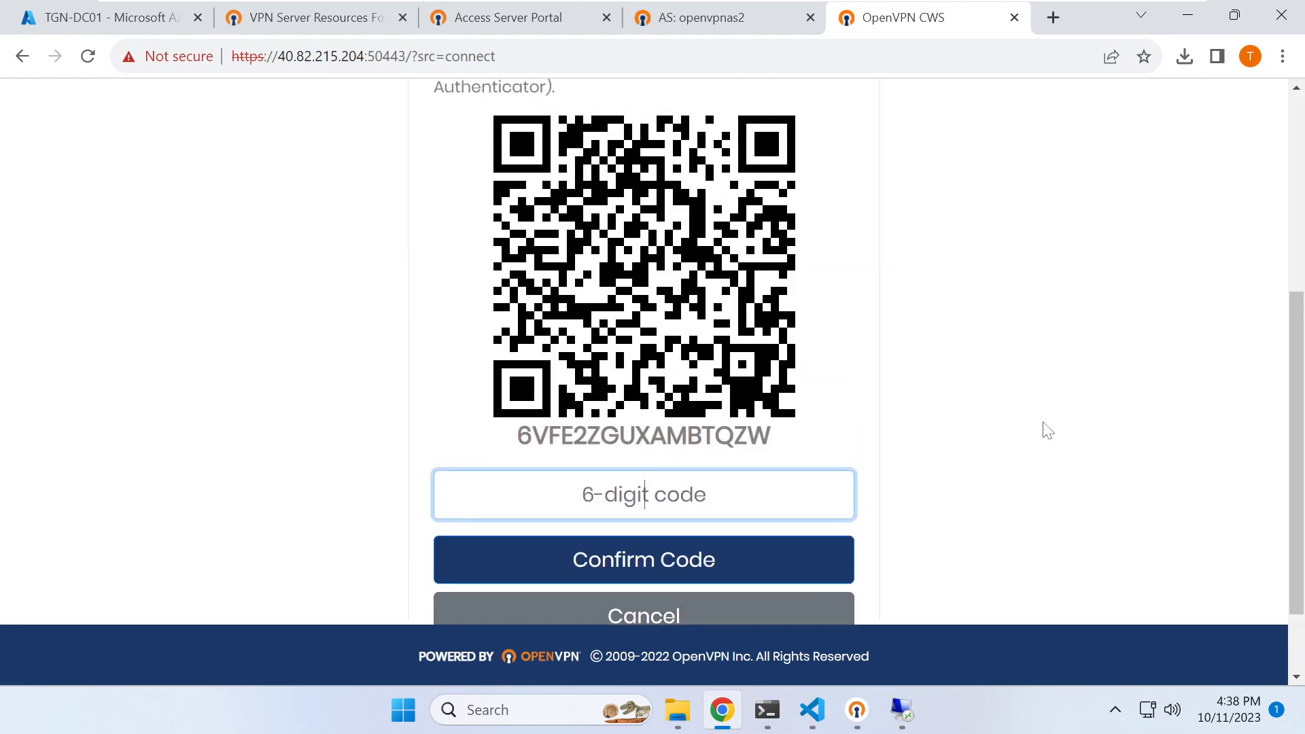
{"action": "scroll", "coordinate": [1046, 432], "scroll_direction": "up", "scroll_amount": 1}
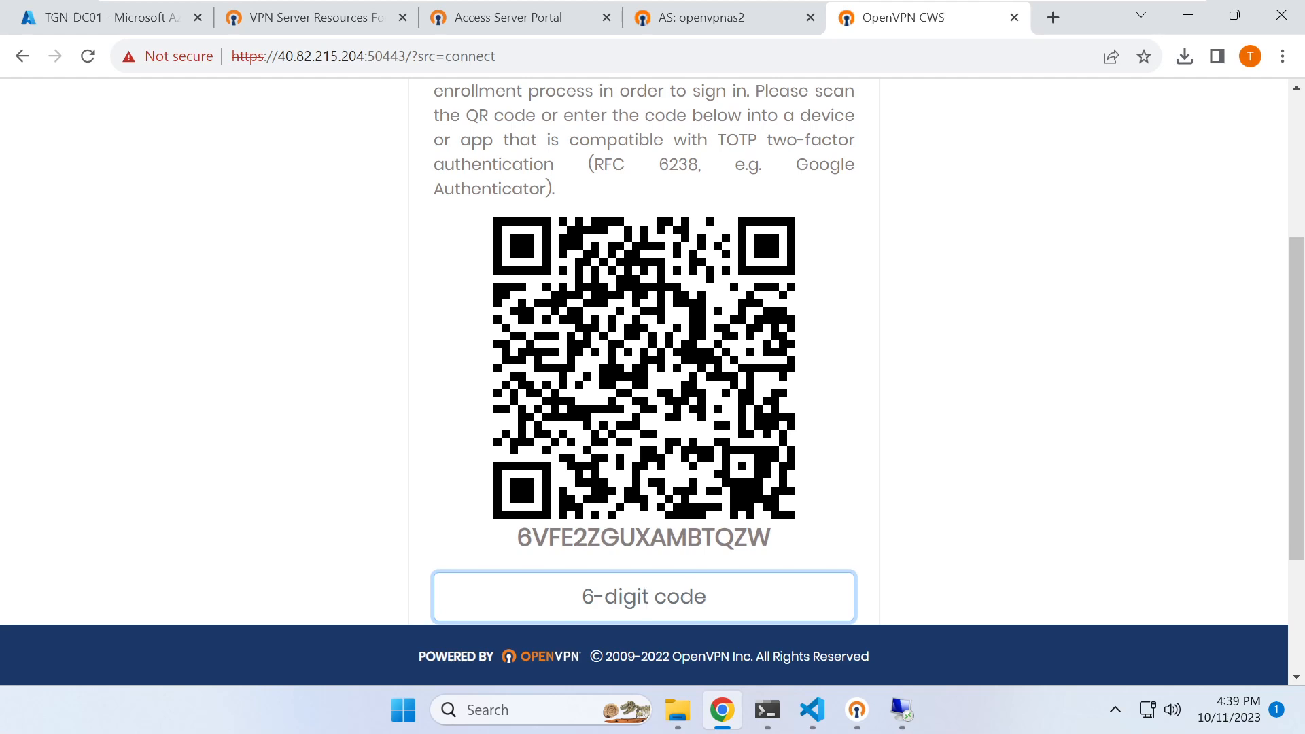
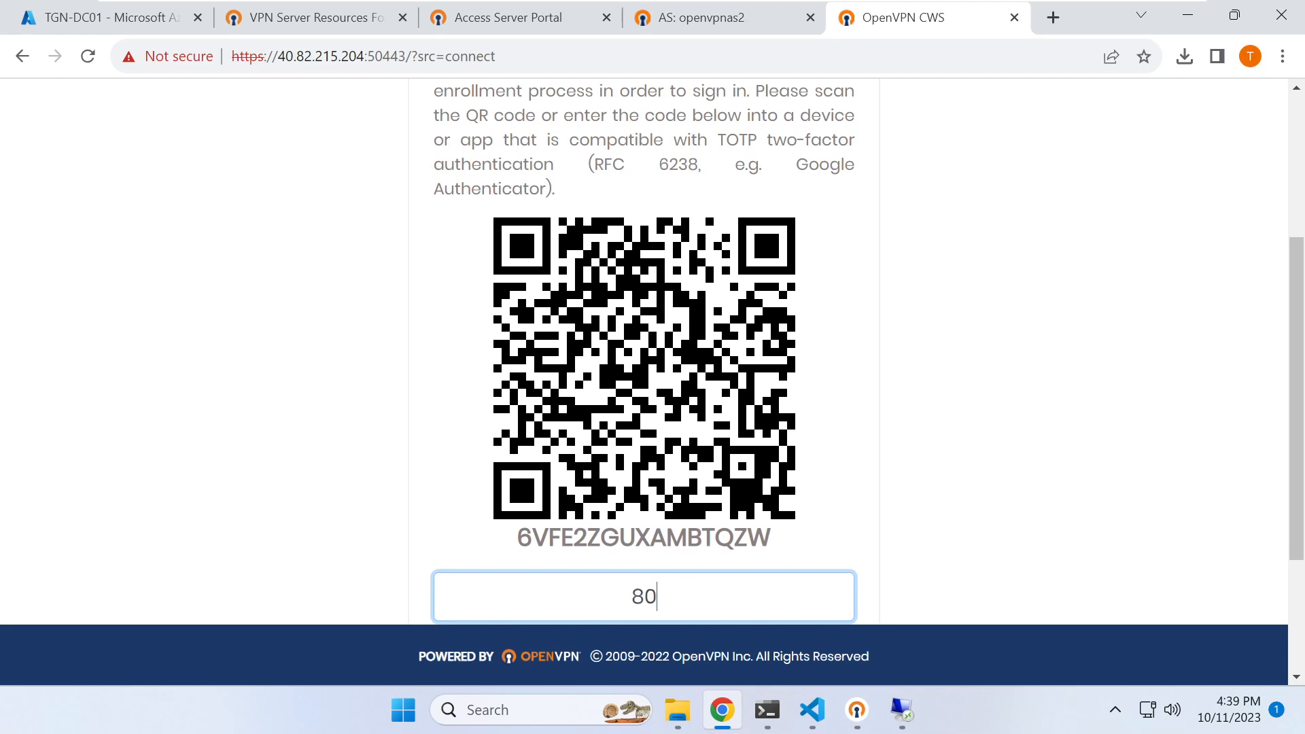
{"action": "scroll", "coordinate": [704, 460], "scroll_direction": "down", "scroll_amount": 3}
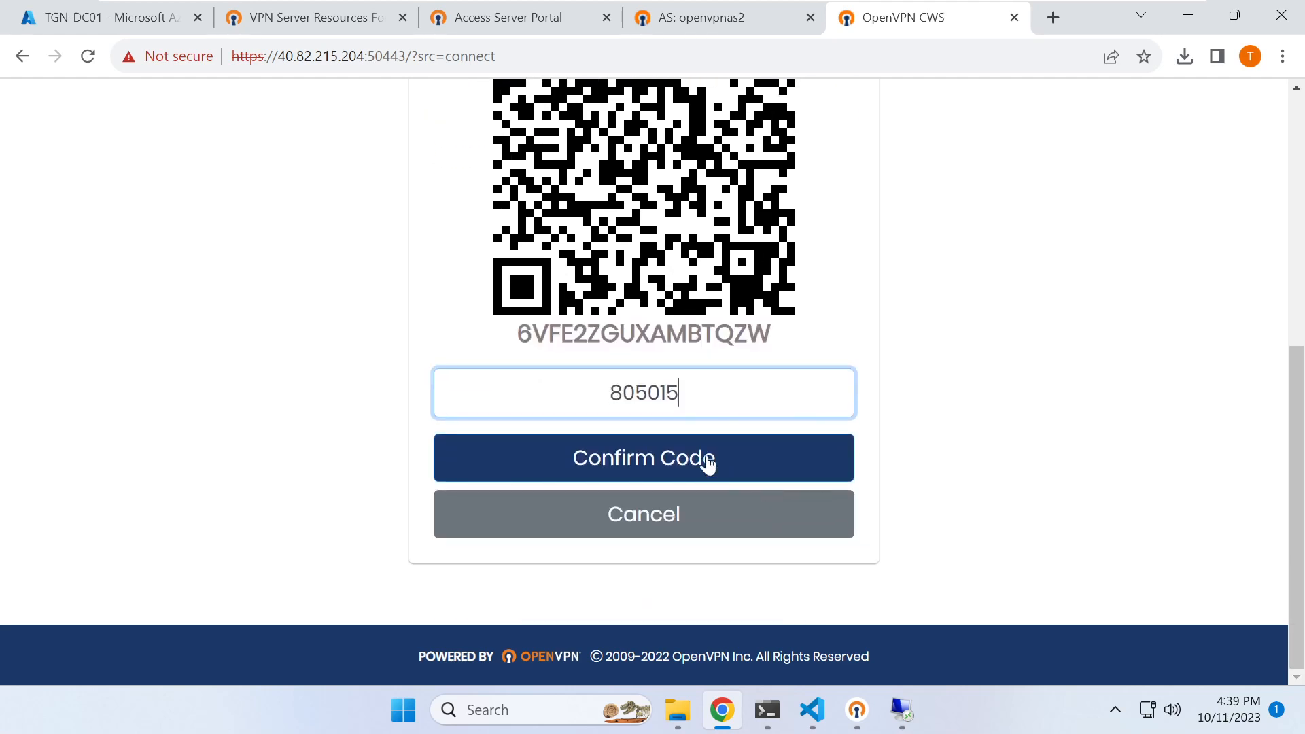
{"action": "left_click", "coordinate": [693, 452]}
{"action": "scroll", "coordinate": [884, 391], "scroll_direction": "down", "scroll_amount": 6}
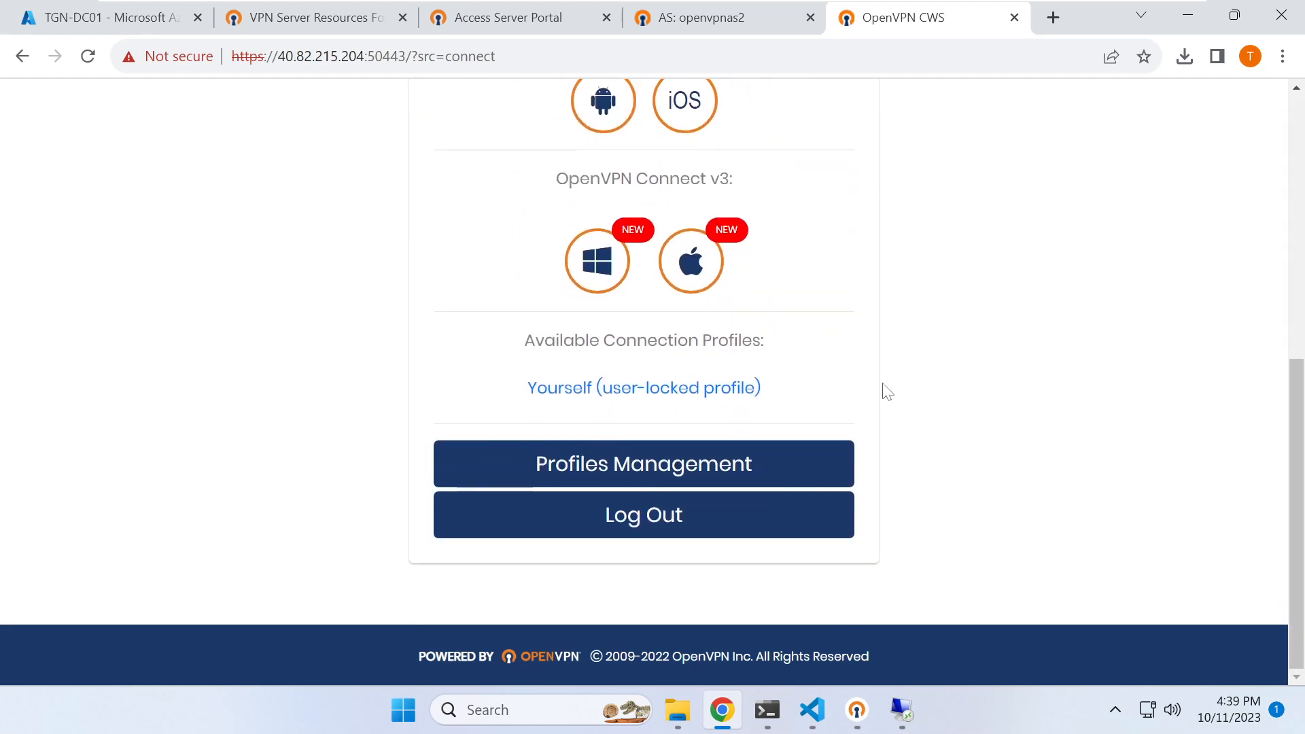
Step: Log out and sign back in using the saved username and the password from the notes file
{"action": "left_click", "coordinate": [702, 524]}
{"action": "left_click", "coordinate": [665, 378]}
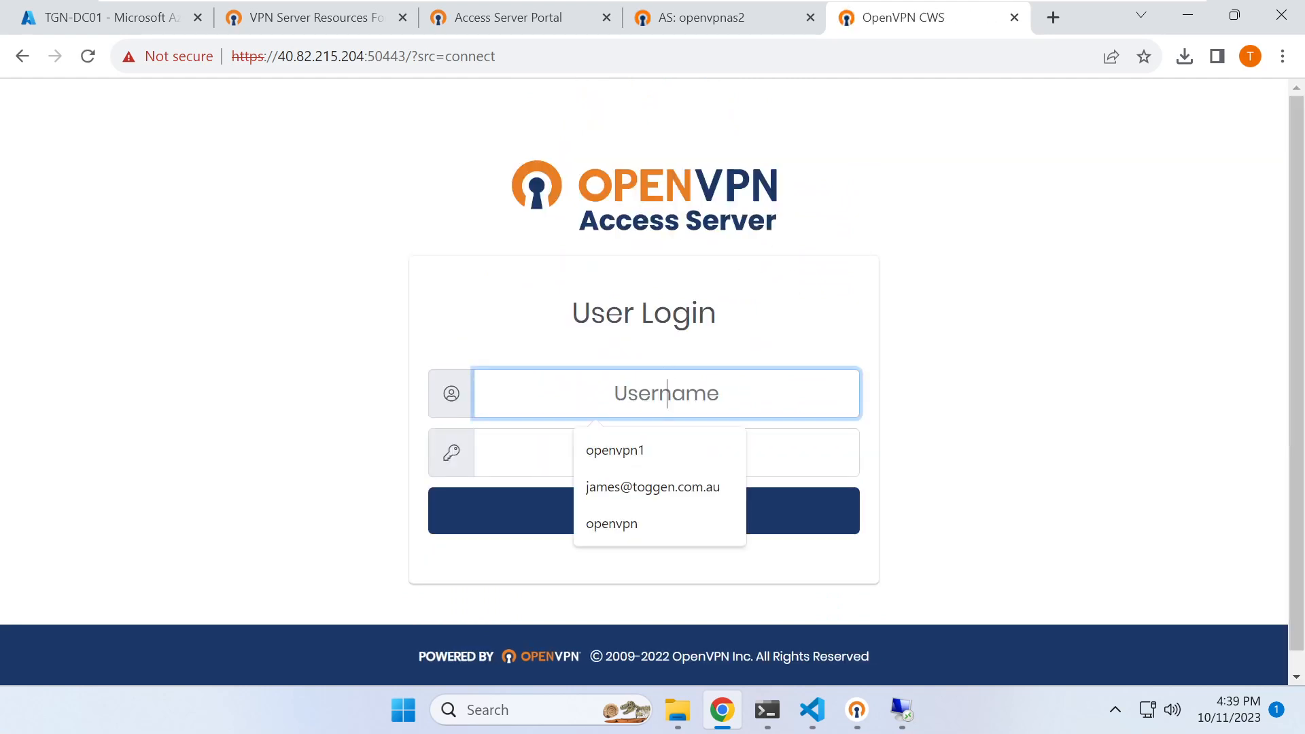
{"action": "left_click", "coordinate": [619, 451]}
{"action": "left_click", "coordinate": [620, 454]}
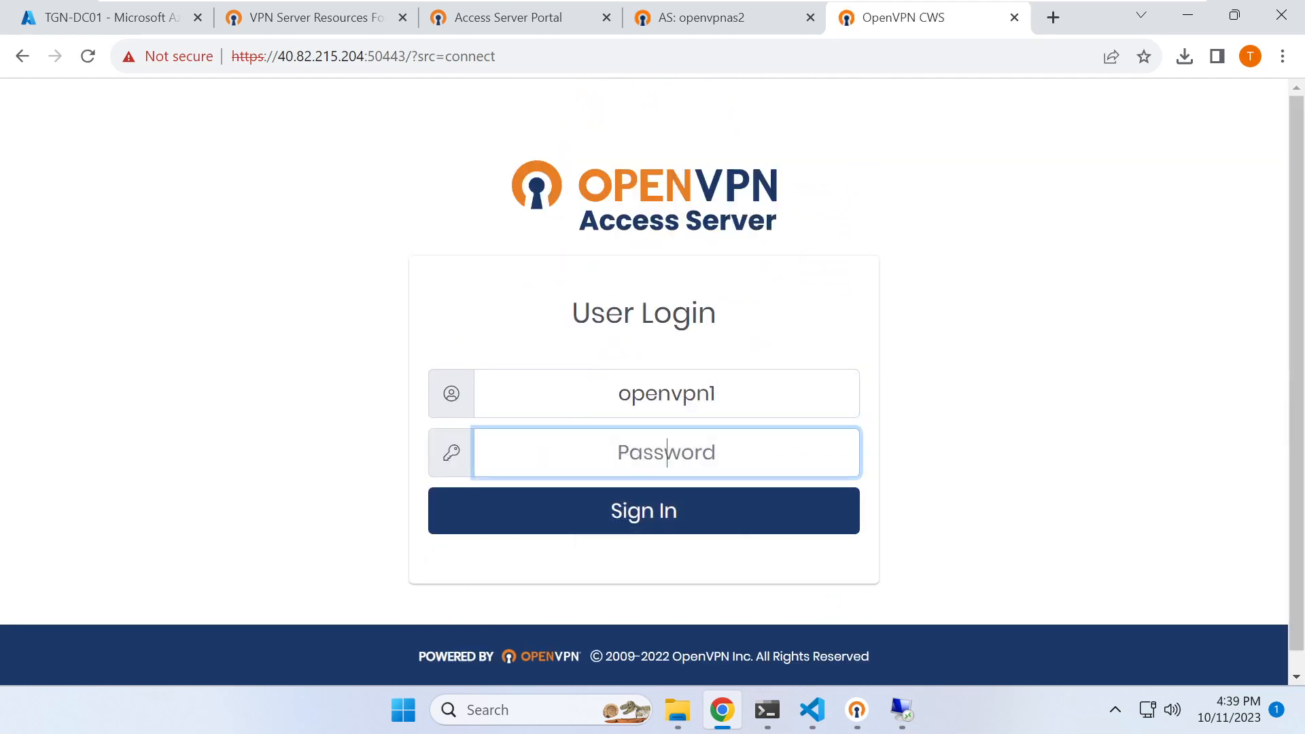
{"action": "left_click", "coordinate": [809, 704]}
{"action": "key", "text": "End"}
{"action": "key", "text": "shift+Home"}
{"action": "key", "text": "shift+Up"}
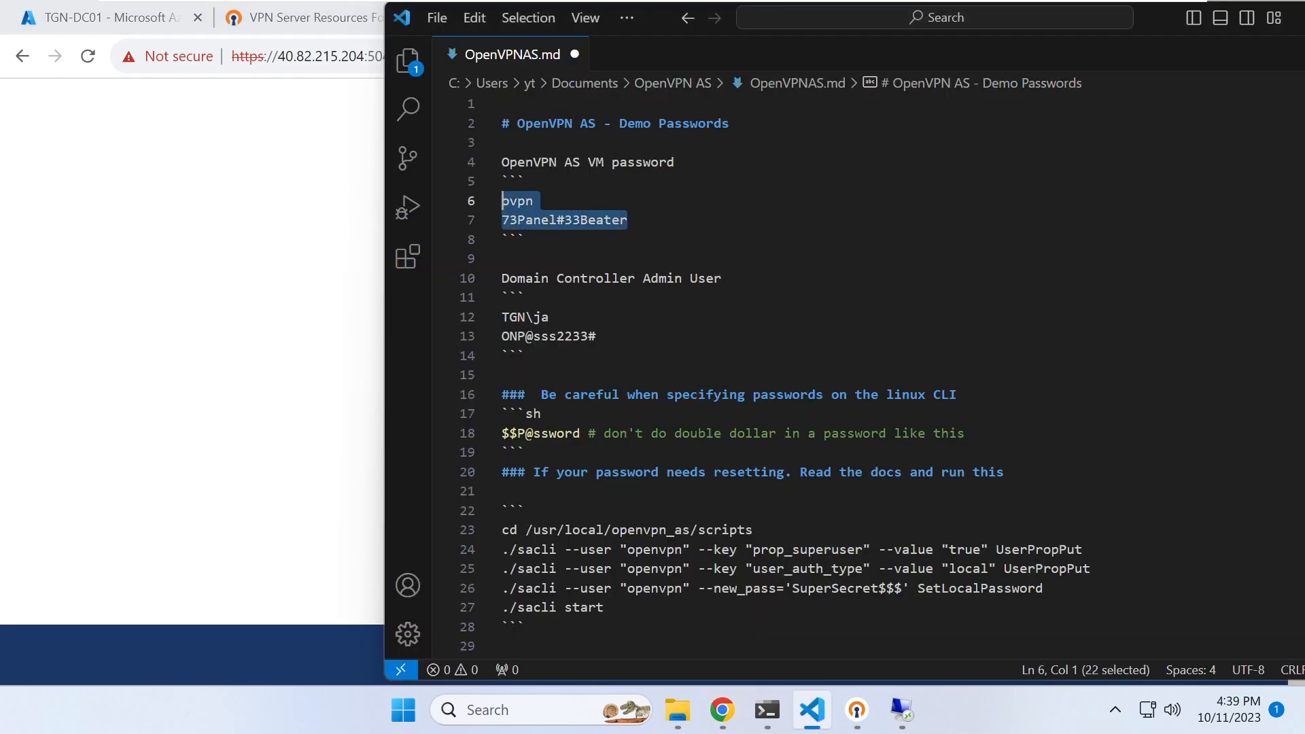
{"action": "key", "text": "shift+Down"}
{"action": "left_click", "coordinate": [239, 331]}
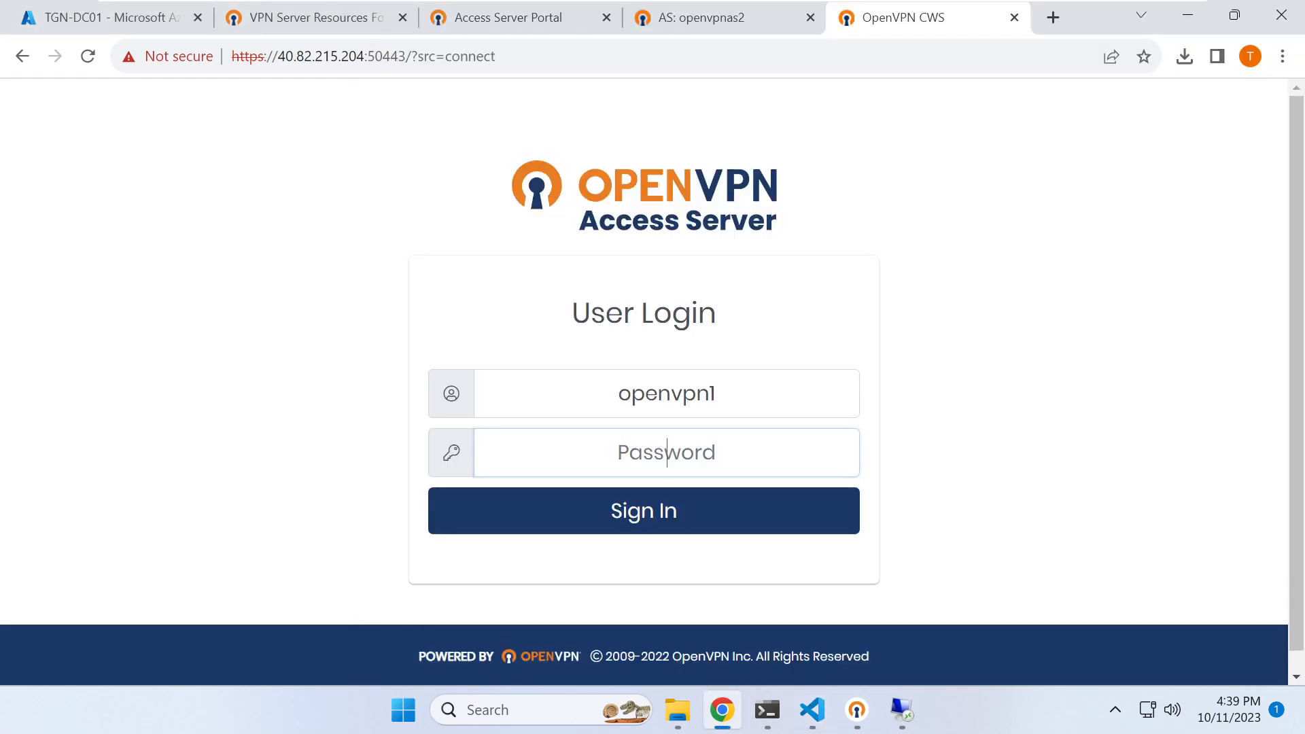
{"action": "key", "text": "ctrl+v"}
{"action": "left_click", "coordinate": [675, 530]}
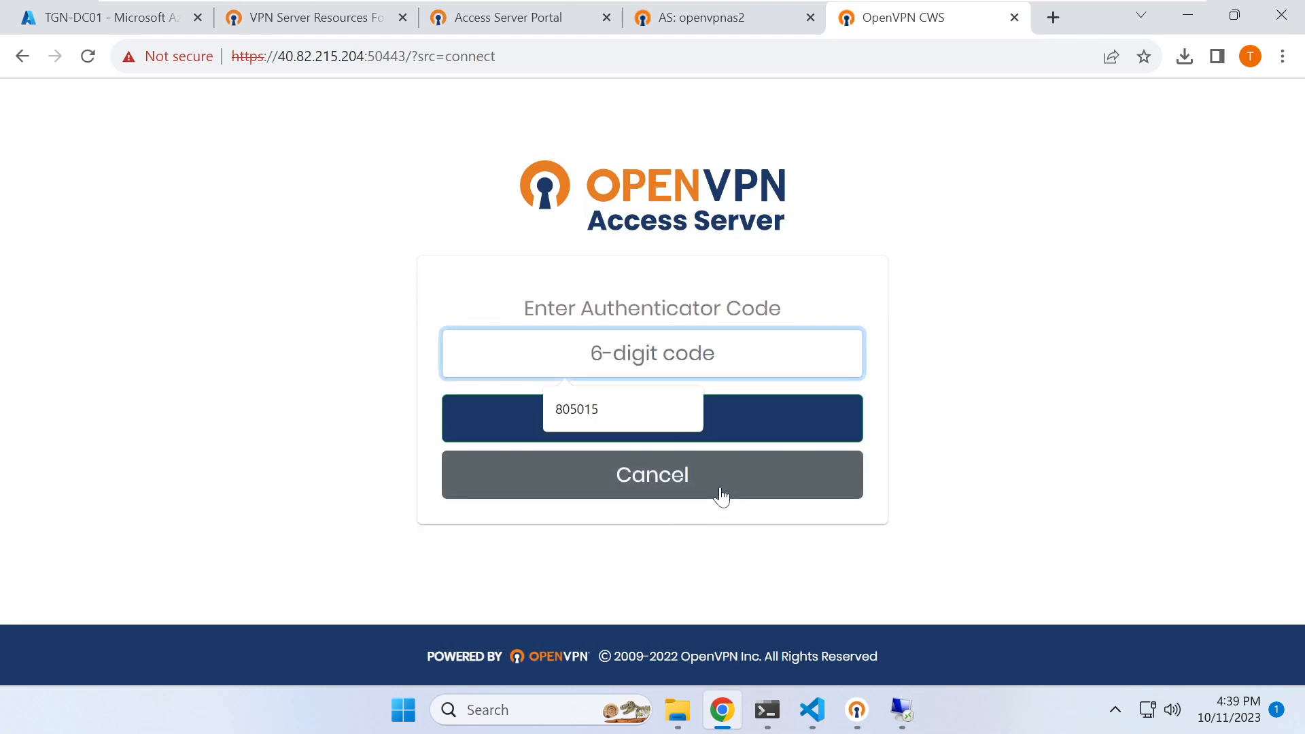
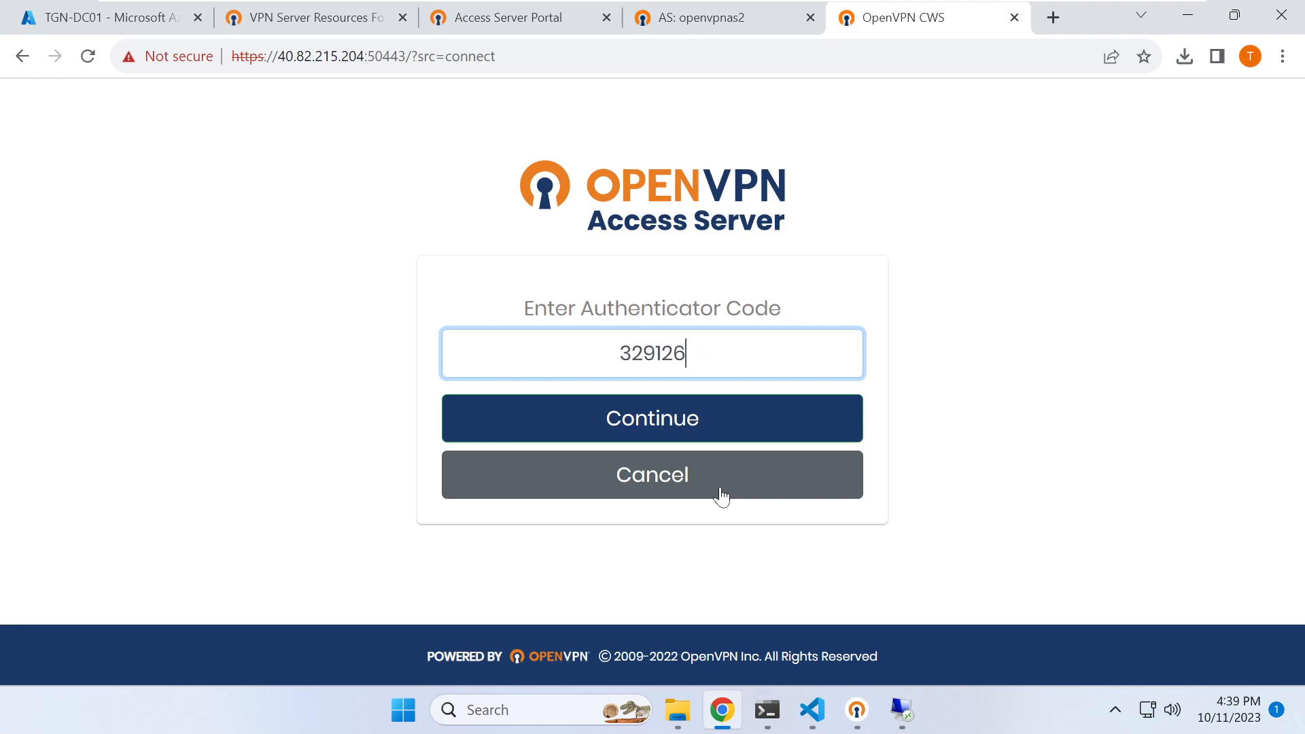
Step: Enter the authenticator code to complete sign-in, then return to OpenVPN Connect
{"action": "left_click", "coordinate": [698, 419]}
{"action": "scroll", "coordinate": [786, 378], "scroll_direction": "down", "scroll_amount": 6}
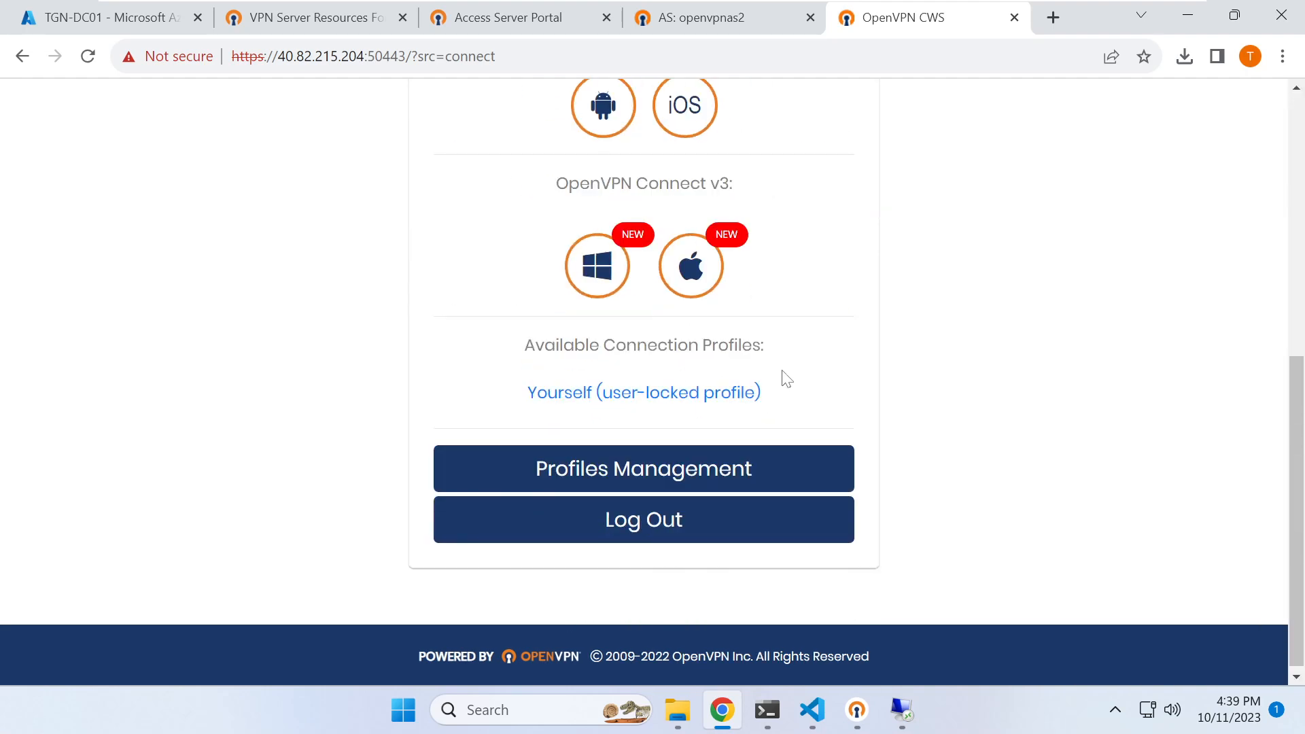
{"action": "left_click", "coordinate": [856, 710]}
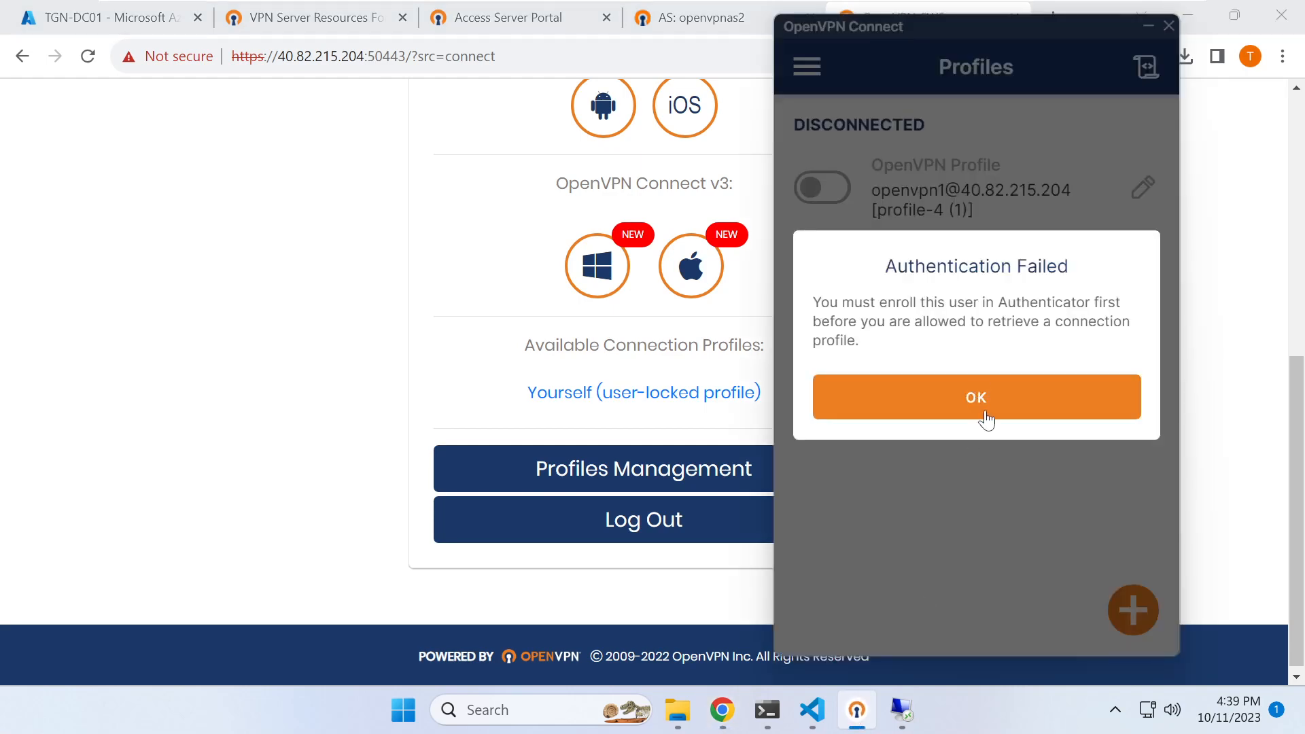
Step: Dismiss the authentication failure and connect profile-4 (1) with the authenticator code, then return to the browser
{"action": "left_click", "coordinate": [984, 413]}
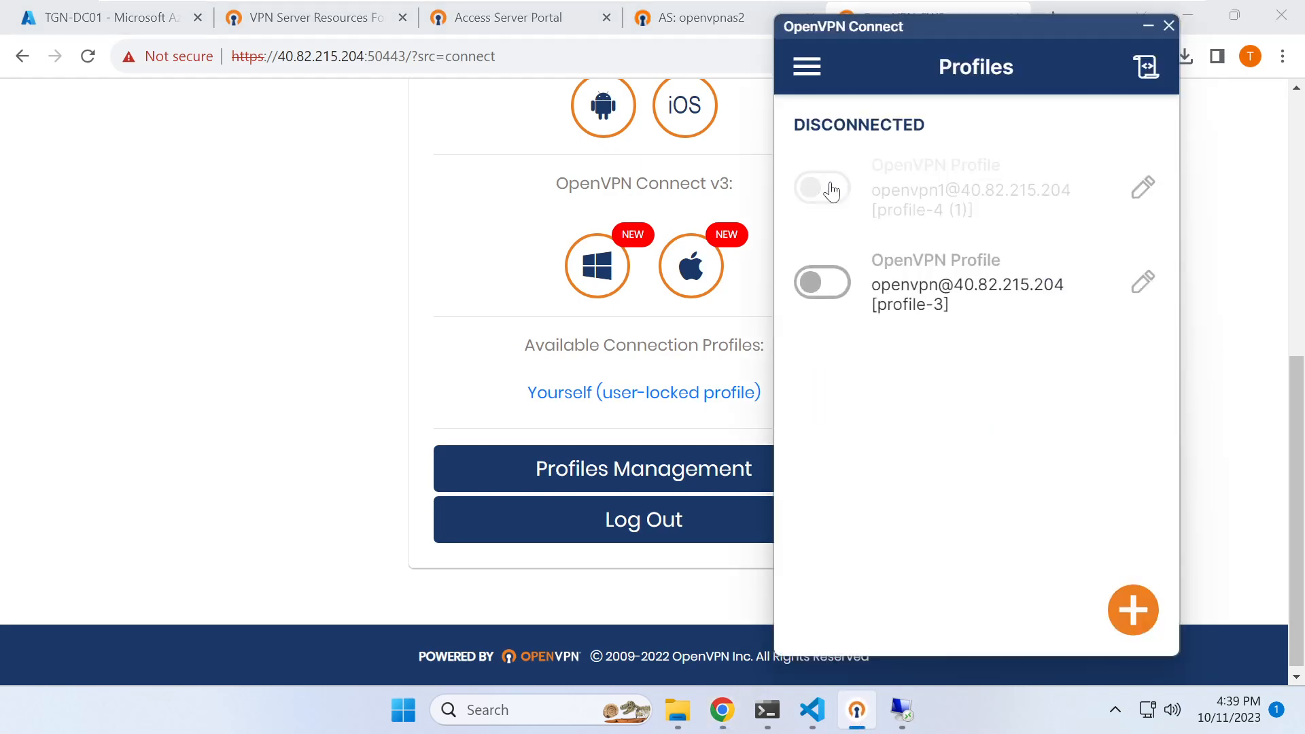
{"action": "left_click", "coordinate": [831, 190]}
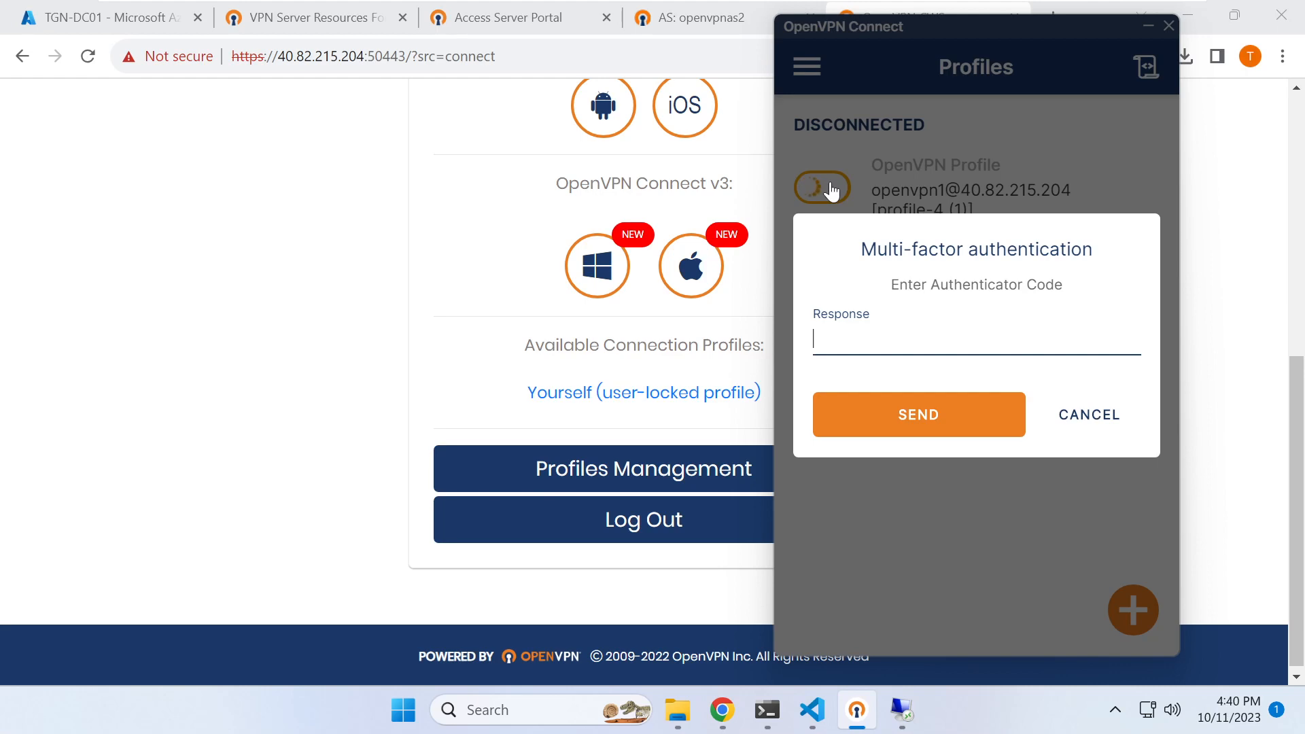
{"action": "left_click", "coordinate": [926, 416]}
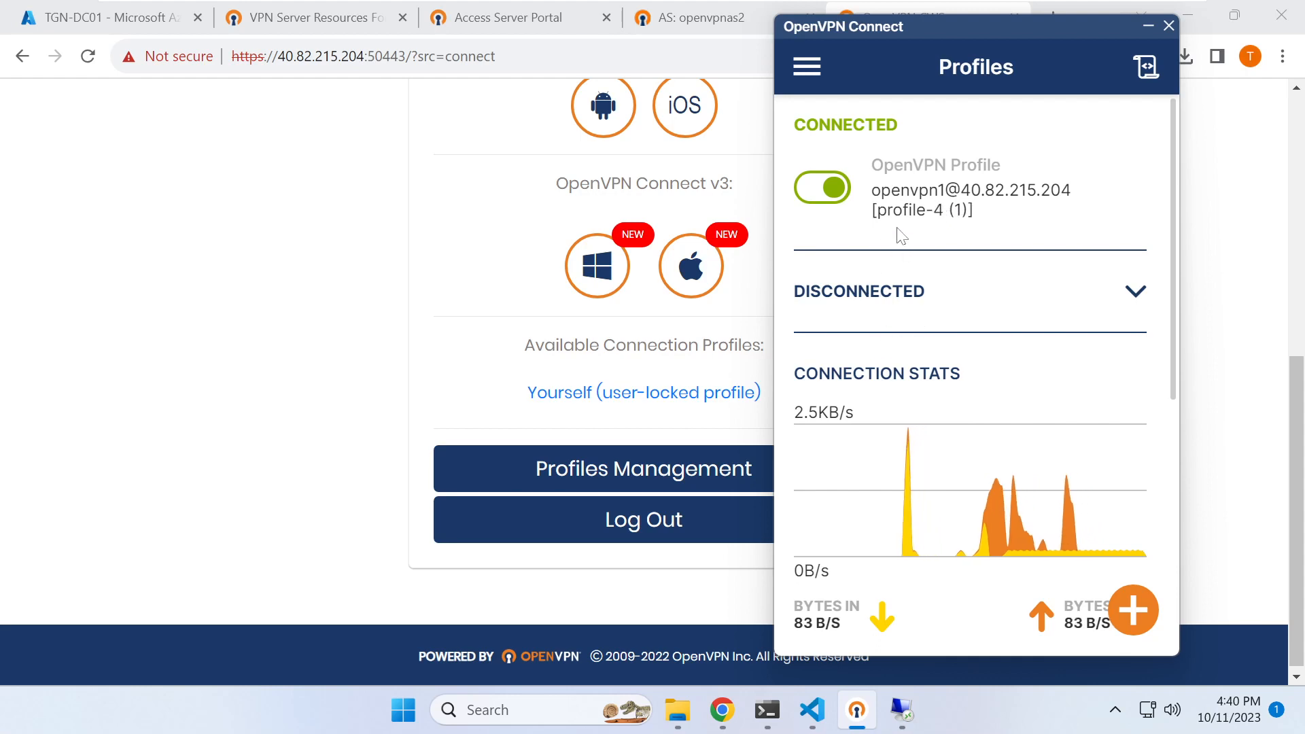
{"action": "left_click", "coordinate": [459, 263]}
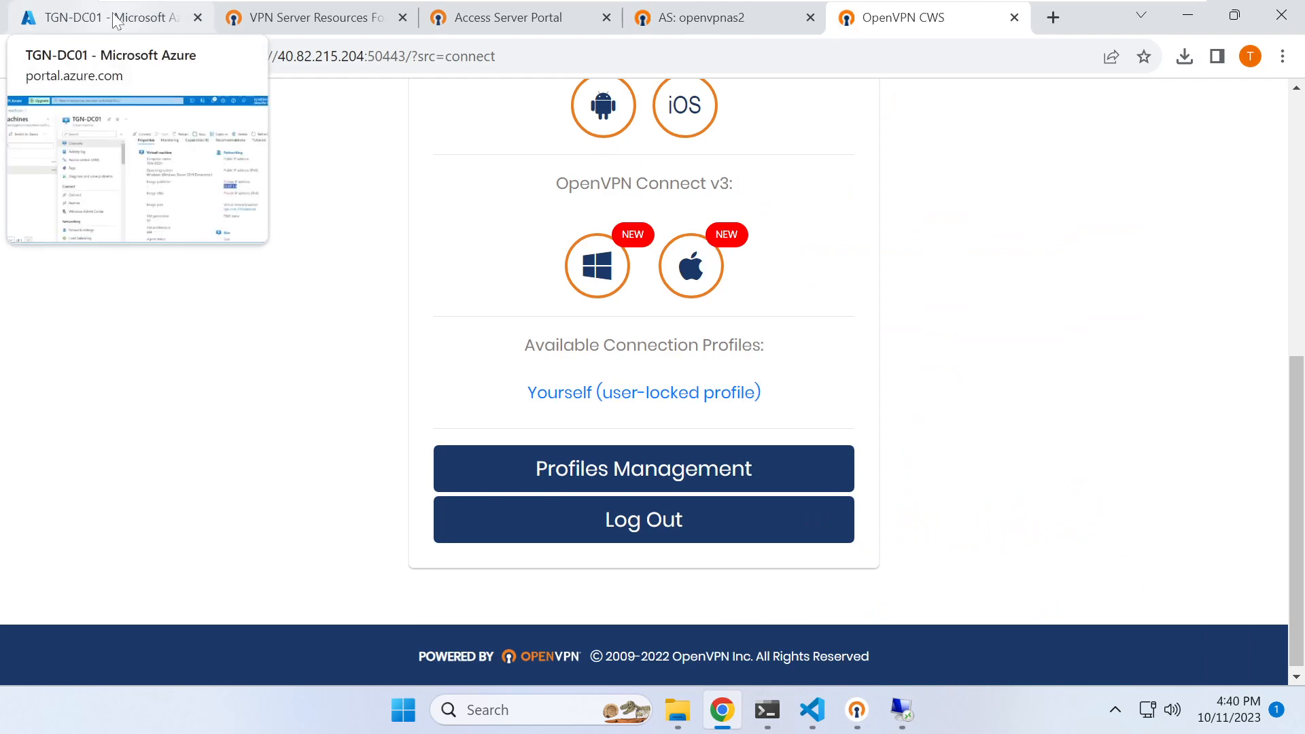
Step: In the AS: openvpnas2 admin console, open Network Settings under CONFIGURATION
{"action": "left_click", "coordinate": [700, 17]}
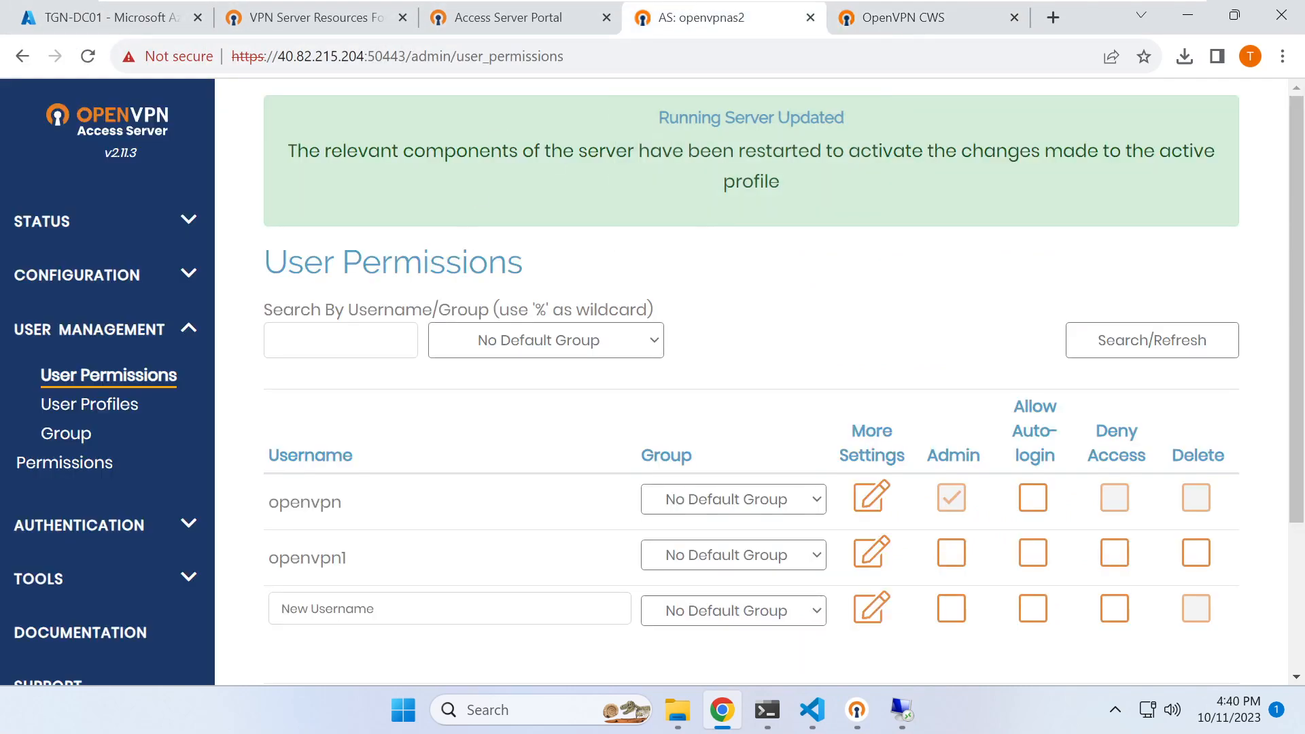
{"action": "scroll", "coordinate": [142, 380], "scroll_direction": "down", "scroll_amount": 3}
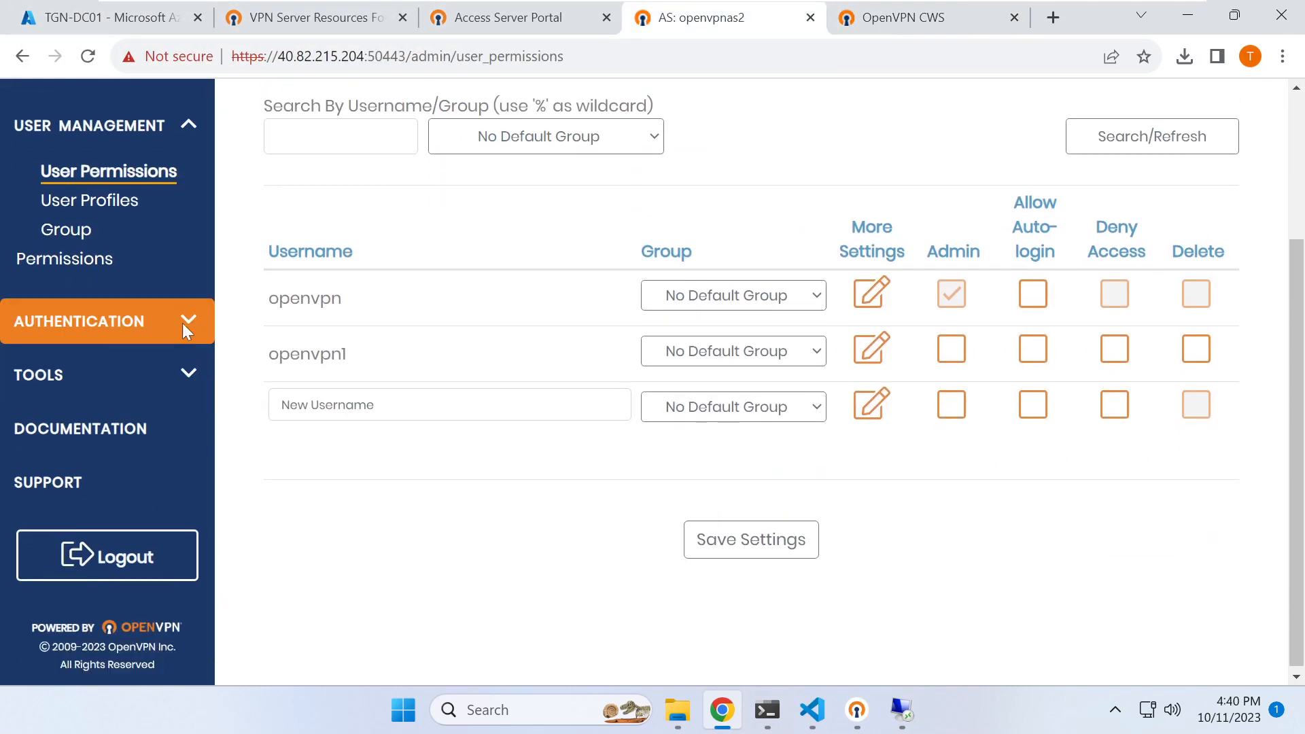
{"action": "scroll", "coordinate": [180, 326], "scroll_direction": "up", "scroll_amount": 3}
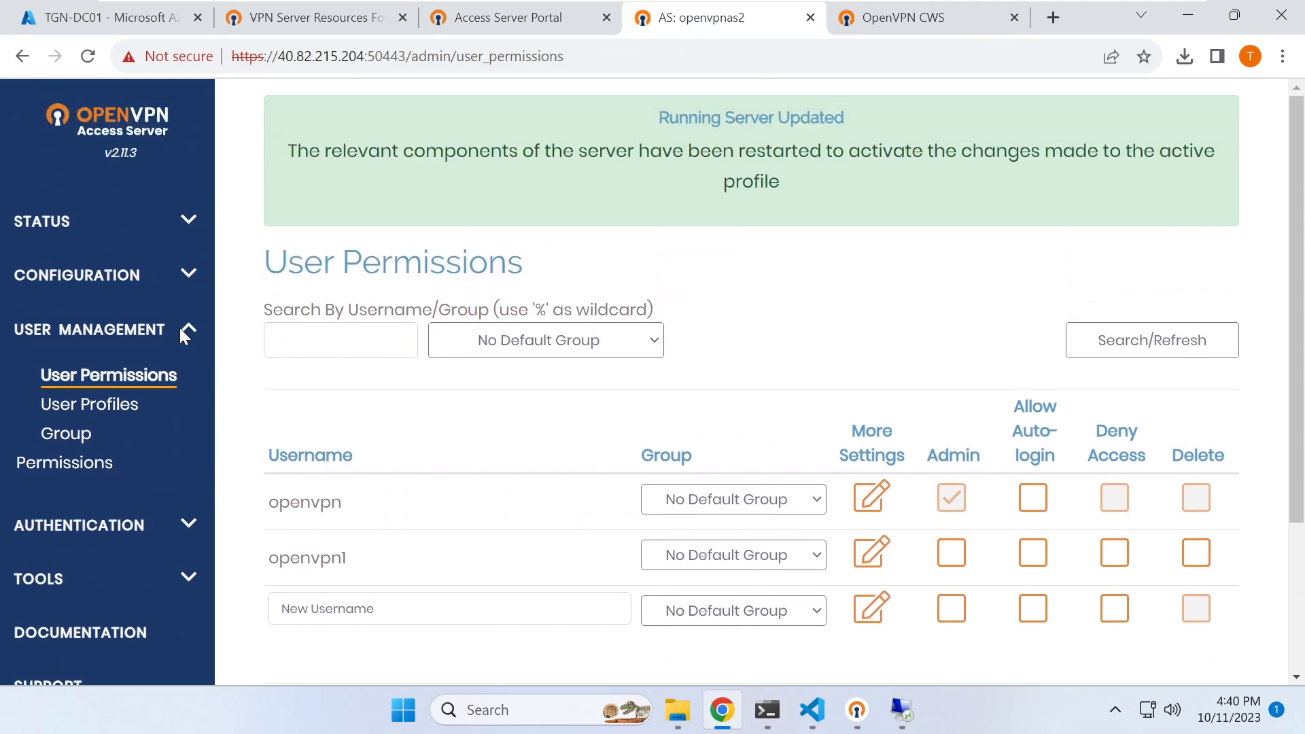
{"action": "scroll", "coordinate": [178, 329], "scroll_direction": "down", "scroll_amount": 3}
{"action": "scroll", "coordinate": [183, 321], "scroll_direction": "up", "scroll_amount": 3}
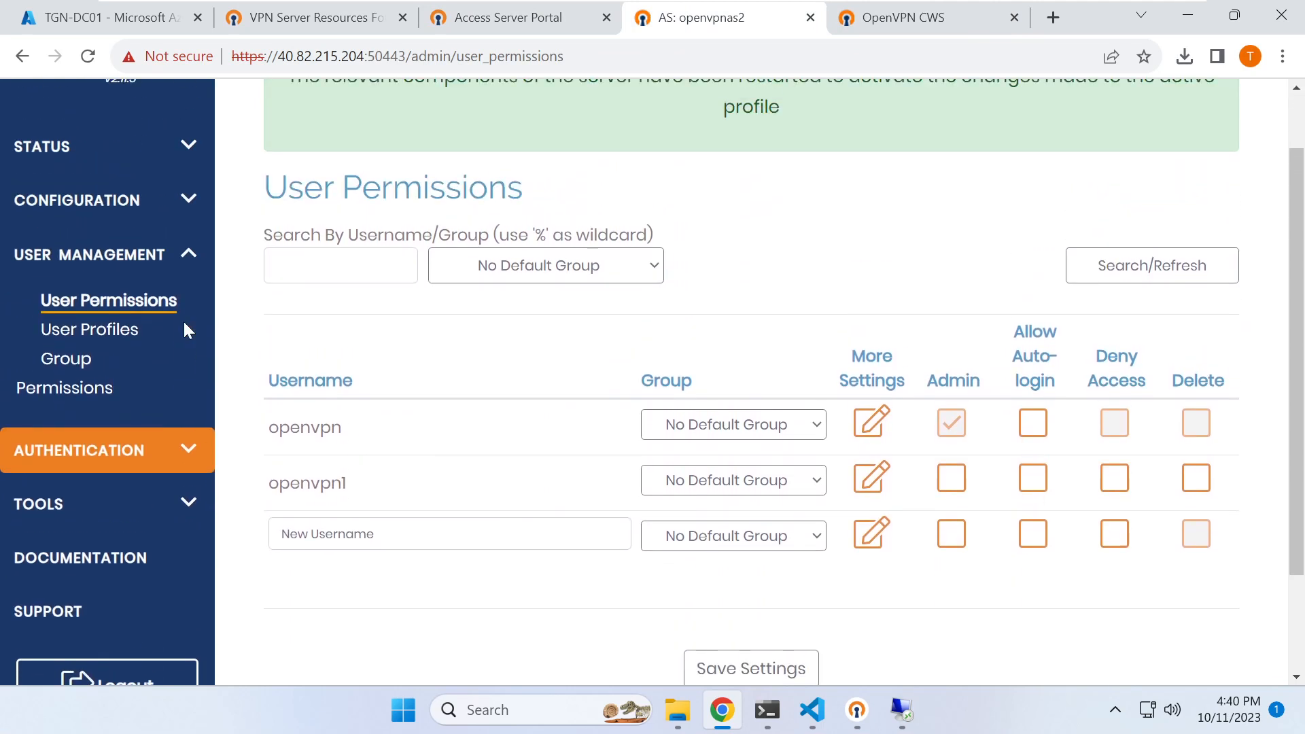
{"action": "left_click", "coordinate": [181, 267]}
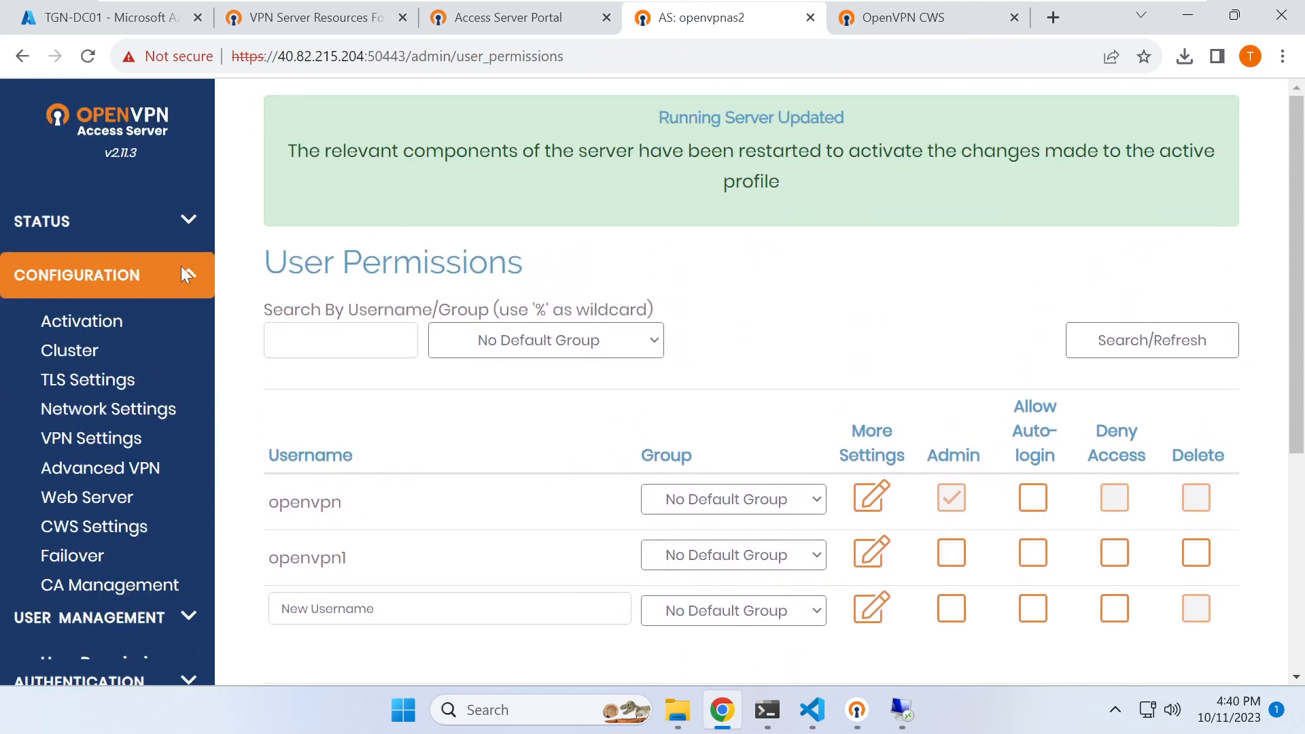
{"action": "left_click", "coordinate": [147, 411]}
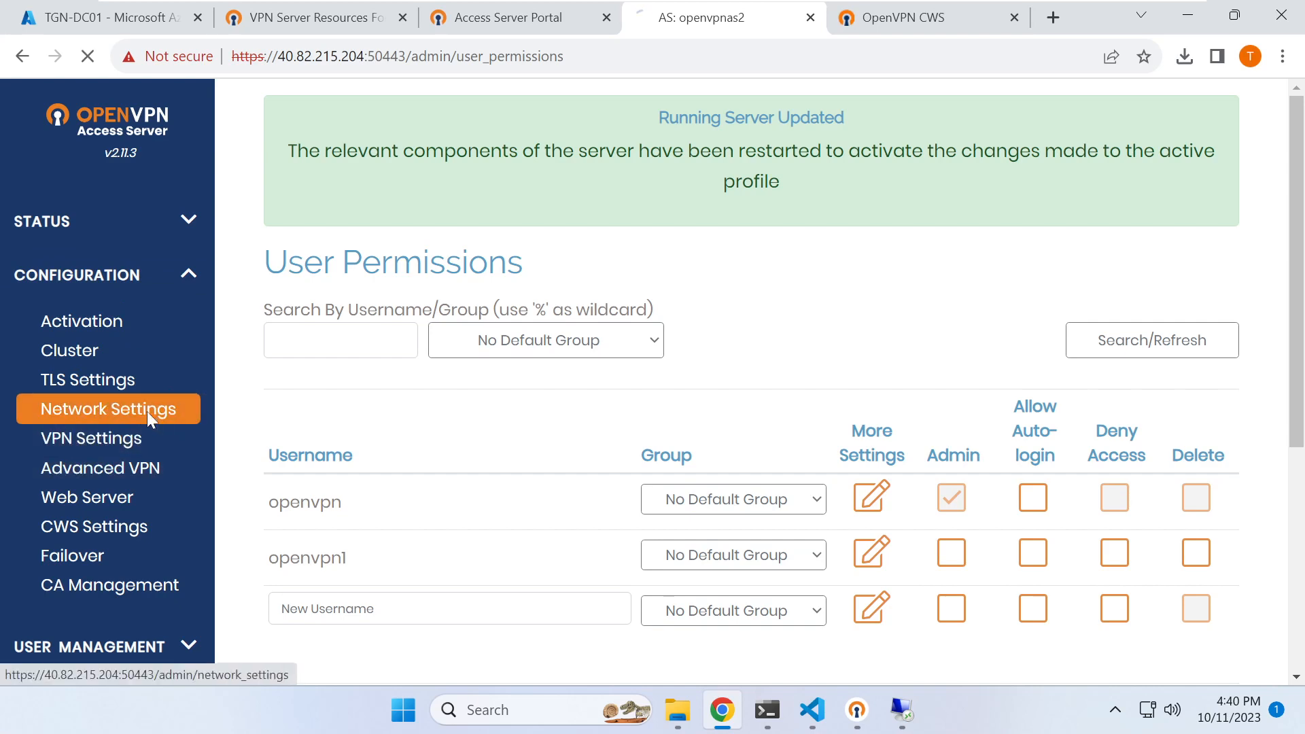
Step: Open VPN Settings and highlight the Routing note that 10.67.0.0/24 subnet access uses NAT
{"action": "scroll", "coordinate": [656, 379], "scroll_direction": "down", "scroll_amount": 5}
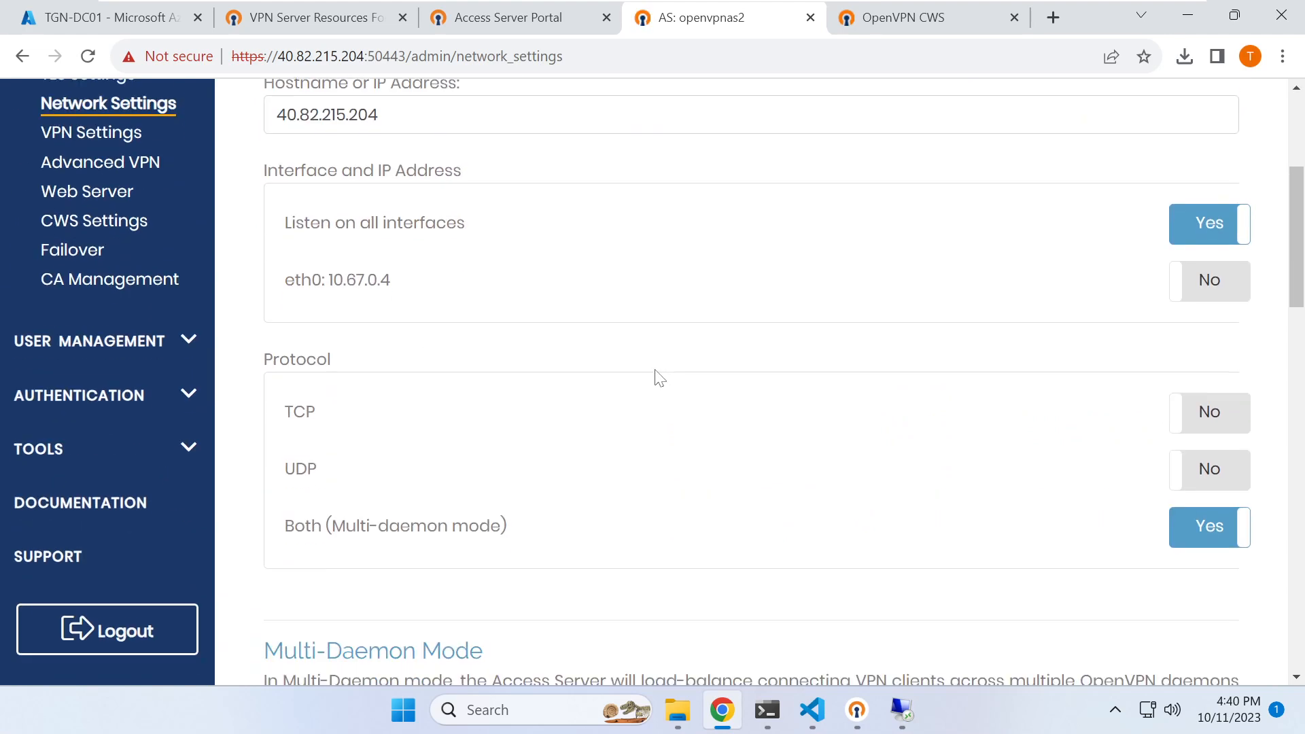
{"action": "scroll", "coordinate": [658, 379], "scroll_direction": "down", "scroll_amount": 3}
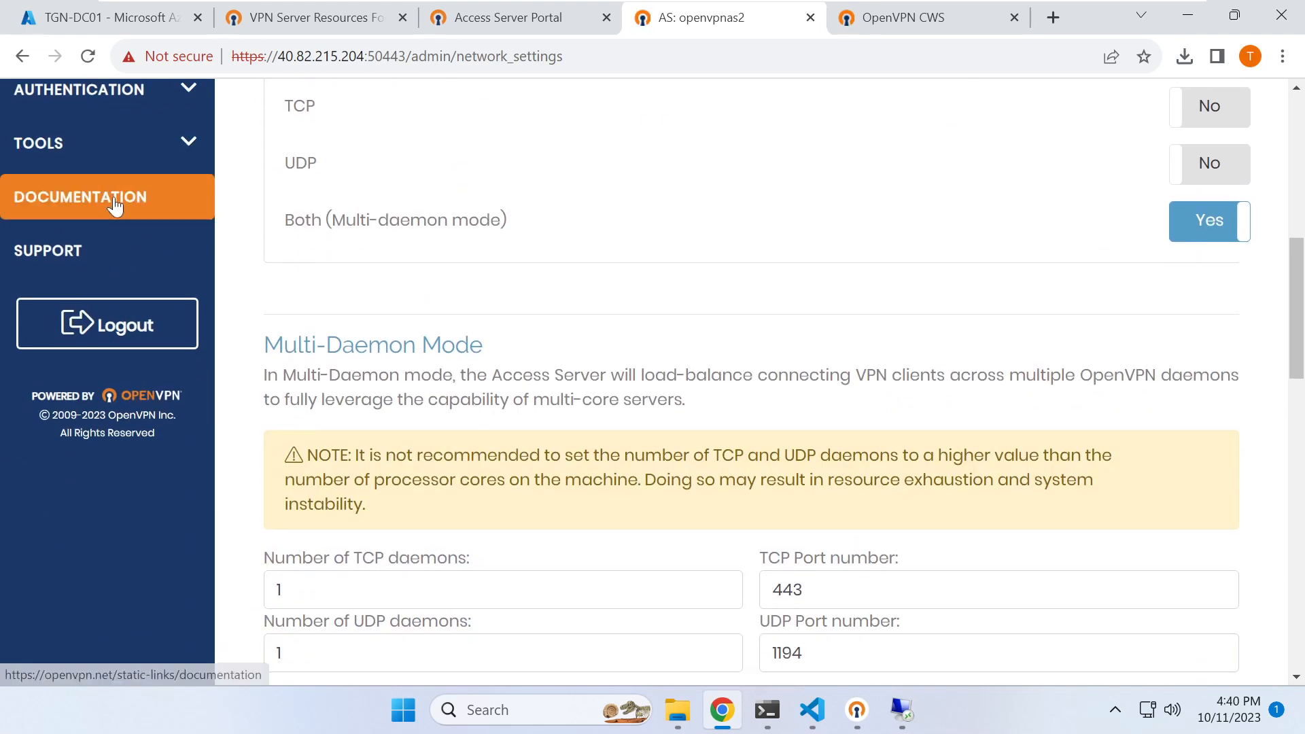
{"action": "scroll", "coordinate": [106, 238], "scroll_direction": "up", "scroll_amount": 3}
{"action": "scroll", "coordinate": [108, 251], "scroll_direction": "up", "scroll_amount": 3}
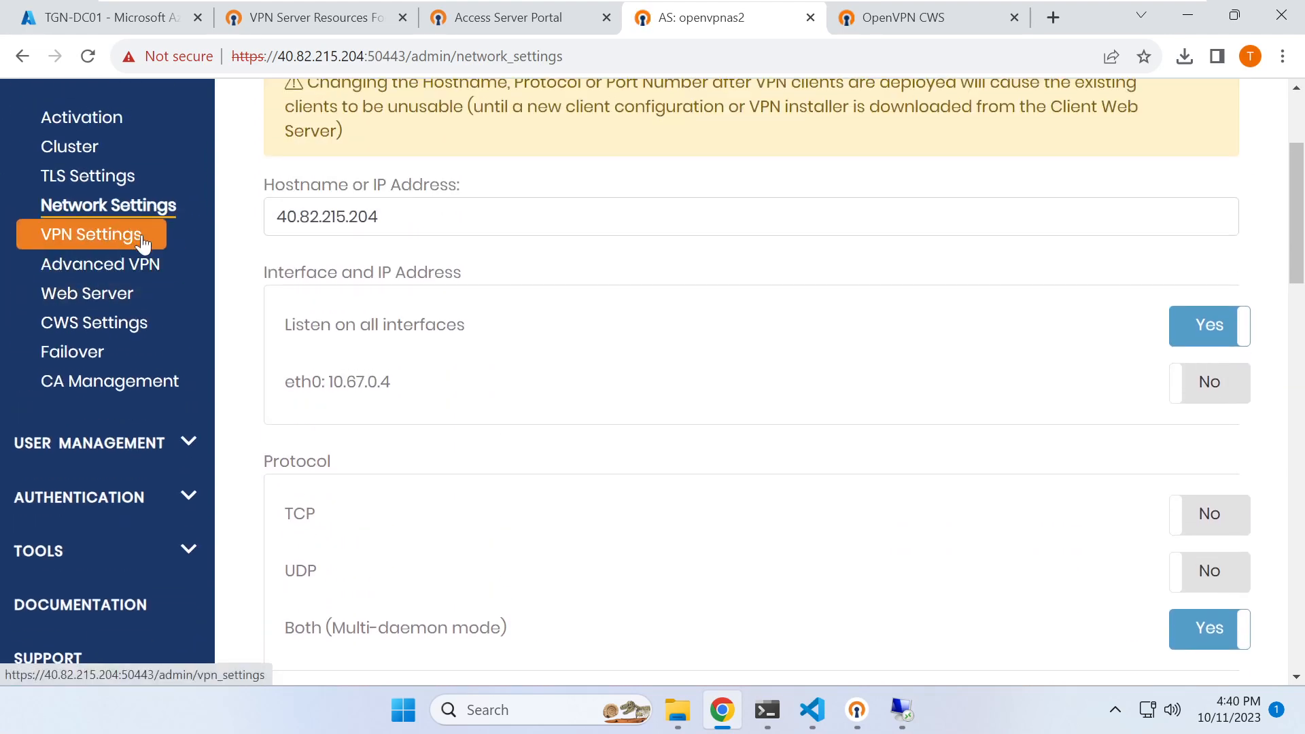
{"action": "left_click", "coordinate": [122, 234]}
{"action": "scroll", "coordinate": [819, 449], "scroll_direction": "down", "scroll_amount": 3}
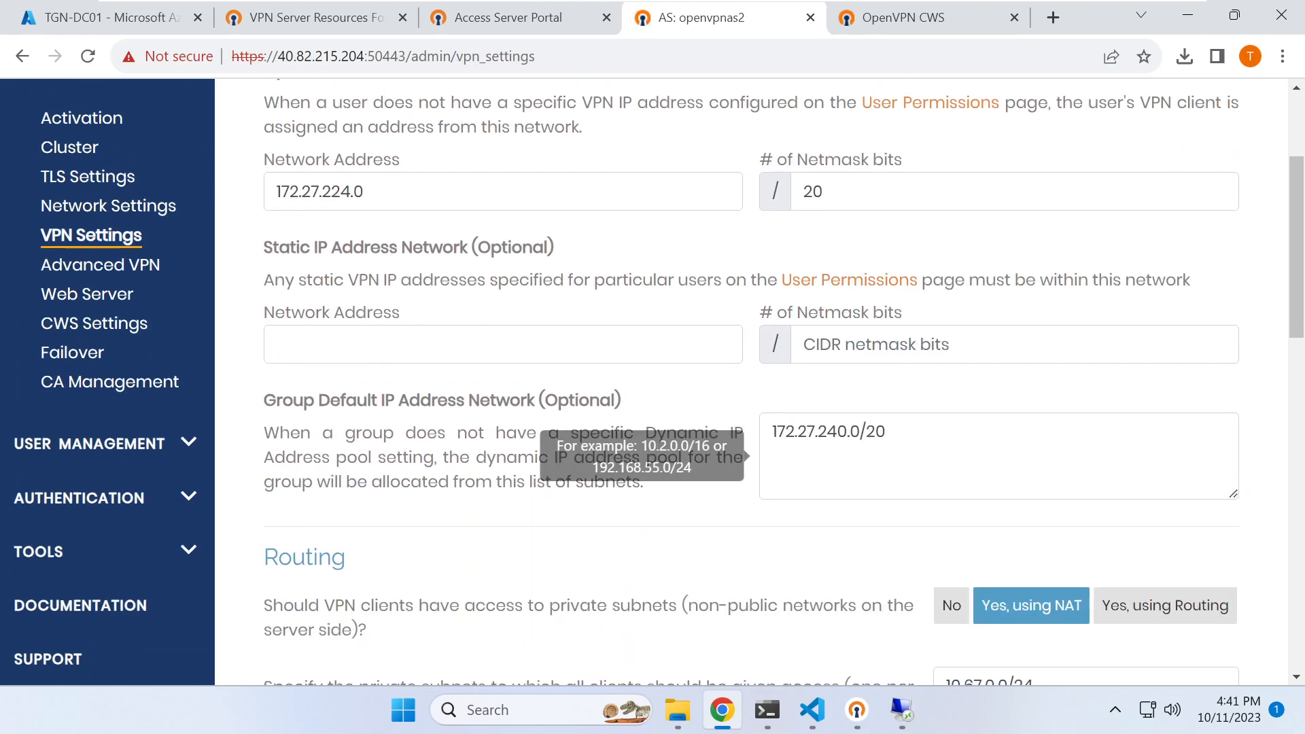
{"action": "scroll", "coordinate": [701, 495], "scroll_direction": "down", "scroll_amount": 3}
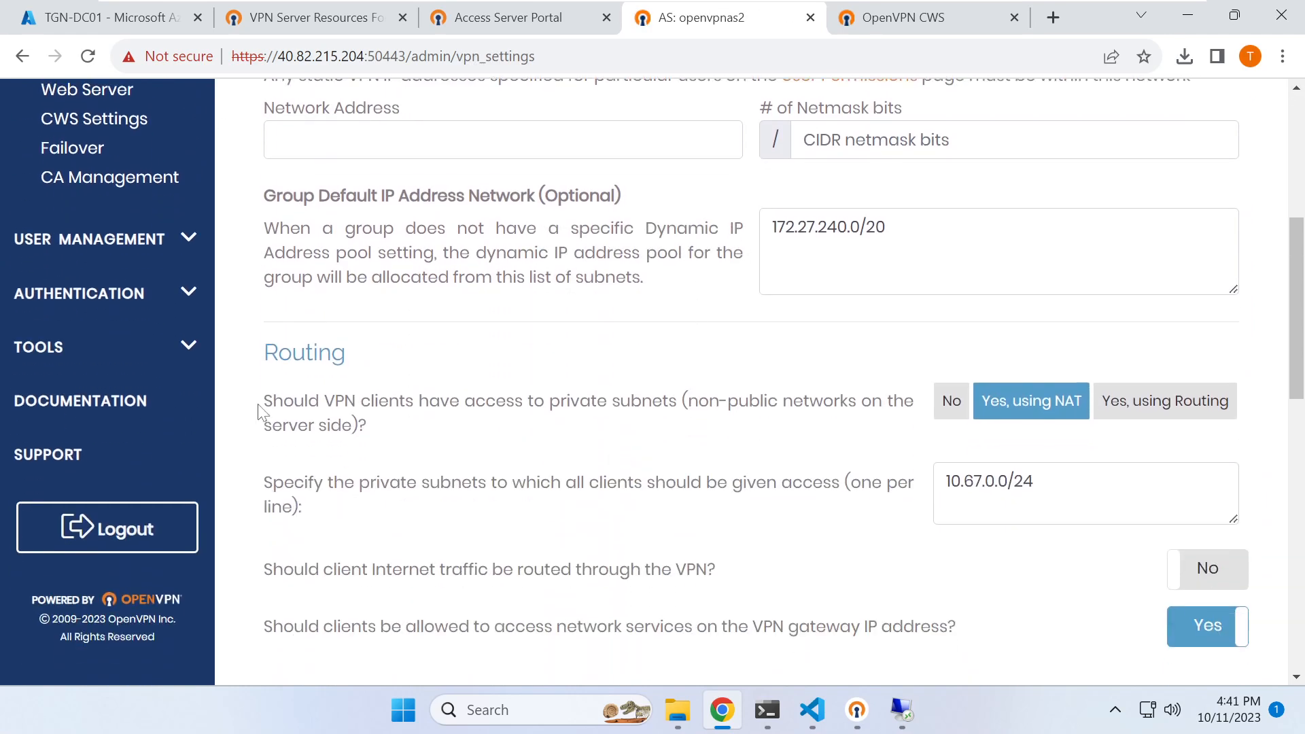
{"action": "left_click_drag", "start_coordinate": [419, 401], "coordinate": [682, 401]}
{"action": "mouse_move", "coordinate": [1013, 406]}
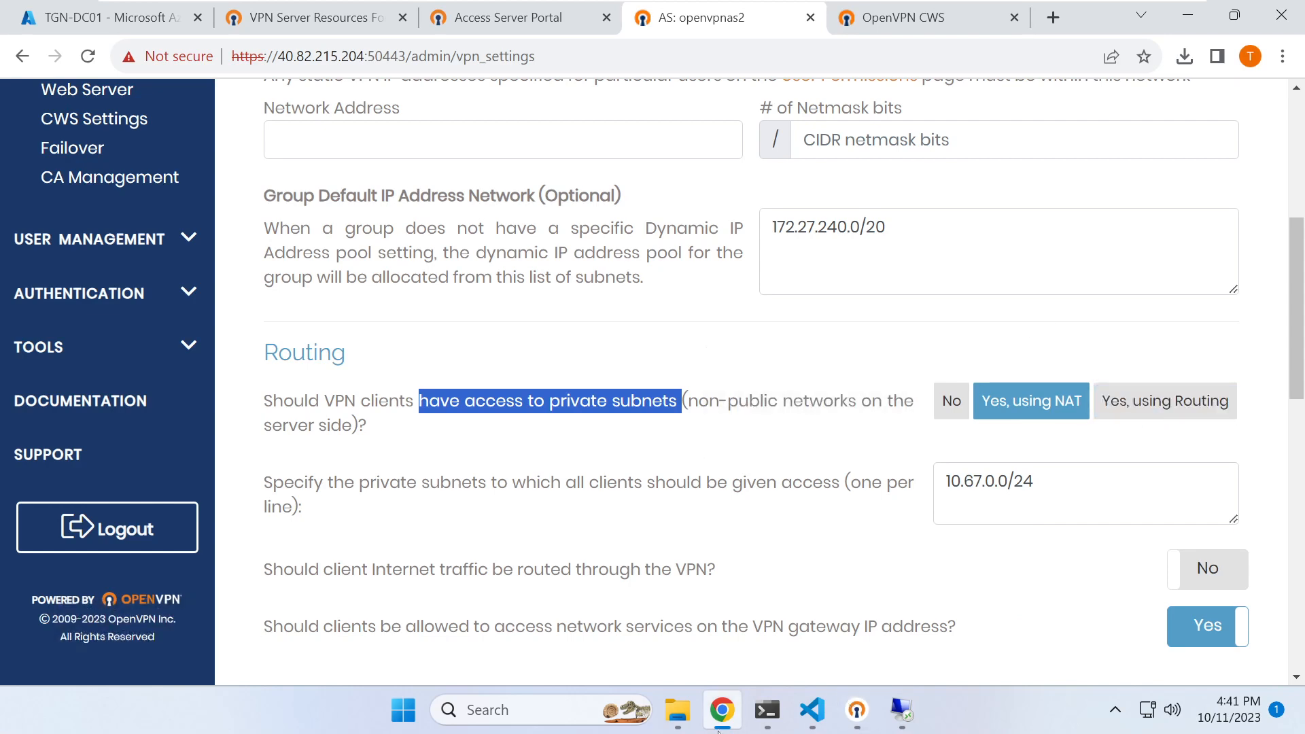
Step: Set private subnet access to 'Yes, using Routing', save, and update the running server
{"action": "left_click", "coordinate": [768, 712]}
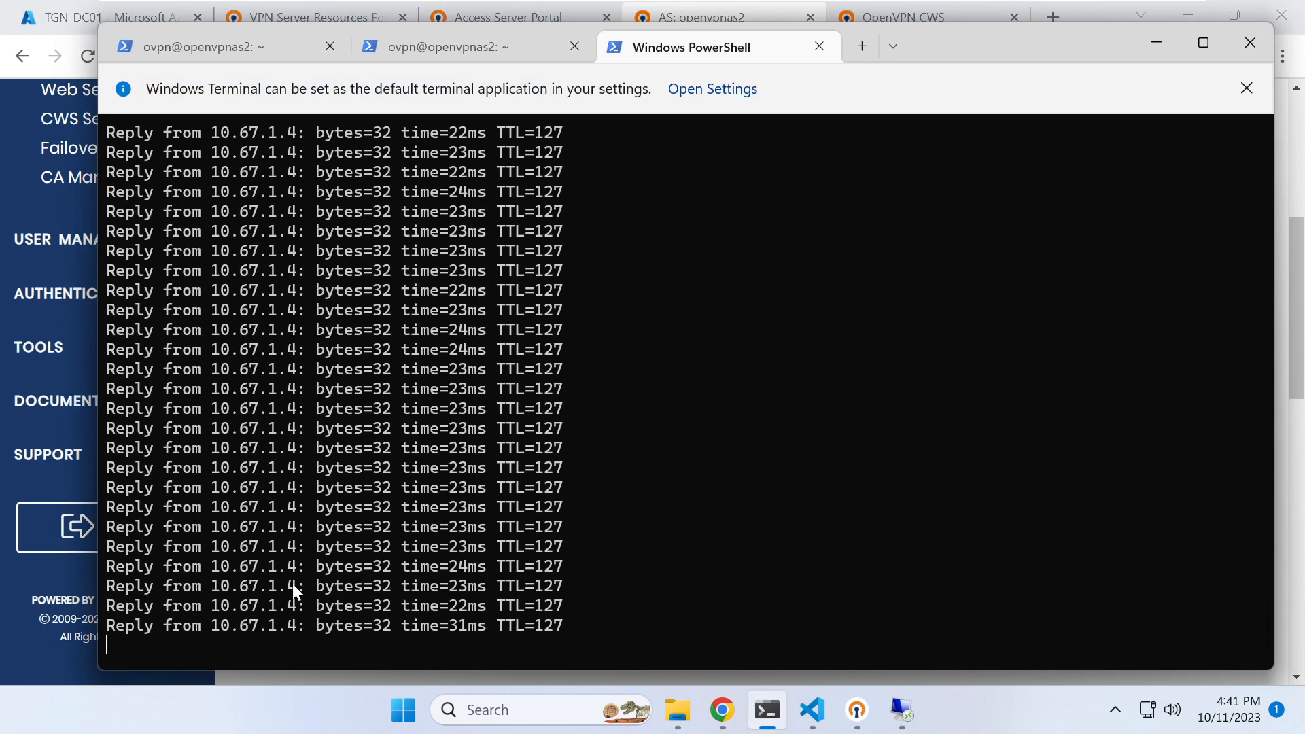
{"action": "left_click", "coordinate": [26, 603]}
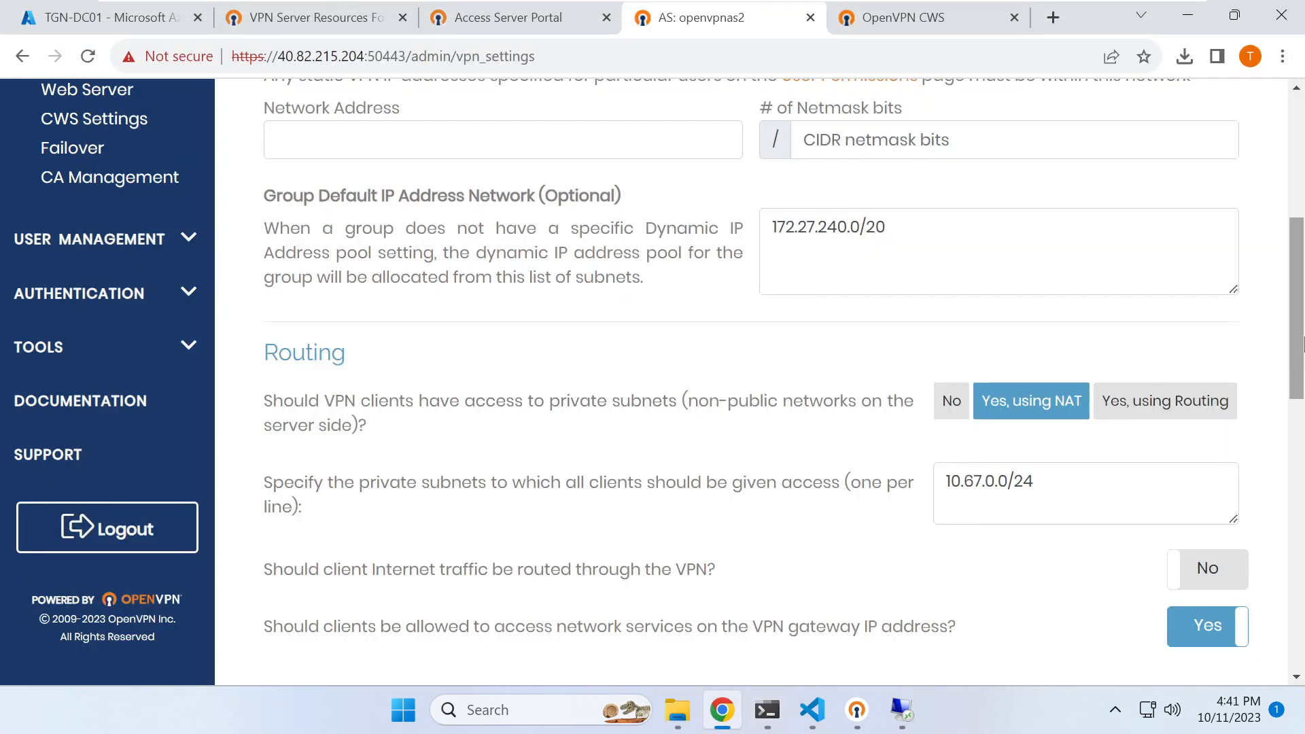
{"action": "left_click", "coordinate": [1169, 399]}
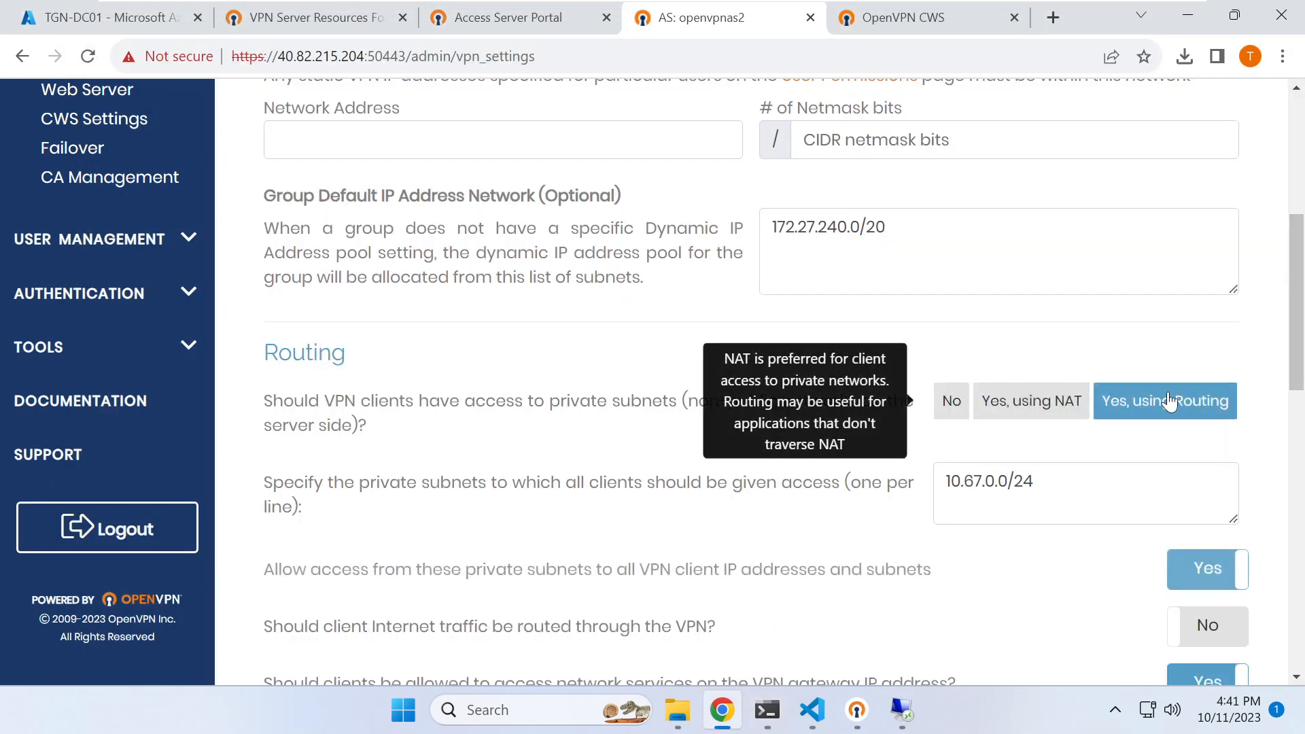
{"action": "scroll", "coordinate": [1264, 387], "scroll_direction": "down", "scroll_amount": 15}
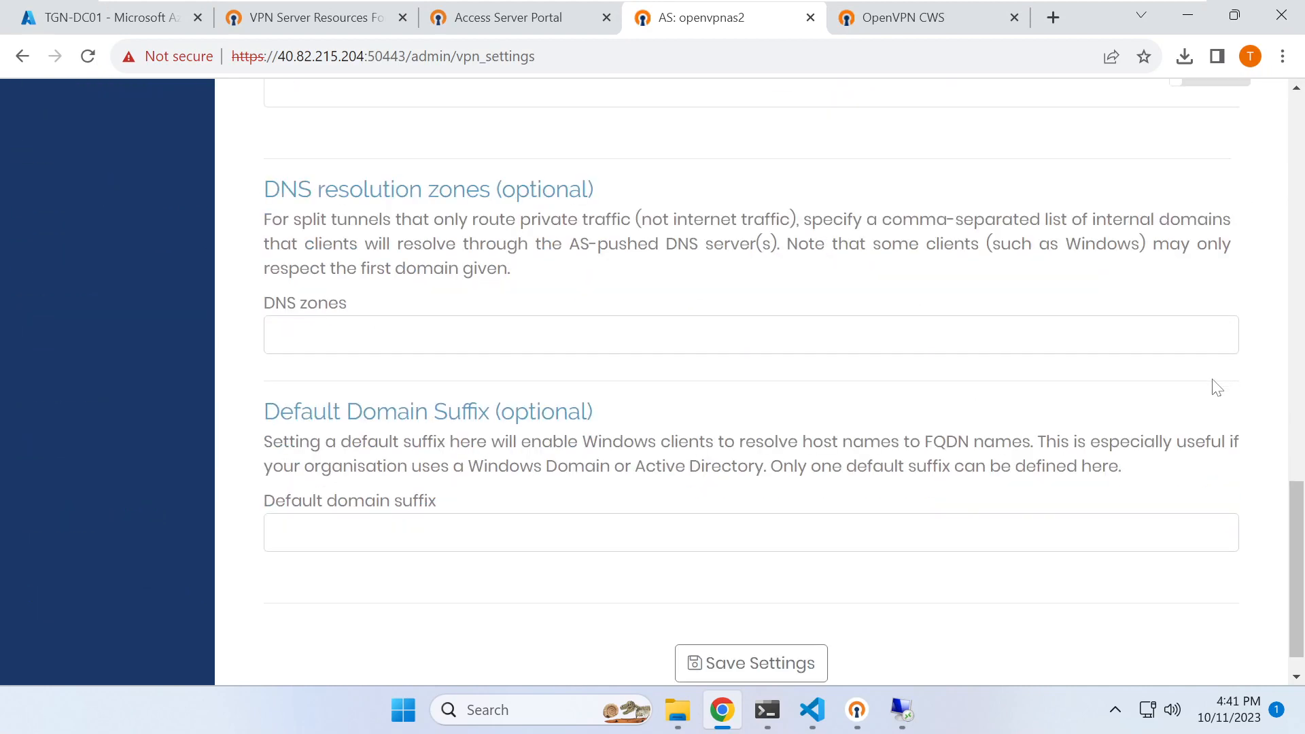
{"action": "left_click", "coordinate": [758, 632]}
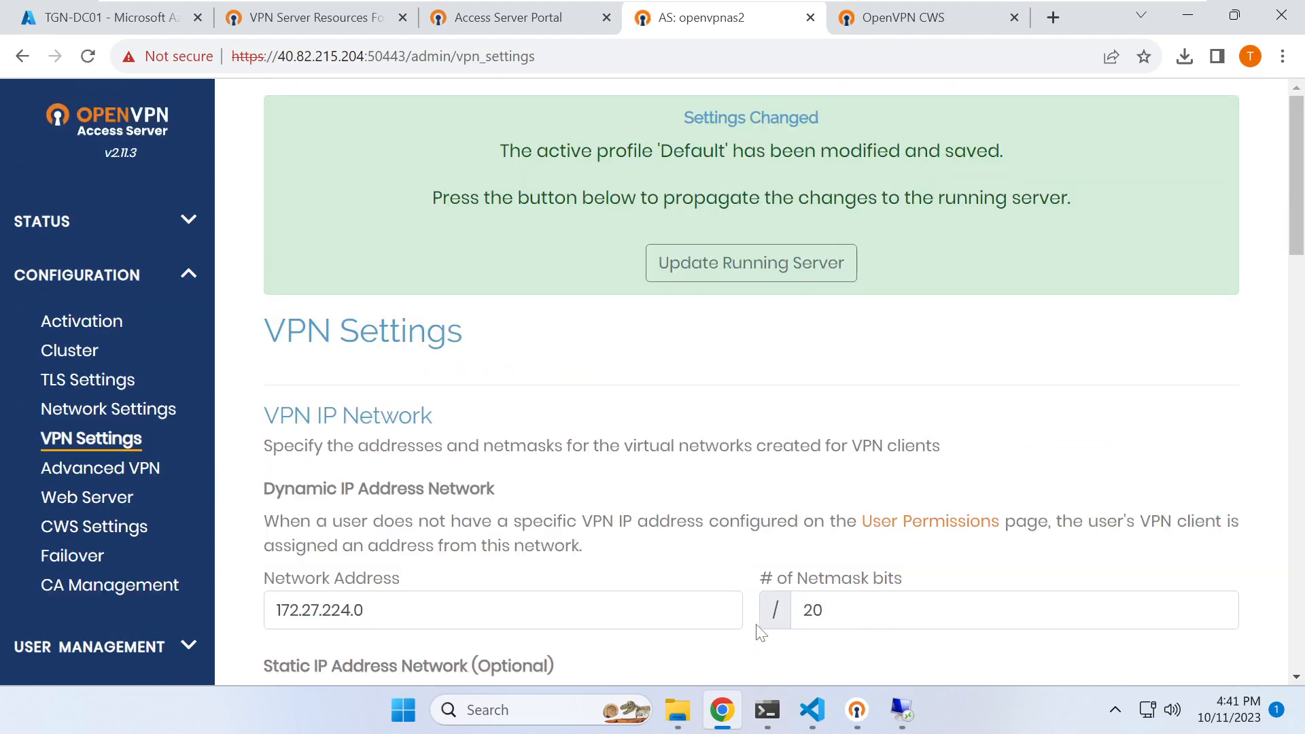
{"action": "left_click", "coordinate": [762, 280]}
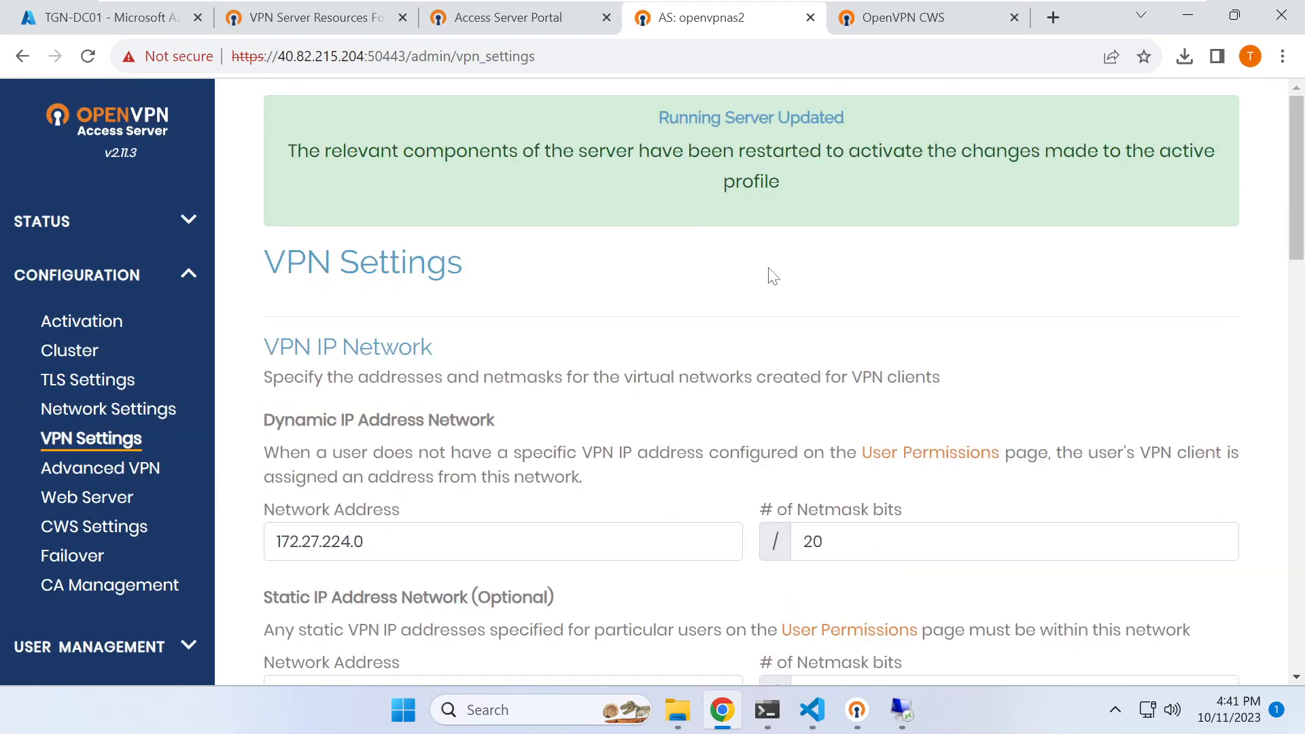
{"action": "left_click", "coordinate": [767, 710]}
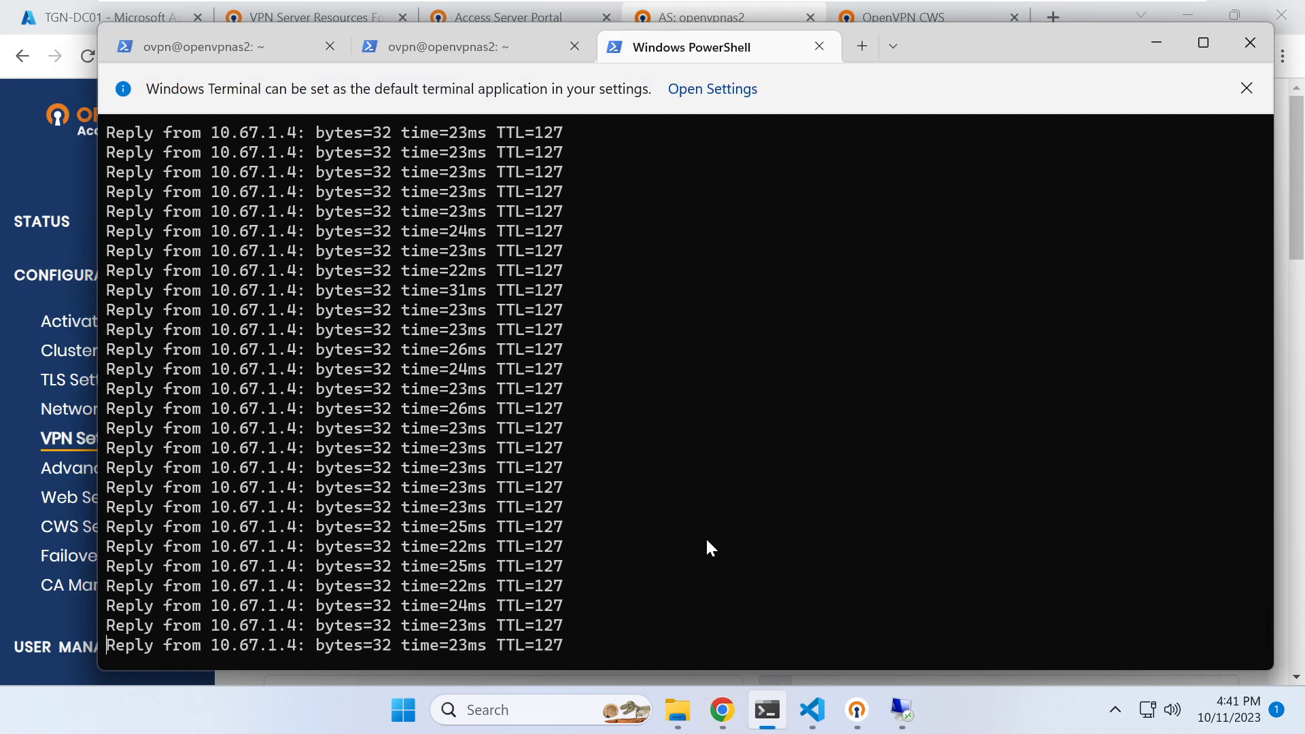
{"action": "left_click", "coordinate": [858, 711]}
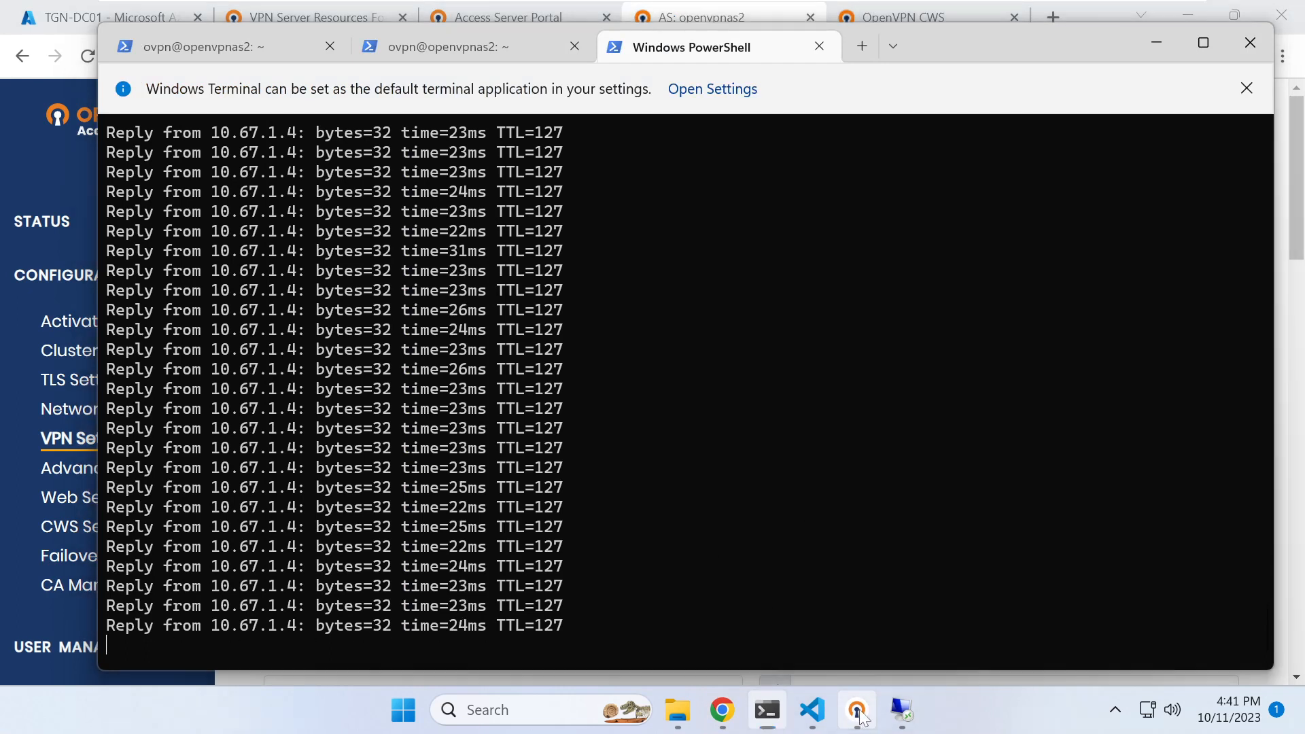
Step: Toggle the VPN profile off and on, complete MFA with the authenticator code, then return to VPN Settings
{"action": "left_click", "coordinate": [828, 198]}
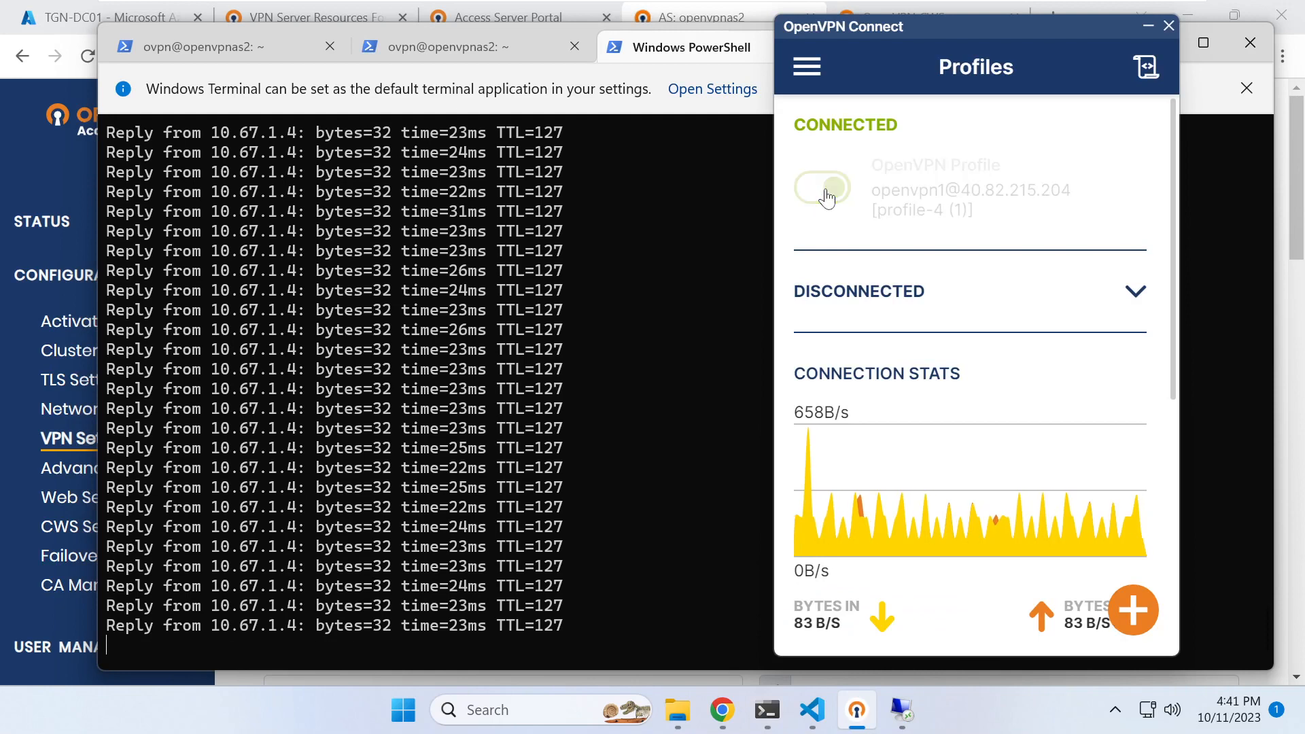
{"action": "left_click", "coordinate": [826, 187]}
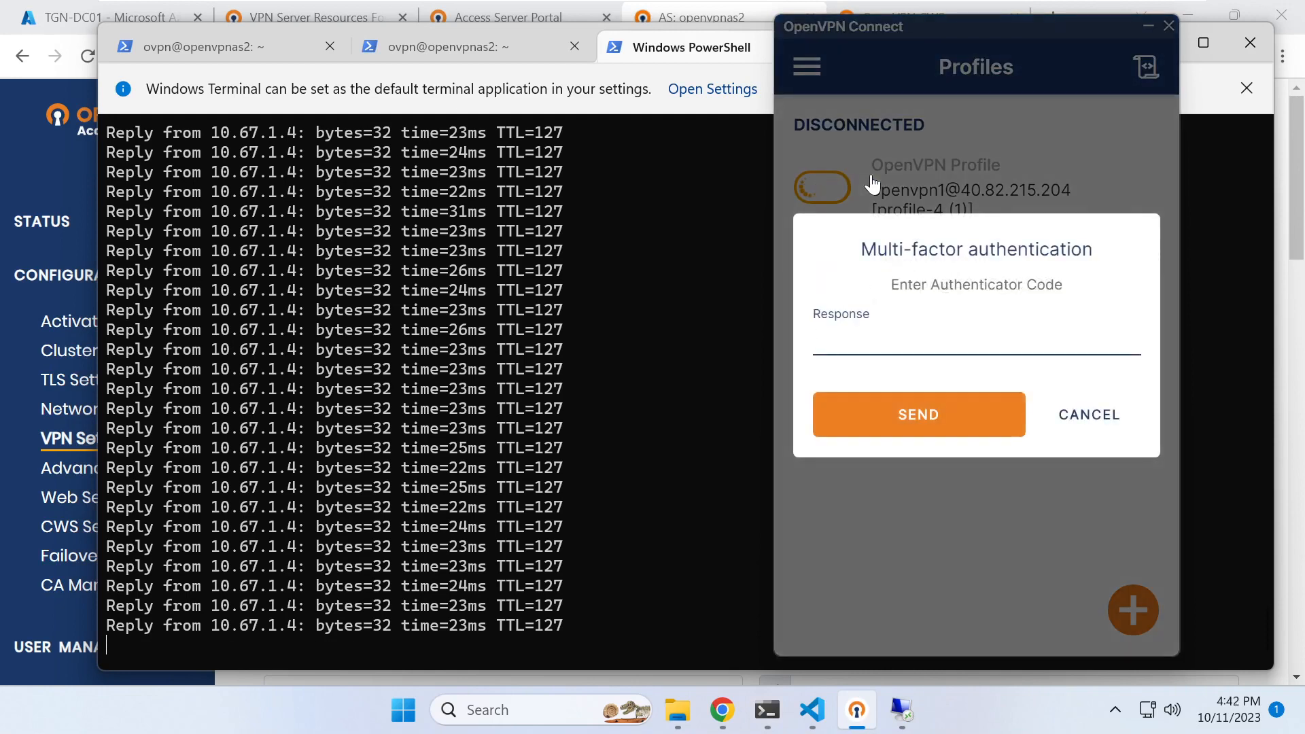
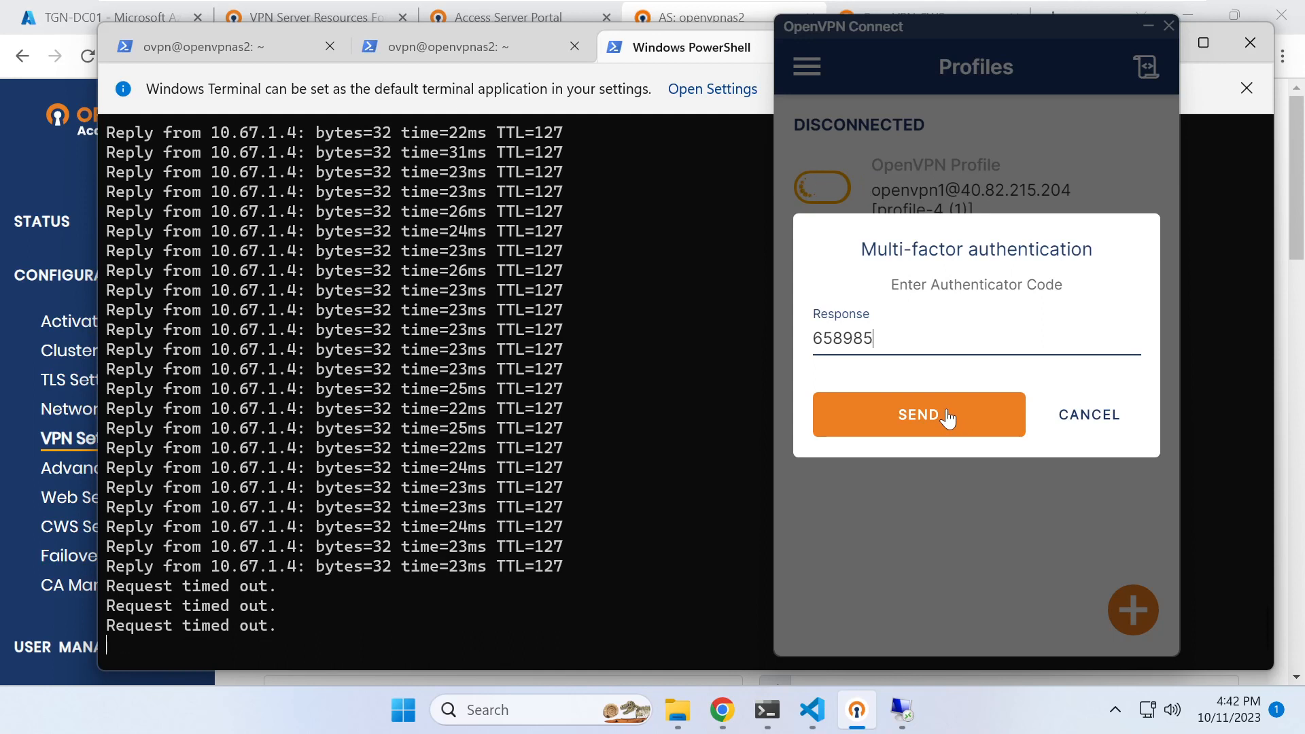
{"action": "left_click", "coordinate": [948, 416]}
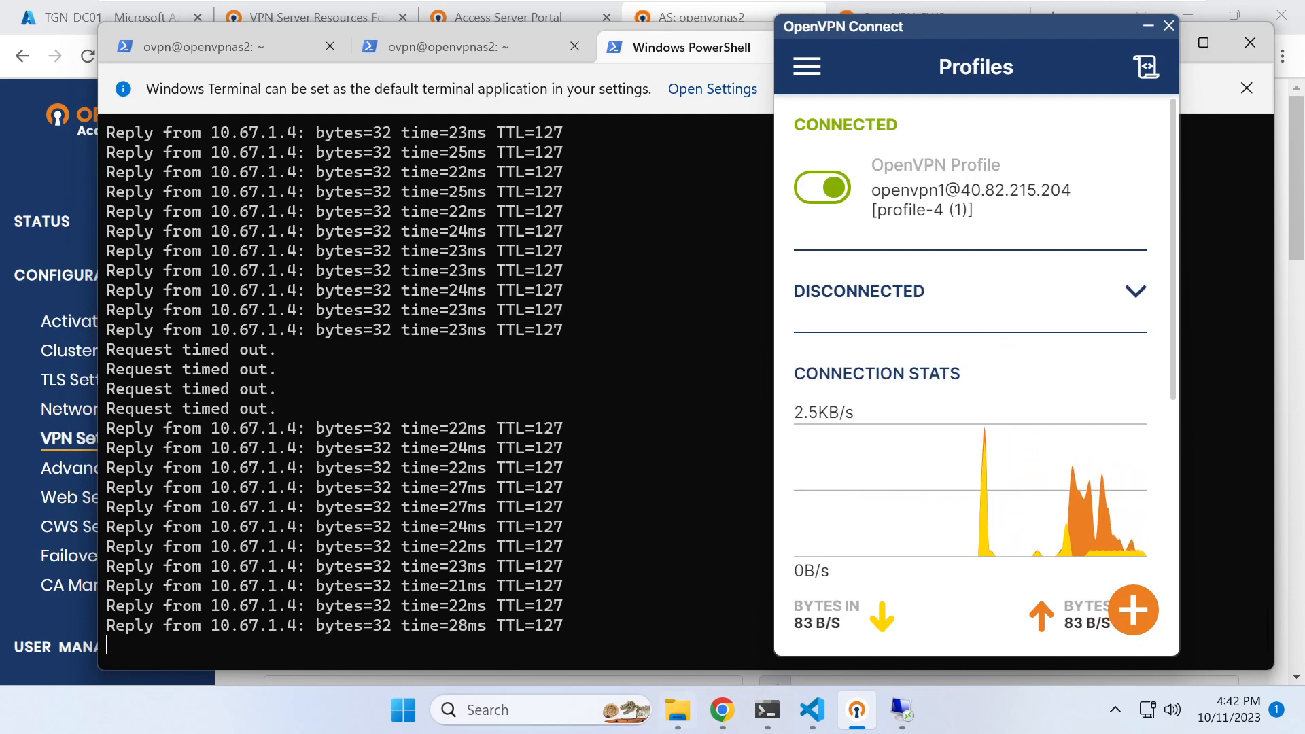
{"action": "left_click", "coordinate": [51, 132]}
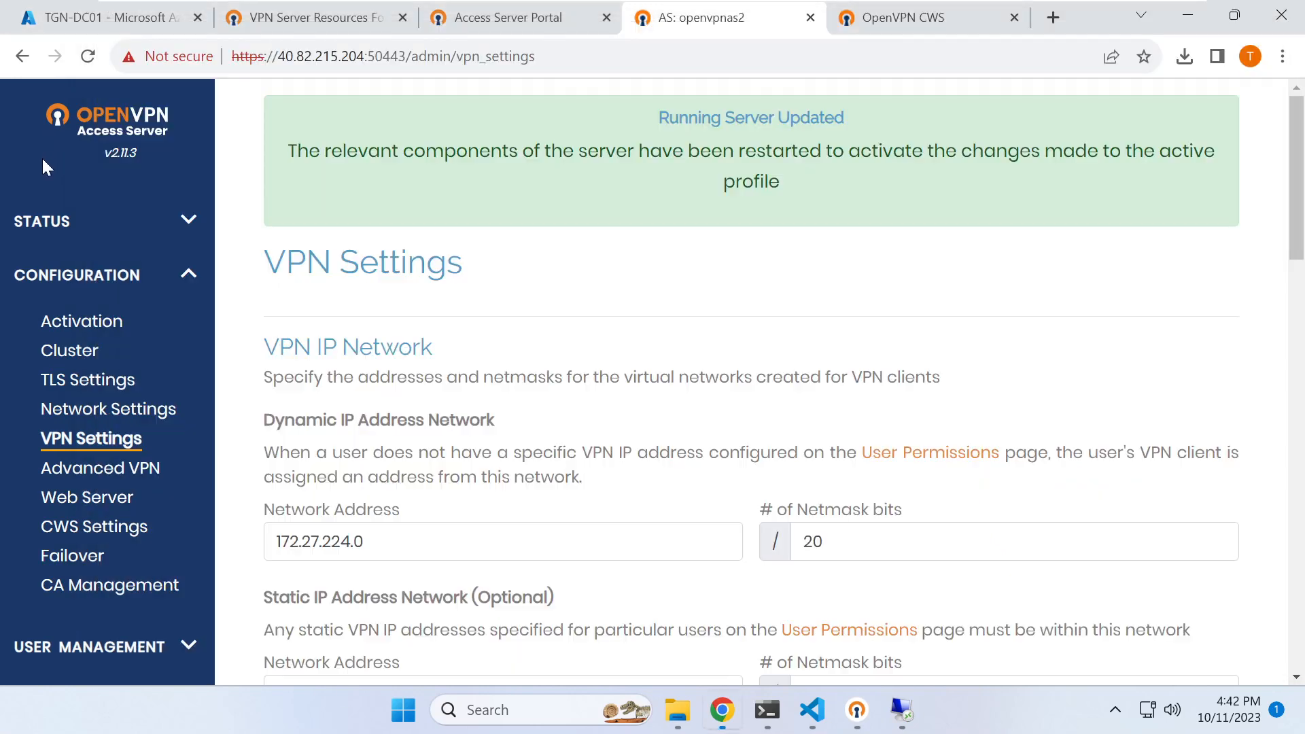
Step: Open the User Permissions page under User Management
{"action": "scroll", "coordinate": [122, 443], "scroll_direction": "down", "scroll_amount": 2}
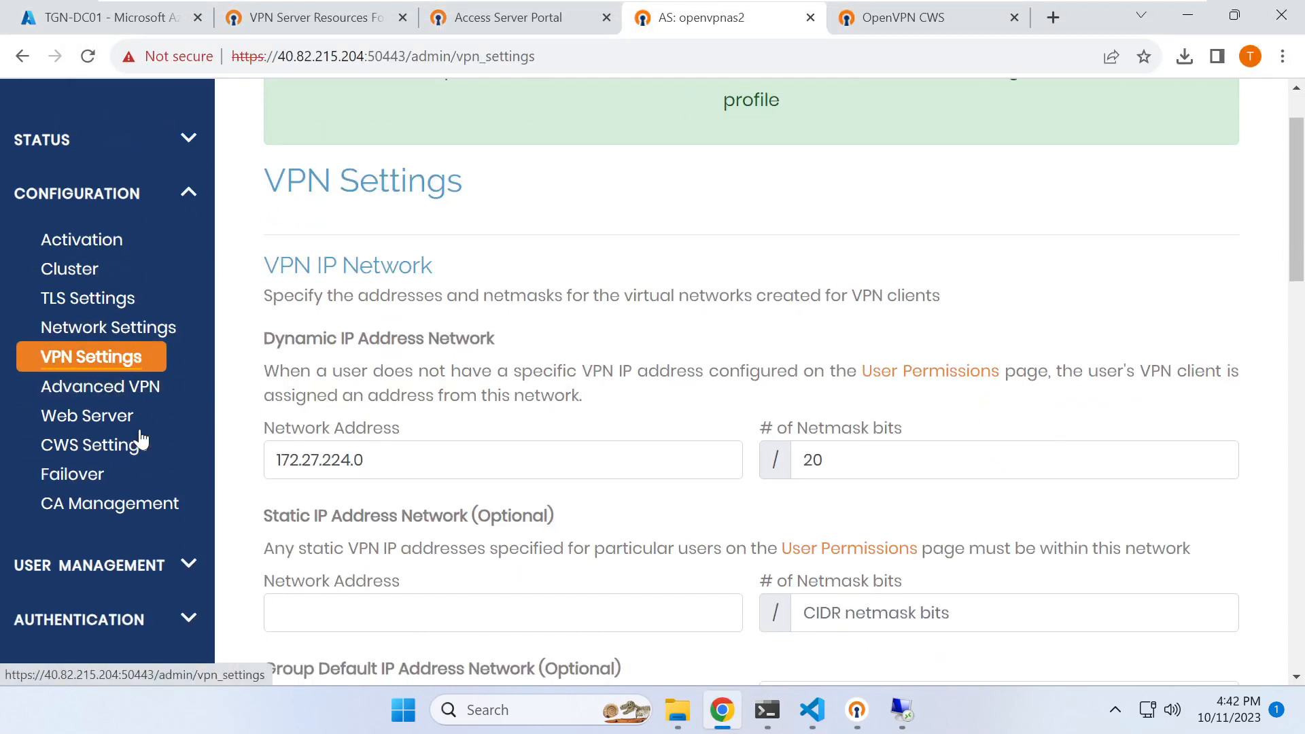
{"action": "scroll", "coordinate": [161, 378], "scroll_direction": "down", "scroll_amount": 5}
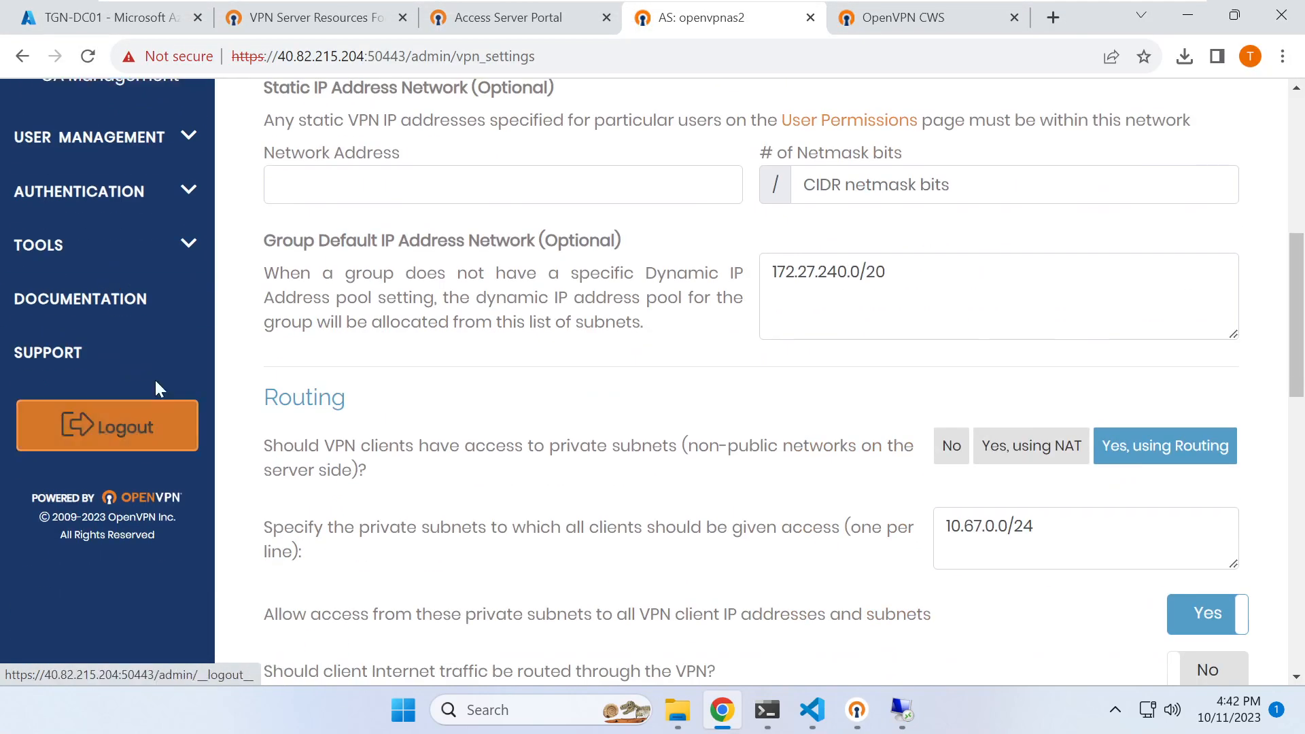
{"action": "scroll", "coordinate": [161, 352], "scroll_direction": "up", "scroll_amount": 3}
{"action": "left_click", "coordinate": [161, 350]}
{"action": "scroll", "coordinate": [159, 306], "scroll_direction": "down", "scroll_amount": 1}
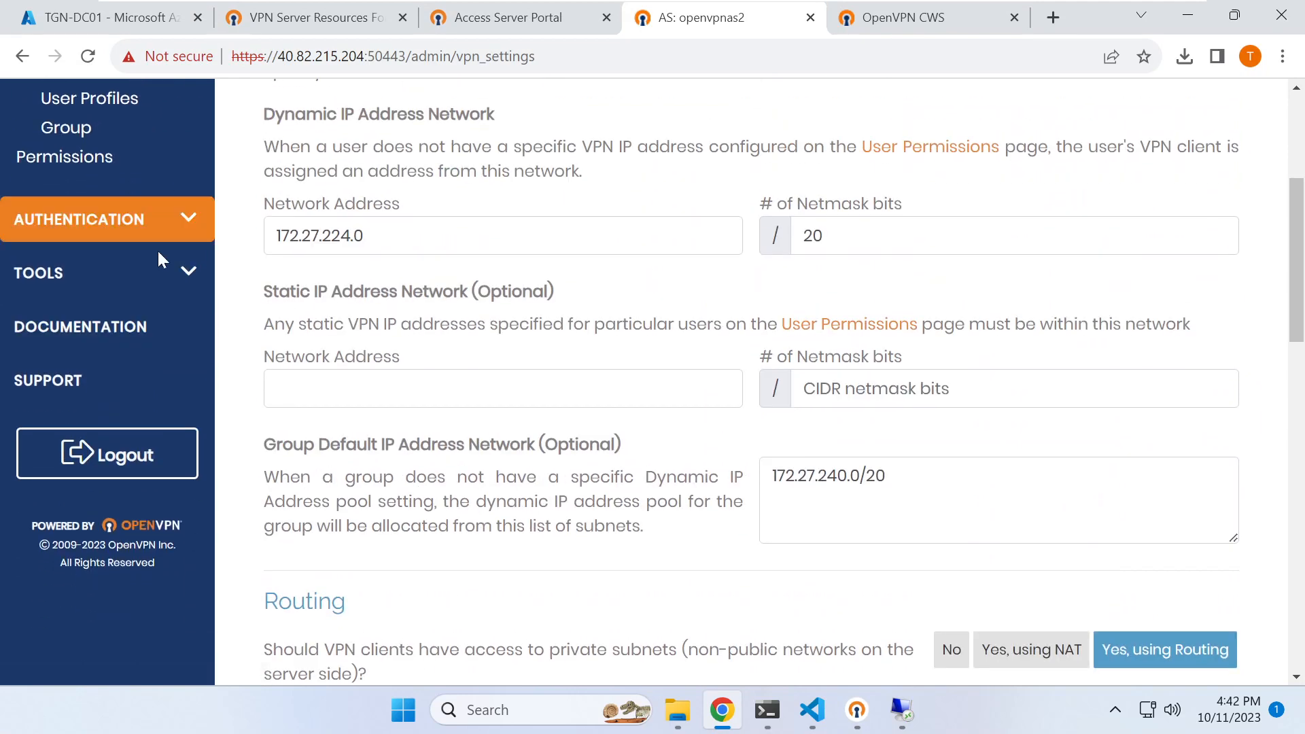
{"action": "scroll", "coordinate": [143, 282], "scroll_direction": "up", "scroll_amount": 5}
{"action": "left_click", "coordinate": [128, 378]}
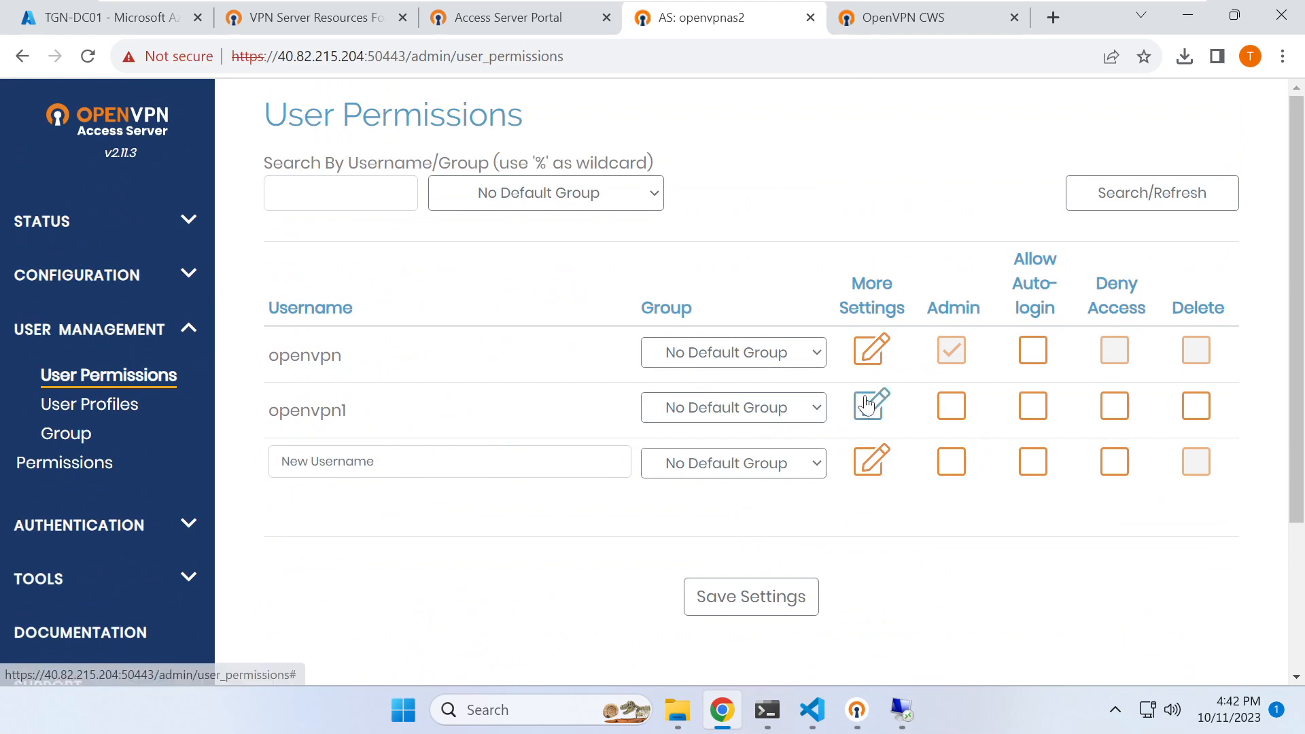
Step: Switch openvpn1's access control to Use Routing, save, and update the running server
{"action": "left_click", "coordinate": [871, 403]}
{"action": "scroll", "coordinate": [867, 406], "scroll_direction": "down", "scroll_amount": 3}
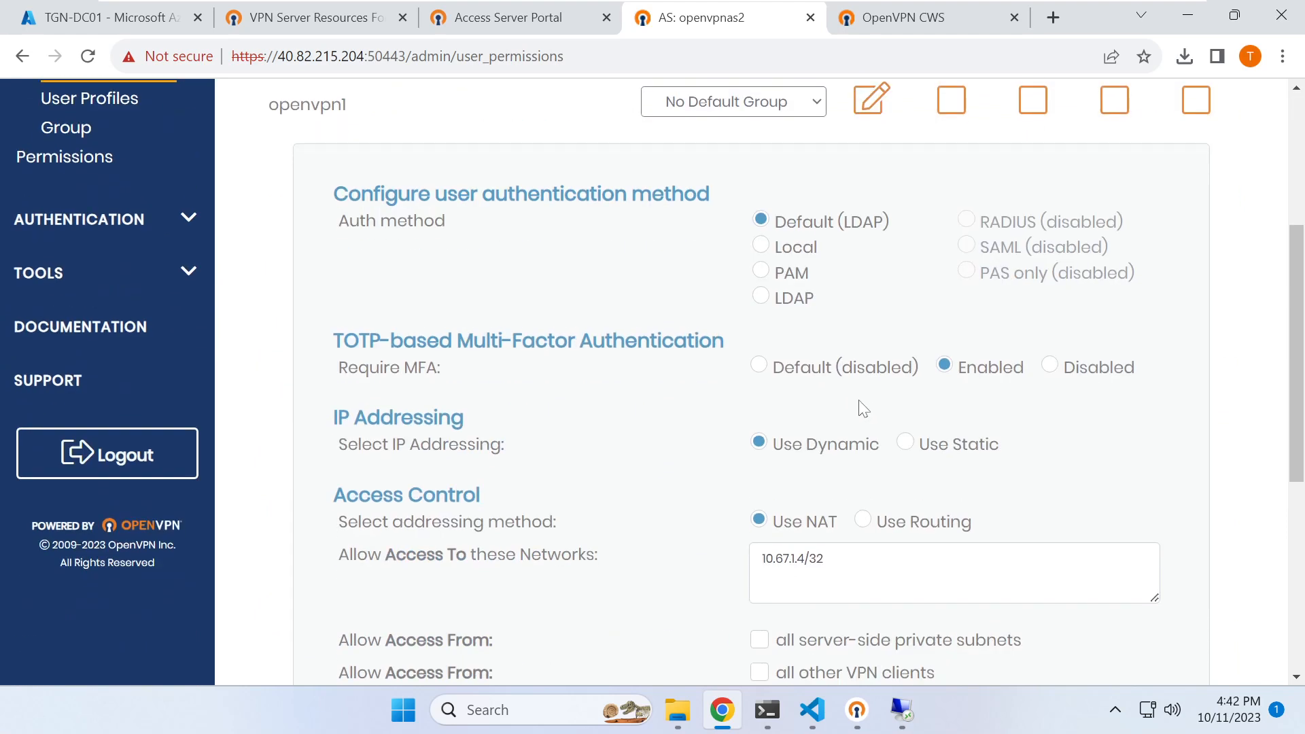
{"action": "scroll", "coordinate": [865, 407], "scroll_direction": "down", "scroll_amount": 3}
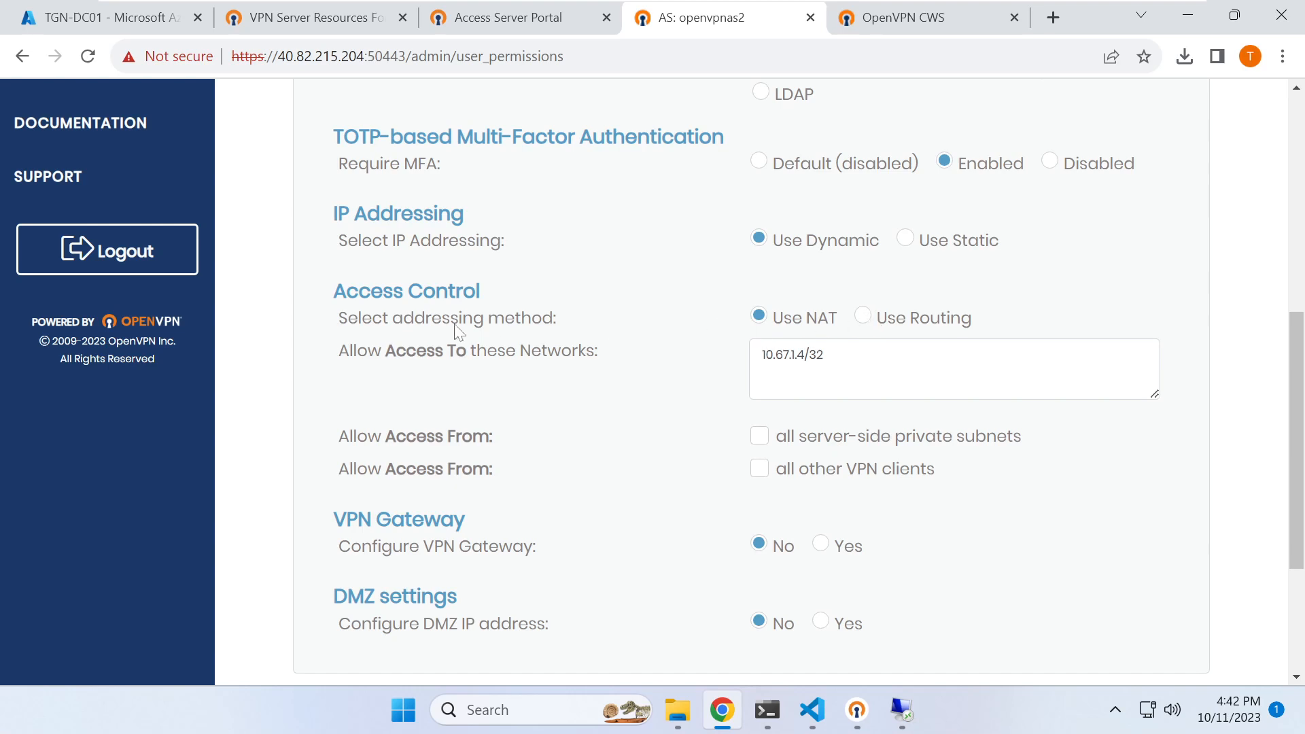
{"action": "left_click", "coordinate": [870, 317]}
{"action": "scroll", "coordinate": [949, 301], "scroll_direction": "down", "scroll_amount": 4}
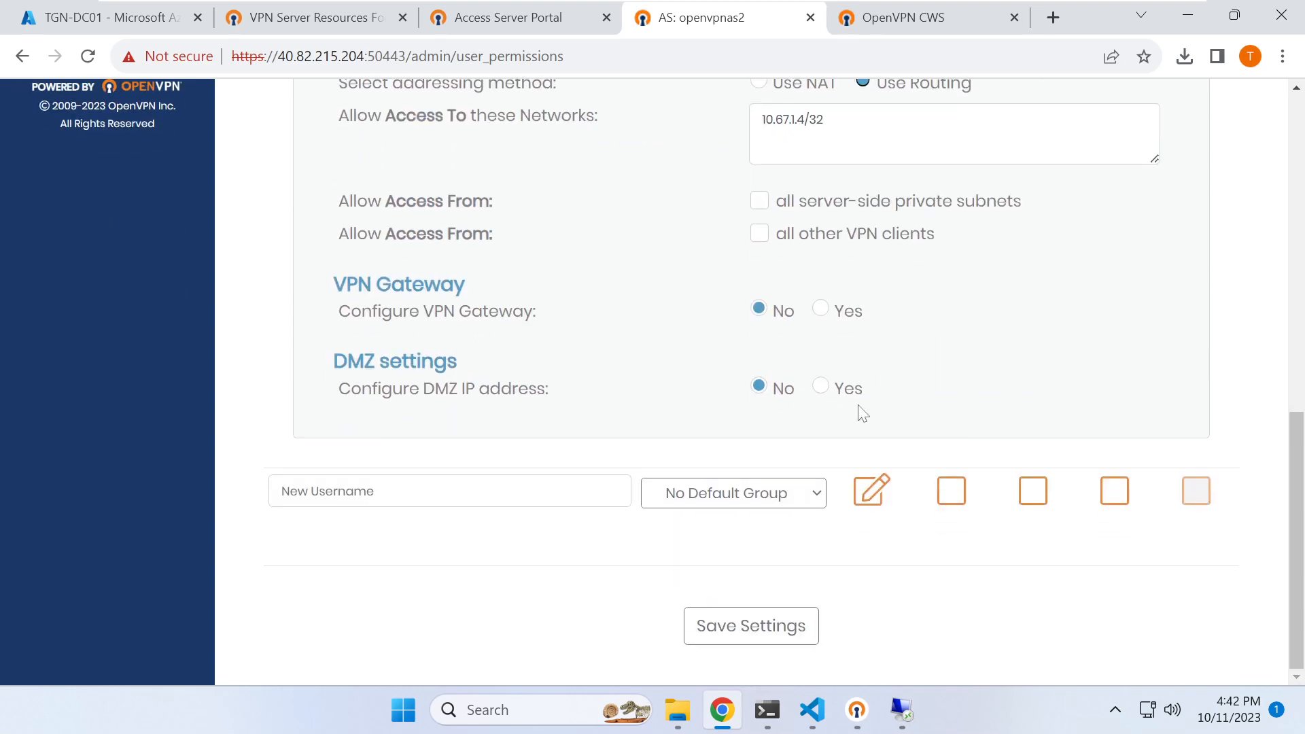
{"action": "left_click", "coordinate": [764, 624]}
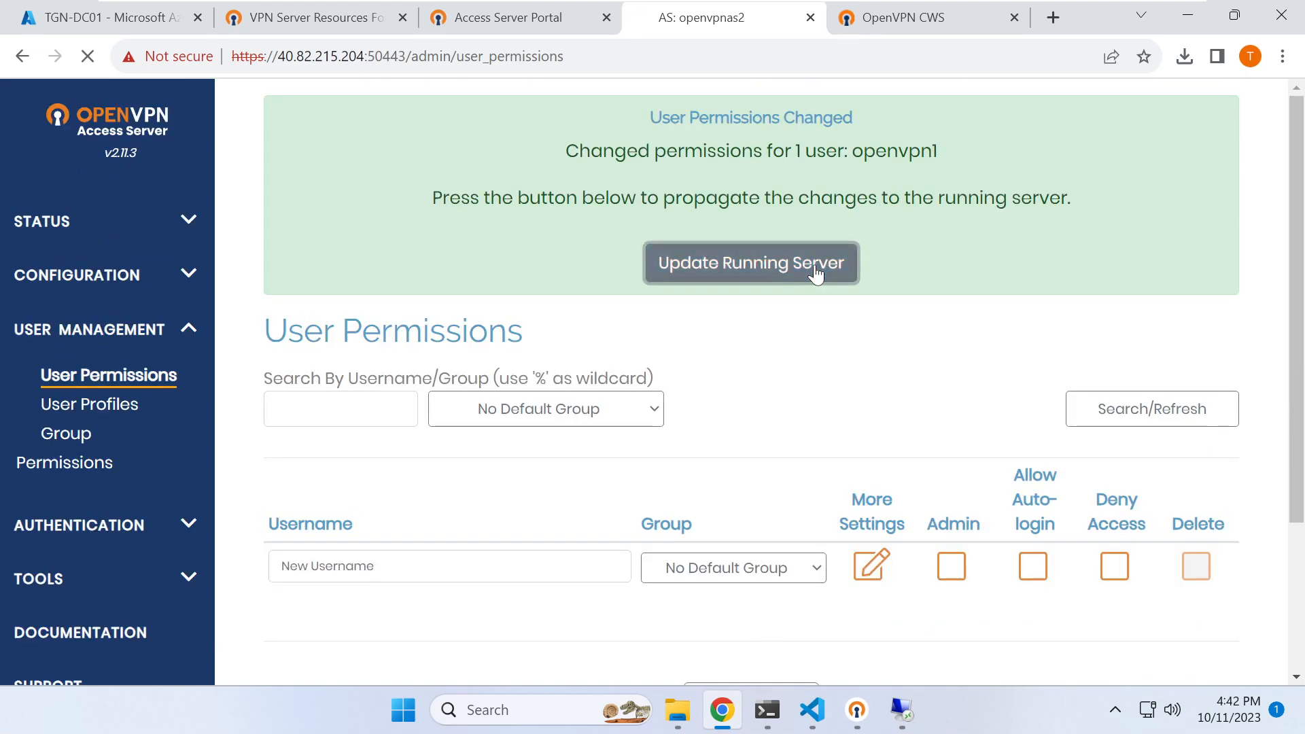
{"action": "left_click", "coordinate": [815, 268]}
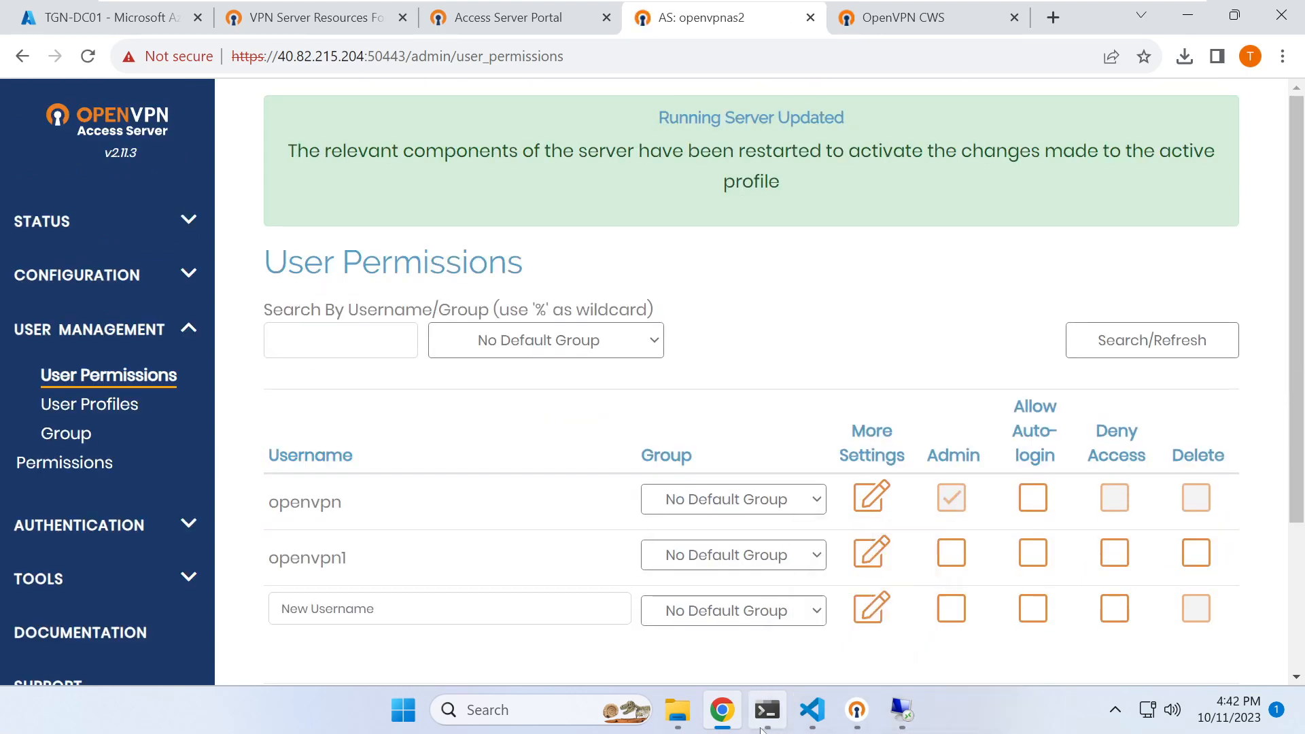
Step: Reconnect the VPN profile with a fresh authenticator code, then return to the browser
{"action": "left_click", "coordinate": [768, 726]}
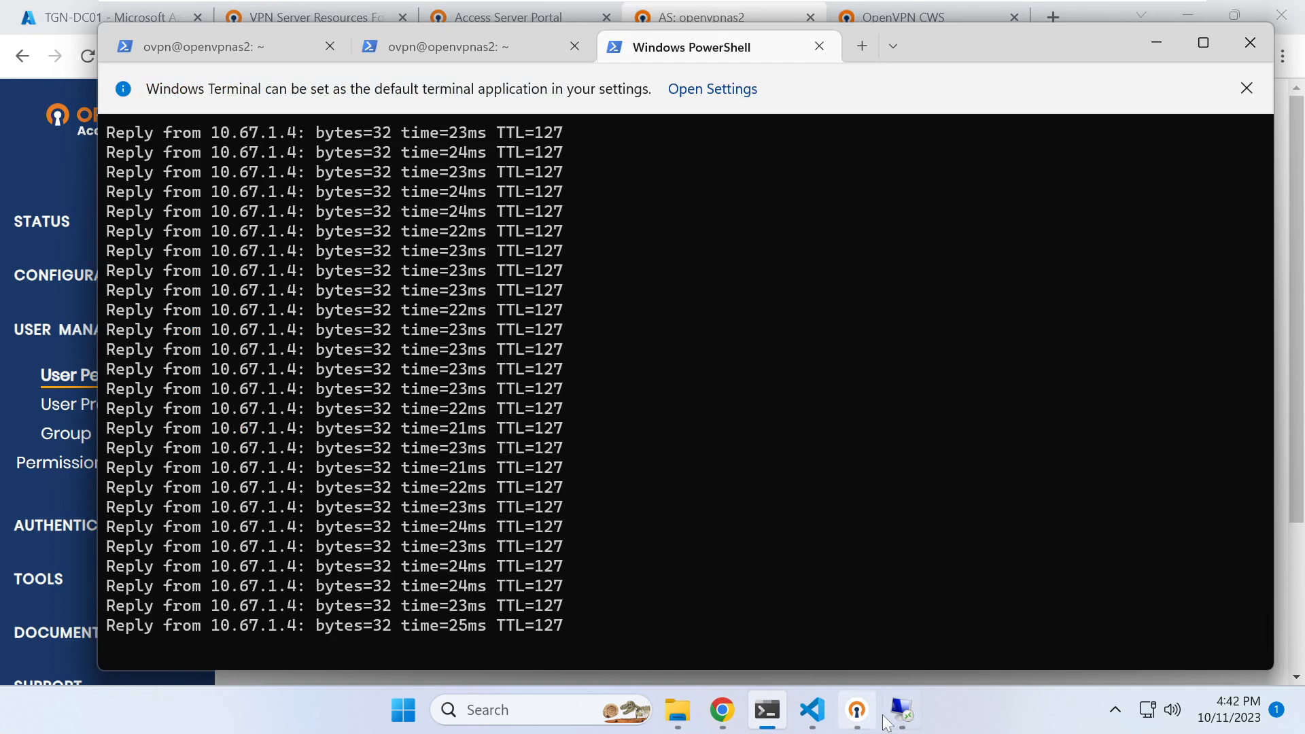
{"action": "left_click", "coordinate": [858, 722]}
{"action": "left_click", "coordinate": [836, 188]}
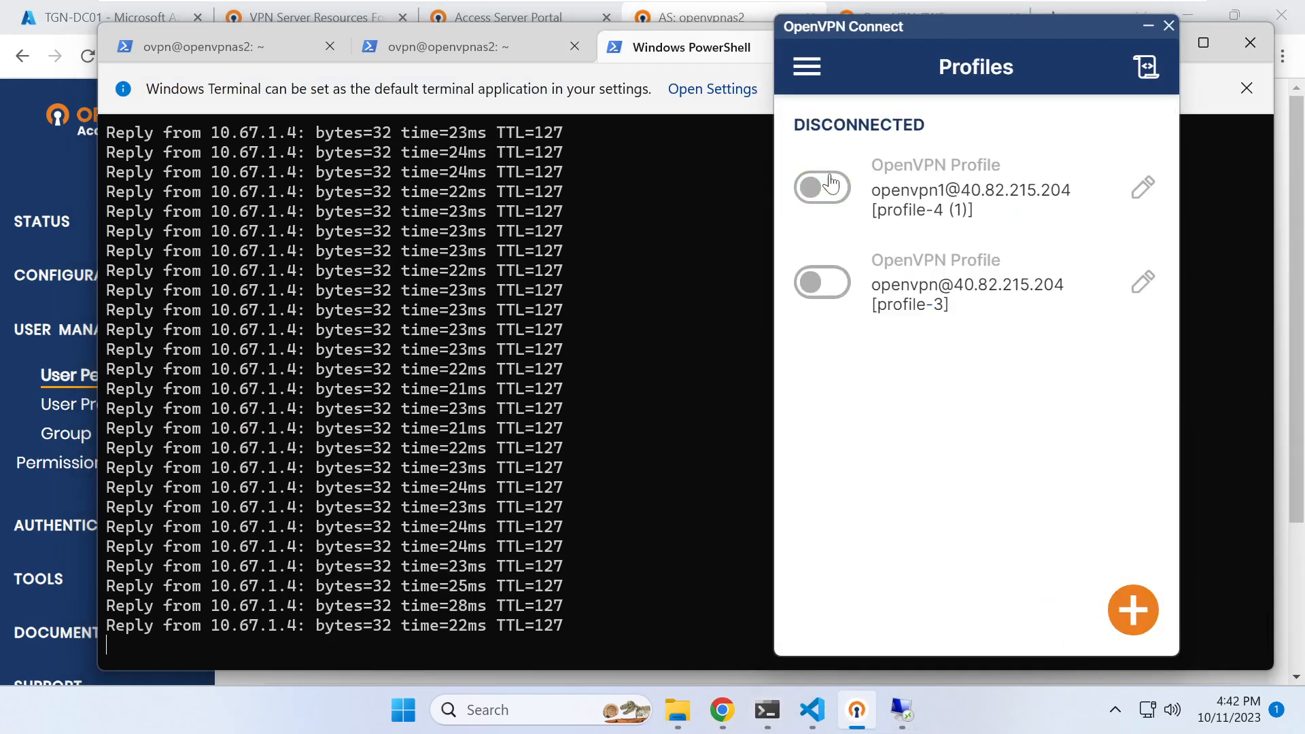
{"action": "left_click", "coordinate": [839, 190]}
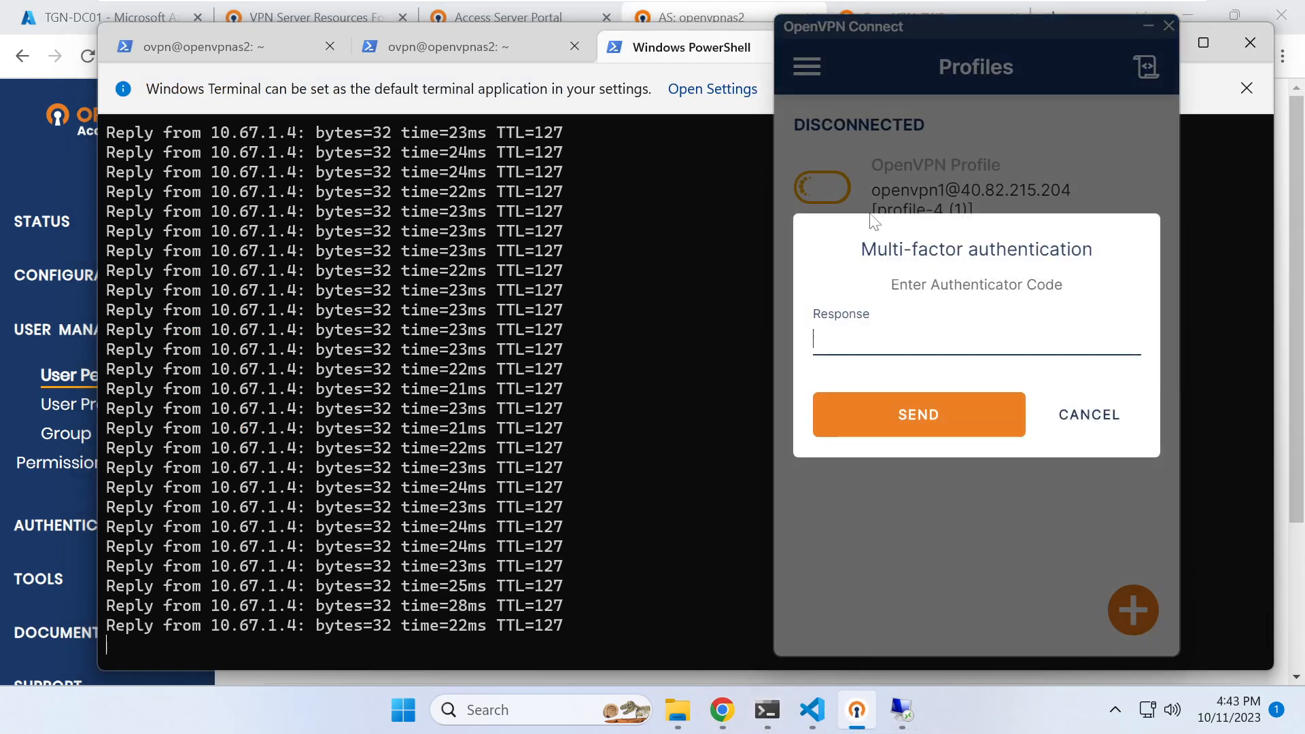
{"action": "left_click", "coordinate": [938, 414]}
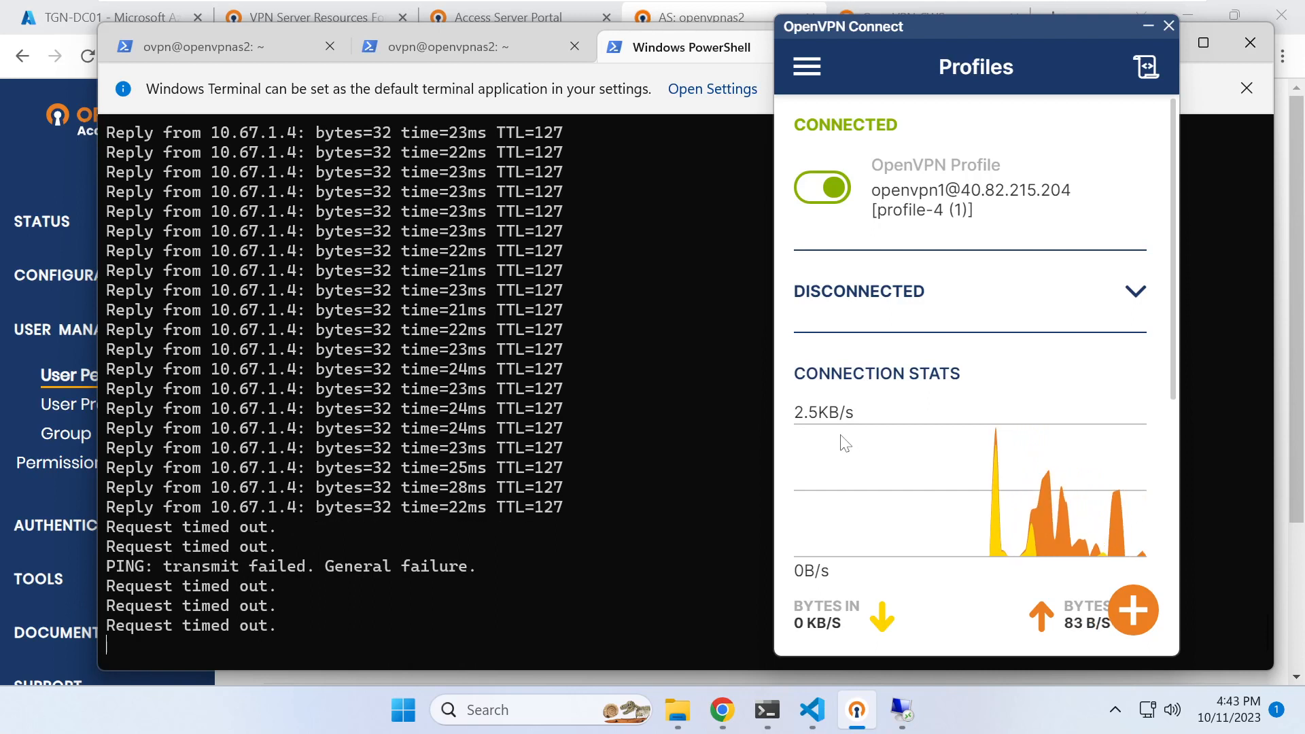
{"action": "left_click", "coordinate": [58, 173]}
Step: Open the TGN-AS01 VM's network interface tgn-as01263_z1 from its network settings
{"action": "left_click", "coordinate": [144, 15]}
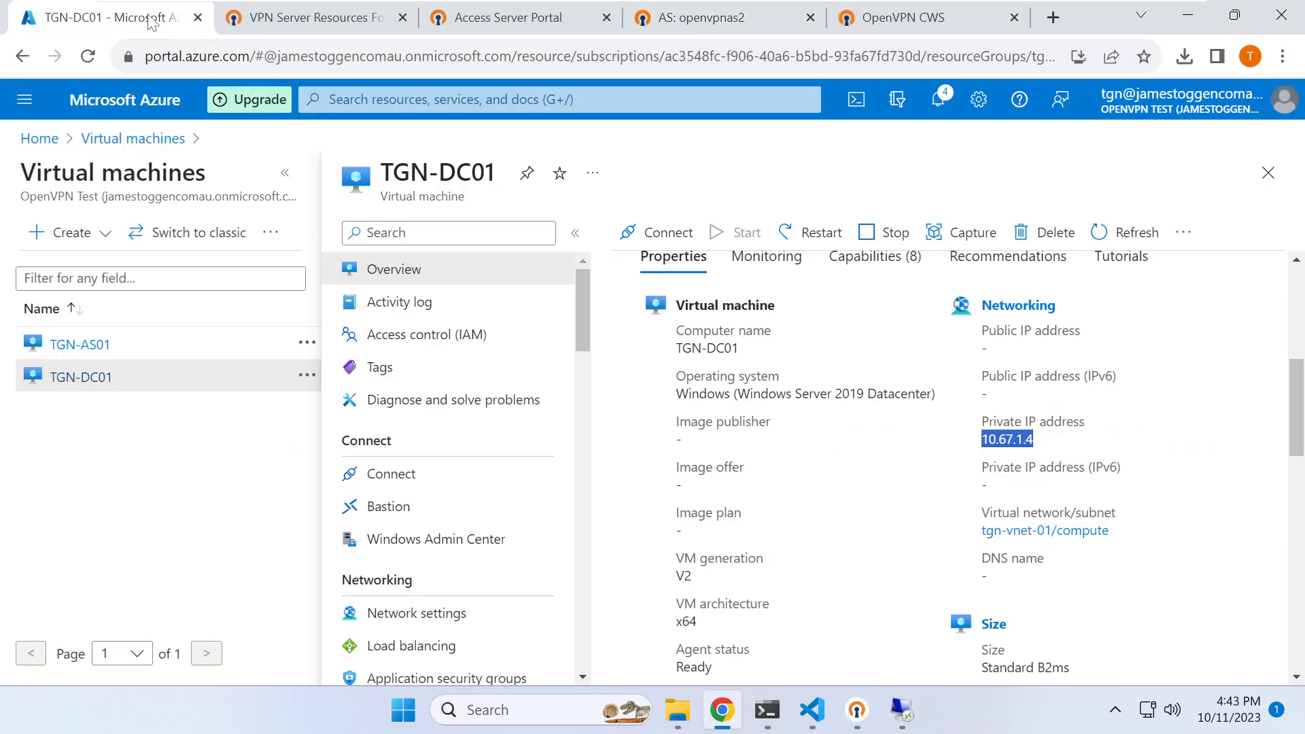
{"action": "left_click", "coordinate": [145, 139]}
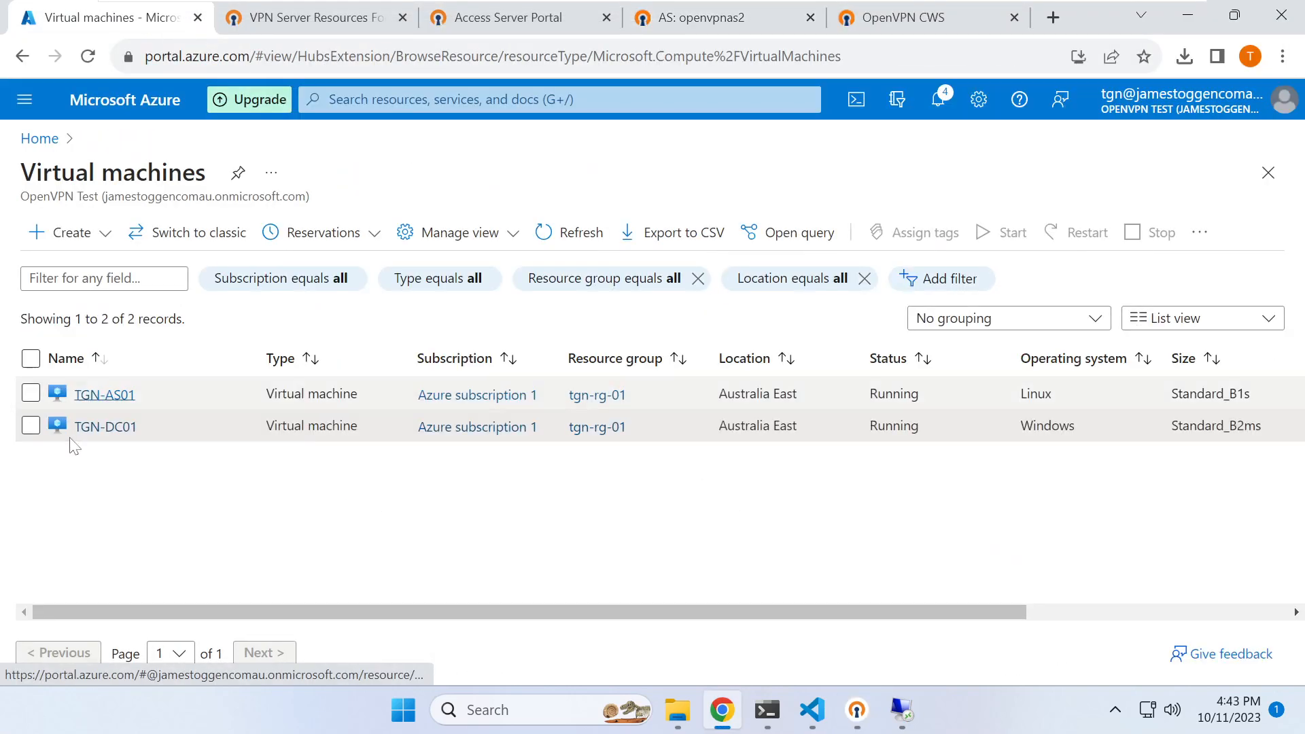
{"action": "left_click", "coordinate": [109, 393]}
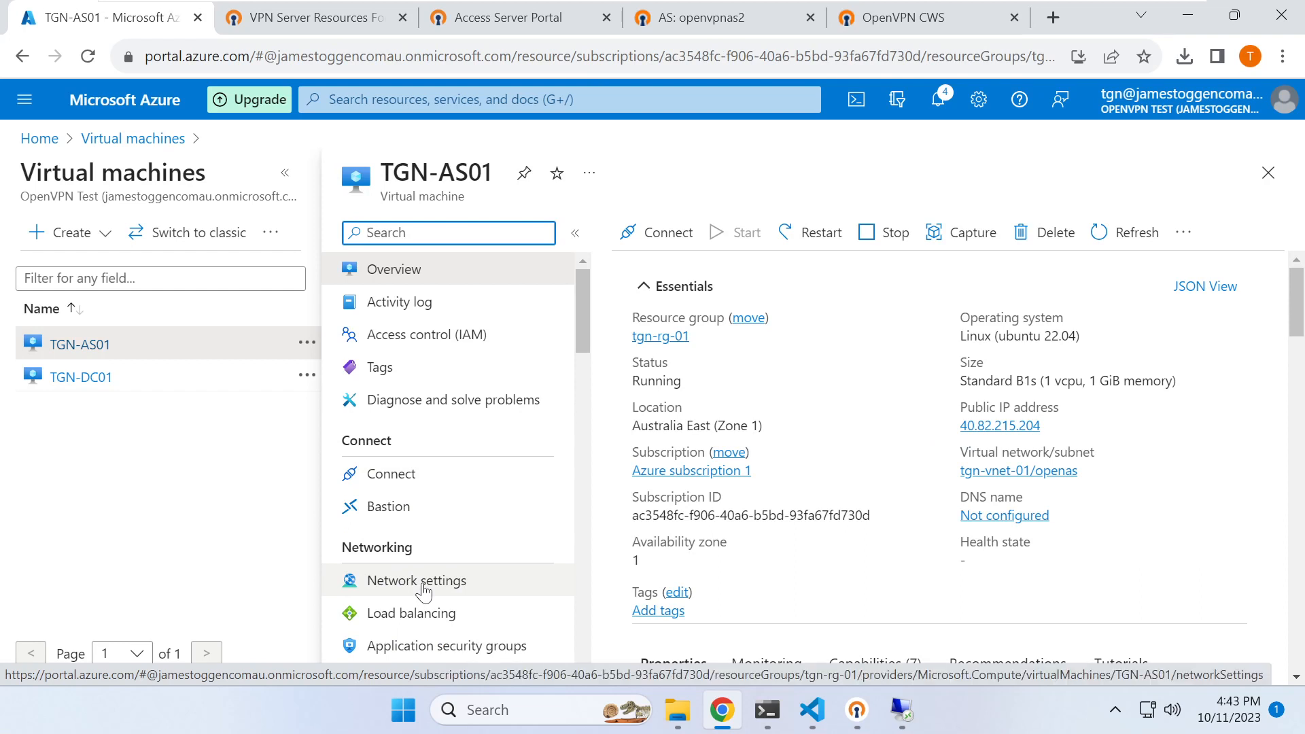
{"action": "left_click", "coordinate": [424, 593]}
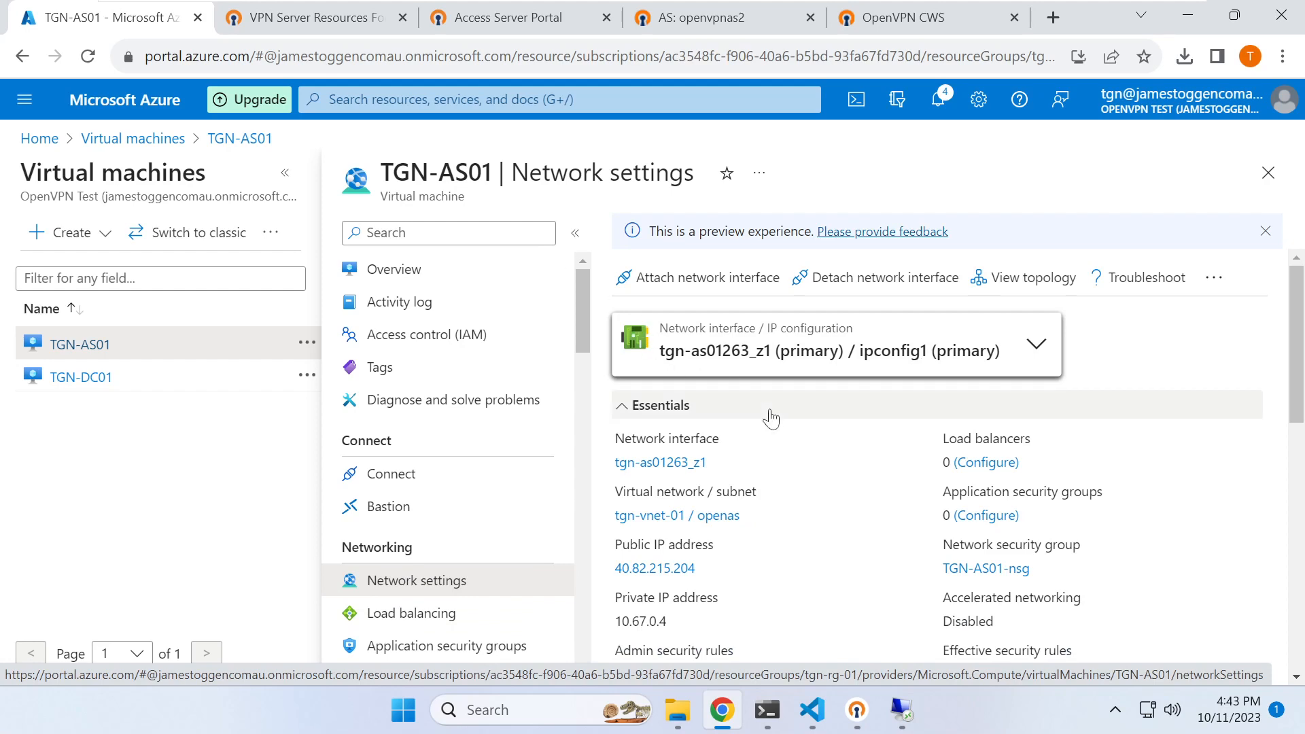
{"action": "scroll", "coordinate": [788, 442], "scroll_direction": "down", "scroll_amount": 1}
{"action": "scroll", "coordinate": [790, 450], "scroll_direction": "down", "scroll_amount": 3}
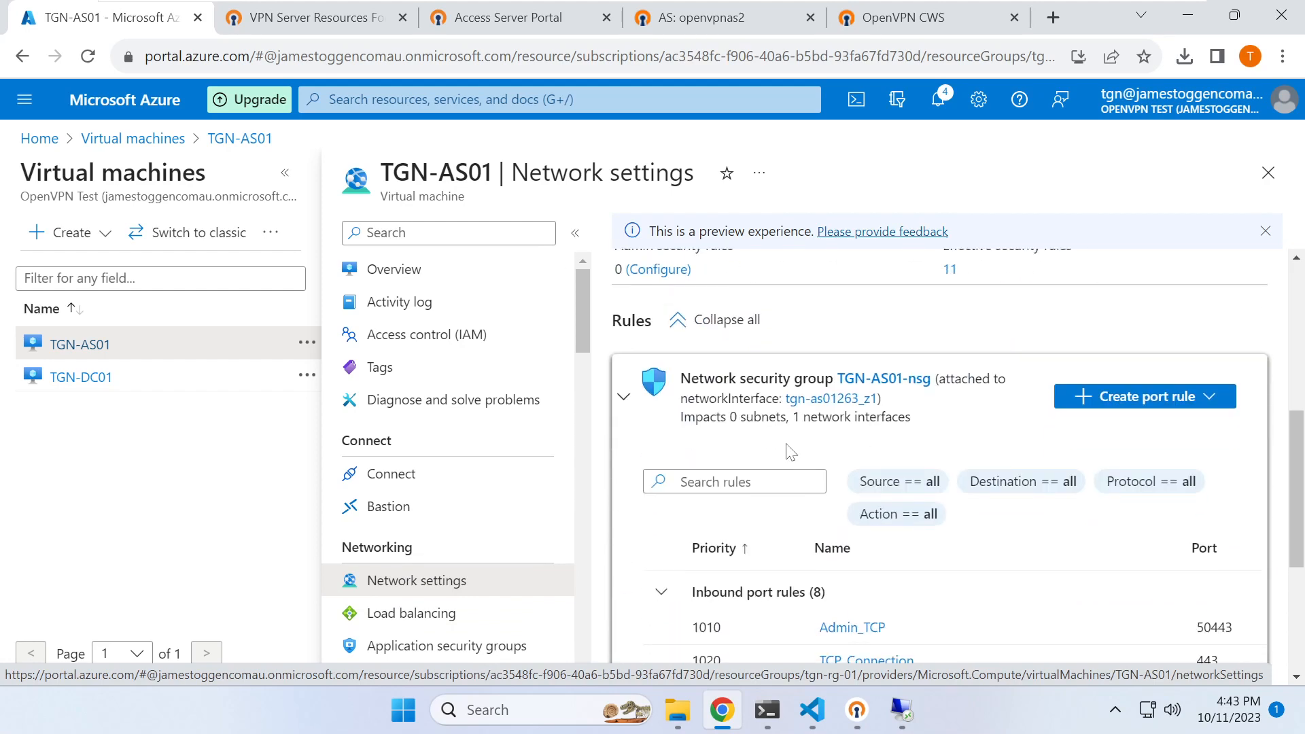
{"action": "scroll", "coordinate": [782, 452], "scroll_direction": "up", "scroll_amount": 5}
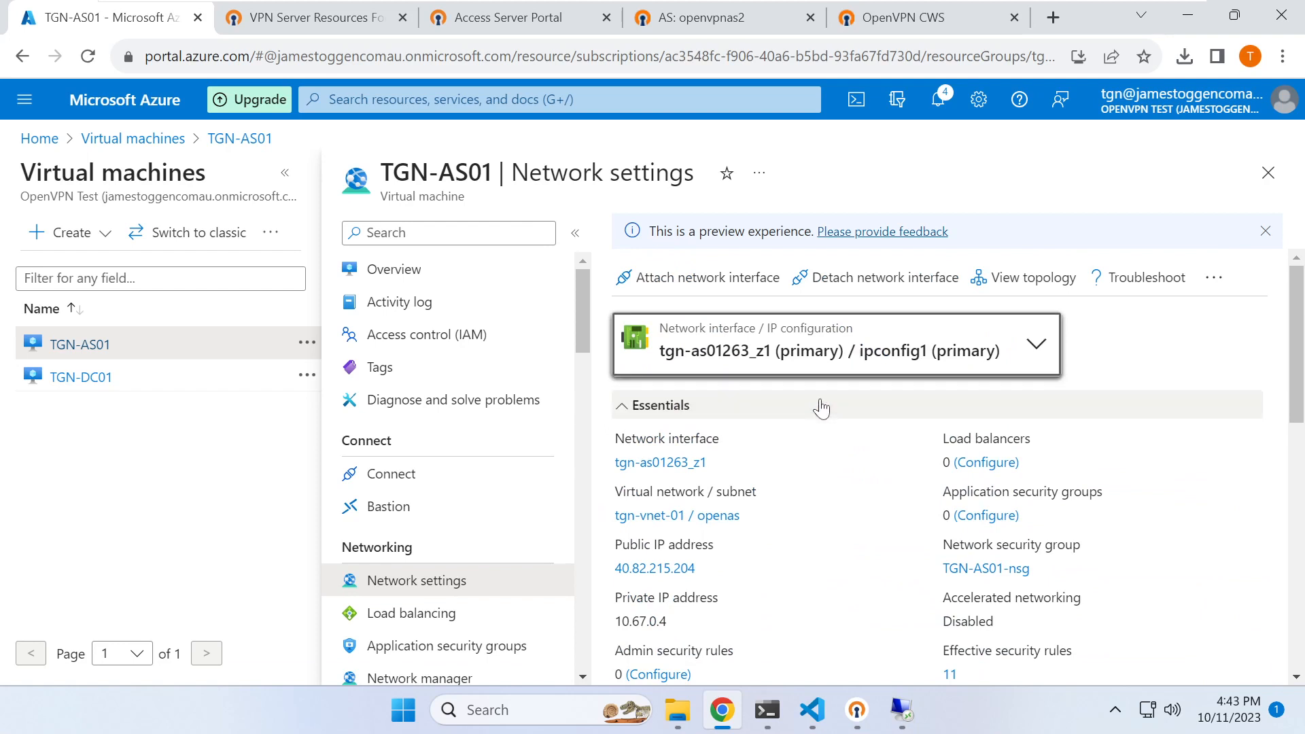
{"action": "scroll", "coordinate": [822, 408], "scroll_direction": "down", "scroll_amount": 1}
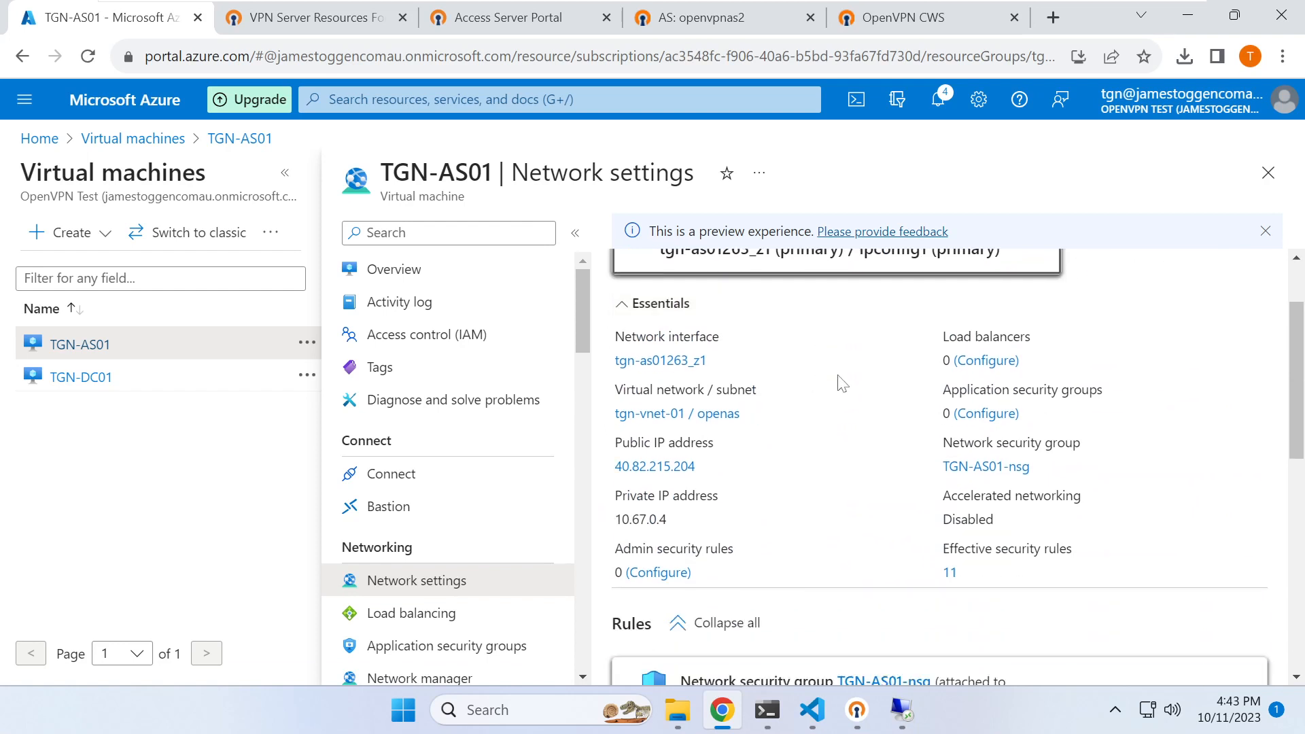
{"action": "left_click", "coordinate": [669, 370]}
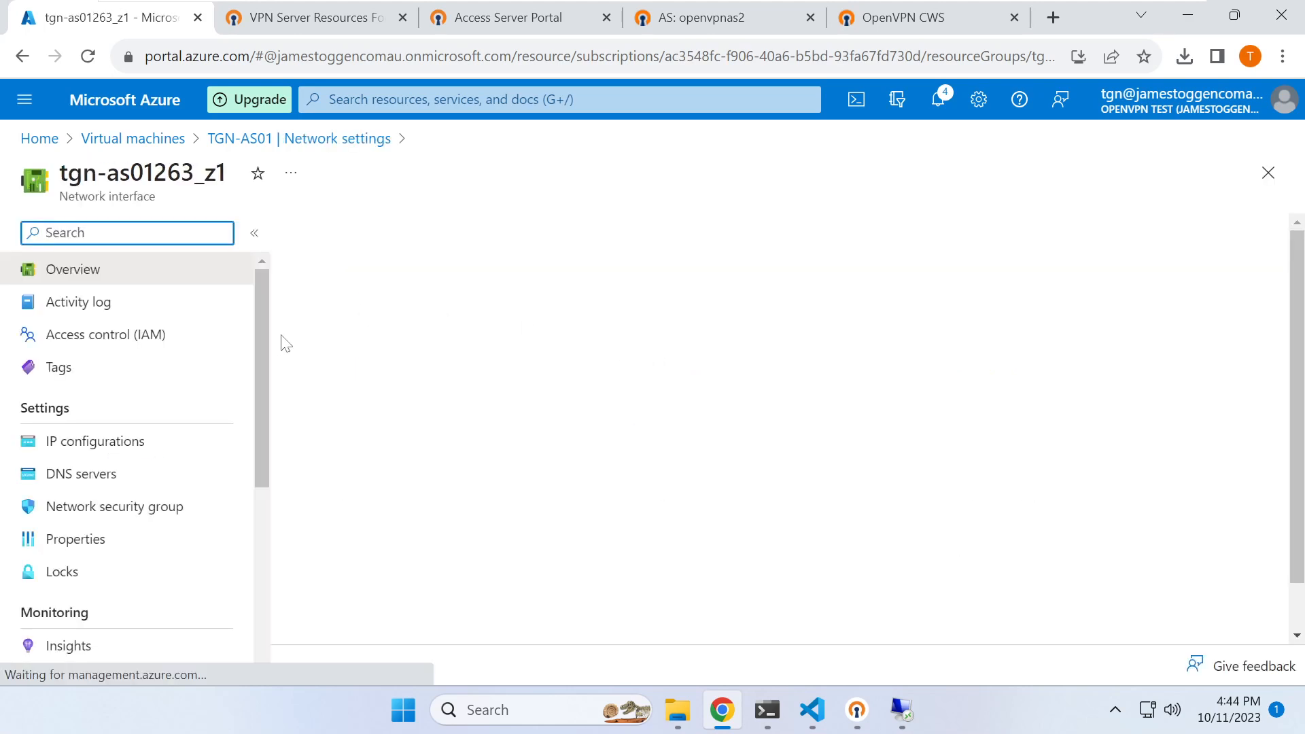
Step: Enable IP forwarding in the interface's IP configurations and apply the change
{"action": "left_click", "coordinate": [80, 448]}
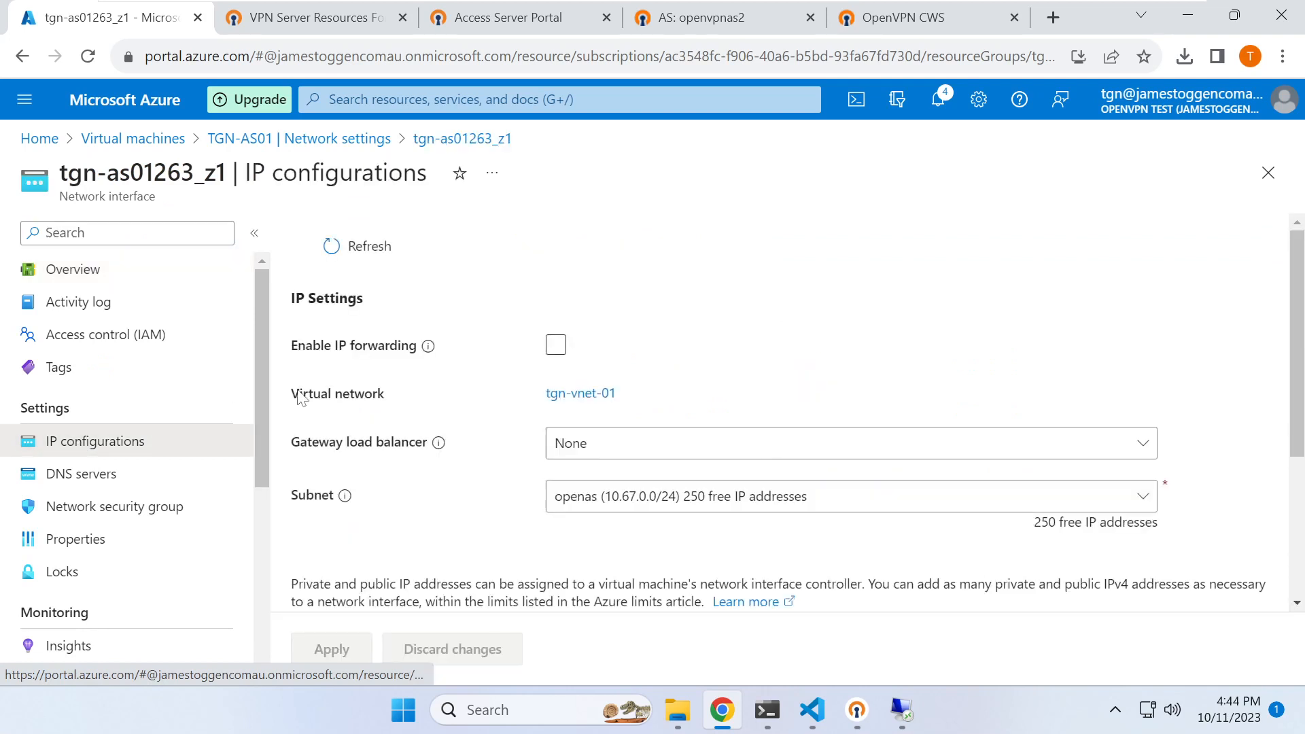
{"action": "mouse_move", "coordinate": [430, 350]}
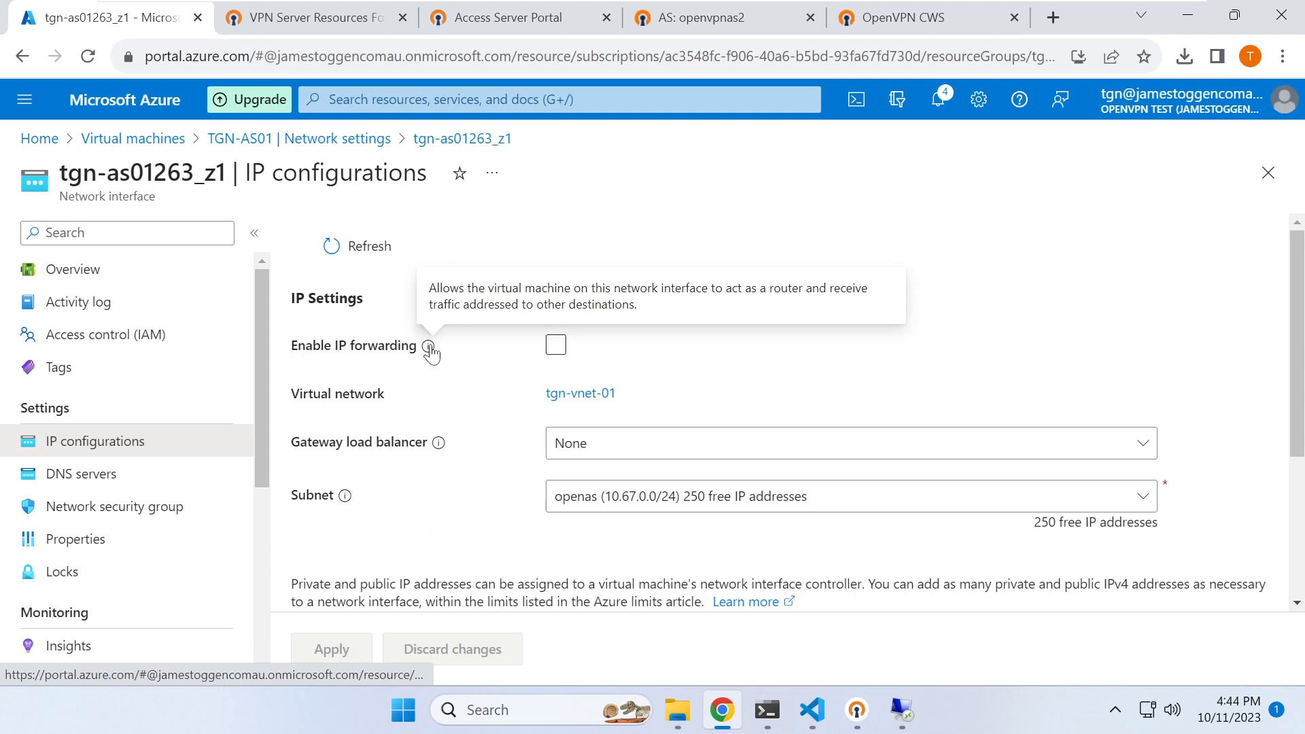
{"action": "left_click", "coordinate": [556, 346]}
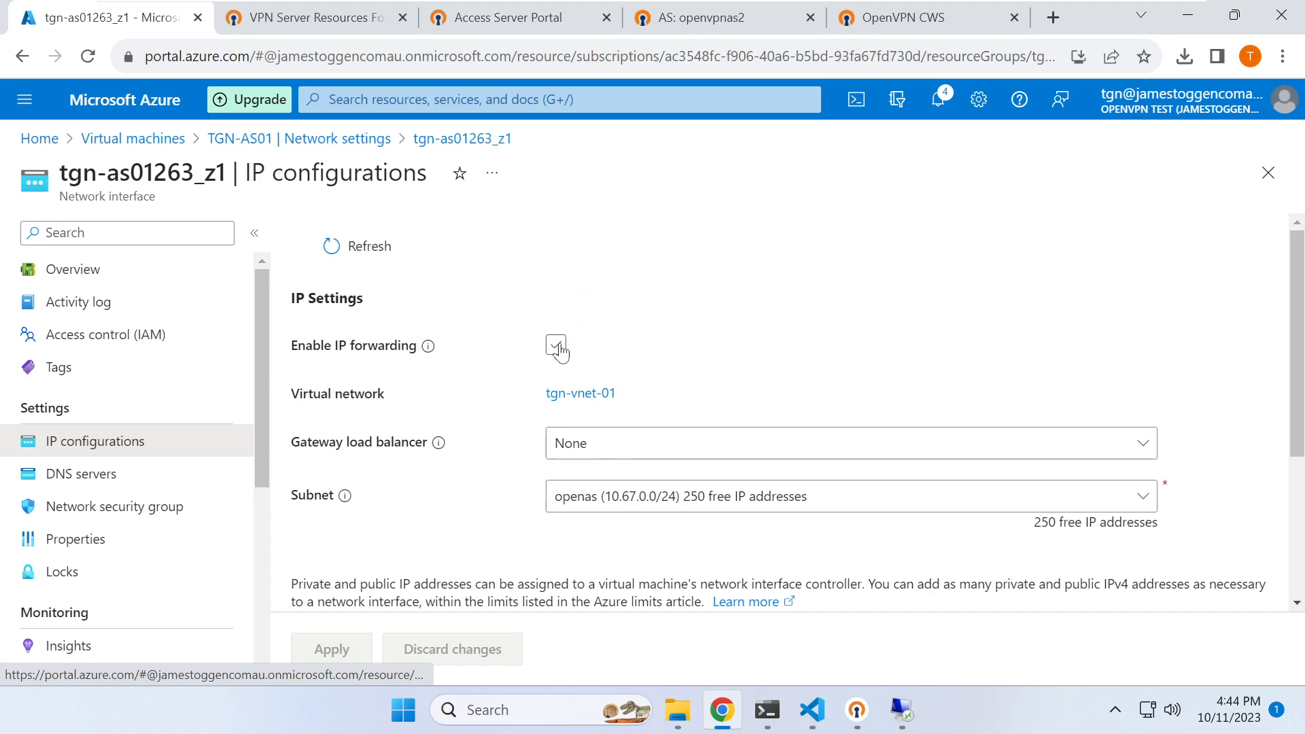
{"action": "scroll", "coordinate": [663, 327], "scroll_direction": "down", "scroll_amount": 3}
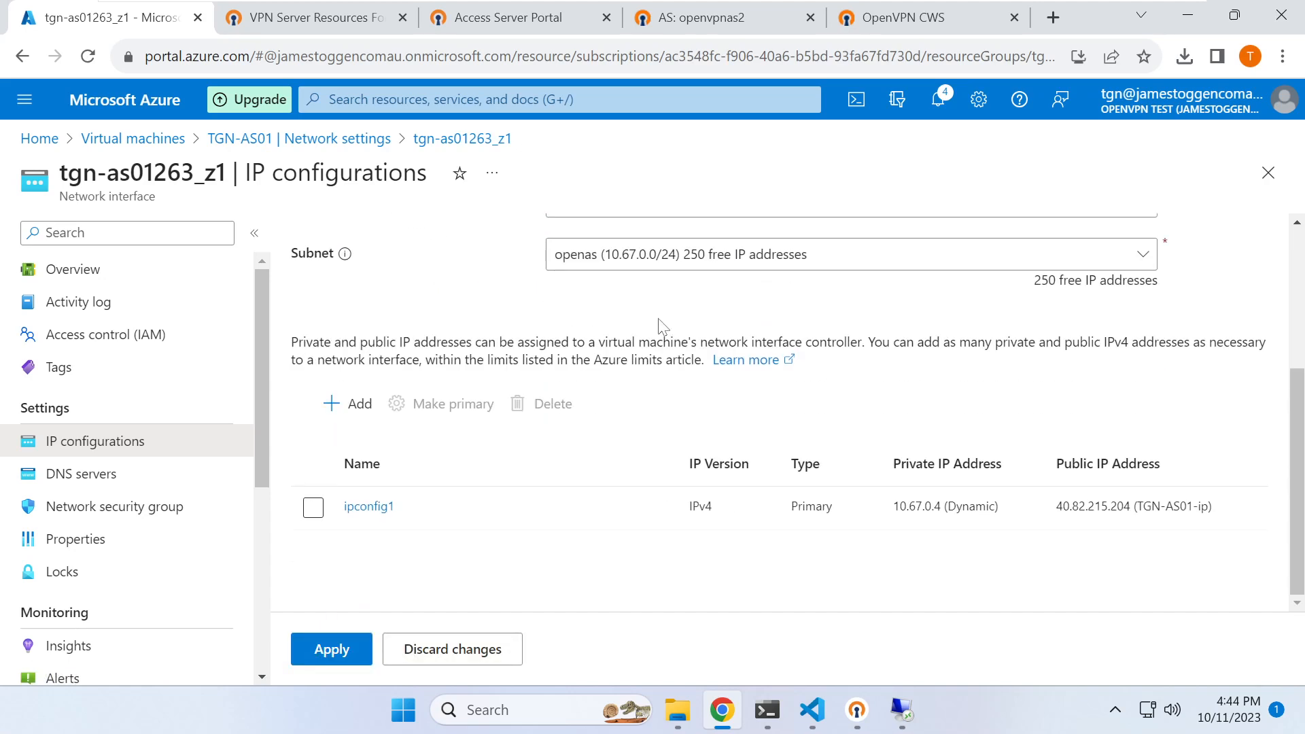
{"action": "scroll", "coordinate": [658, 328], "scroll_direction": "up", "scroll_amount": 1}
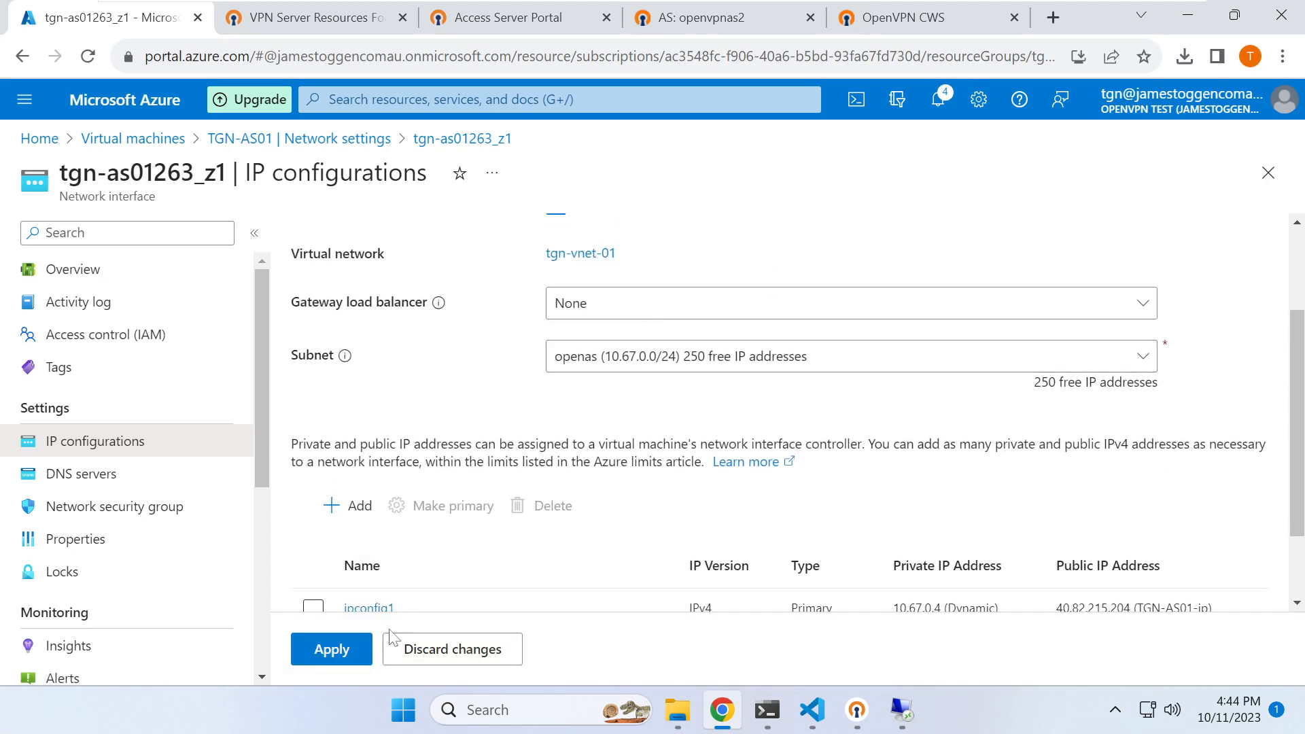
{"action": "left_click", "coordinate": [354, 654]}
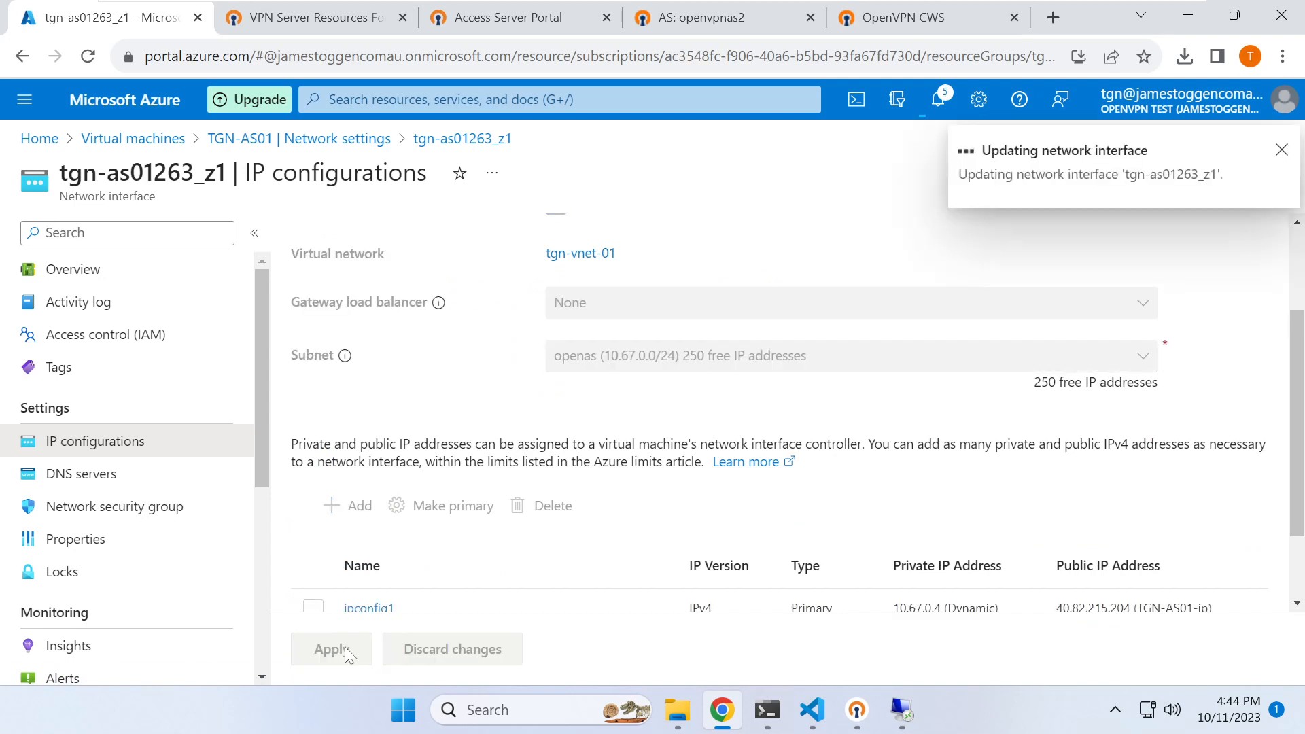
{"action": "scroll", "coordinate": [630, 458], "scroll_direction": "down", "scroll_amount": 1}
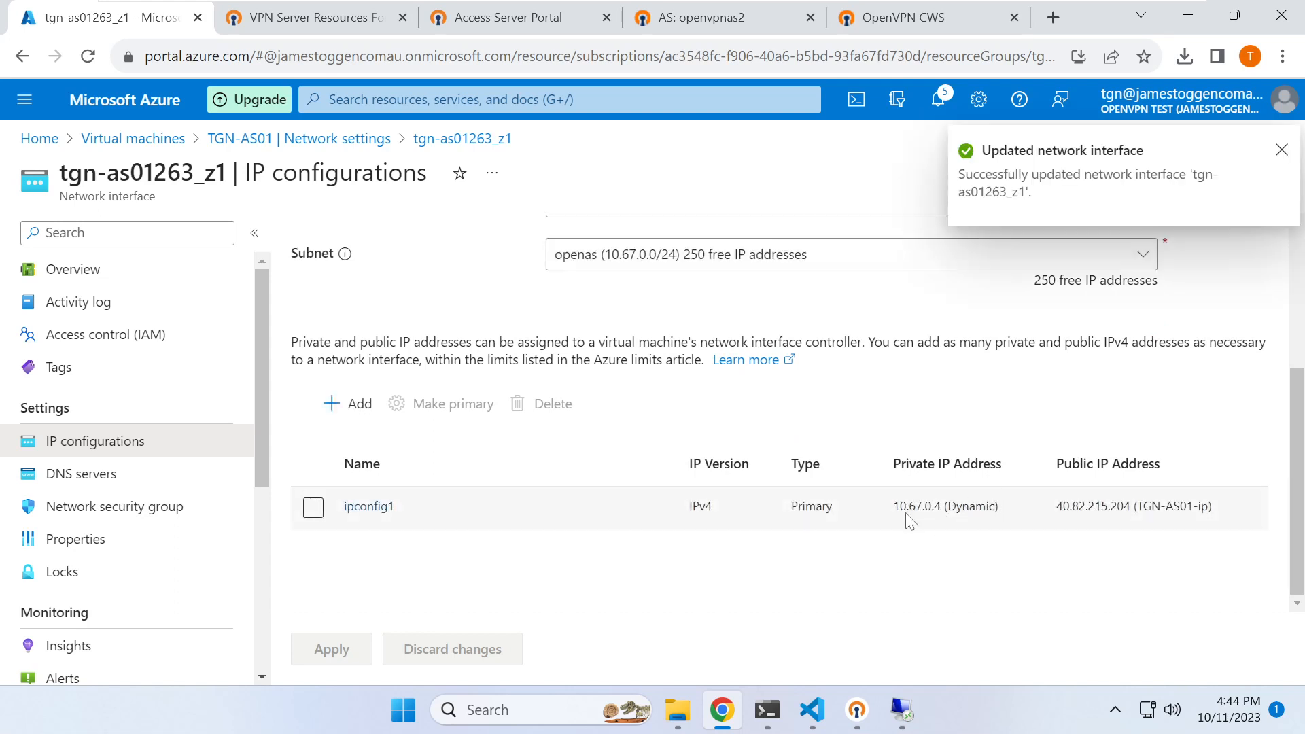
{"action": "scroll", "coordinate": [940, 517], "scroll_direction": "up", "scroll_amount": 3}
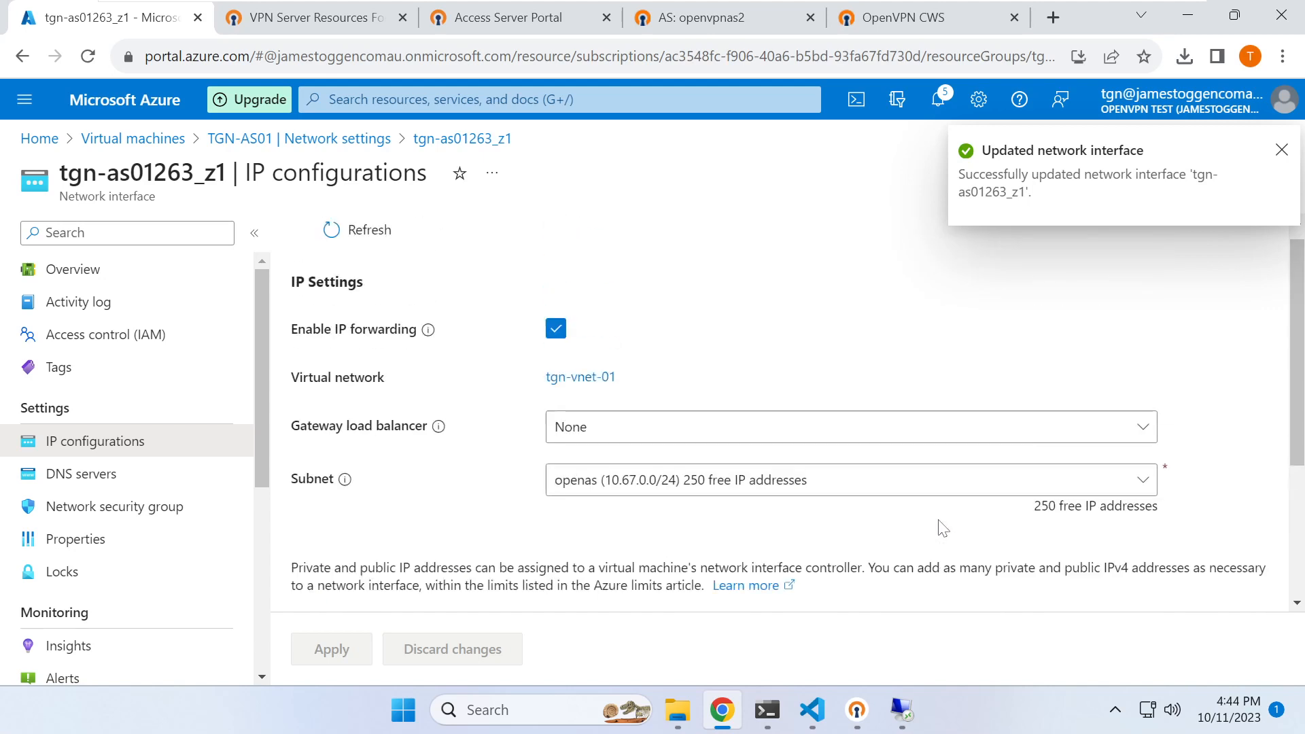
{"action": "scroll", "coordinate": [941, 528], "scroll_direction": "down", "scroll_amount": 4}
{"action": "scroll", "coordinate": [940, 531], "scroll_direction": "up", "scroll_amount": 3}
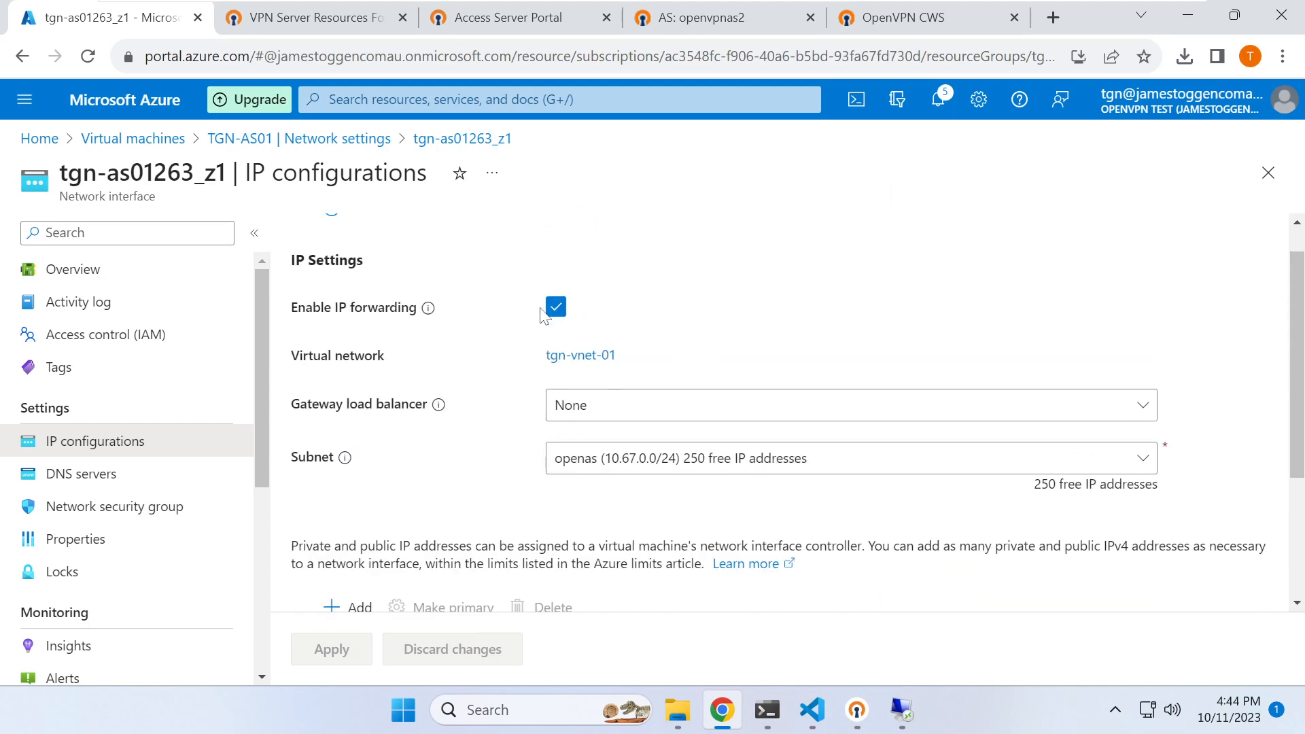
{"action": "left_click", "coordinate": [768, 722]}
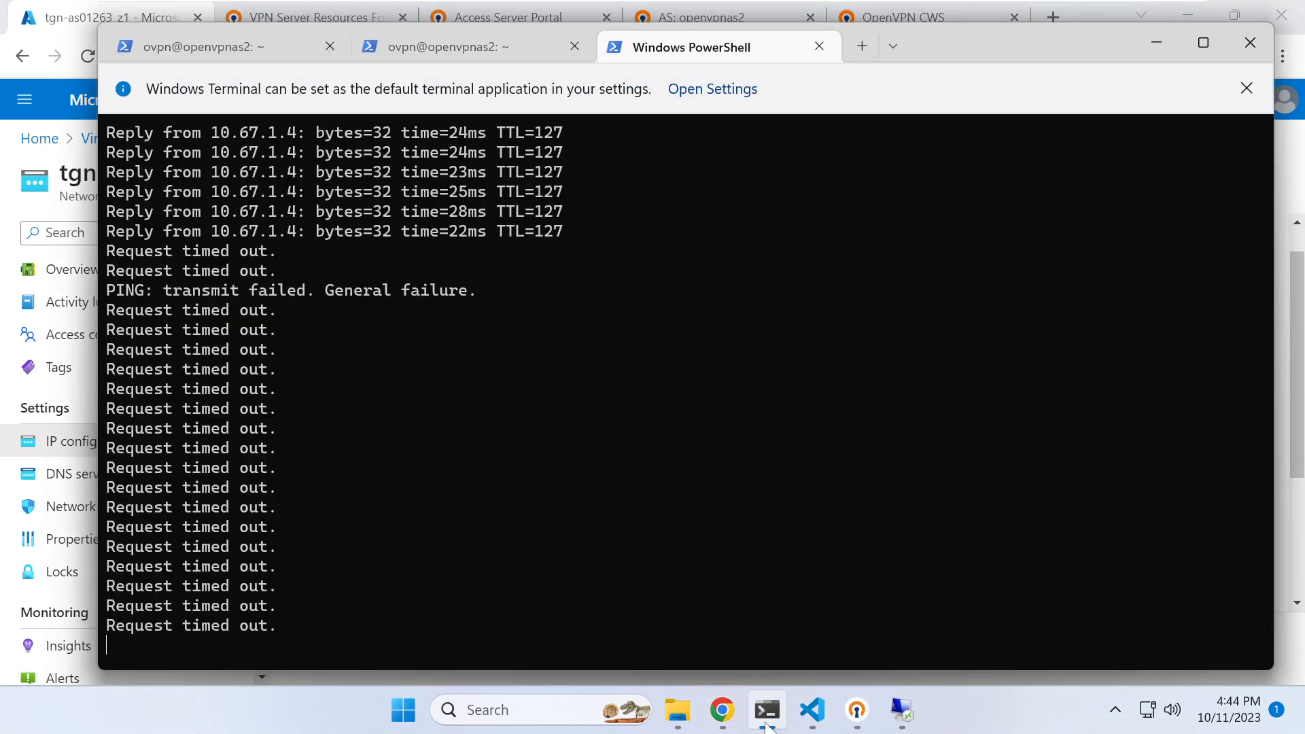
Step: Minimize Windows Terminal to reveal the Azure portal's IP configurations page
{"action": "left_click", "coordinate": [175, 728]}
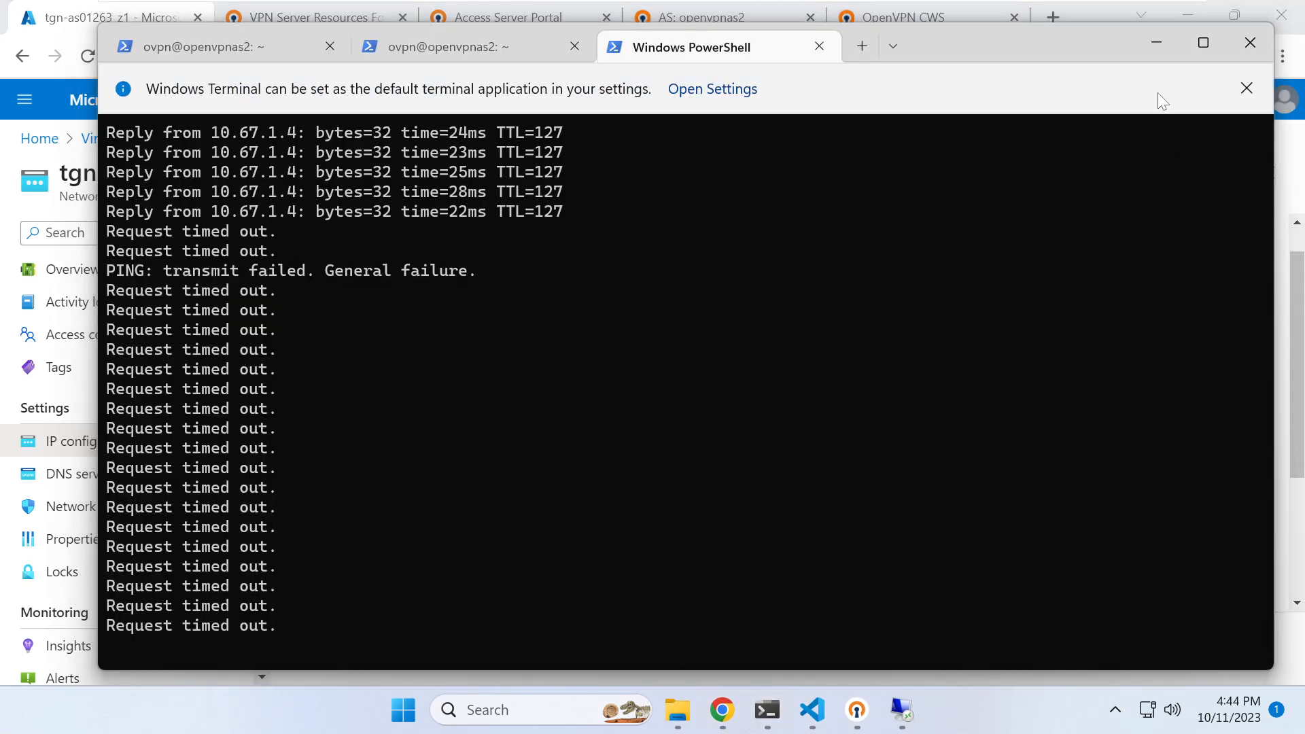
{"action": "left_click", "coordinate": [1156, 41]}
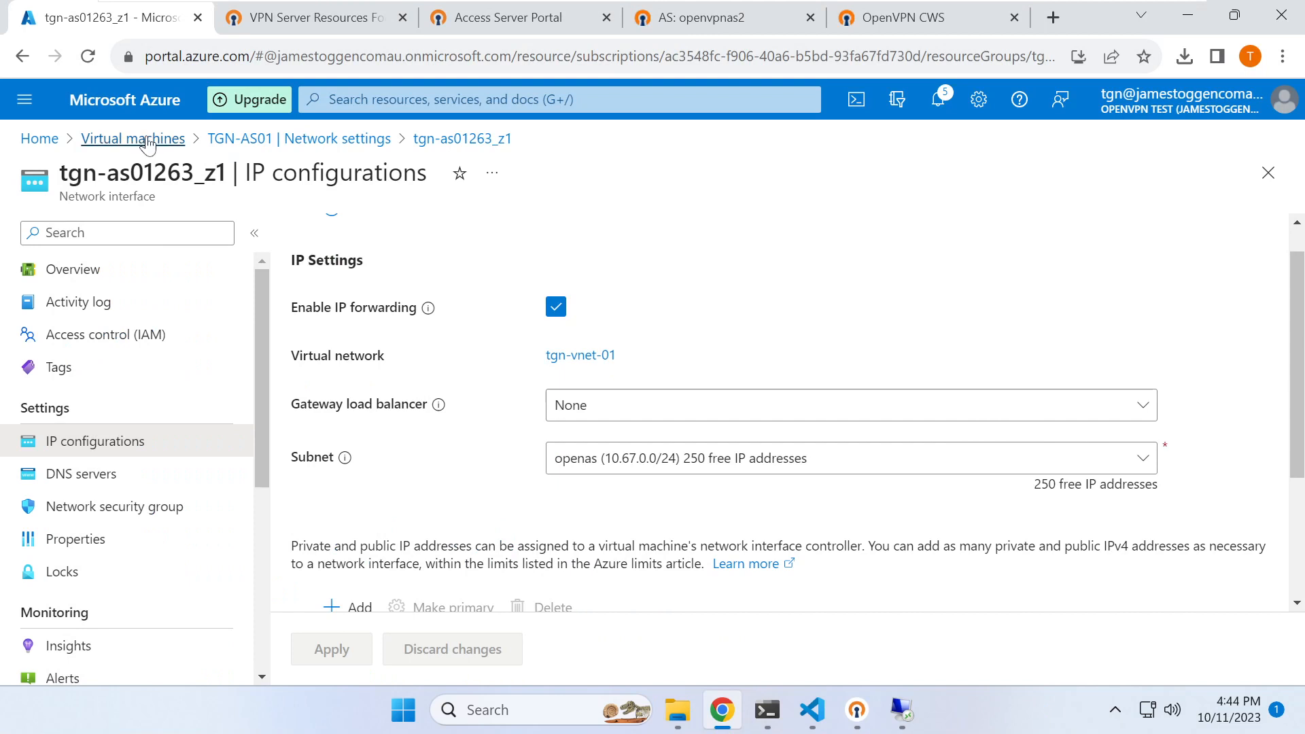
Step: From the Azure home page, open Route tables and start a new route table
{"action": "left_click", "coordinate": [31, 144]}
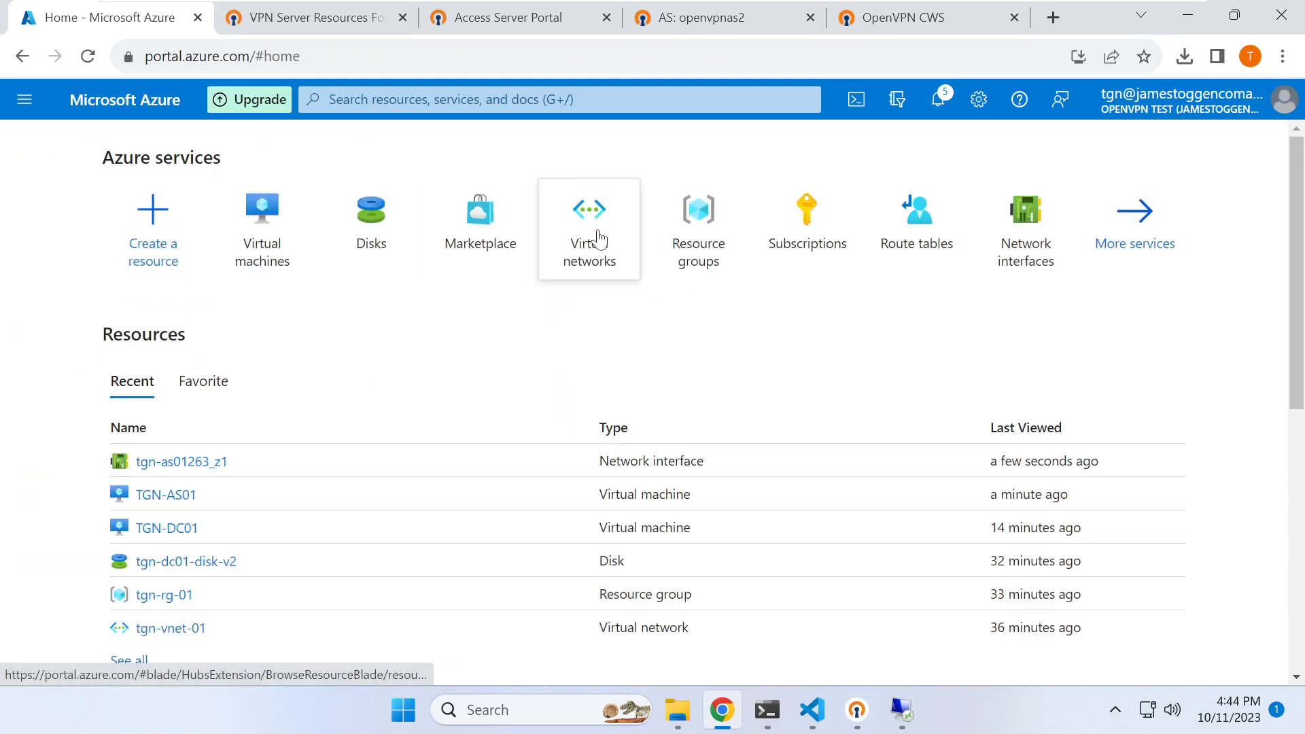
{"action": "mouse_move", "coordinate": [598, 239]}
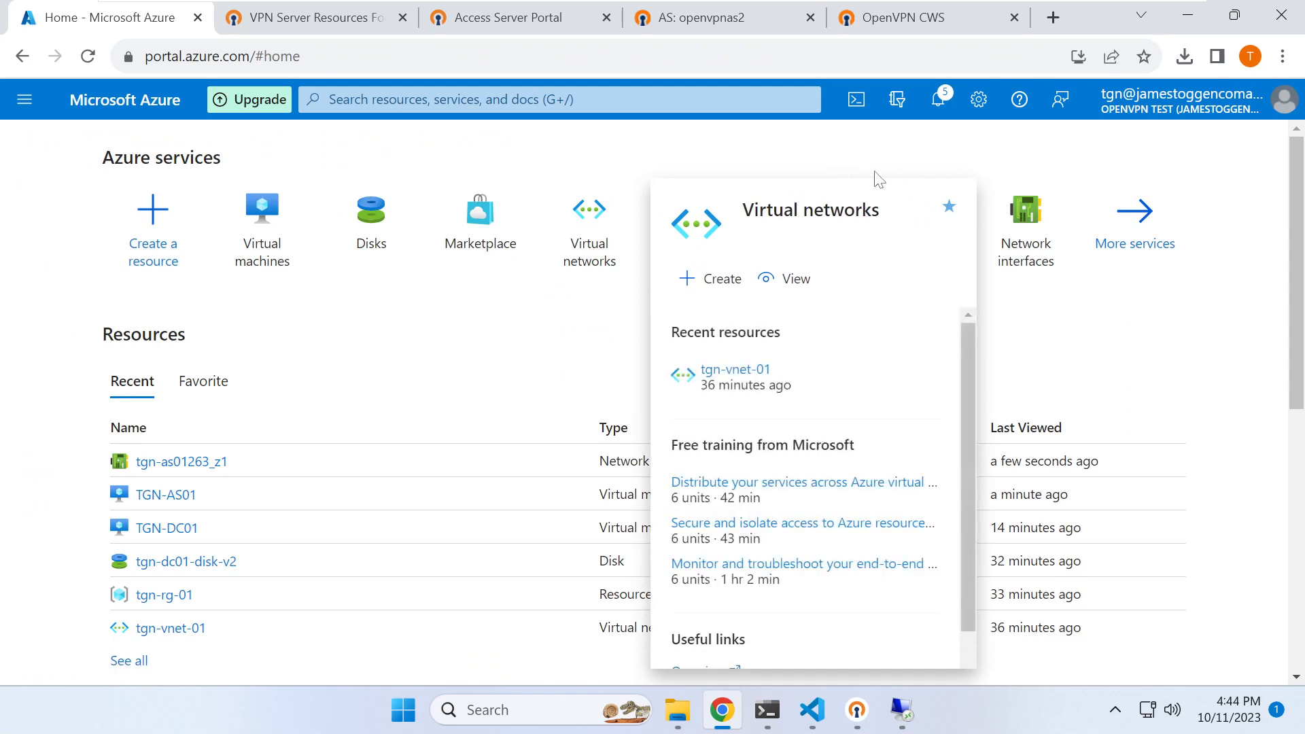
{"action": "left_click", "coordinate": [911, 236]}
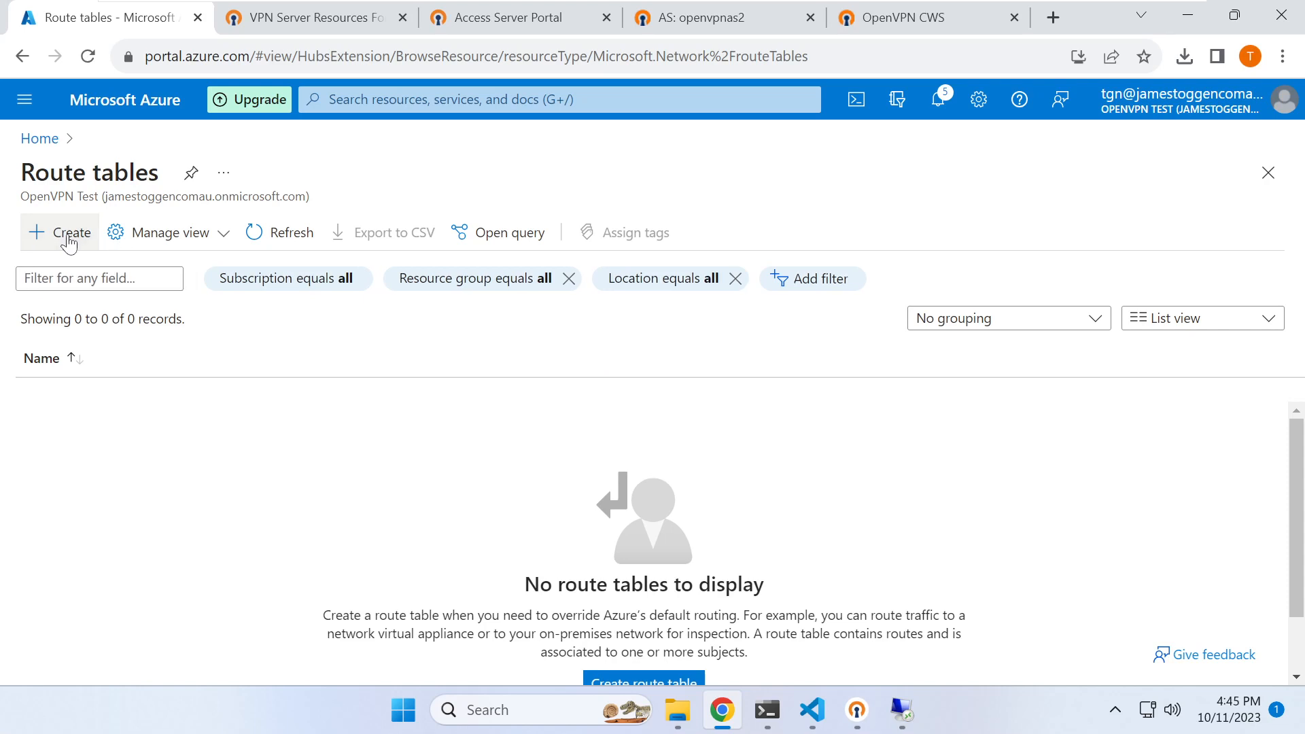
{"action": "left_click", "coordinate": [70, 238]}
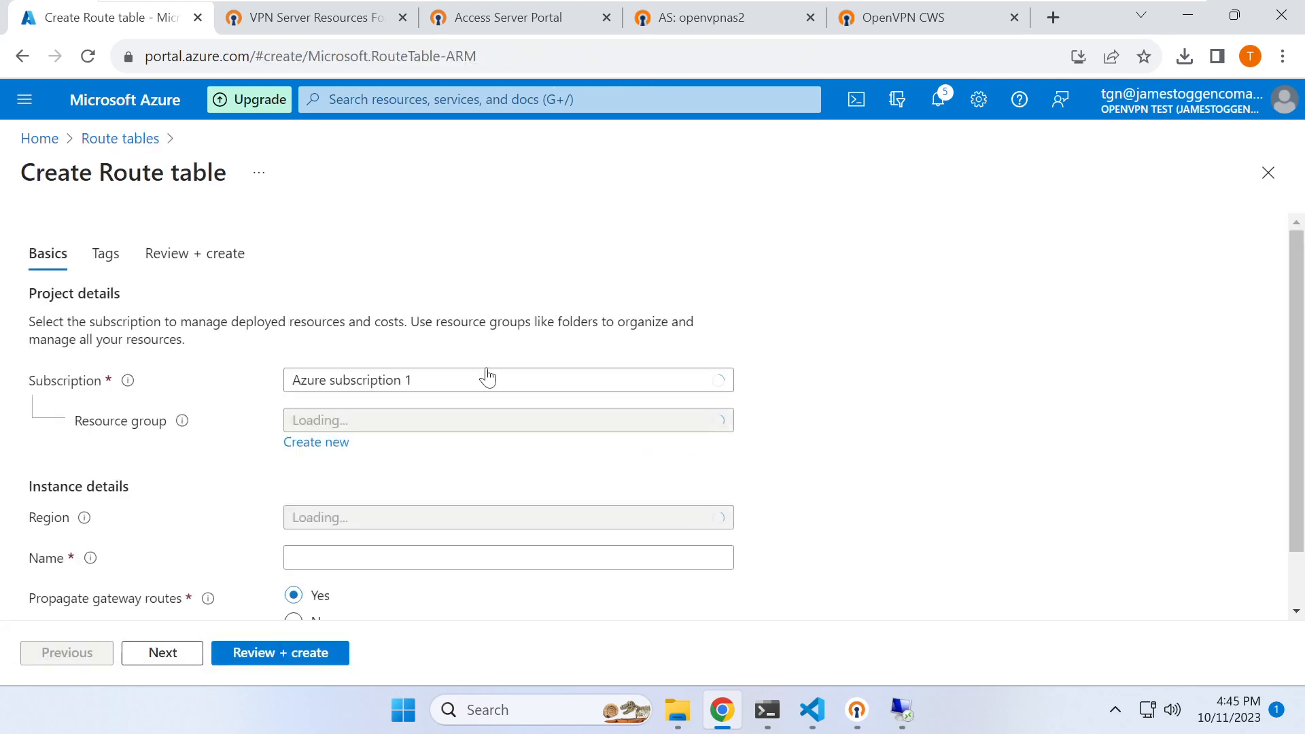
Step: Create route table route-table-01 in resource group tgn-rg-01 and deploy it
{"action": "left_click", "coordinate": [359, 429]}
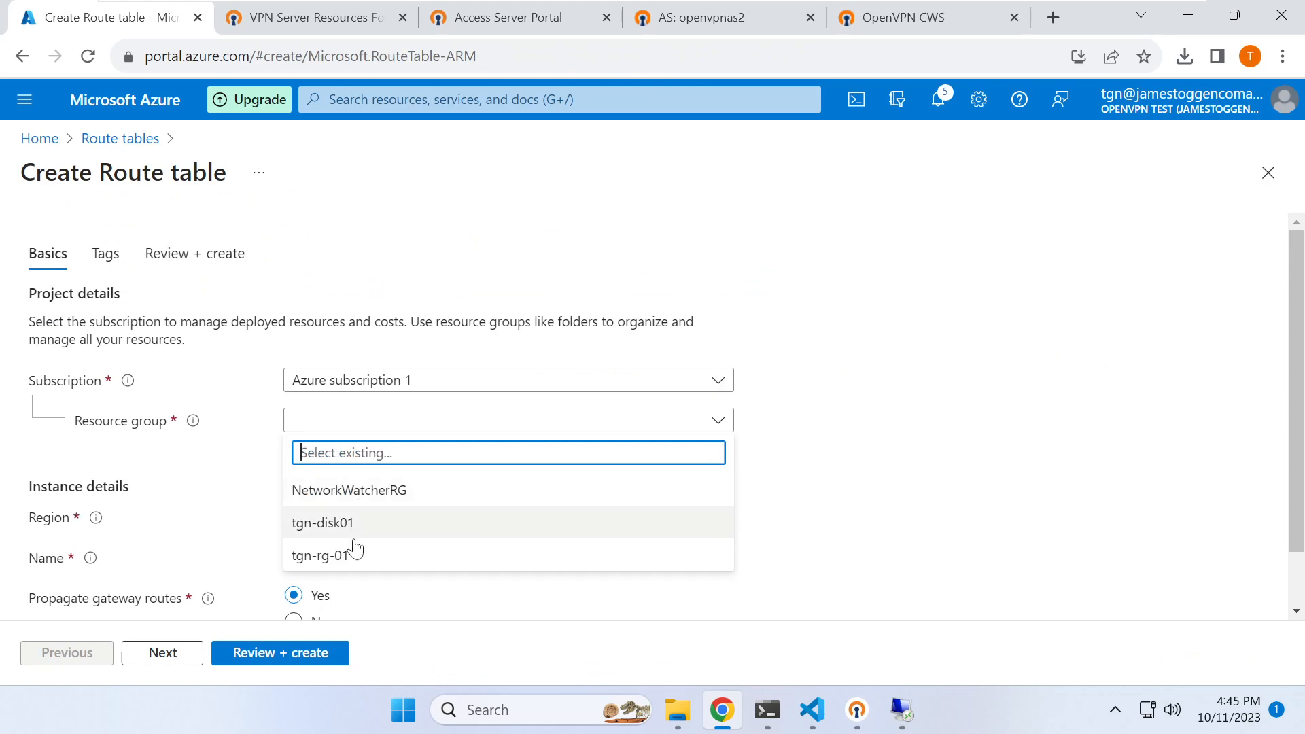
{"action": "left_click", "coordinate": [358, 556]}
{"action": "left_click", "coordinate": [358, 557]}
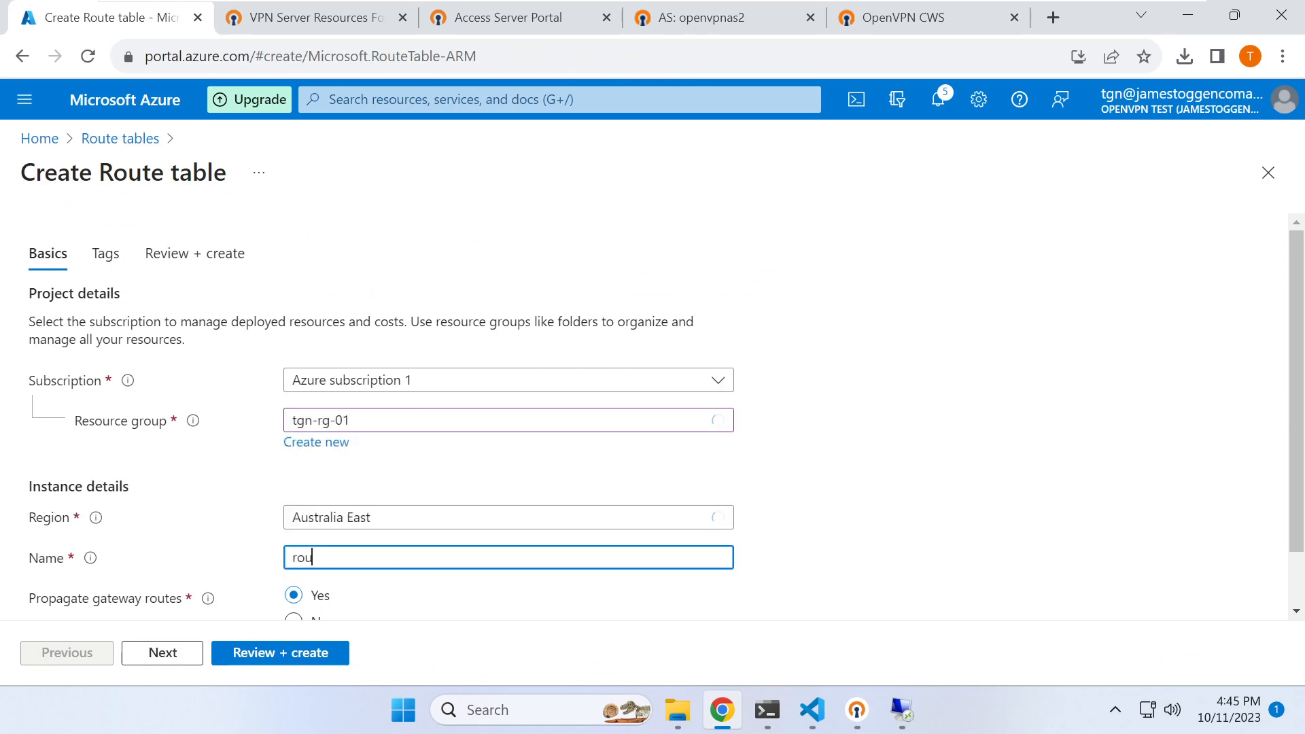
{"action": "type", "text": "route-tb"}
{"action": "scroll", "coordinate": [340, 566], "scroll_direction": "down", "scroll_amount": 1}
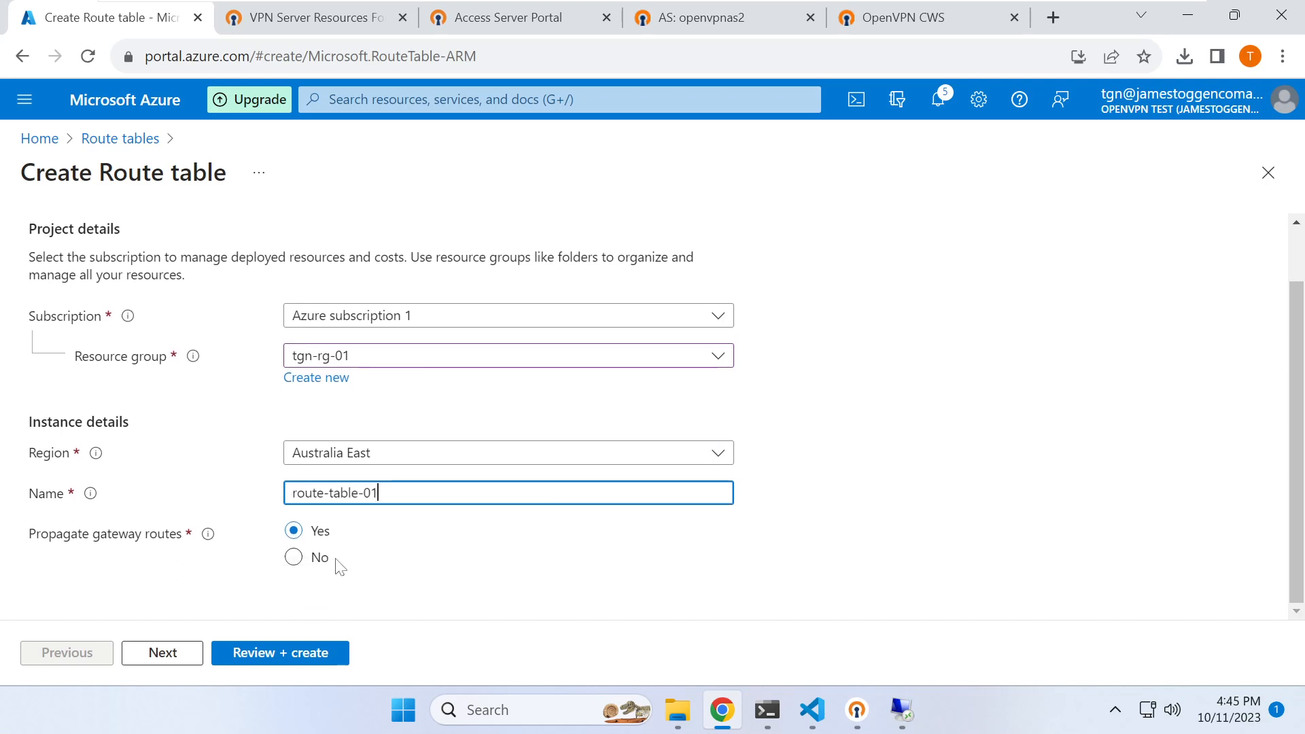
{"action": "left_click", "coordinate": [163, 654]}
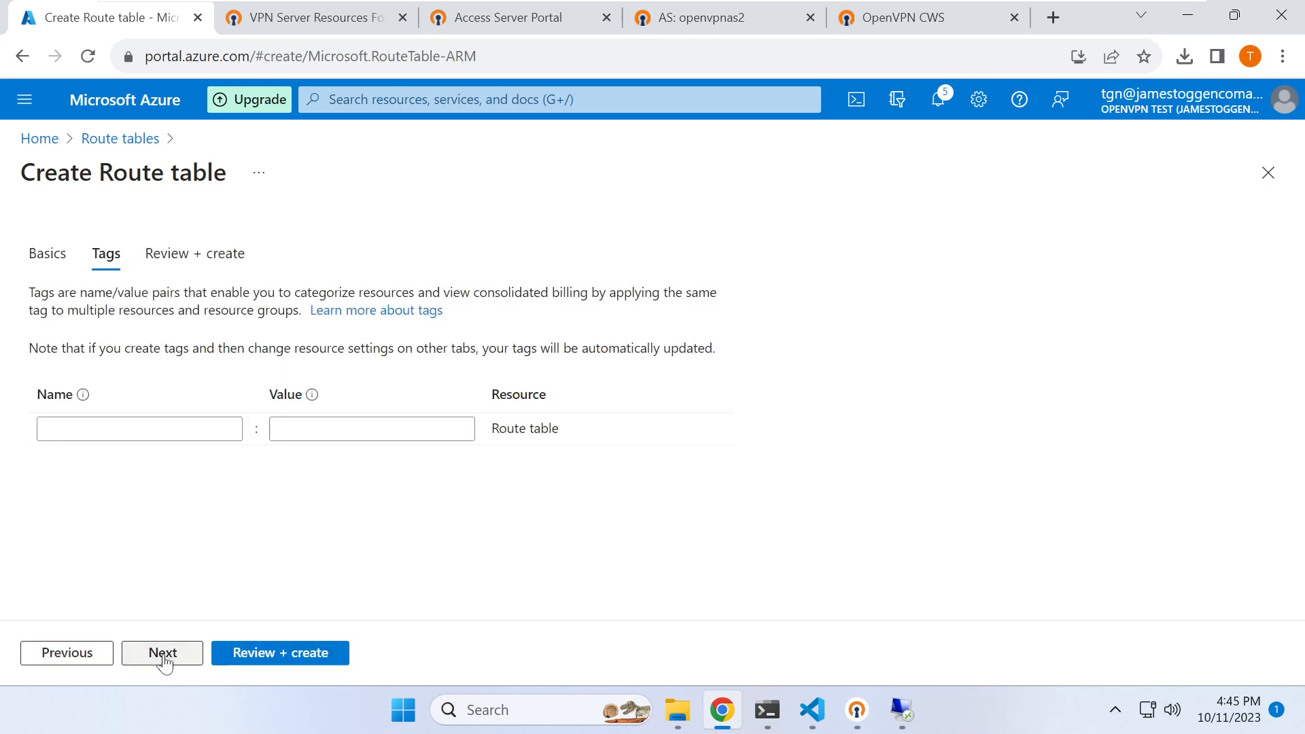
{"action": "left_click", "coordinate": [163, 659]}
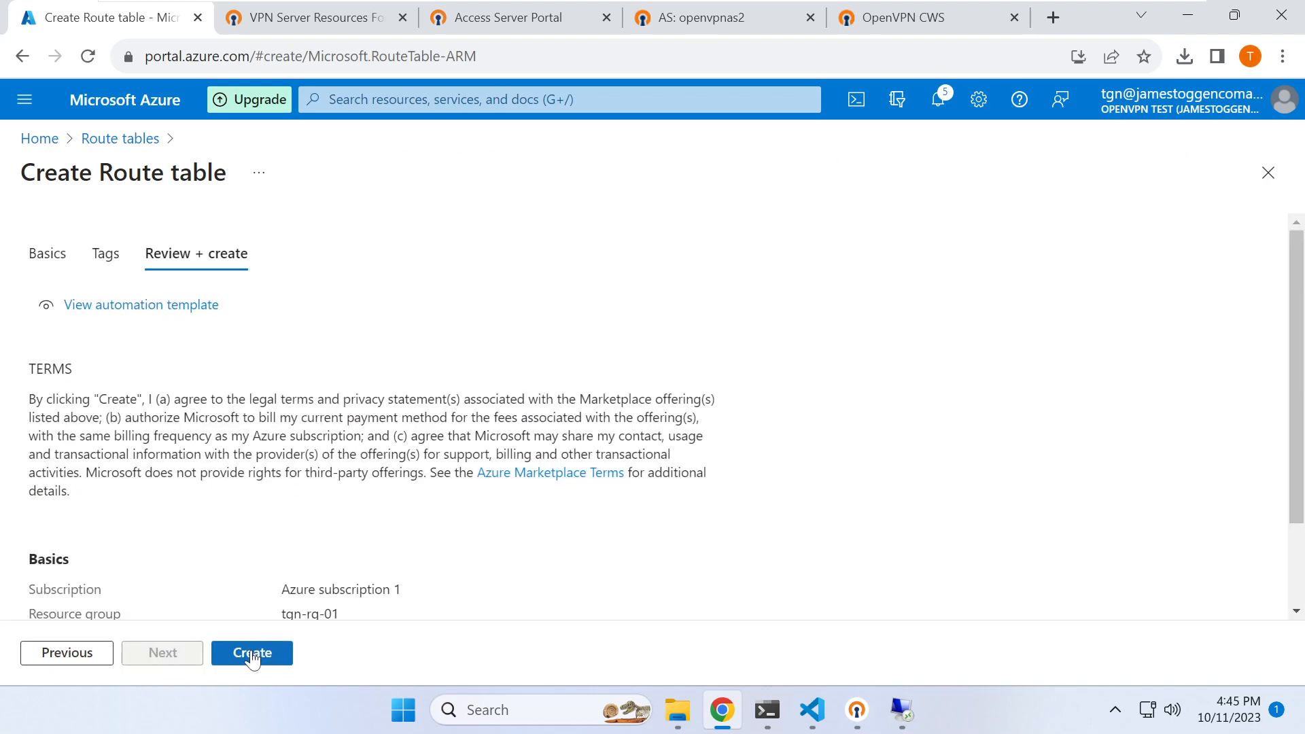
{"action": "left_click", "coordinate": [253, 656]}
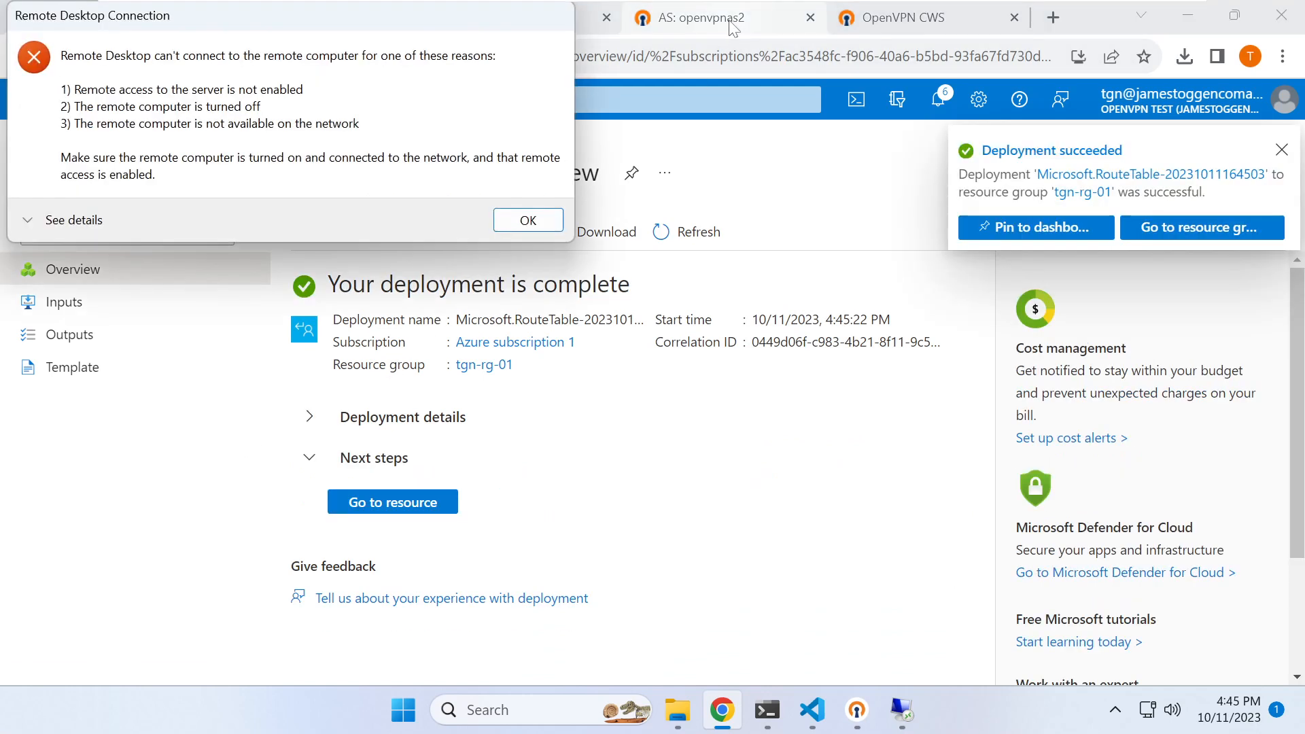
Step: Dismiss the Remote Desktop error and open VPN Settings in the OpenVPN Access Server Admin UI
{"action": "left_click", "coordinate": [529, 221]}
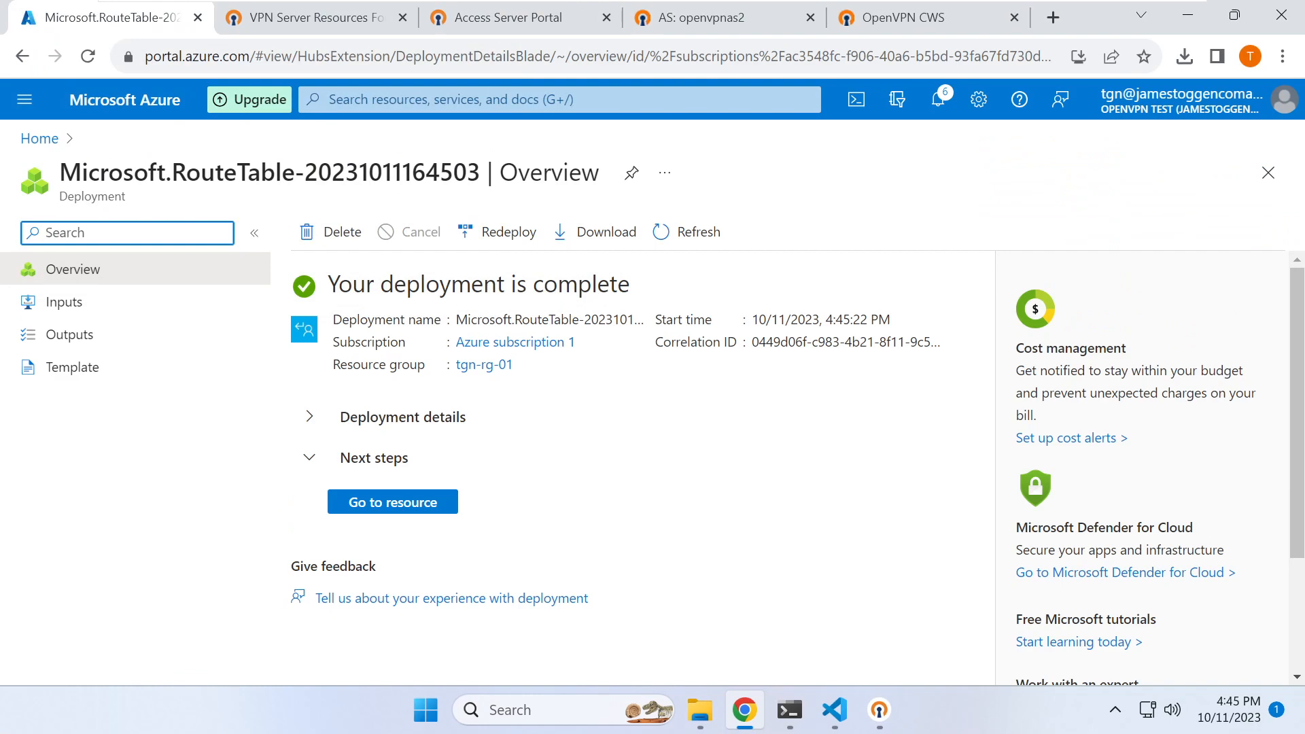
{"action": "left_click", "coordinate": [756, 25]}
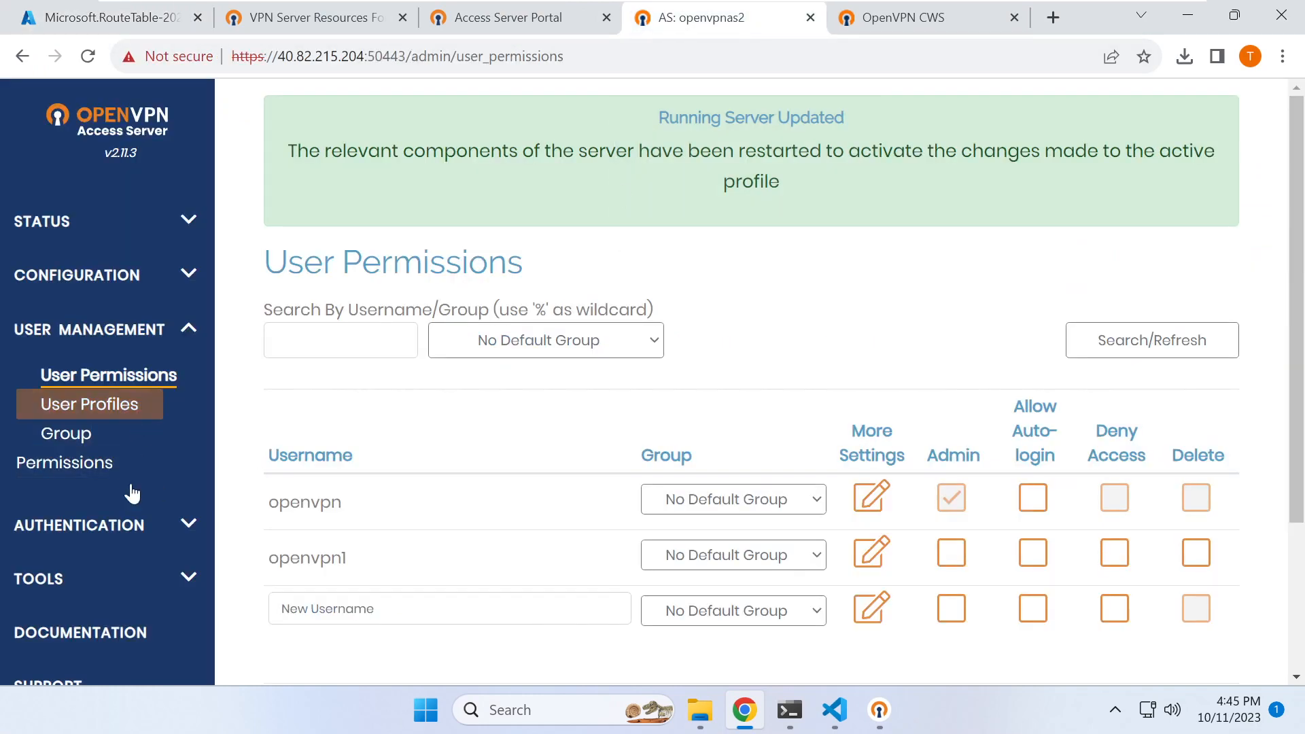
{"action": "scroll", "coordinate": [132, 493], "scroll_direction": "down", "scroll_amount": 3}
{"action": "scroll", "coordinate": [160, 385], "scroll_direction": "up", "scroll_amount": 3}
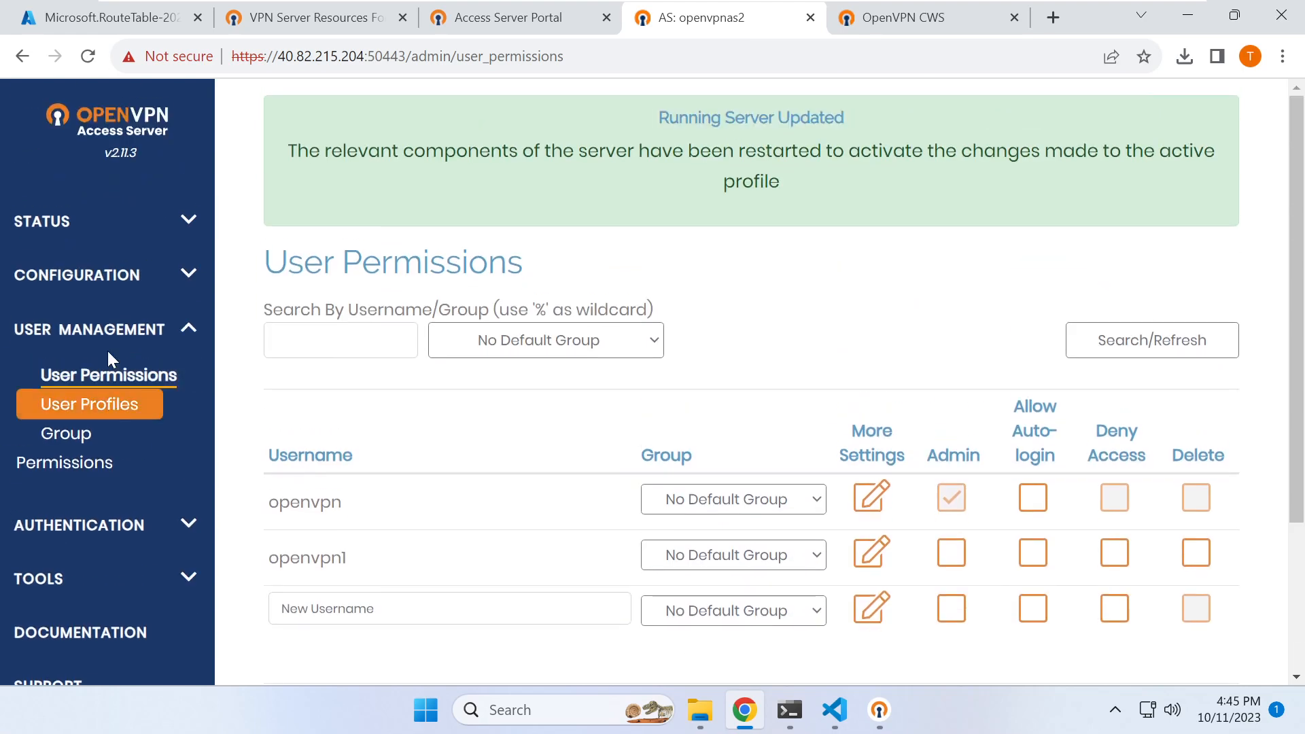
{"action": "left_click", "coordinate": [155, 284]}
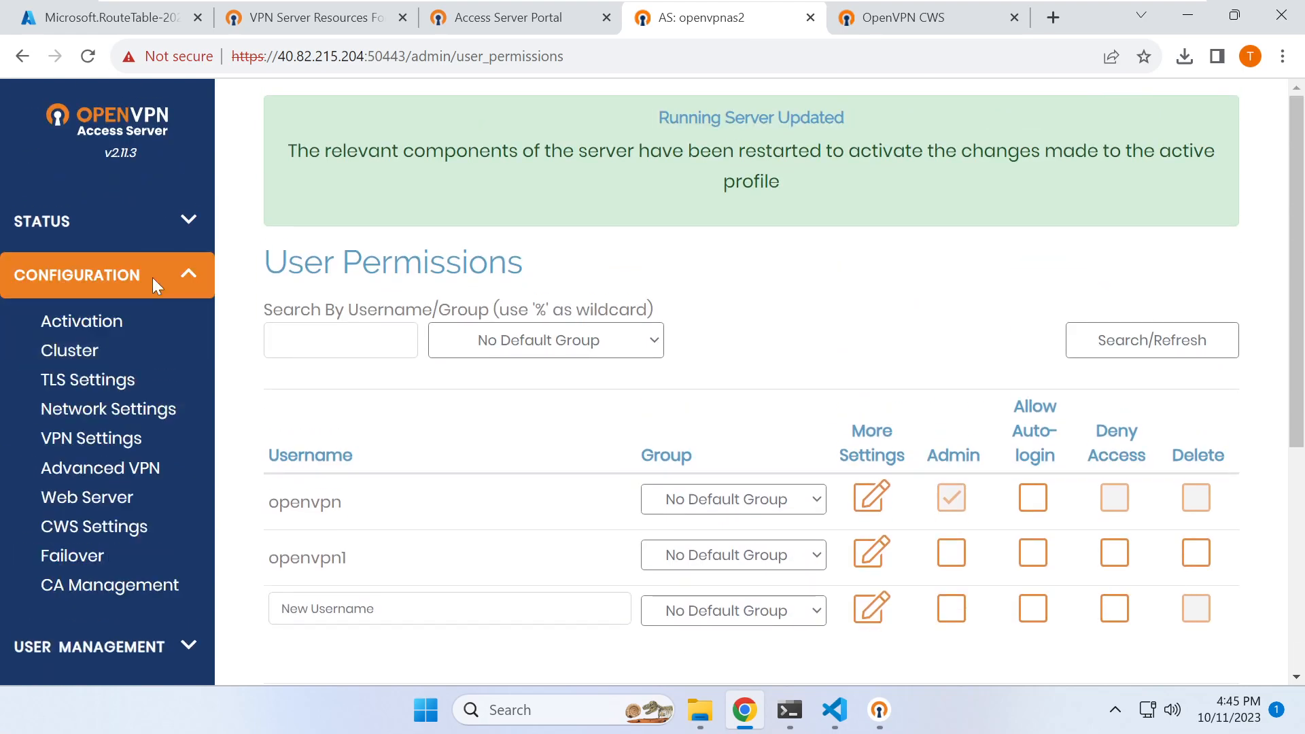
{"action": "left_click", "coordinate": [122, 443]}
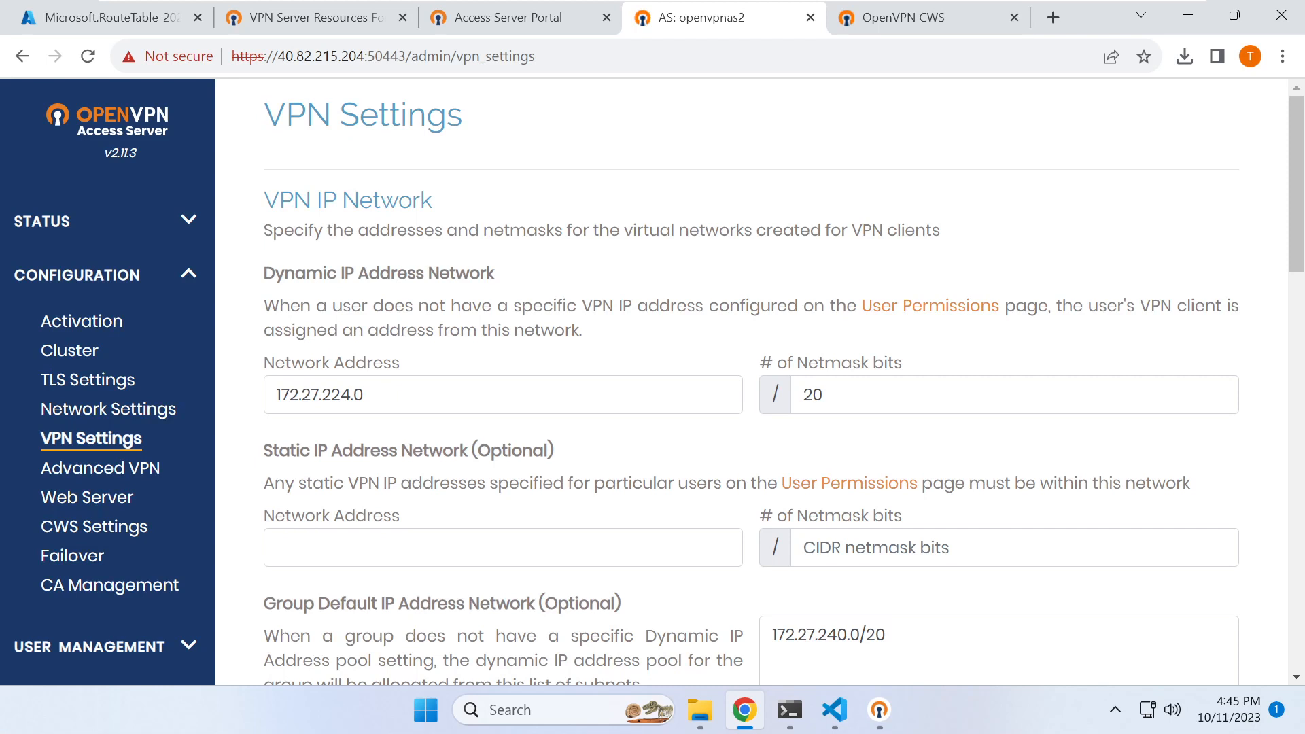
Step: Select the dynamic 172.27.224.0/20 and group default 172.27.240.0/20 client networks, then return to Azure
{"action": "left_click_drag", "start_coordinate": [371, 395], "coordinate": [235, 398]}
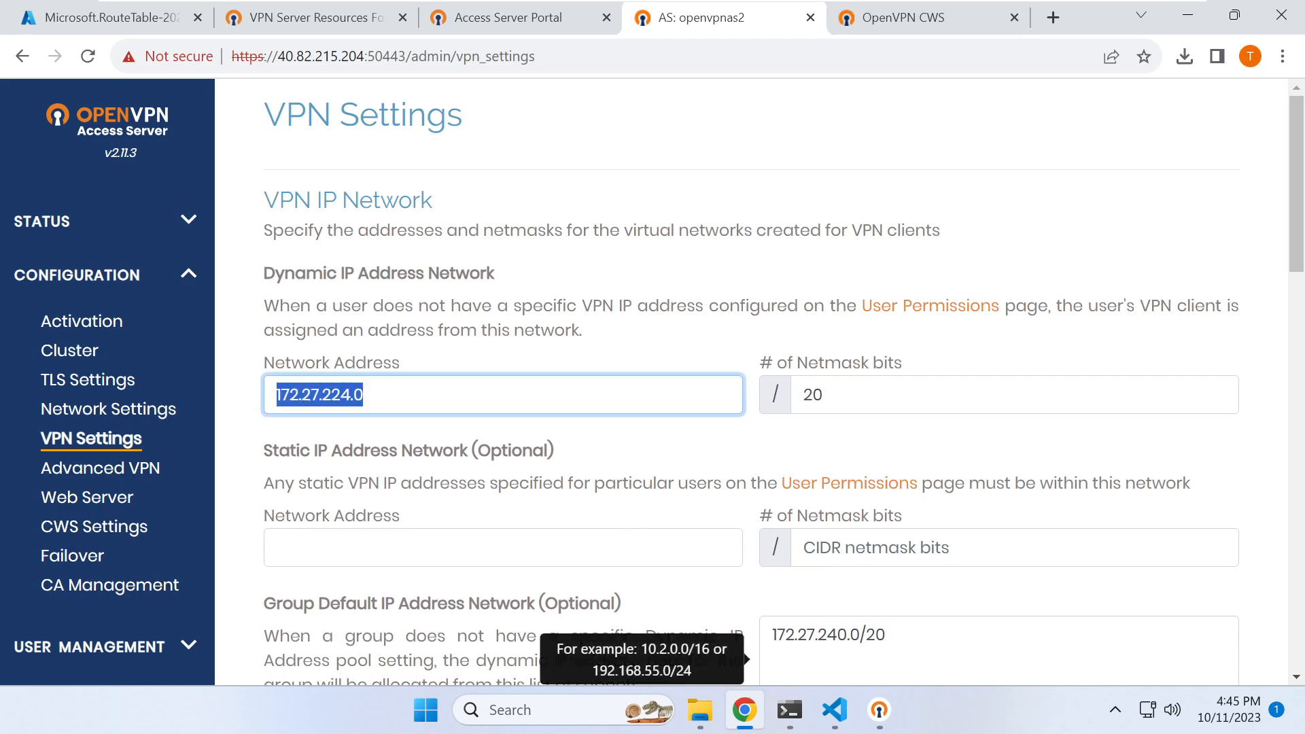
{"action": "left_click_drag", "start_coordinate": [886, 634], "coordinate": [769, 635]}
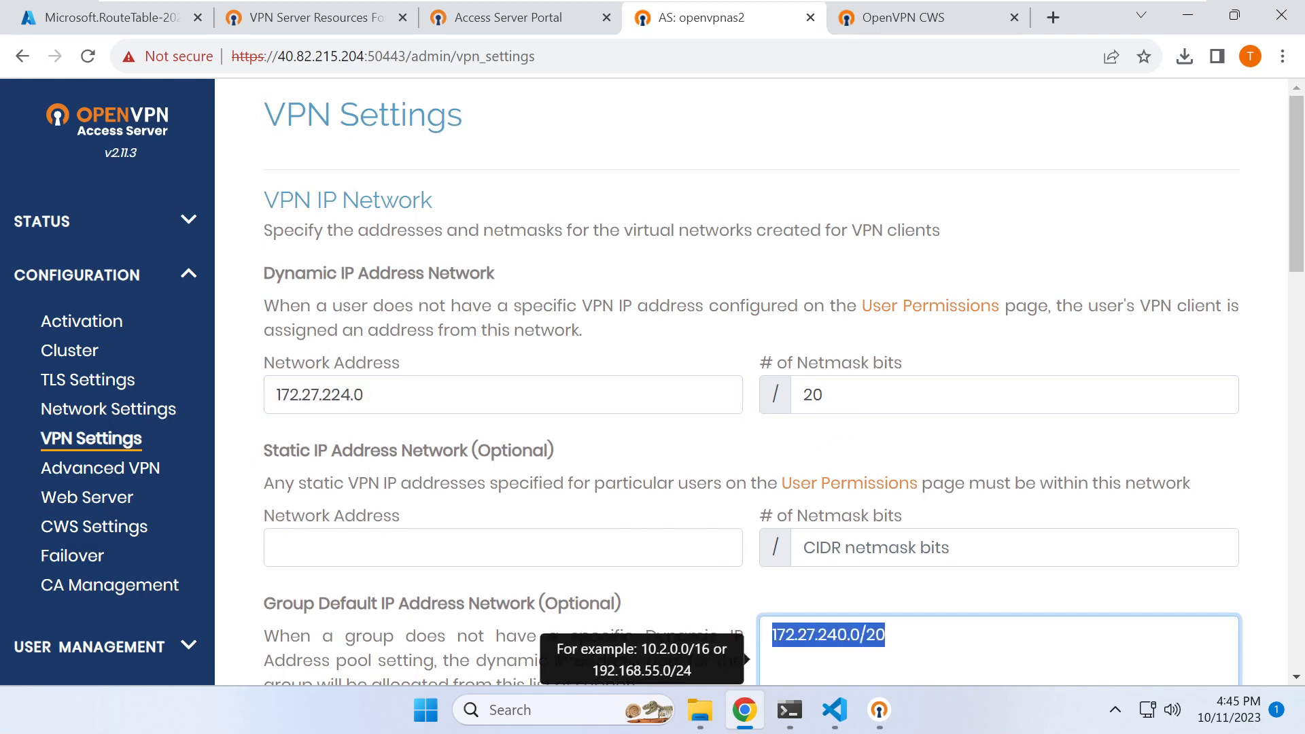
{"action": "left_click", "coordinate": [826, 395]}
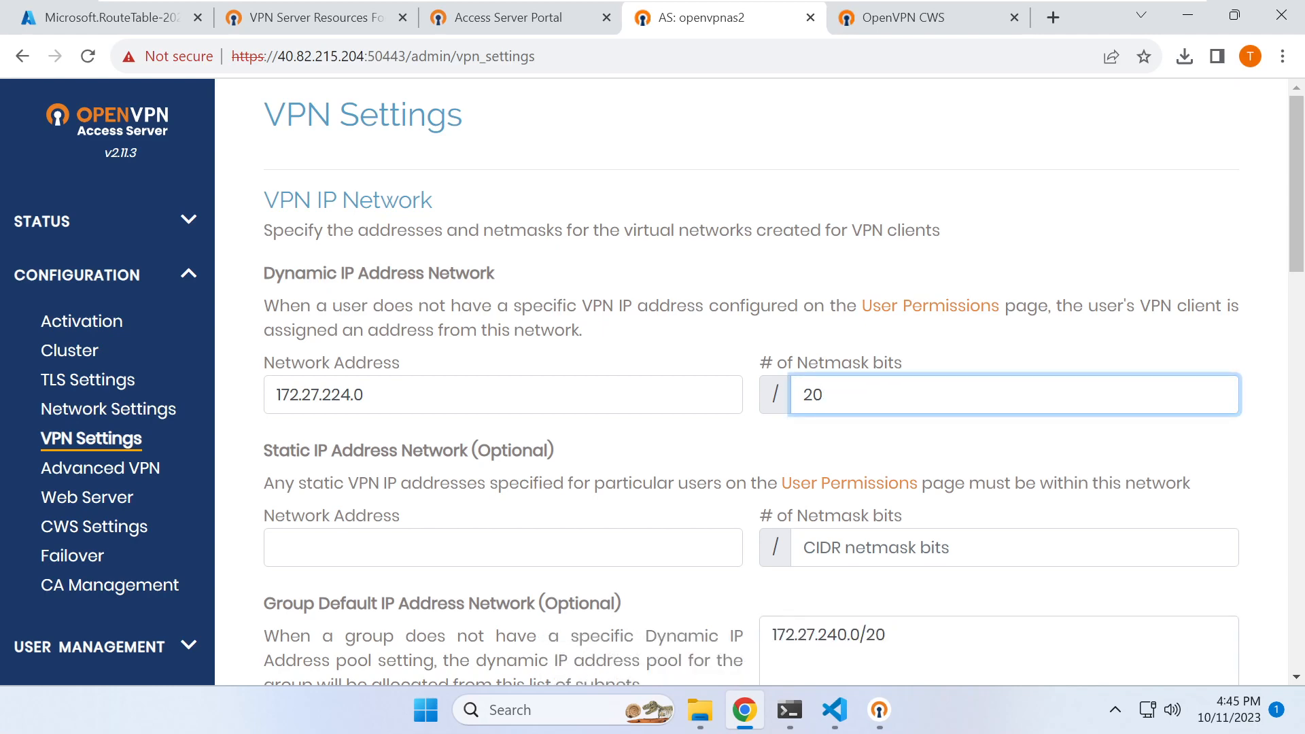
{"action": "left_click", "coordinate": [160, 22]}
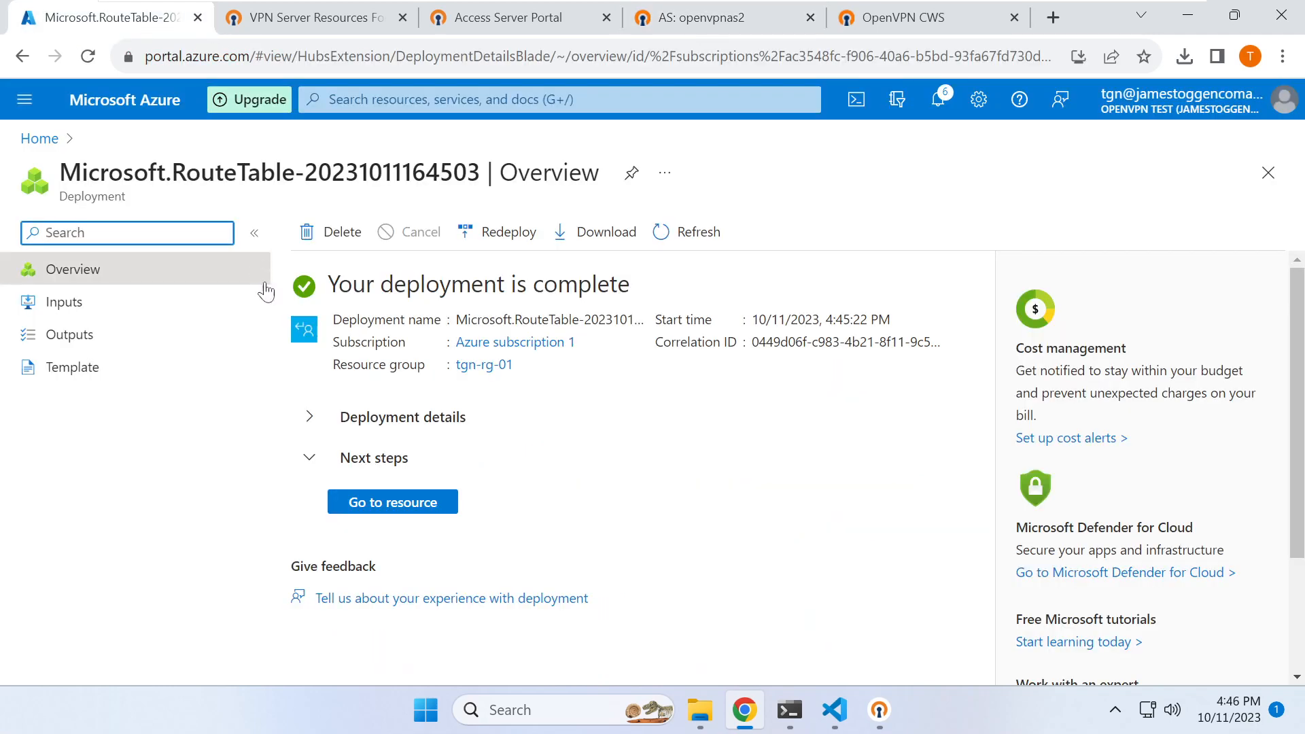
Step: Start a new route named route1 on route-table-01 with IP Addresses as destination type
{"action": "left_click", "coordinate": [414, 503]}
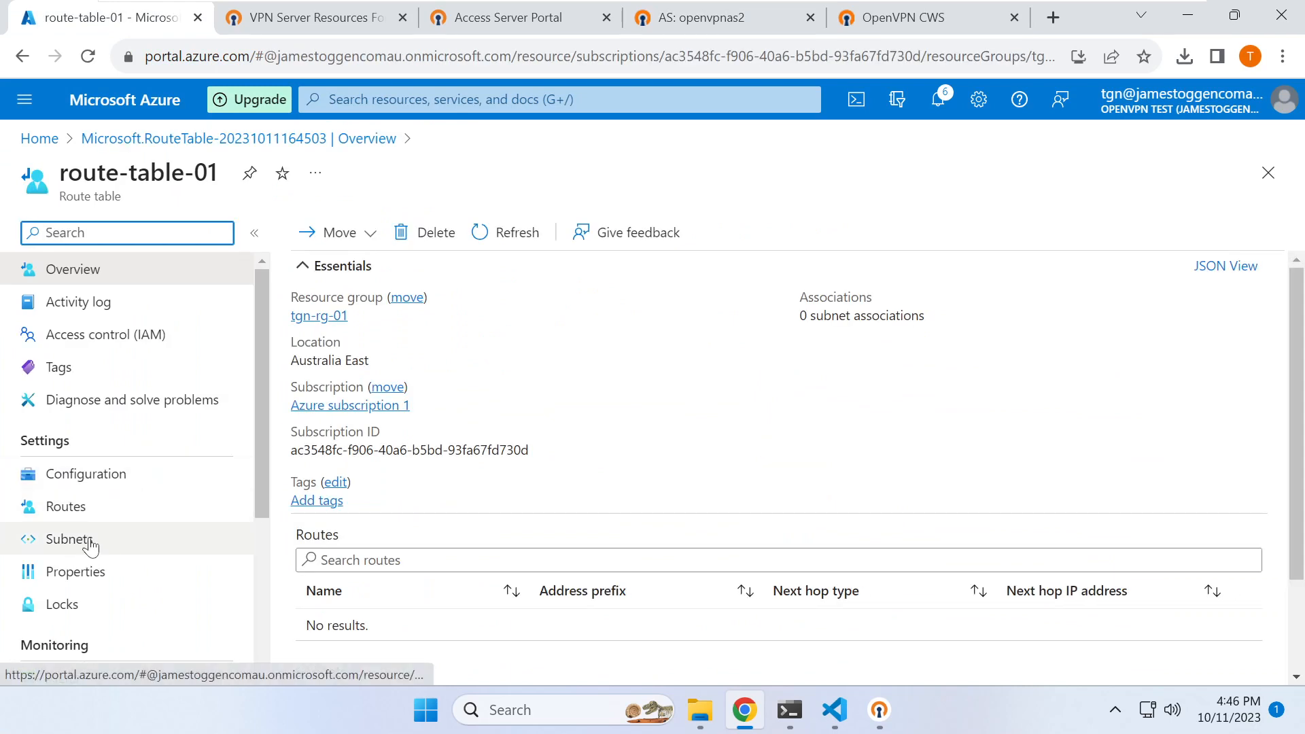
{"action": "left_click", "coordinate": [85, 518]}
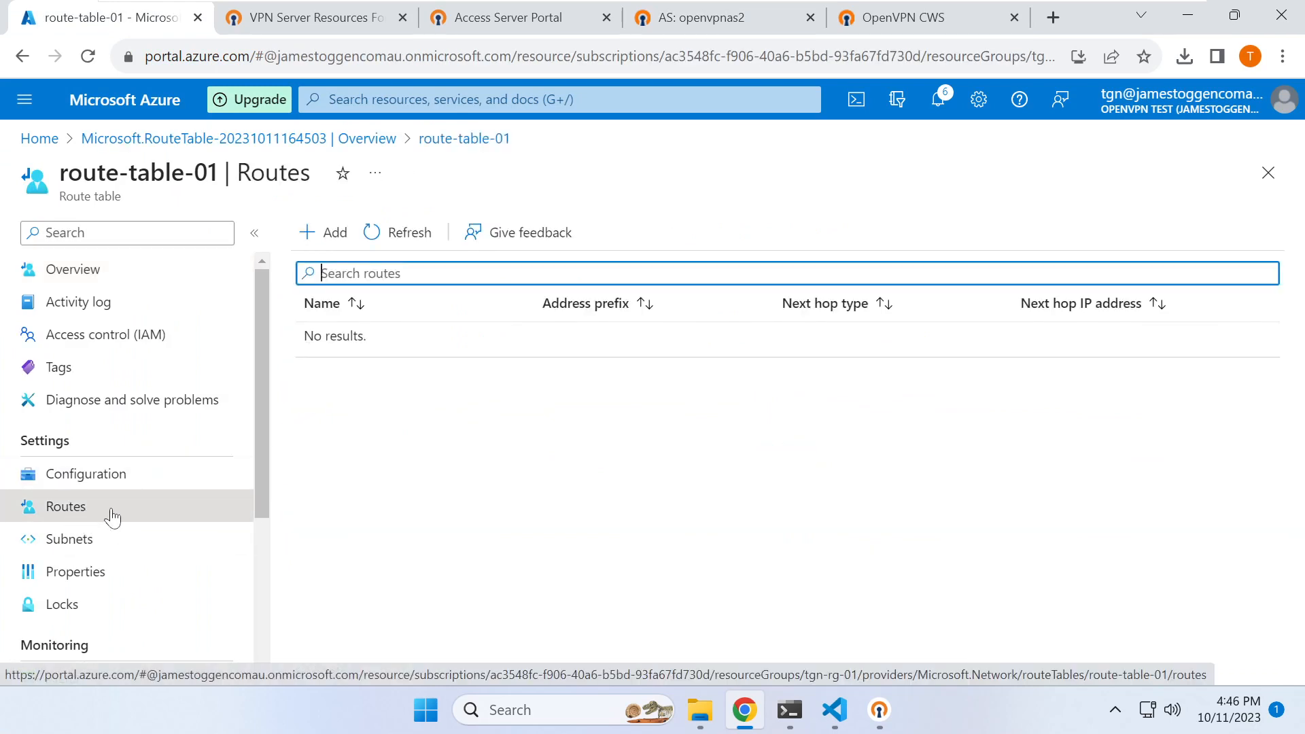
{"action": "left_click", "coordinate": [328, 232]}
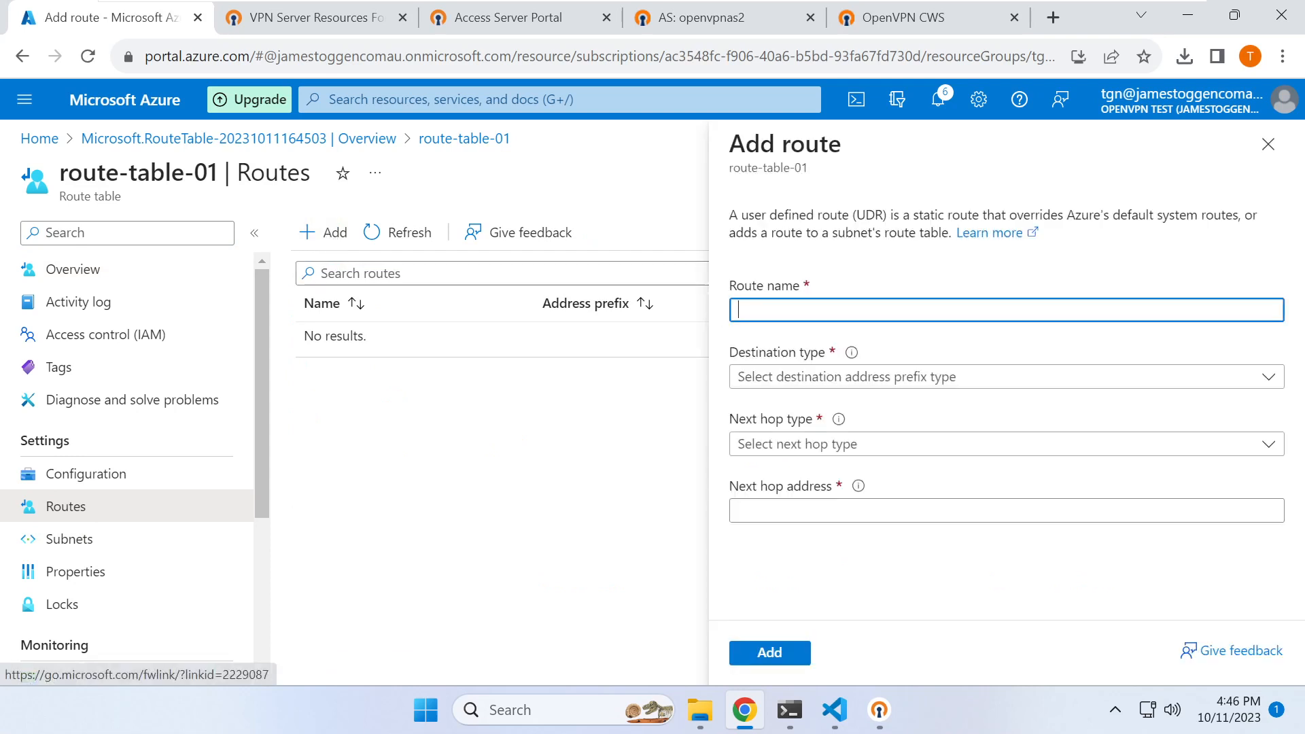
{"action": "type", "text": "ro"}
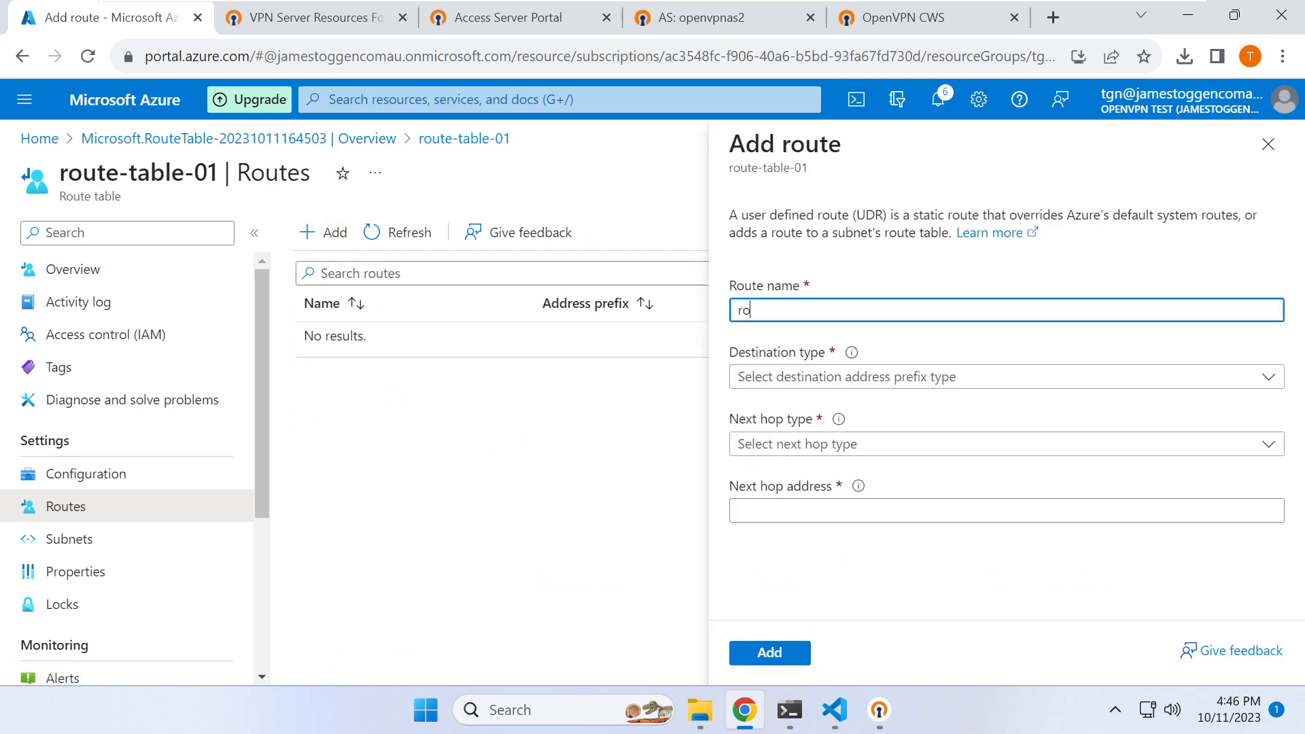
{"action": "type", "text": "ute1"}
{"action": "key", "text": "Tab"}
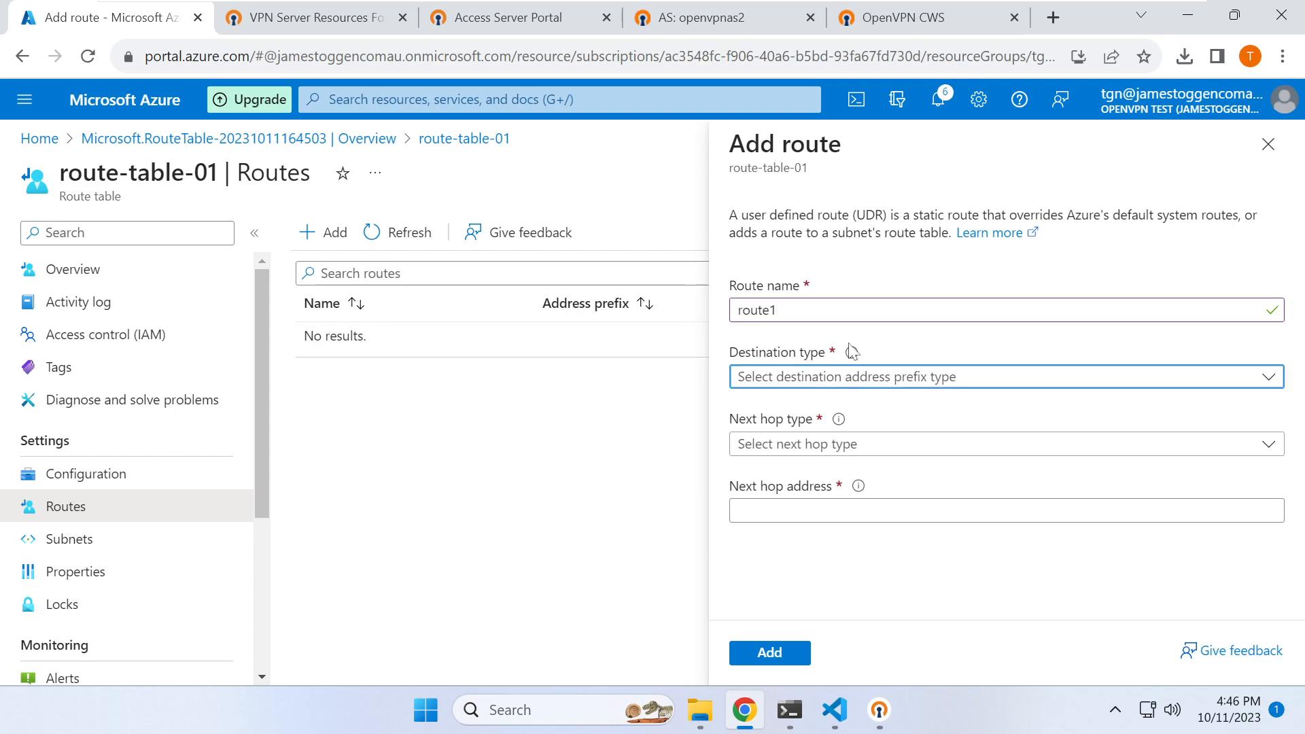
{"action": "left_click", "coordinate": [863, 379]}
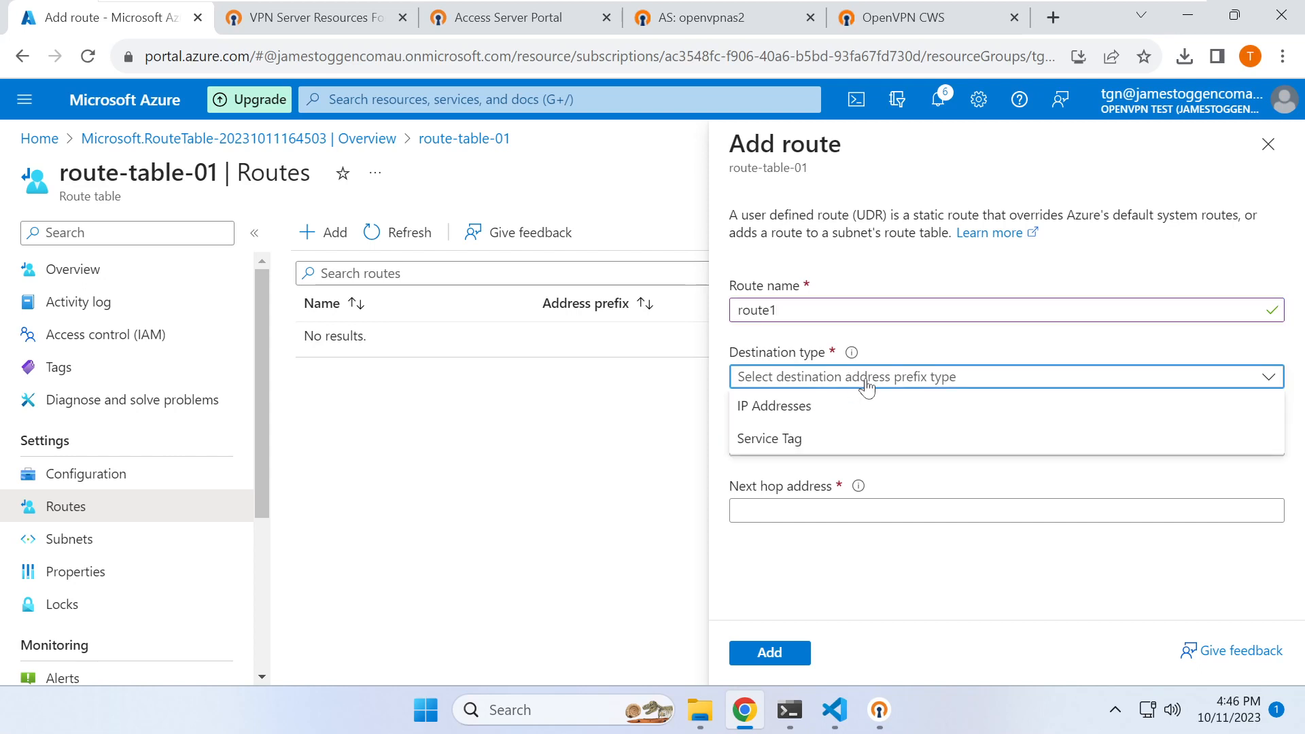
{"action": "left_click", "coordinate": [797, 410]}
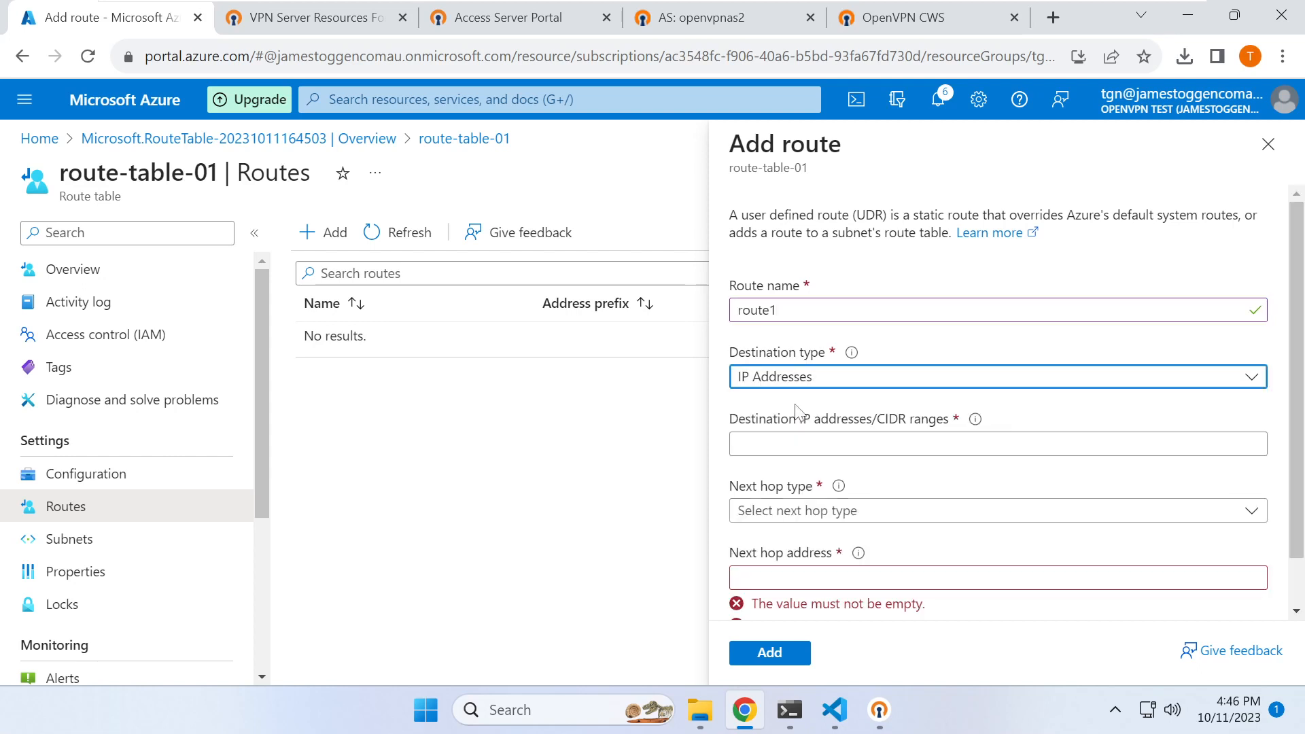
{"action": "key", "text": "Tab"}
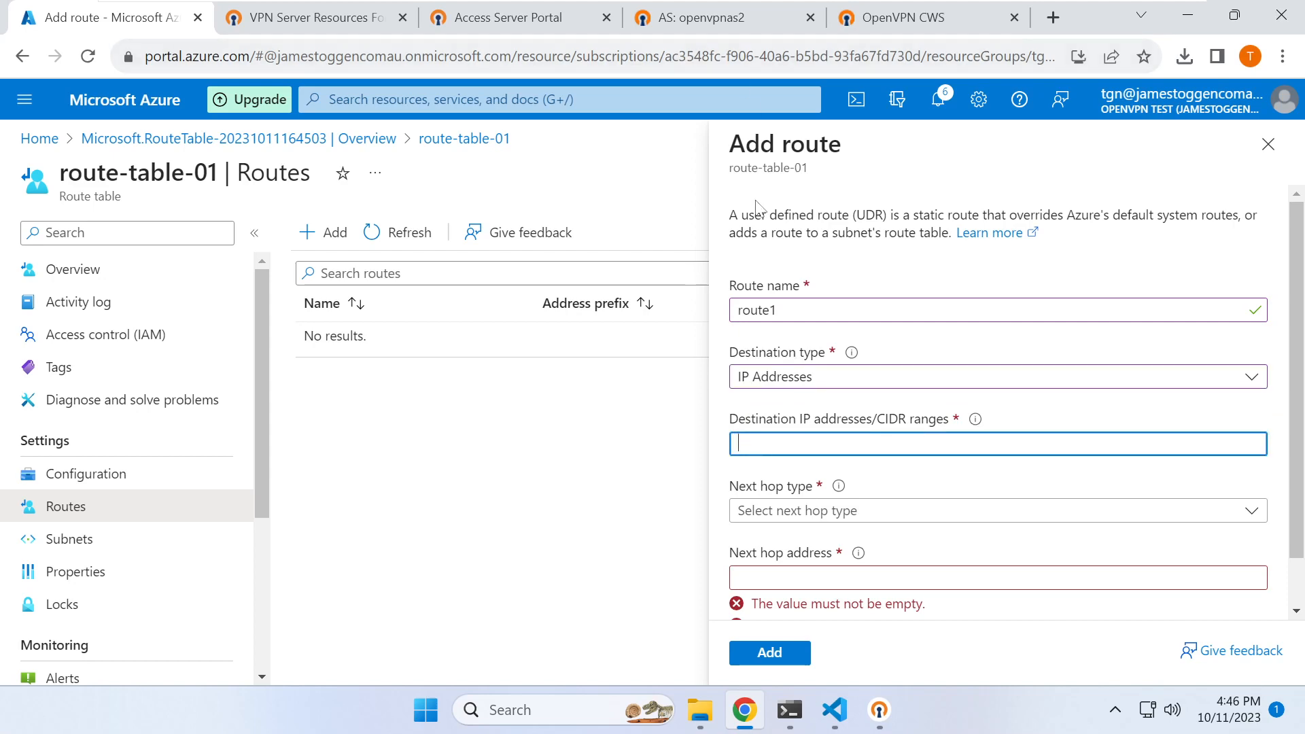
Step: Copy 172.27.224.0 from OpenVPN and set the route destination to 172.27.224.0/20
{"action": "left_click", "coordinate": [741, 18]}
{"action": "key", "text": "shift+Tab"}
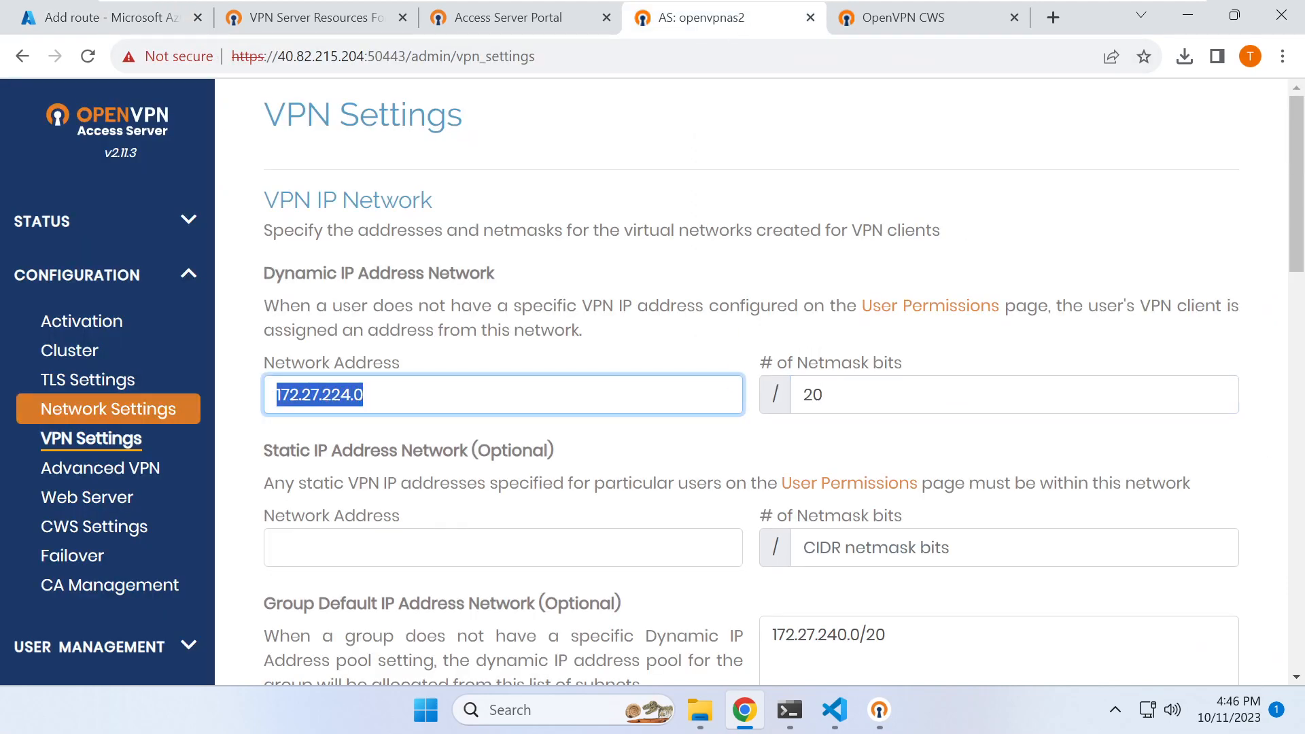
{"action": "key", "text": "ctrl+c"}
{"action": "left_click", "coordinate": [116, 21]}
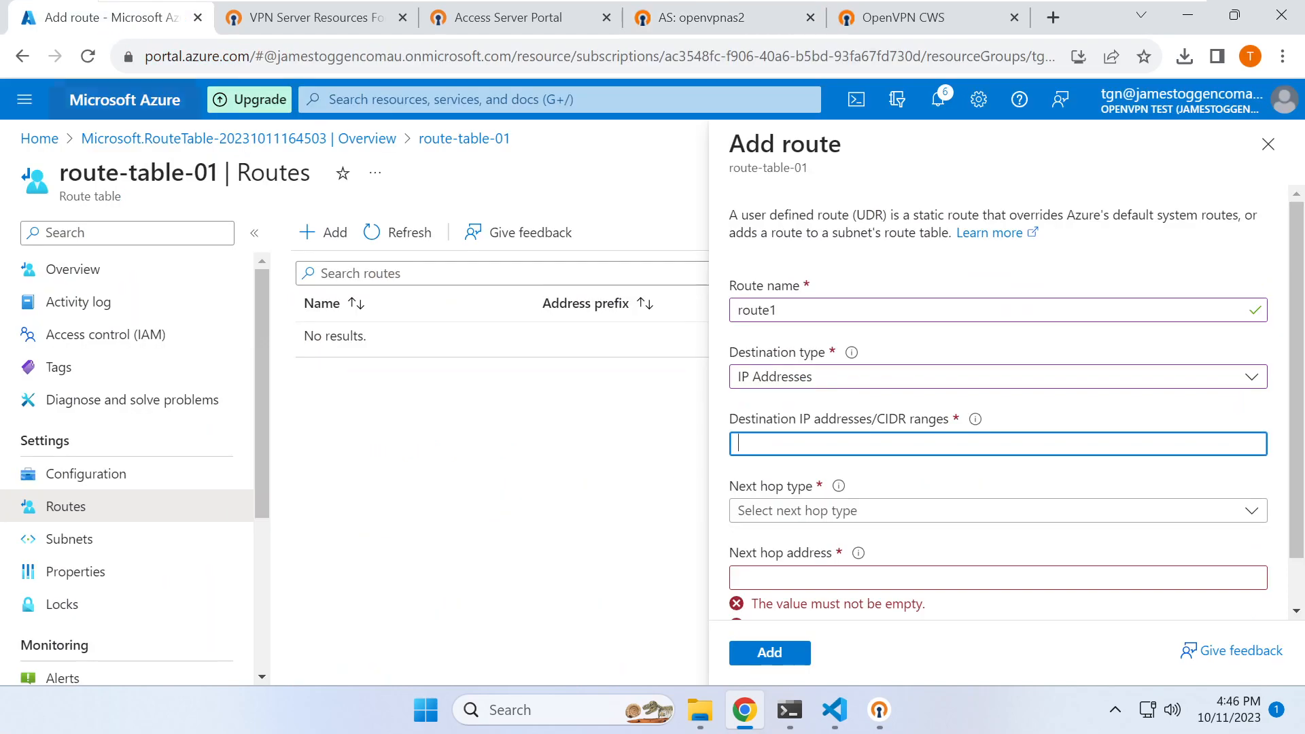
{"action": "key", "text": "ctrl+v"}
{"action": "type", "text": "/2"}
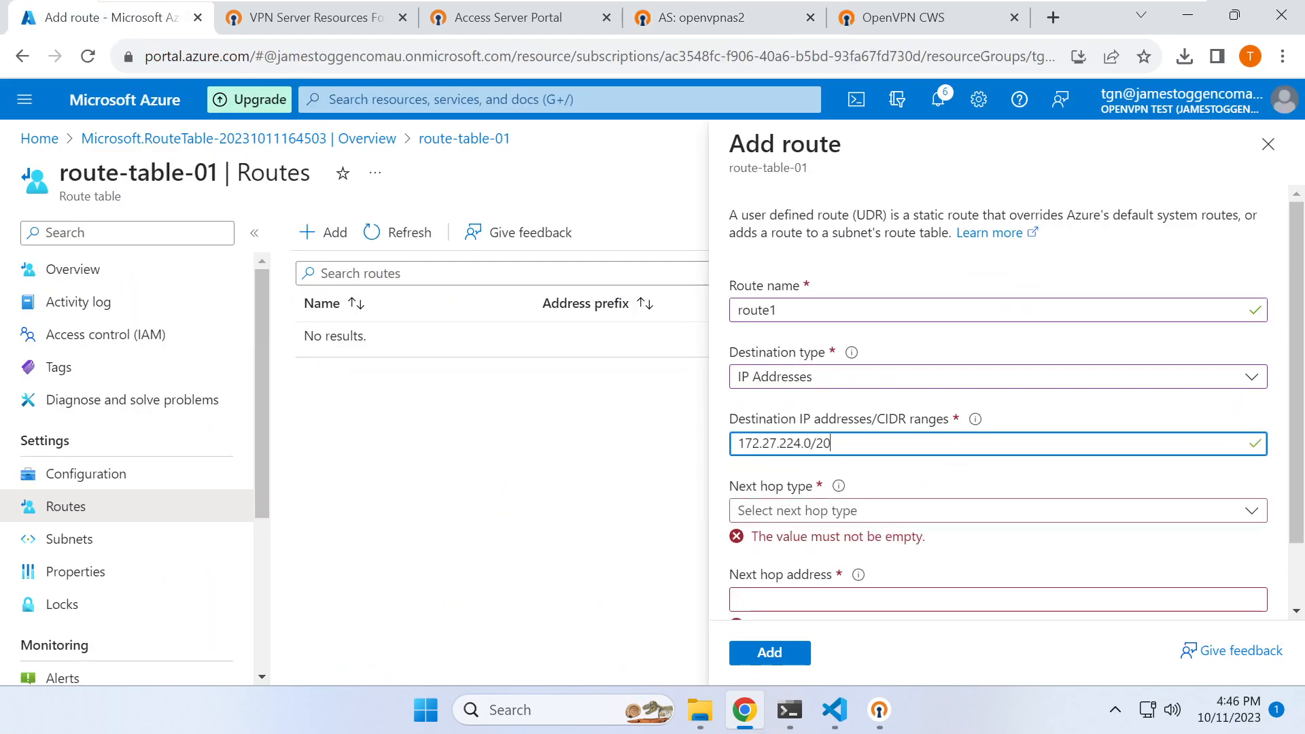
{"action": "type", "text": "0"}
Step: Send route1 to virtual appliance 10.67.0.4 and save it
{"action": "mouse_move", "coordinate": [972, 421]}
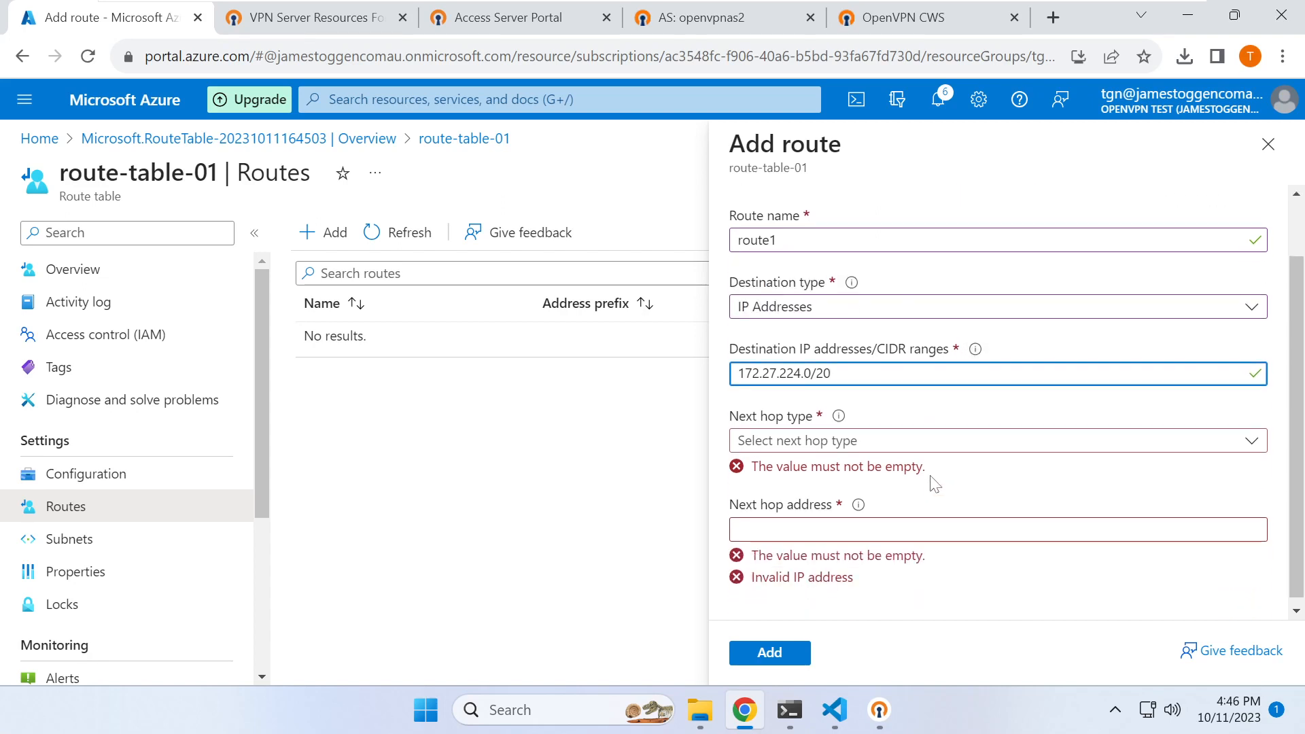
{"action": "scroll", "coordinate": [863, 435], "scroll_direction": "down", "scroll_amount": 1}
{"action": "left_click", "coordinate": [867, 440]}
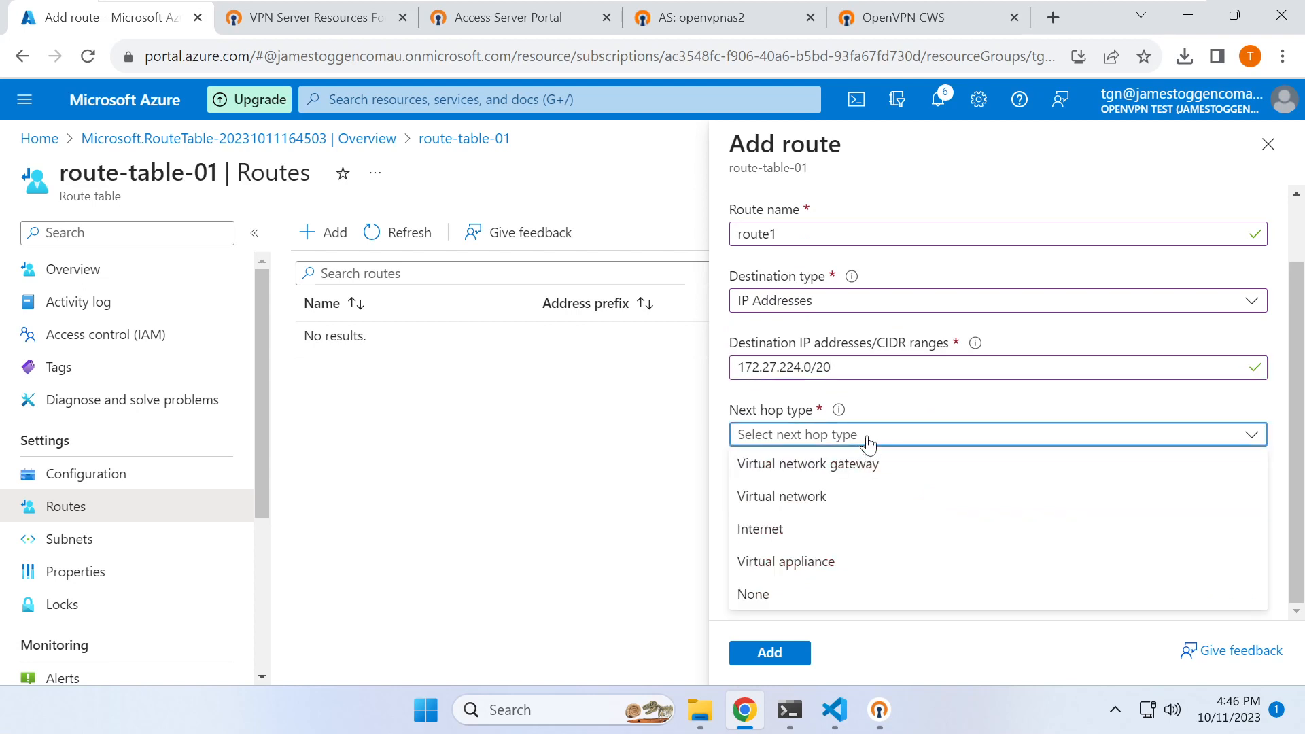
{"action": "left_click", "coordinate": [802, 563]}
{"action": "left_click", "coordinate": [842, 502]}
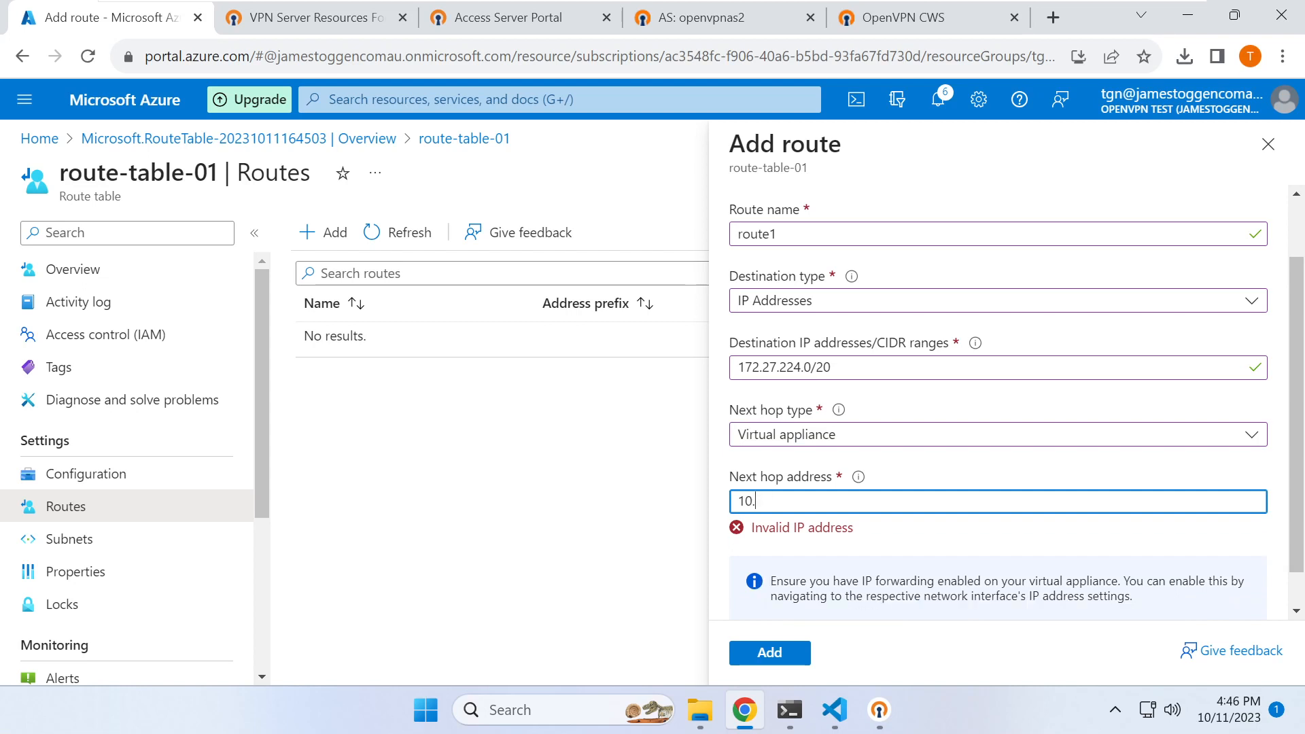
{"action": "type", "text": "67.0.4"}
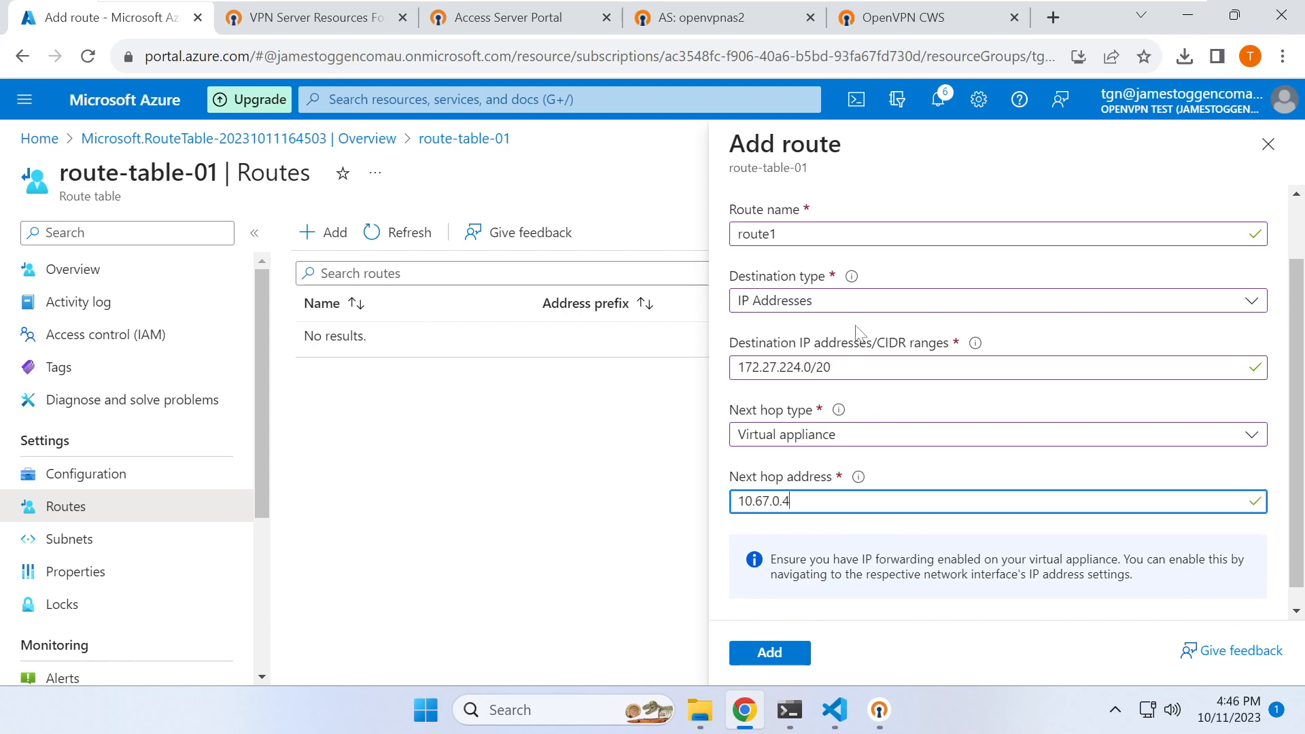
{"action": "left_click", "coordinate": [775, 656]}
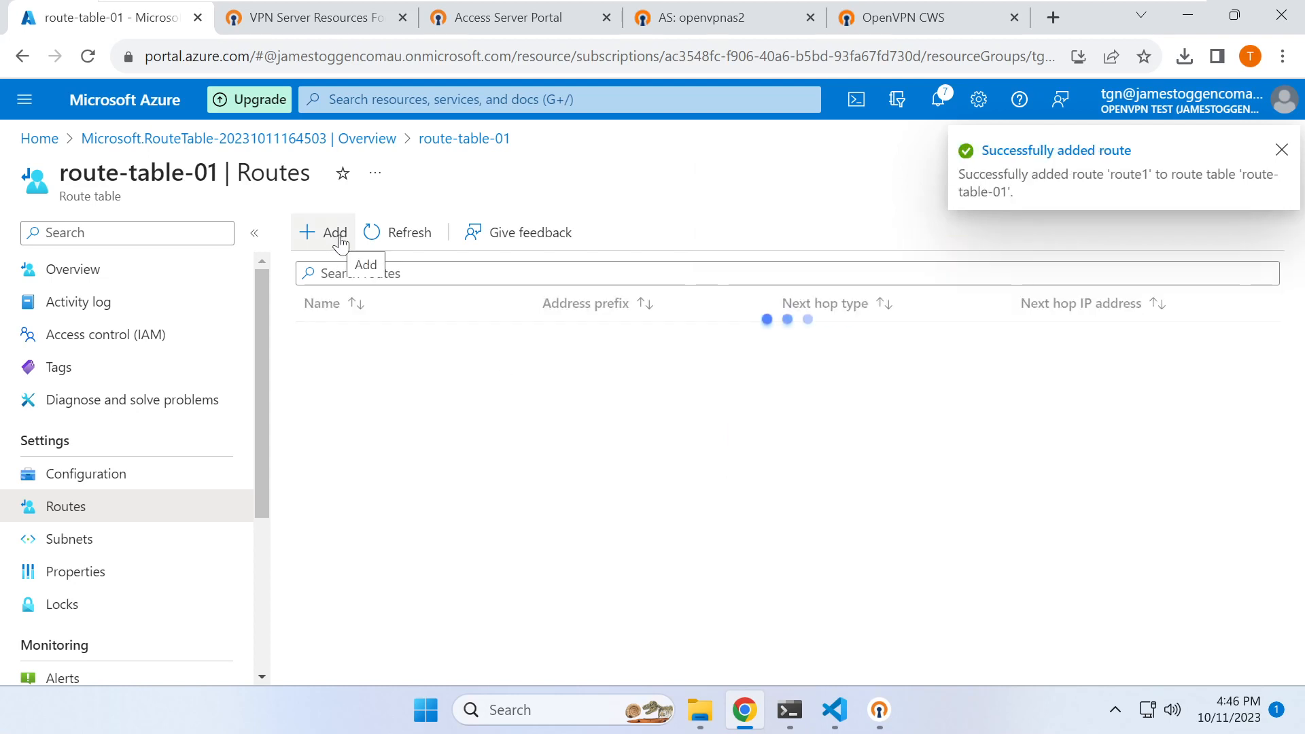
Step: Start route2 with IP Addresses as the destination type
{"action": "left_click", "coordinate": [341, 243]}
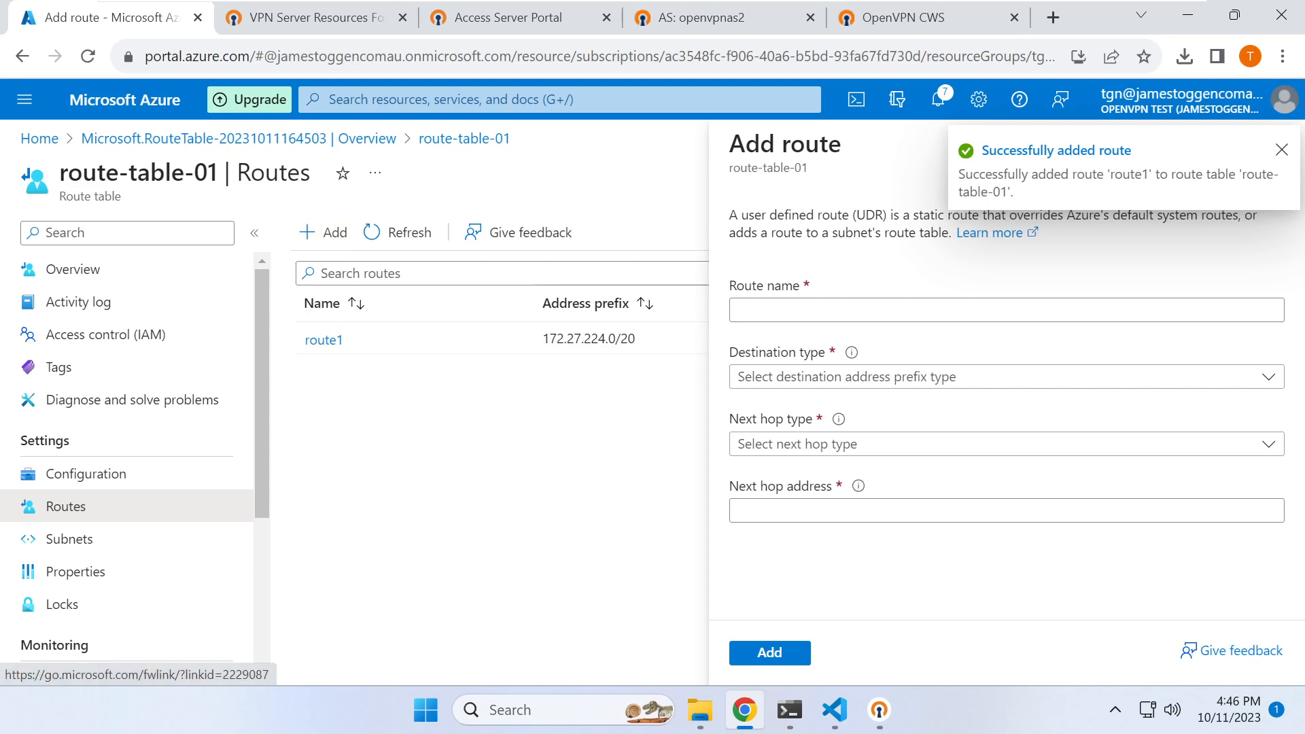
{"action": "type", "text": "route2"}
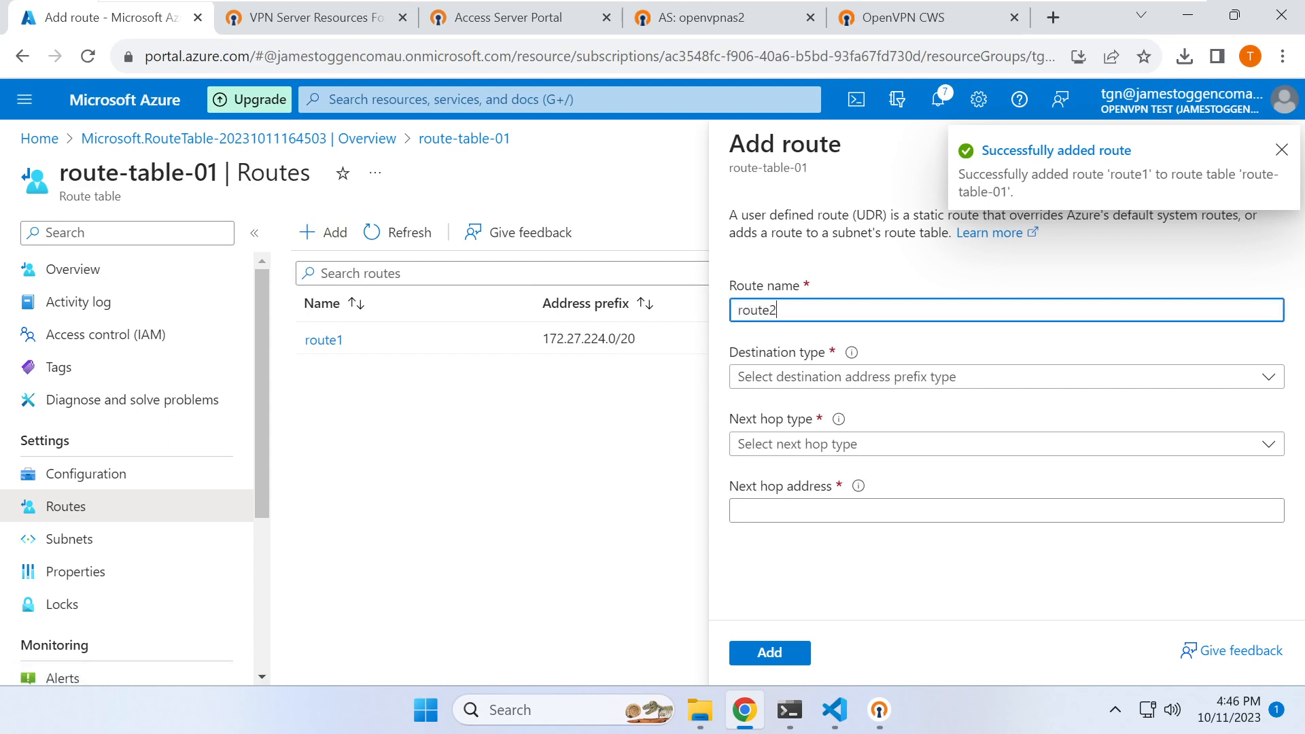
{"action": "left_click", "coordinate": [834, 379]}
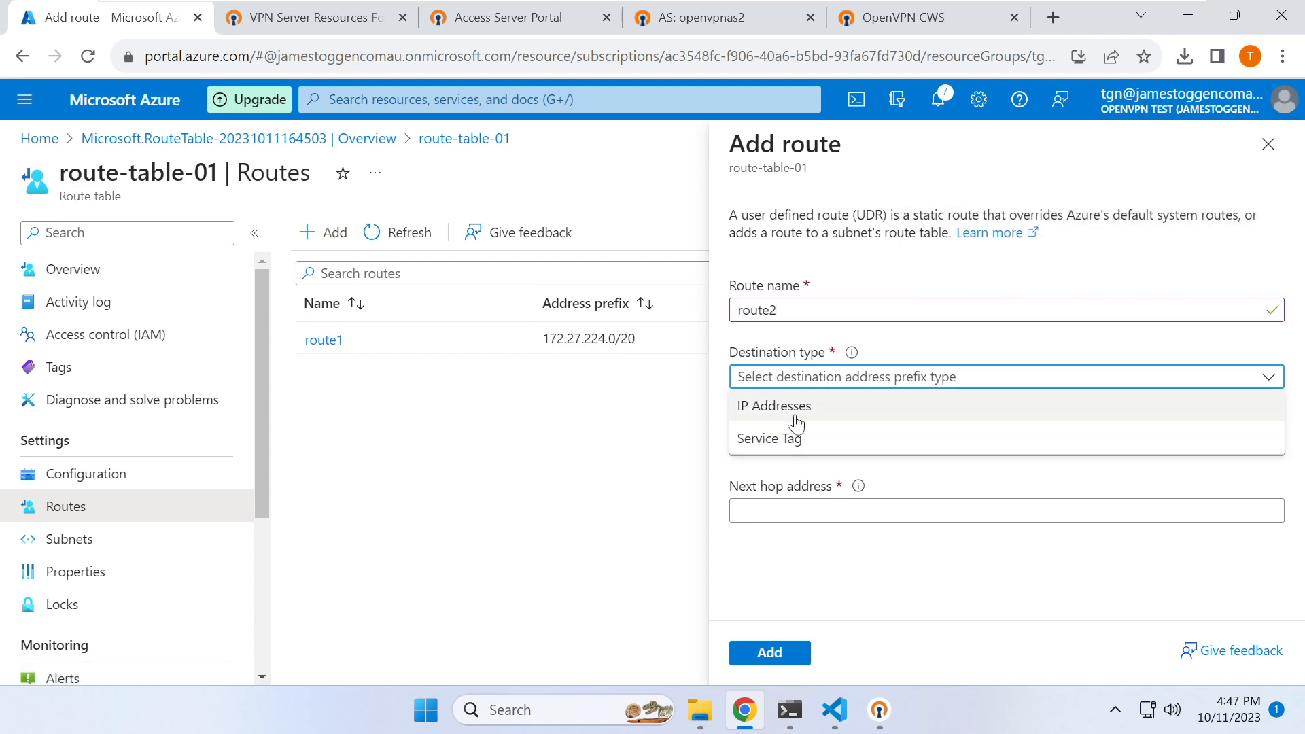
{"action": "left_click", "coordinate": [796, 408]}
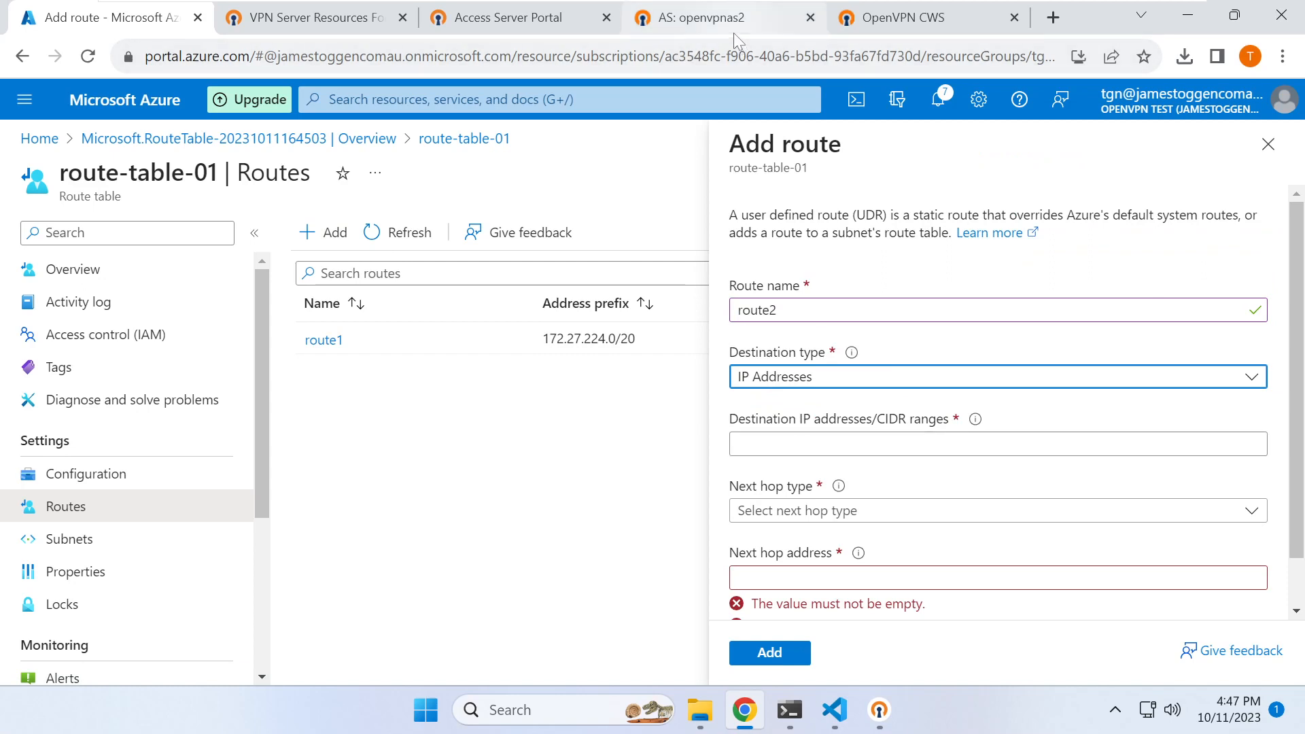
Step: Copy 172.27.240.0/20 from the OpenVPN settings and paste it as route2's destination
{"action": "left_click", "coordinate": [734, 32]}
{"action": "left_click_drag", "start_coordinate": [914, 637], "coordinate": [600, 617]}
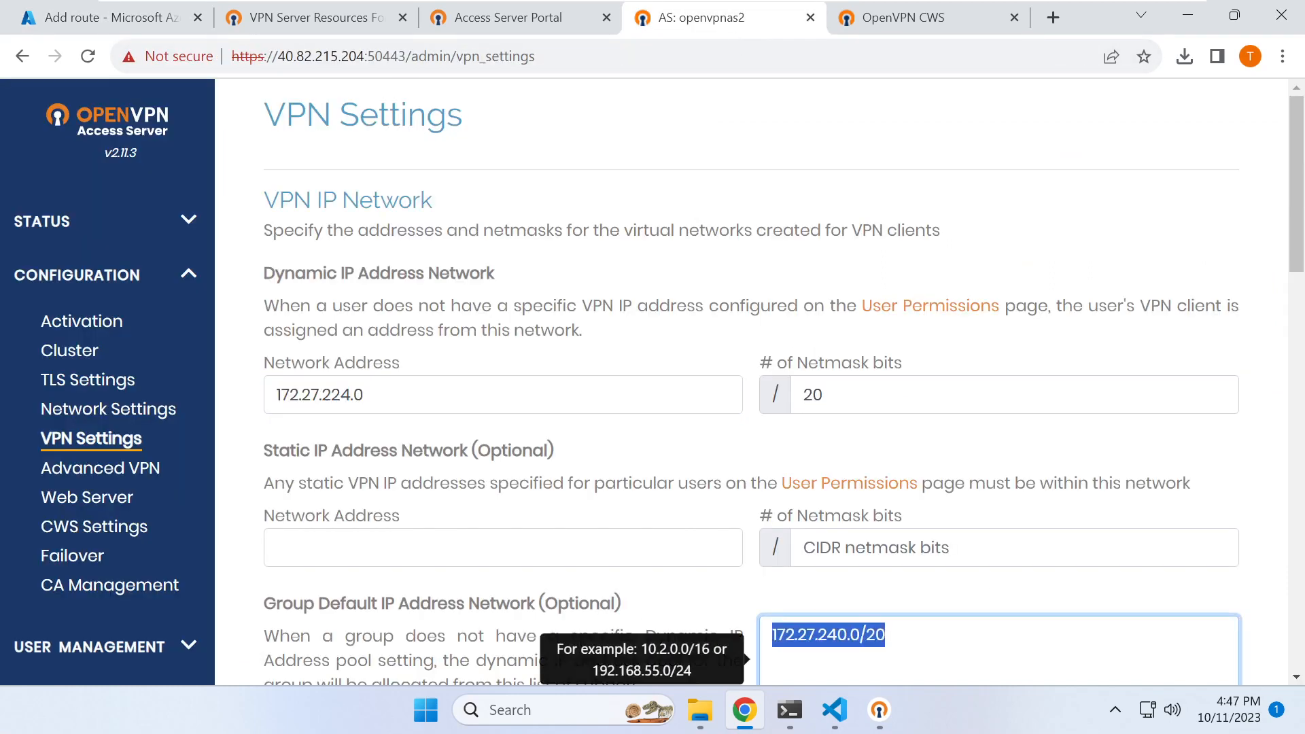
{"action": "scroll", "coordinate": [747, 381], "scroll_direction": "down", "scroll_amount": 3}
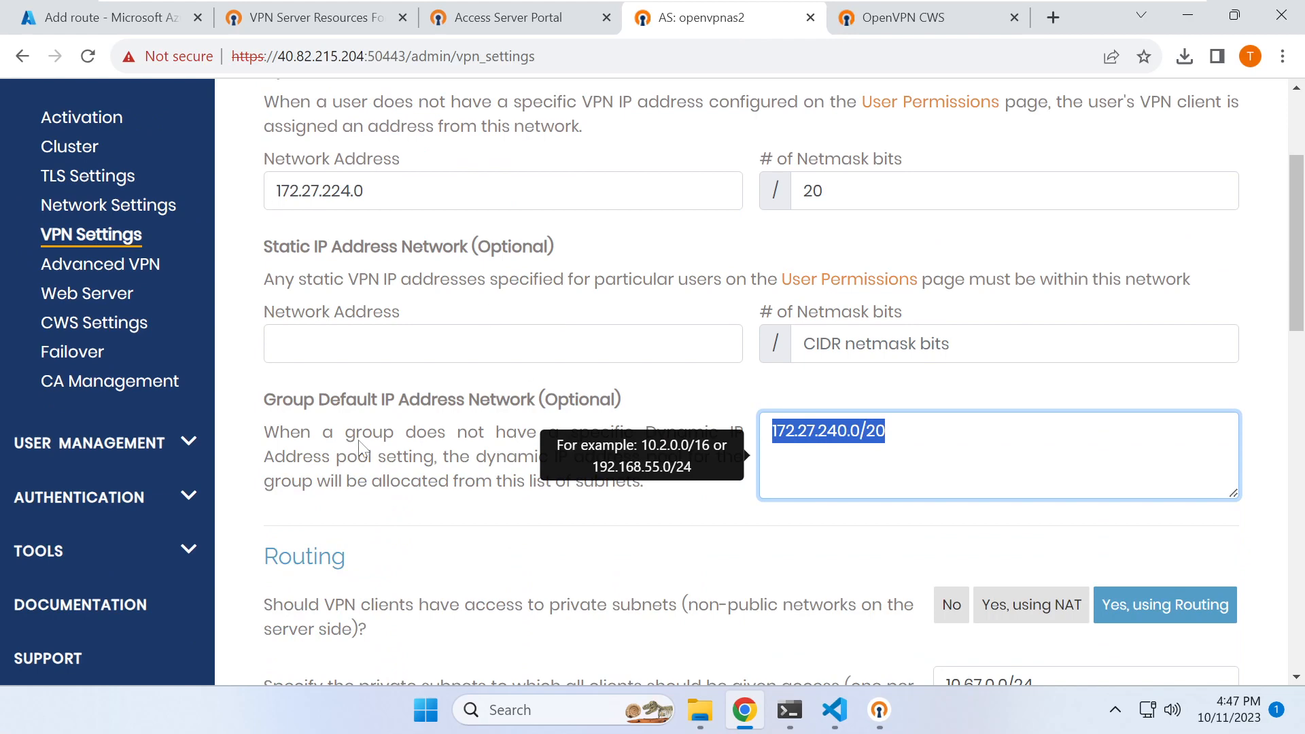
{"action": "left_click", "coordinate": [68, 13]}
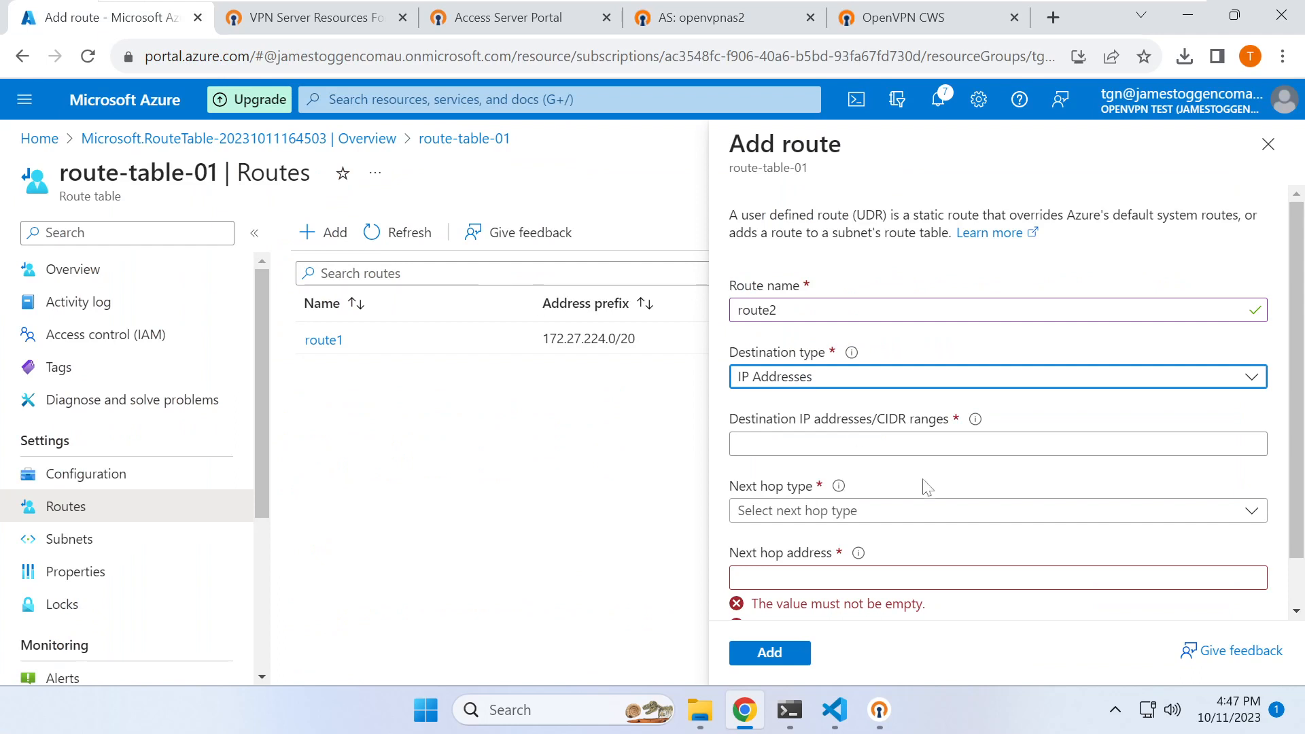
{"action": "left_click", "coordinate": [794, 443]}
{"action": "key", "text": "ctrl+v"}
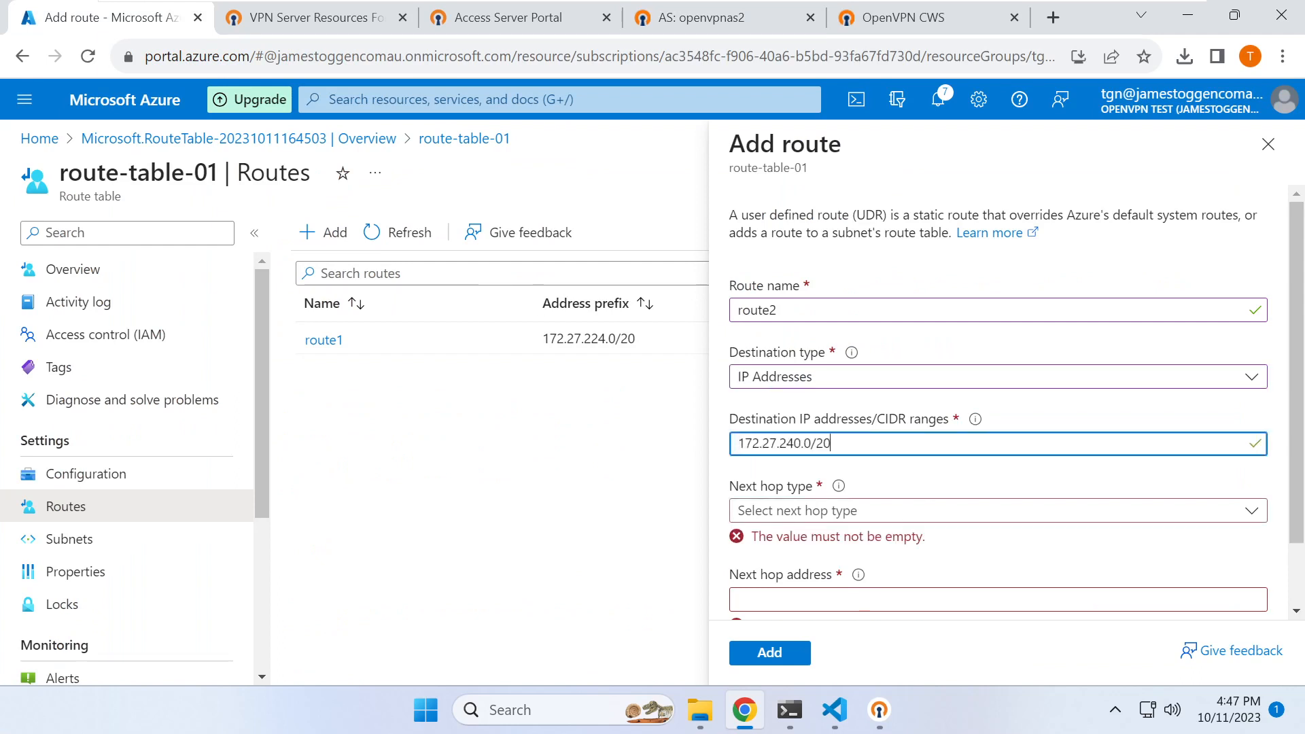
{"action": "key", "text": "ctrl+a"}
{"action": "left_click", "coordinate": [876, 441]}
Step: Send route2 to virtual appliance 10.67.0.4 and add it to the route table
{"action": "left_click", "coordinate": [828, 515]}
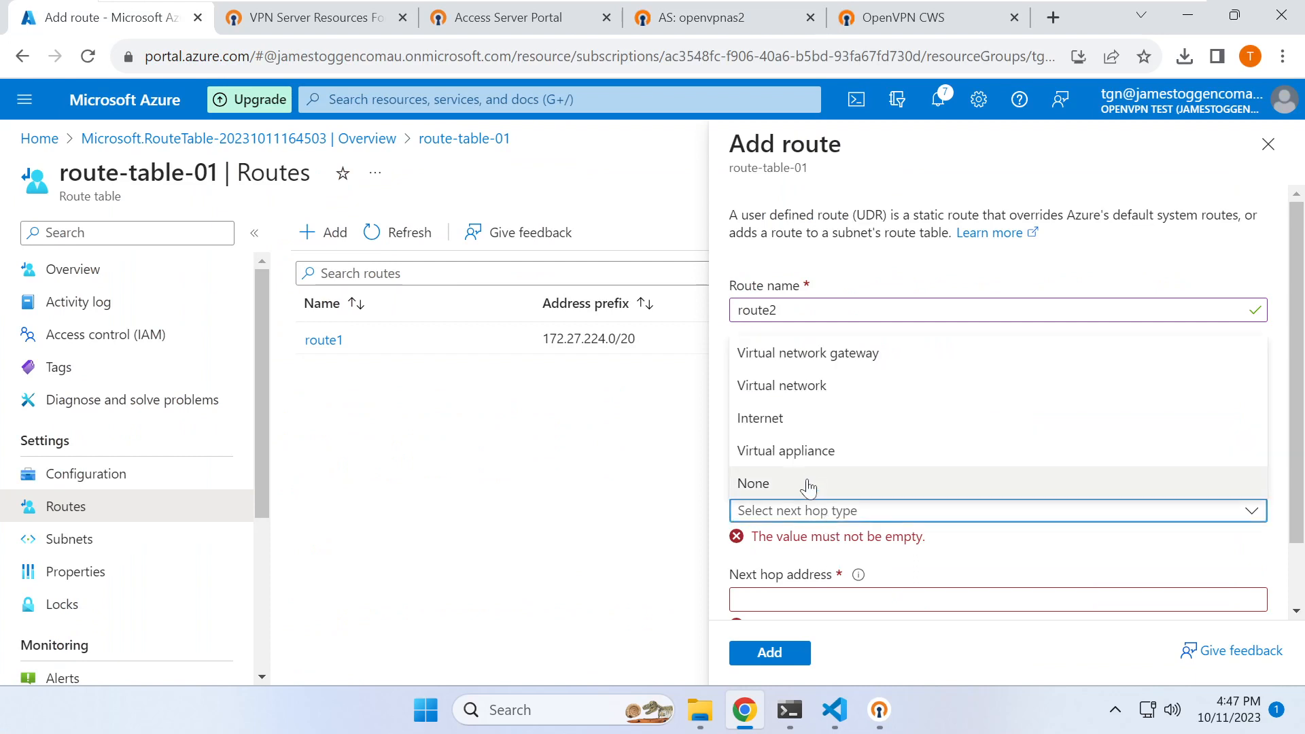
{"action": "left_click", "coordinate": [818, 452]}
{"action": "left_click", "coordinate": [816, 577]}
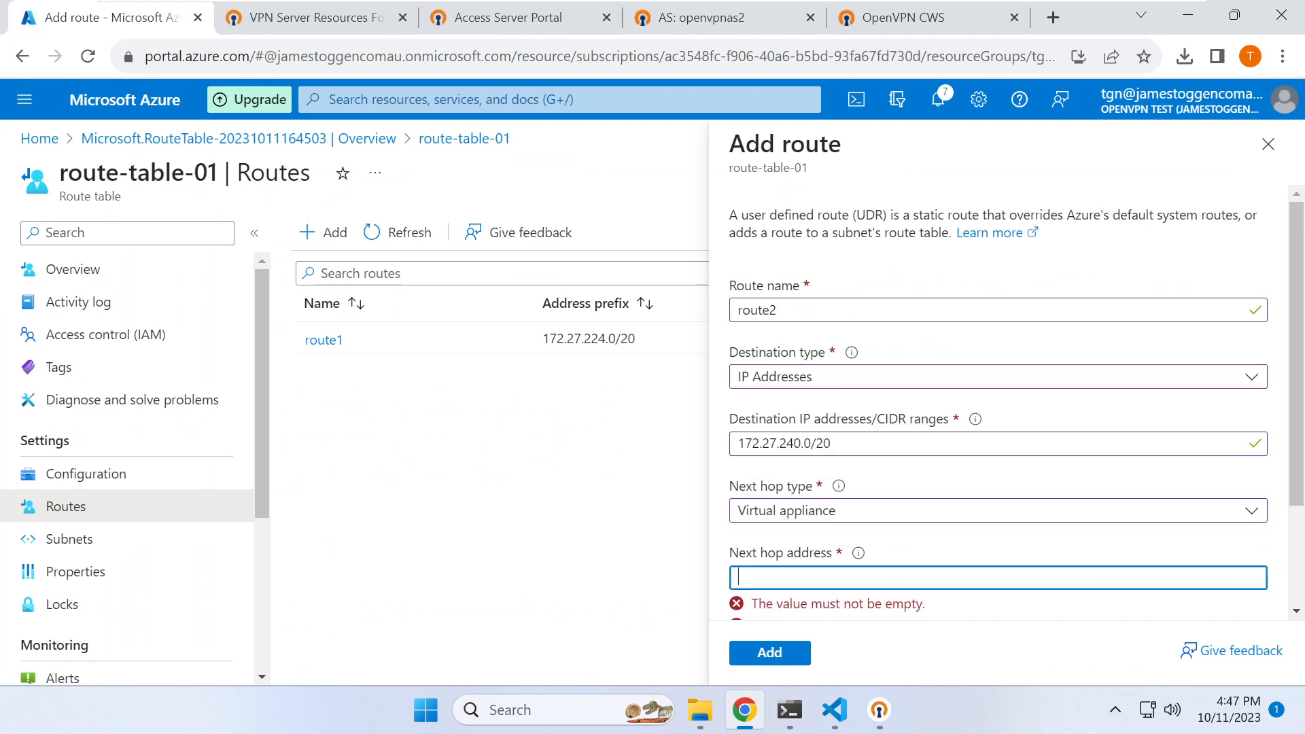
{"action": "type", "text": "10."}
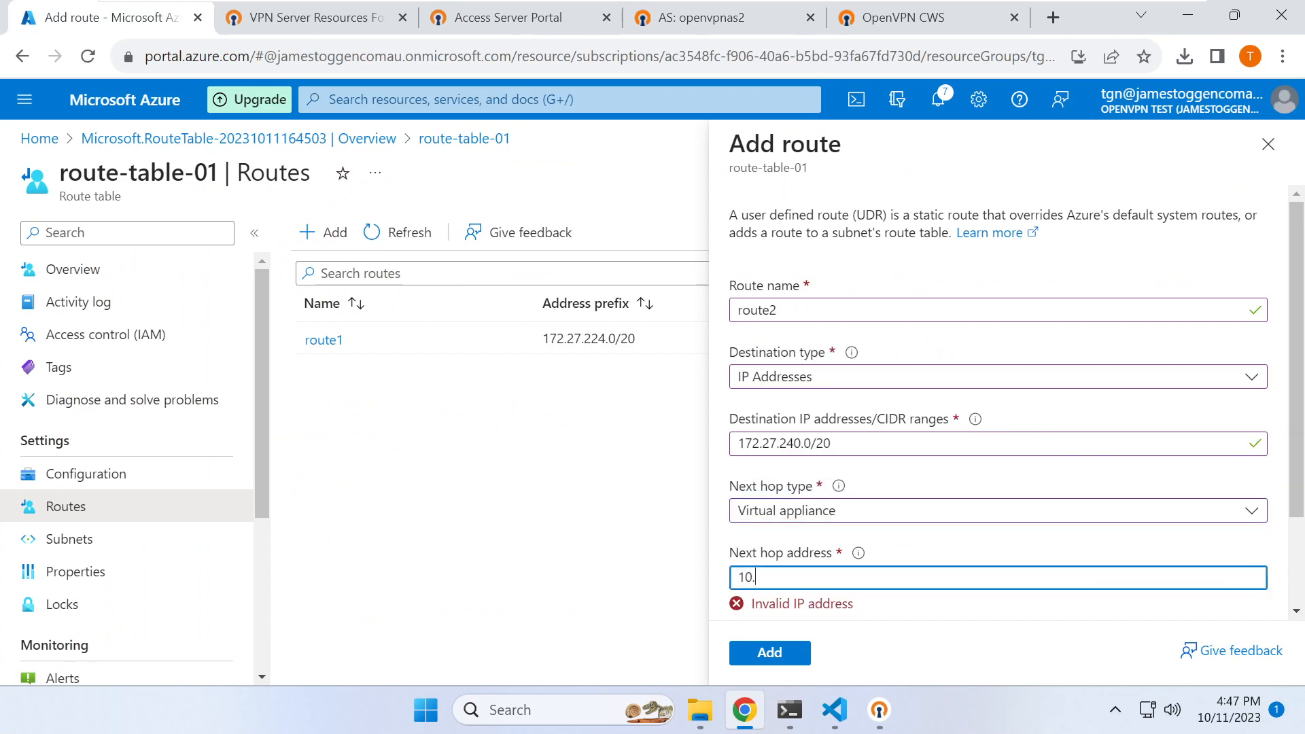
{"action": "type", "text": "67.0.4"}
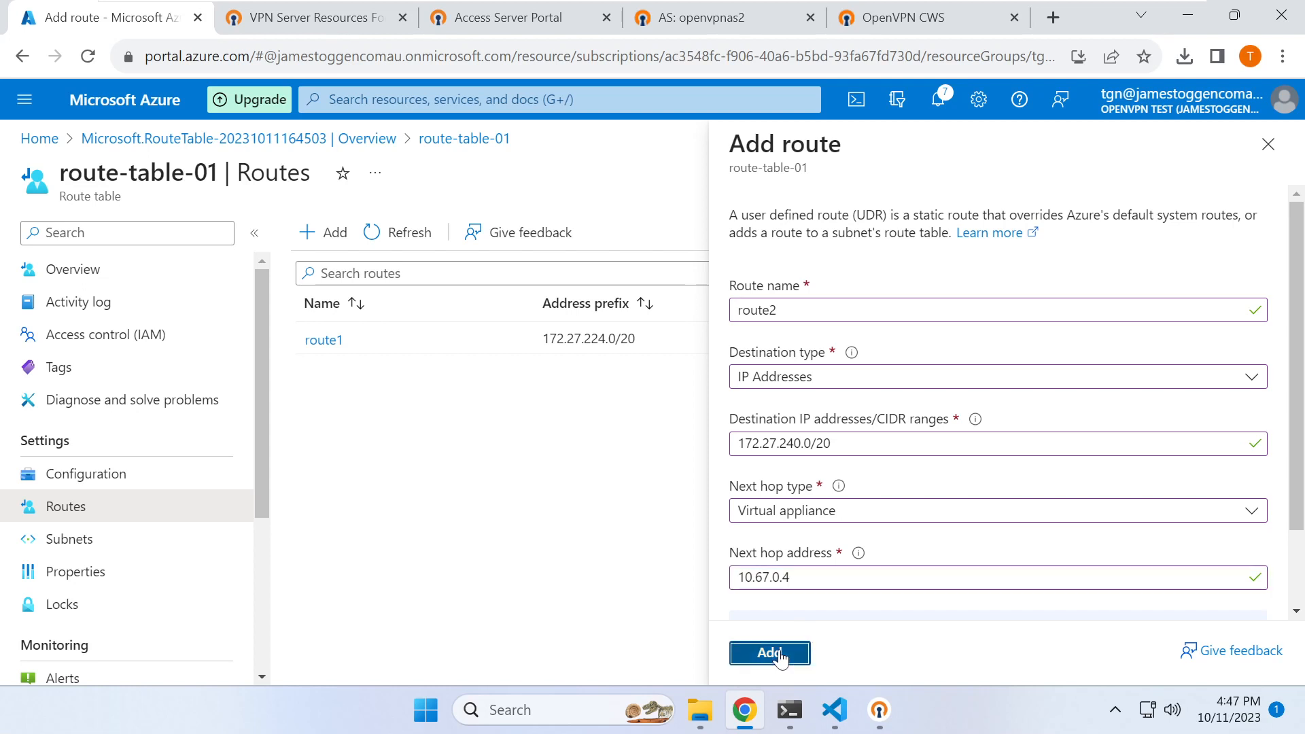
{"action": "left_click", "coordinate": [775, 654]}
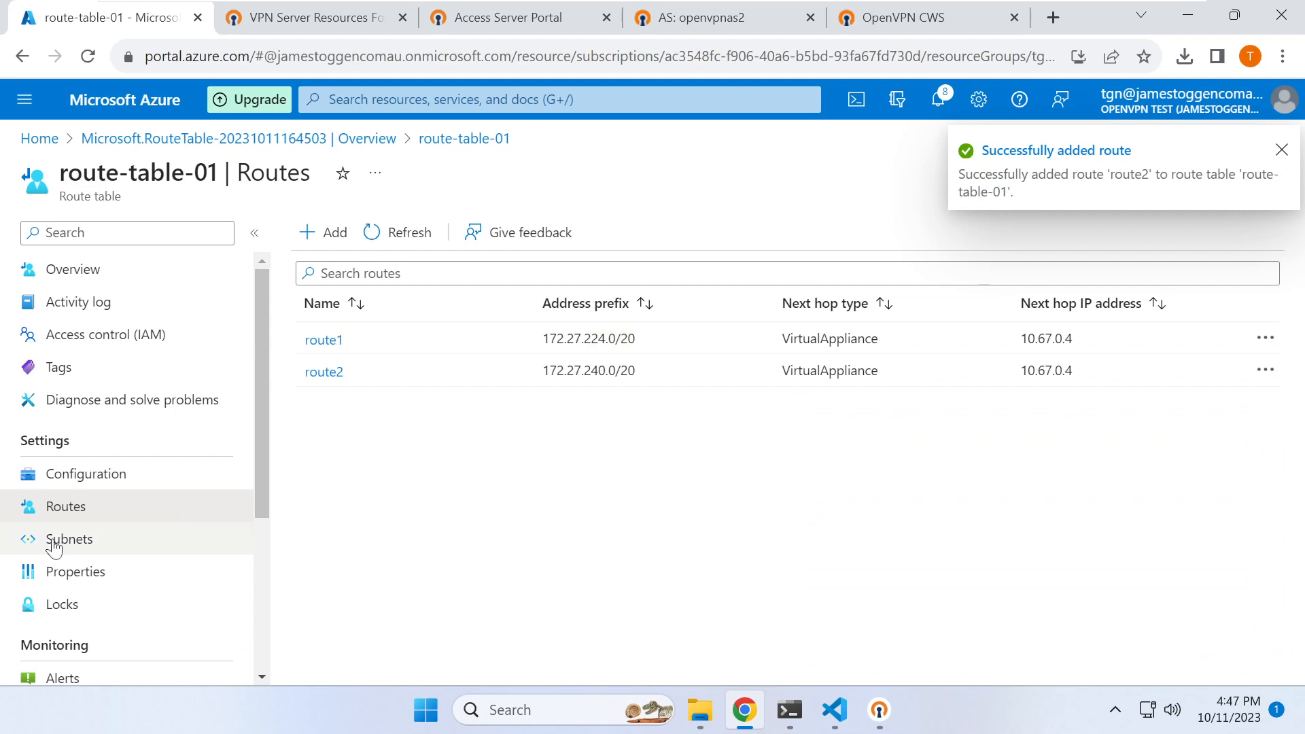
{"action": "left_click", "coordinate": [85, 547]}
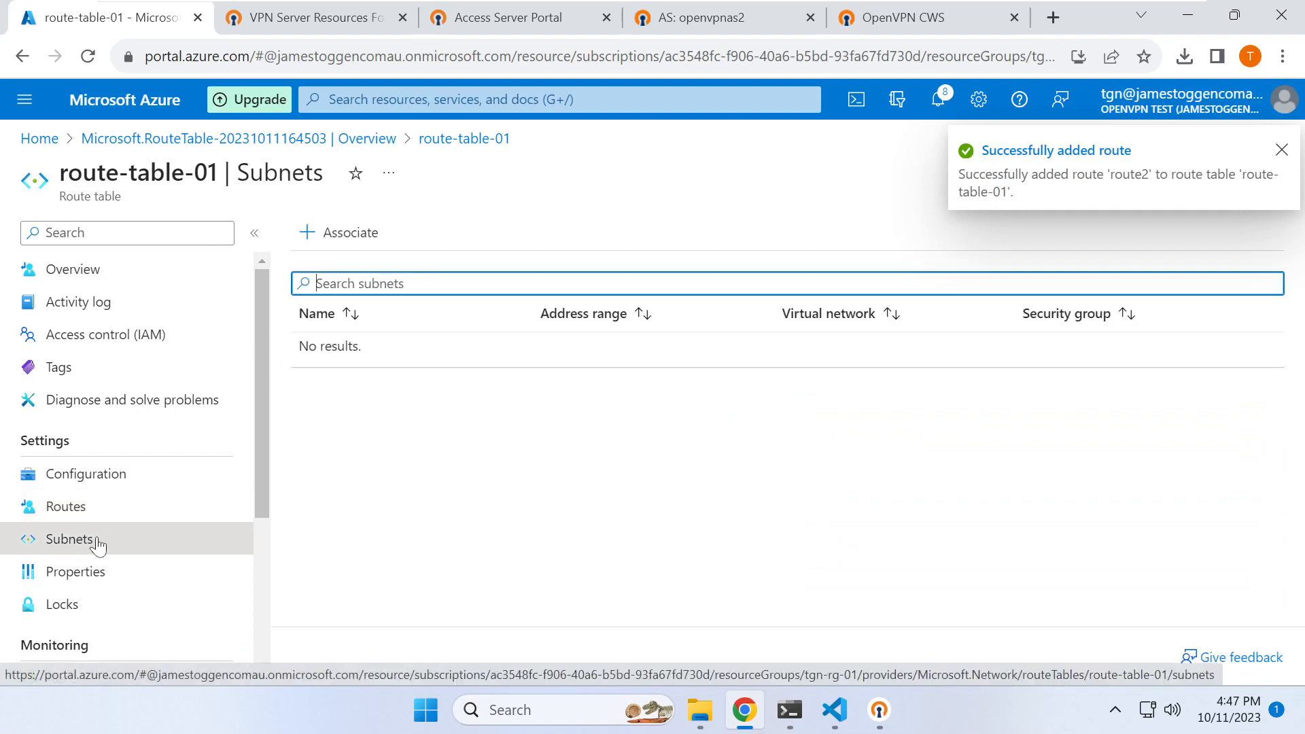
Step: Associate route-table-01 with the tgn-vnet-01/openas subnet
{"action": "left_click", "coordinate": [358, 231]}
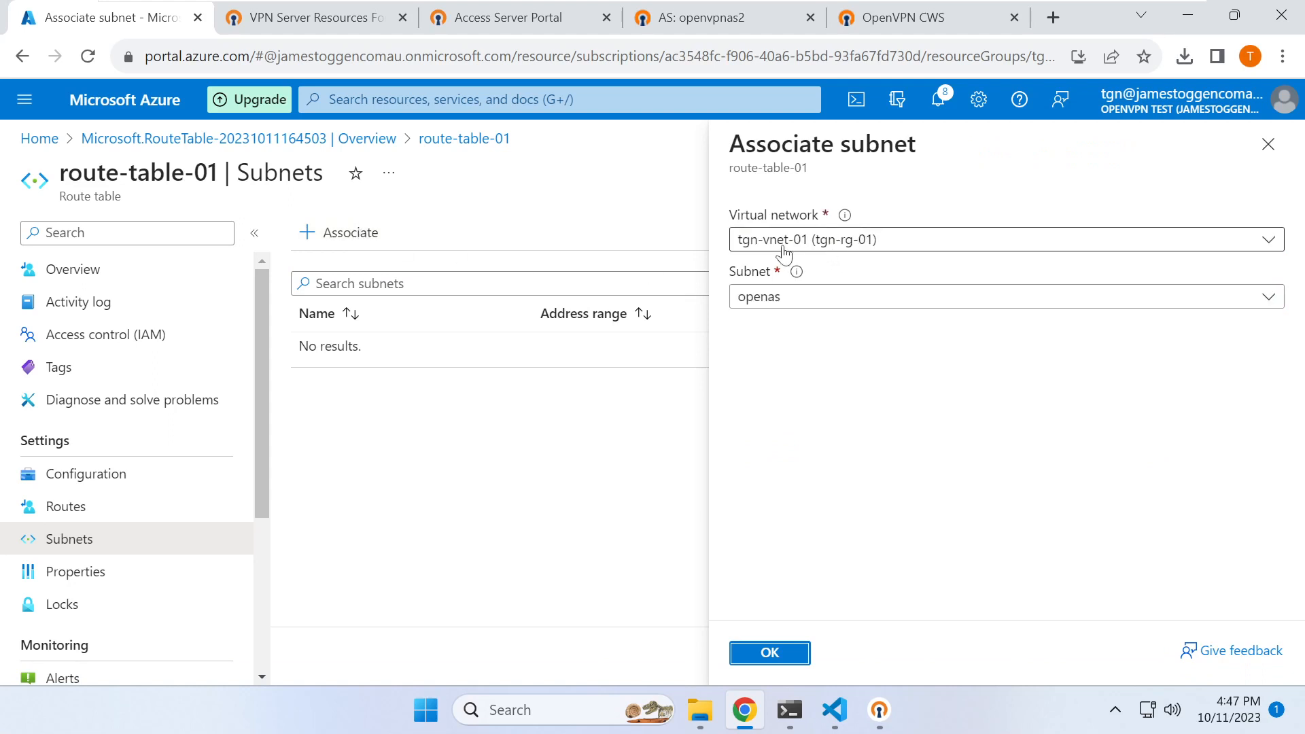
{"action": "left_click", "coordinate": [789, 246]}
{"action": "left_click", "coordinate": [788, 297]}
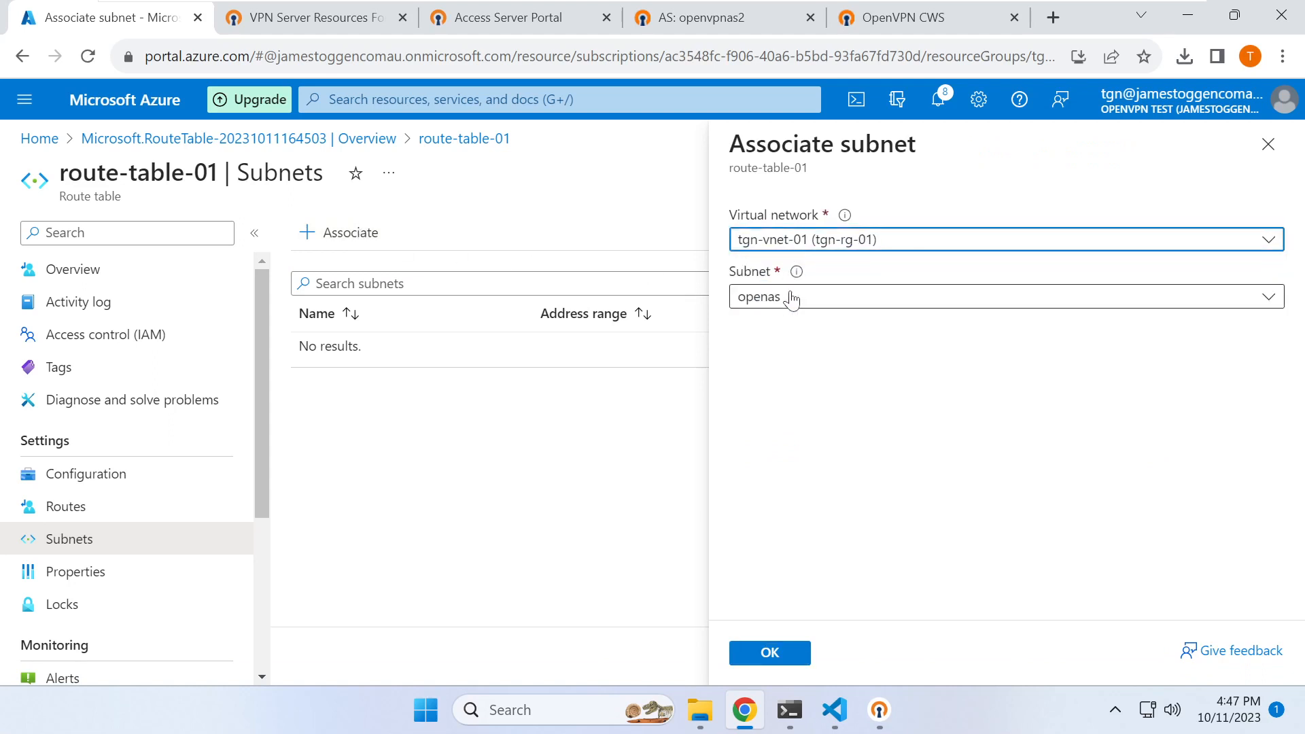
{"action": "left_click", "coordinate": [793, 297]}
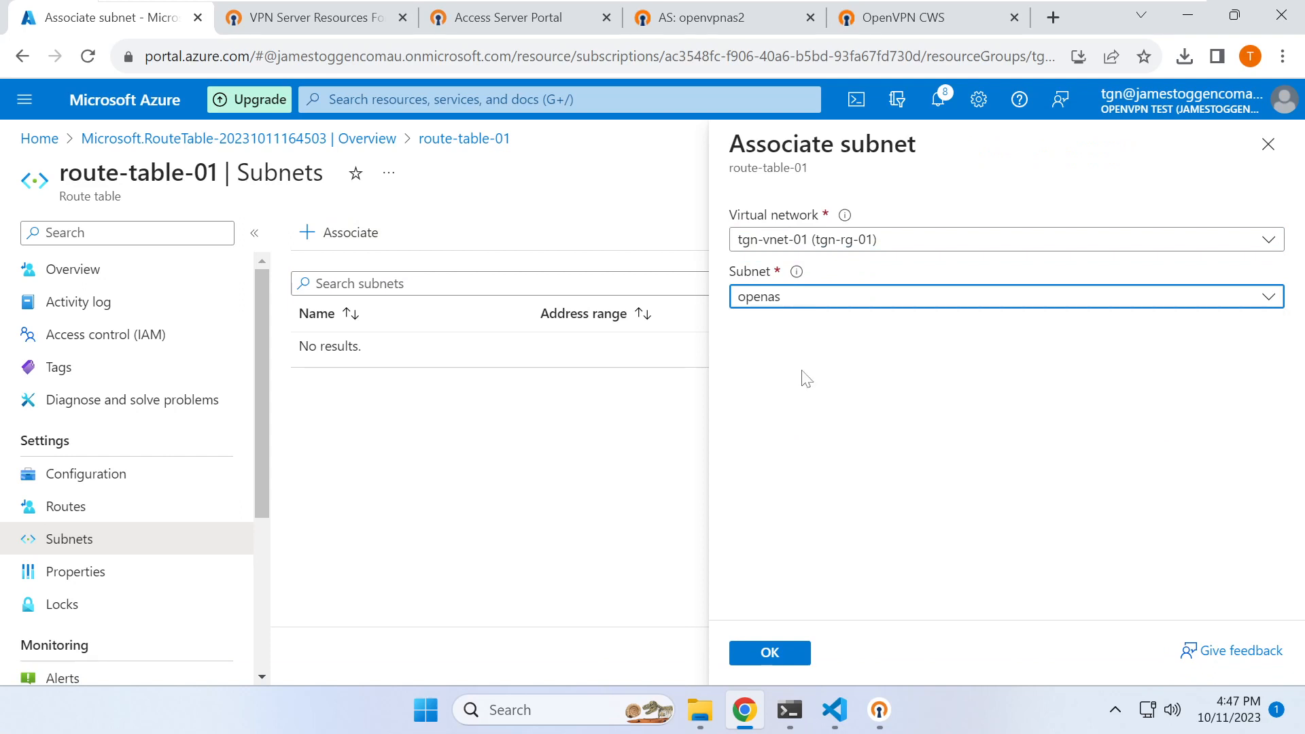
{"action": "left_click", "coordinate": [771, 653]}
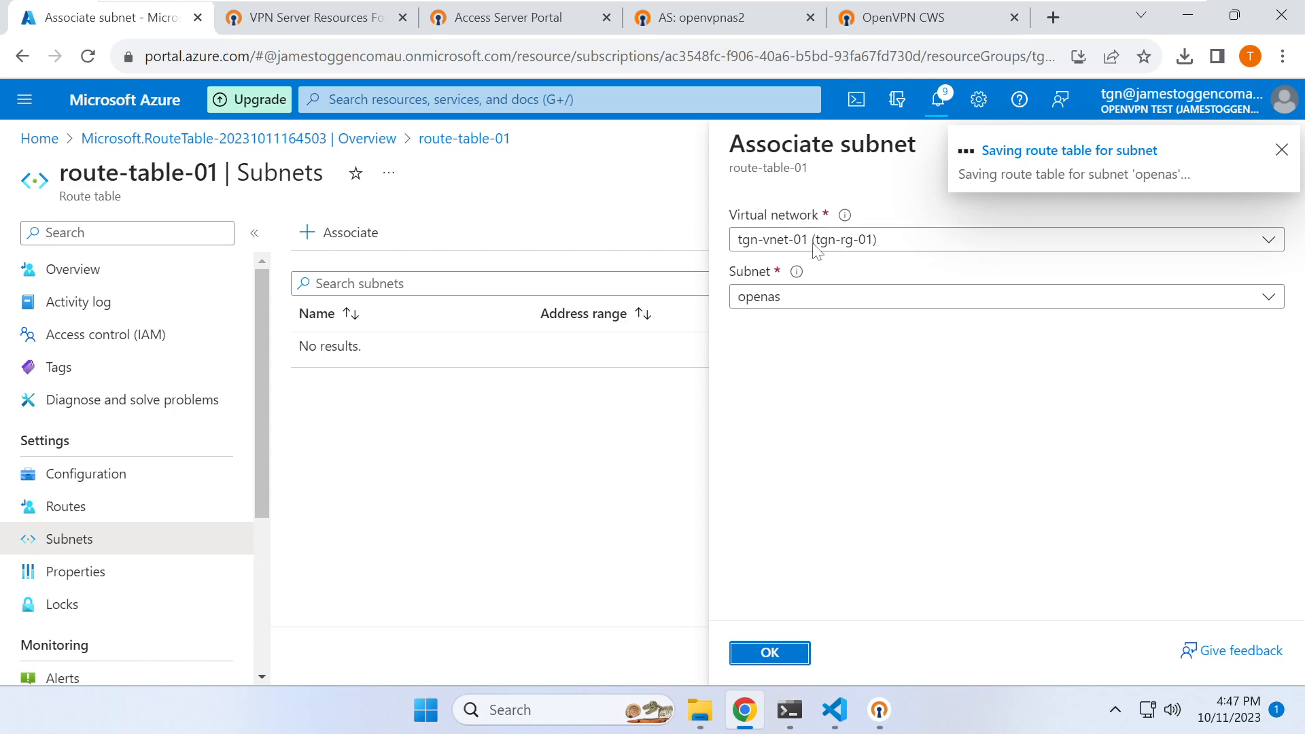
Step: Associate route-table-01 with the tgn-vnet-01/compute subnet as well
{"action": "left_click", "coordinate": [342, 231]}
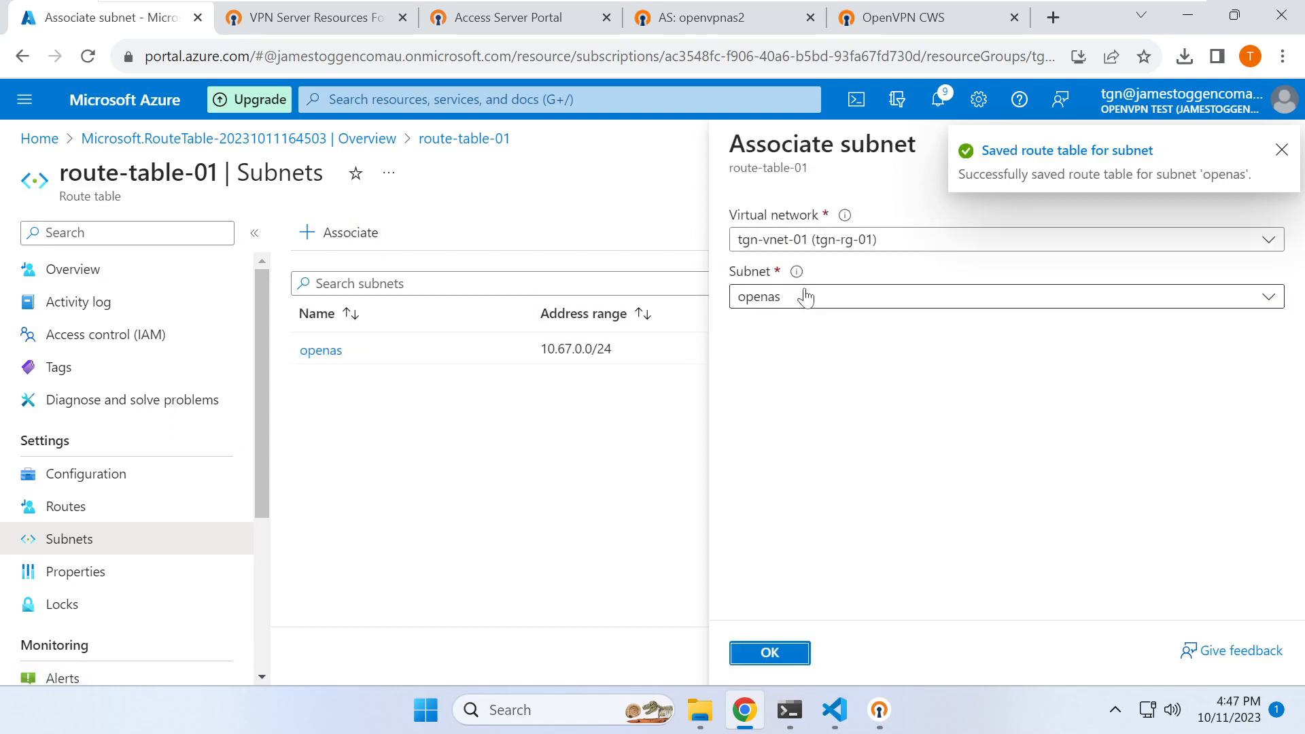
{"action": "left_click", "coordinate": [810, 304]}
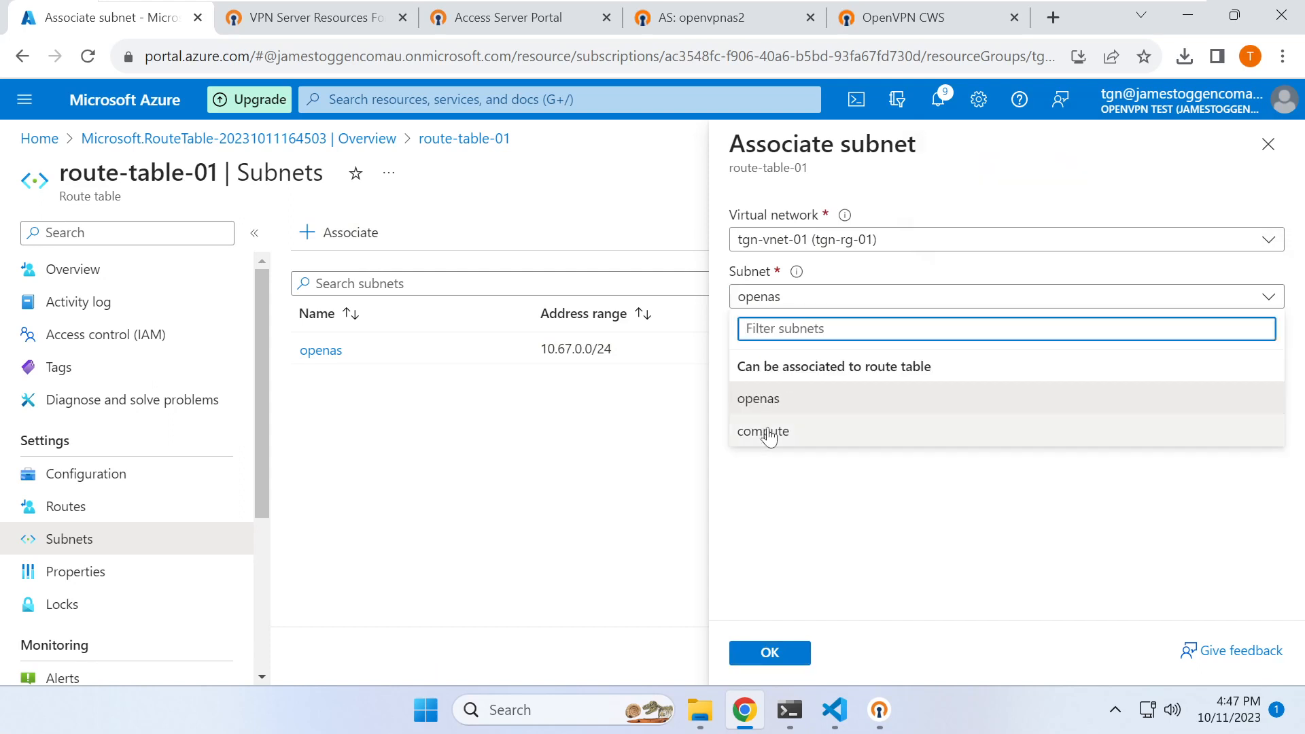
{"action": "left_click", "coordinate": [765, 431]}
{"action": "left_click", "coordinate": [790, 652]}
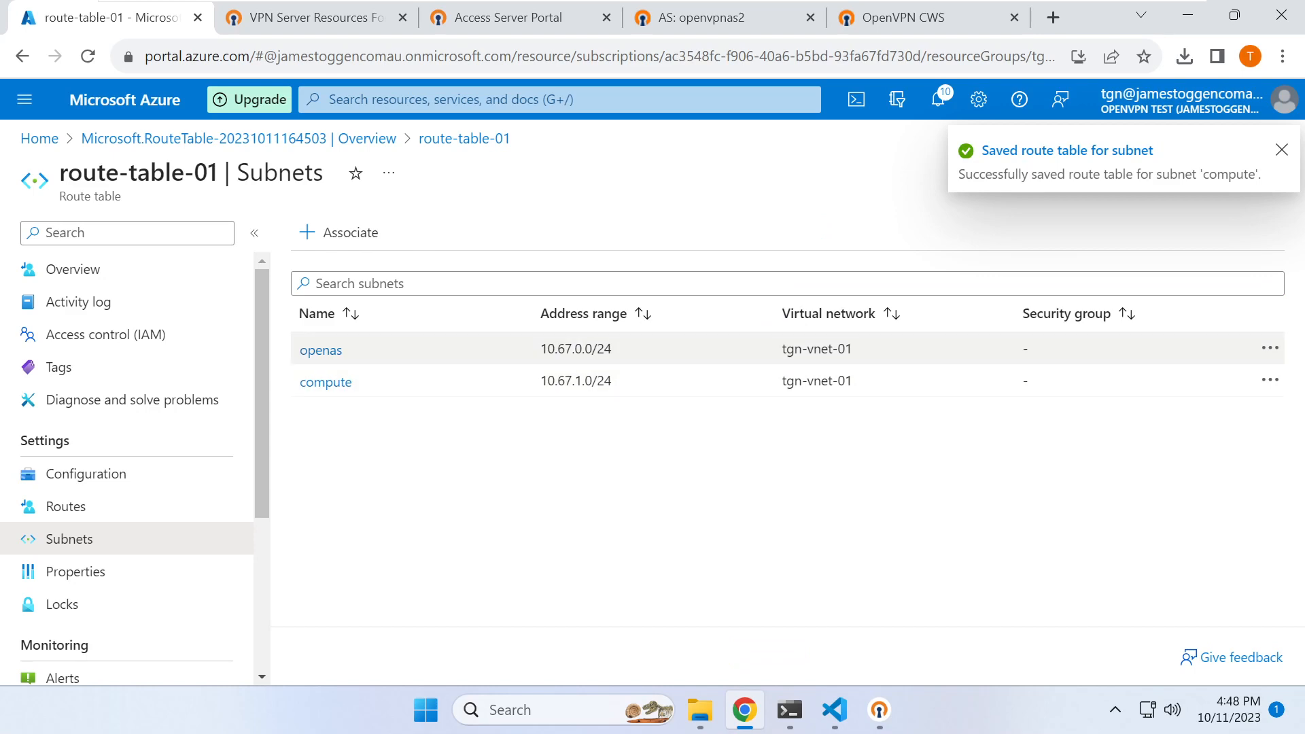
{"action": "left_click", "coordinate": [790, 710]}
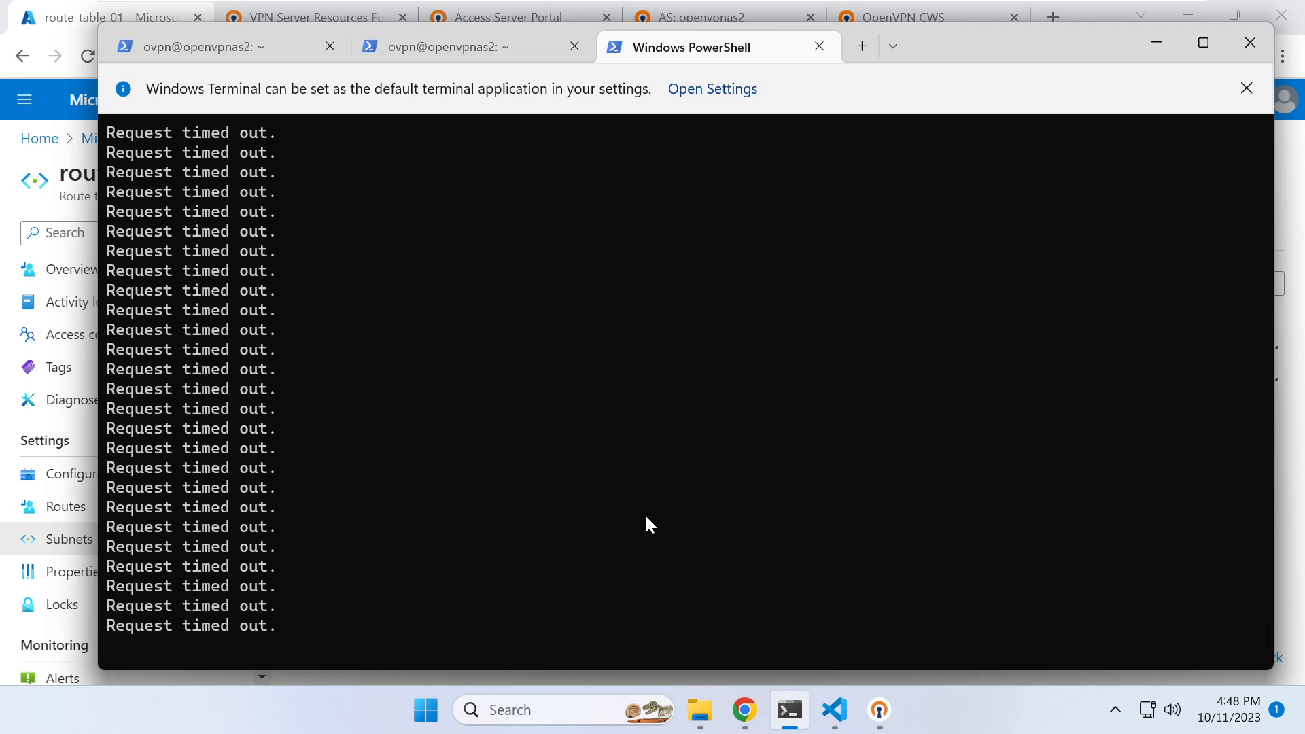
Step: Rerun ping 10.67.1.4 -t and confirm 7 of 7 replies with 0% loss
{"action": "key", "text": "ctrl+c"}
{"action": "key", "text": "Up"}
{"action": "key", "text": "Return"}
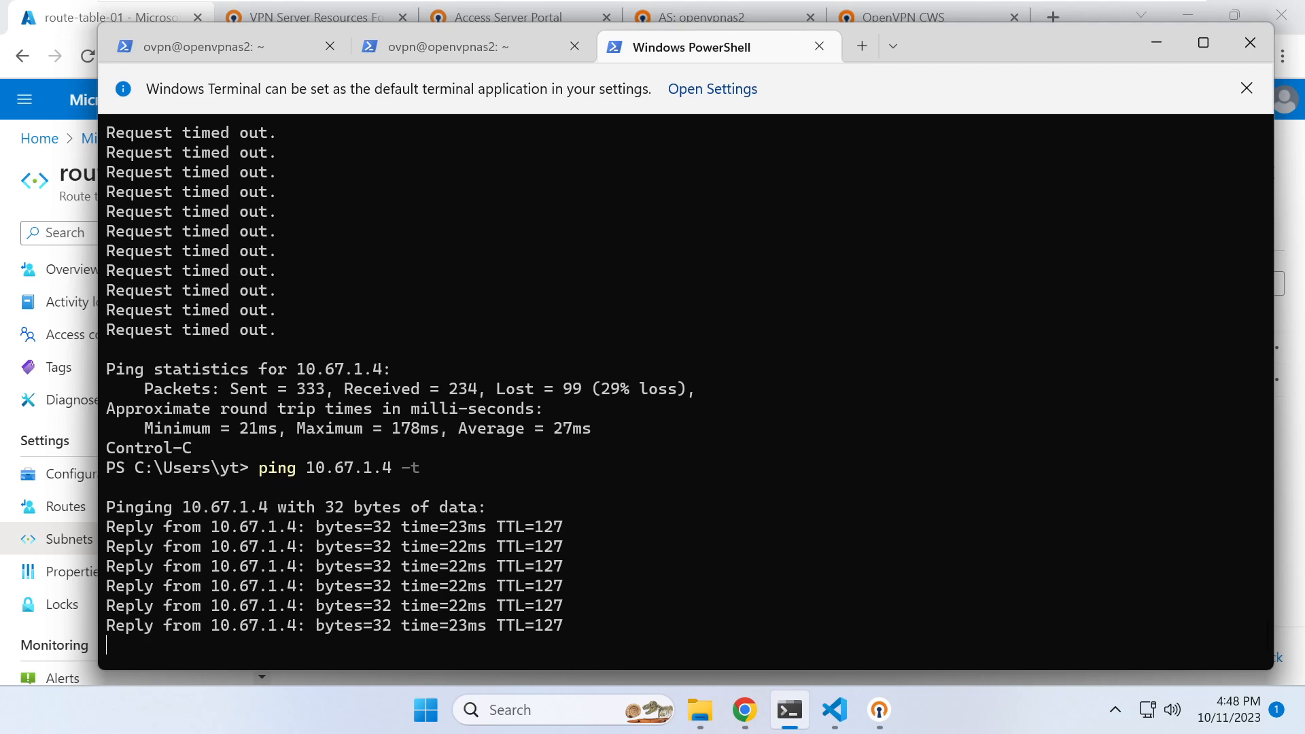
{"action": "key", "text": "ctrl+c"}
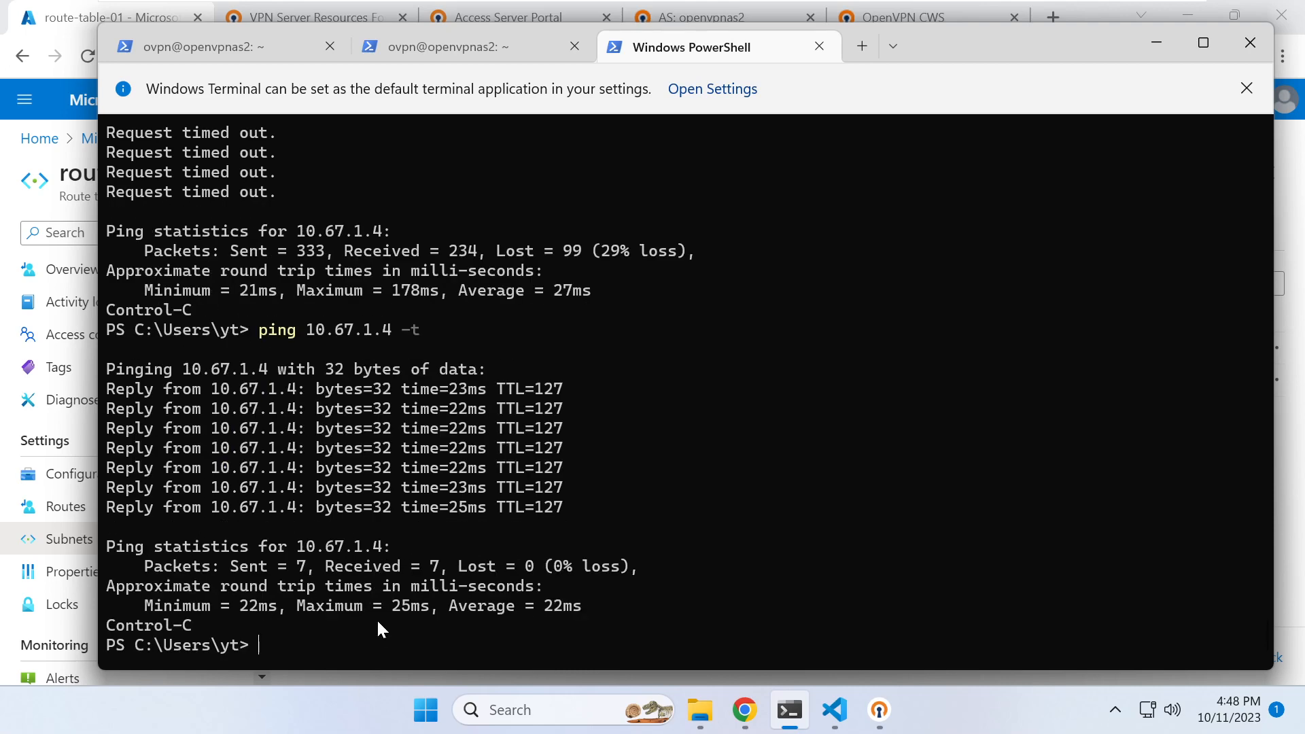
{"action": "left_click", "coordinate": [344, 718]}
{"action": "left_click", "coordinate": [80, 214]}
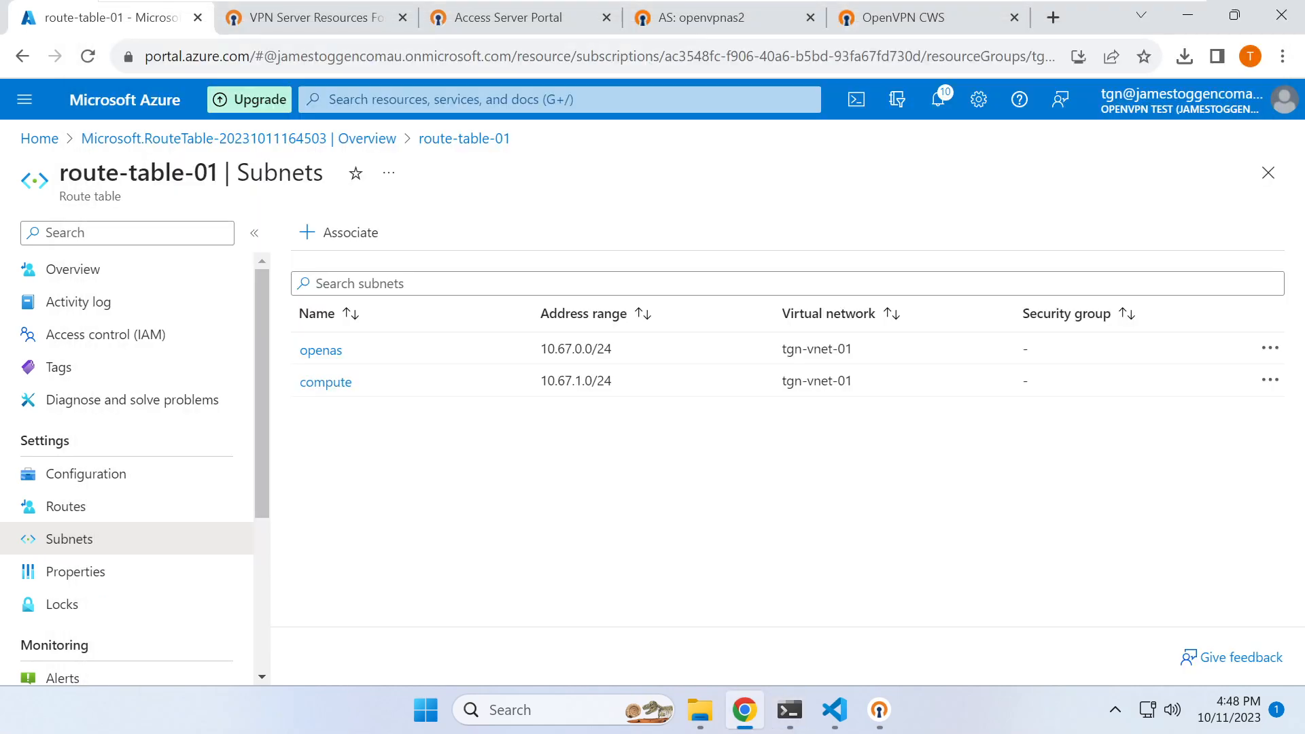
Step: Open openvpn1's More Settings on User Permissions, showing routing access to 10.67.1.4/32
{"action": "left_click", "coordinate": [704, 17]}
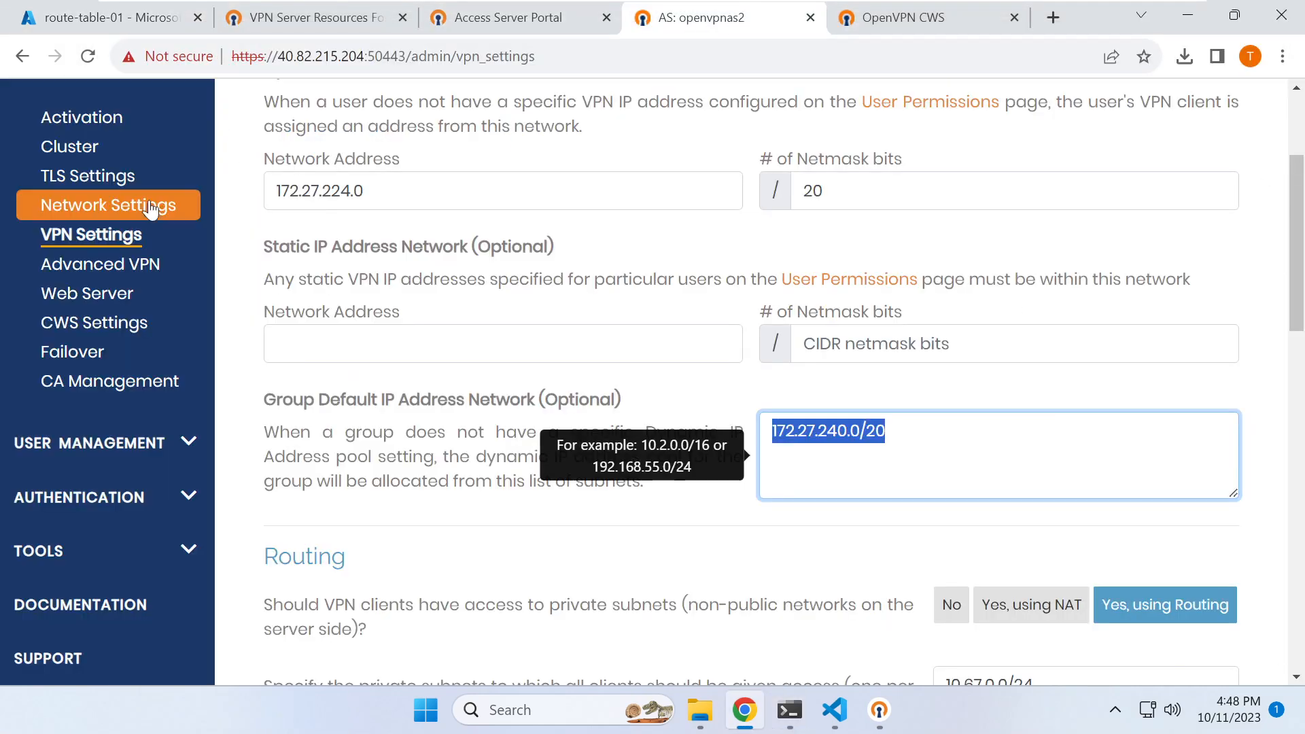
{"action": "scroll", "coordinate": [128, 200], "scroll_direction": "up", "scroll_amount": 3}
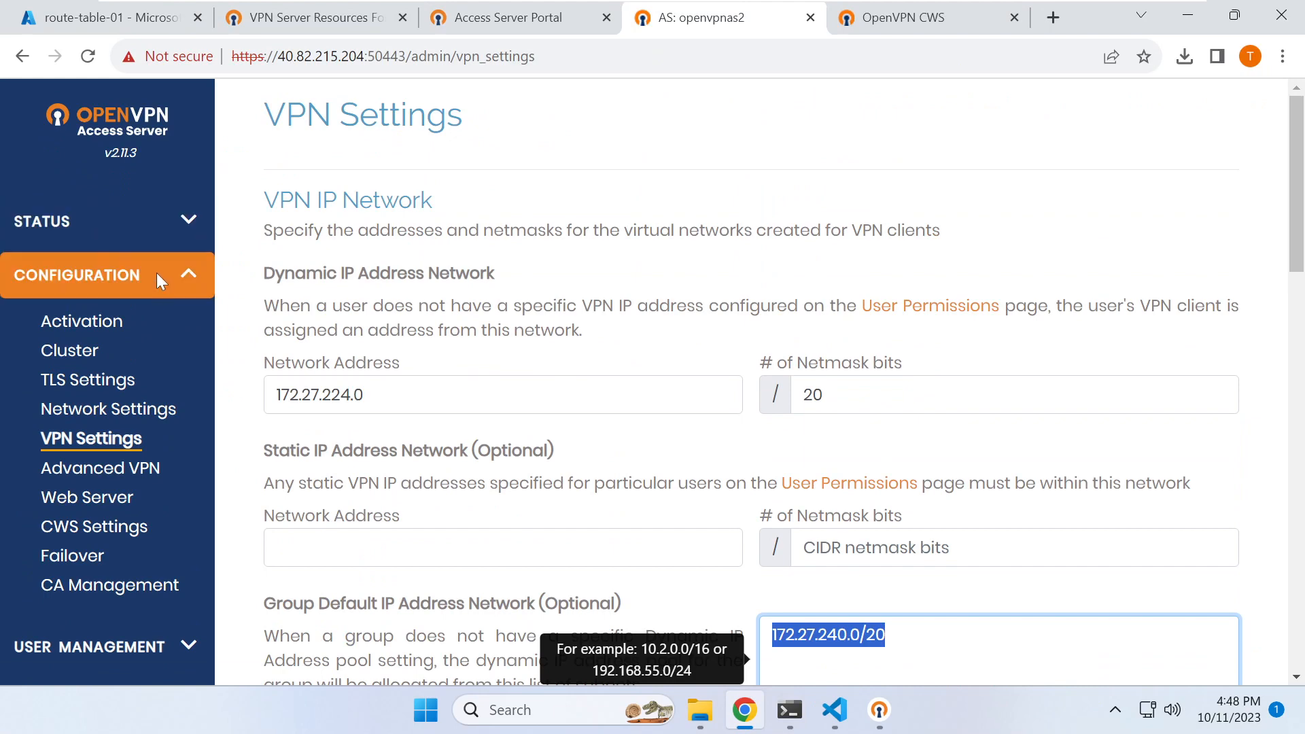
{"action": "scroll", "coordinate": [156, 272], "scroll_direction": "down", "scroll_amount": 3}
{"action": "left_click", "coordinate": [143, 338]}
{"action": "scroll", "coordinate": [140, 182], "scroll_direction": "up", "scroll_amount": 2}
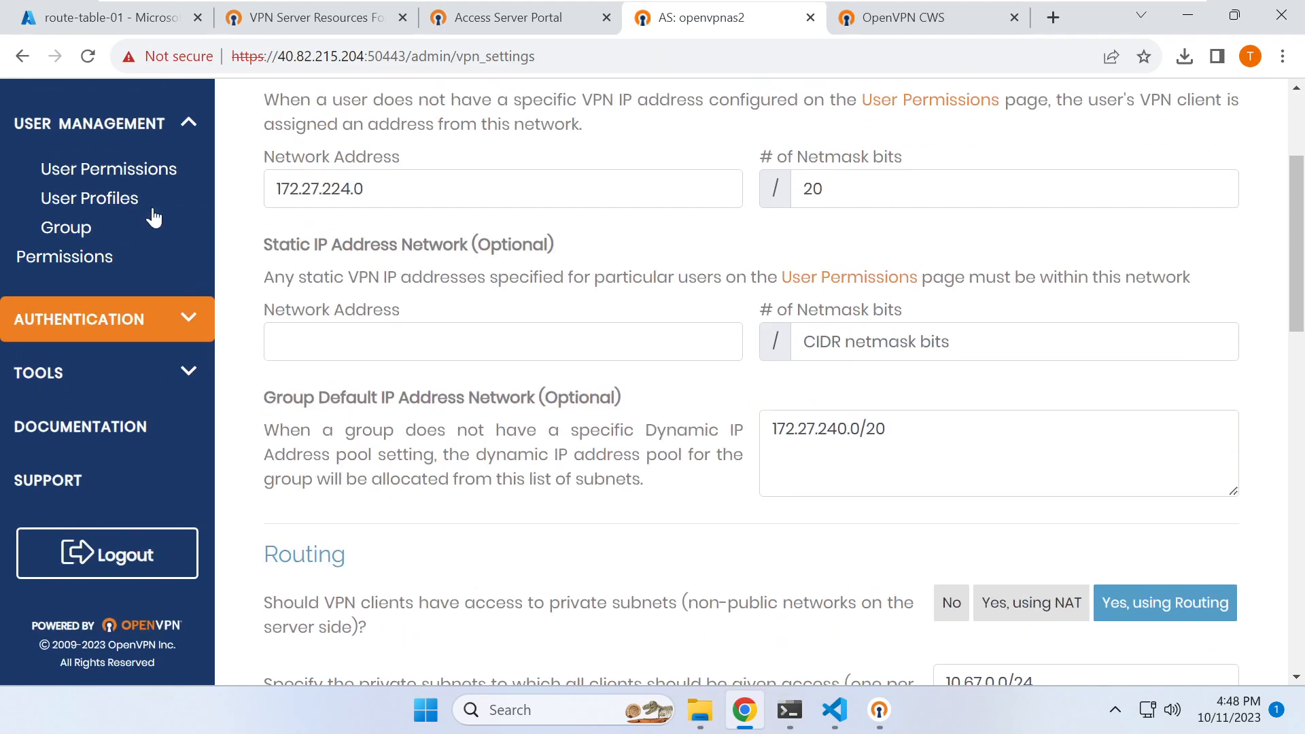
{"action": "left_click", "coordinate": [140, 171]}
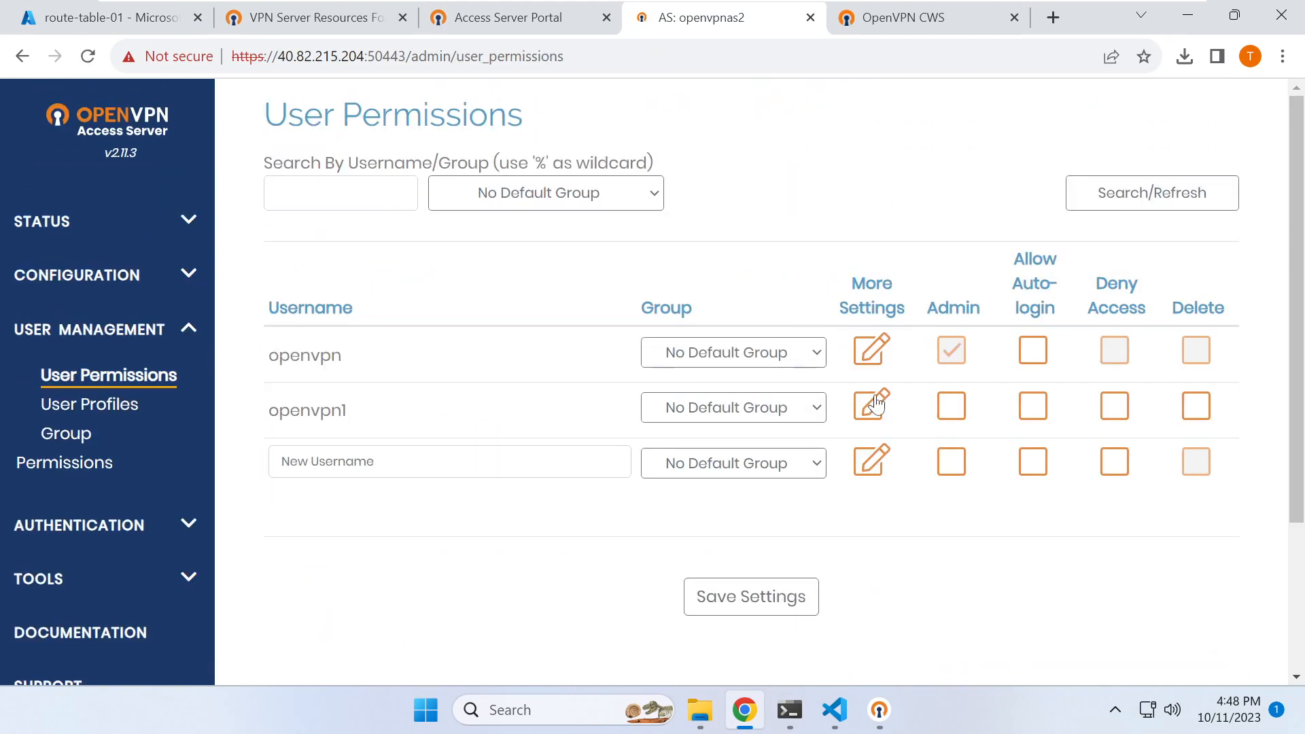
{"action": "left_click", "coordinate": [870, 413]}
{"action": "scroll", "coordinate": [843, 425], "scroll_direction": "down", "scroll_amount": 3}
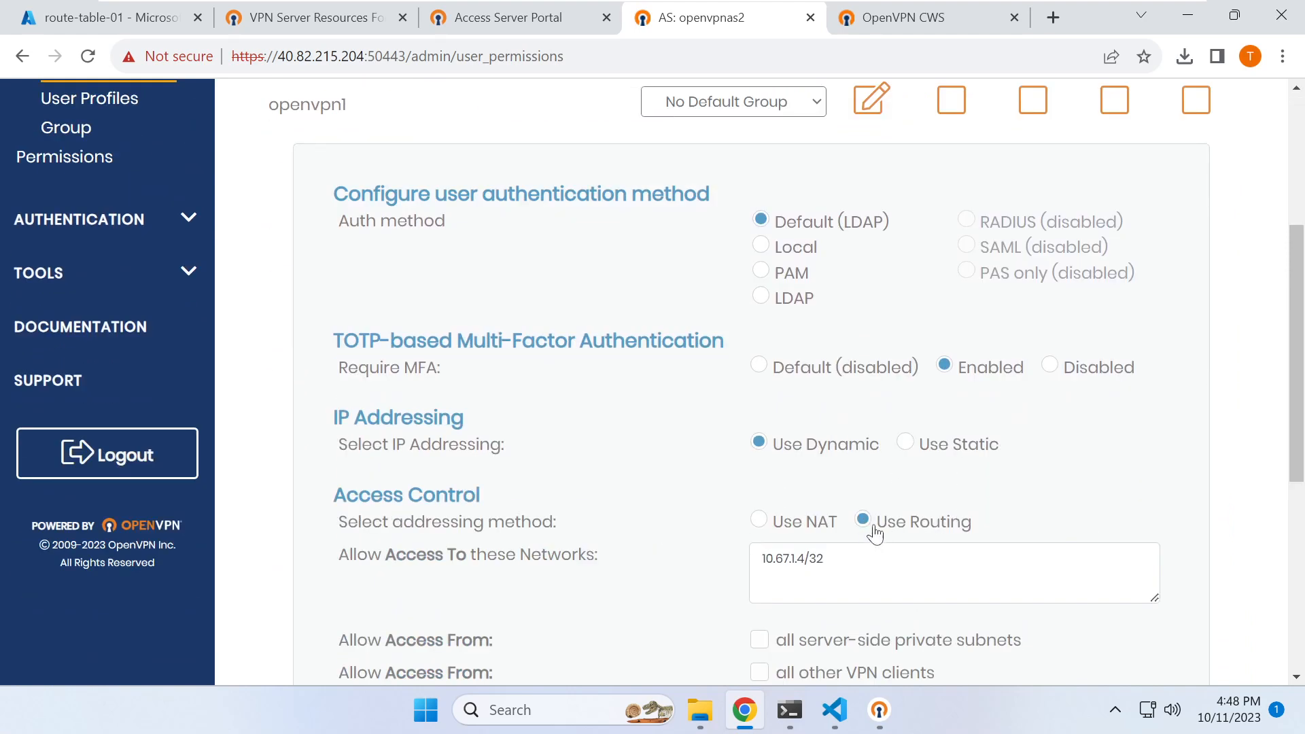
{"action": "left_click", "coordinate": [790, 710]}
Step: Launch remote desktop to 10.67.1.4 with mstsc /v:10.67.1.4, then minimize the session
{"action": "type", "text": "mstsc /v:"}
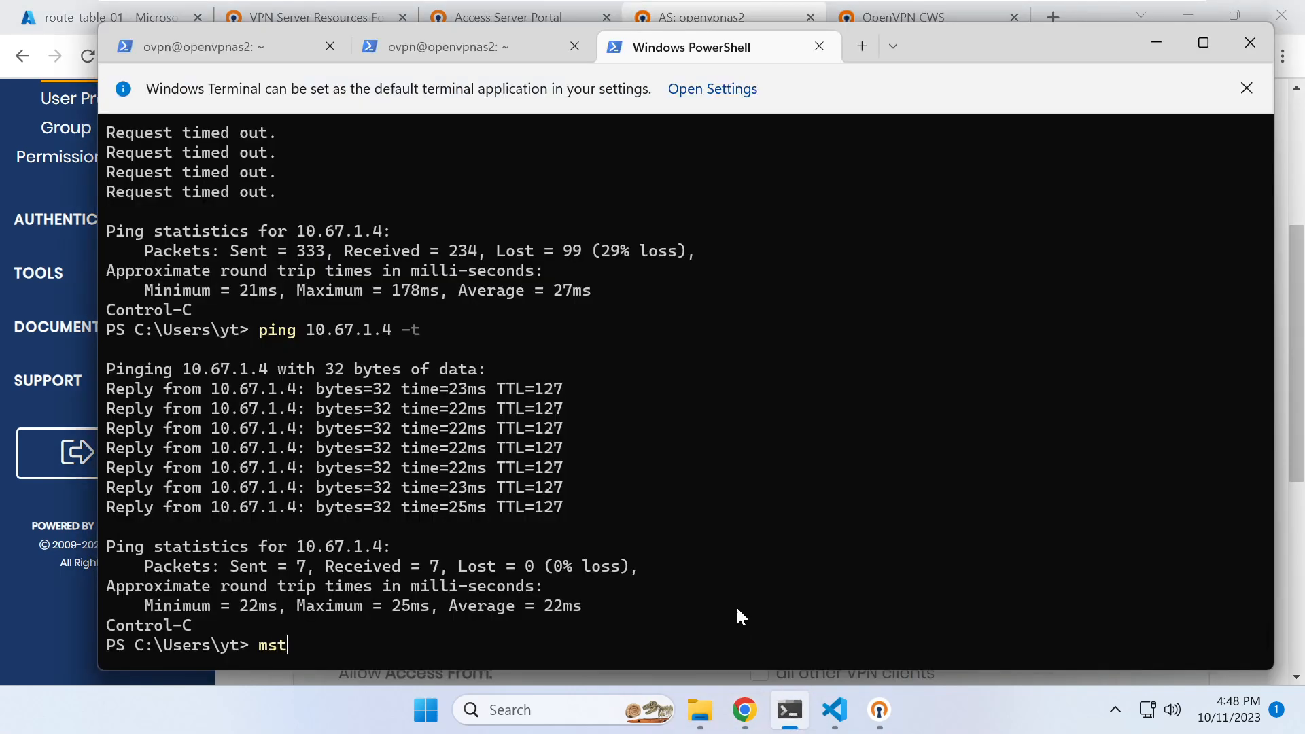
{"action": "type", "text": "10.67.1.4"}
{"action": "key", "text": "Return"}
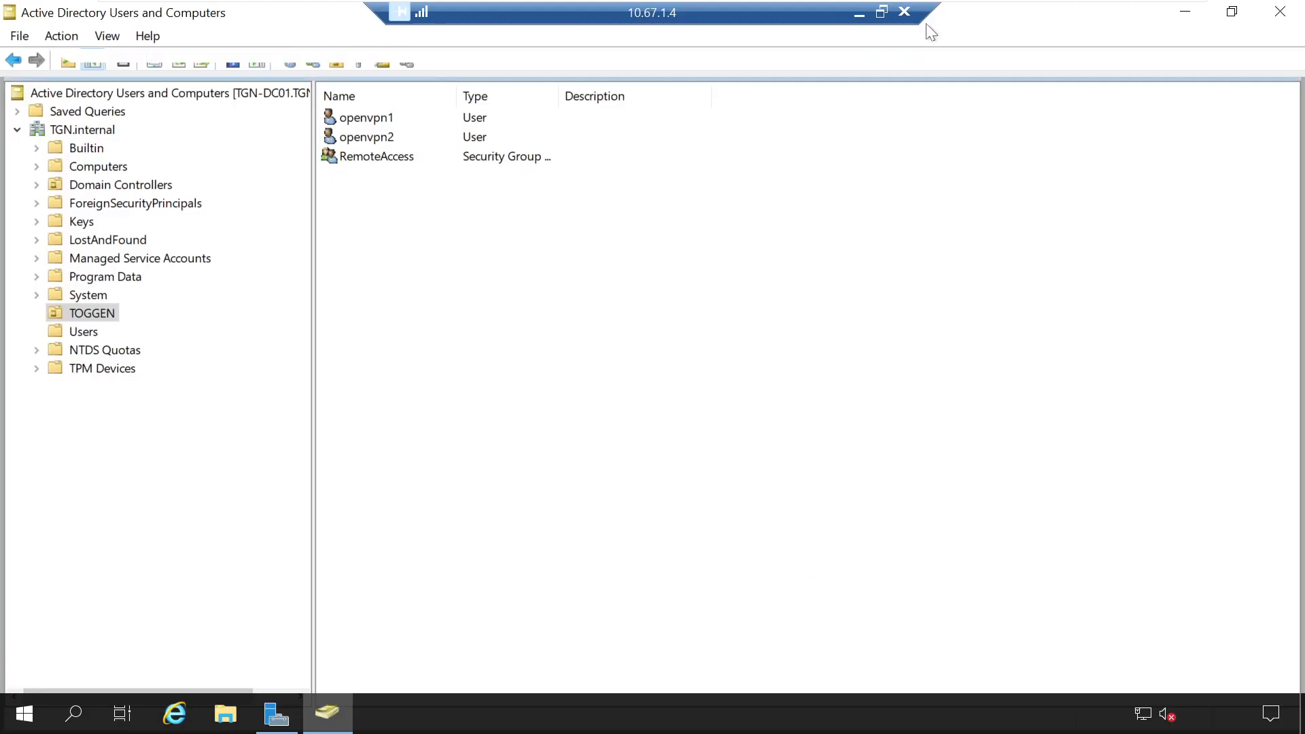
{"action": "left_click", "coordinate": [858, 14]}
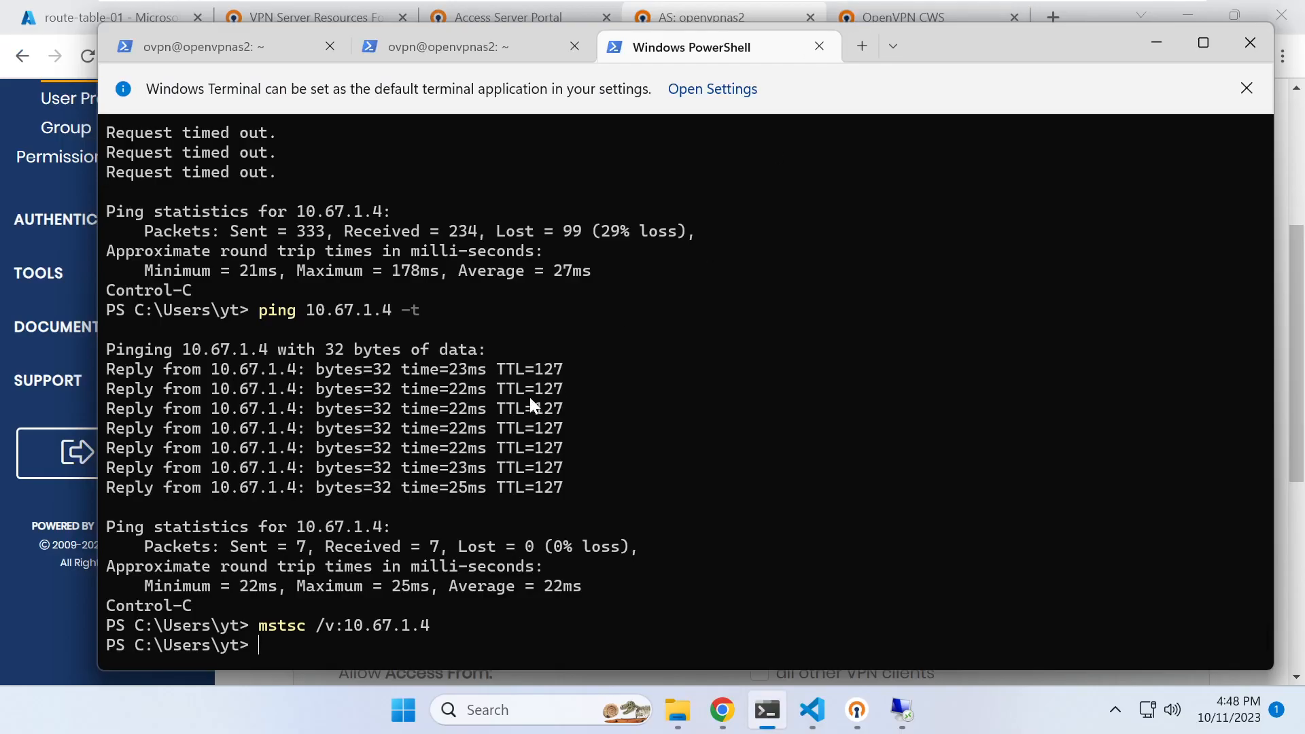
{"action": "left_click", "coordinate": [51, 597]}
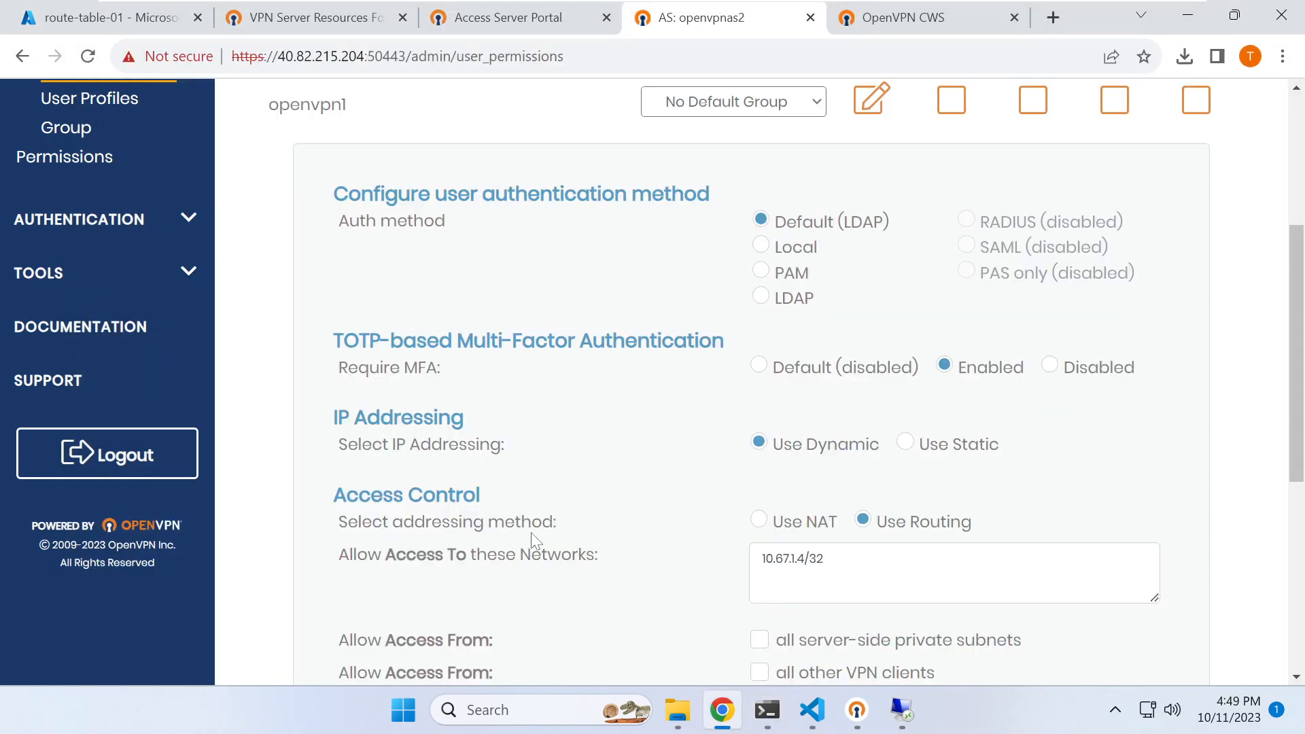
{"action": "scroll", "coordinate": [544, 533], "scroll_direction": "up", "scroll_amount": 5}
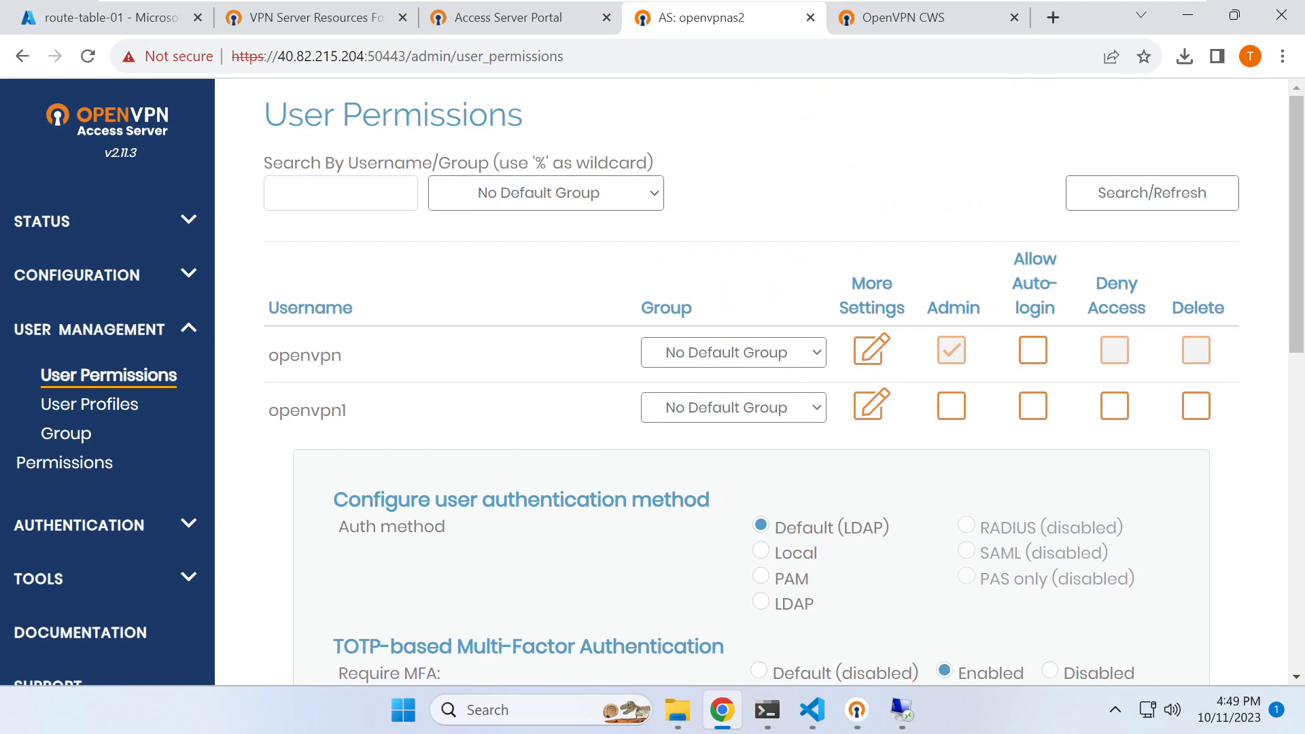
{"action": "double_click", "coordinate": [307, 410]}
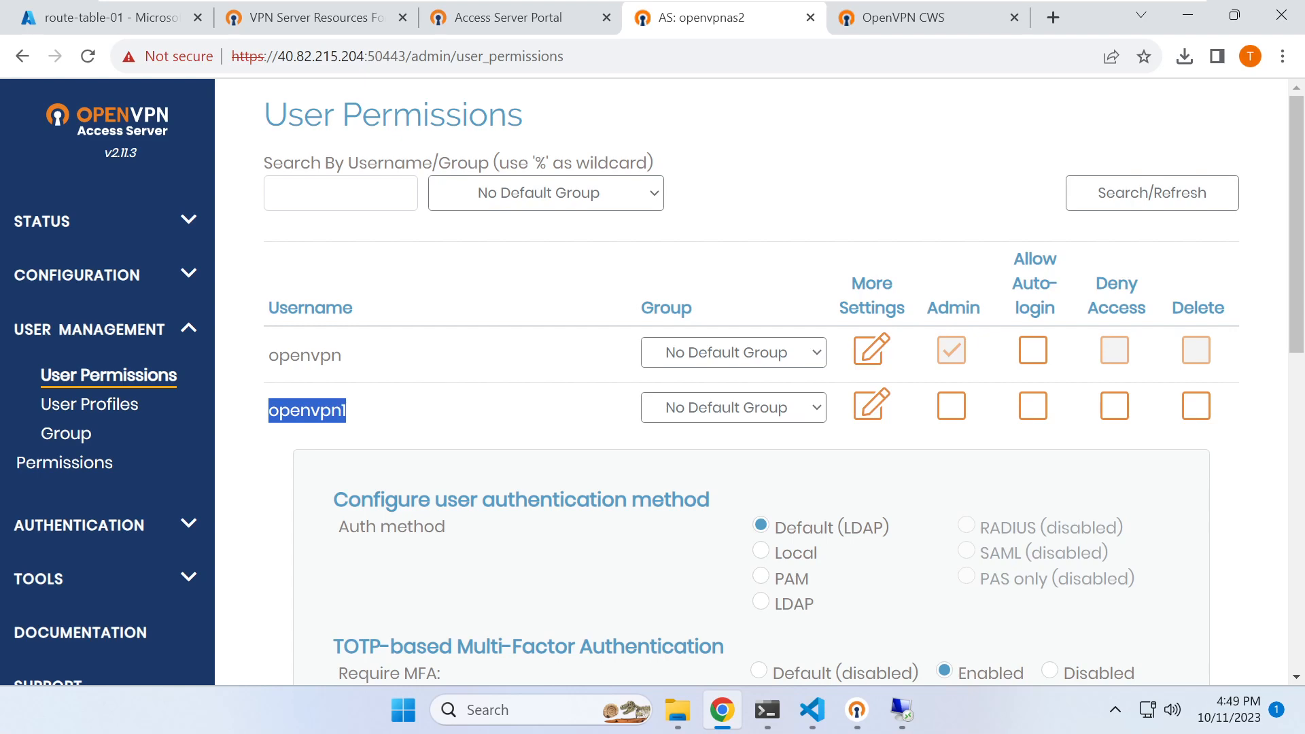
{"action": "double_click", "coordinate": [309, 355]}
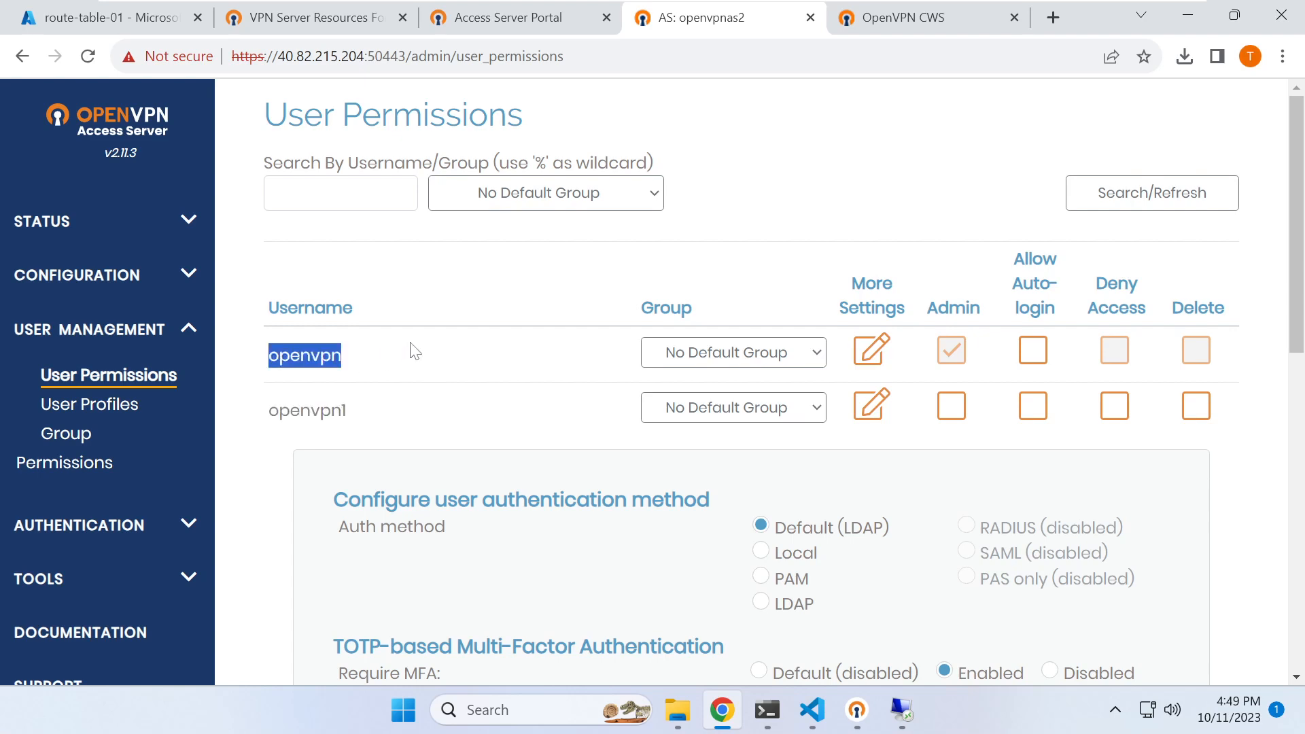